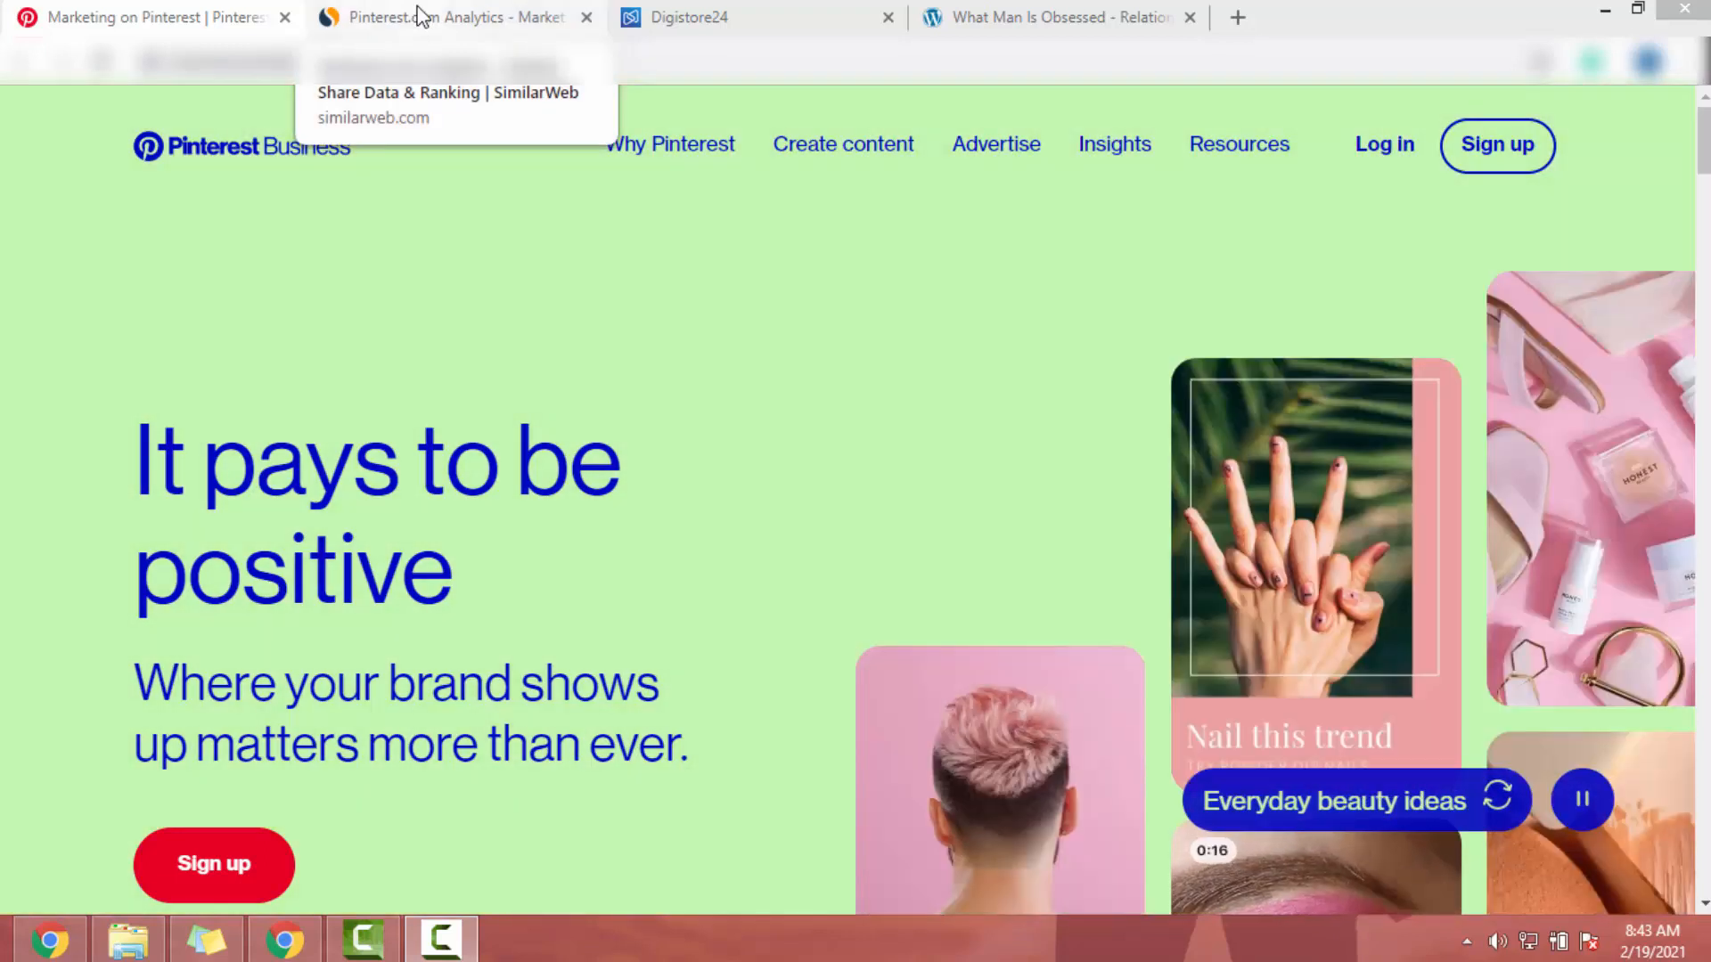
# Examine the SimilarWeb report for pinterest.com, covering its ranks, total visits, engagement and traffic by country.
pyautogui.click(419, 16)
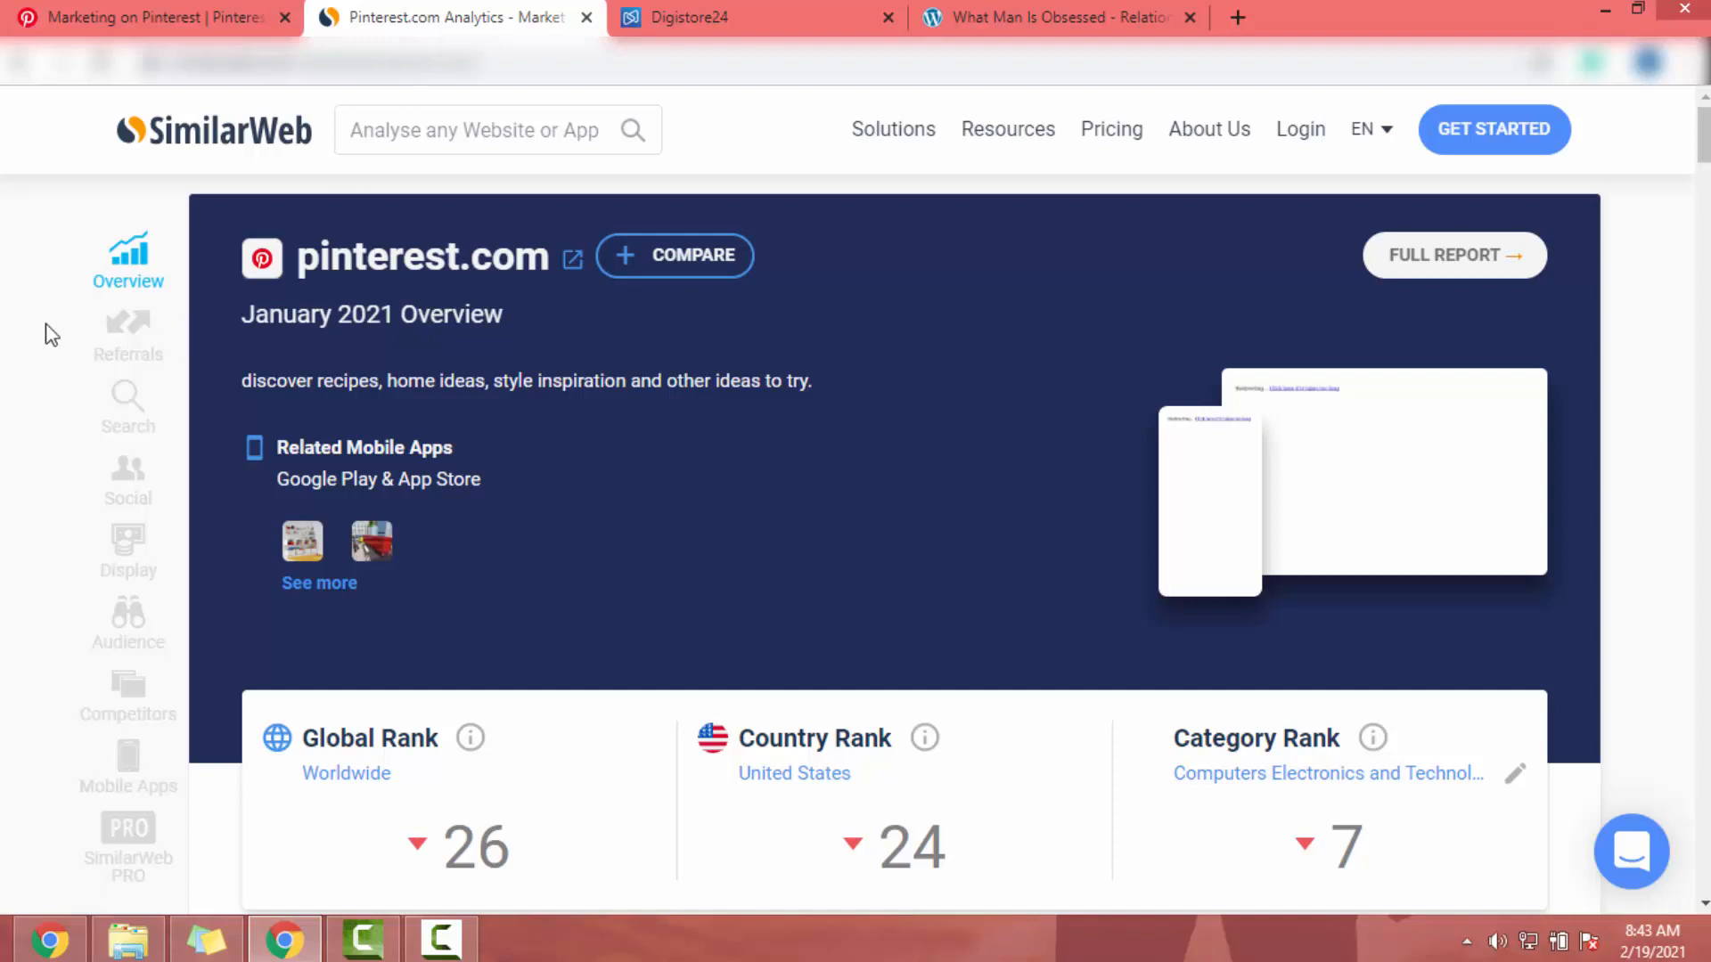
pyautogui.moveTo(561, 262); pyautogui.dragTo(246, 270)
pyautogui.scroll(-4, 820, 474)
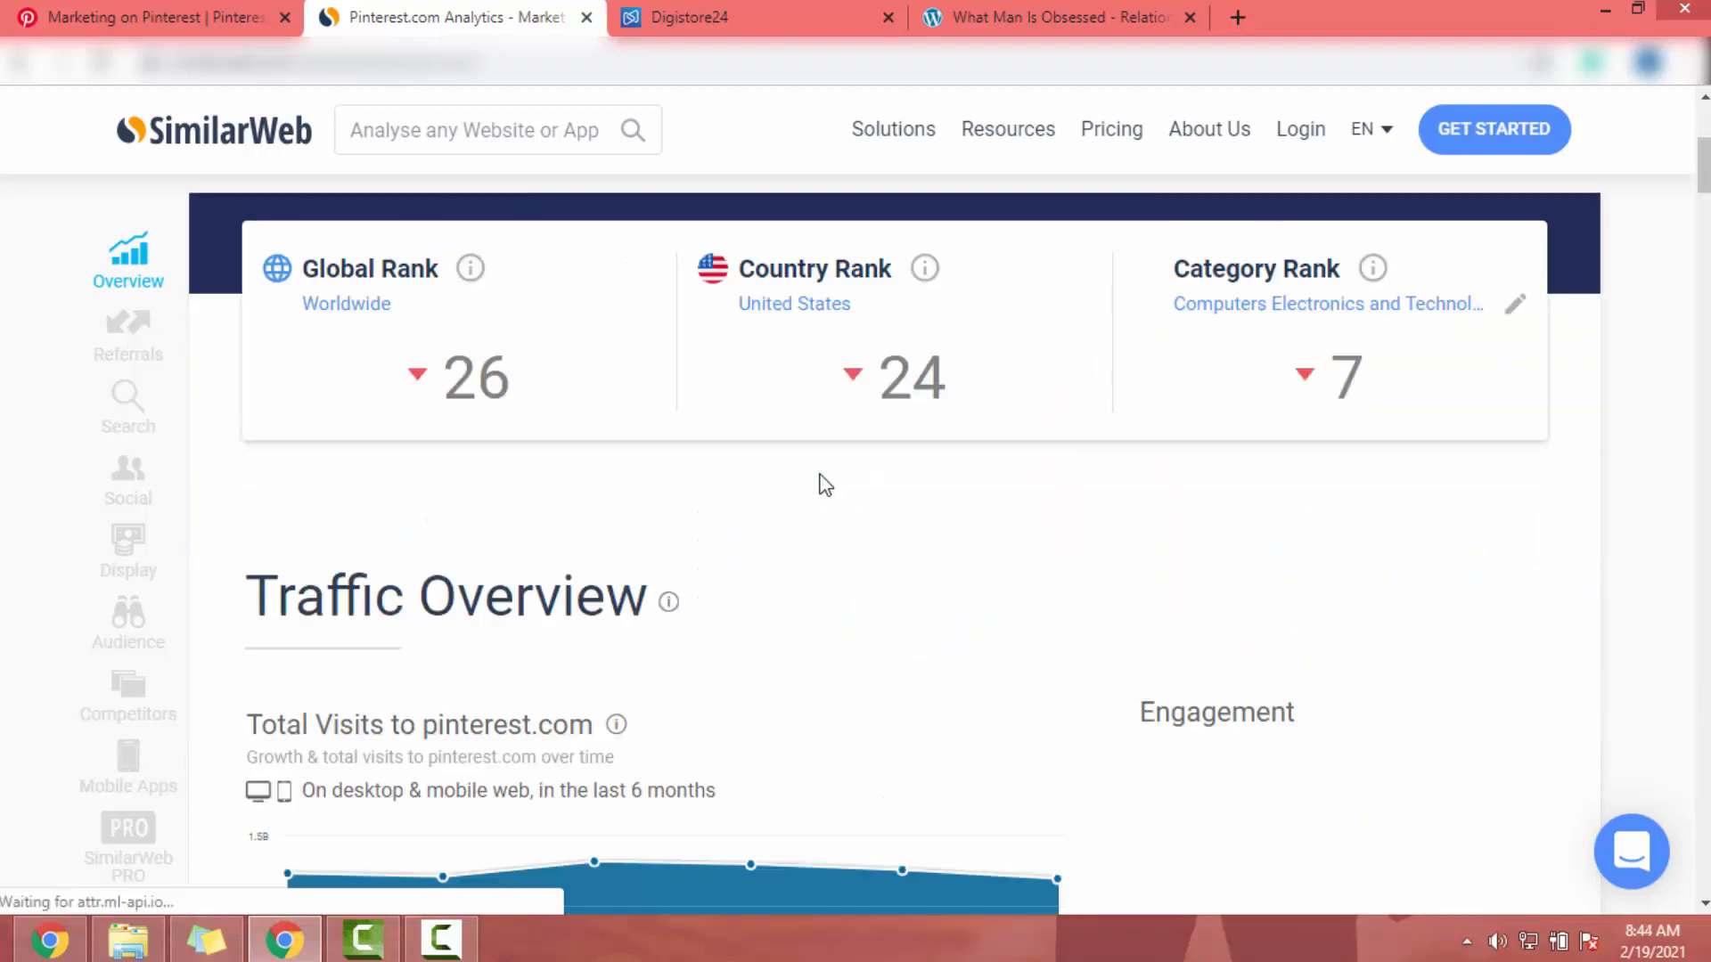
pyautogui.scroll(-8, 820, 485)
pyautogui.scroll(5, 819, 485)
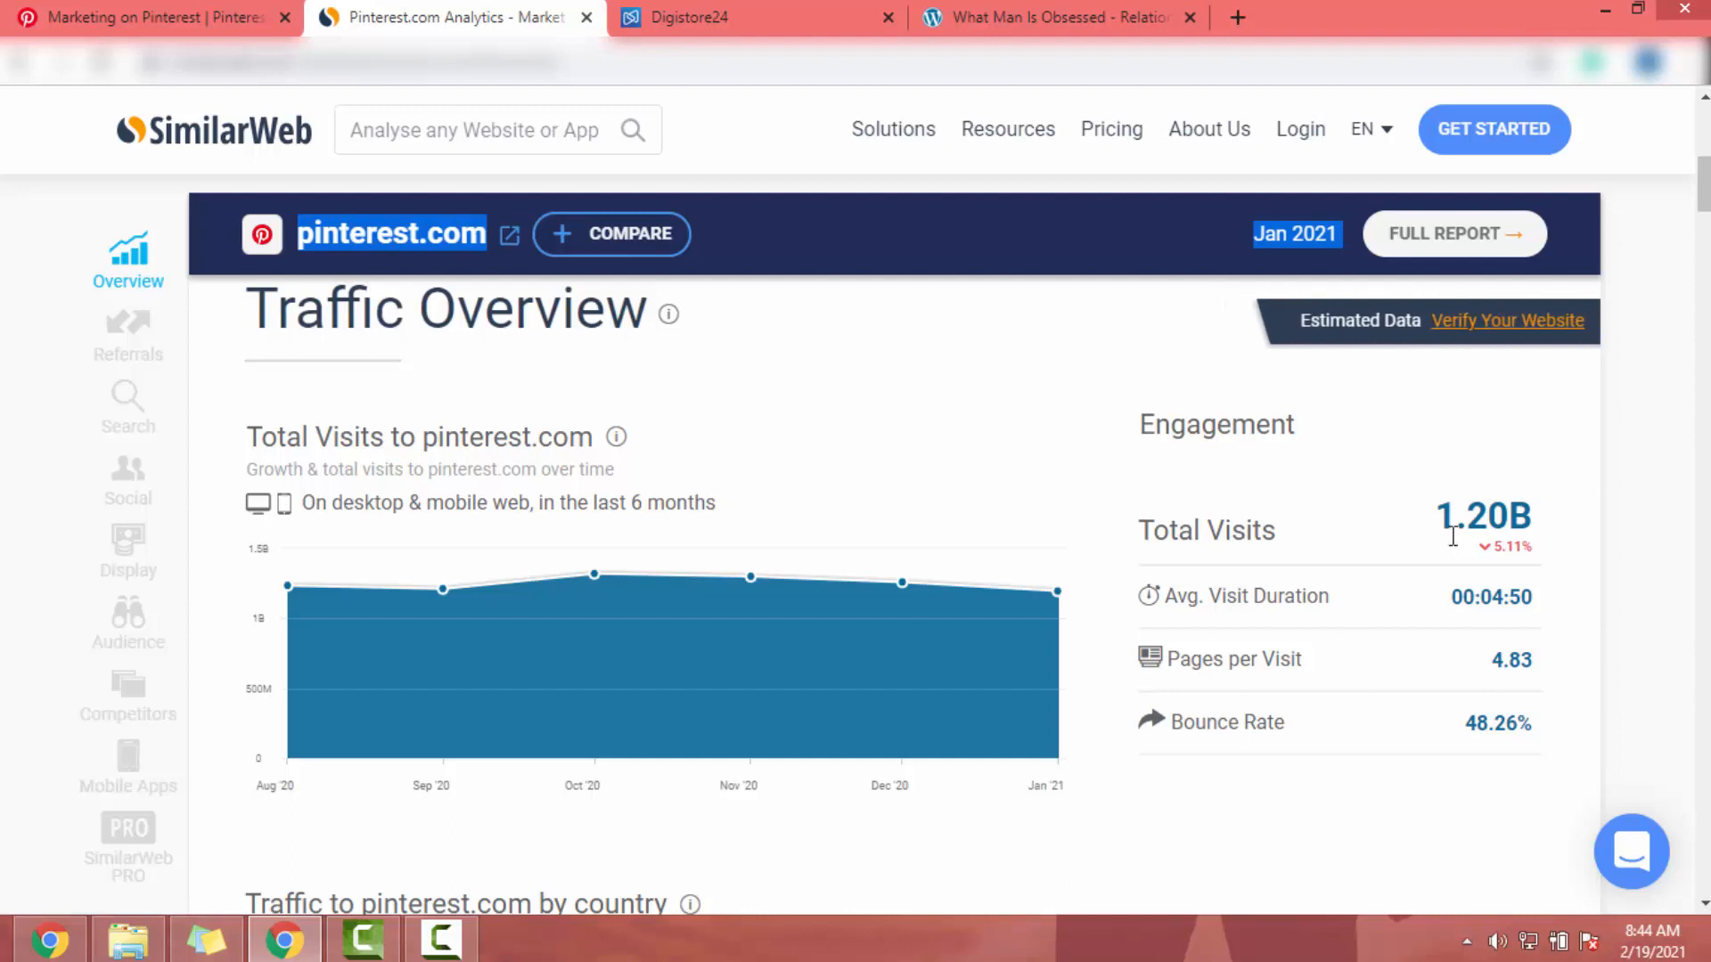
pyautogui.scroll(-6, 1452, 535)
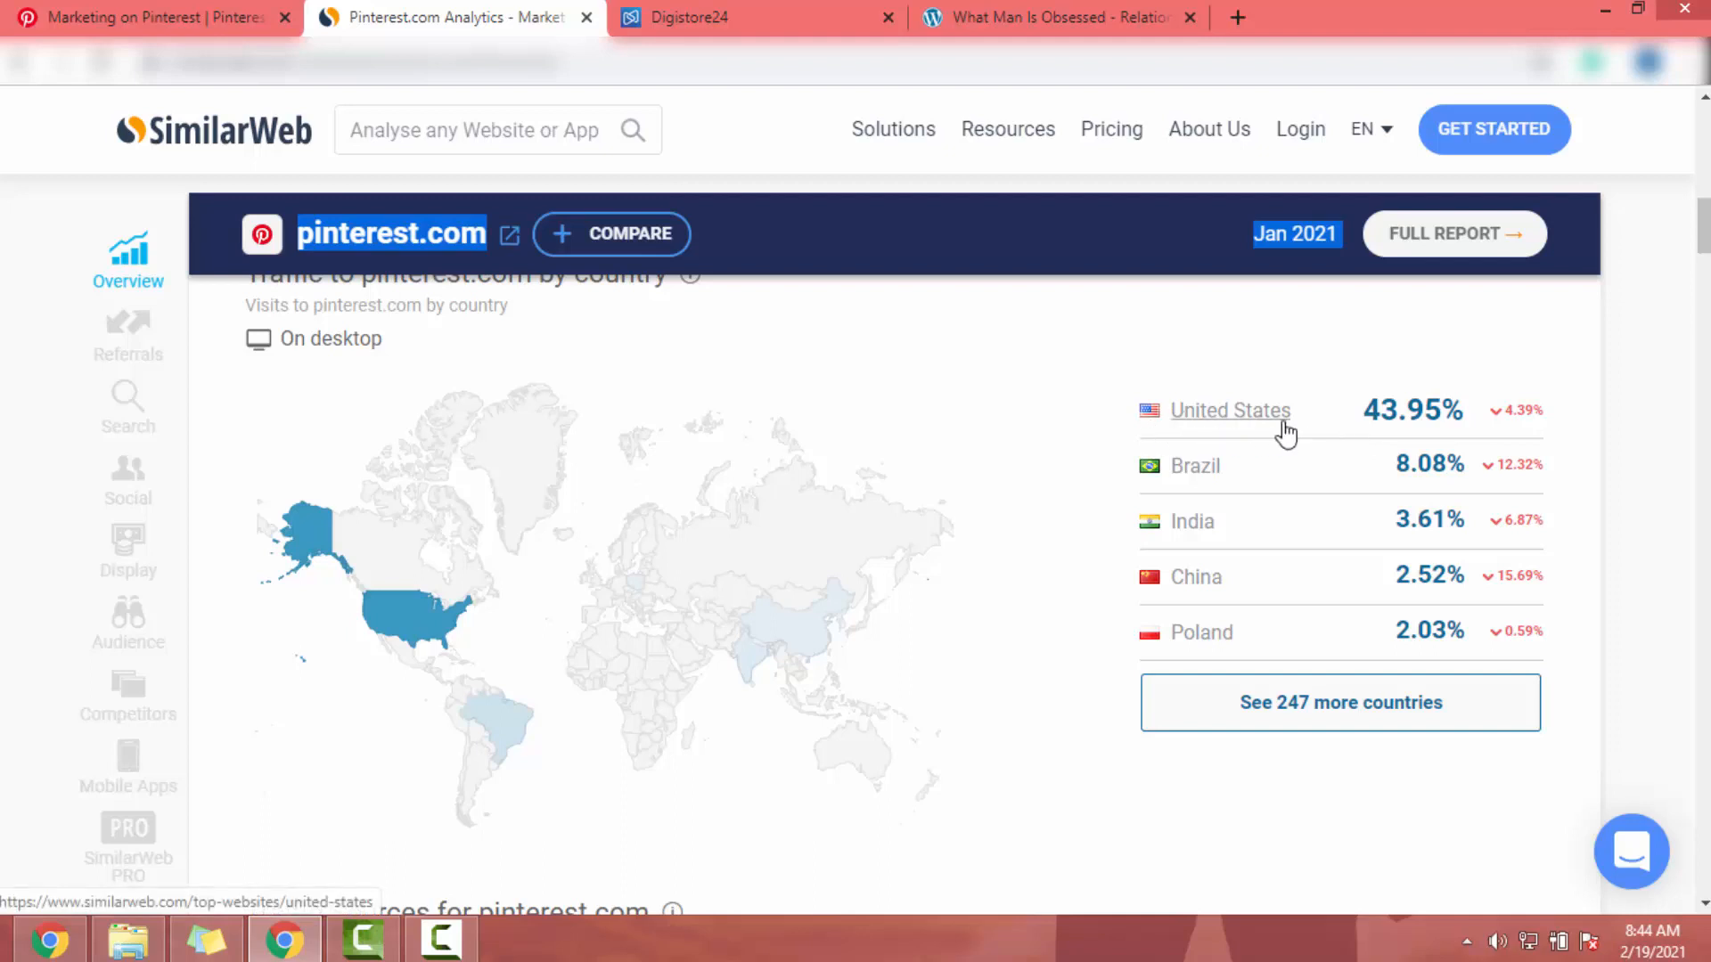
pyautogui.scroll(10, 1286, 433)
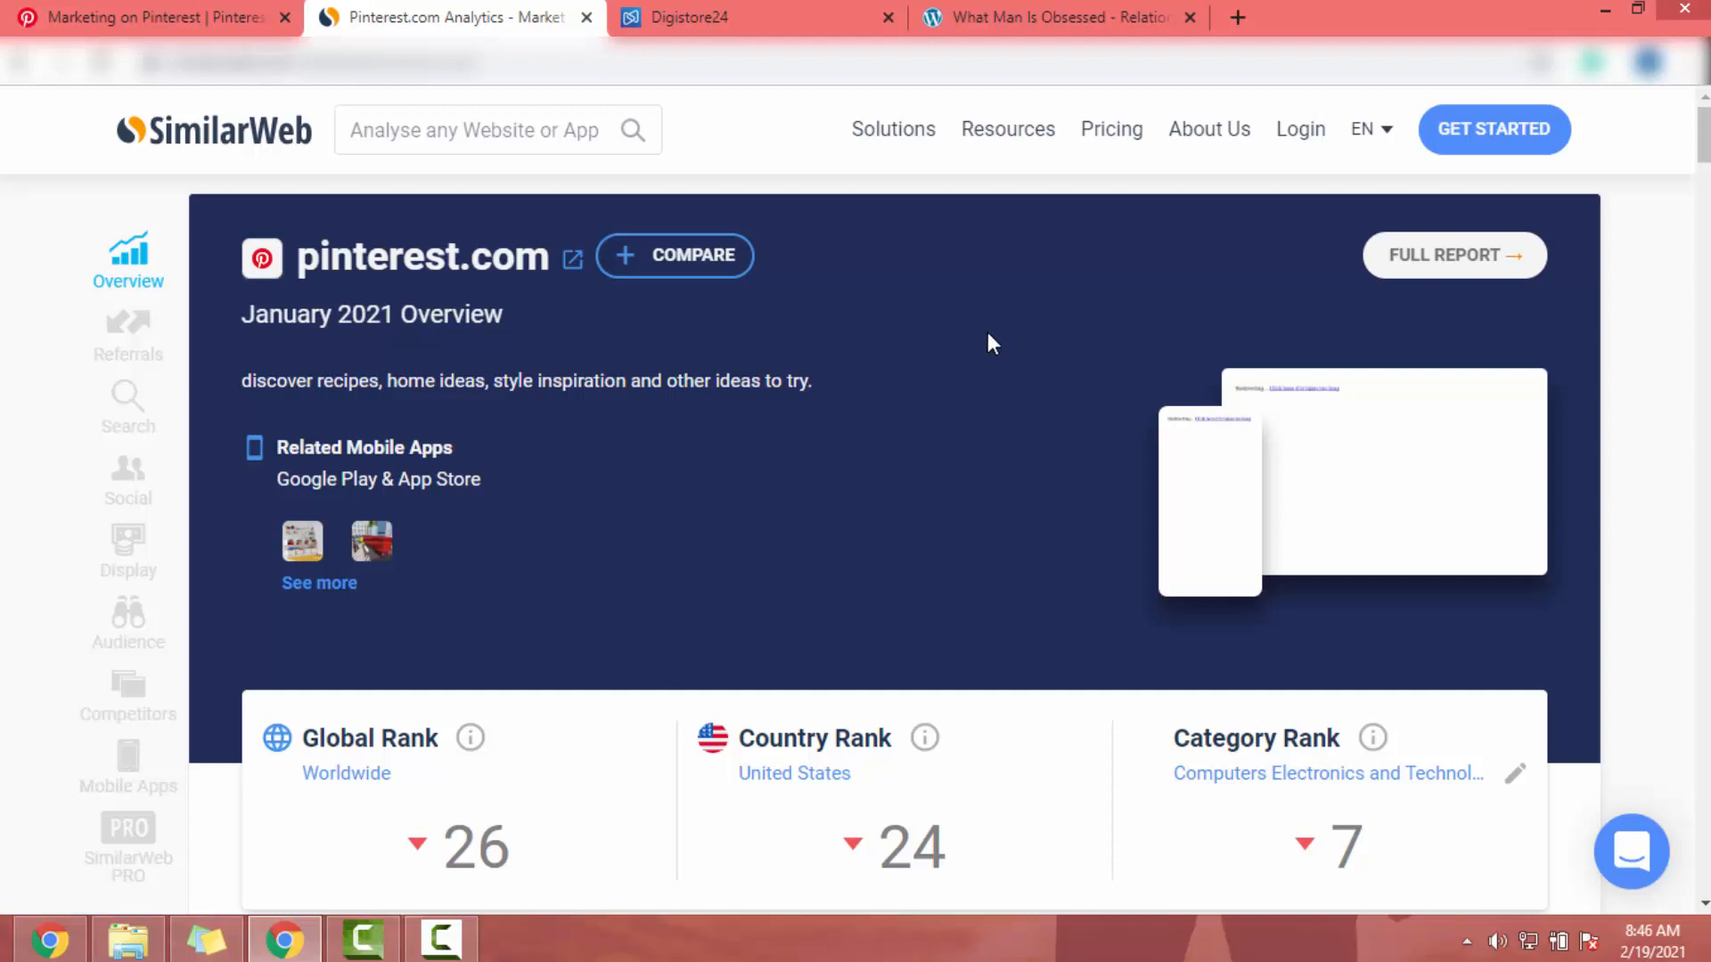
# Start the Pinterest Business account sign-up and answer No to having a website in the profile form.
pyautogui.click(87, 7)
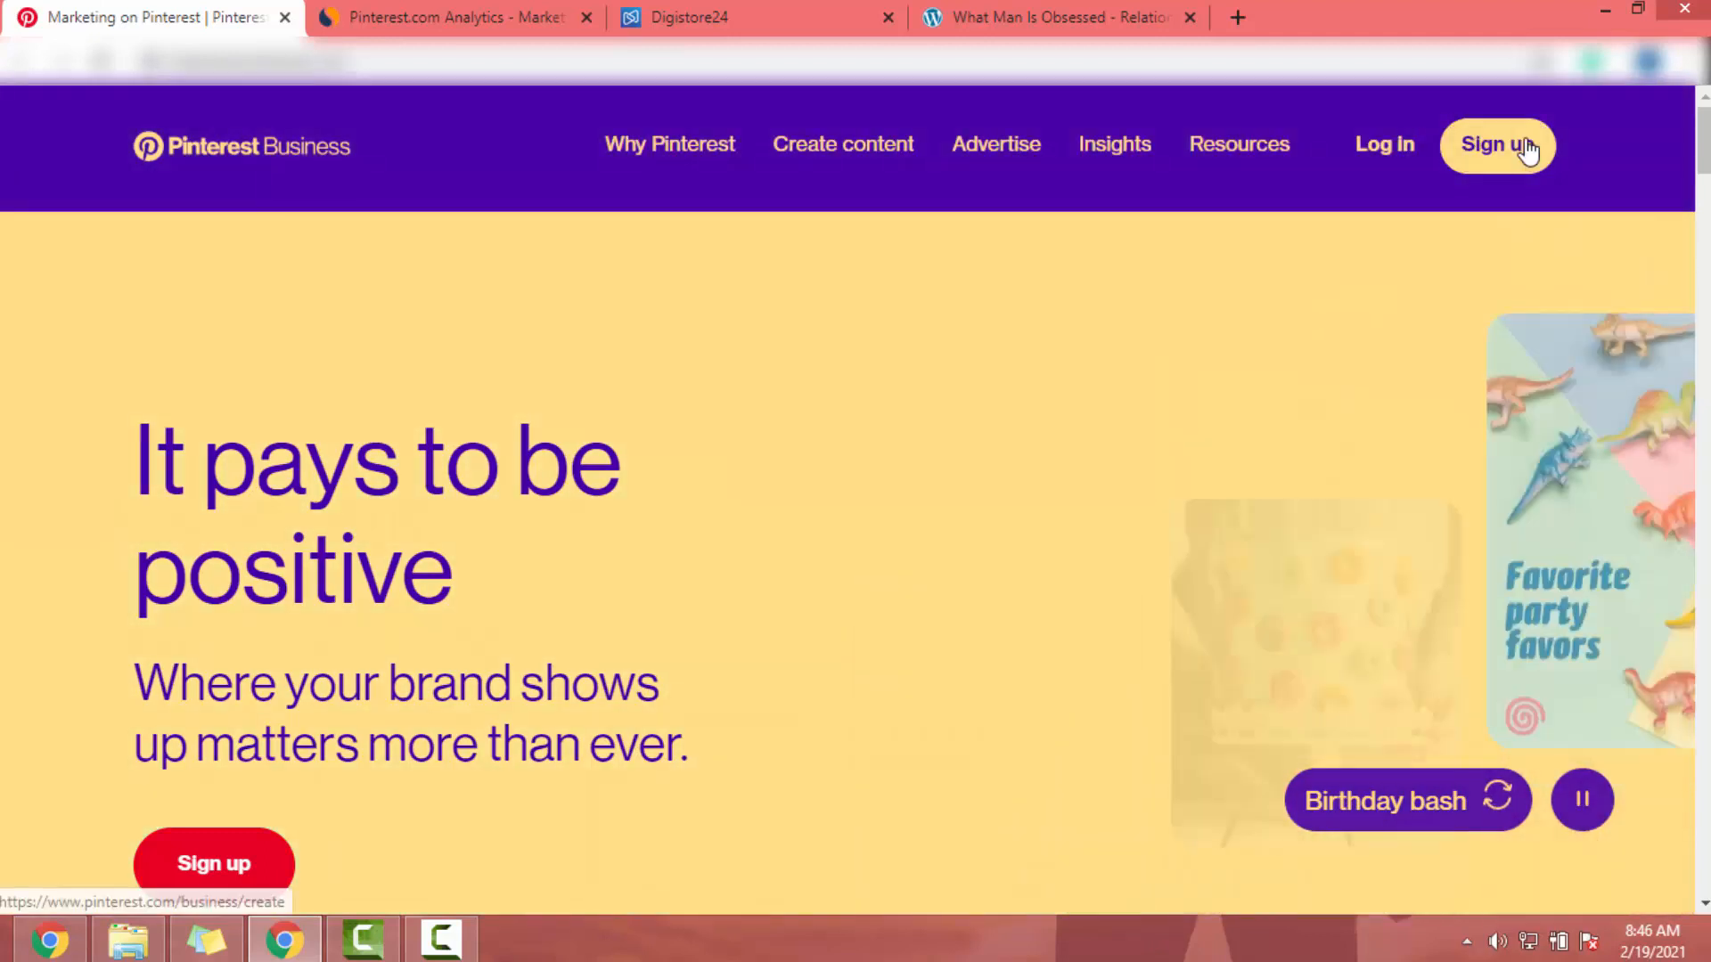
pyautogui.click(1526, 147)
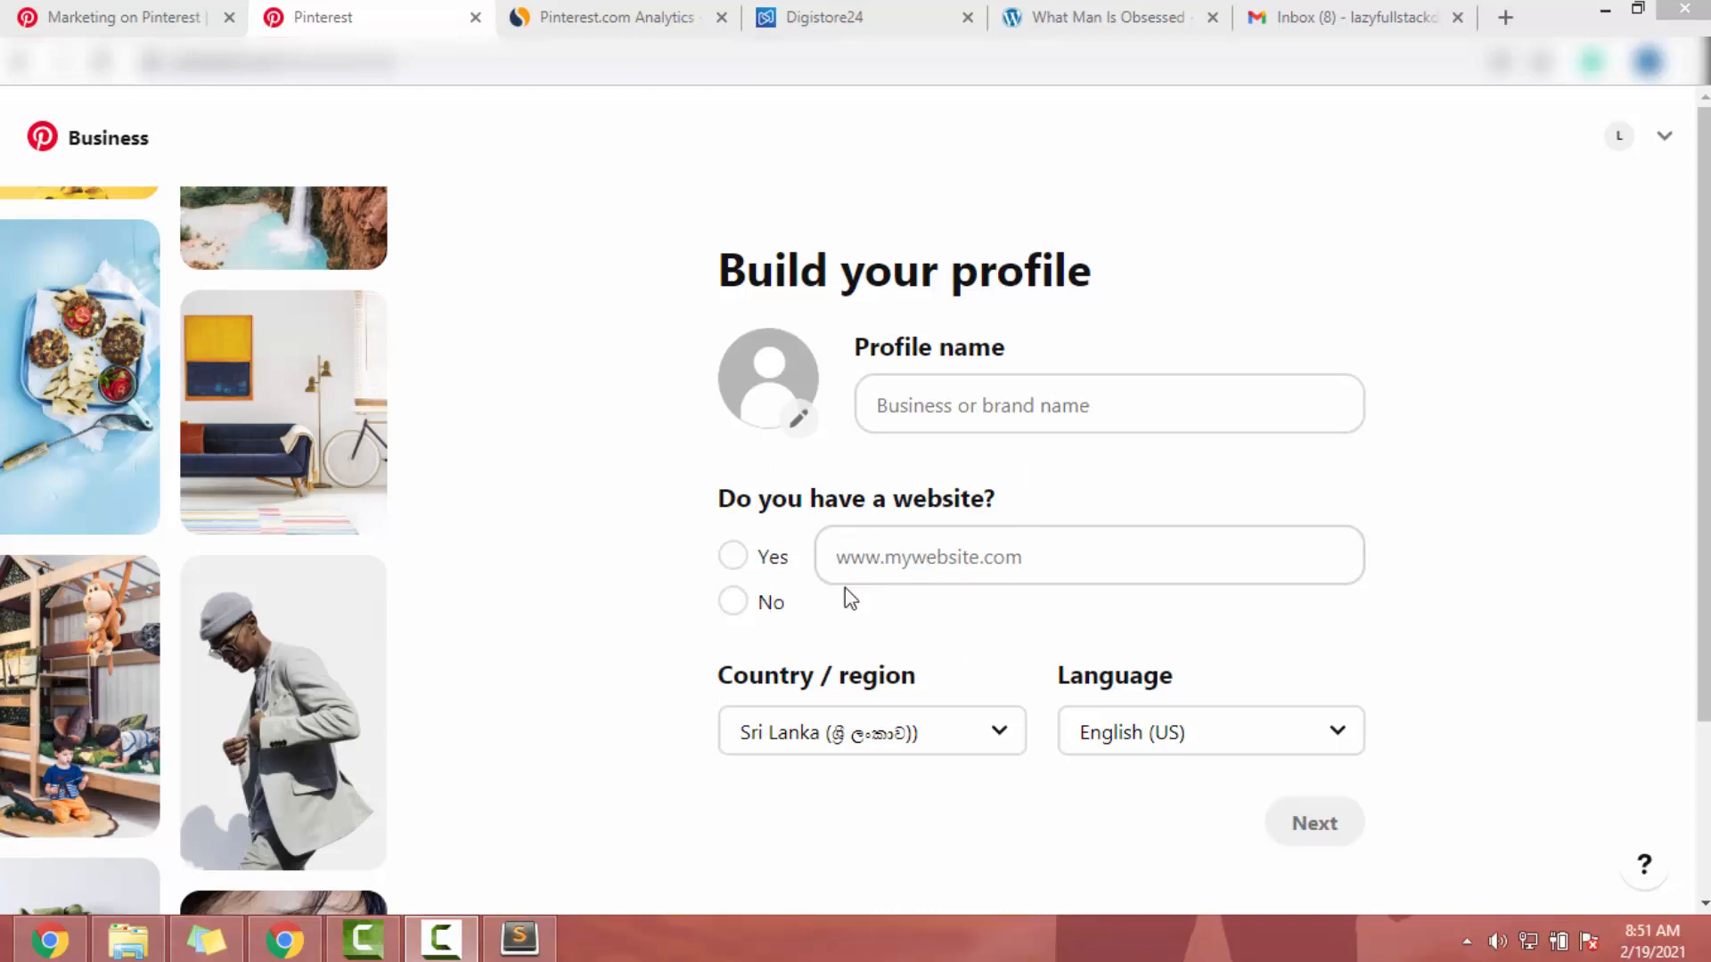
pyautogui.click(731, 607)
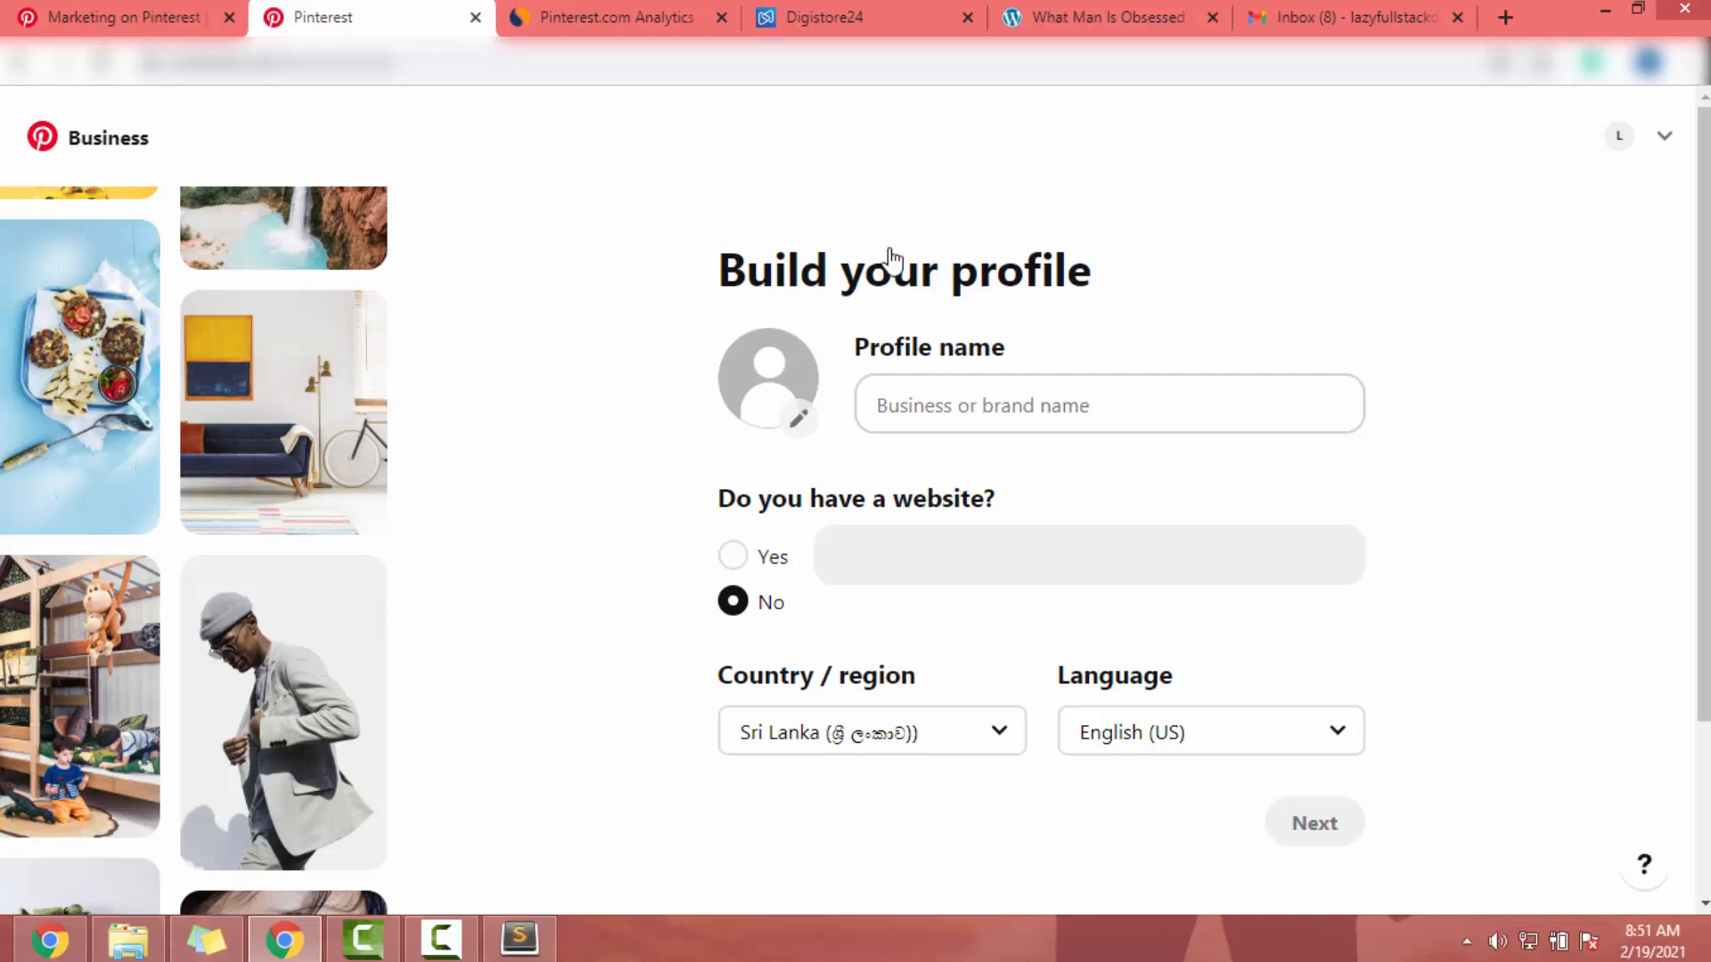
# Browse the Dating, Love and Relationships offers in the Digistore24 marketplace, examining their commissions, earnings and the other product categories.
pyautogui.click(805, 16)
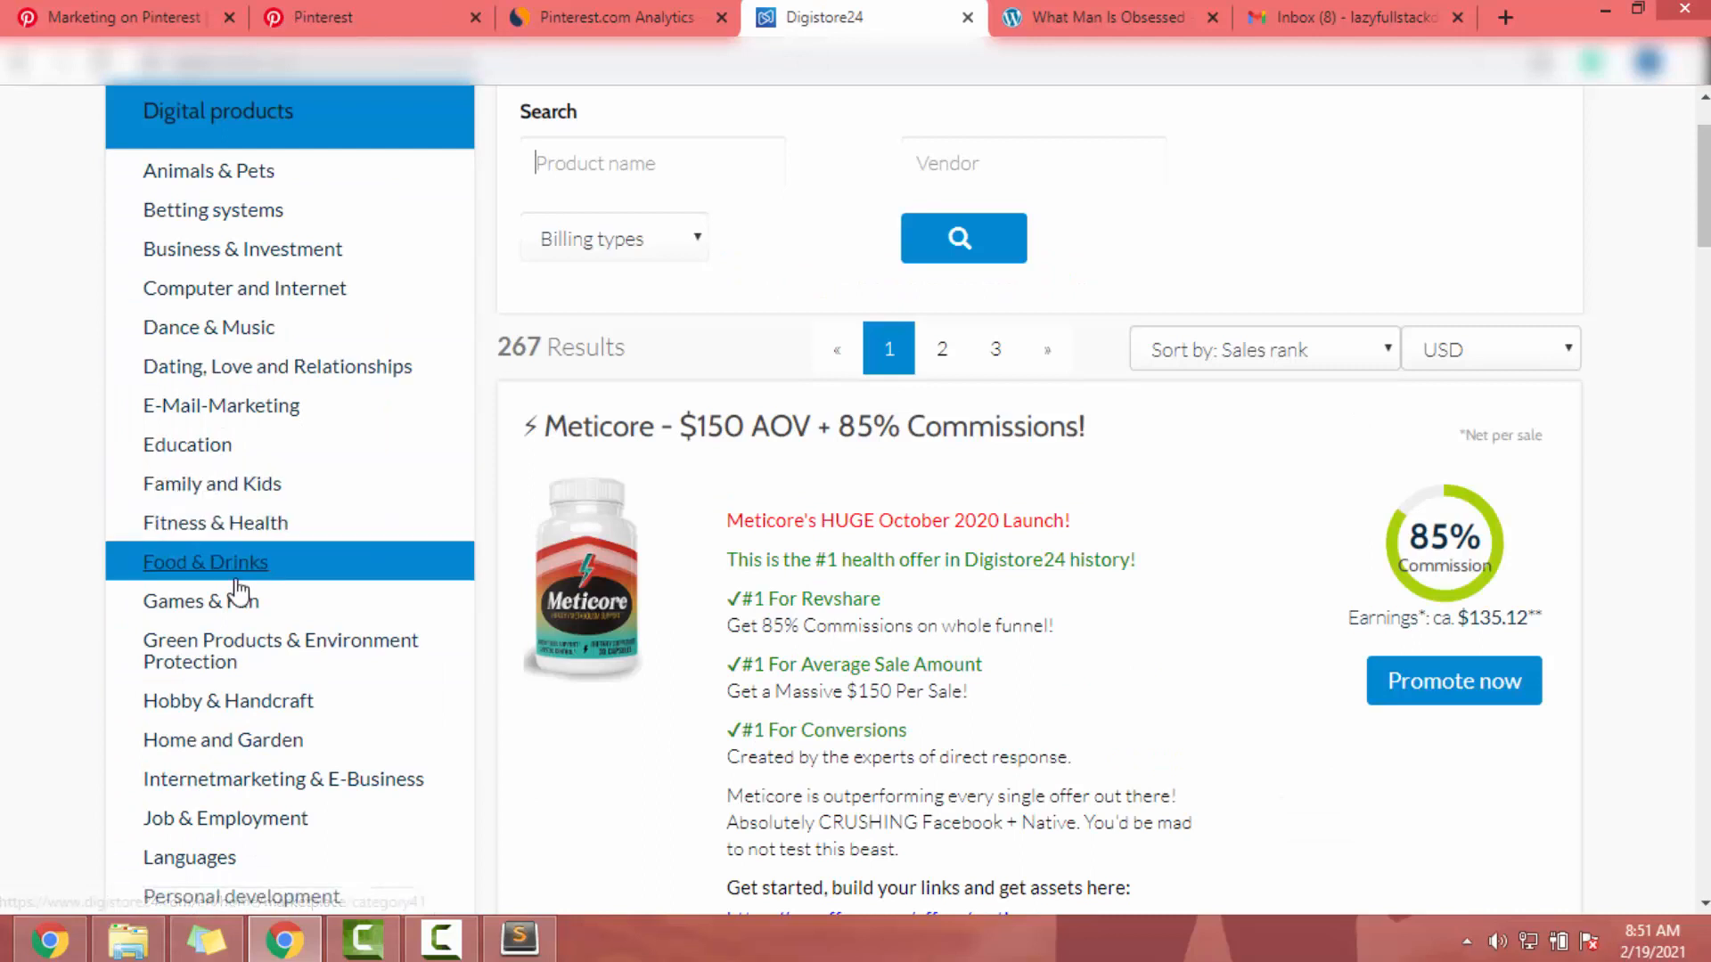
pyautogui.click(271, 378)
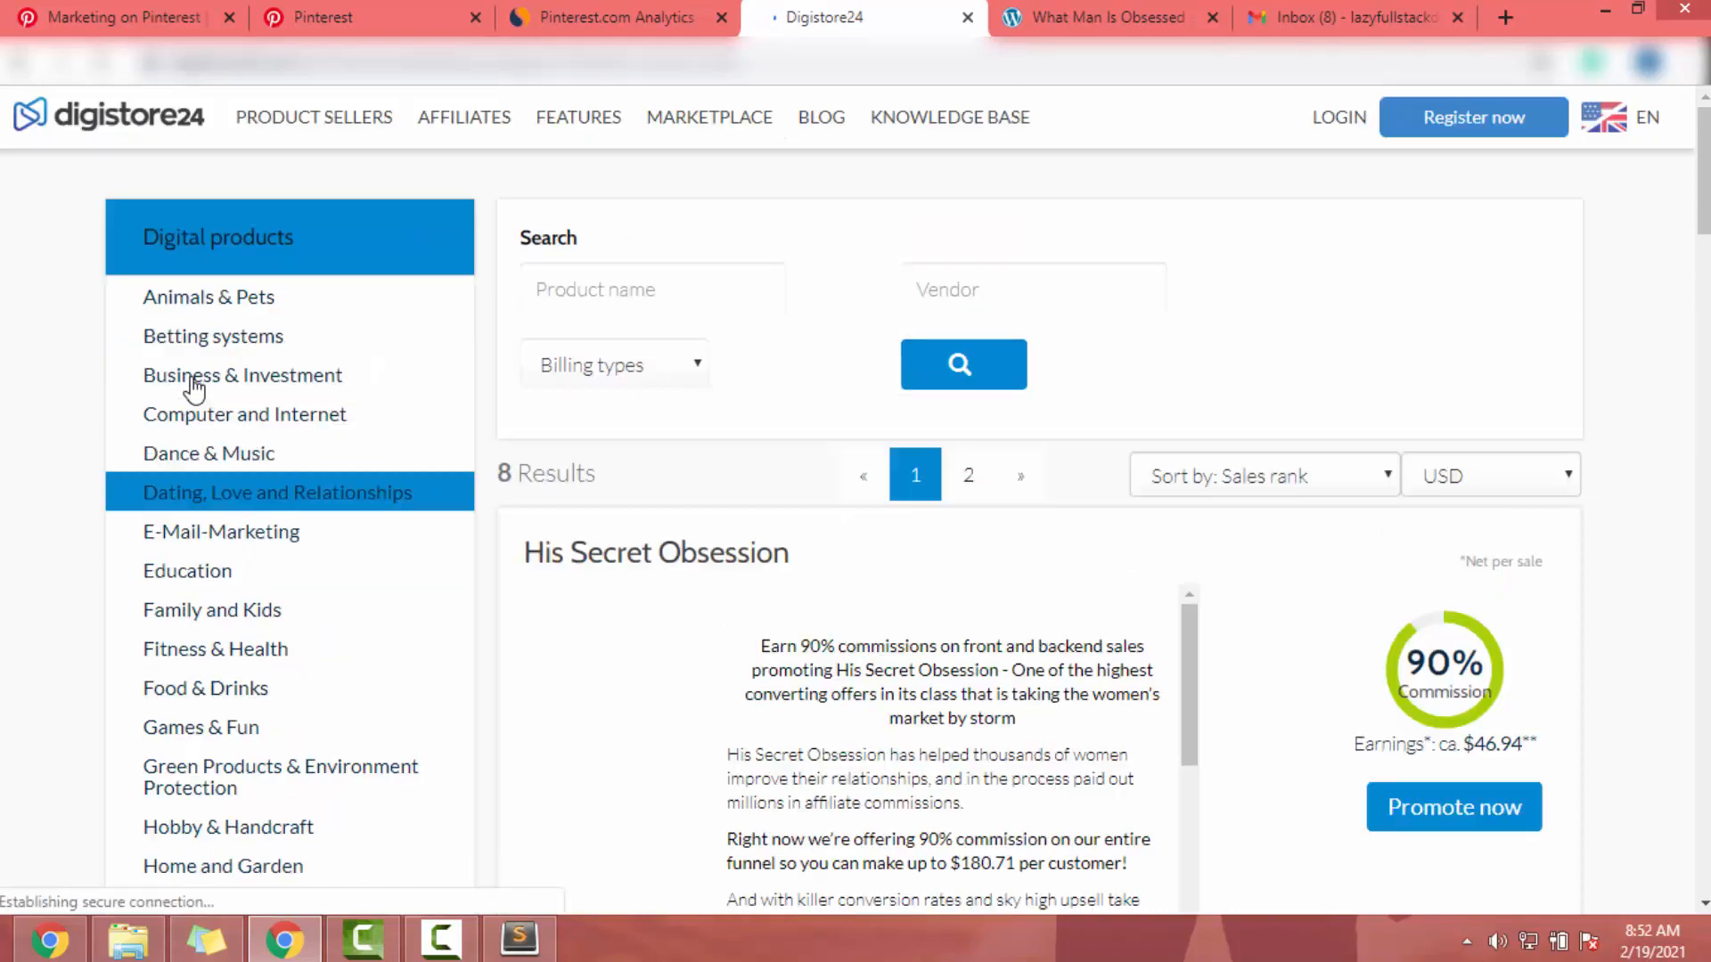
pyautogui.scroll(-5, 1071, 396)
pyautogui.scroll(-10, 1071, 397)
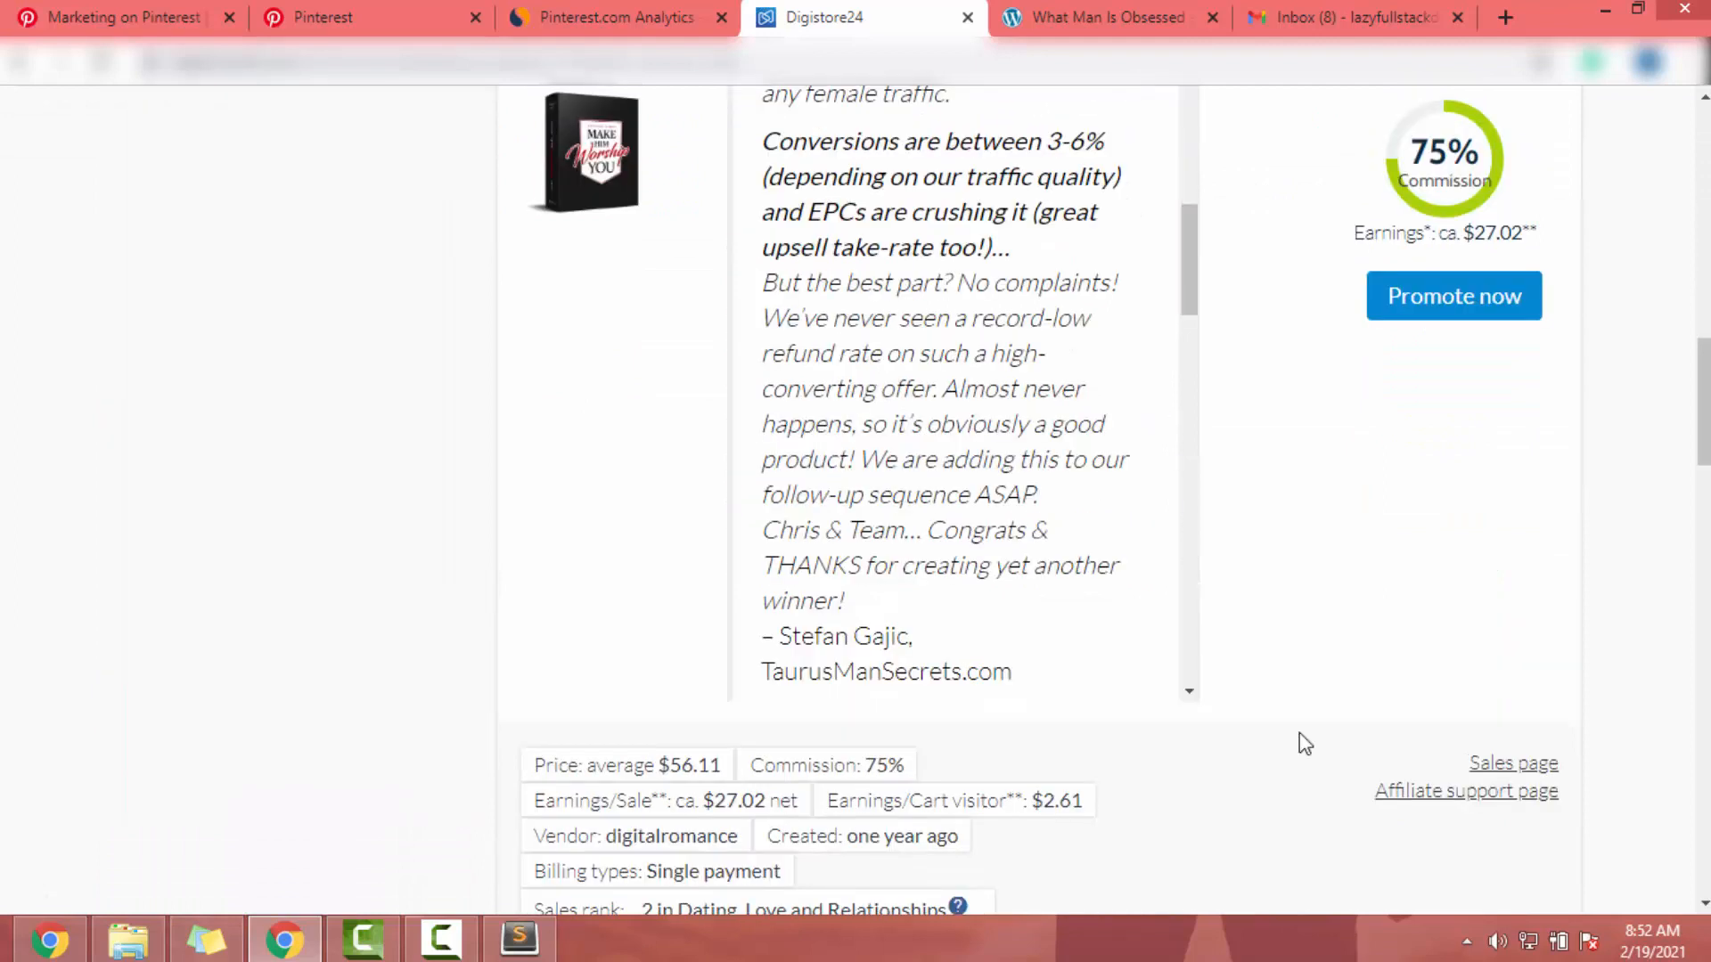
pyautogui.scroll(5, 1299, 732)
pyautogui.scroll(9, 1299, 733)
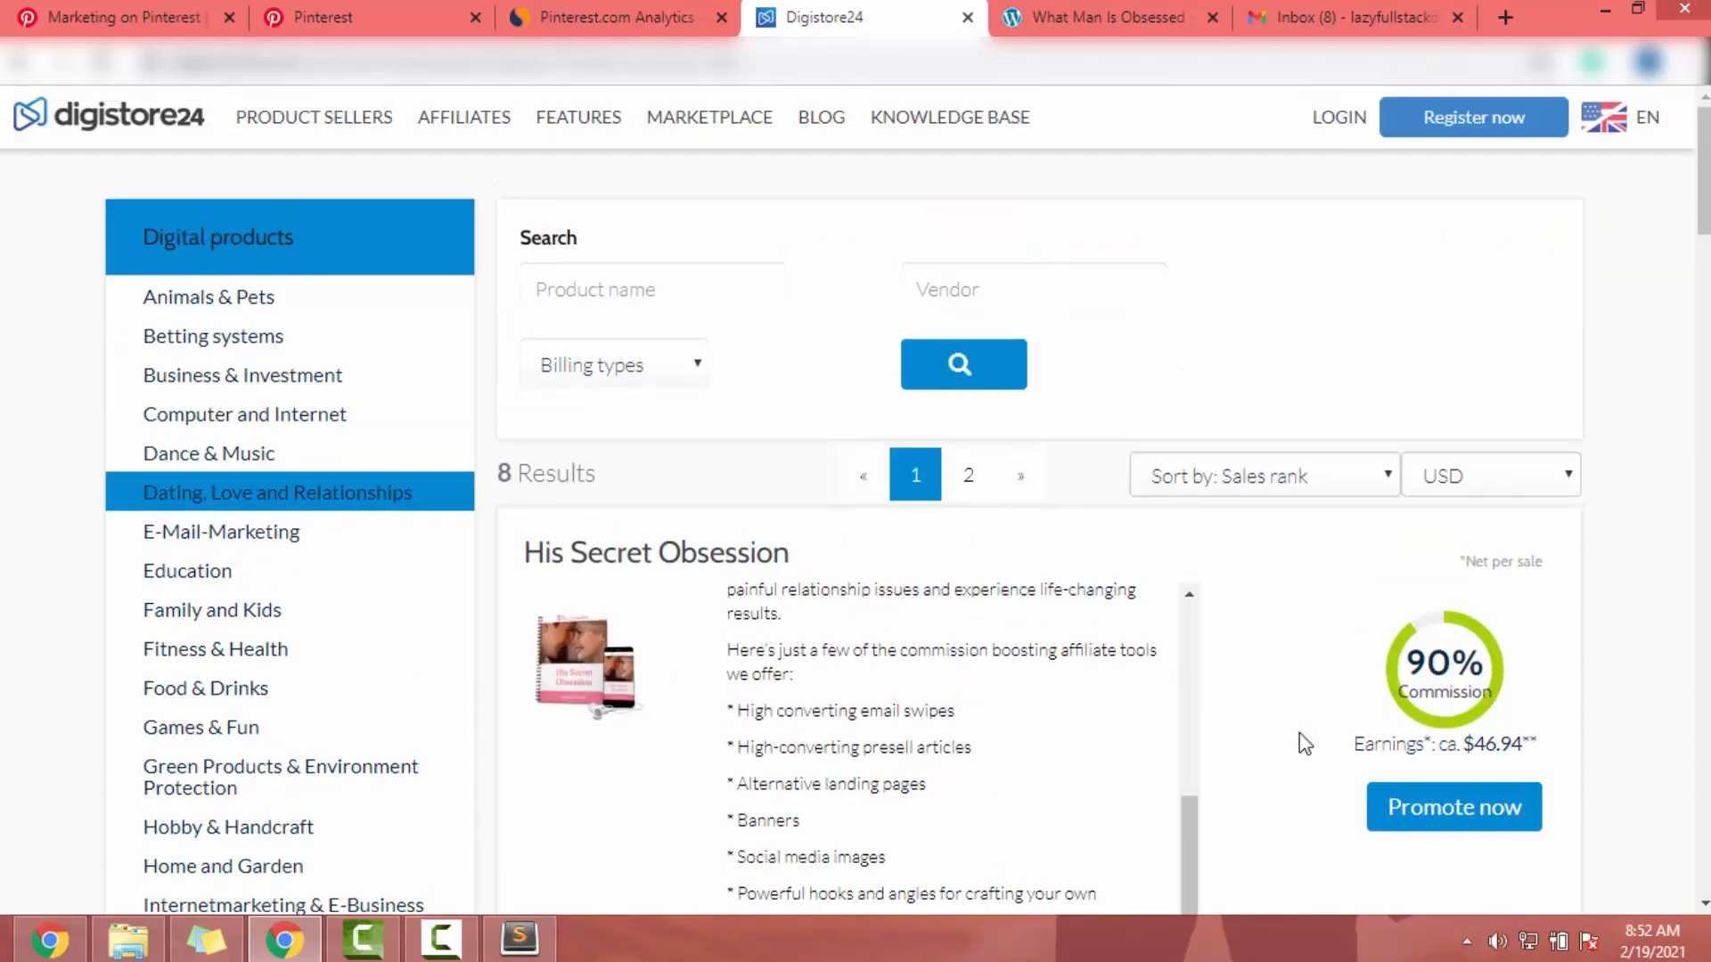
pyautogui.scroll(-3, 1299, 733)
pyautogui.scroll(3, 636, 362)
pyautogui.scroll(-3, 599, 324)
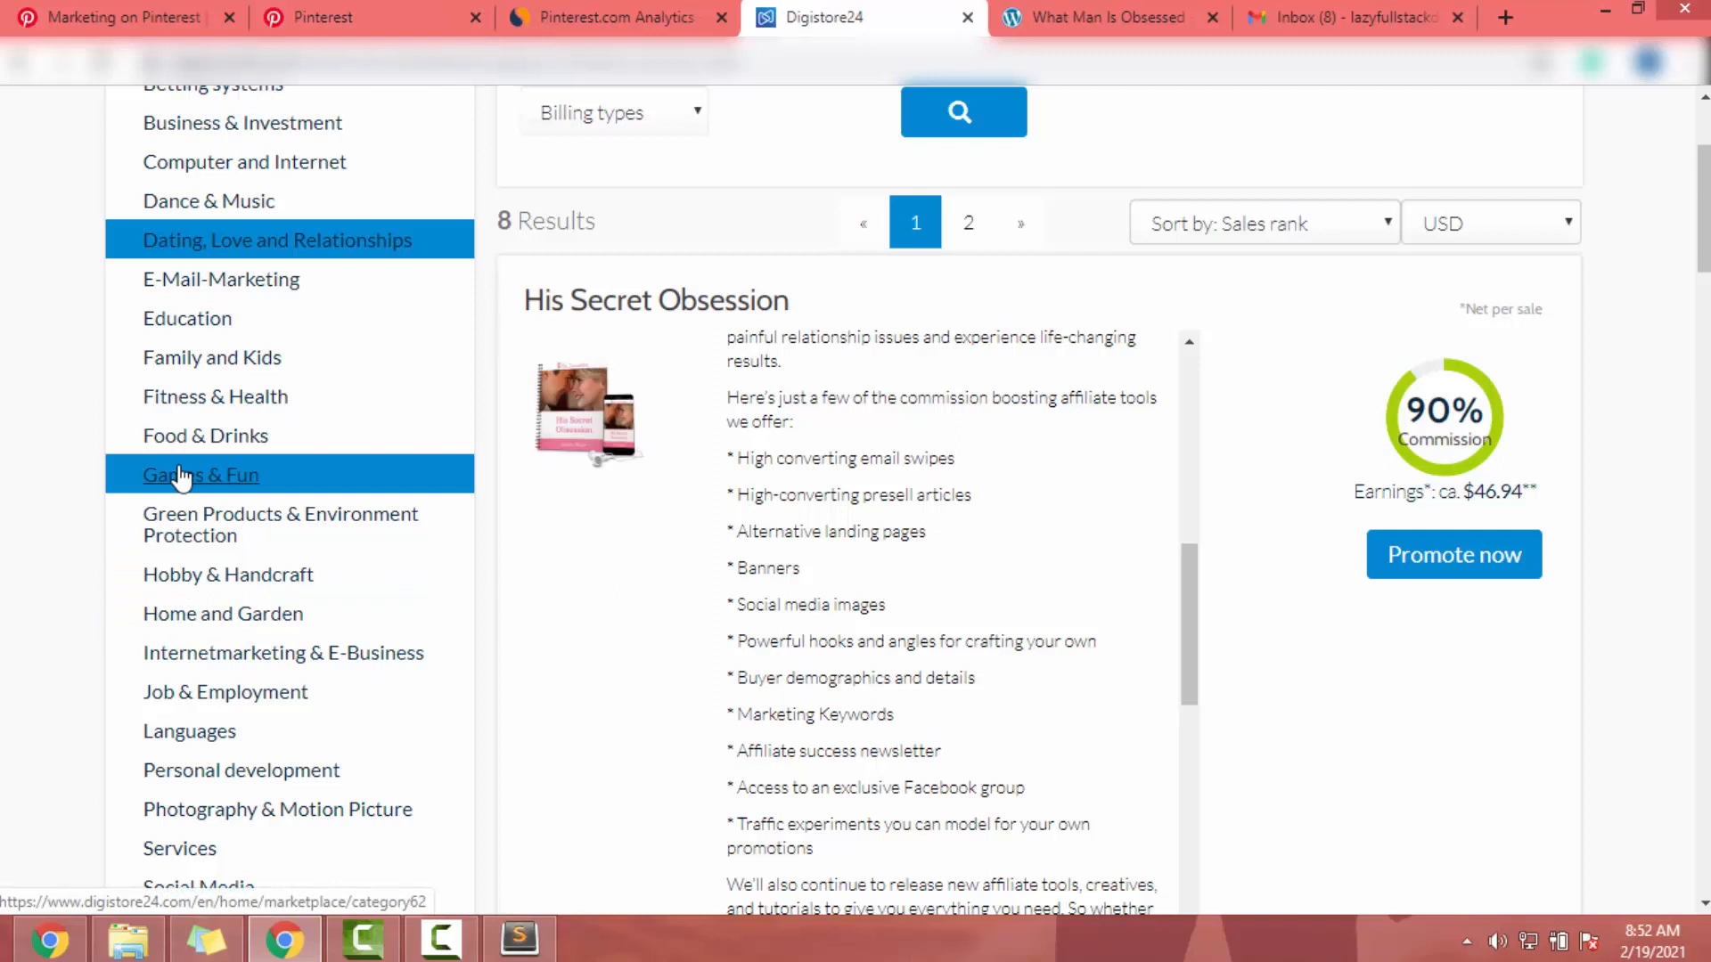
pyautogui.scroll(-5, 178, 472)
pyautogui.scroll(2, 176, 473)
# Return to the Pinterest profile form, enter Relationship Advice as the profile name and continue.
pyautogui.click(431, 11)
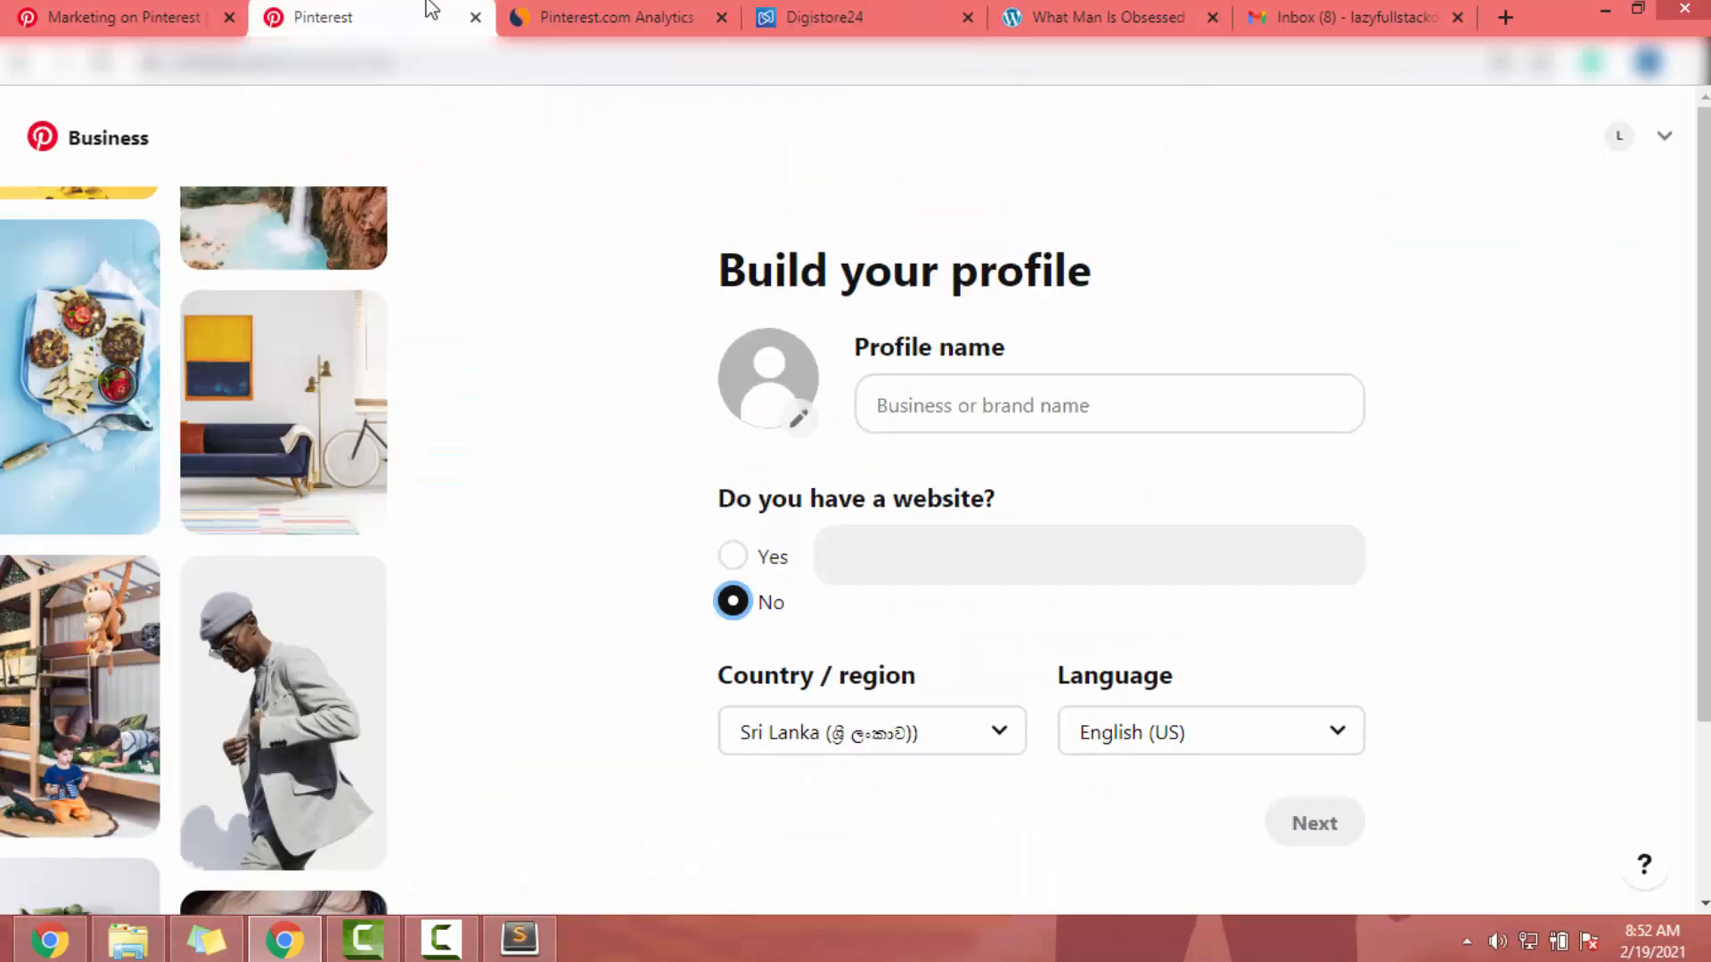
pyautogui.click(967, 403)
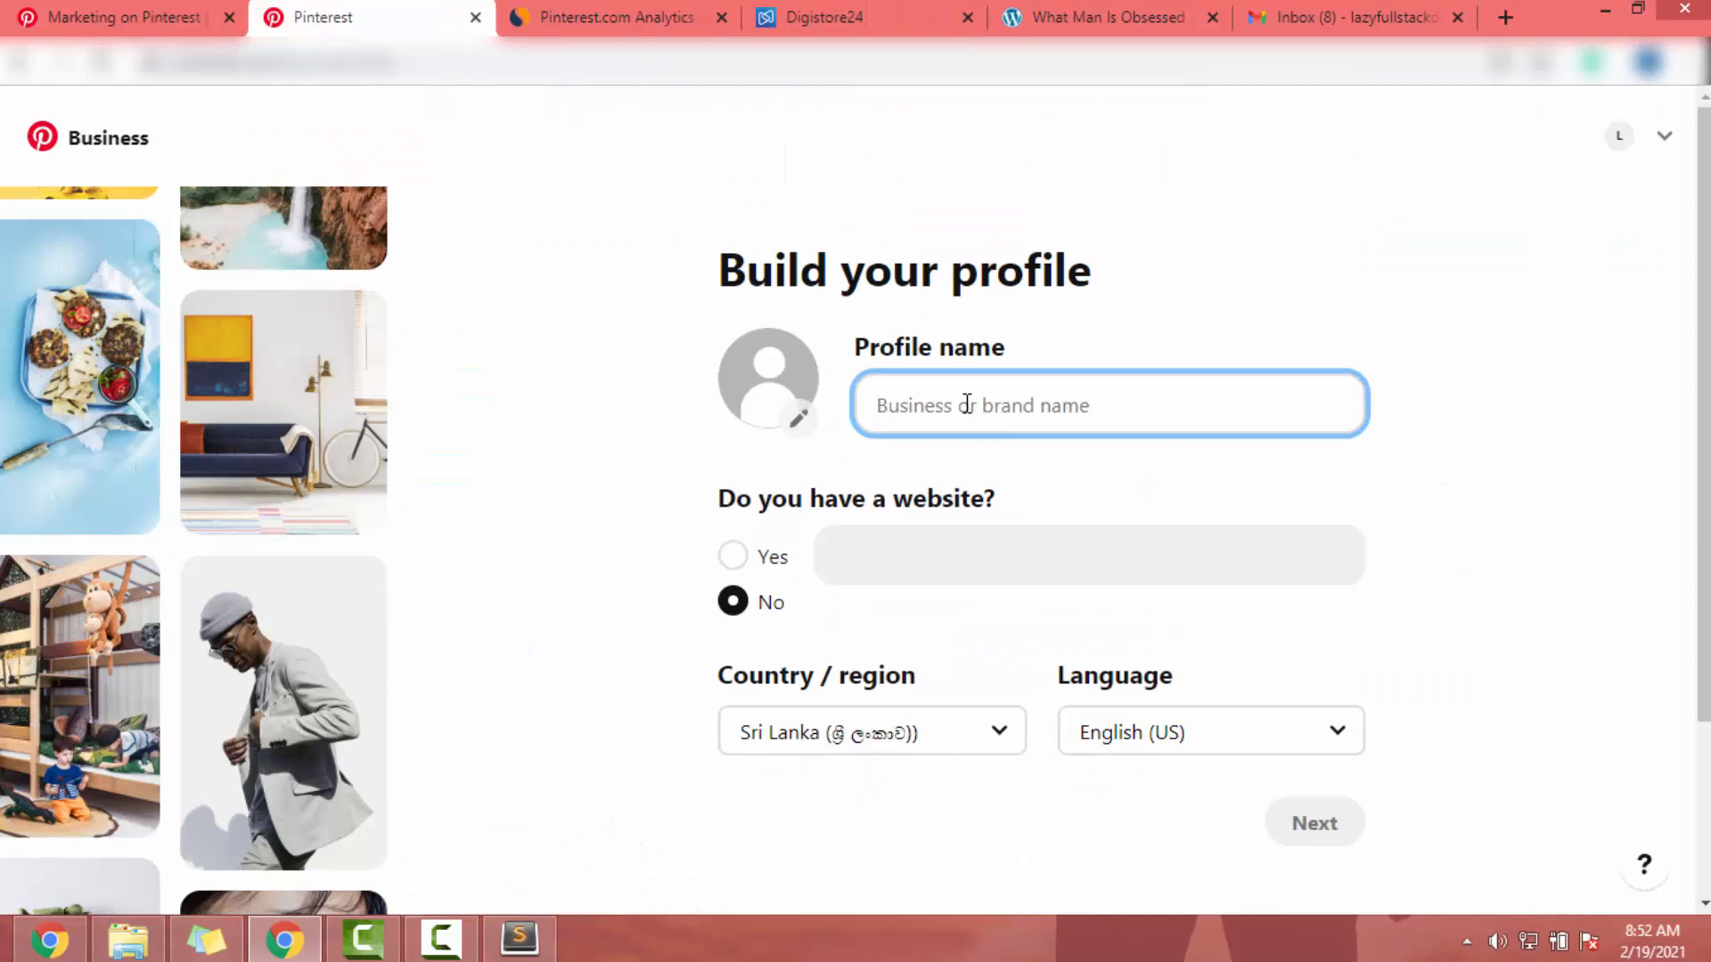
pyautogui.click(855, 17)
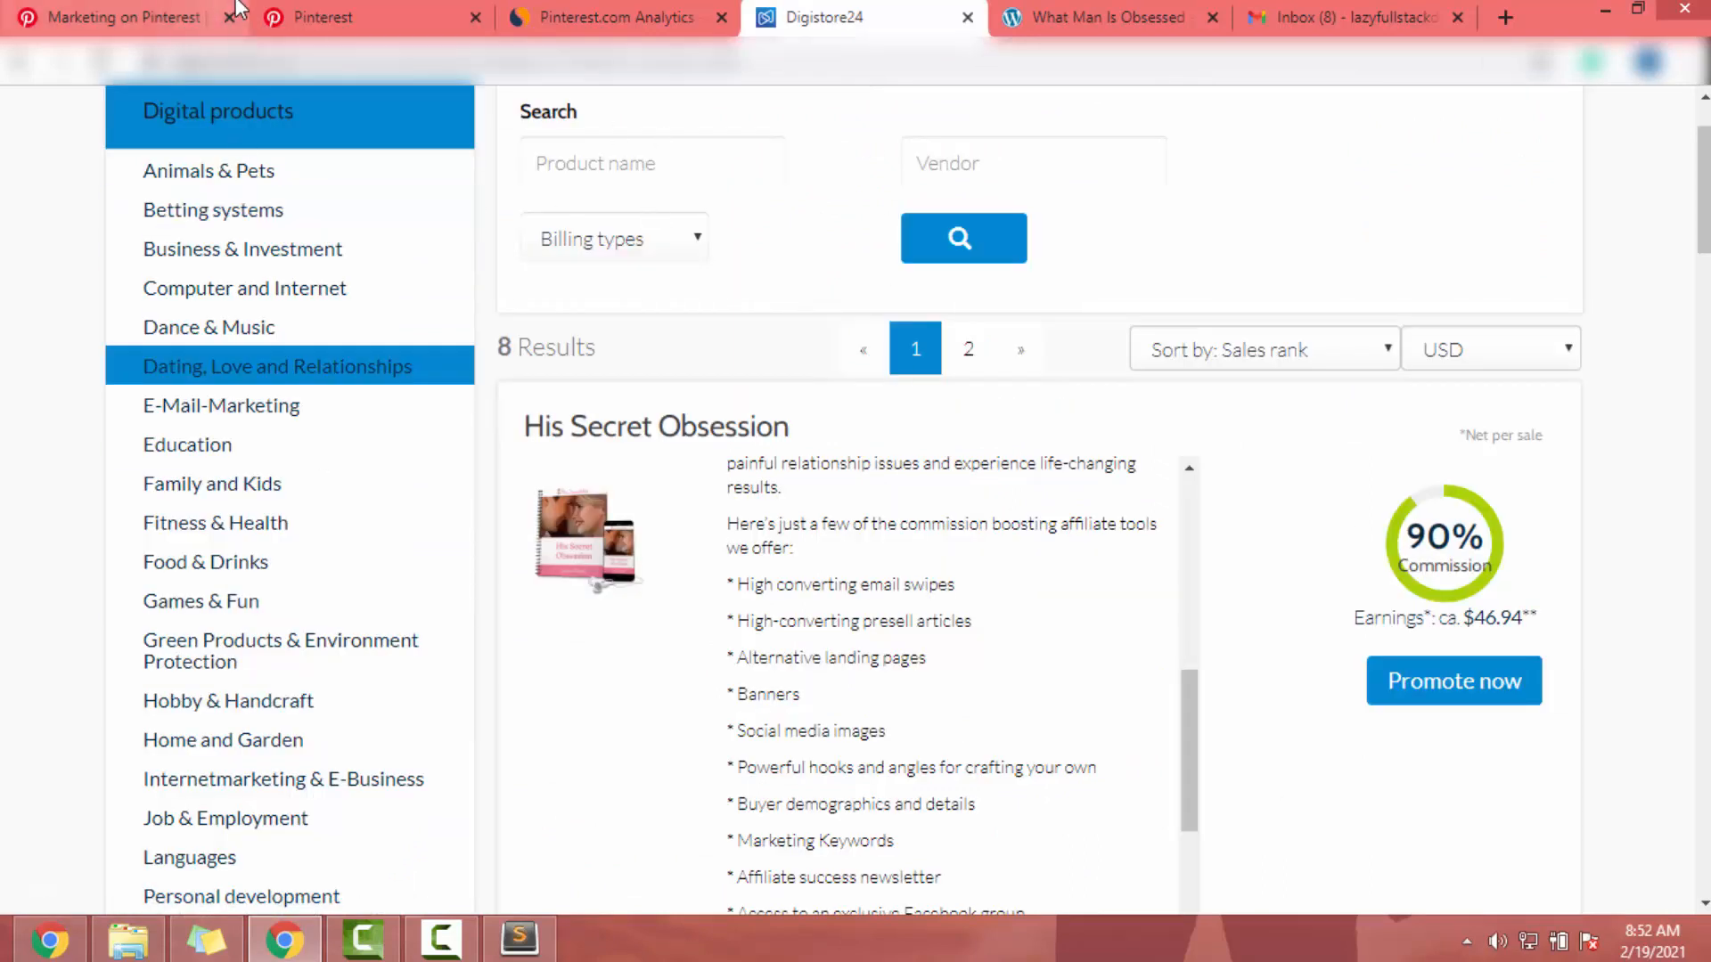
pyautogui.click(345, 9)
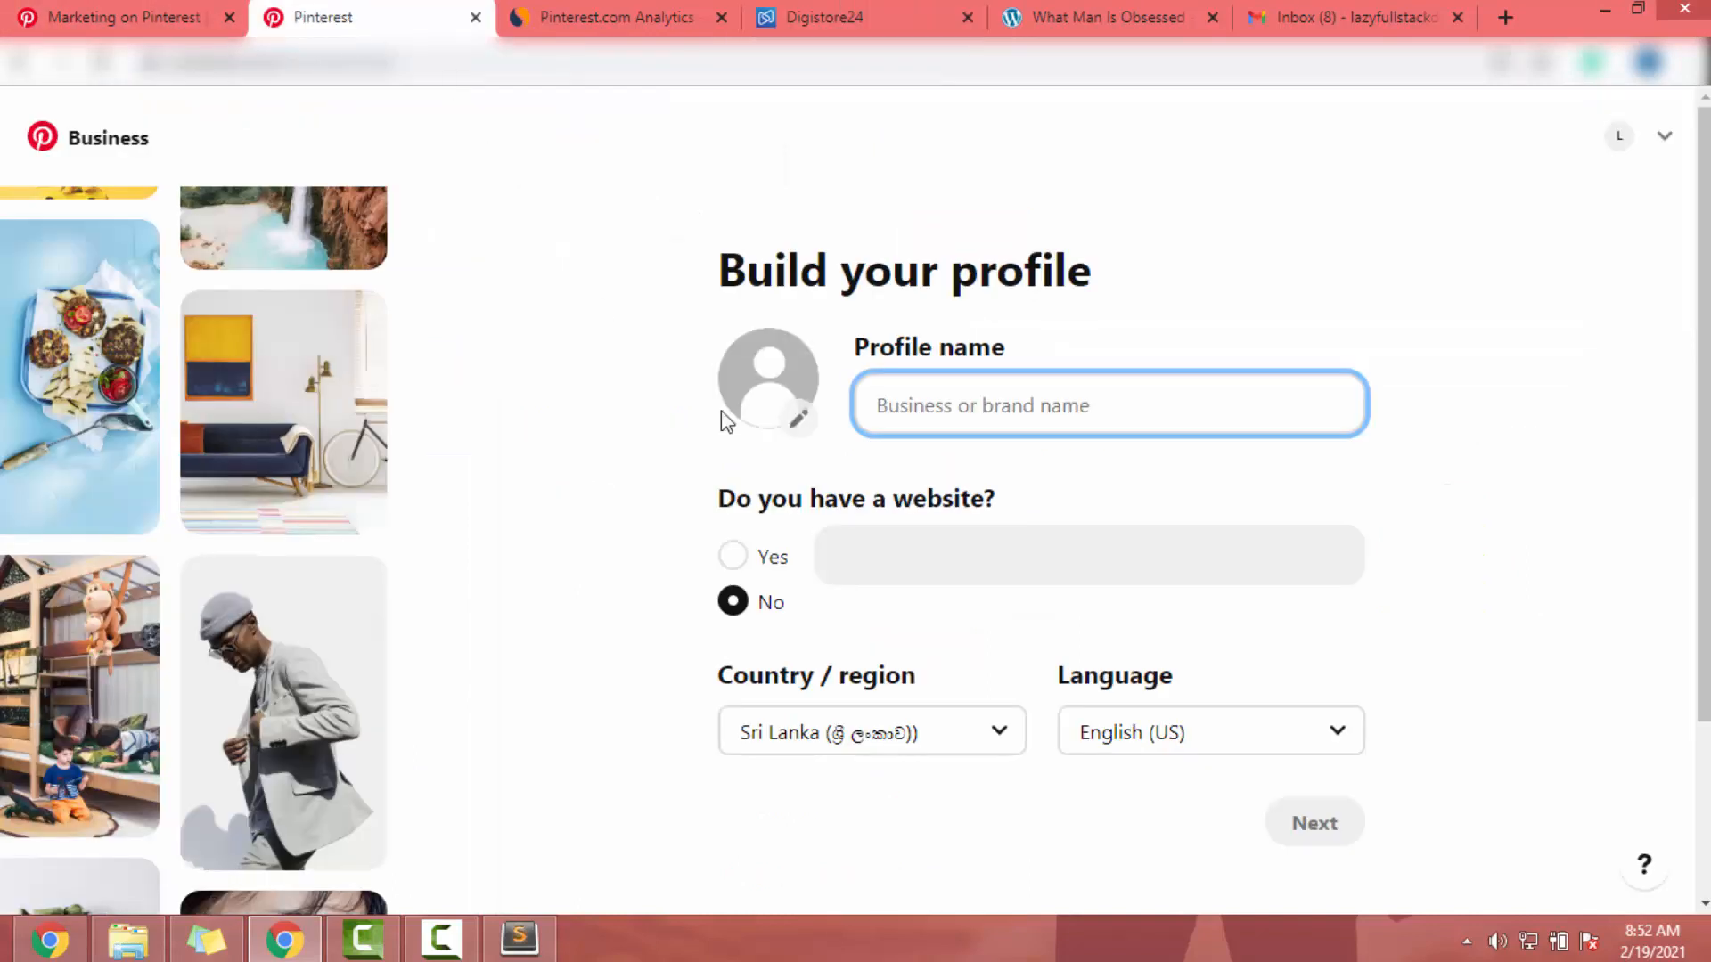
pyautogui.write('Relationship;')
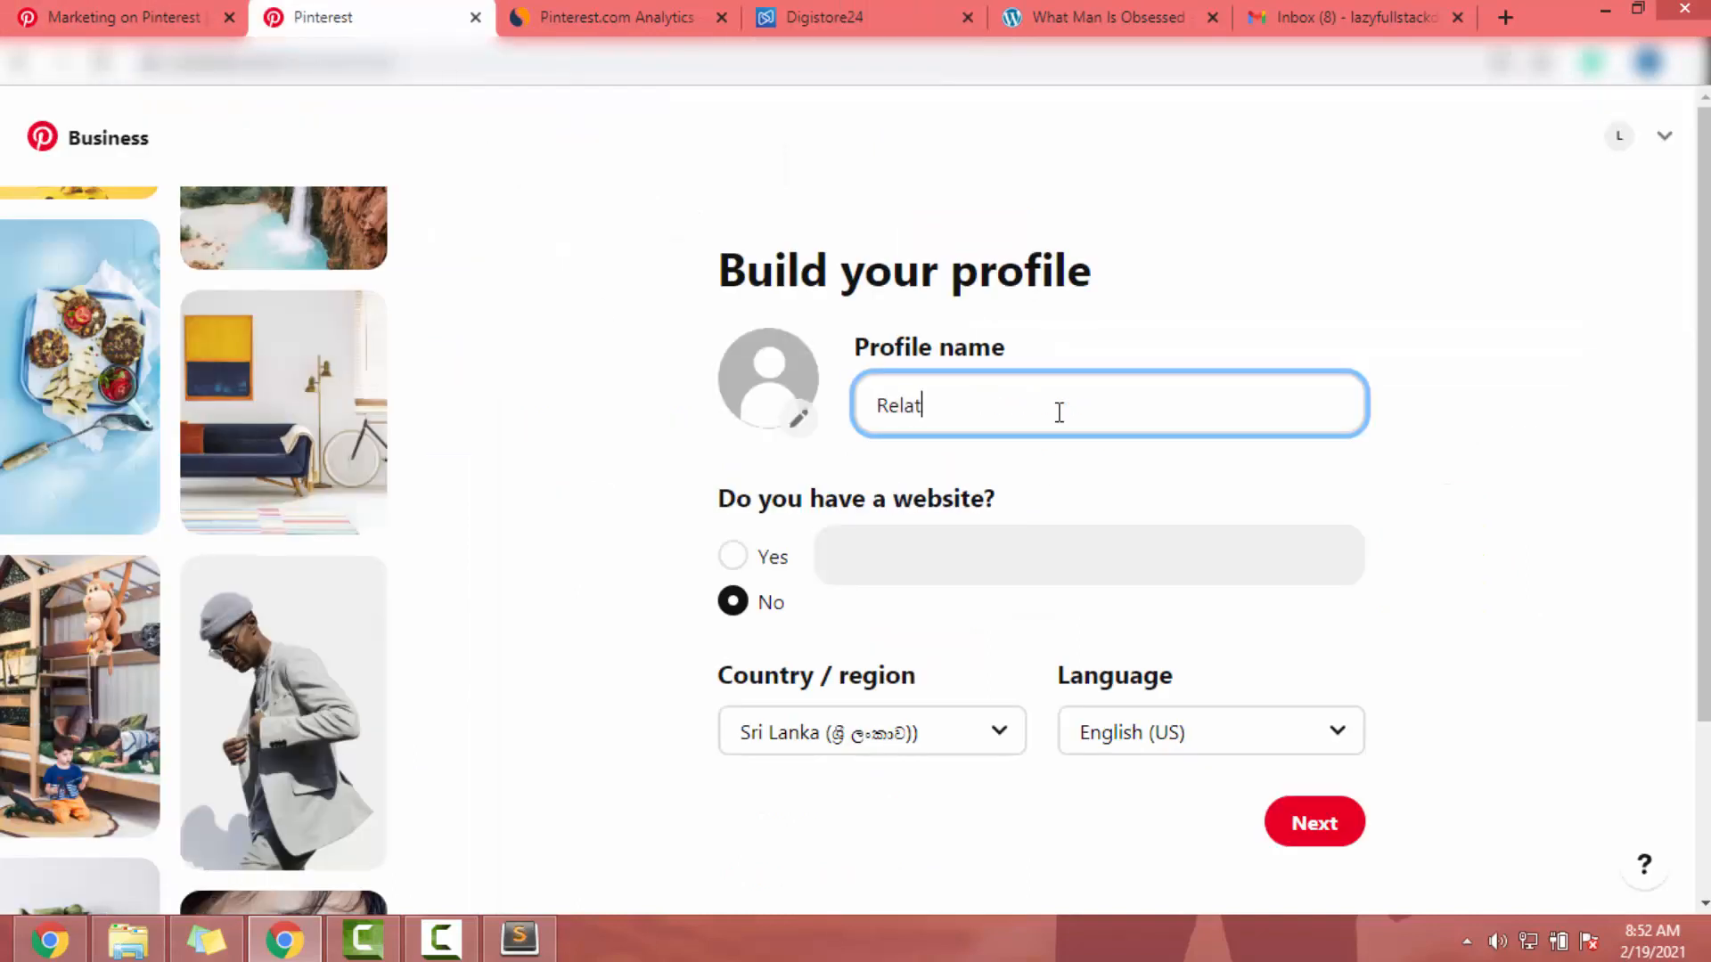
pyautogui.press('BackSpace')
pyautogui.write('Advice')
pyautogui.click(1306, 823)
# Set the brand focus to Other and describe it as Relationship Advice.
pyautogui.scroll(-1, 873, 343)
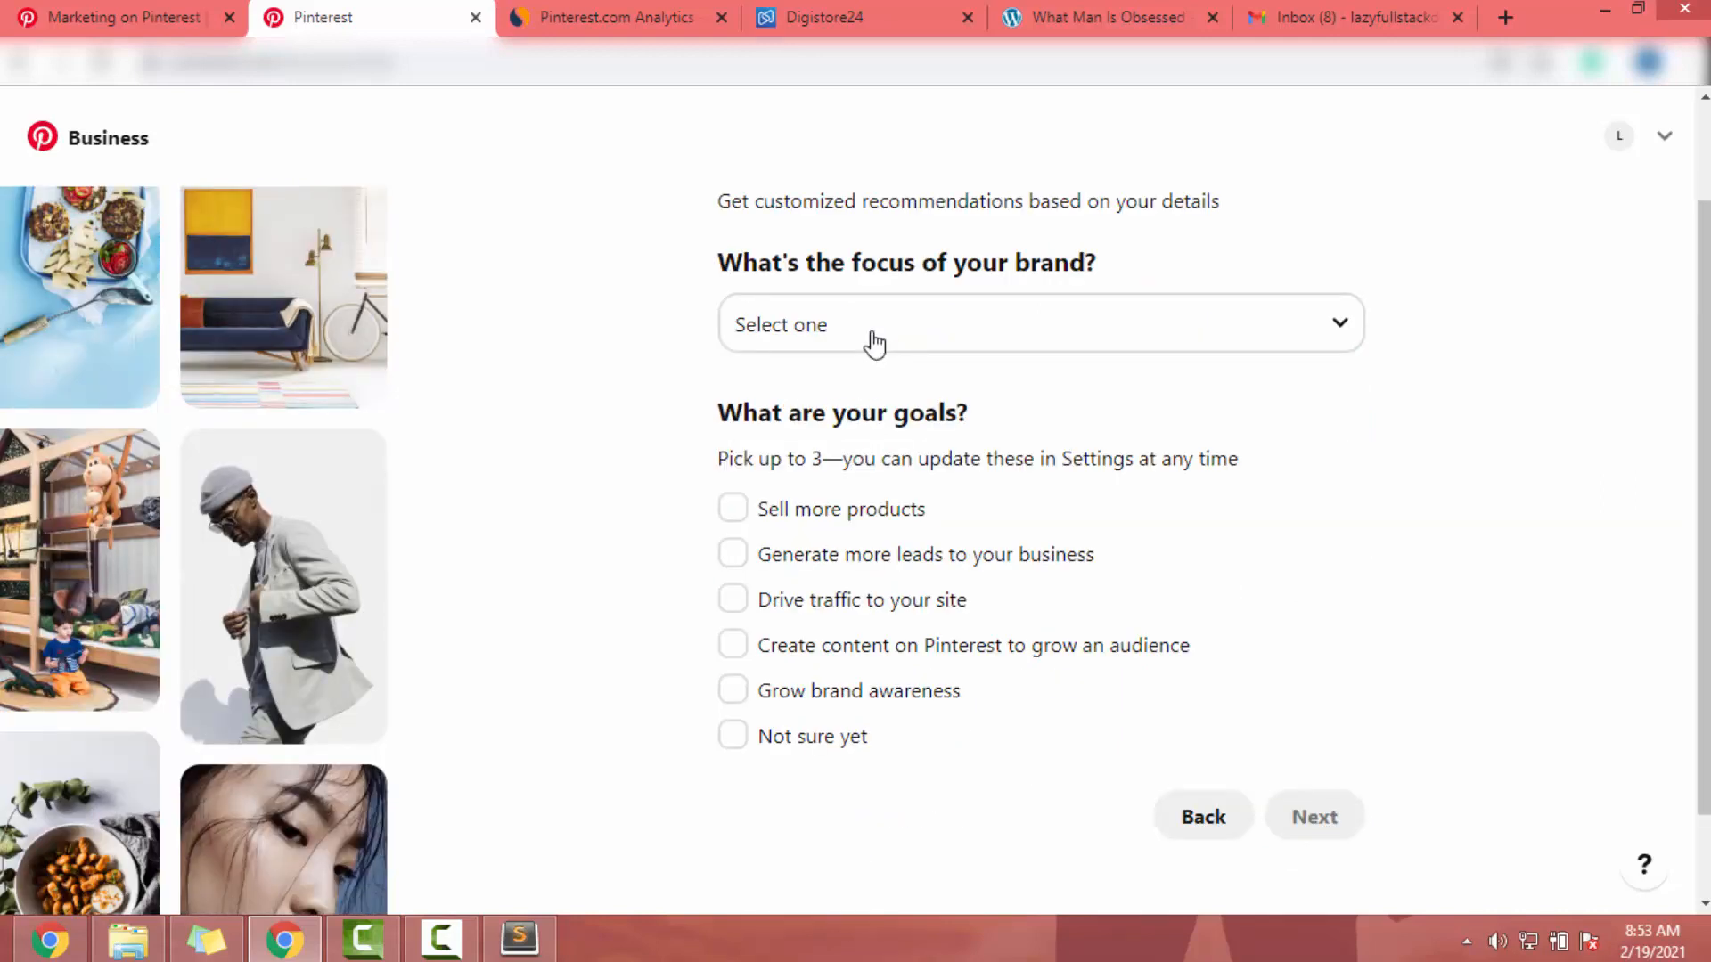
pyautogui.click(873, 343)
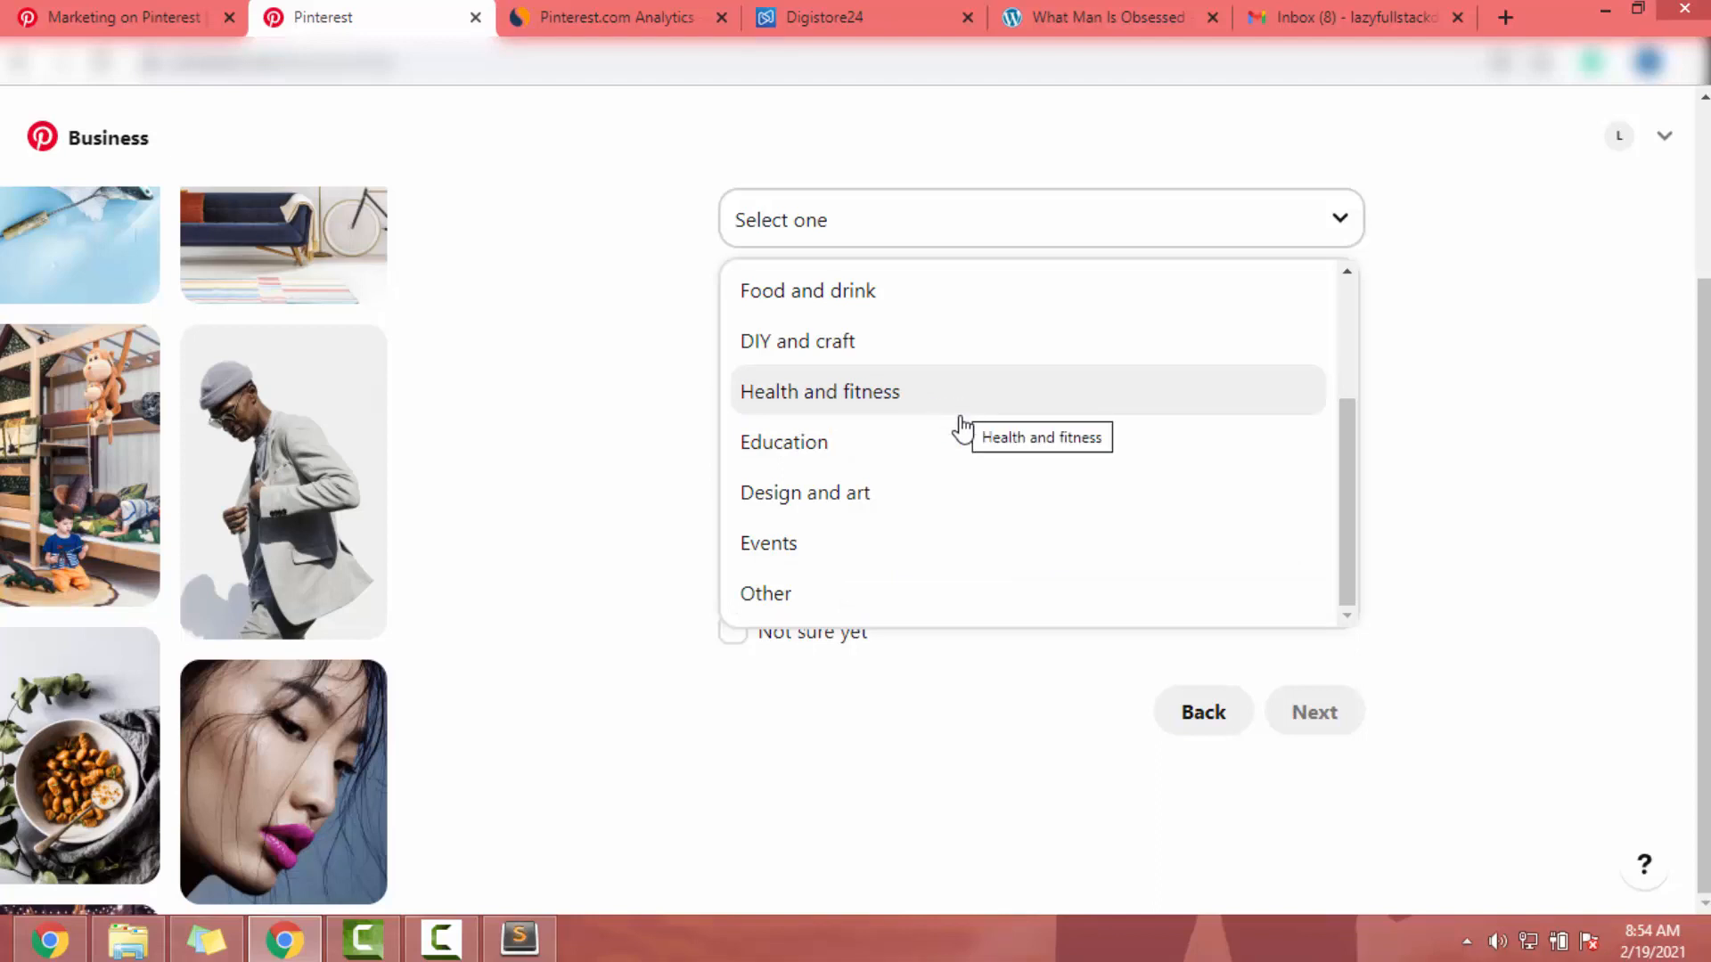
pyautogui.click(828, 595)
pyautogui.click(1111, 220)
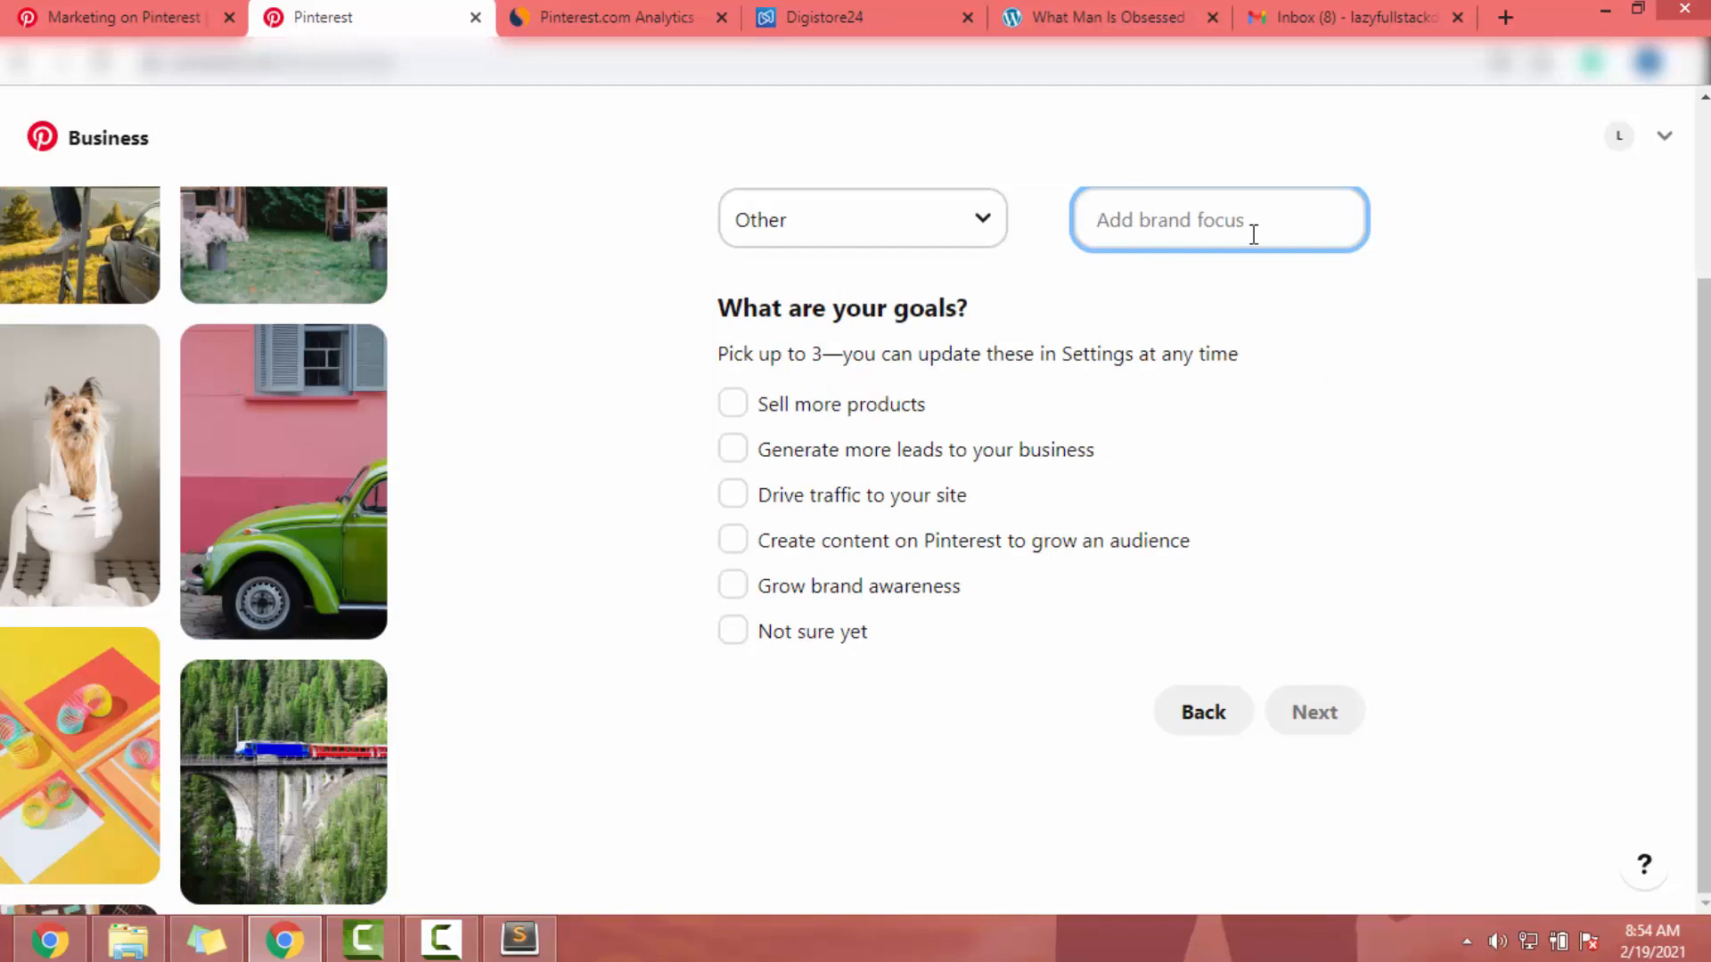
pyautogui.write('Relationship Advice')
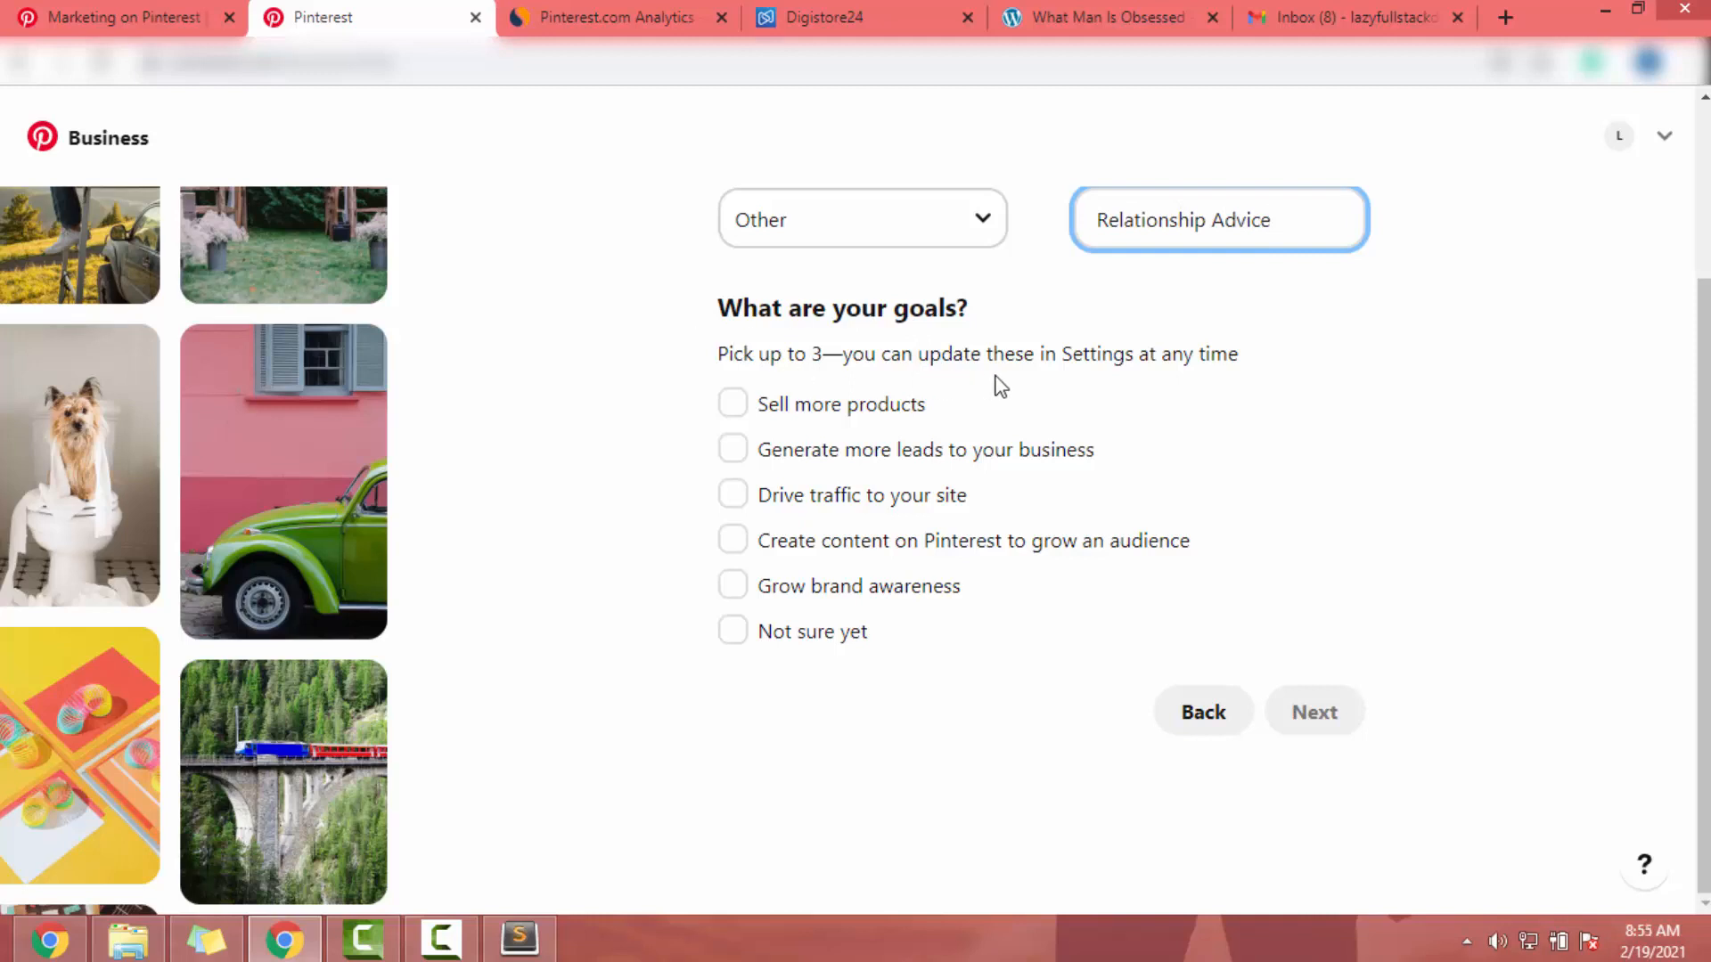
# Choose the goals Sell more products, Generate more leads to your business and Create content on Pinterest to grow an audience, and continue.
pyautogui.click(847, 408)
pyautogui.click(989, 456)
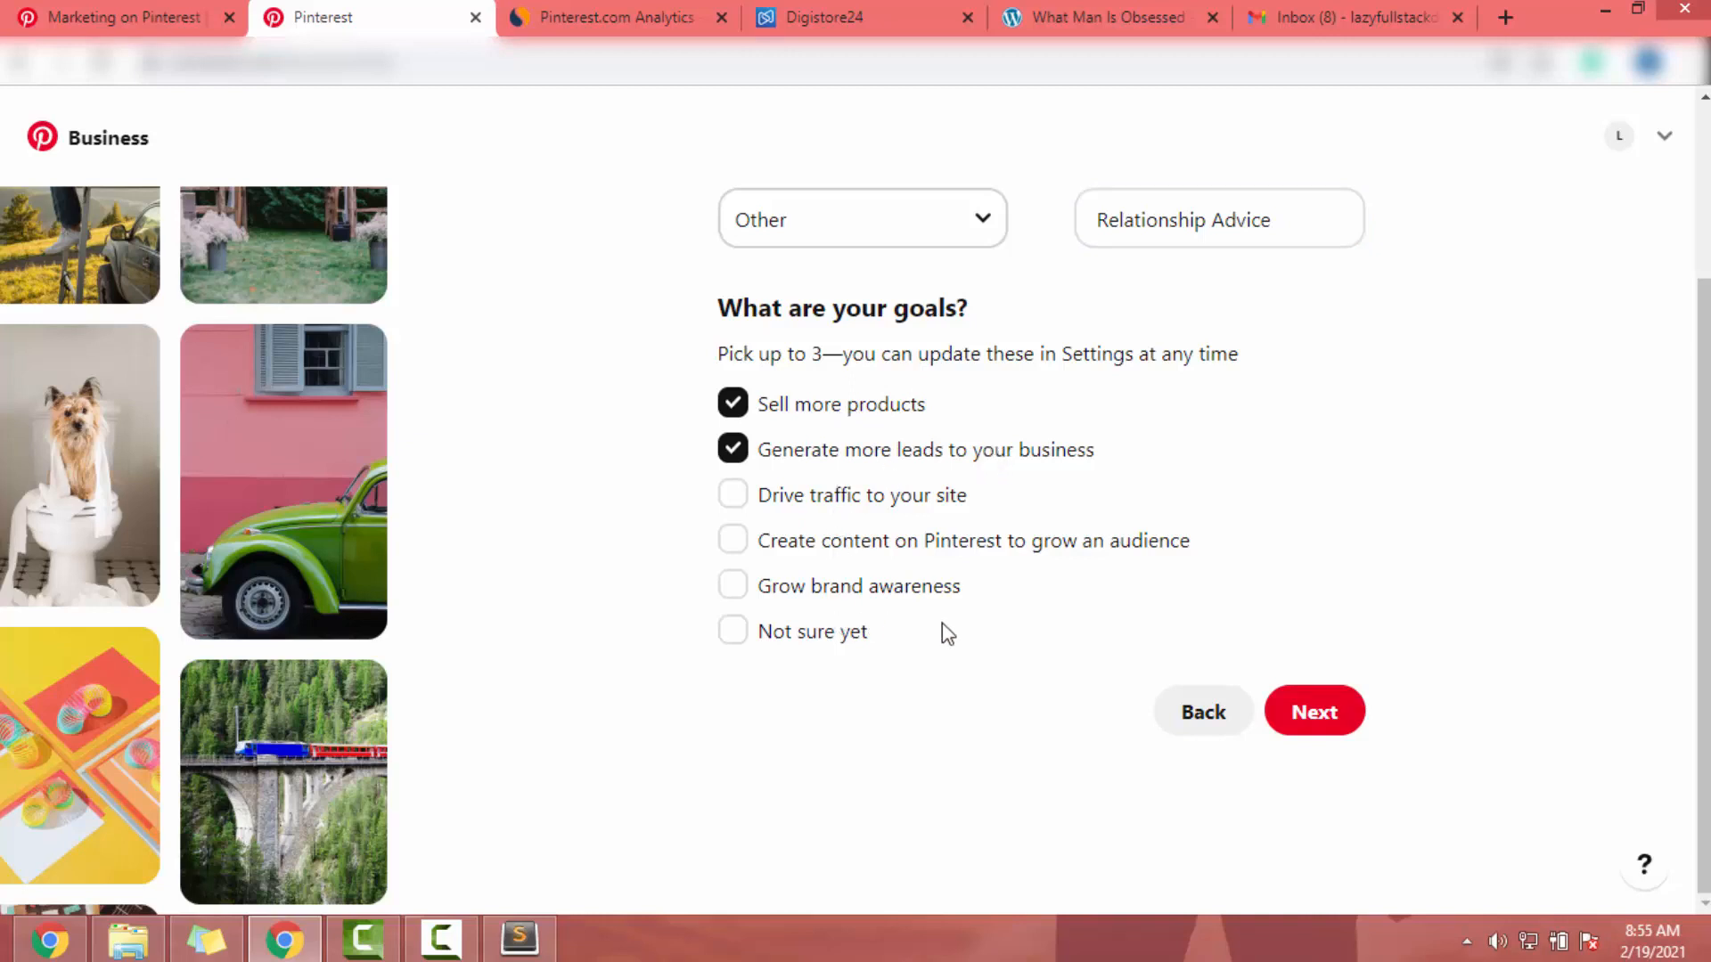
pyautogui.click(944, 541)
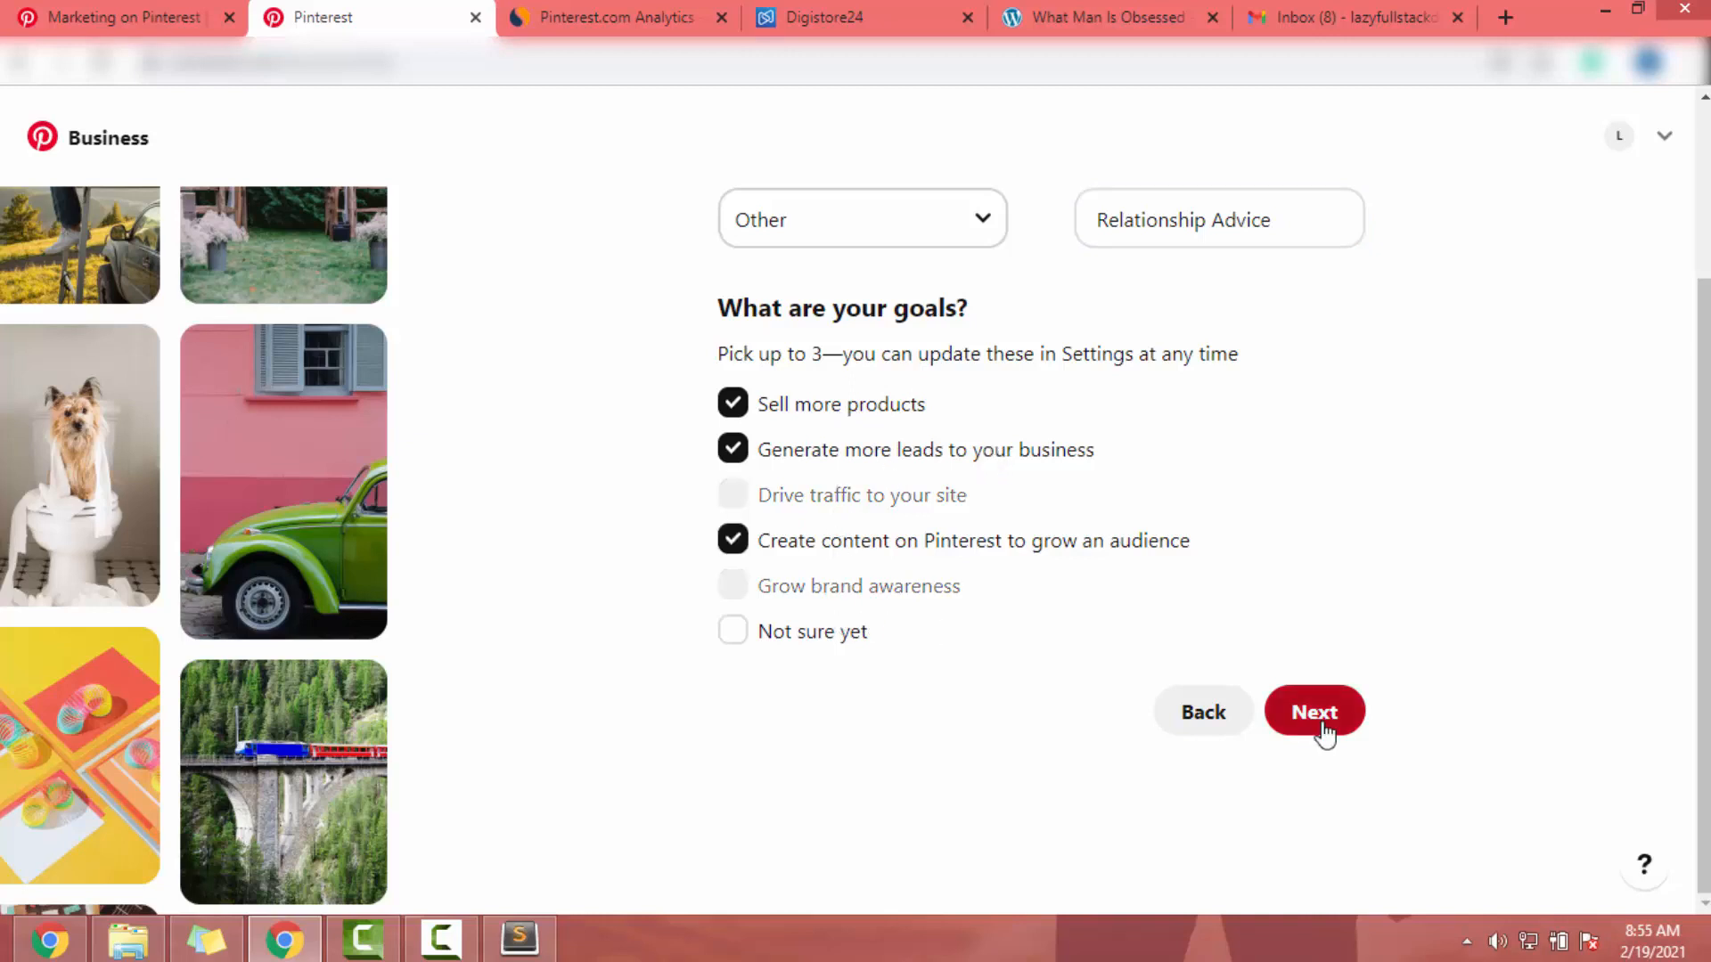
pyautogui.click(1323, 723)
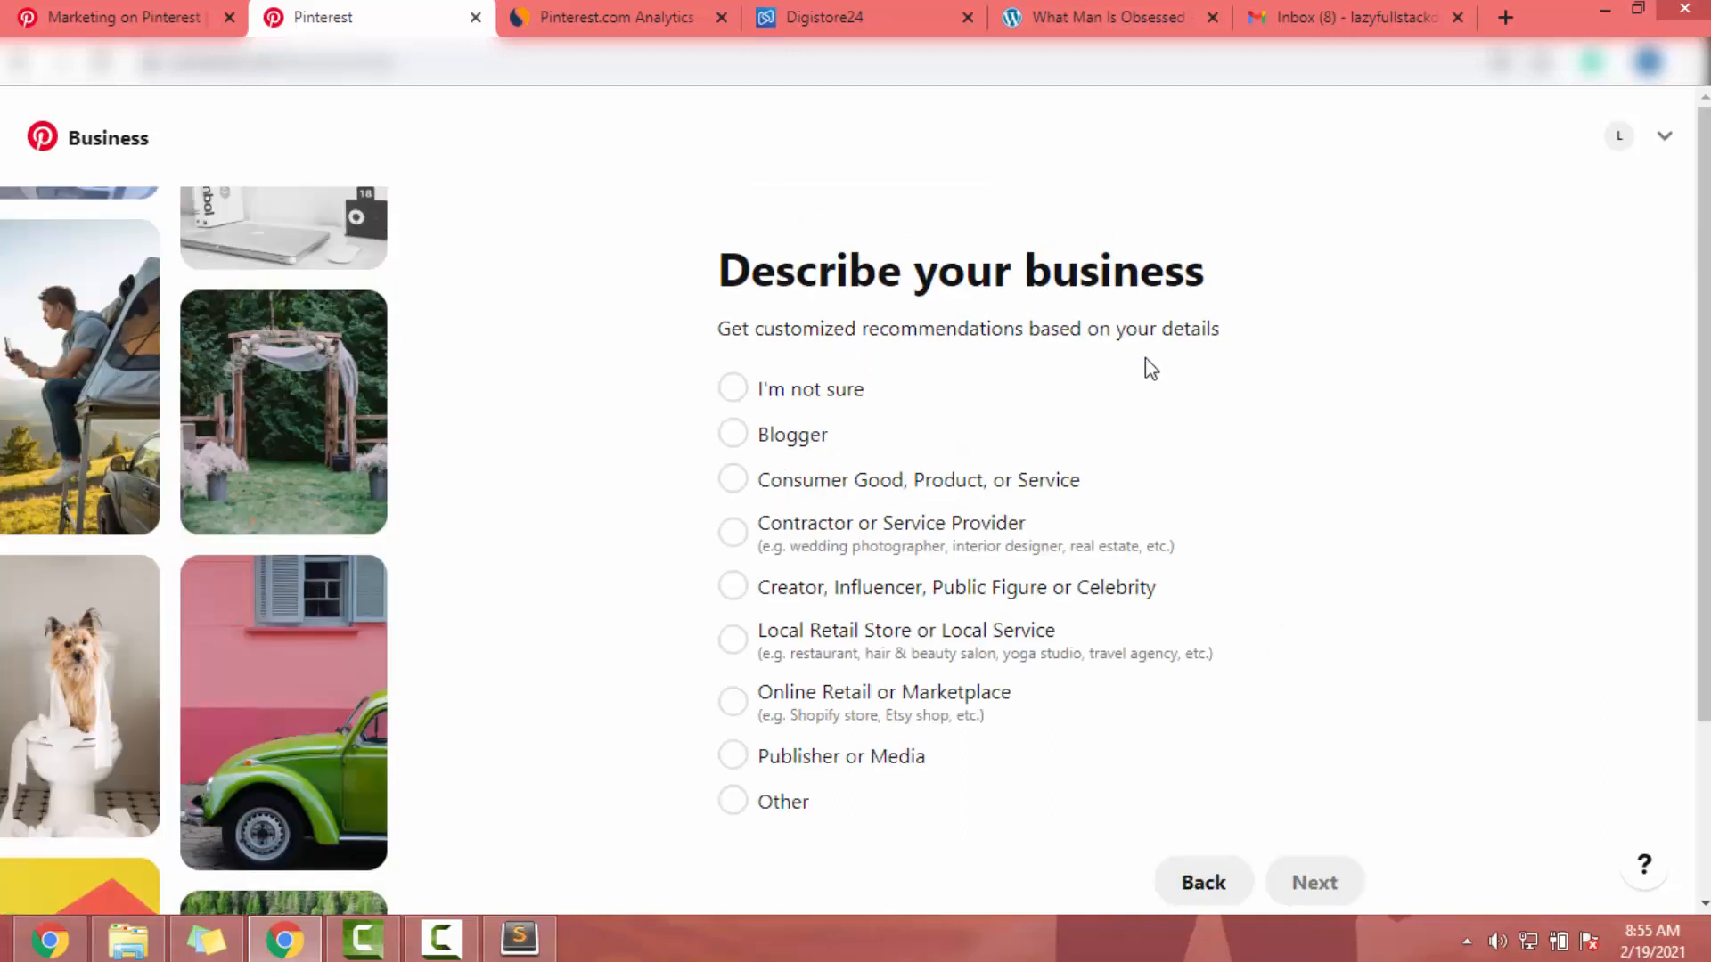
# Describe the business as Blogger and continue to the advertising question.
pyautogui.scroll(-2, 1147, 366)
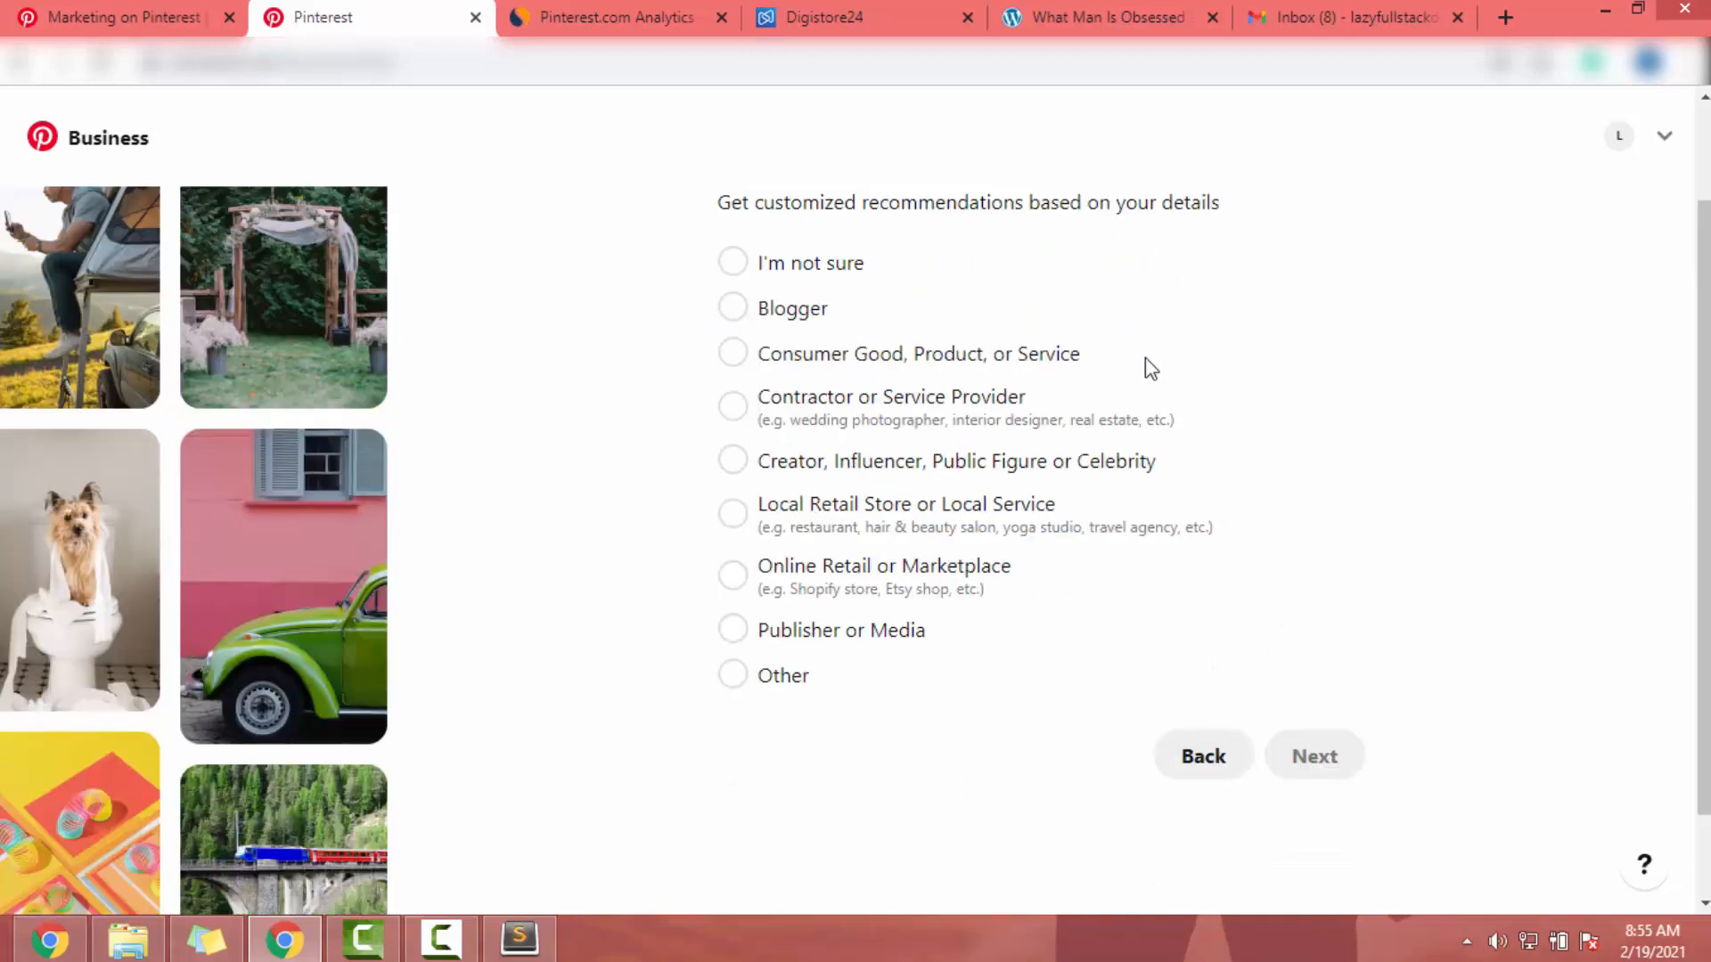
pyautogui.click(735, 312)
pyautogui.click(1313, 759)
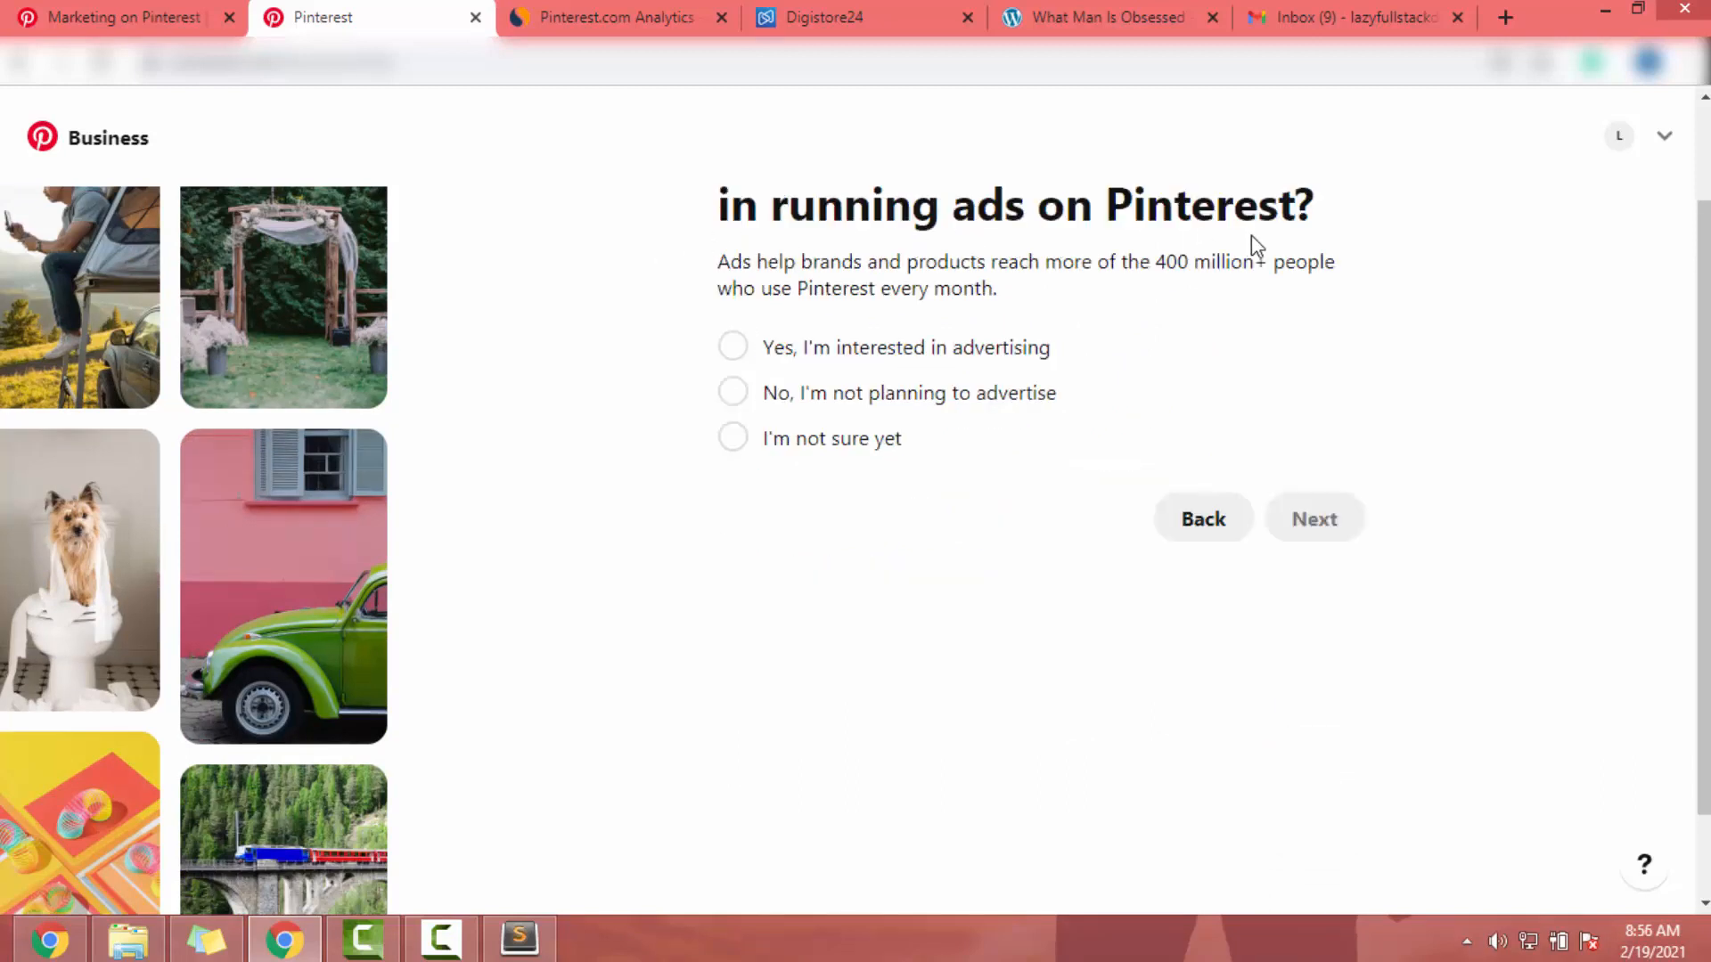
# Answer I'm not sure yet about running ads, finish the setup and dismiss the starting suggestions.
pyautogui.click(802, 452)
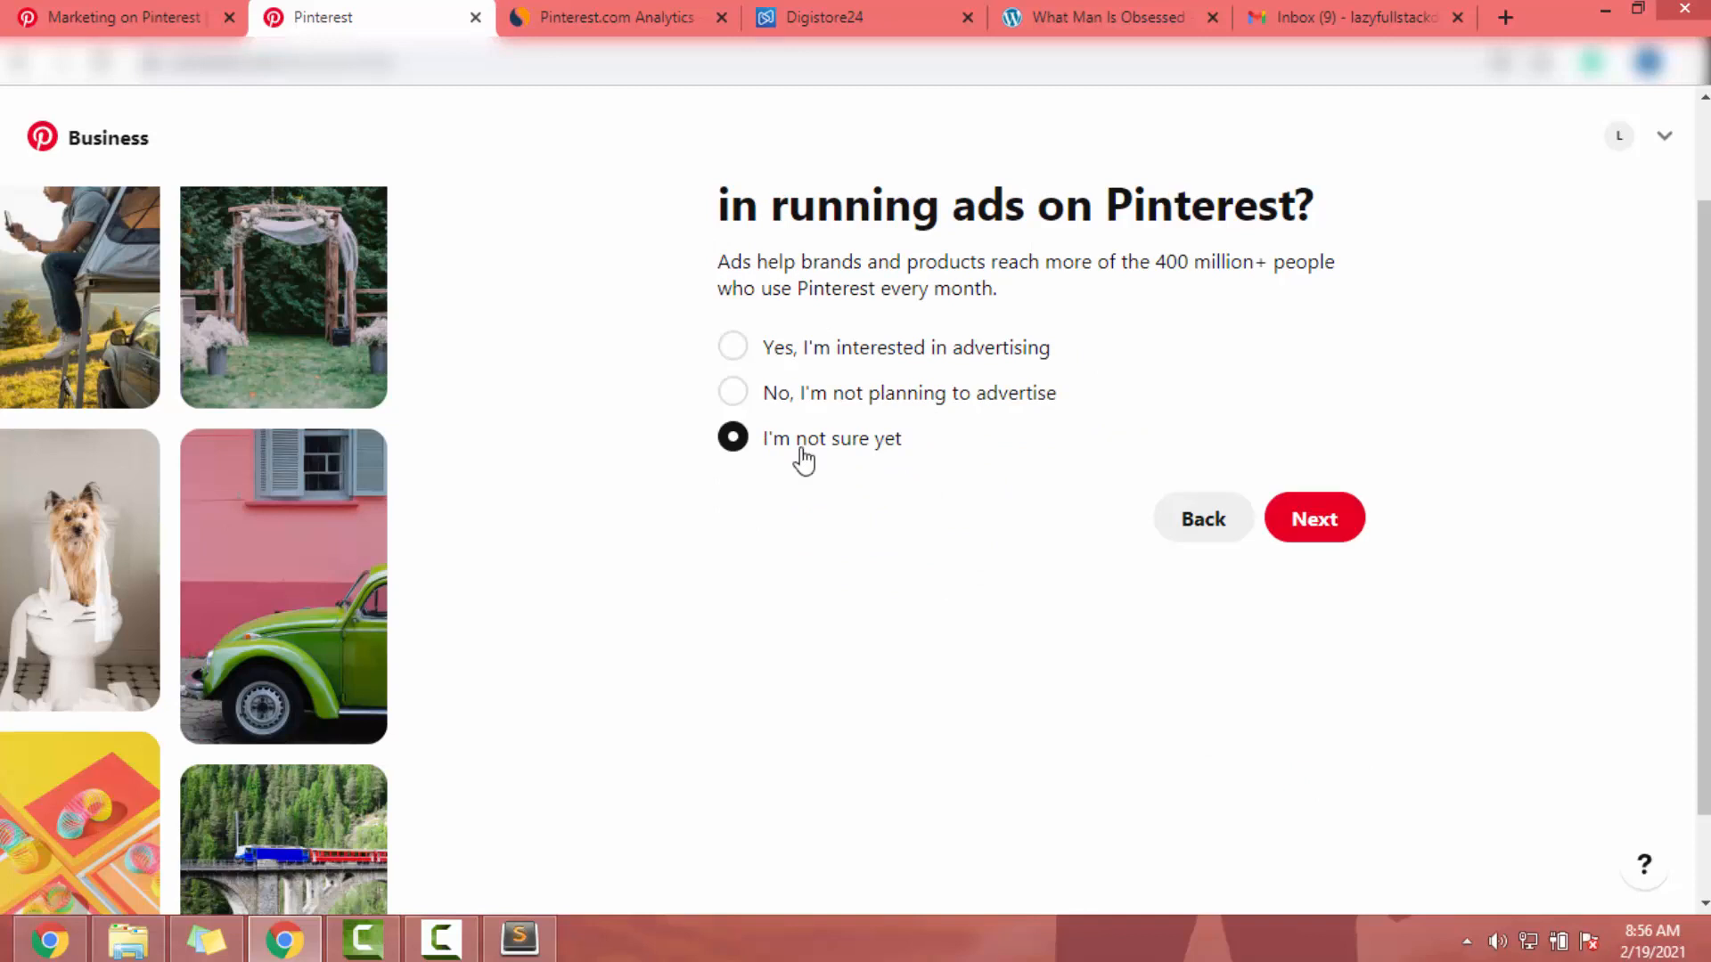
pyautogui.click(1334, 516)
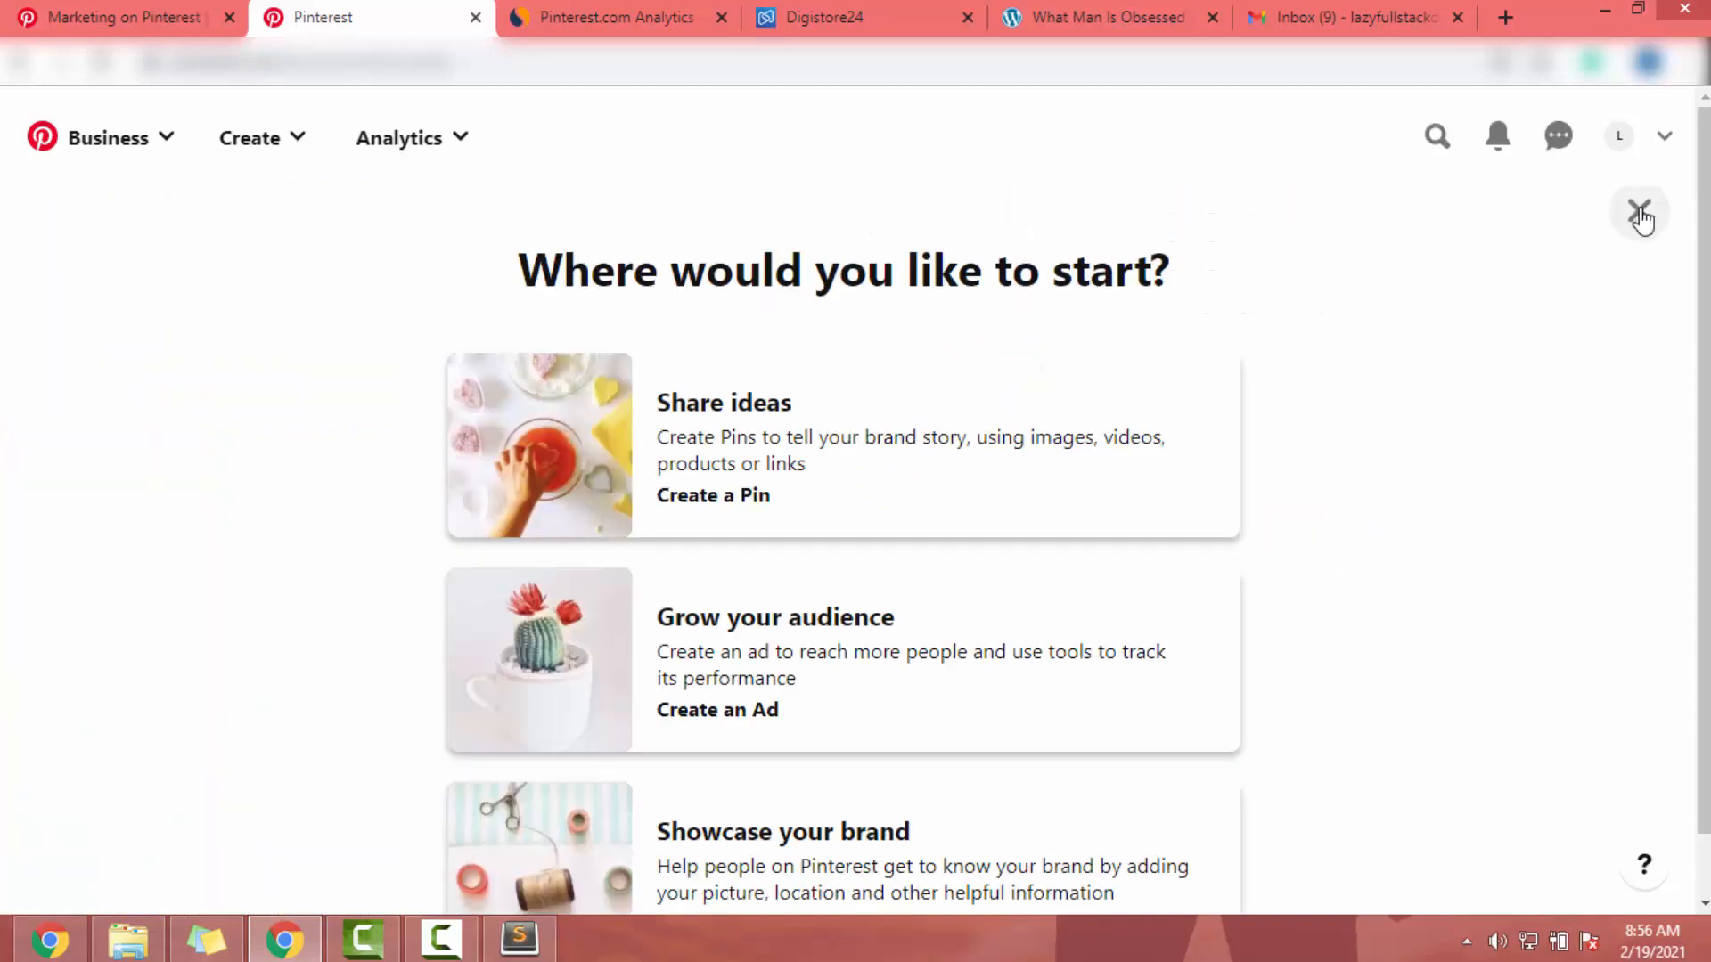
pyautogui.click(1643, 218)
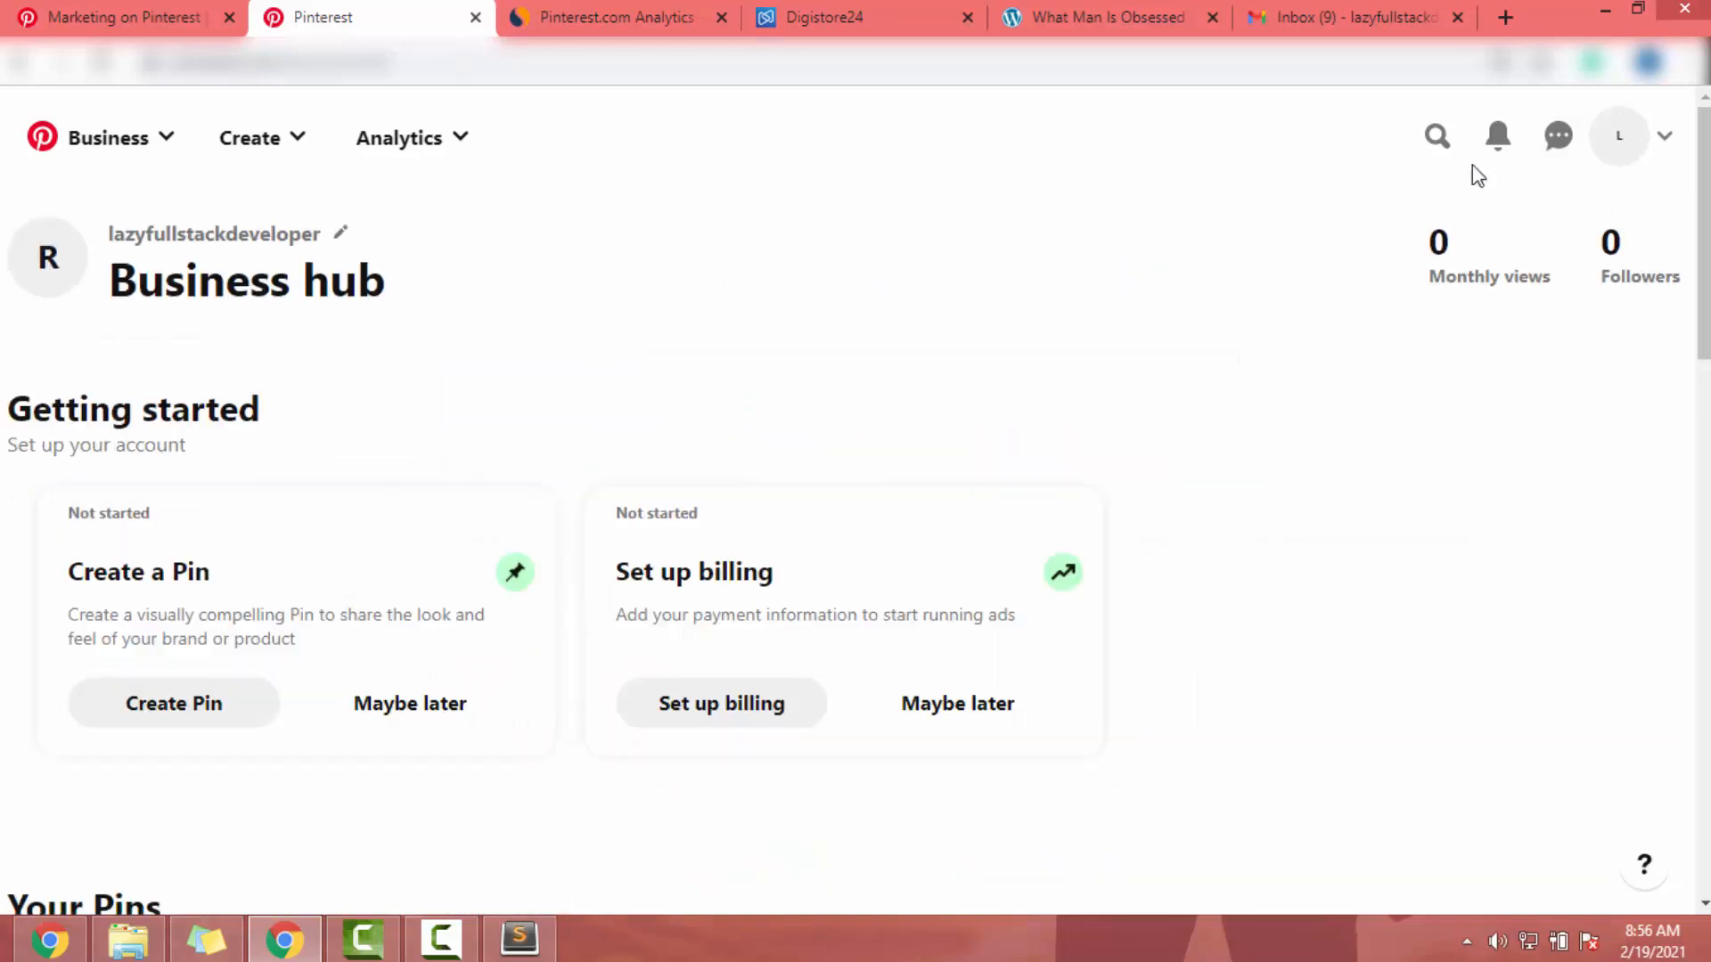
# Open the account's public profile page and look over its cover, photo and name areas.
pyautogui.click(1638, 149)
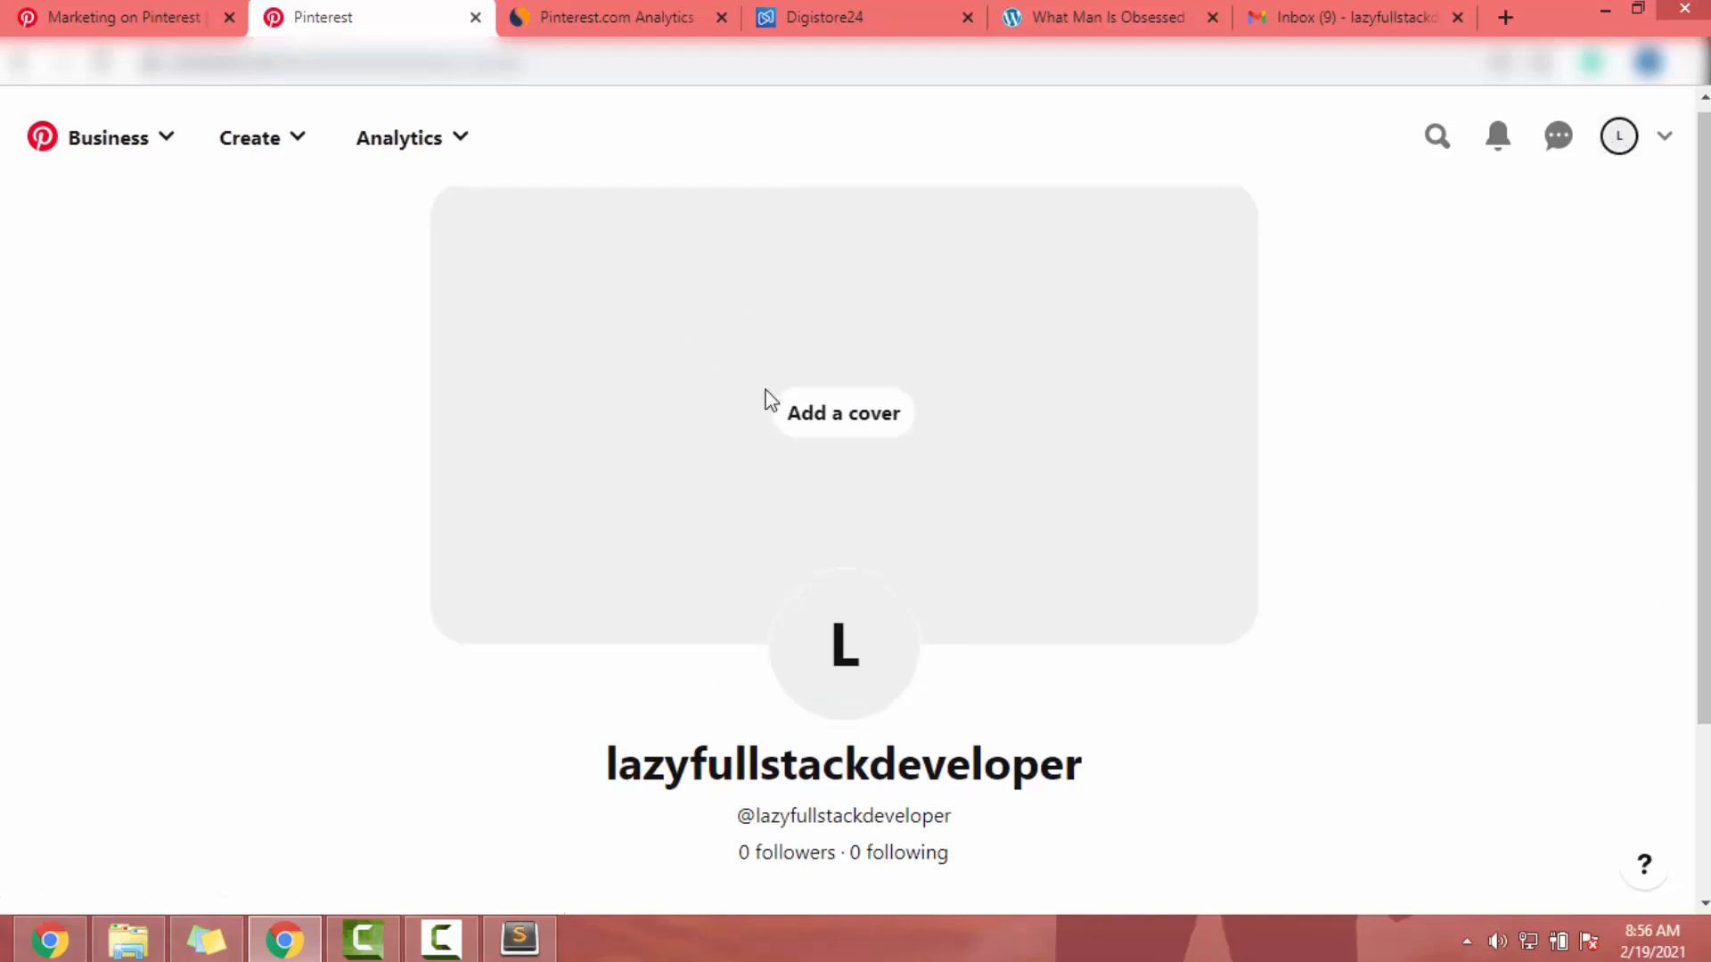
pyautogui.scroll(-3, 764, 398)
pyautogui.scroll(3, 965, 364)
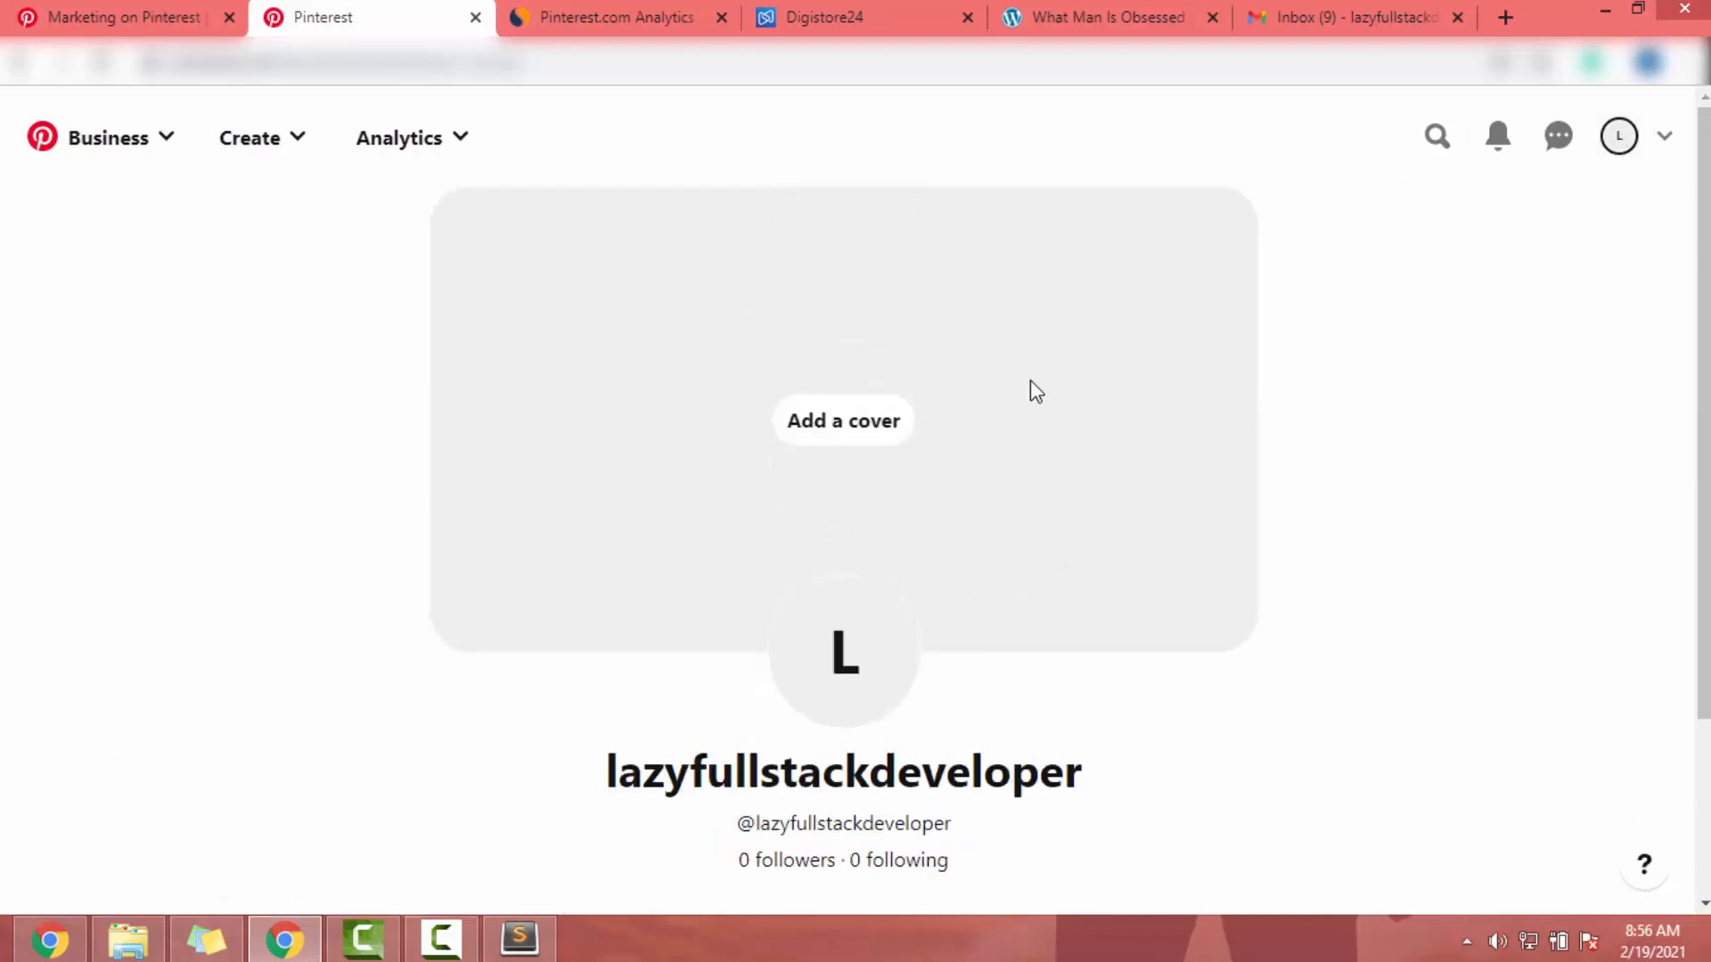
# Open the account settings and look through the fields of the Edit profile form.
pyautogui.click(1665, 138)
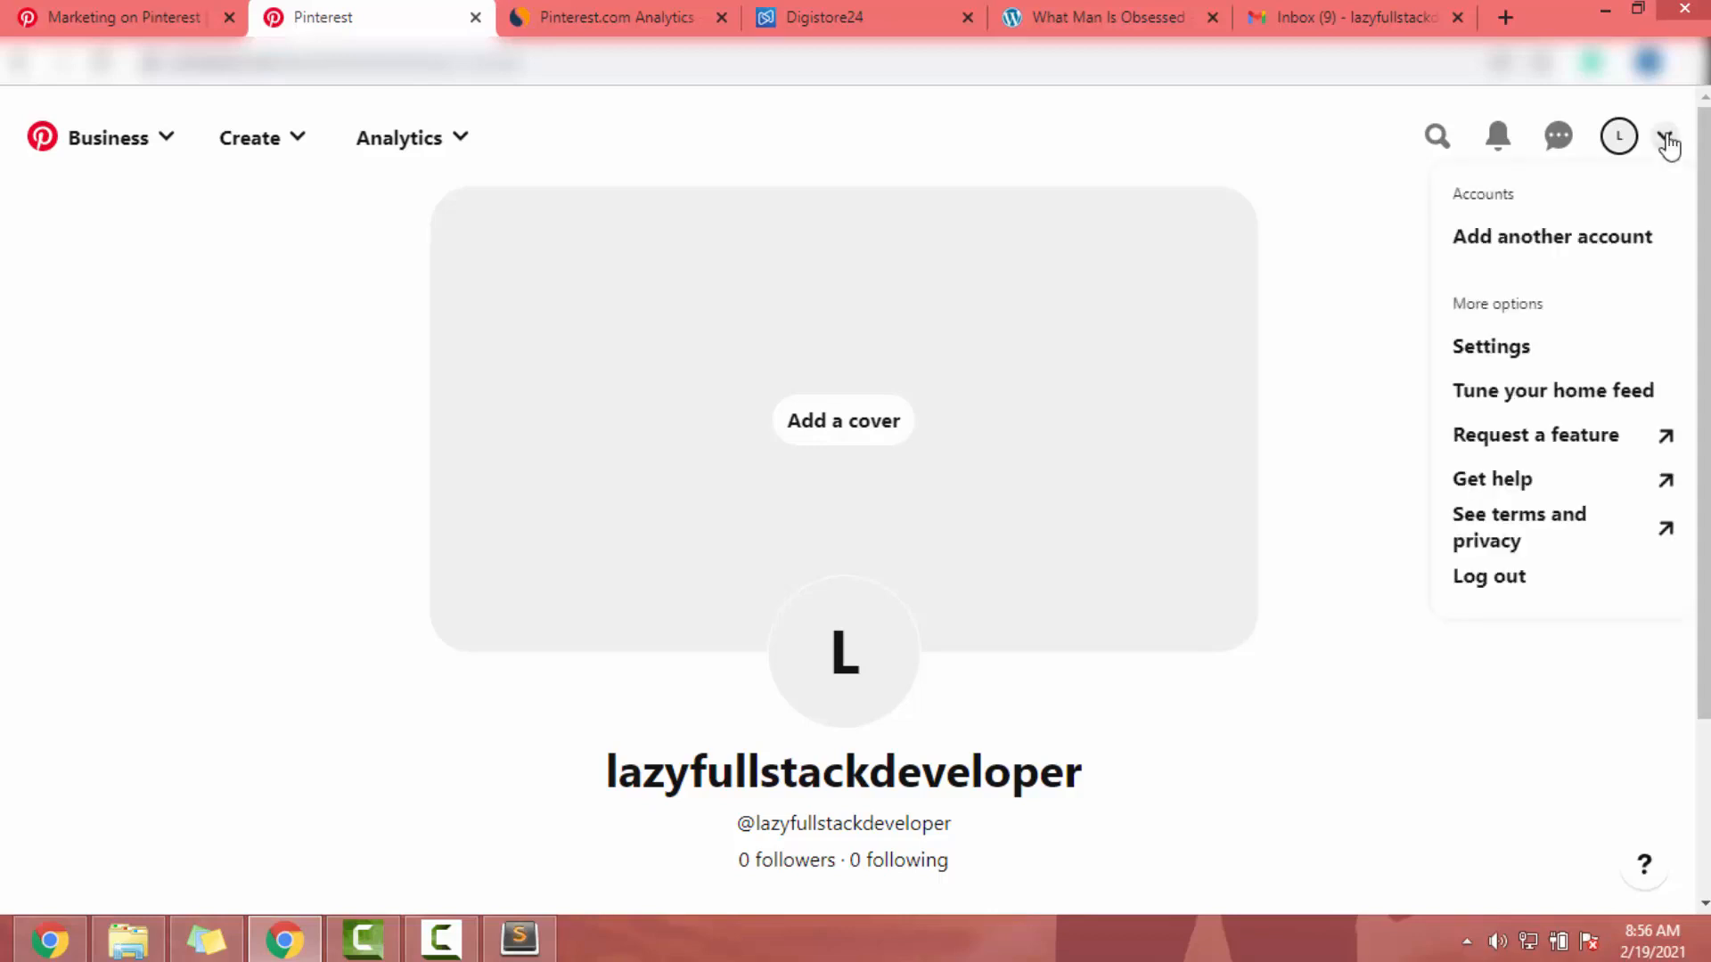
pyautogui.click(1474, 367)
pyautogui.scroll(-7, 882, 355)
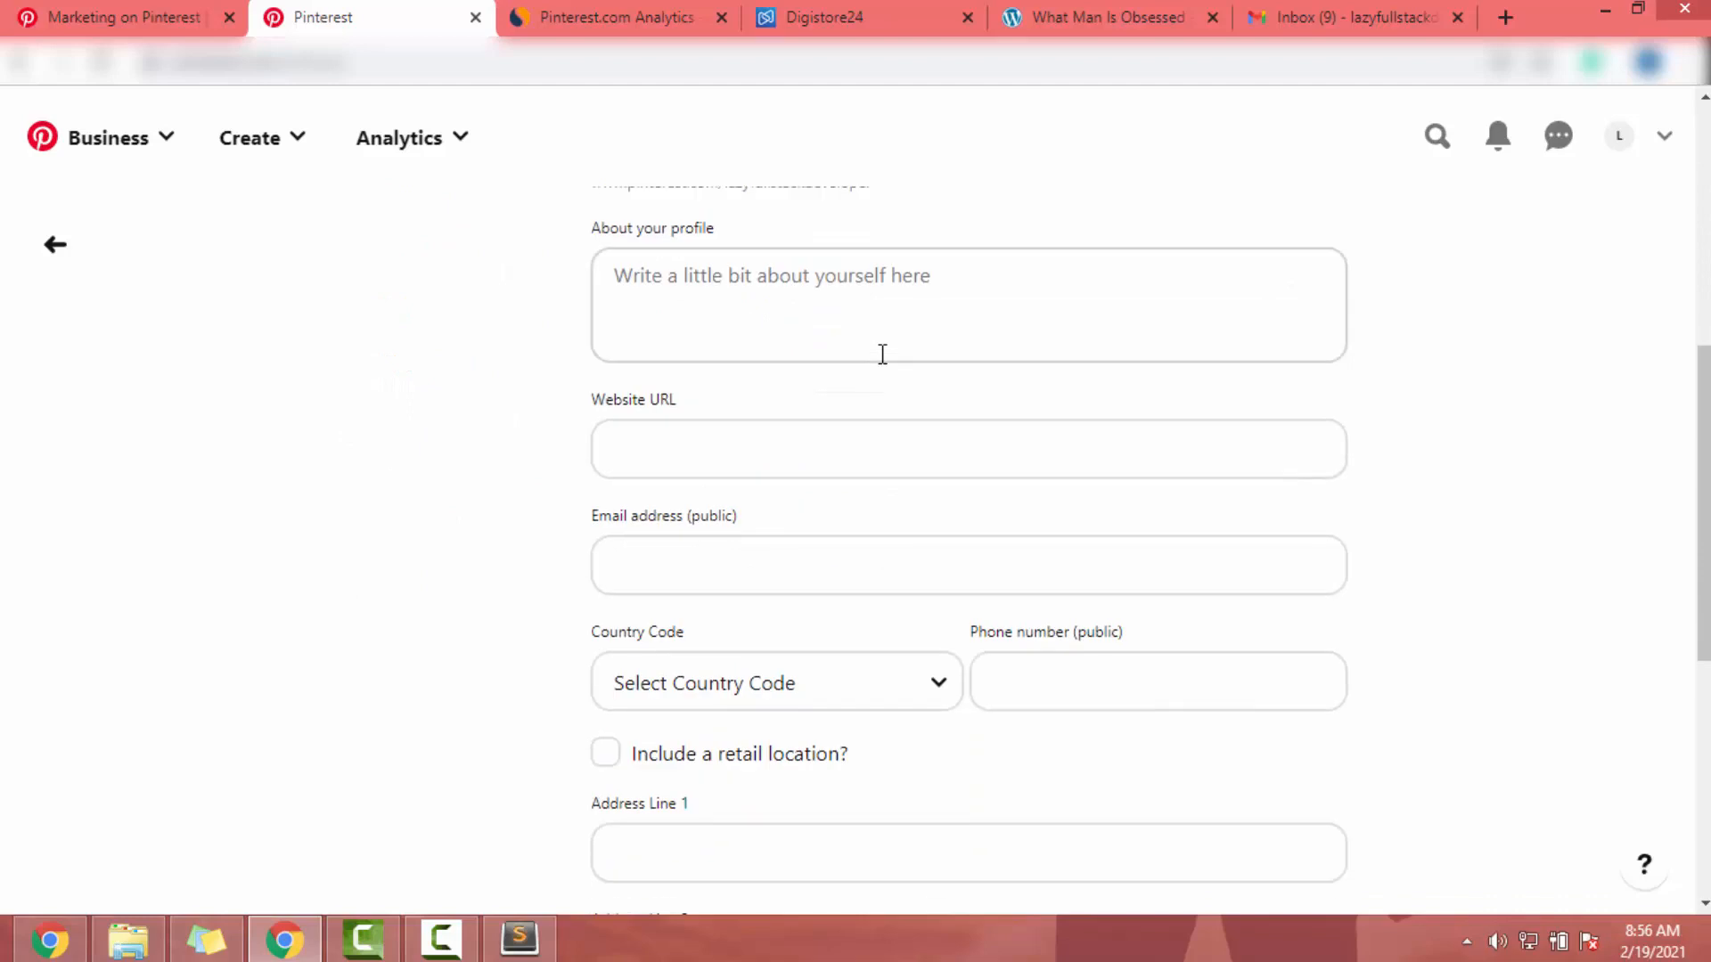
pyautogui.scroll(7, 882, 355)
pyautogui.scroll(-2, 882, 354)
pyautogui.scroll(2, 882, 354)
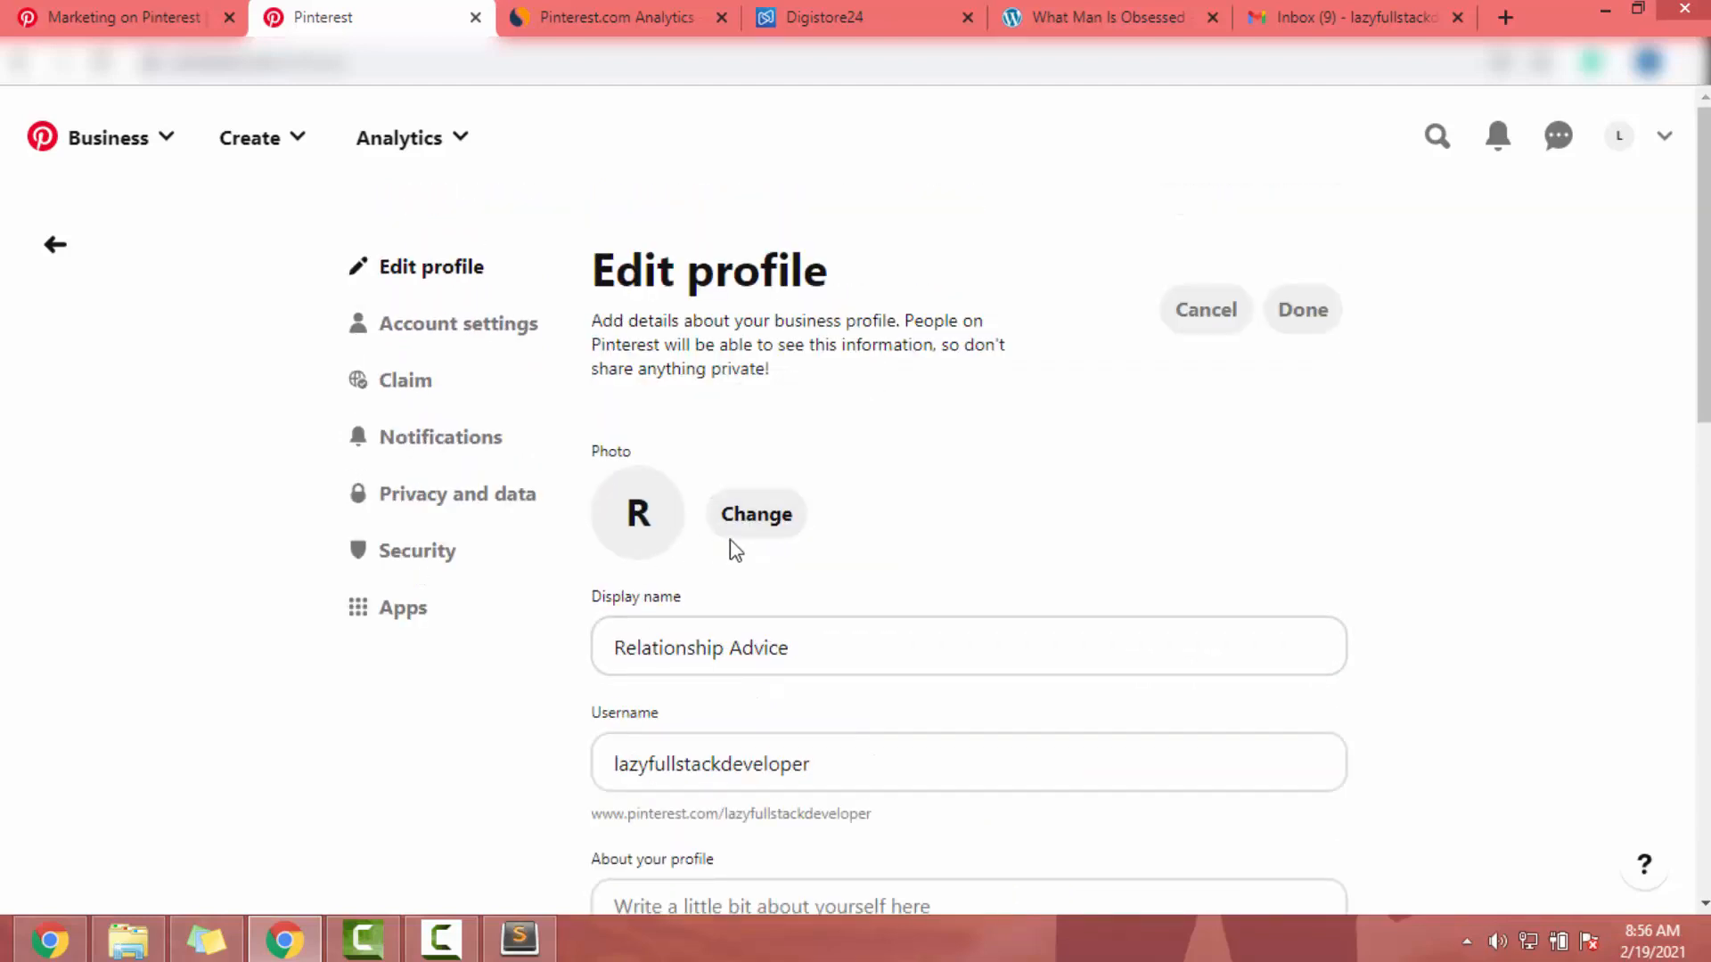
# Start changing the profile photo, and open the Canva website in a new browser tab.
pyautogui.click(784, 527)
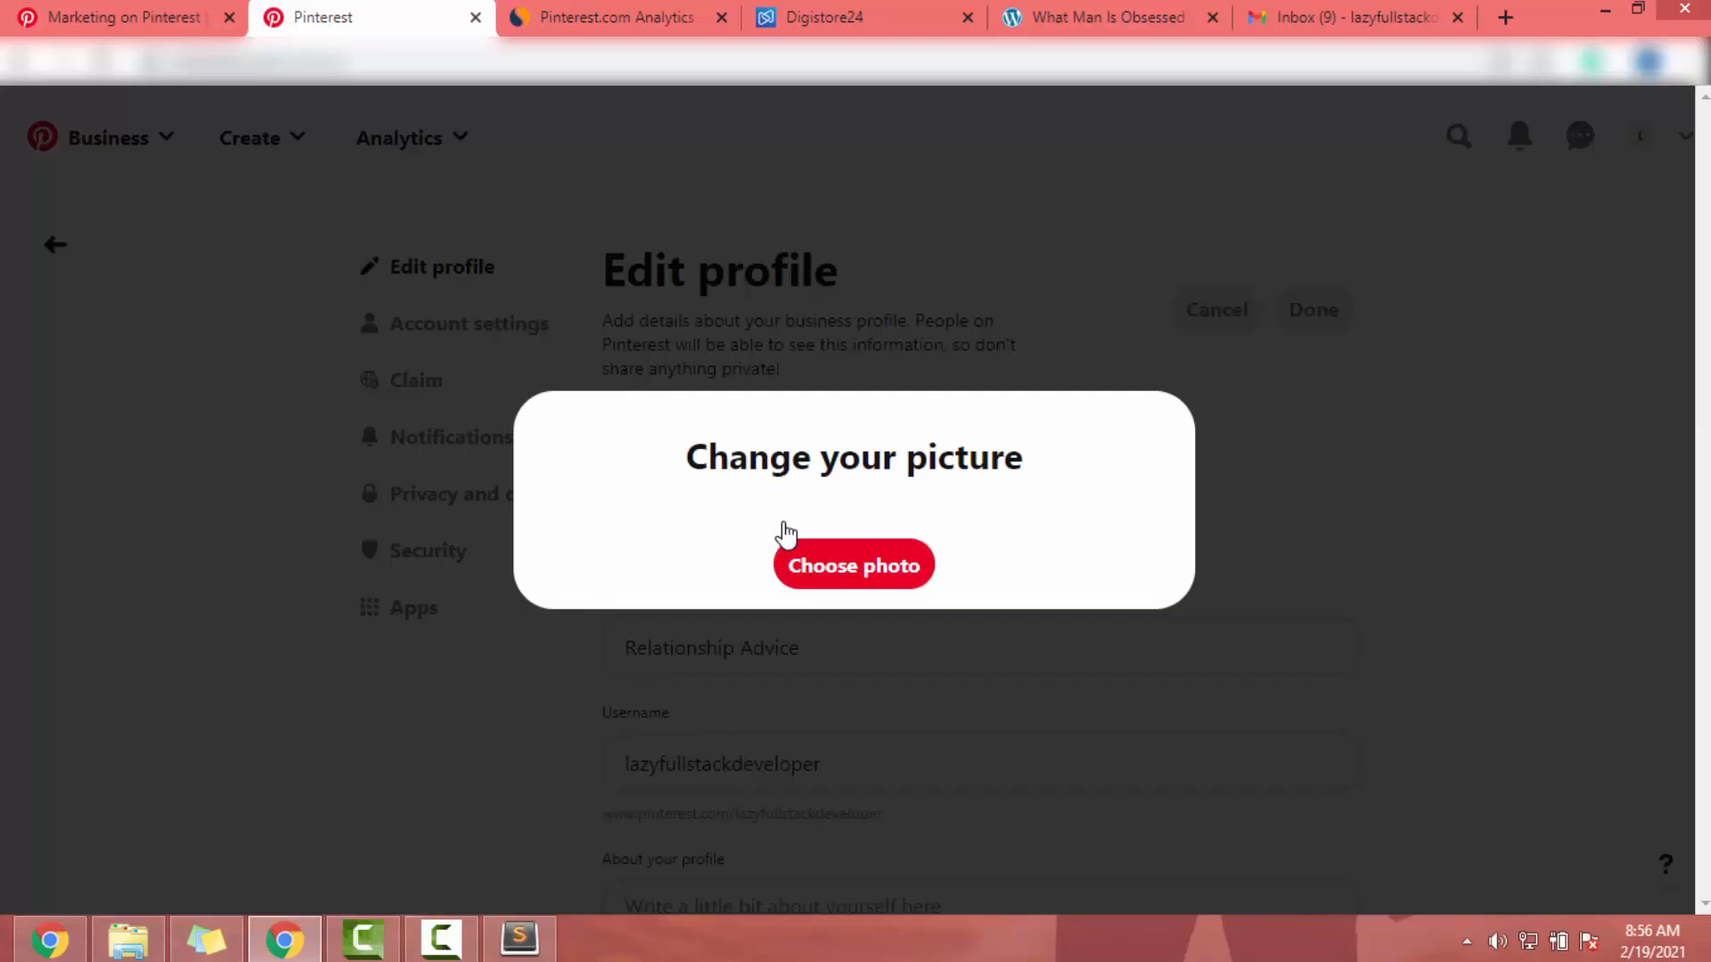
pyautogui.click(855, 587)
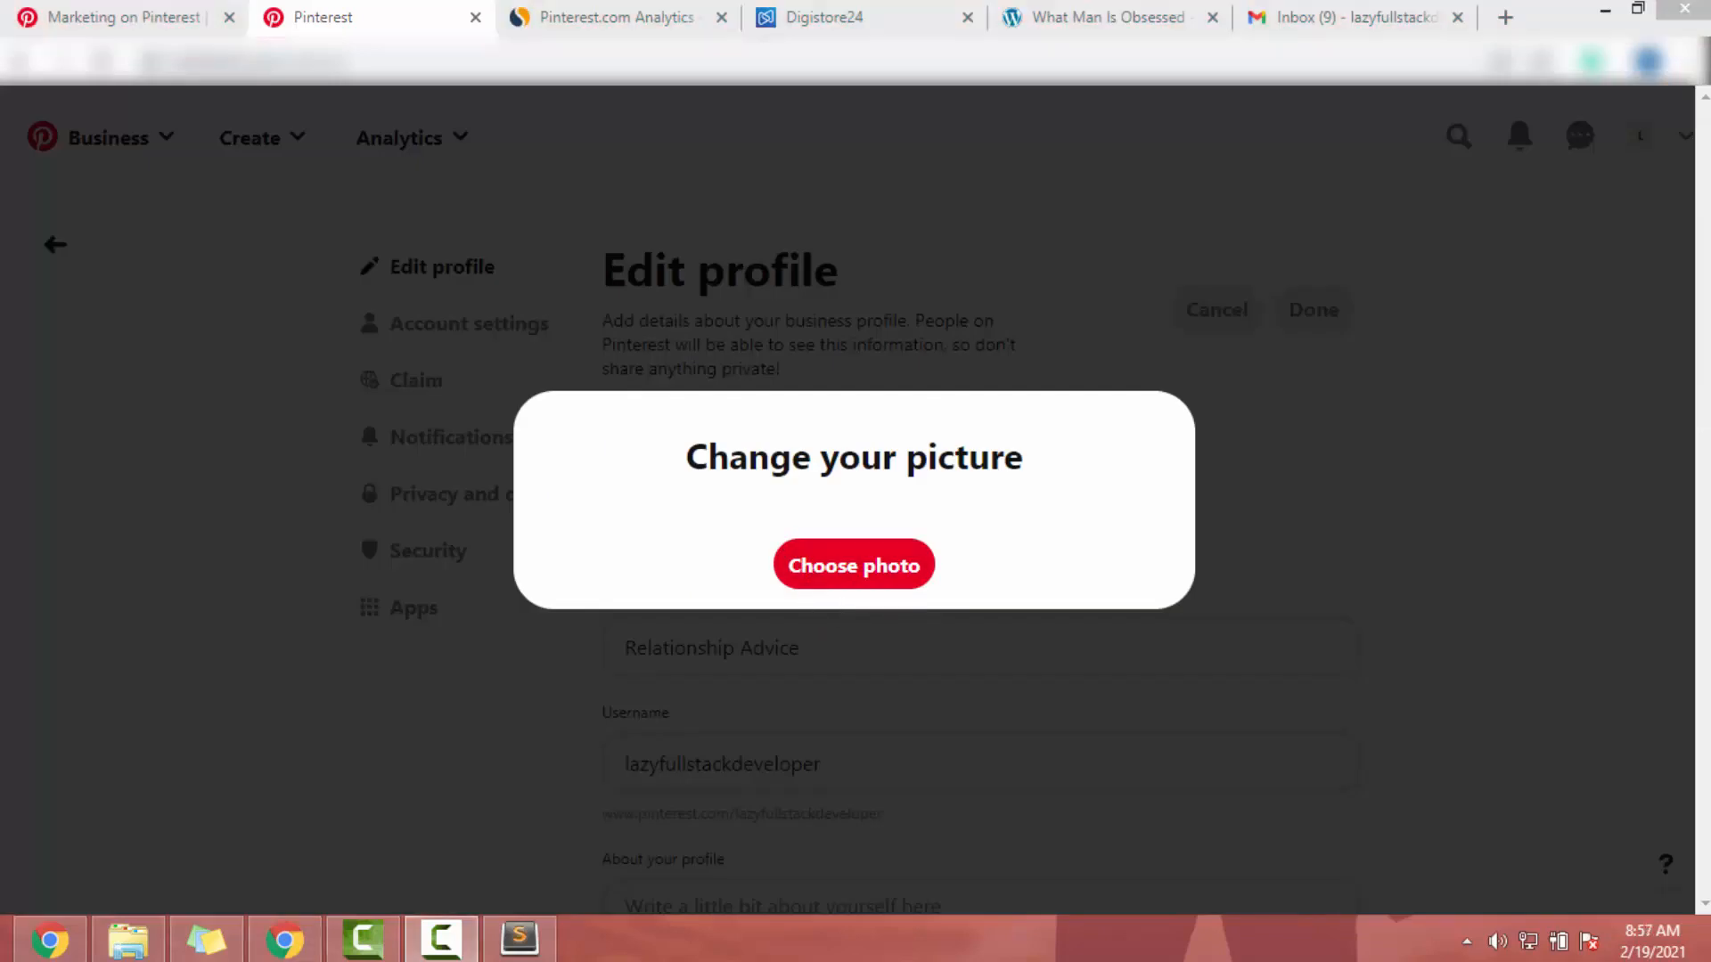
pyautogui.click(1505, 18)
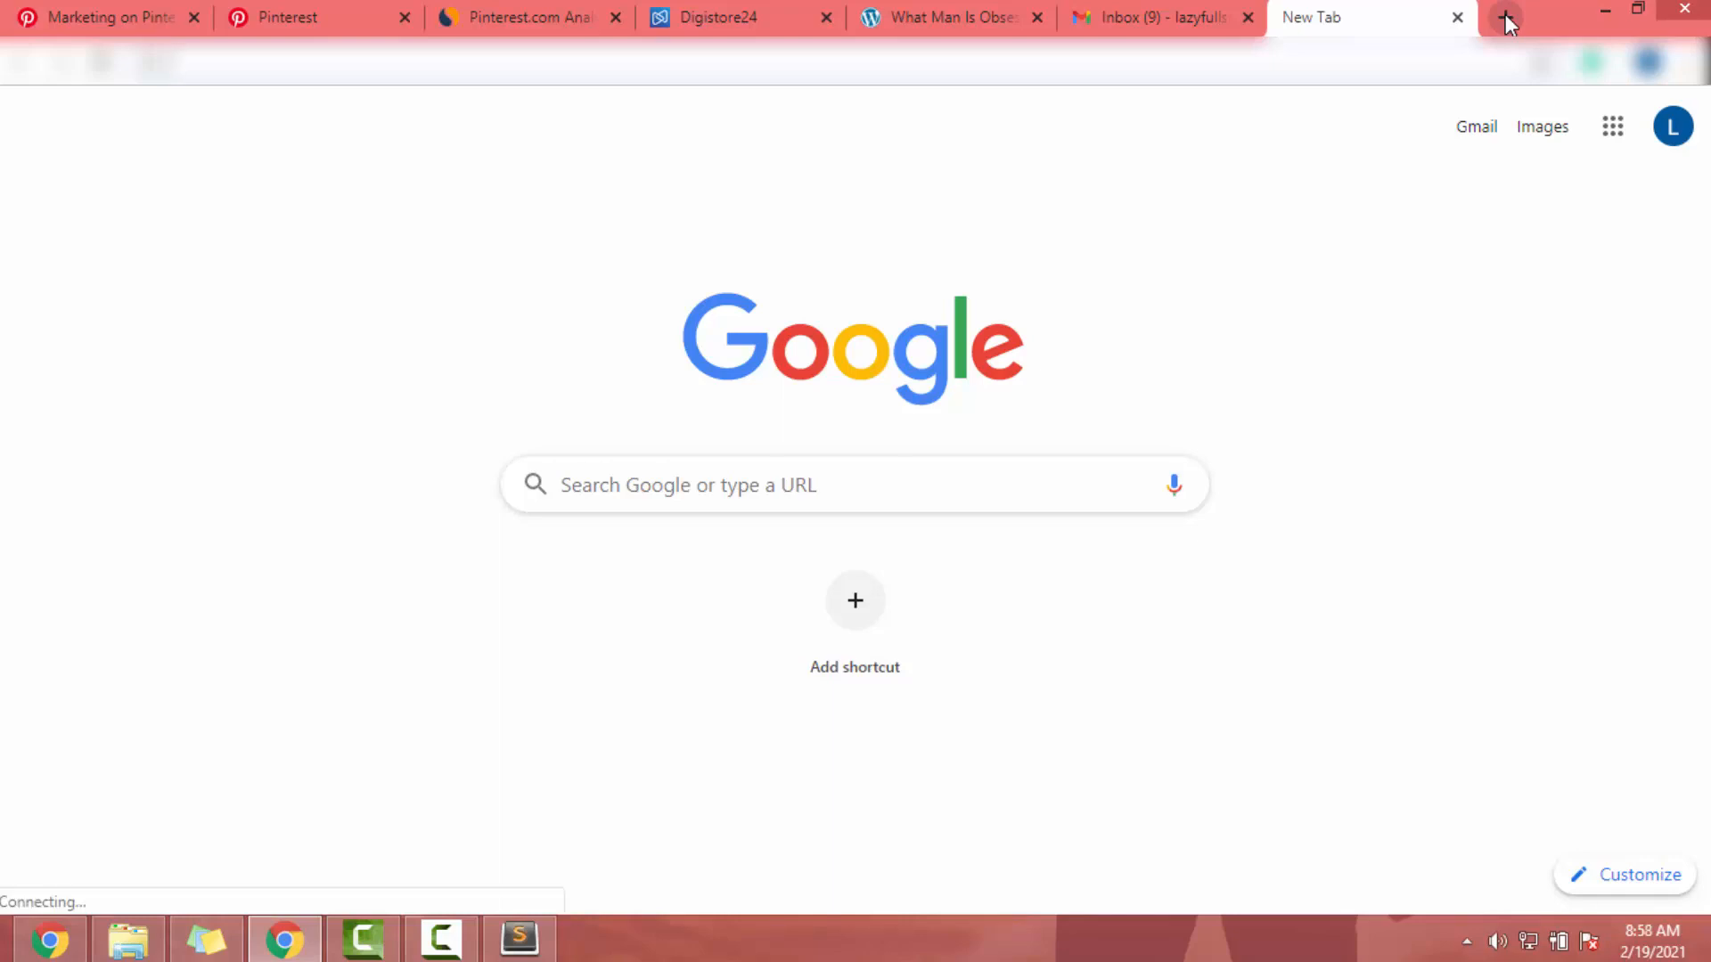
pyautogui.write('canva.co')
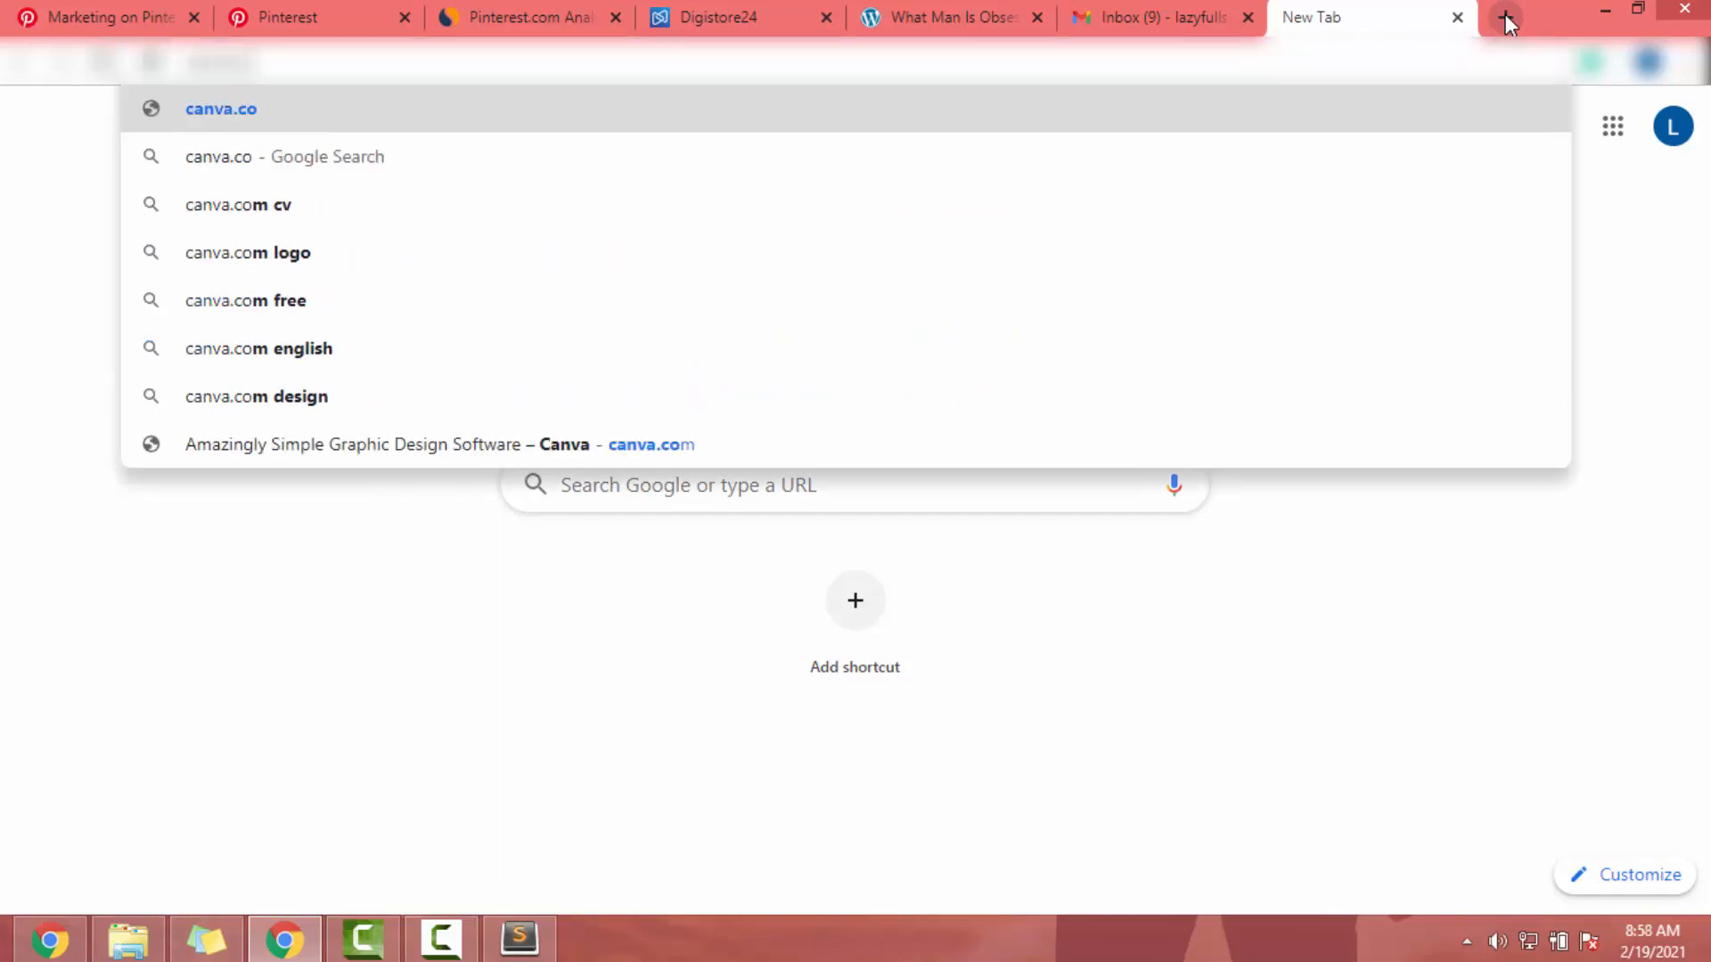
pyautogui.press('Return')
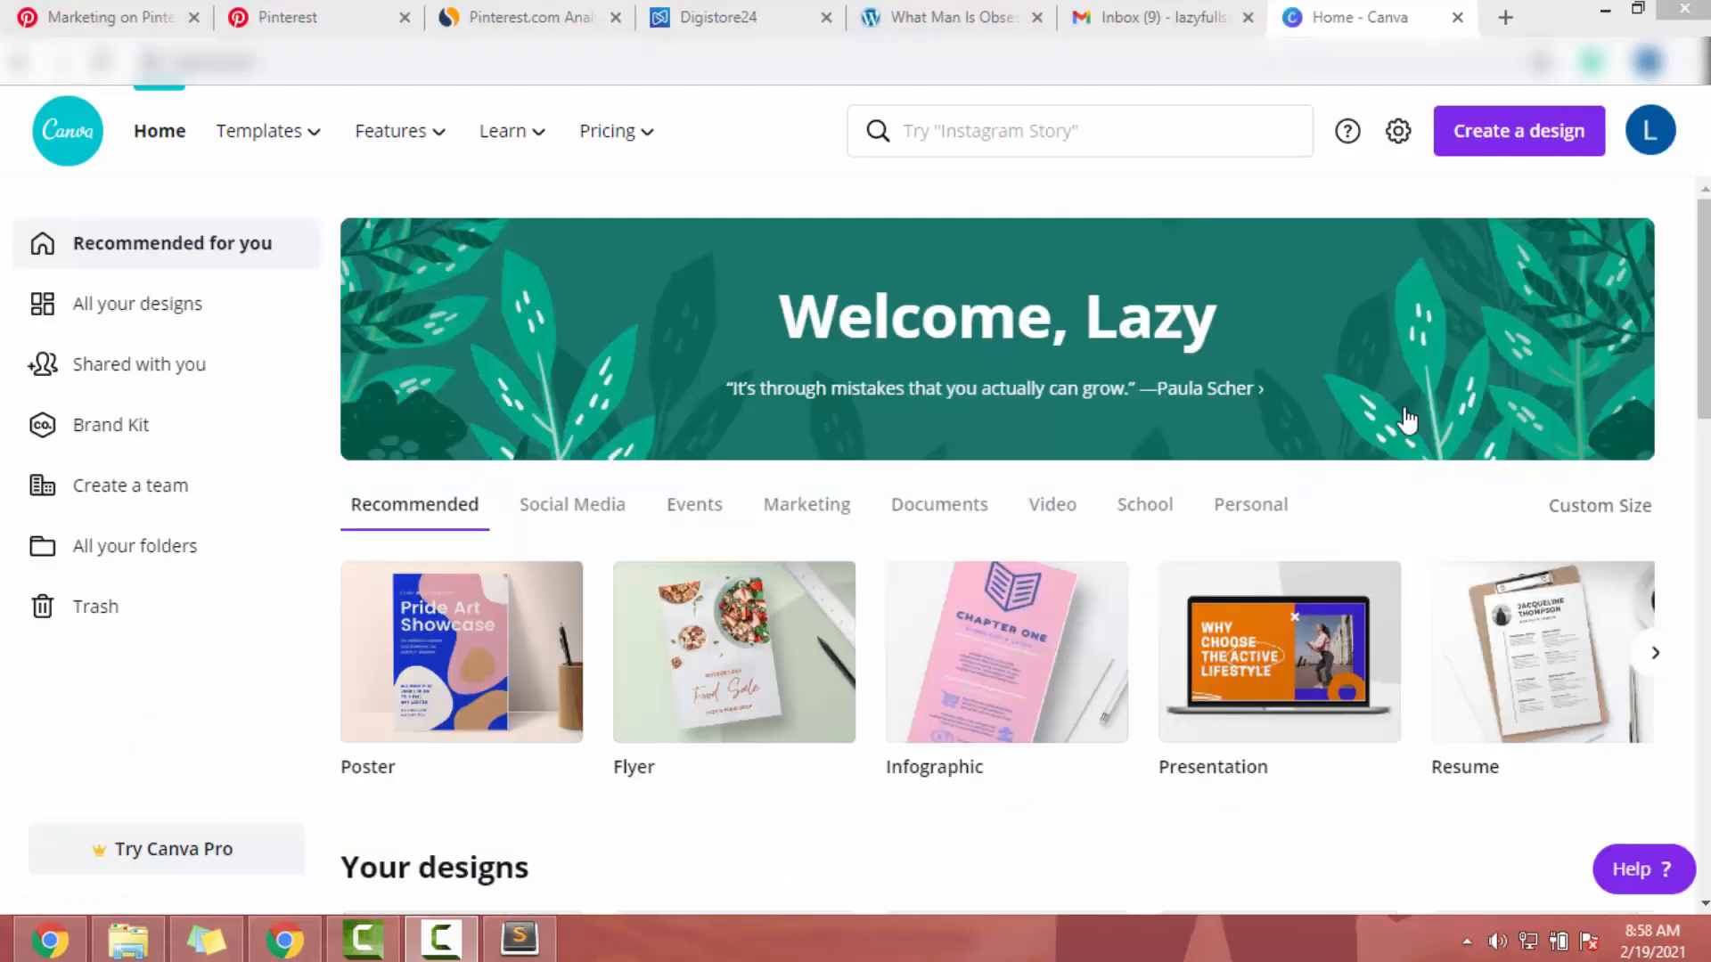
# Search Canva for "logo" templates, browse the designs and open the Precious Stones eBay Logo for editing.
pyautogui.click(960, 145)
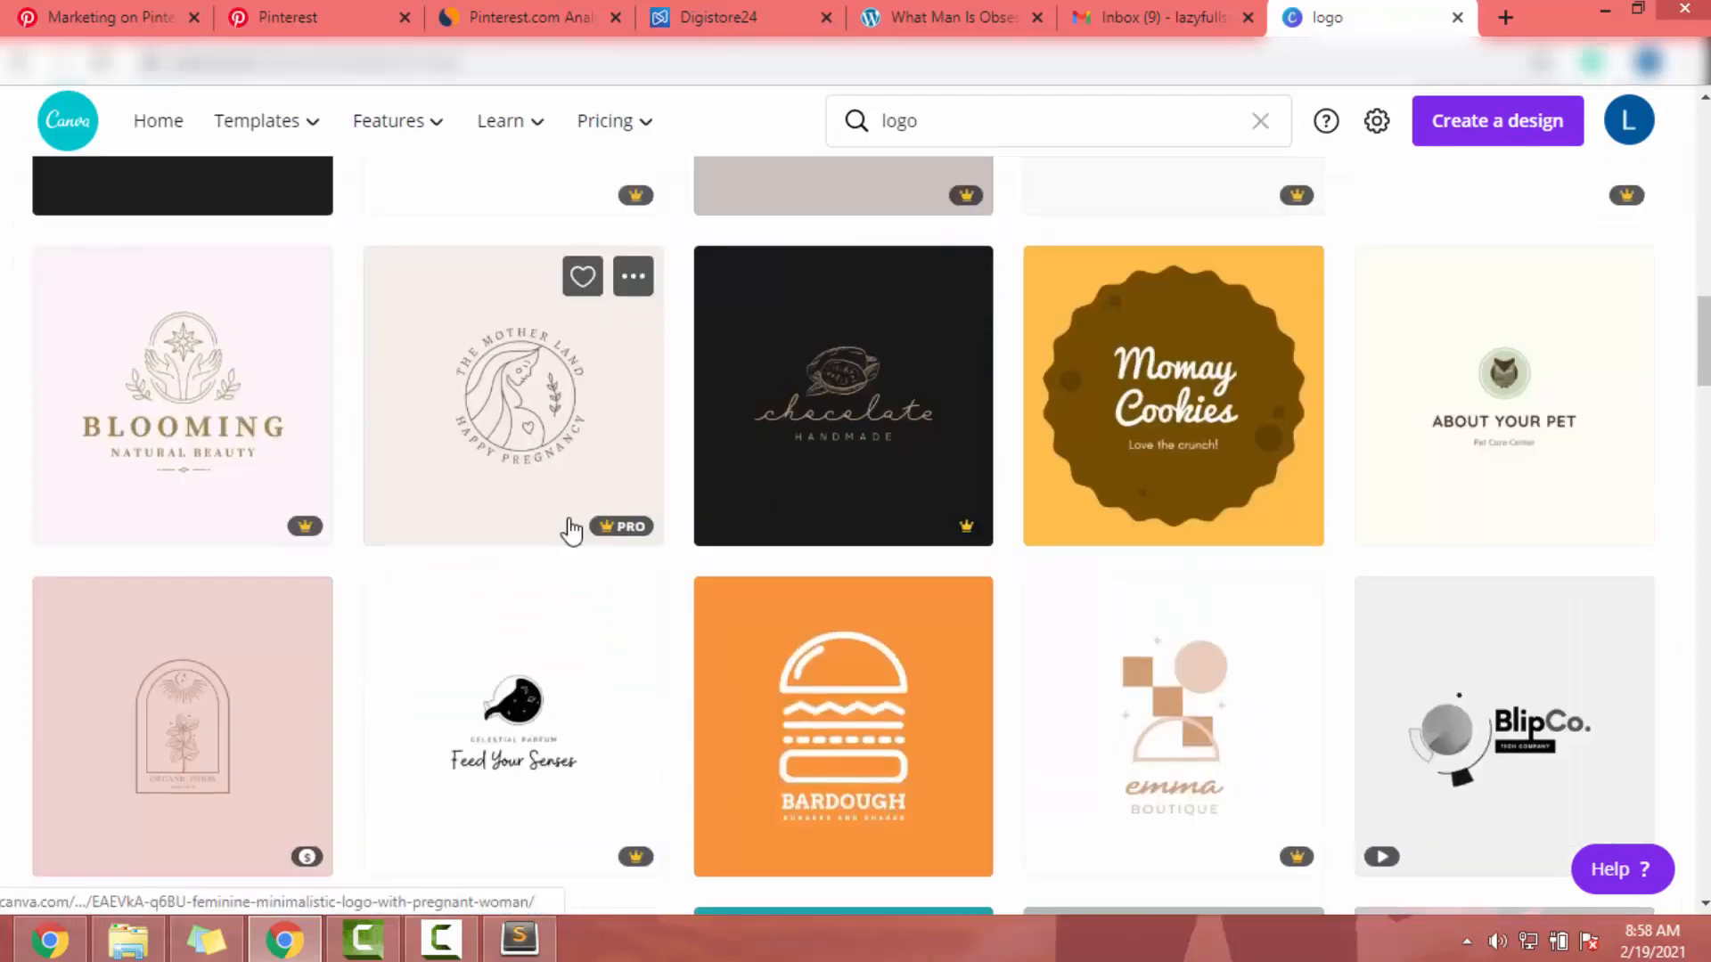
pyautogui.scroll(6, 572, 532)
pyautogui.scroll(10, 572, 532)
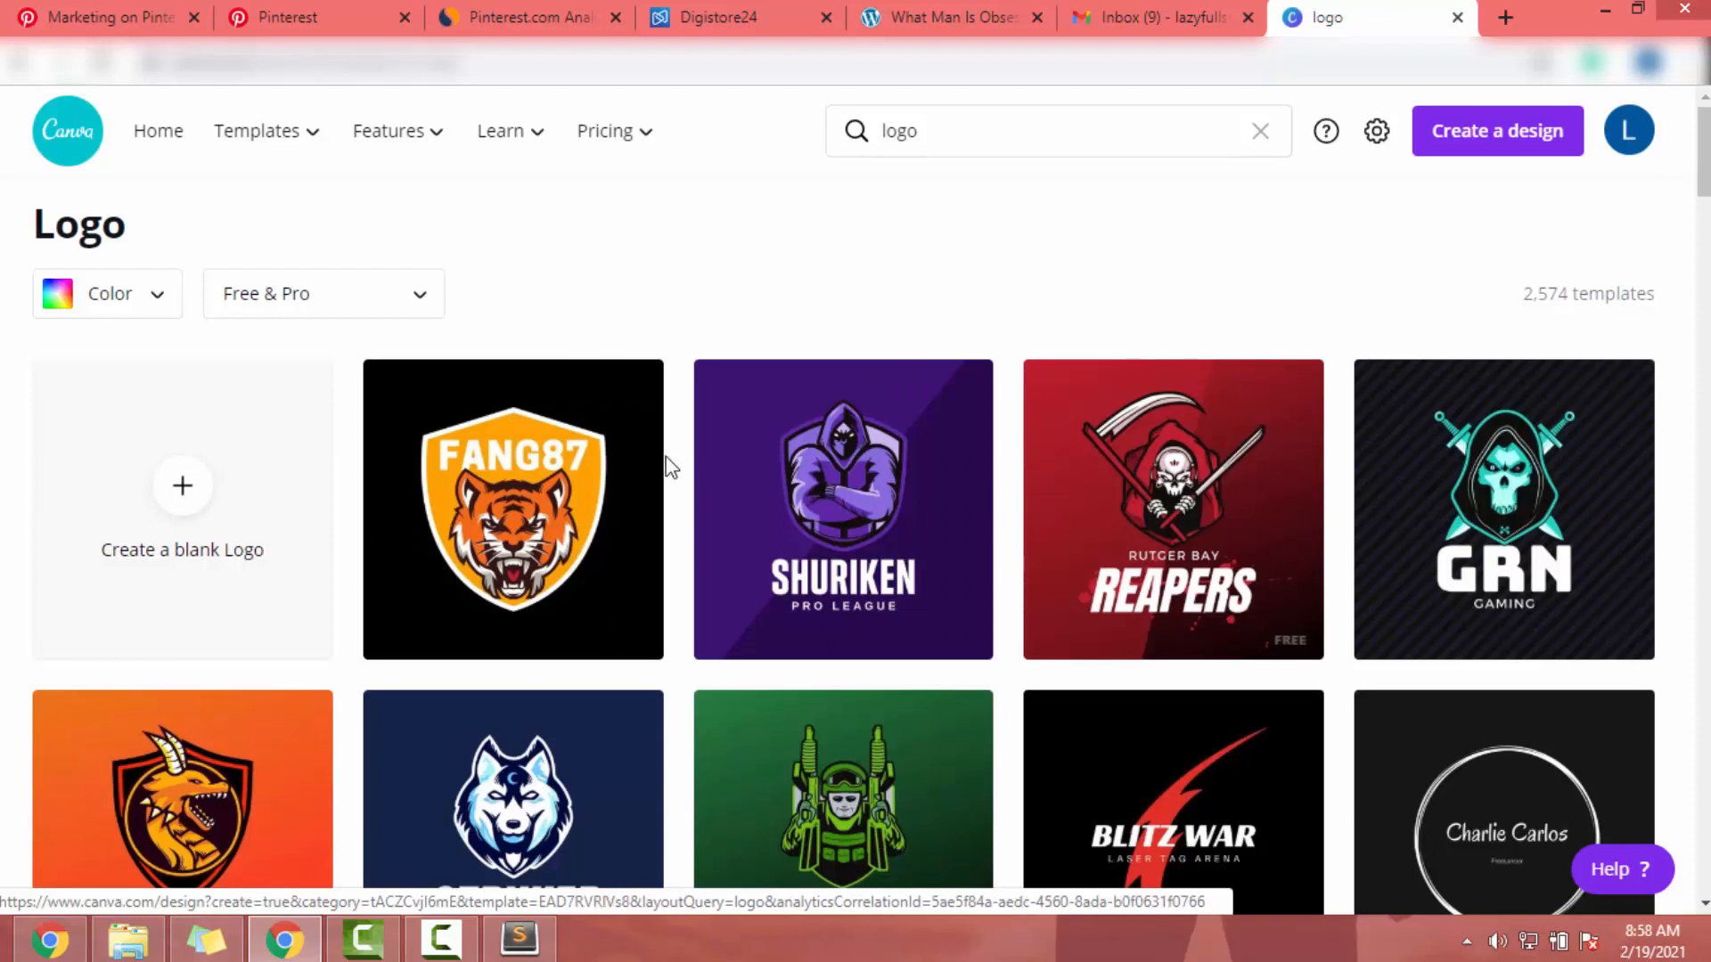
pyautogui.scroll(-3, 527, 467)
pyautogui.scroll(-6, 528, 467)
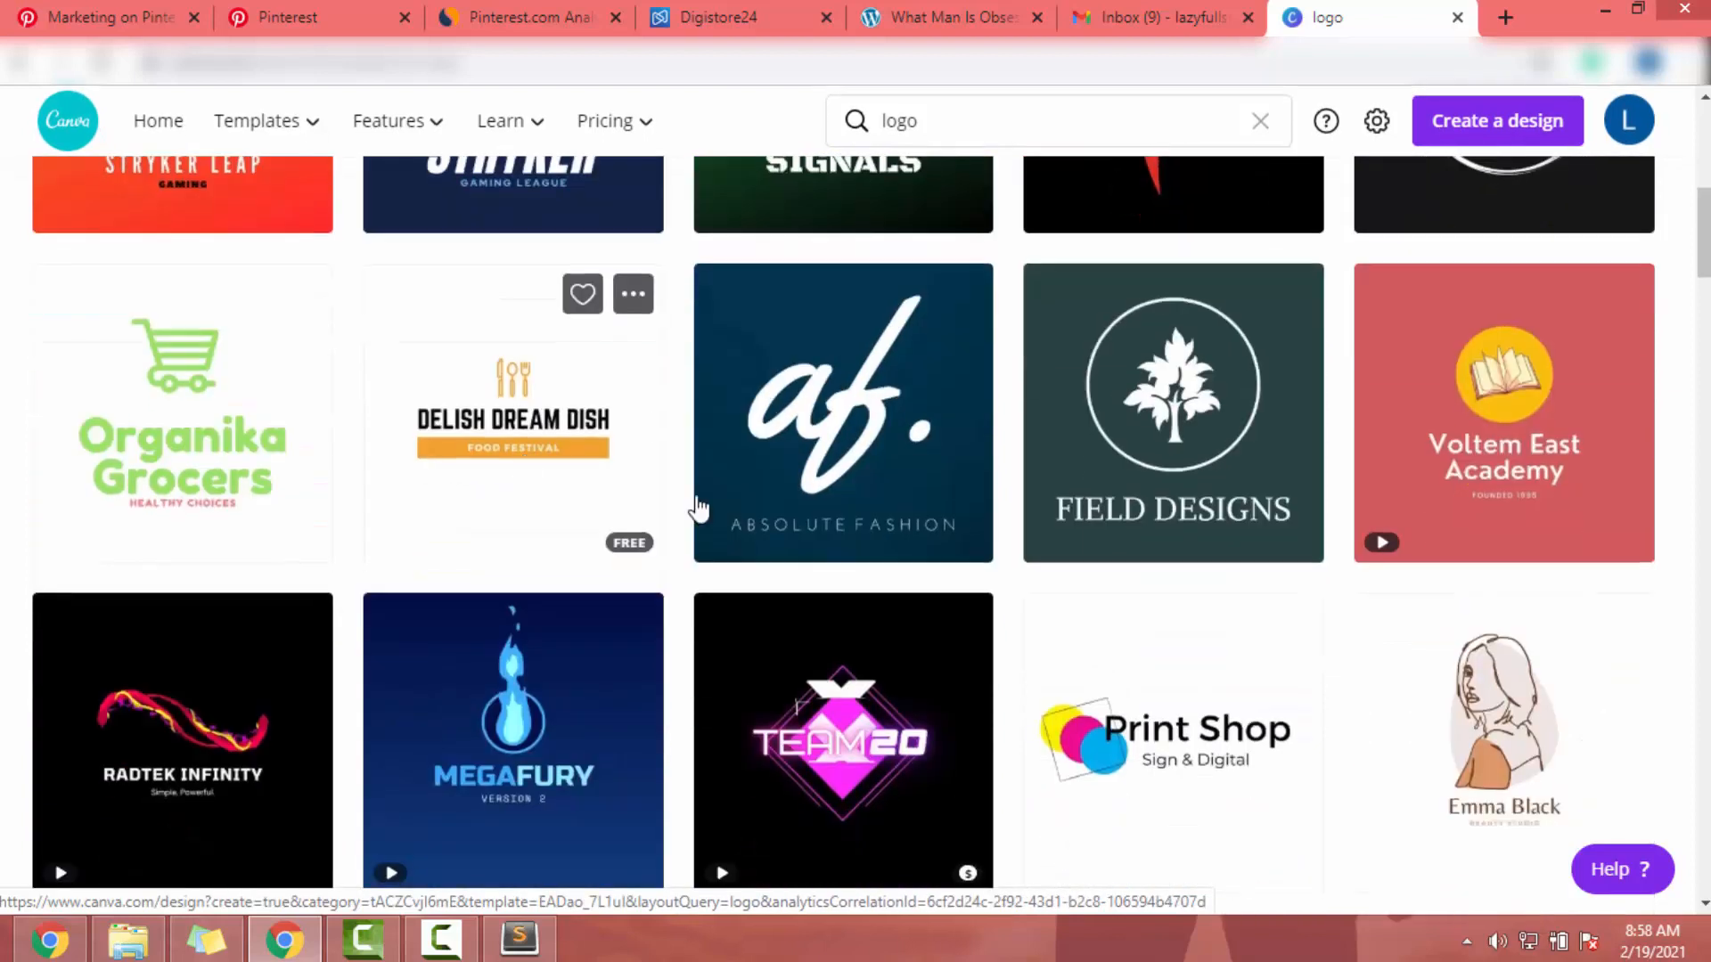
pyautogui.click(1191, 399)
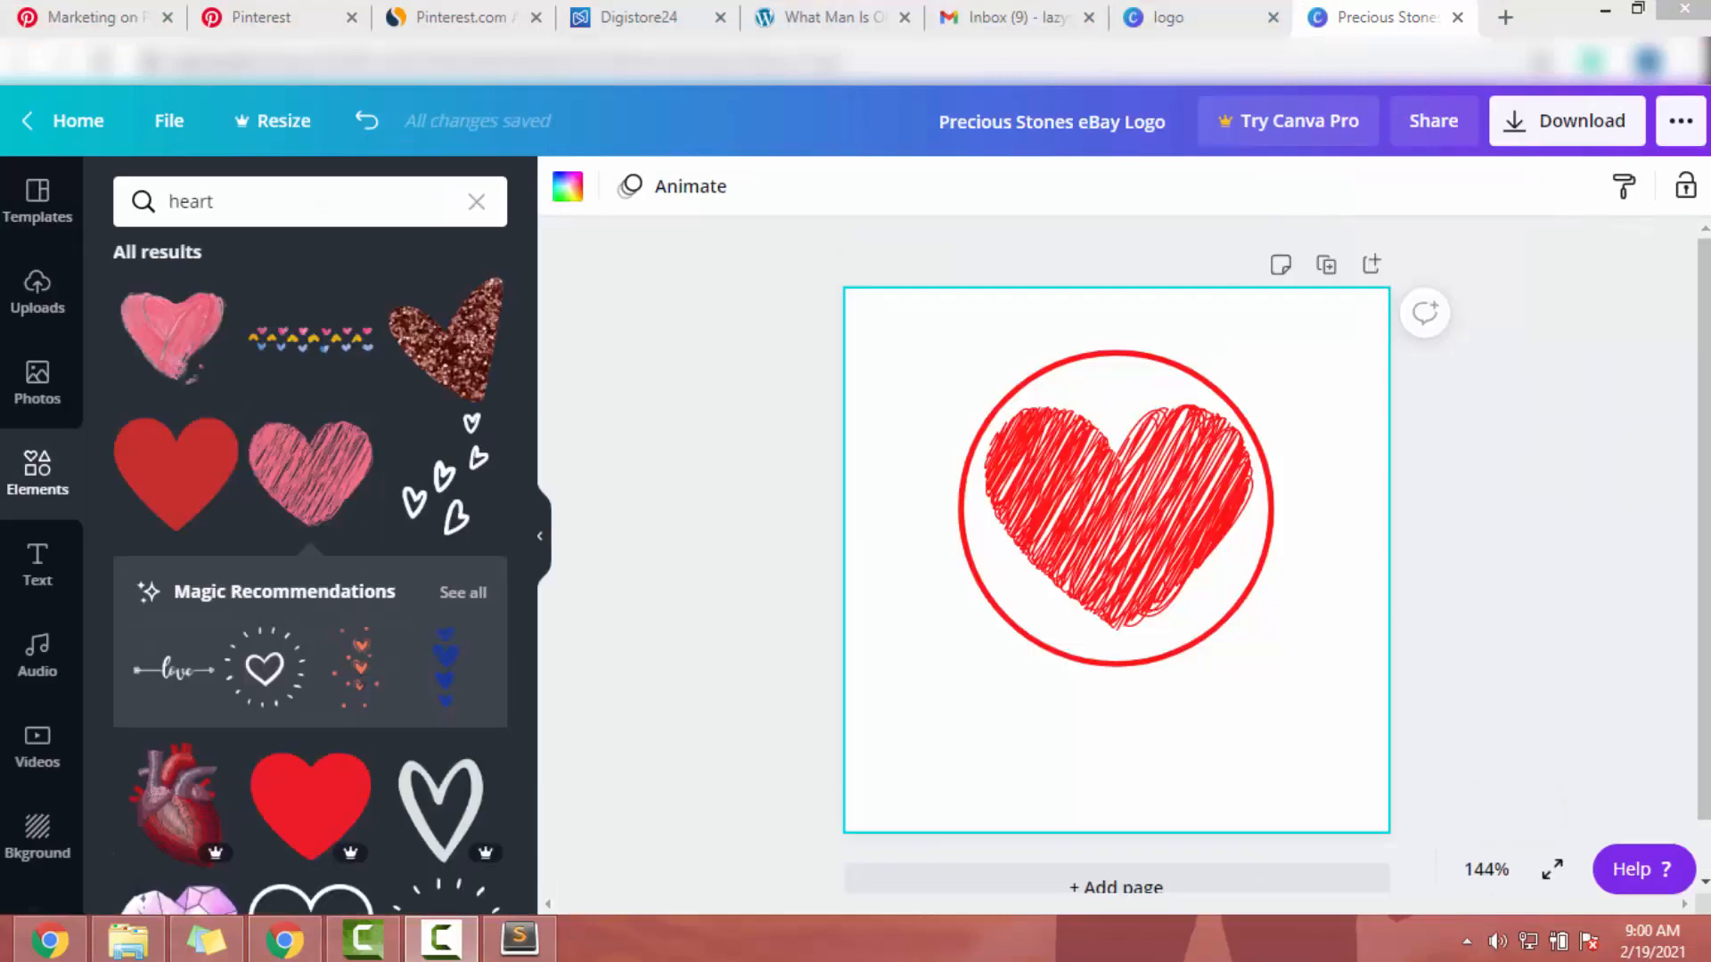
# Download the circled red heart logo as a PNG and set it as the Pinterest profile photo.
pyautogui.click(1559, 125)
pyautogui.click(1505, 691)
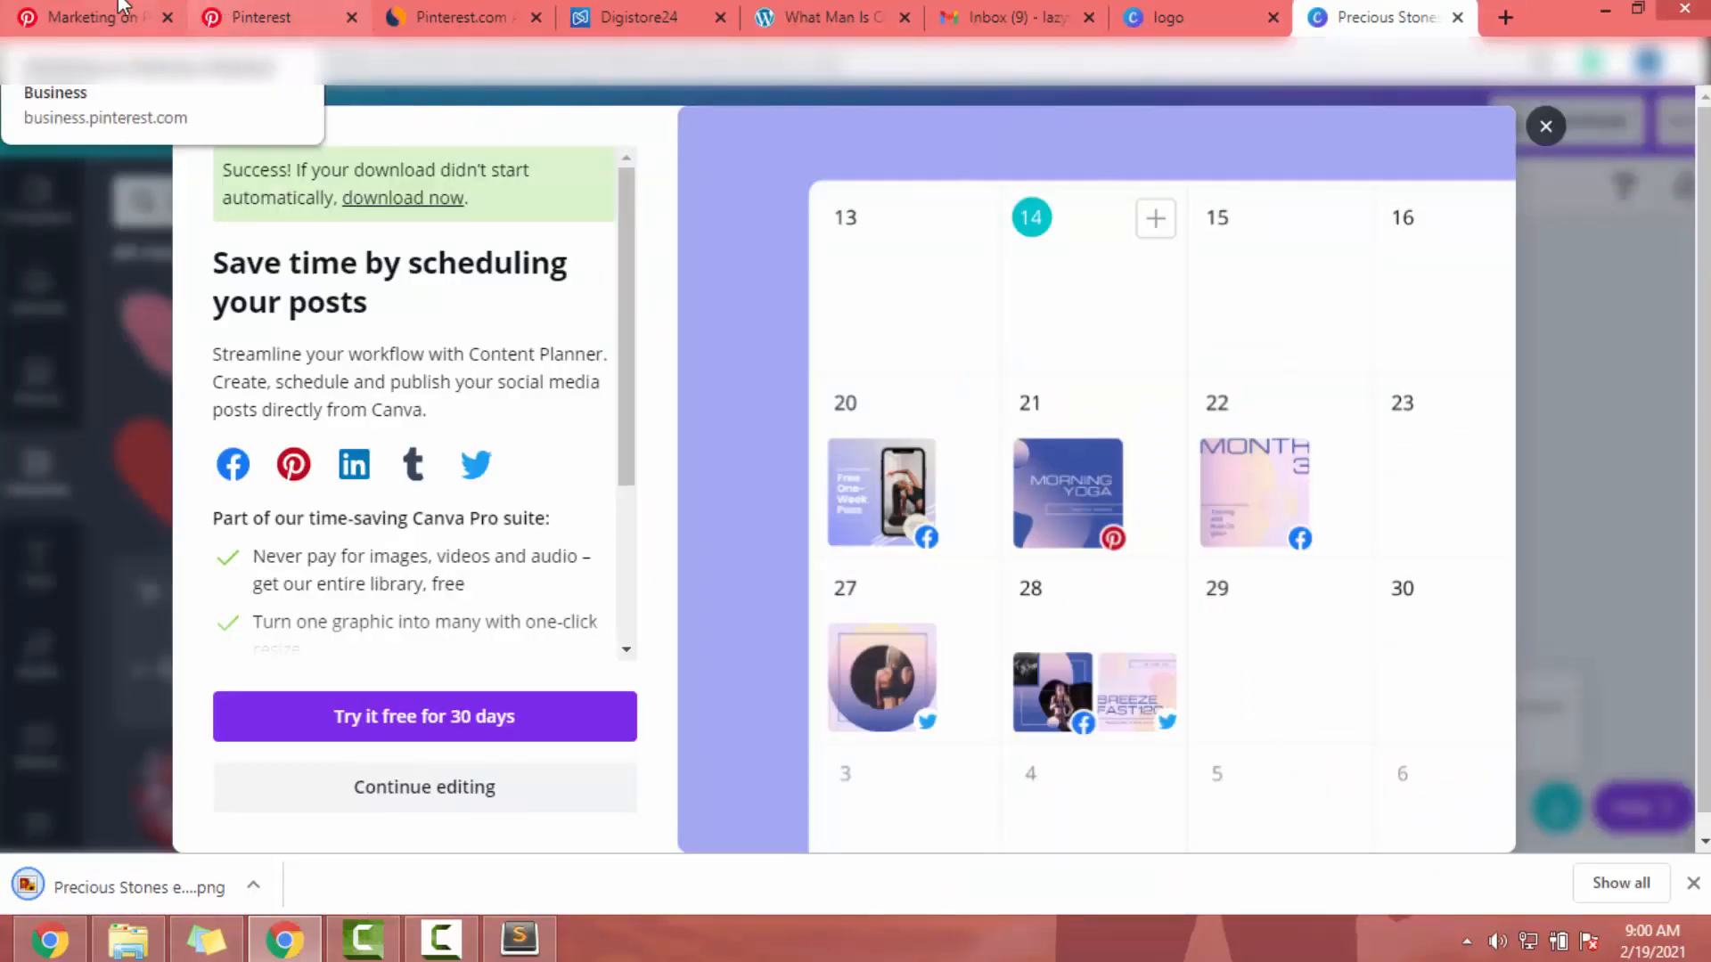
pyautogui.click(230, 14)
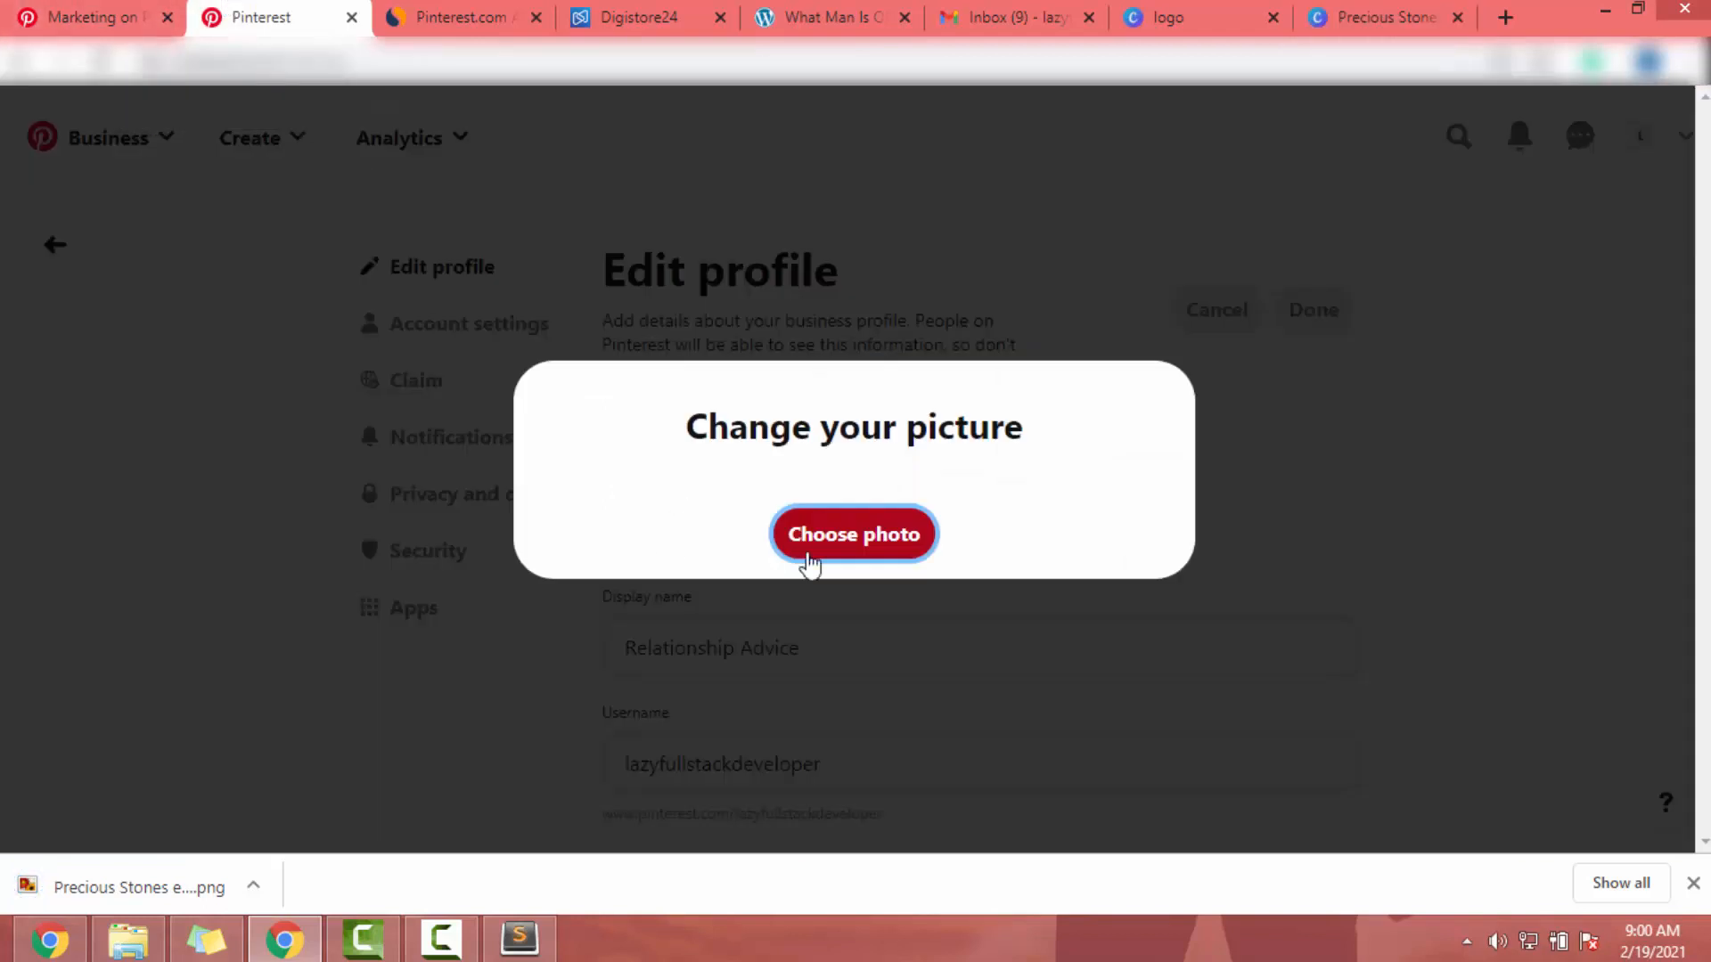
pyautogui.click(808, 556)
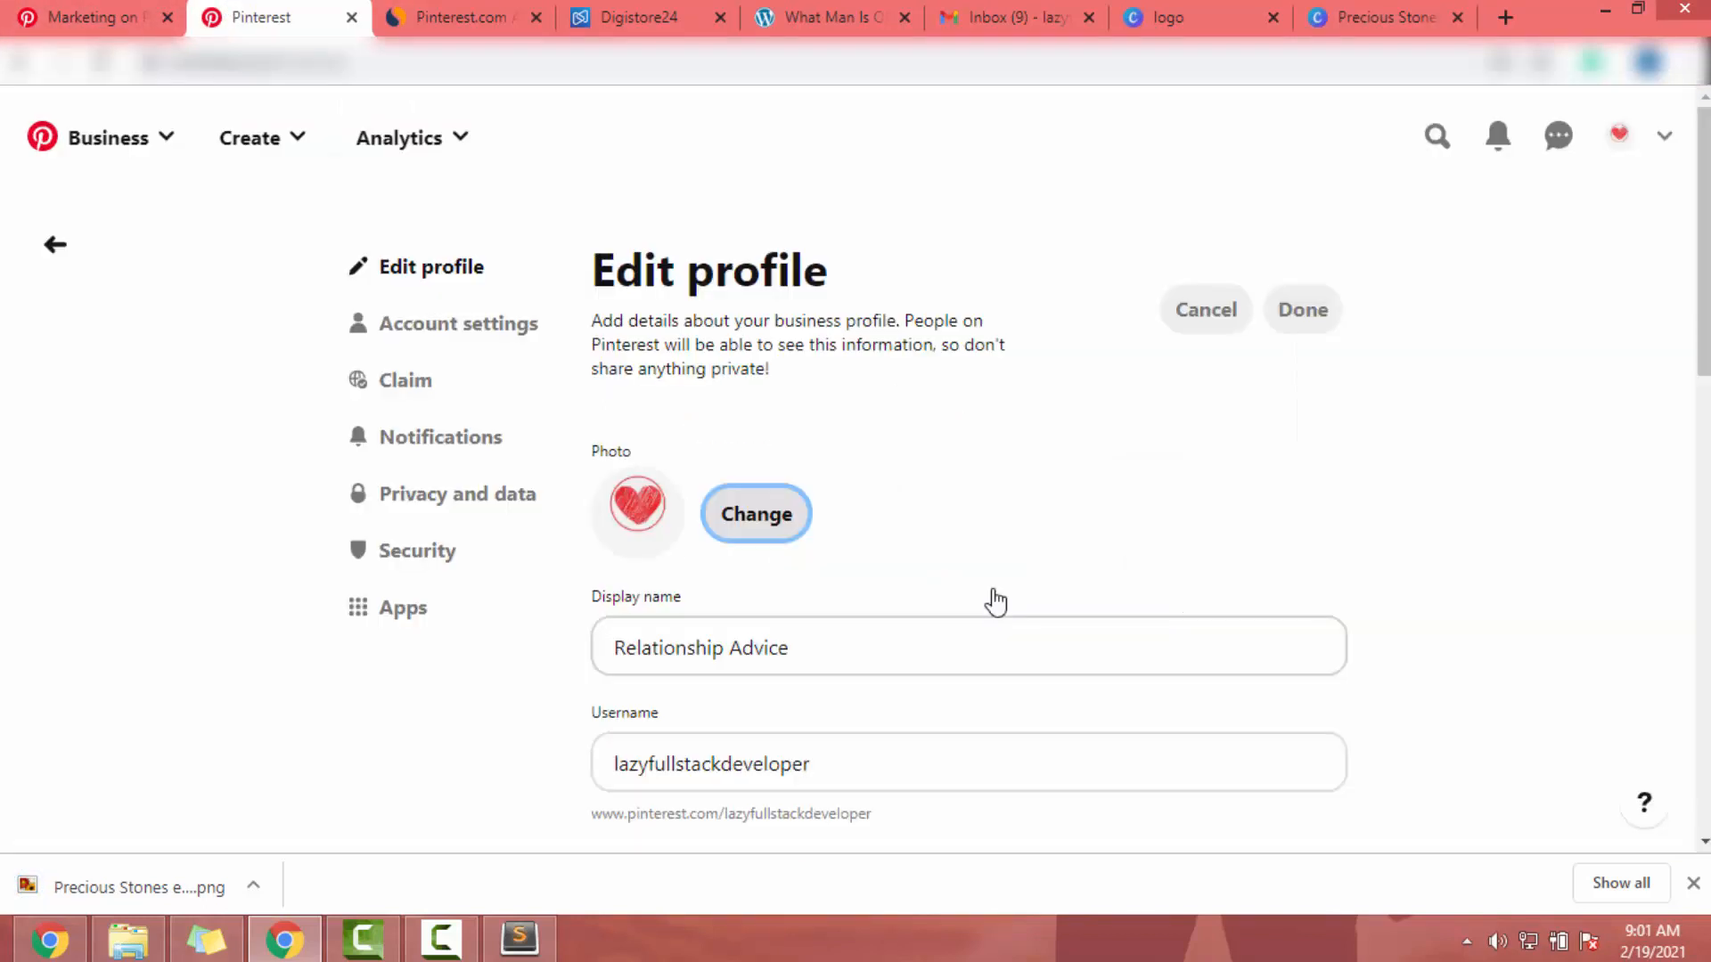
# Copy the display name "Relationship Advice" from the profile form and search Pinterest for it in the other Pinterest tab.
pyautogui.scroll(-1, 995, 603)
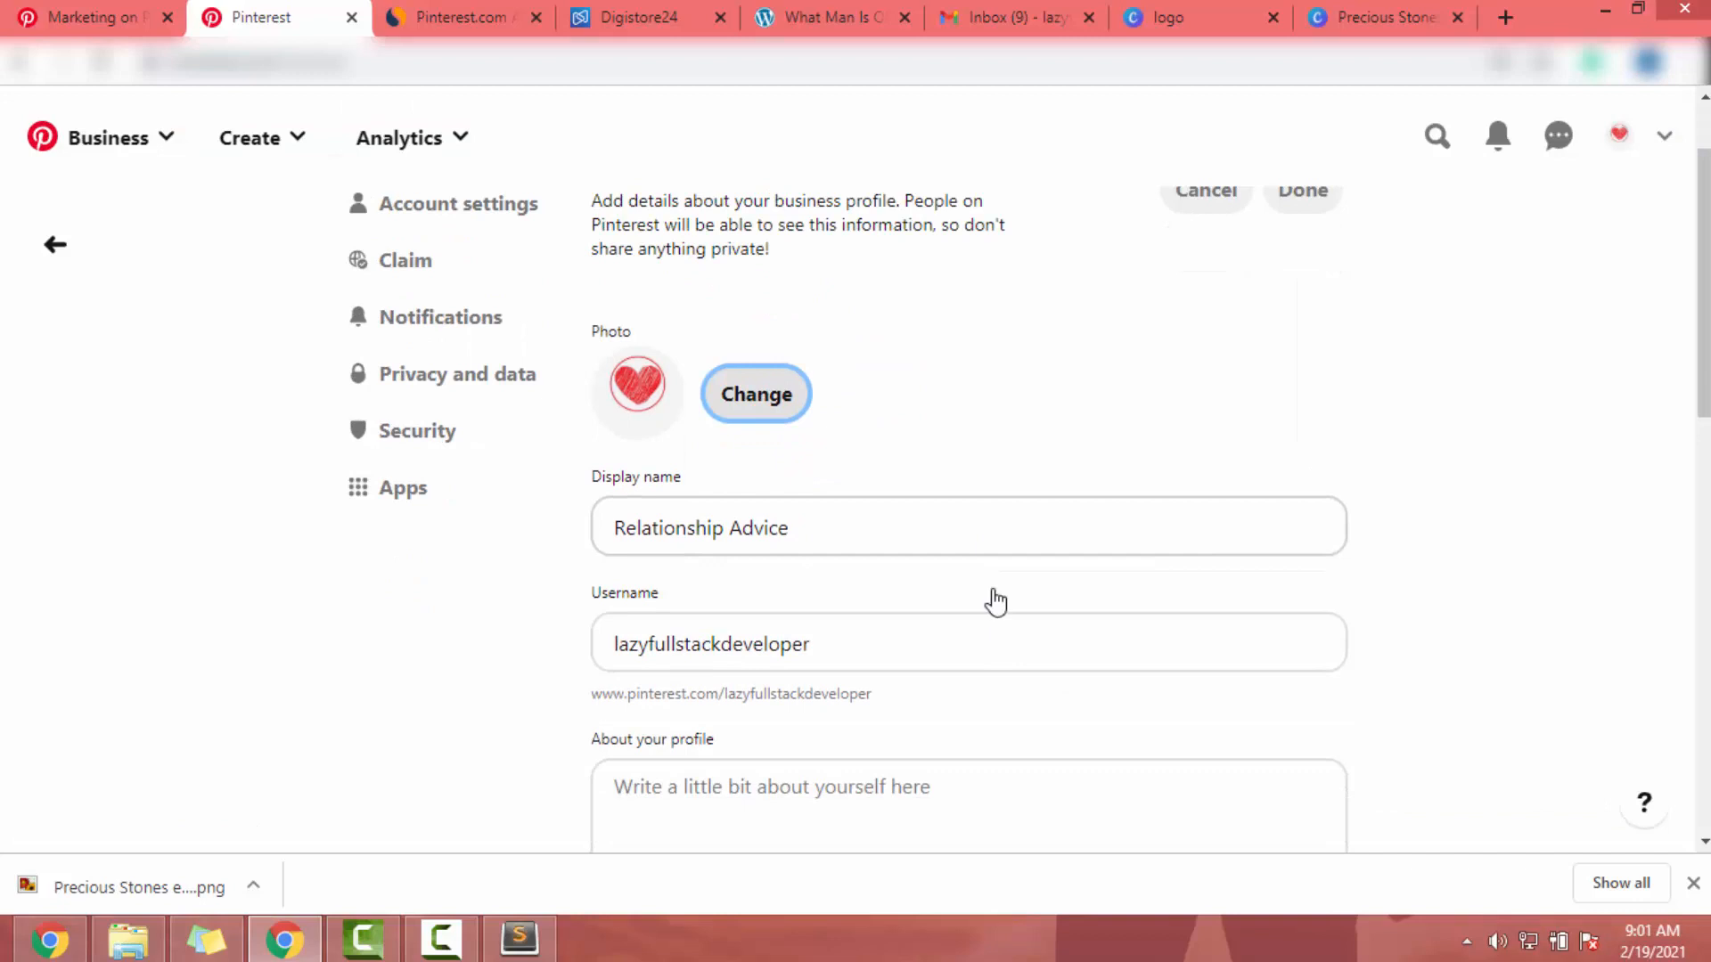
pyautogui.moveTo(827, 518); pyautogui.dragTo(531, 512)
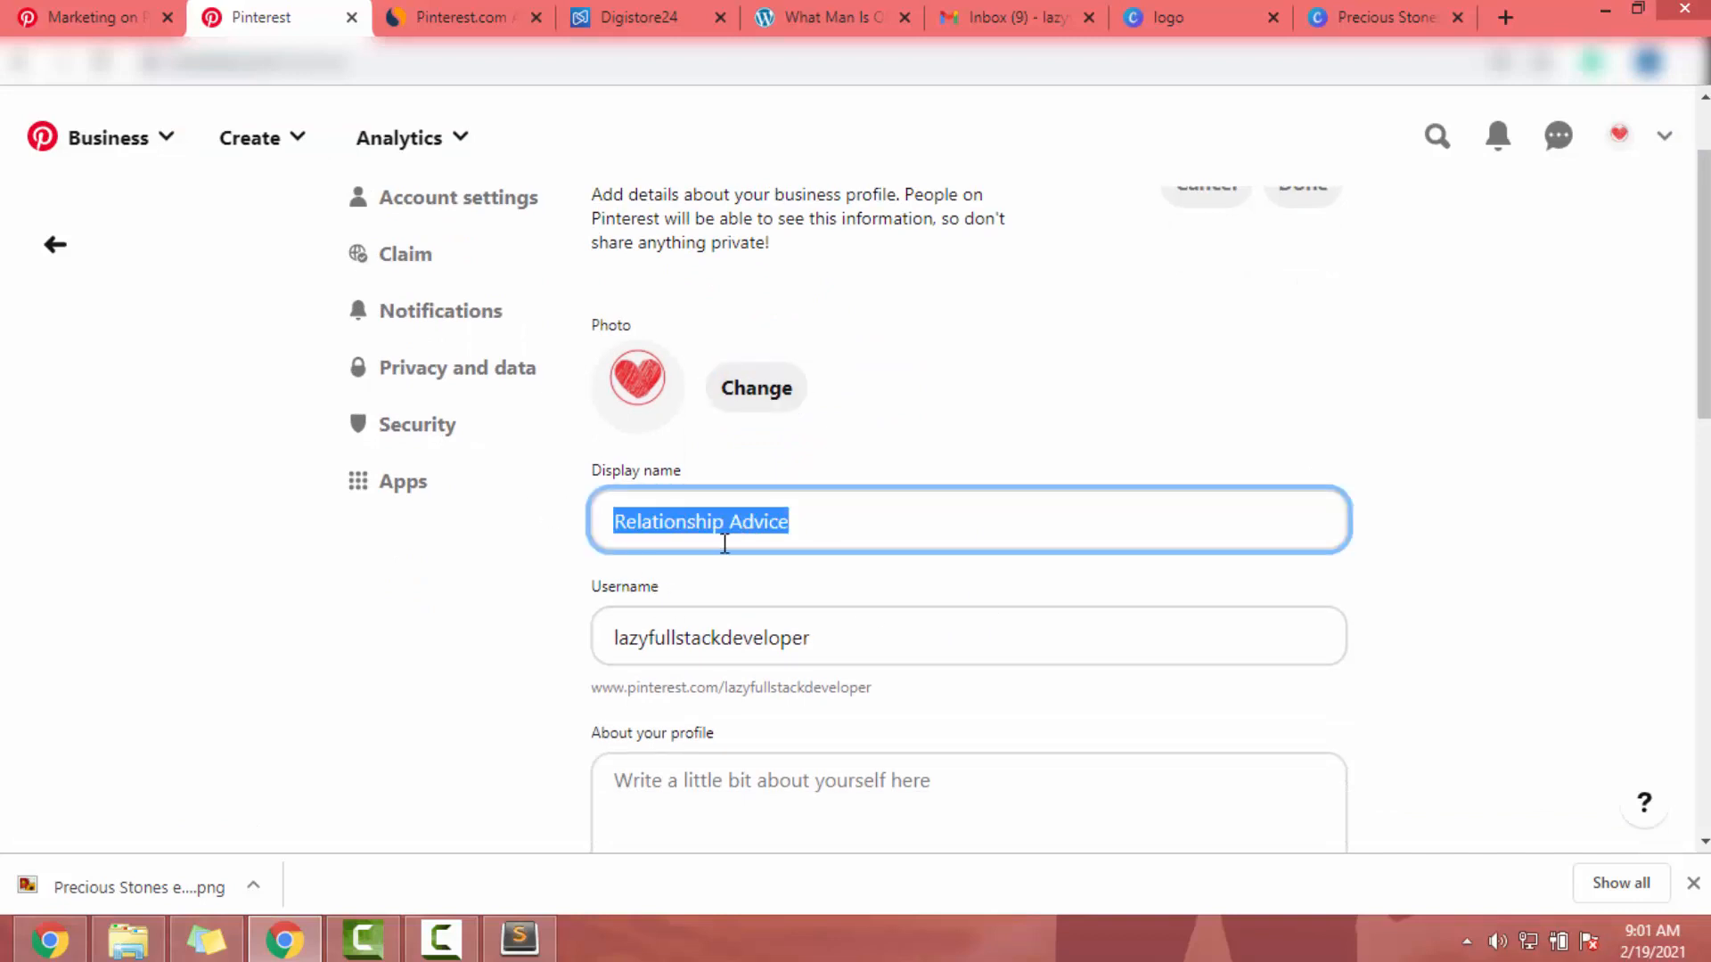
pyautogui.click(933, 527)
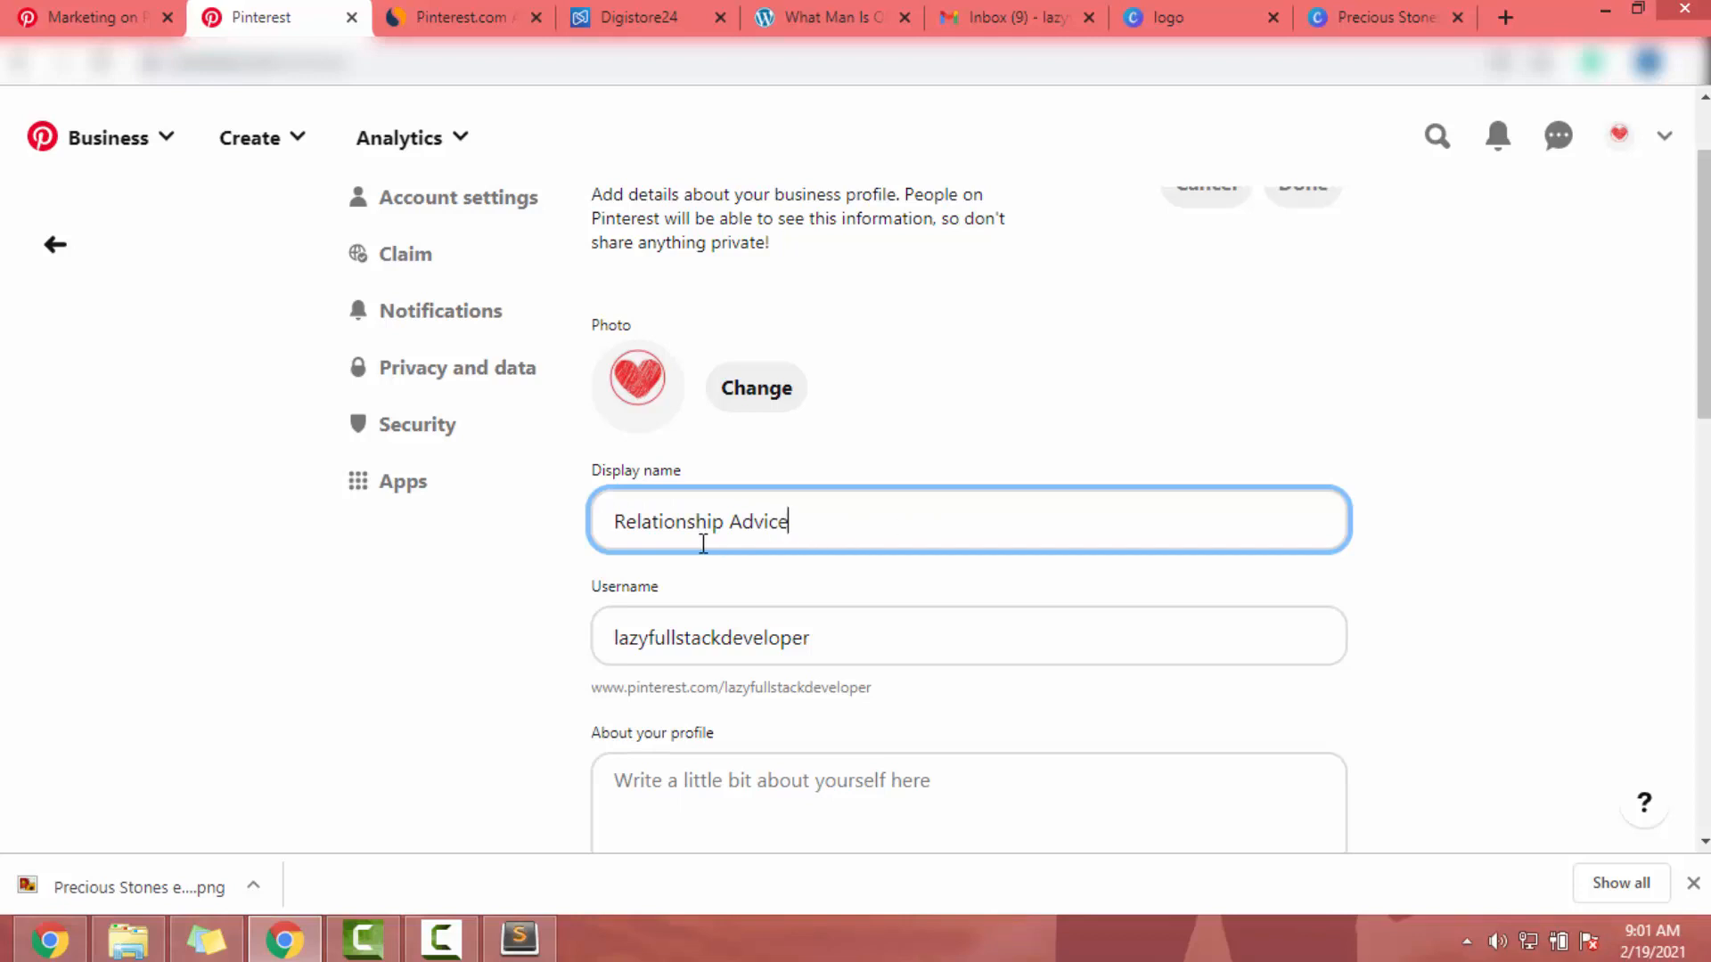
pyautogui.moveTo(791, 525); pyautogui.dragTo(579, 553)
pyautogui.hotkey('ctrl', 'c')
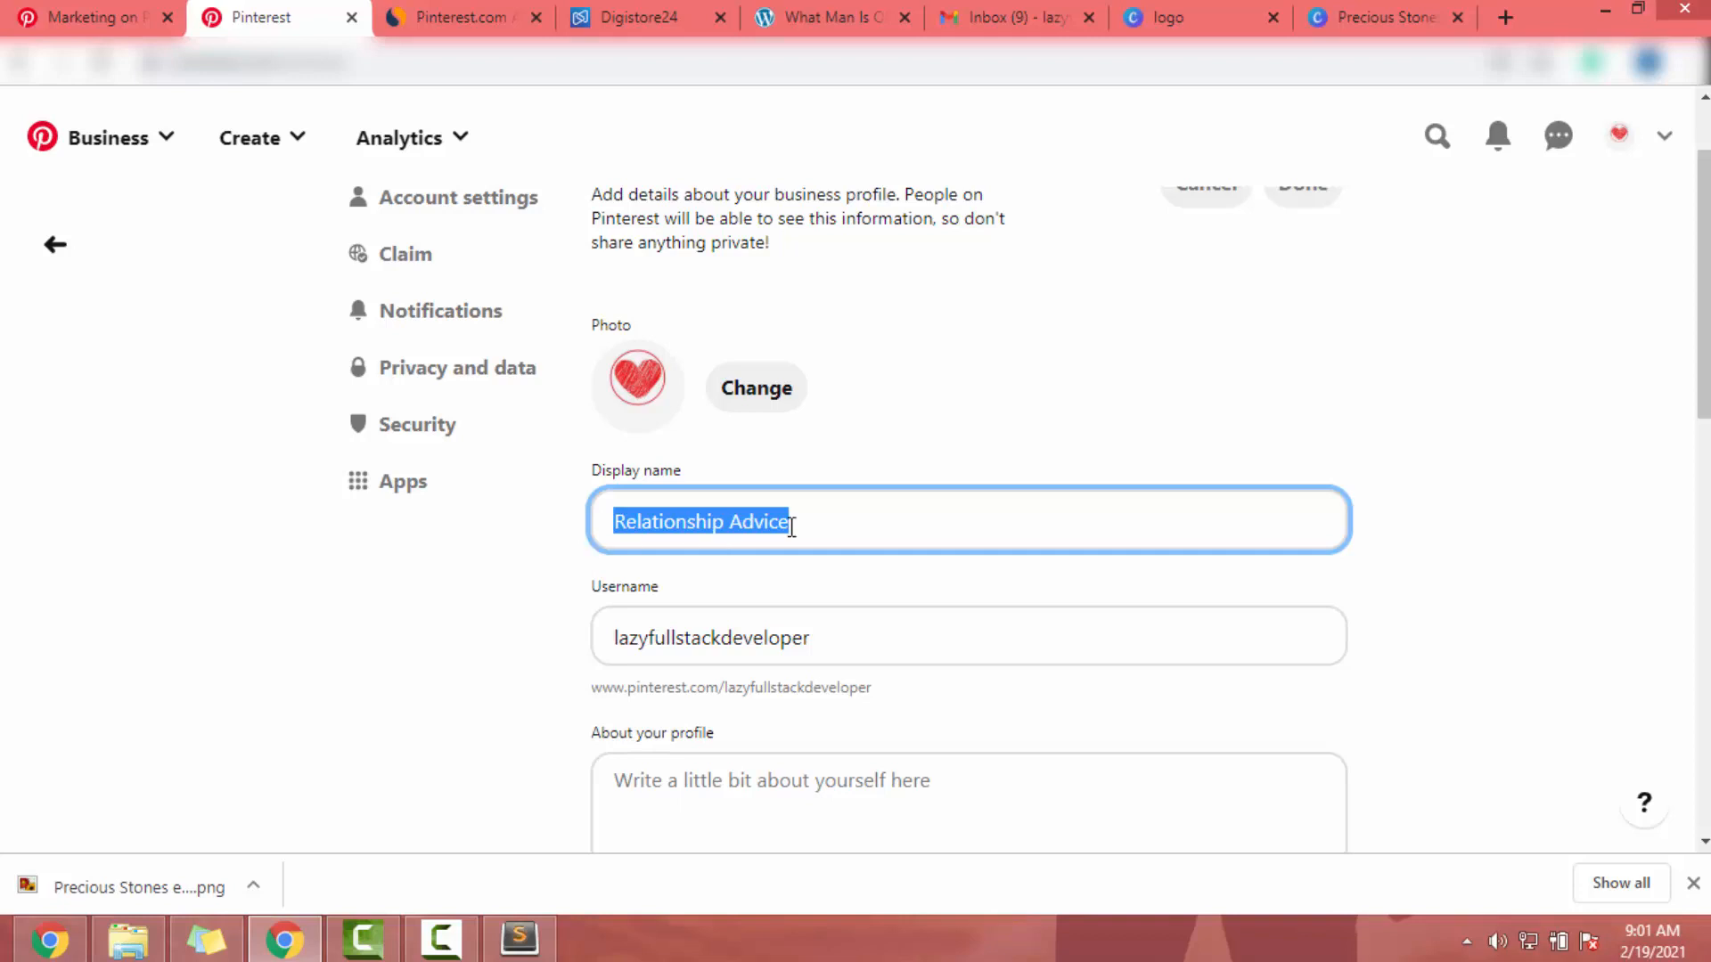
pyautogui.click(67, 11)
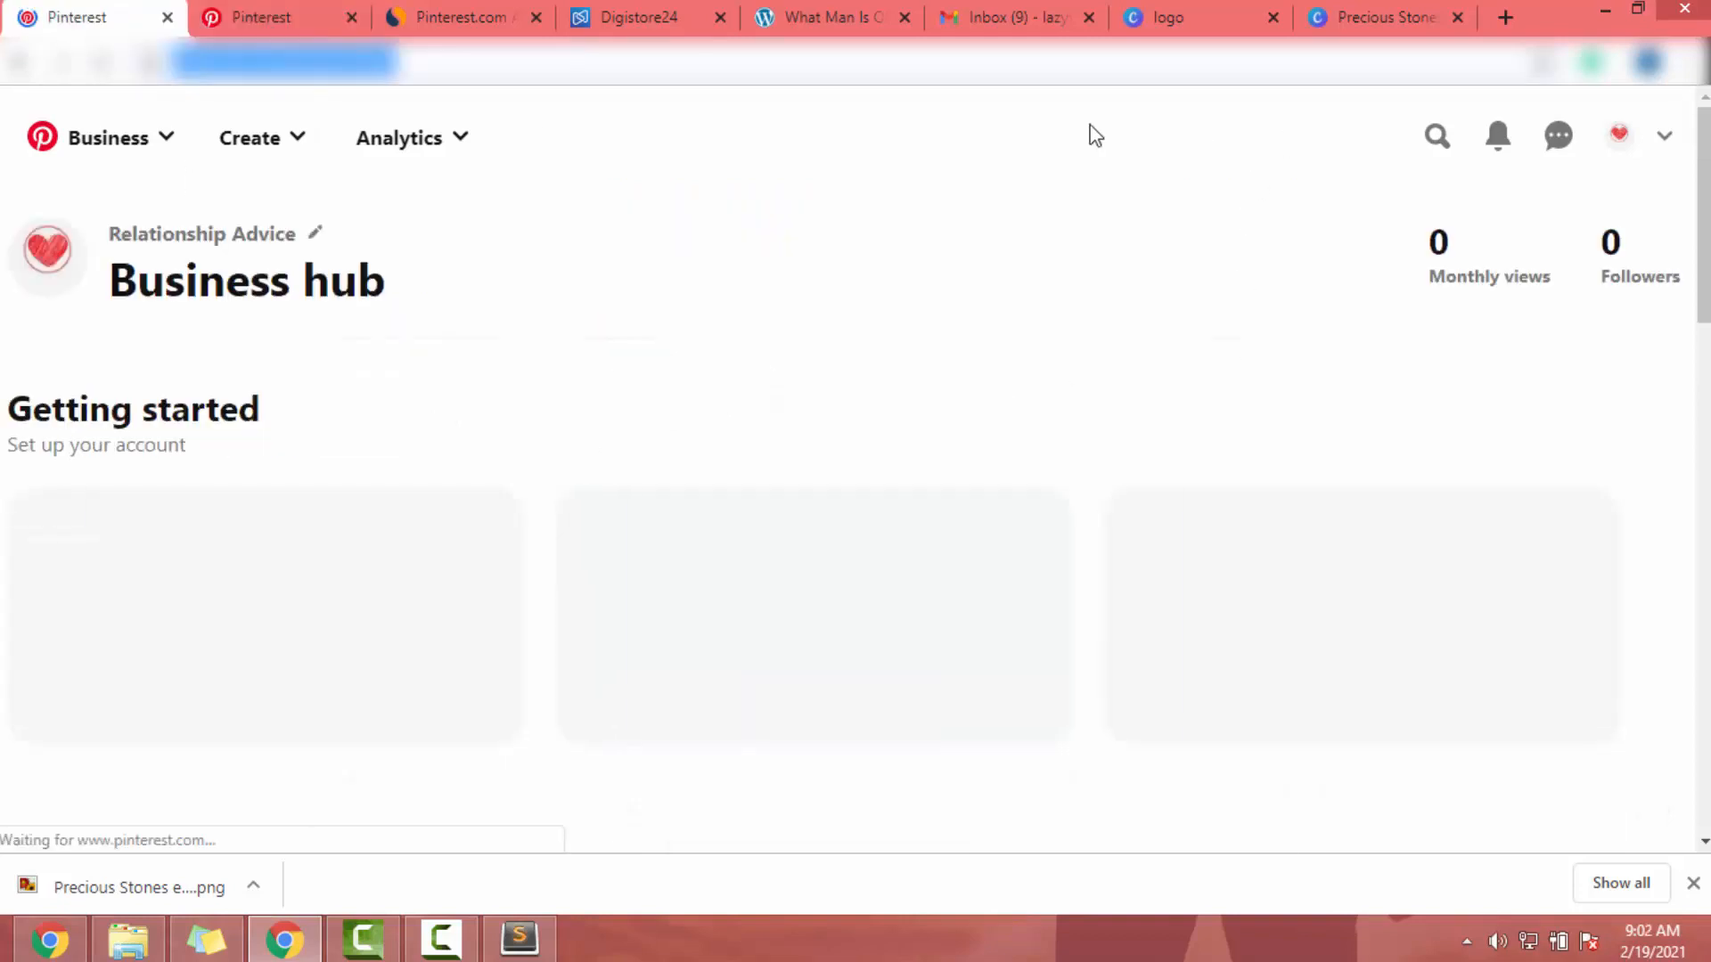
pyautogui.click(1436, 138)
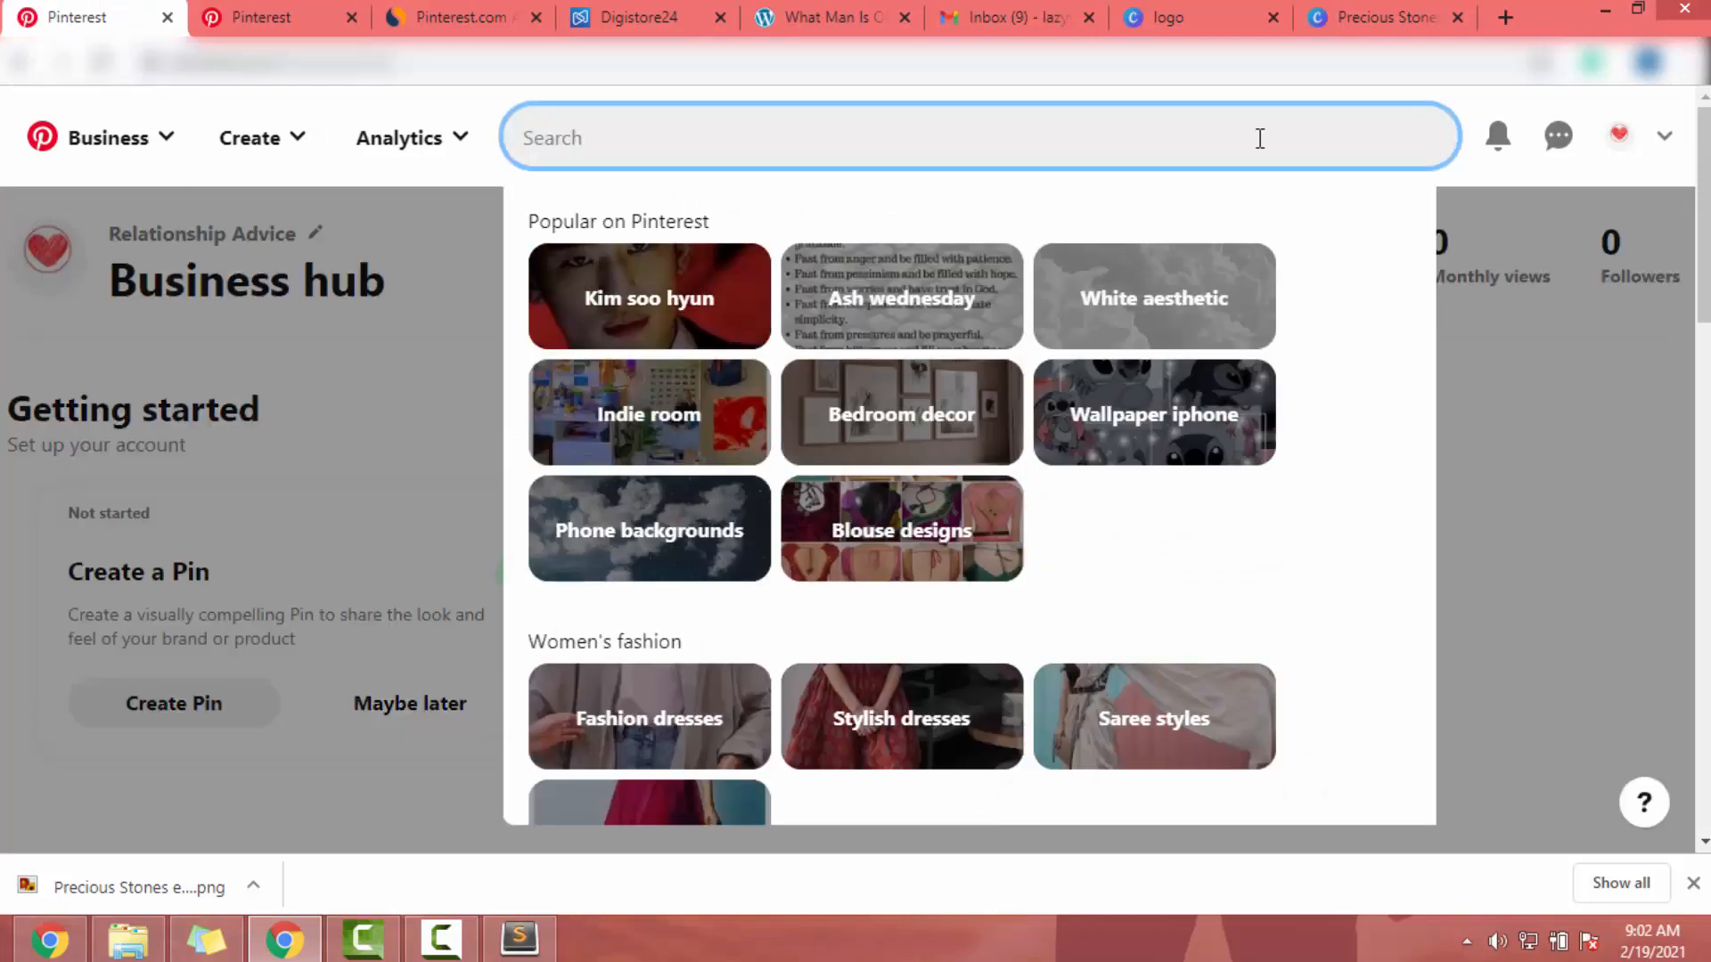
pyautogui.hotkey('ctrl', 'v')
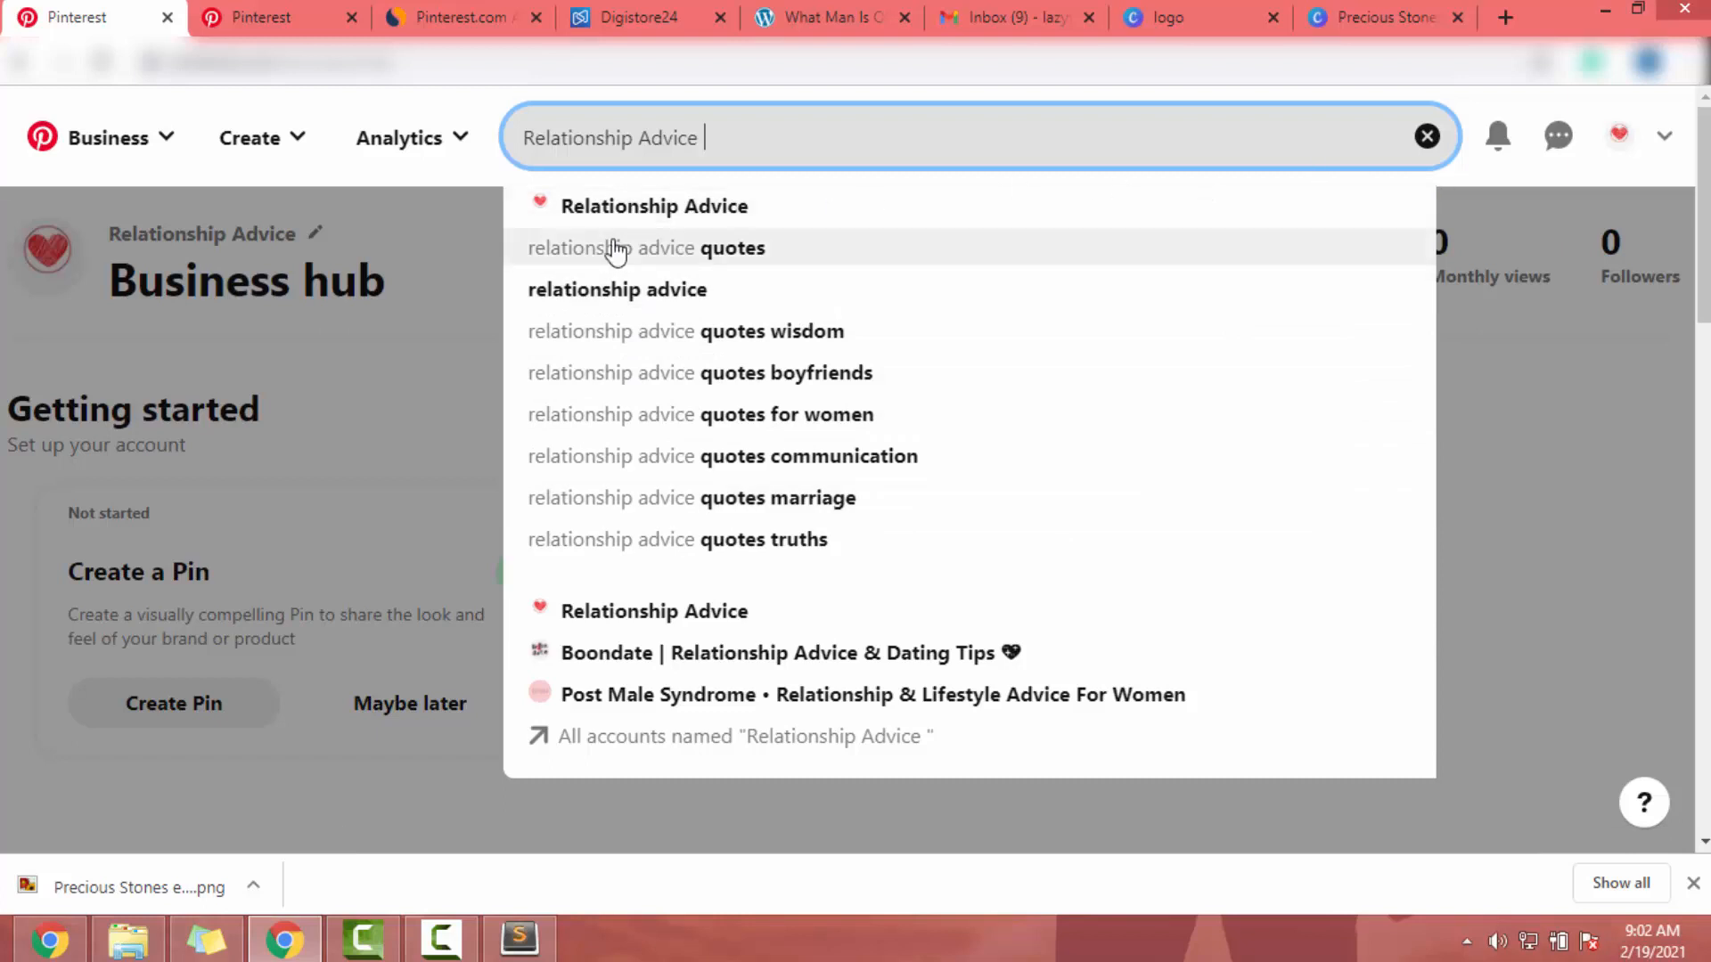
pyautogui.click(612, 278)
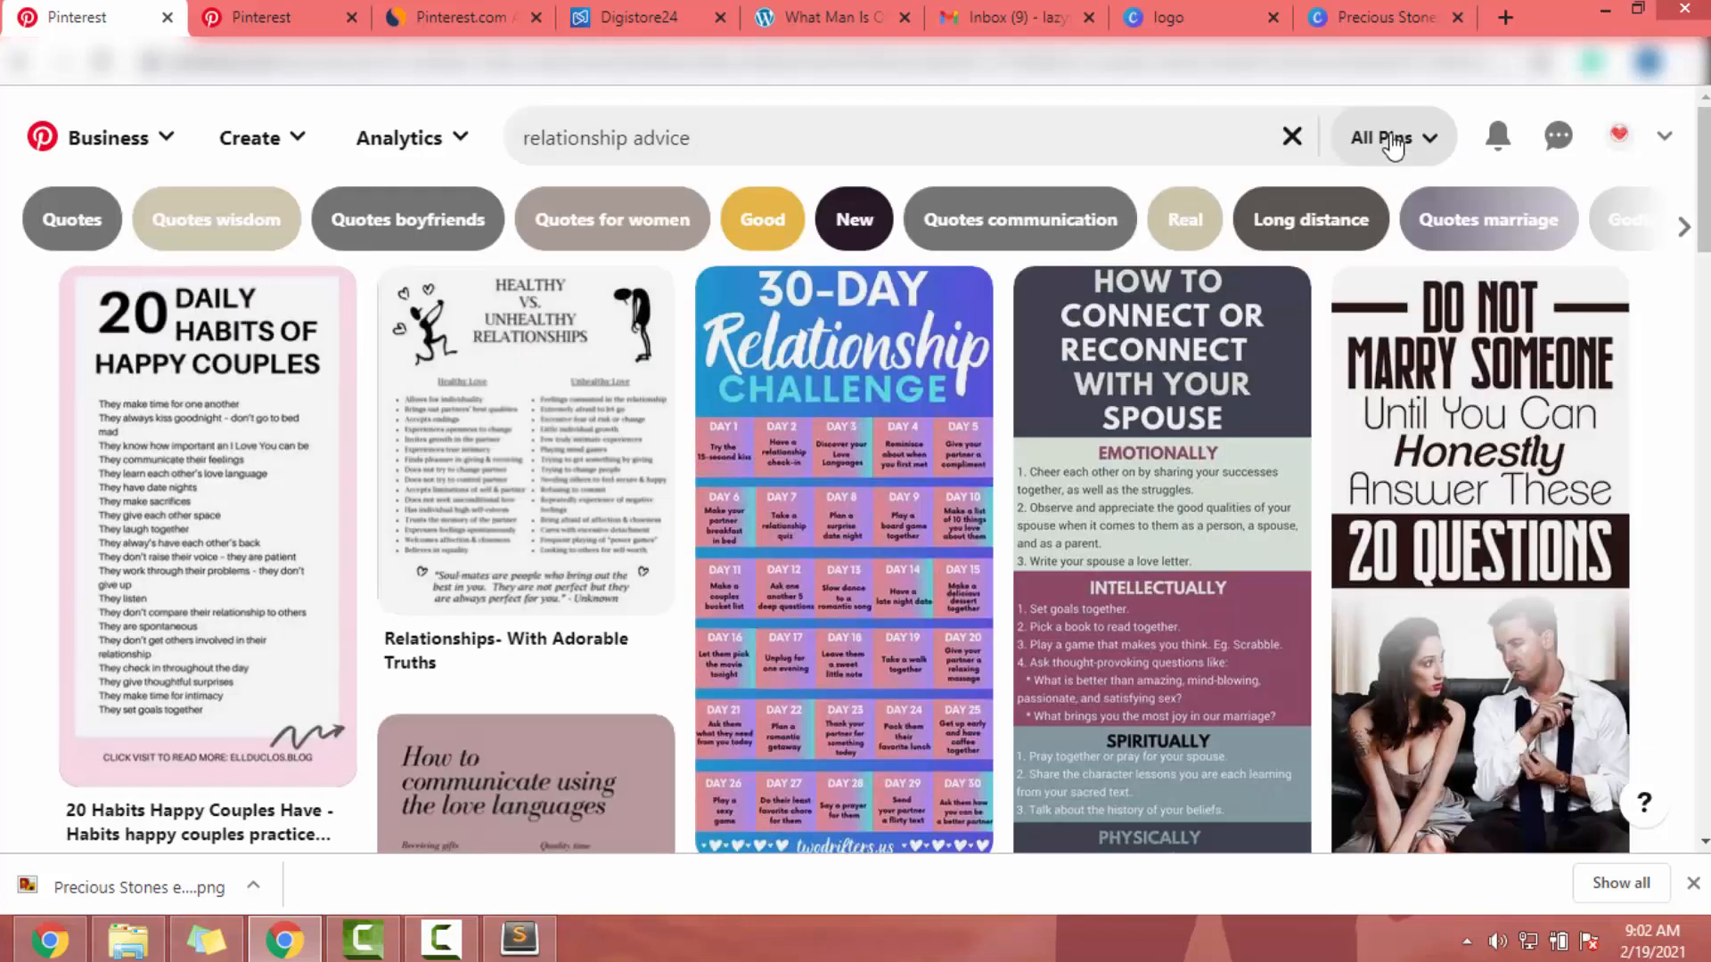
# Filter the relationship advice results to People and look through the names and follower counts of the accounts.
pyautogui.click(1410, 149)
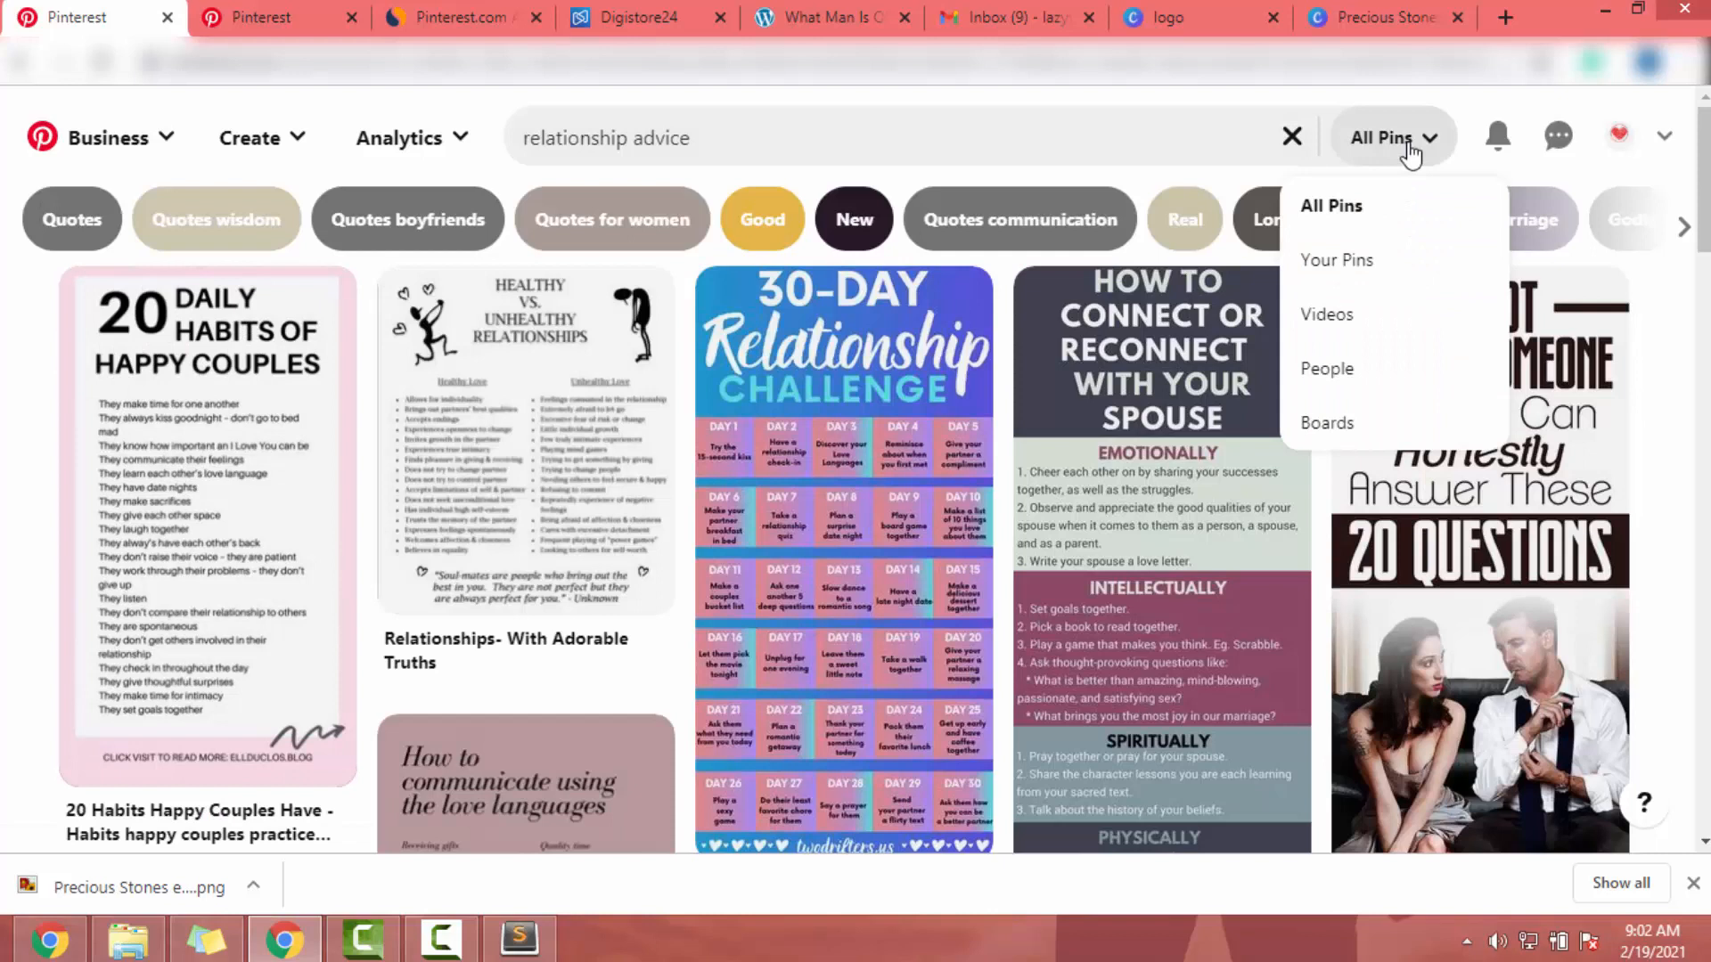
pyautogui.click(1337, 365)
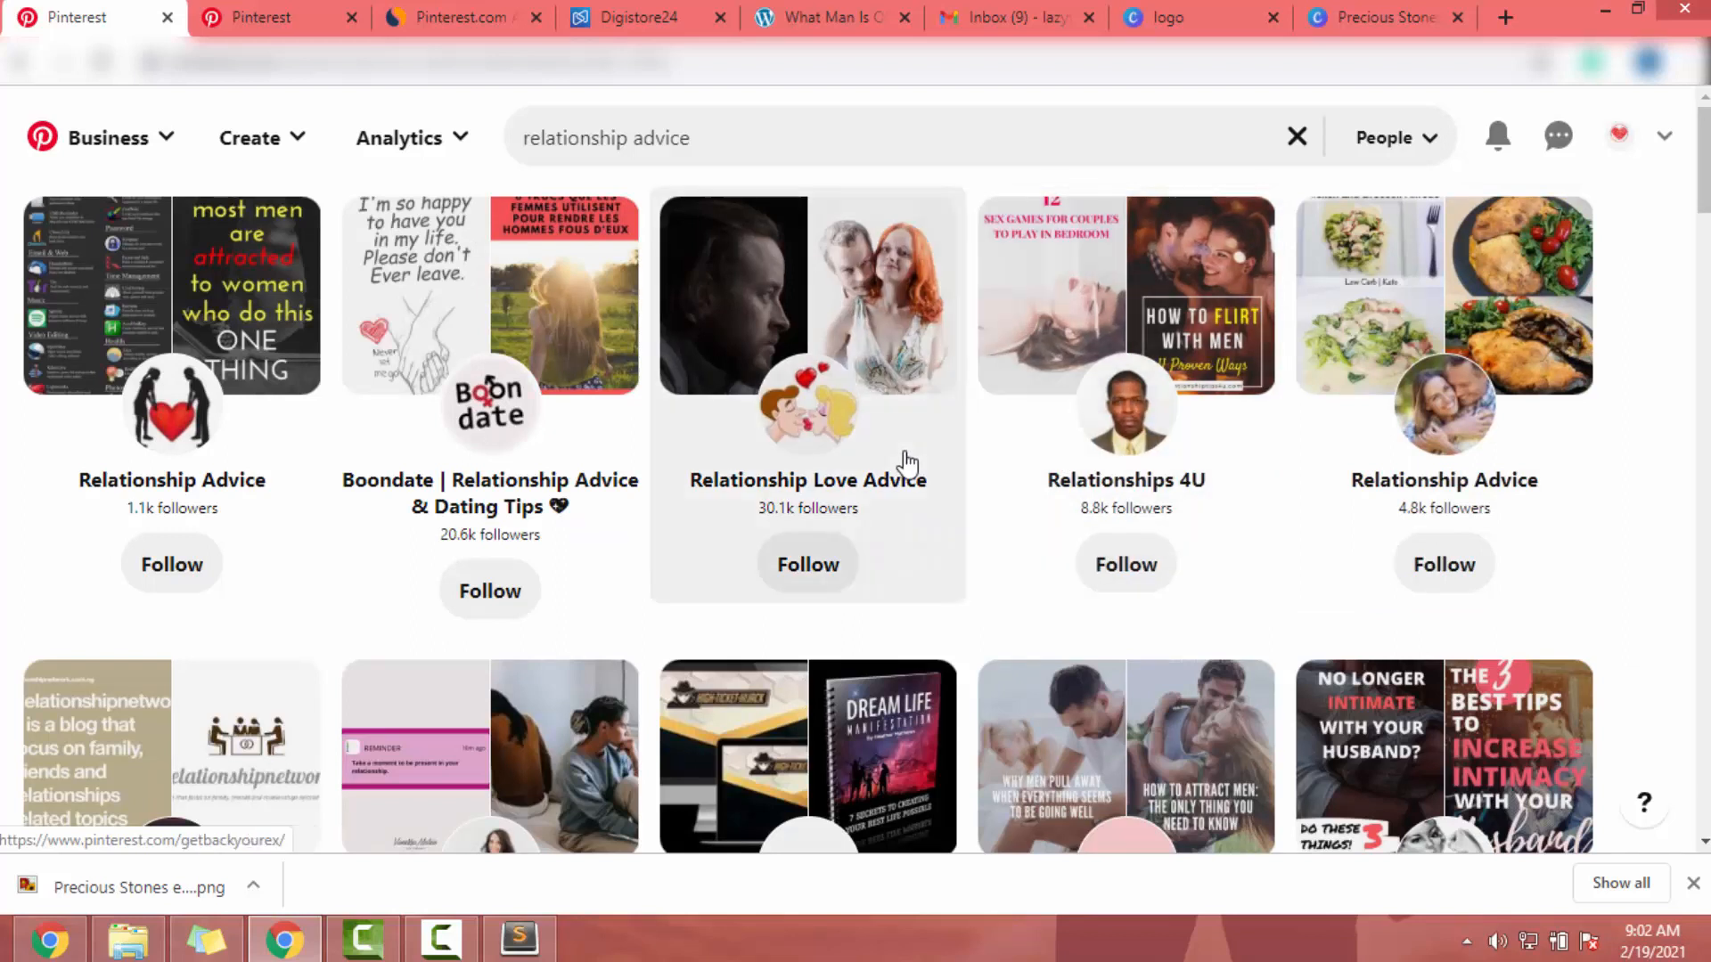
pyautogui.scroll(-5, 906, 460)
pyautogui.scroll(-1, 906, 463)
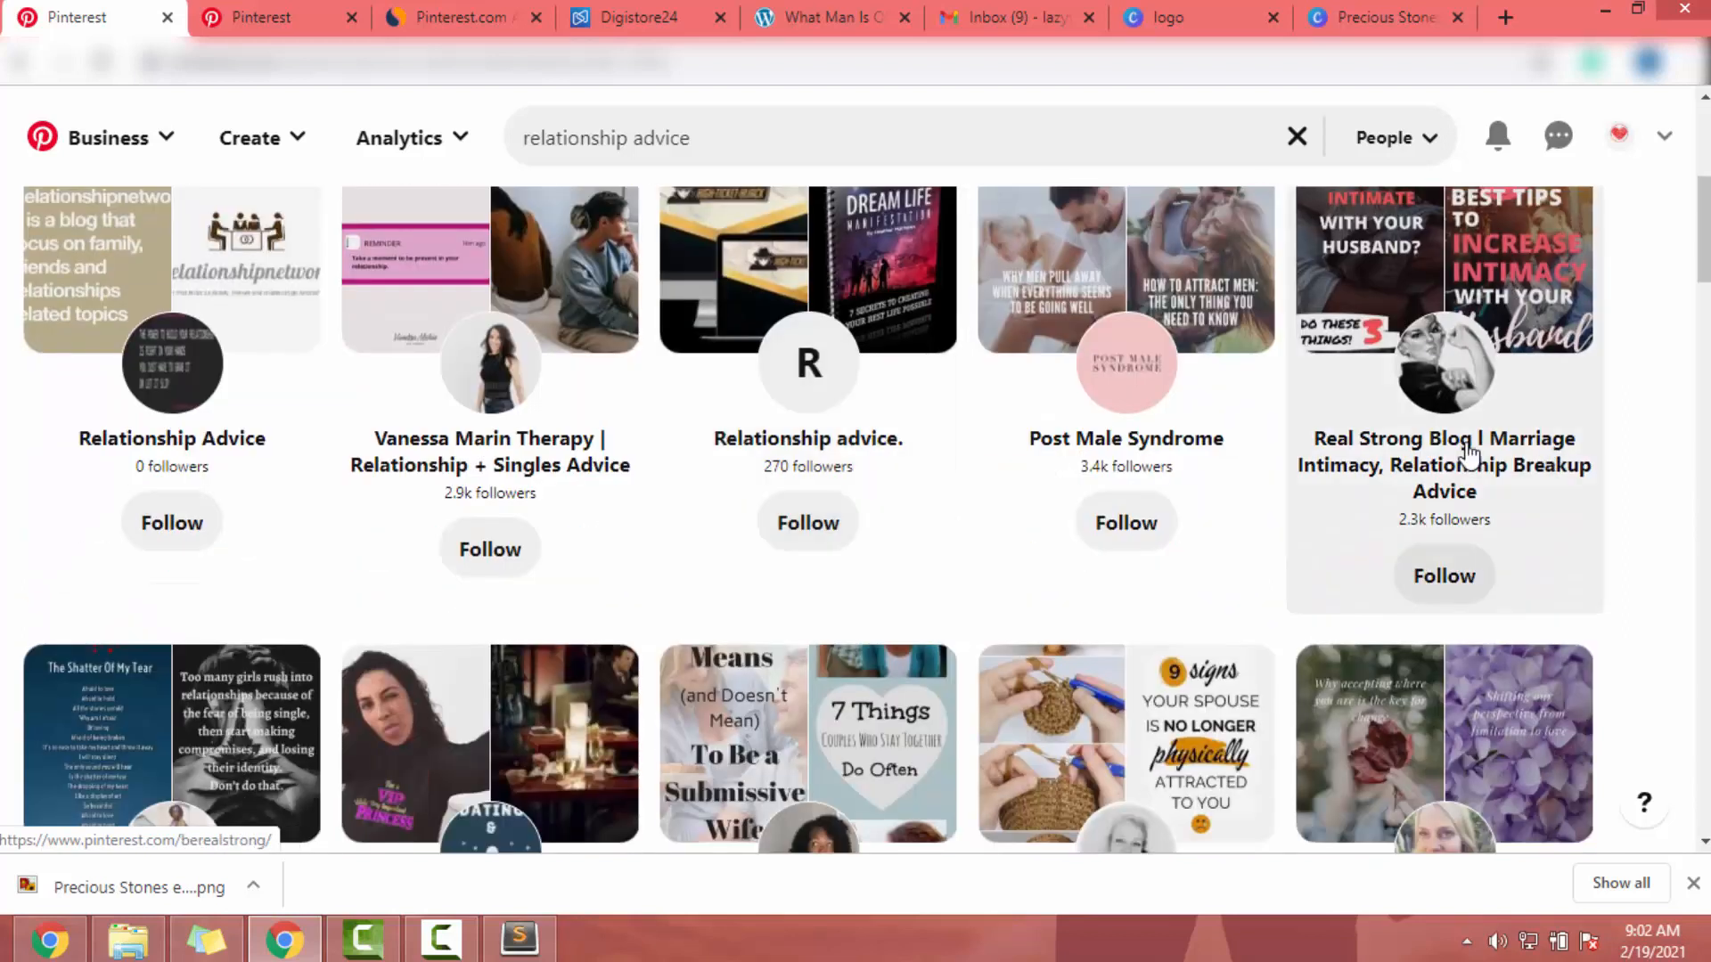
pyautogui.scroll(6, 1291, 439)
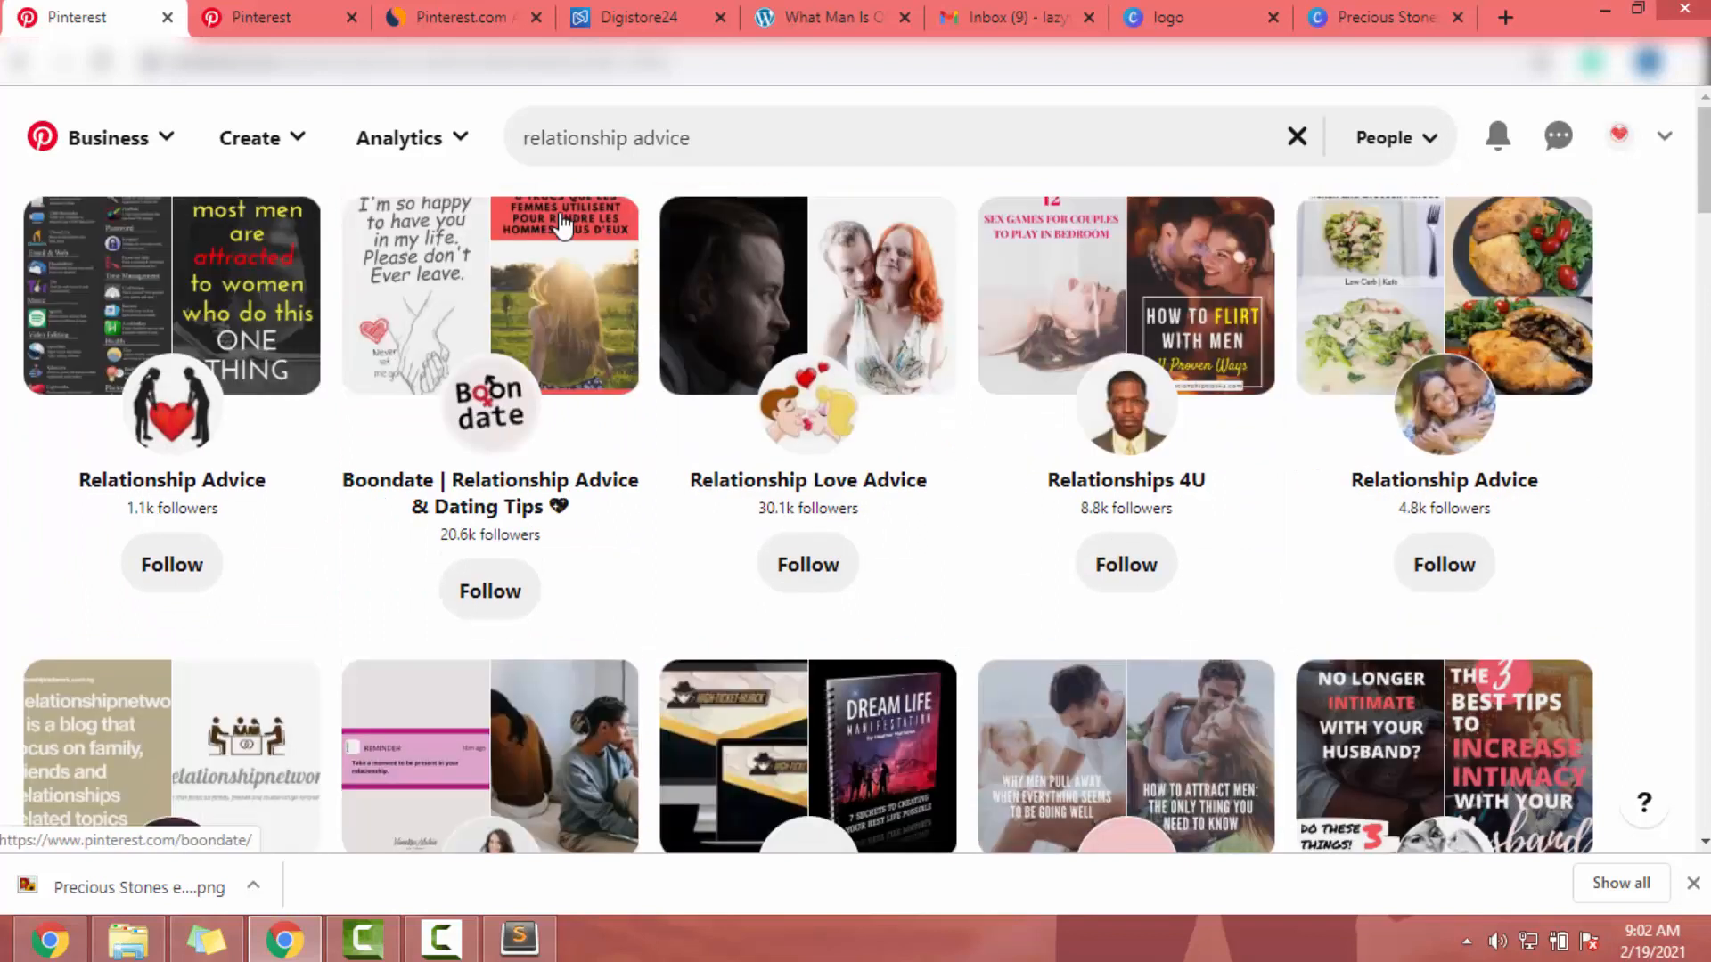
# Search for "relationship advice quotes" and filter the results to People to compare how accounts name themselves.
pyautogui.click(738, 160)
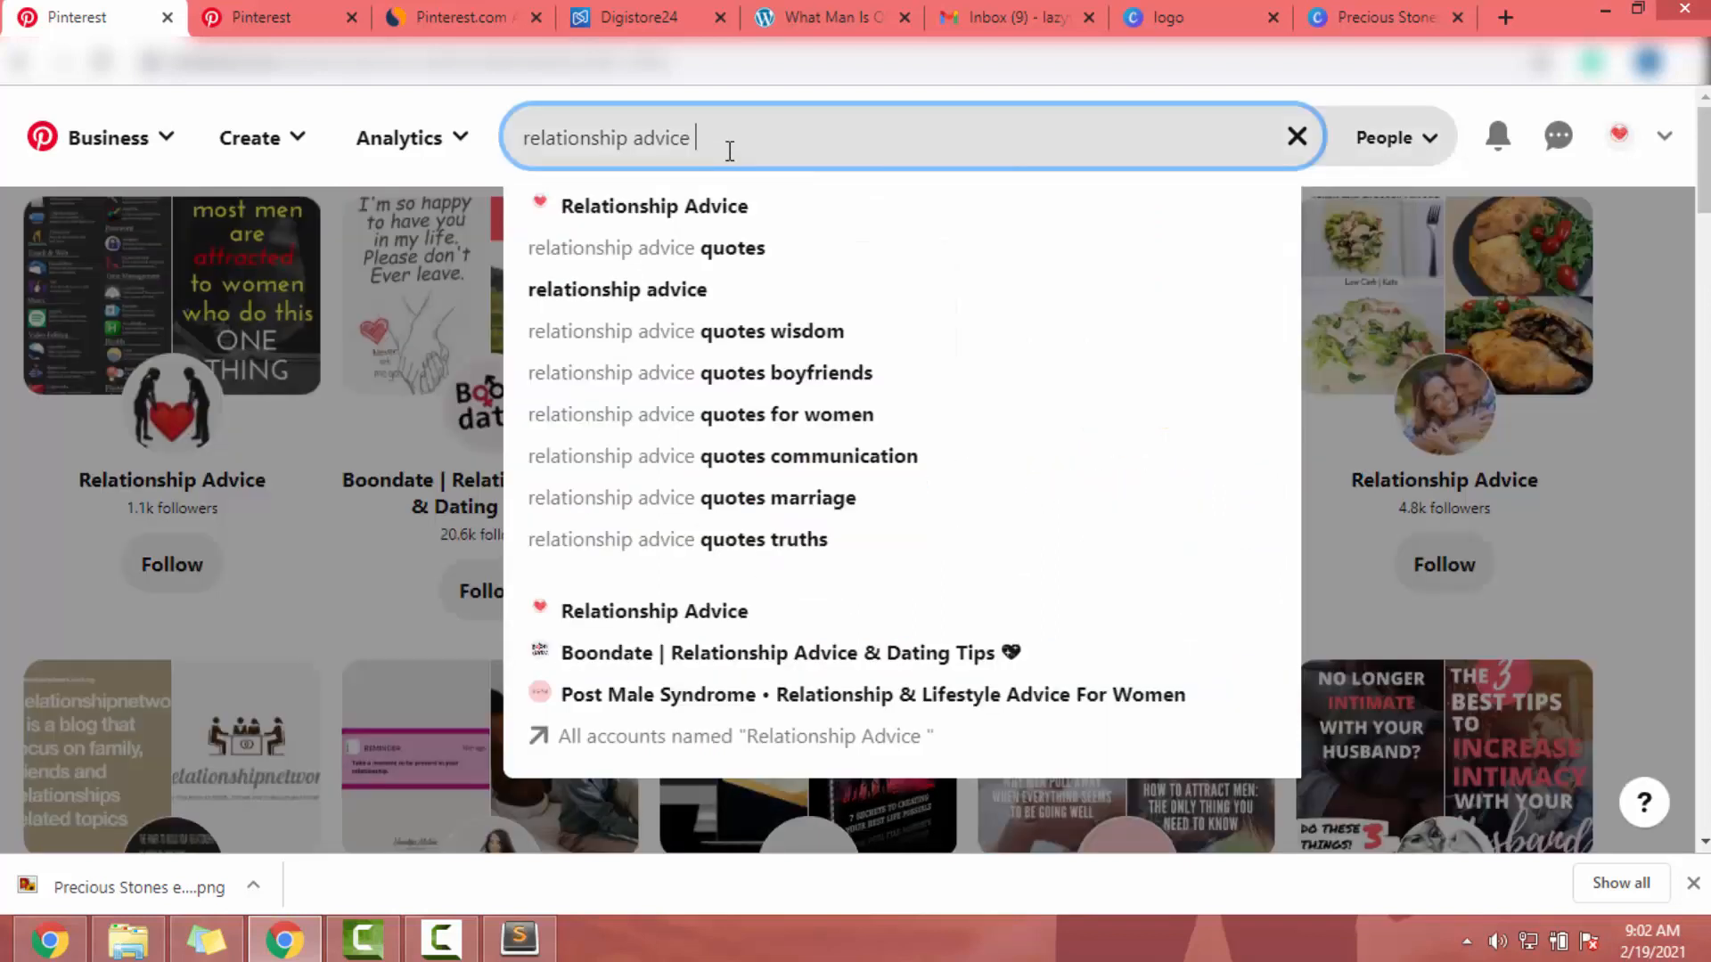
pyautogui.click(726, 244)
pyautogui.click(1388, 143)
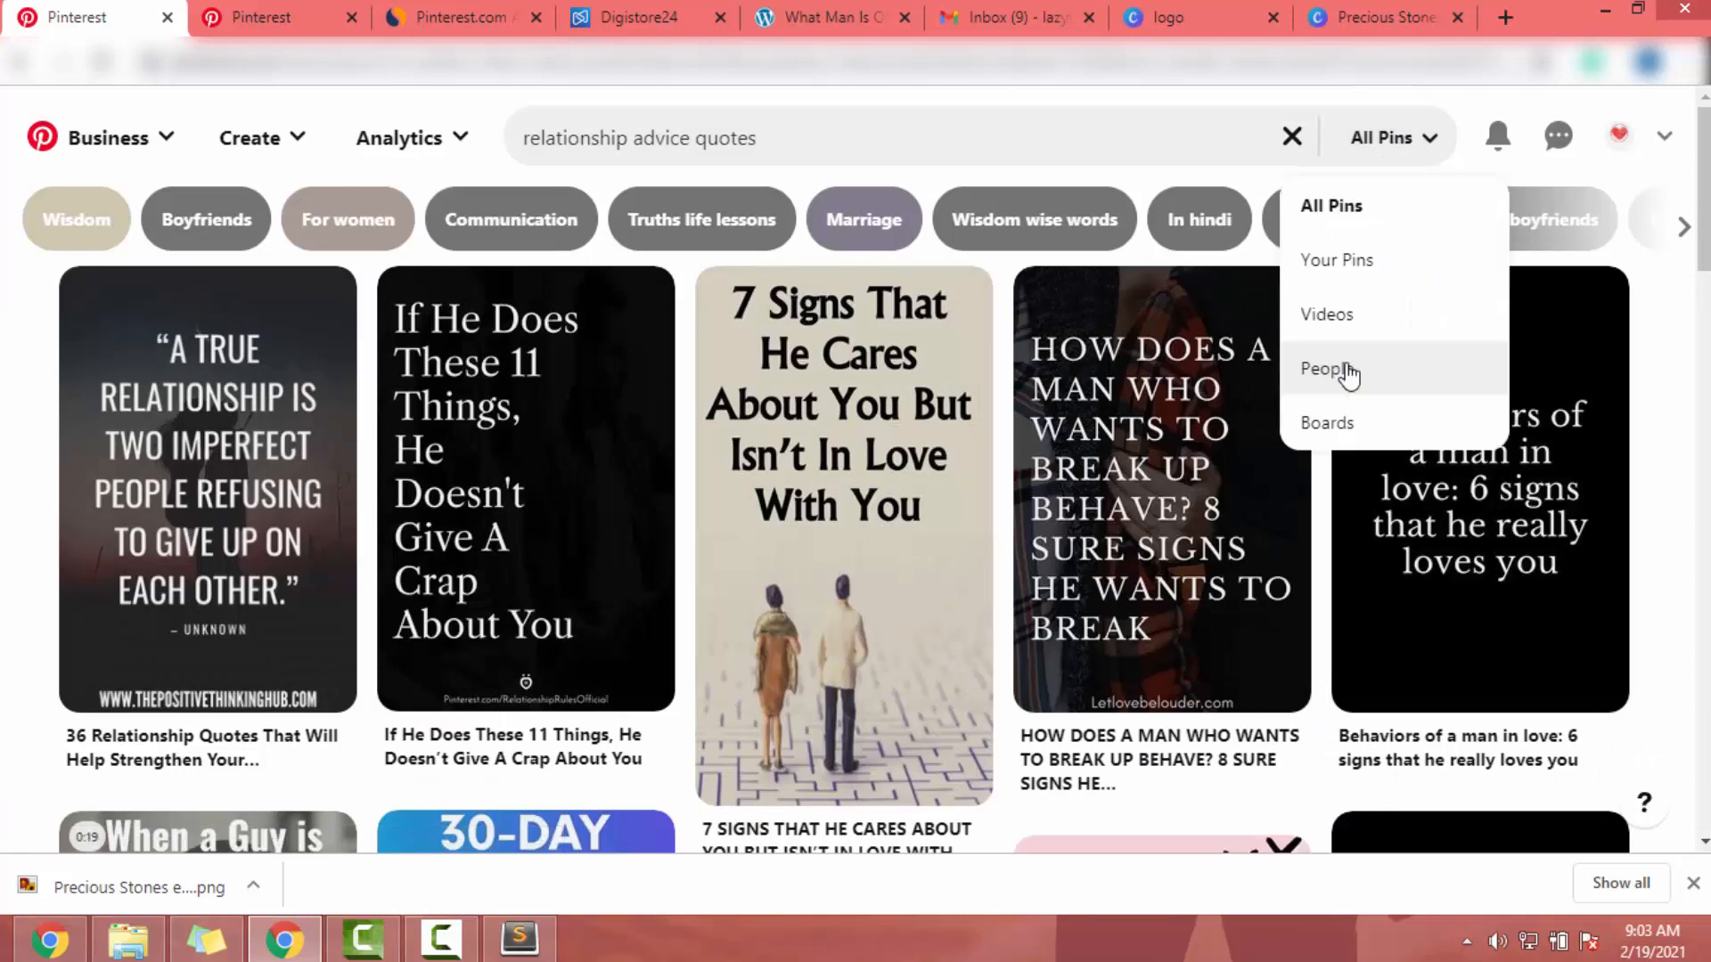
pyautogui.click(1349, 370)
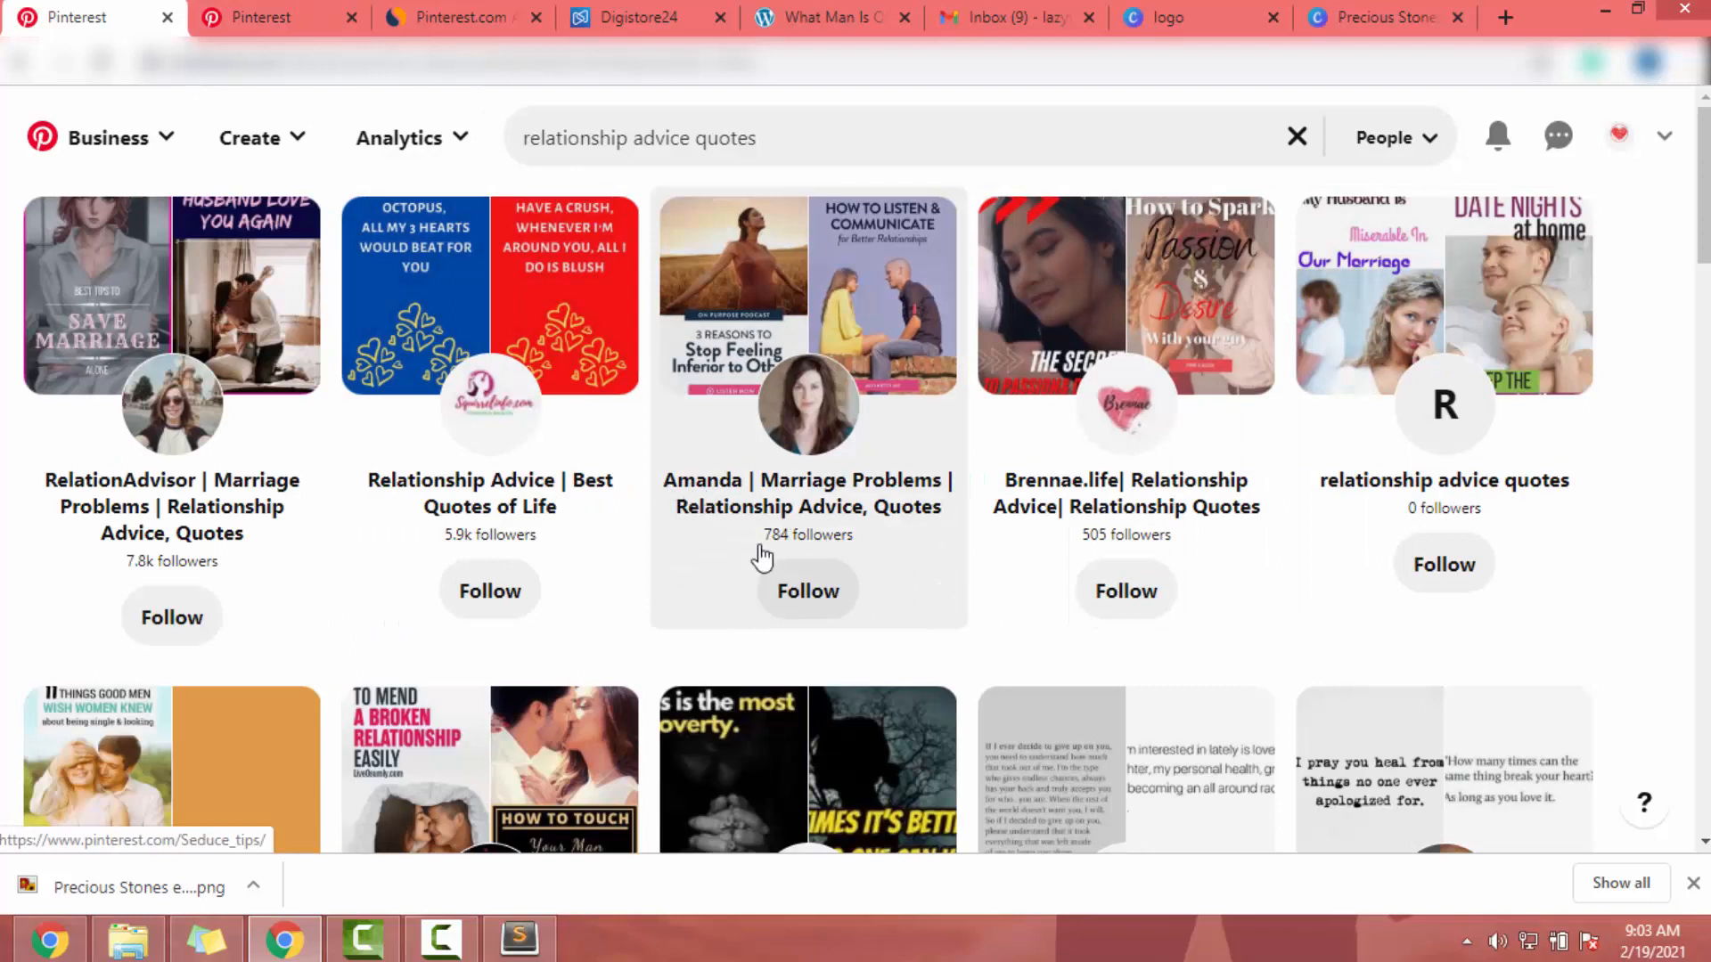
# Return to the profile form and set the display name to "Relationship Advice | Love Quotes | Dating Tips".
pyautogui.hotkey('ctrl', 'Tab')
pyautogui.hotkey('alt', 'Tab')
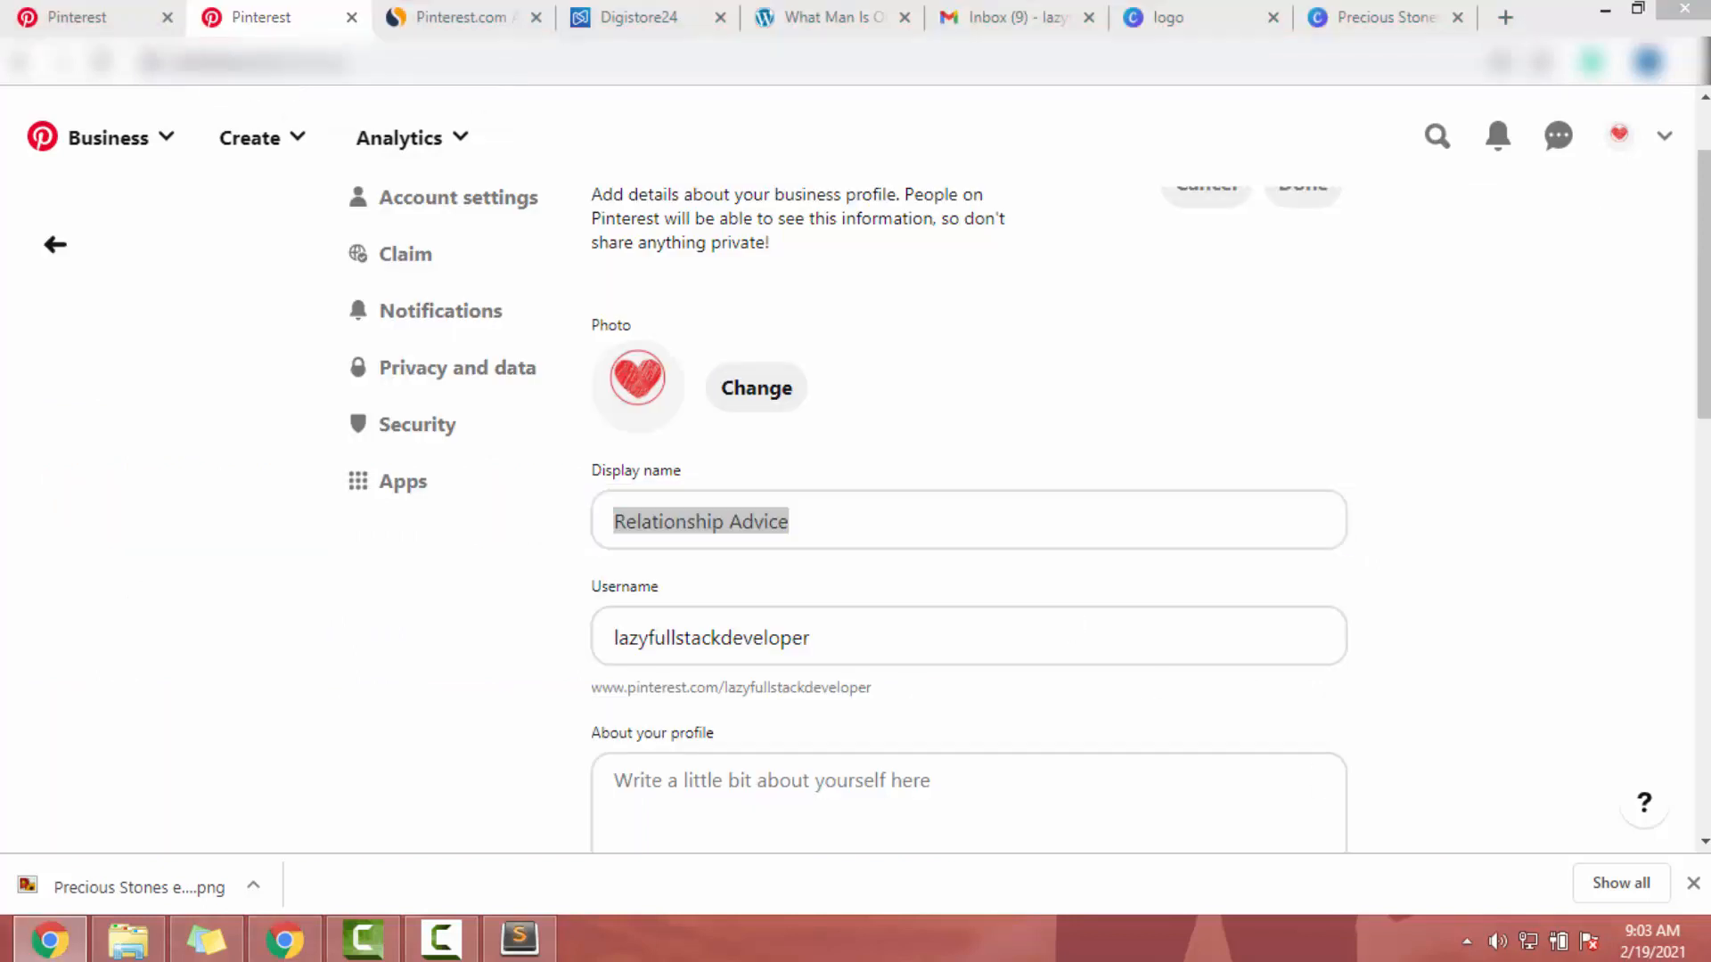
pyautogui.hotkey('alt', 'Tab')
pyautogui.write('Relationship Advice | Love Quotes | Dating Tips')
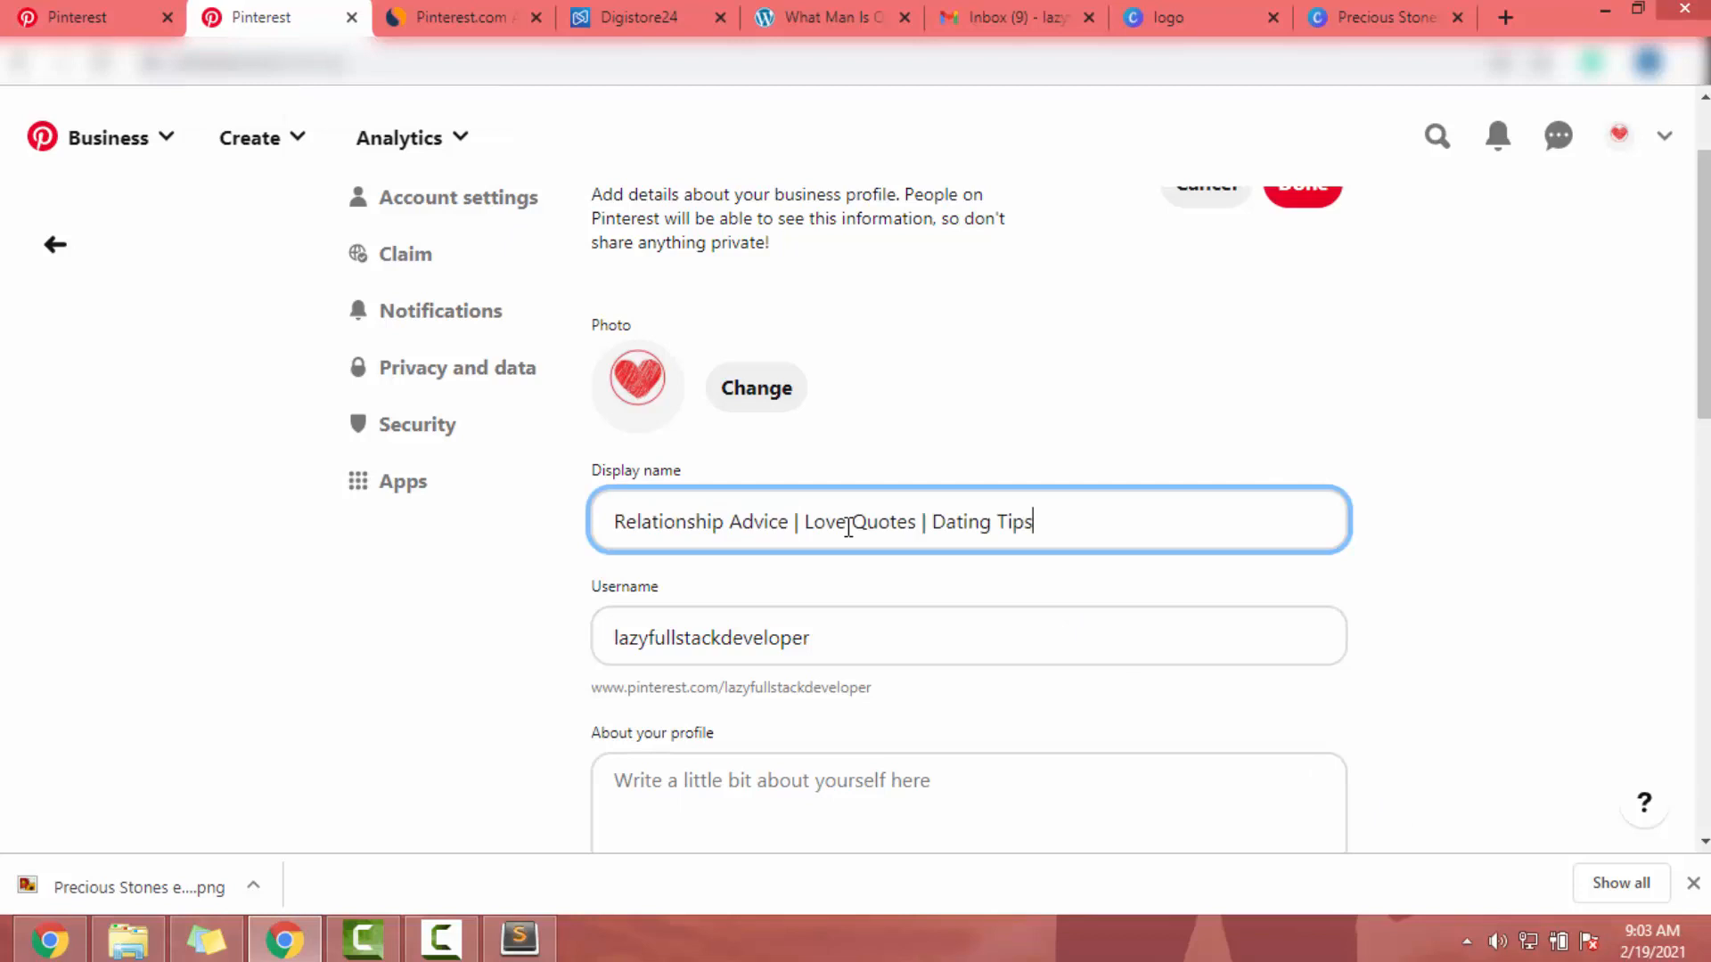
# Set the profile's username to RelationshipAdvice012.
pyautogui.scroll(-1, 951, 573)
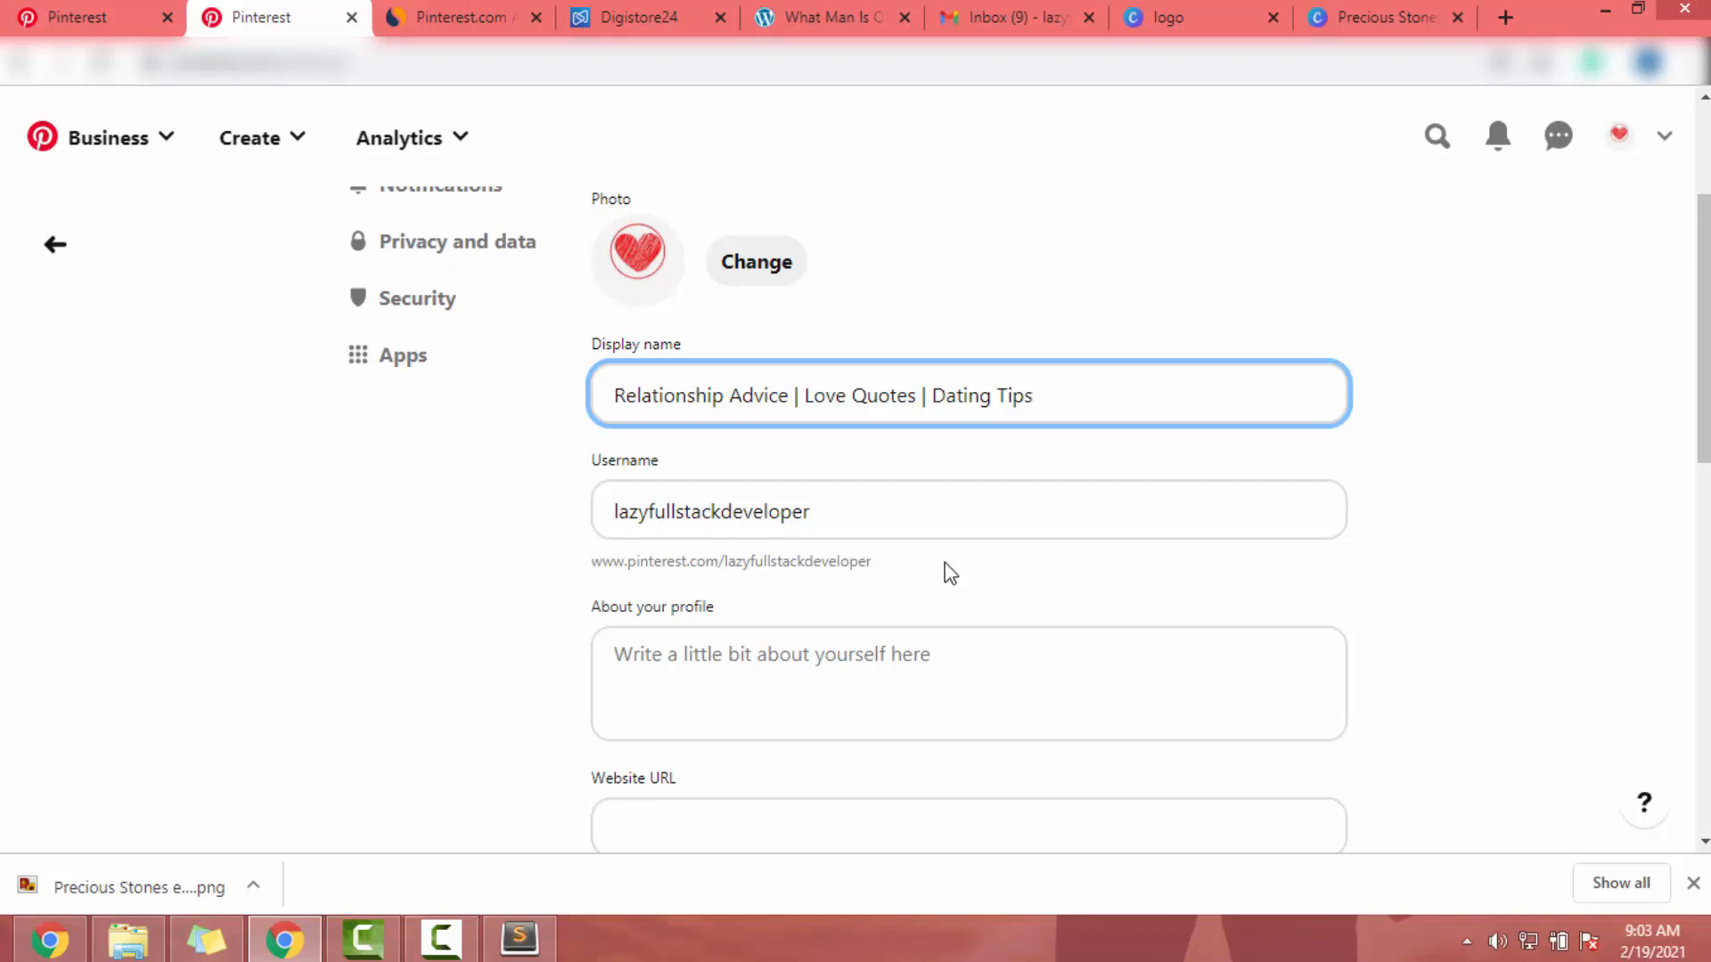
pyautogui.click(893, 517)
pyautogui.moveTo(794, 398); pyautogui.dragTo(582, 432)
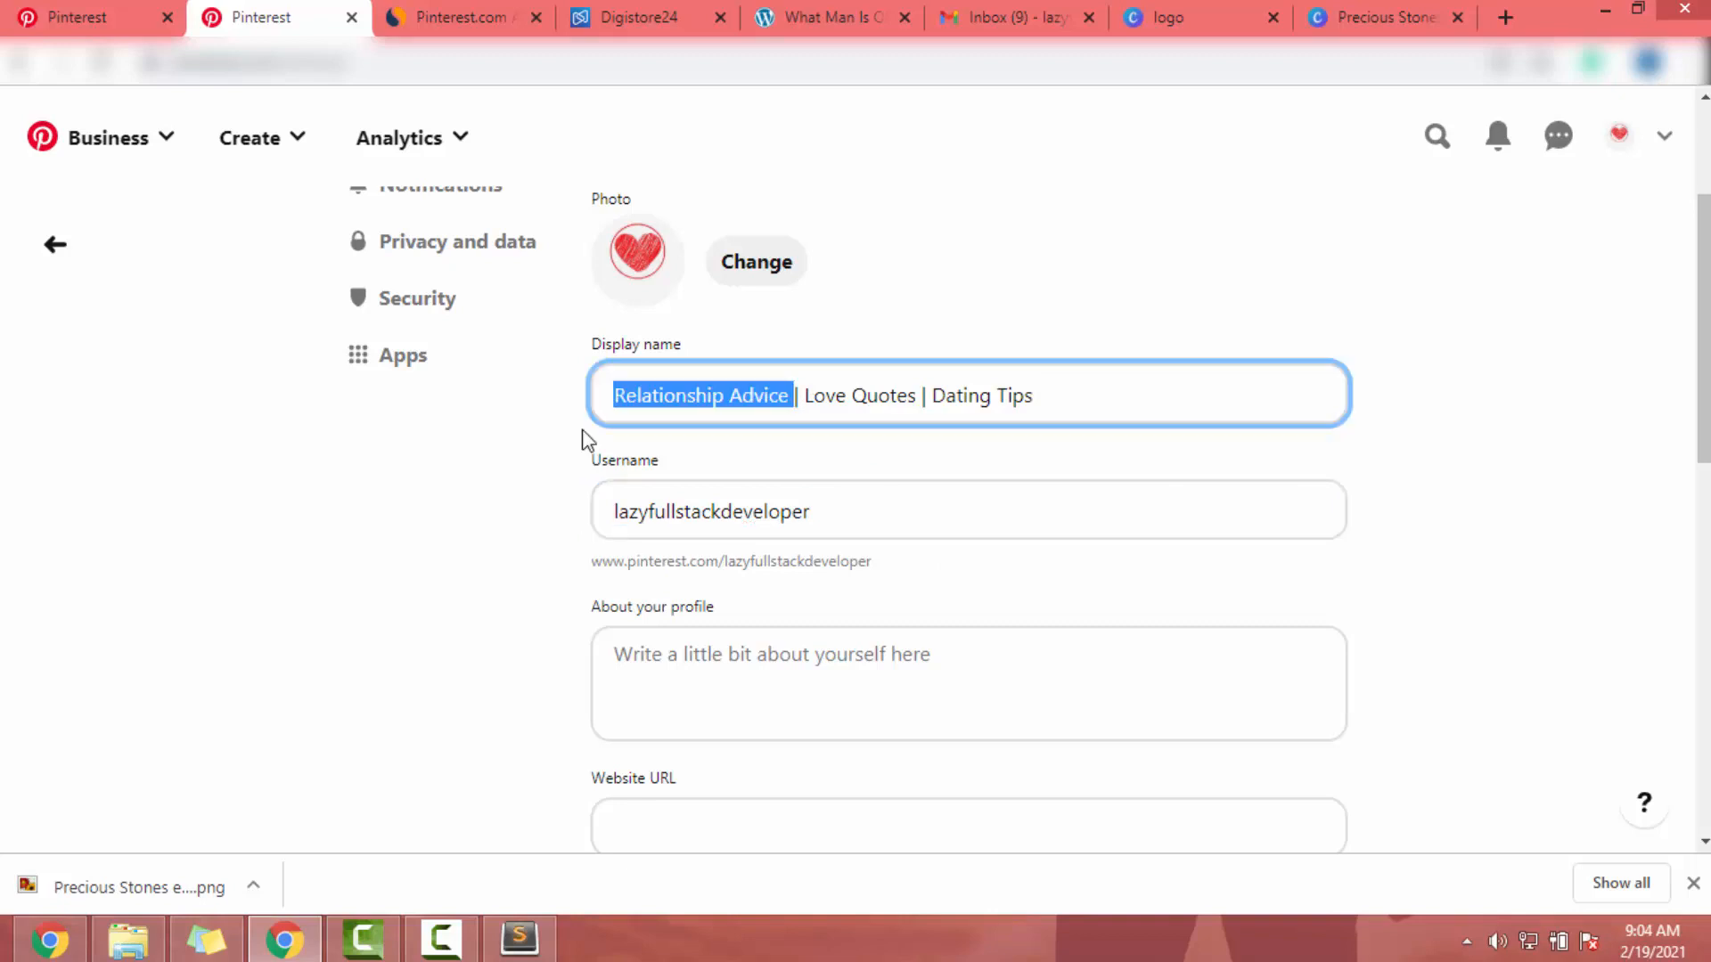
pyautogui.click(794, 523)
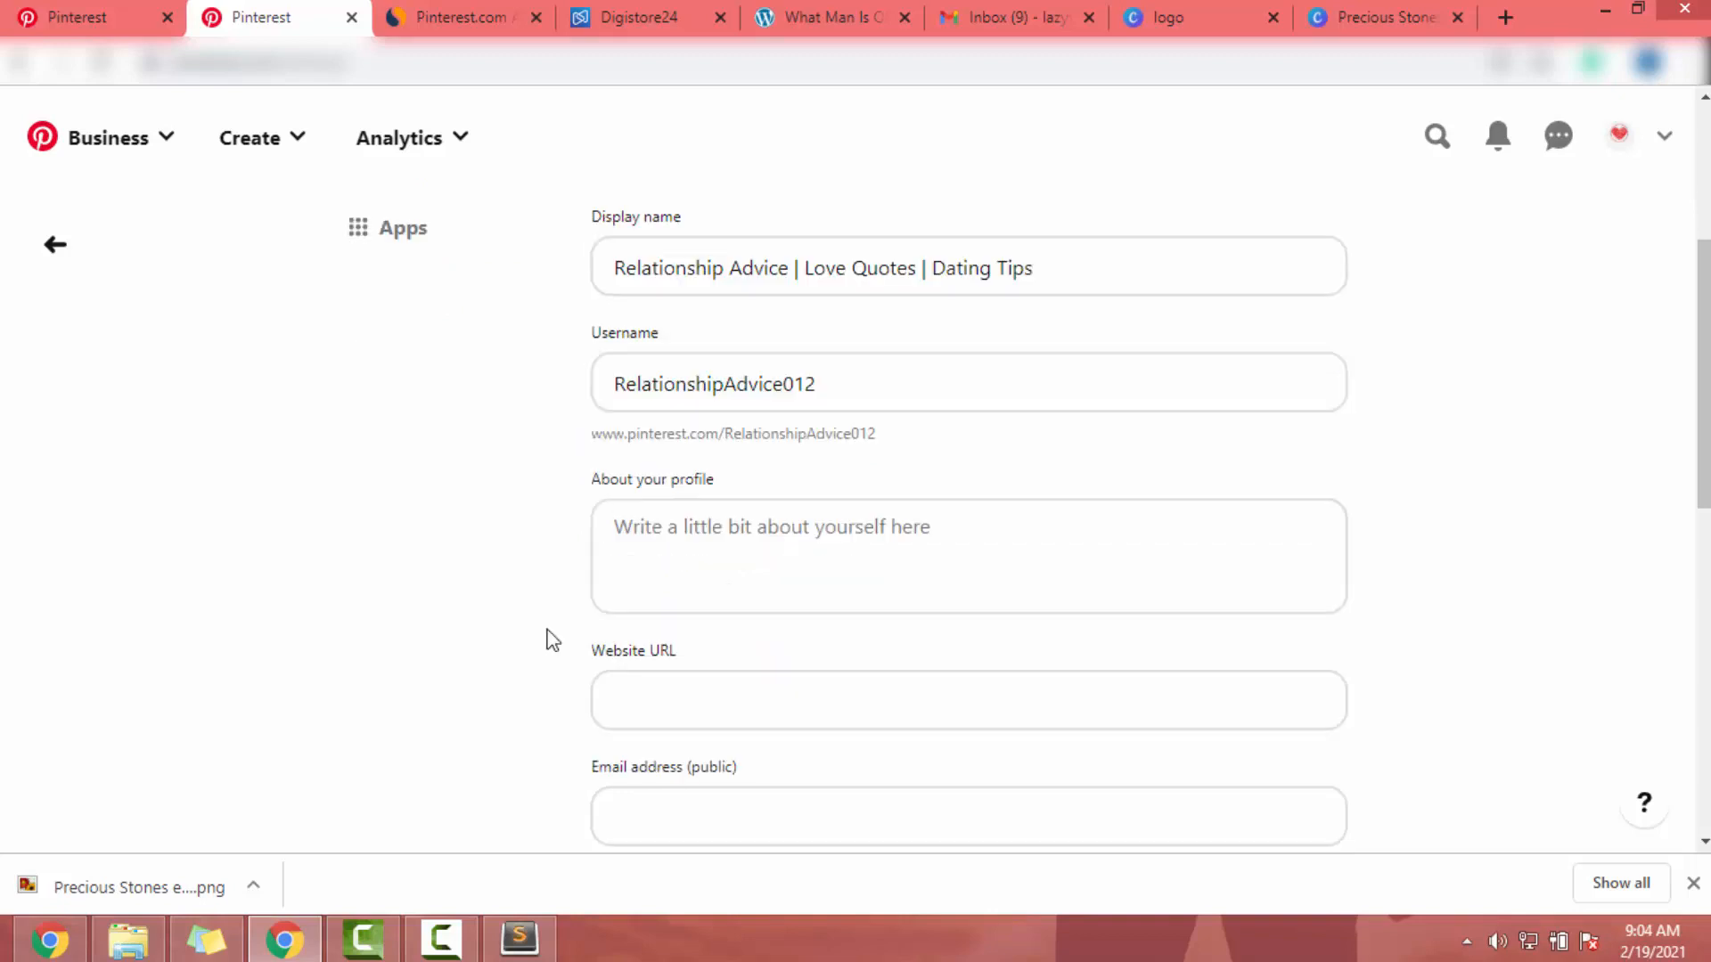
# From the relationship advice quotes people results, open the first three accounts in separate tabs.
pyautogui.scroll(-2, 672, 400)
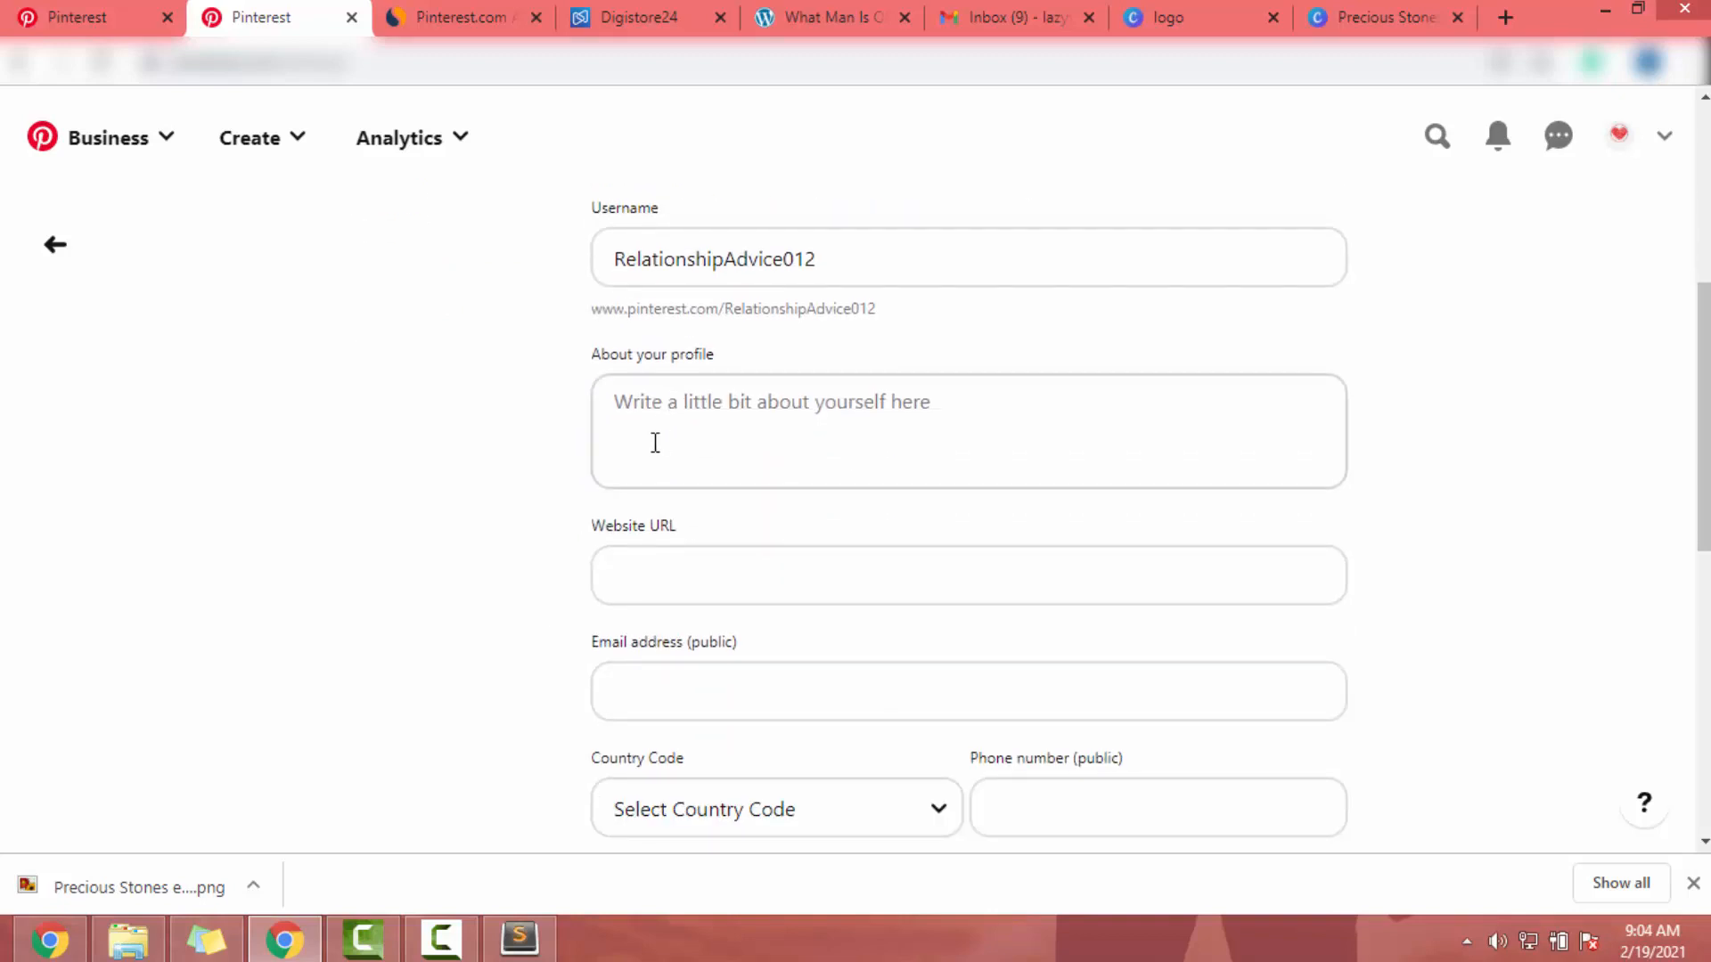
pyautogui.click(1043, 461)
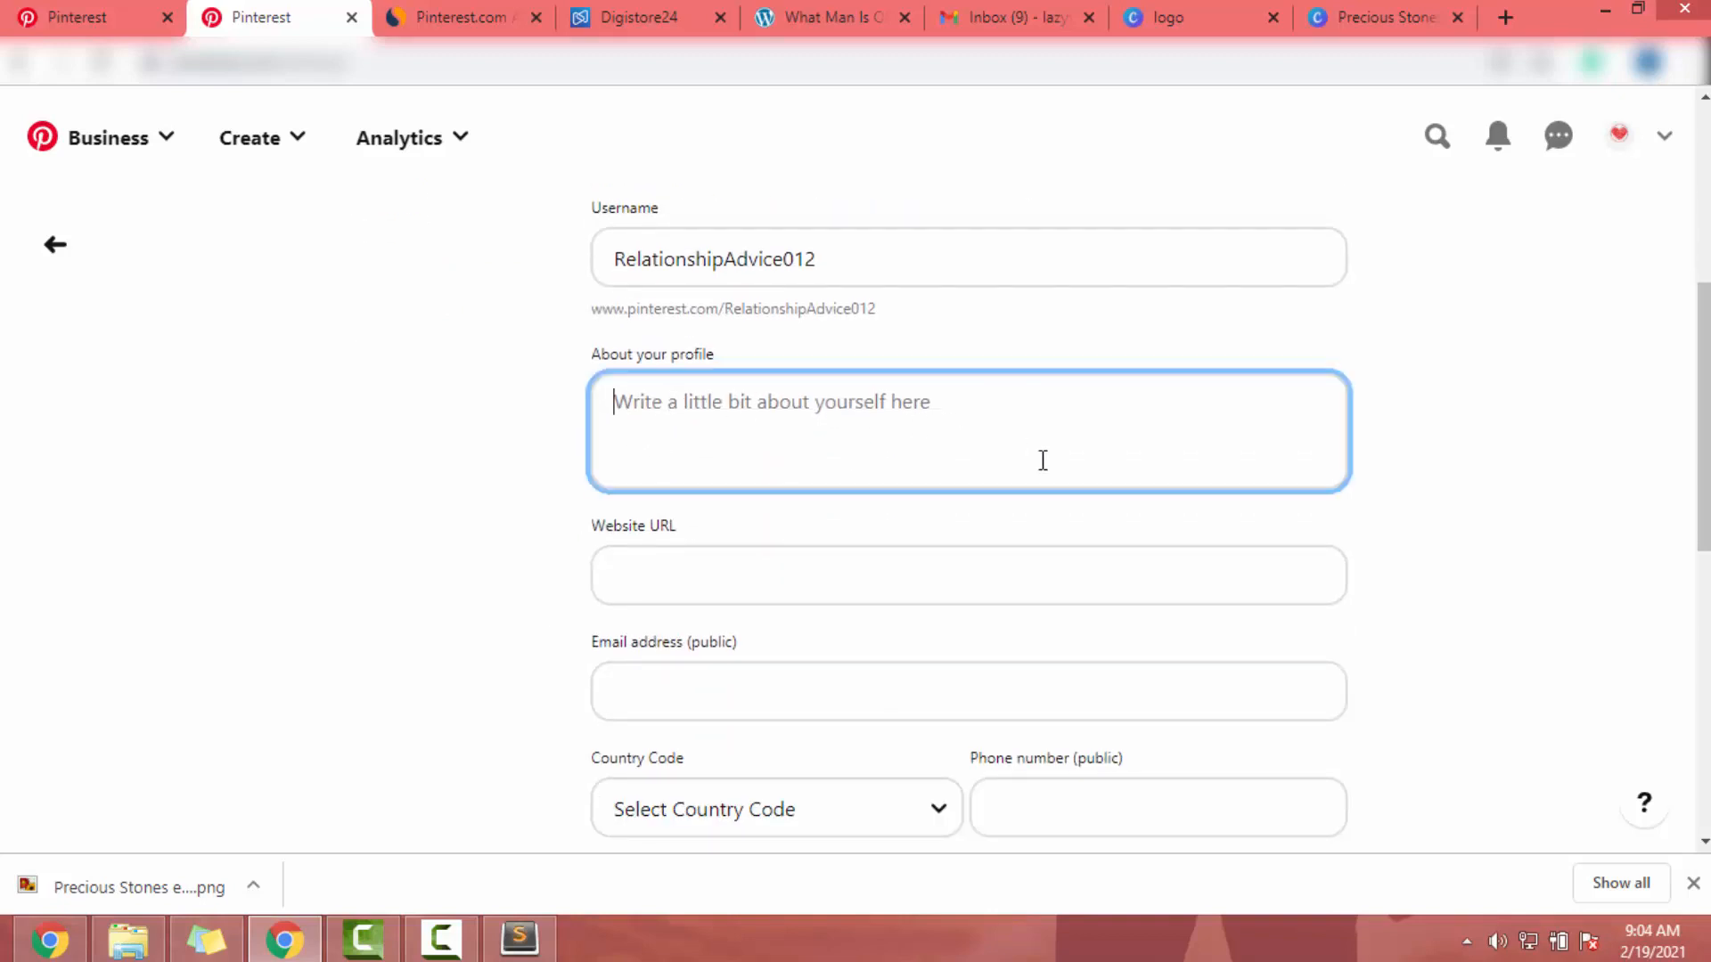
pyautogui.click(85, 17)
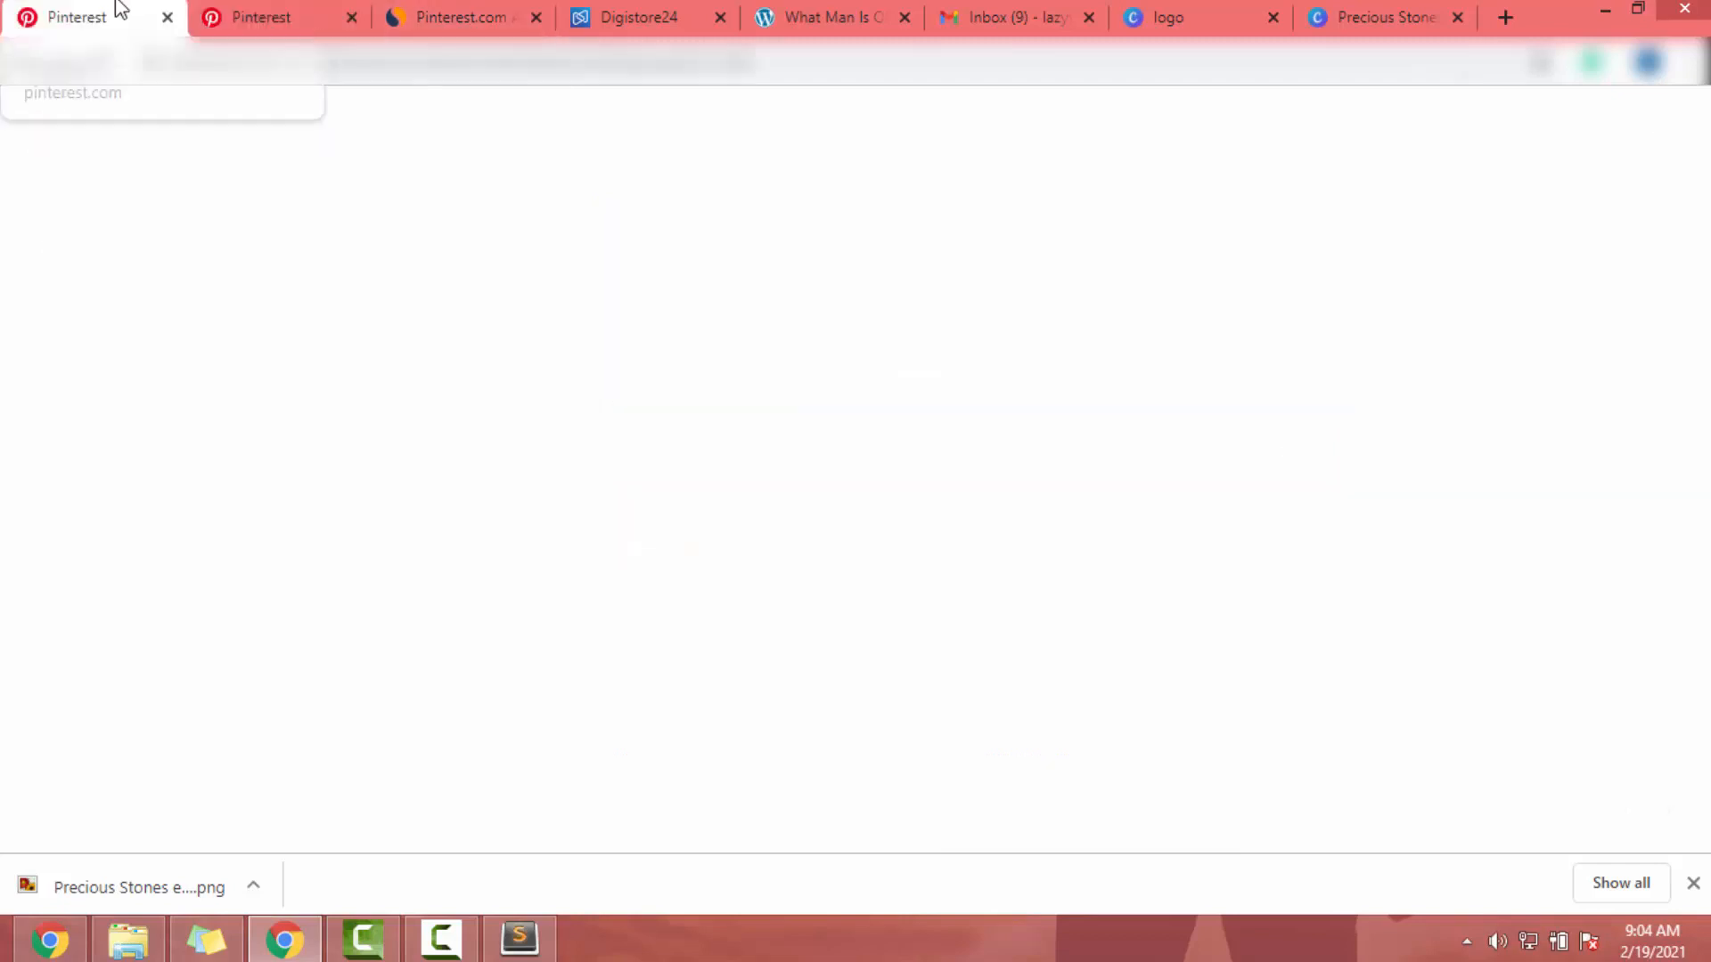
pyautogui.scroll(-2, 1000, 534)
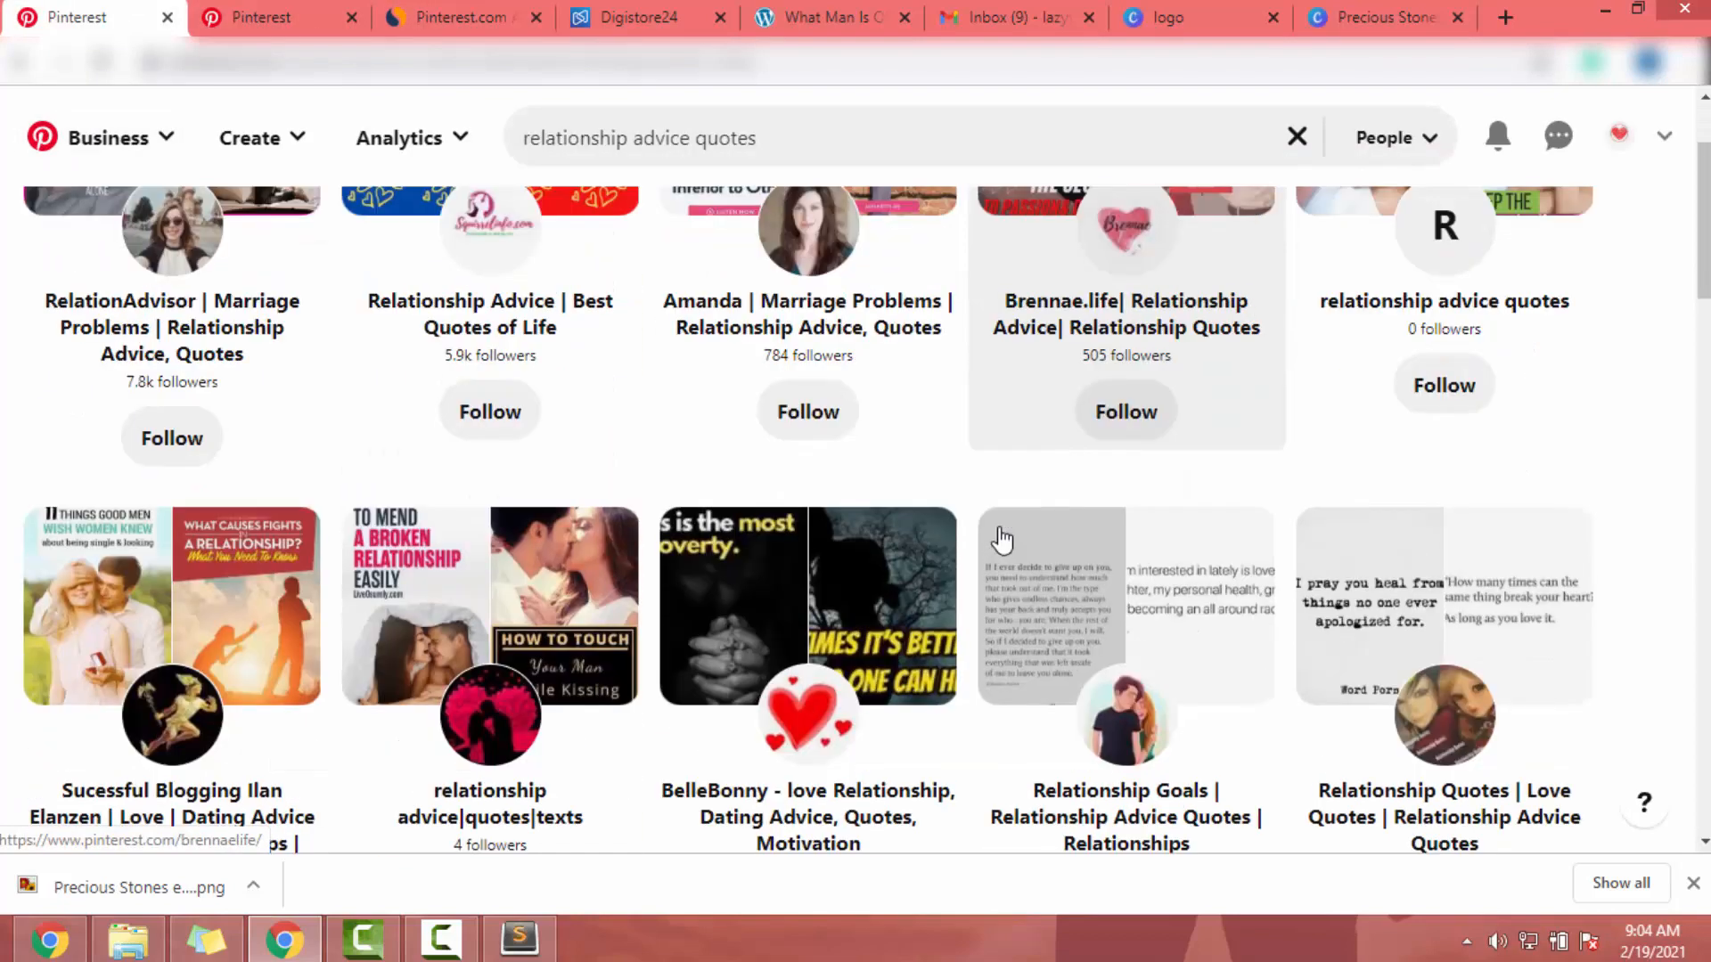
pyautogui.scroll(2, 1002, 540)
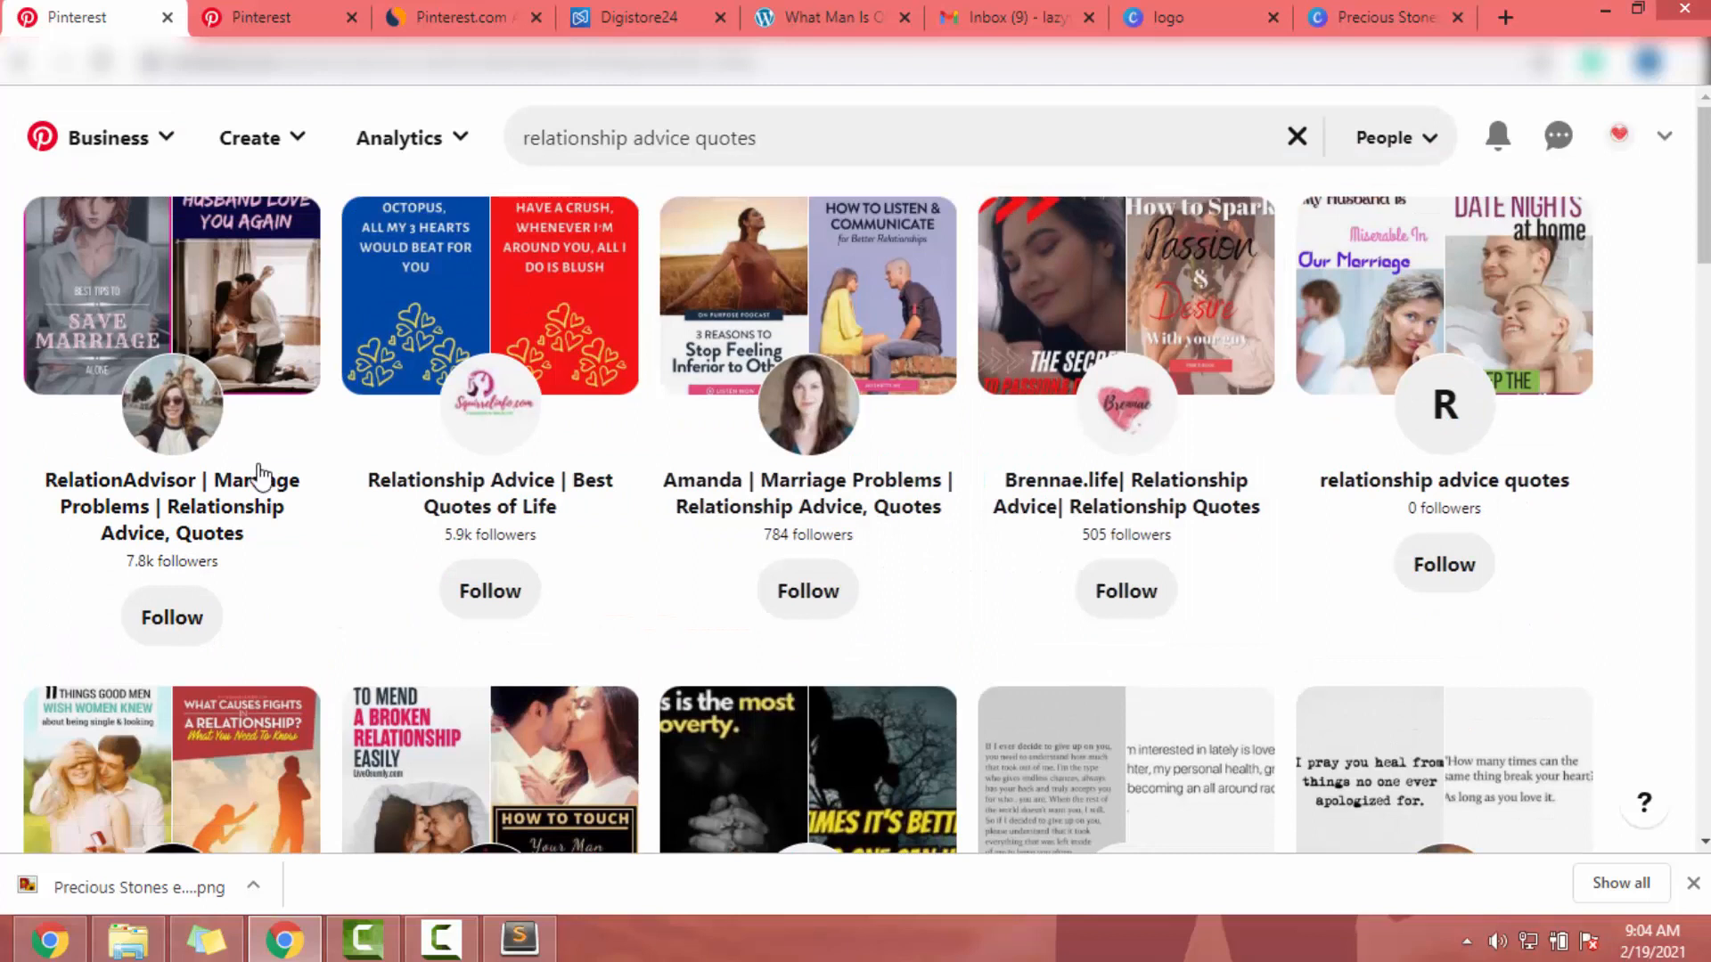
pyautogui.rightClick(533, 489)
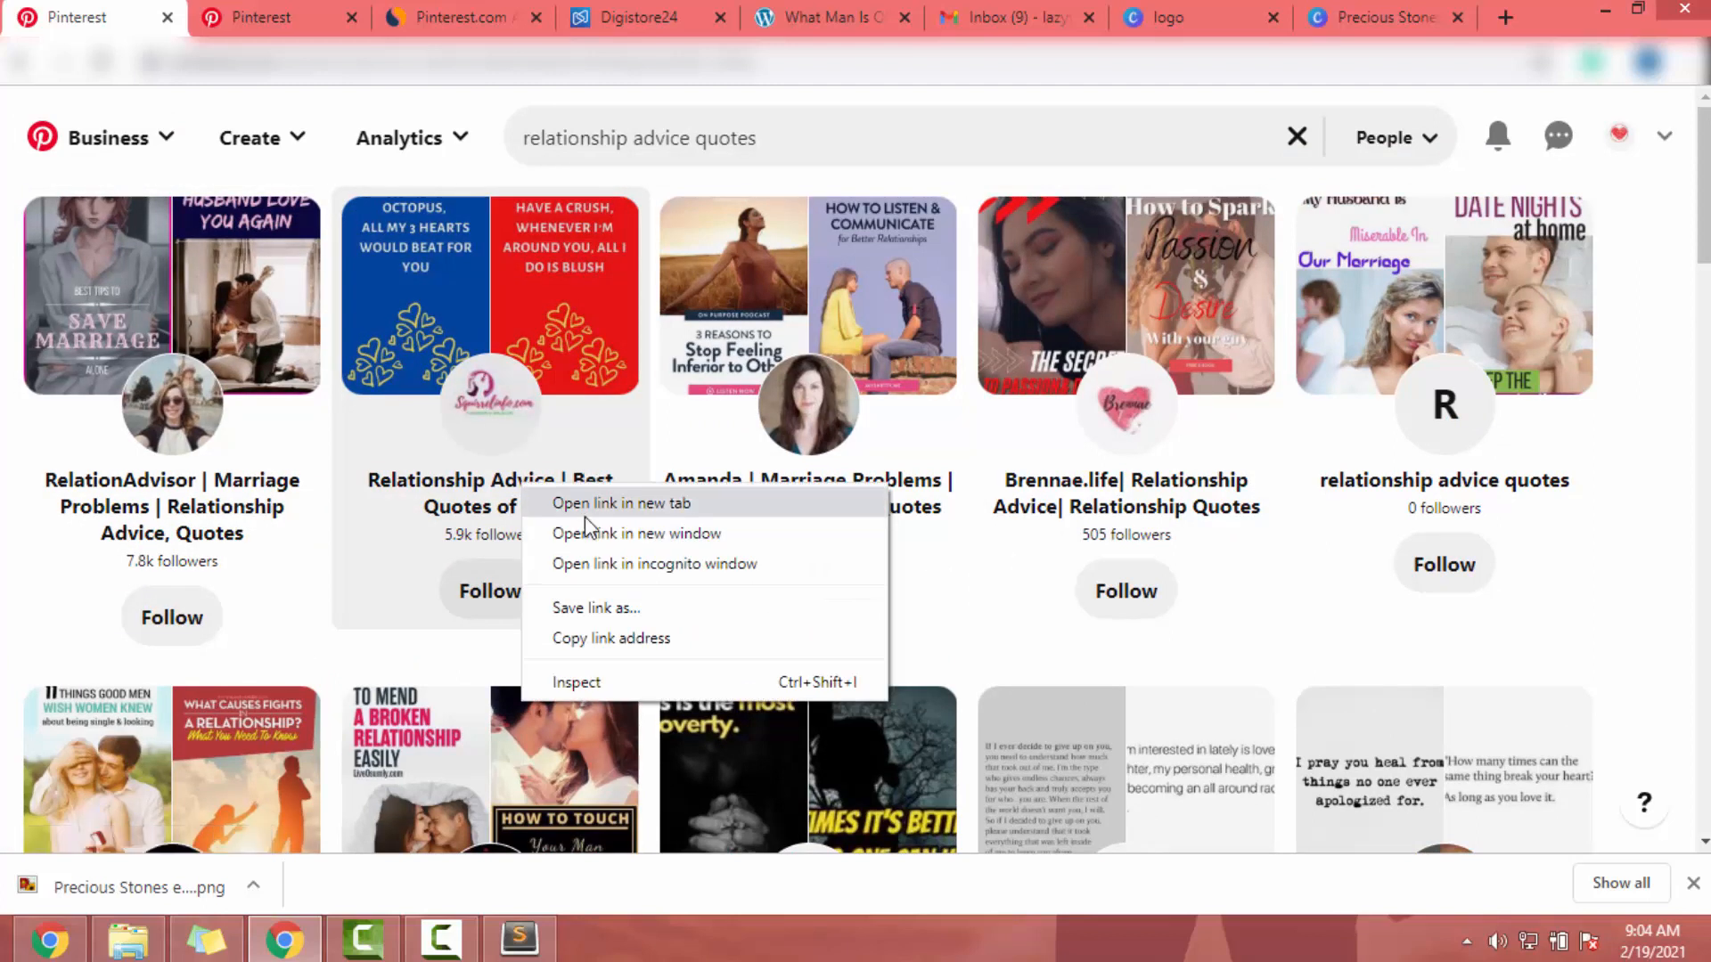
pyautogui.click(579, 501)
pyautogui.rightClick(762, 488)
pyautogui.press('Escape')
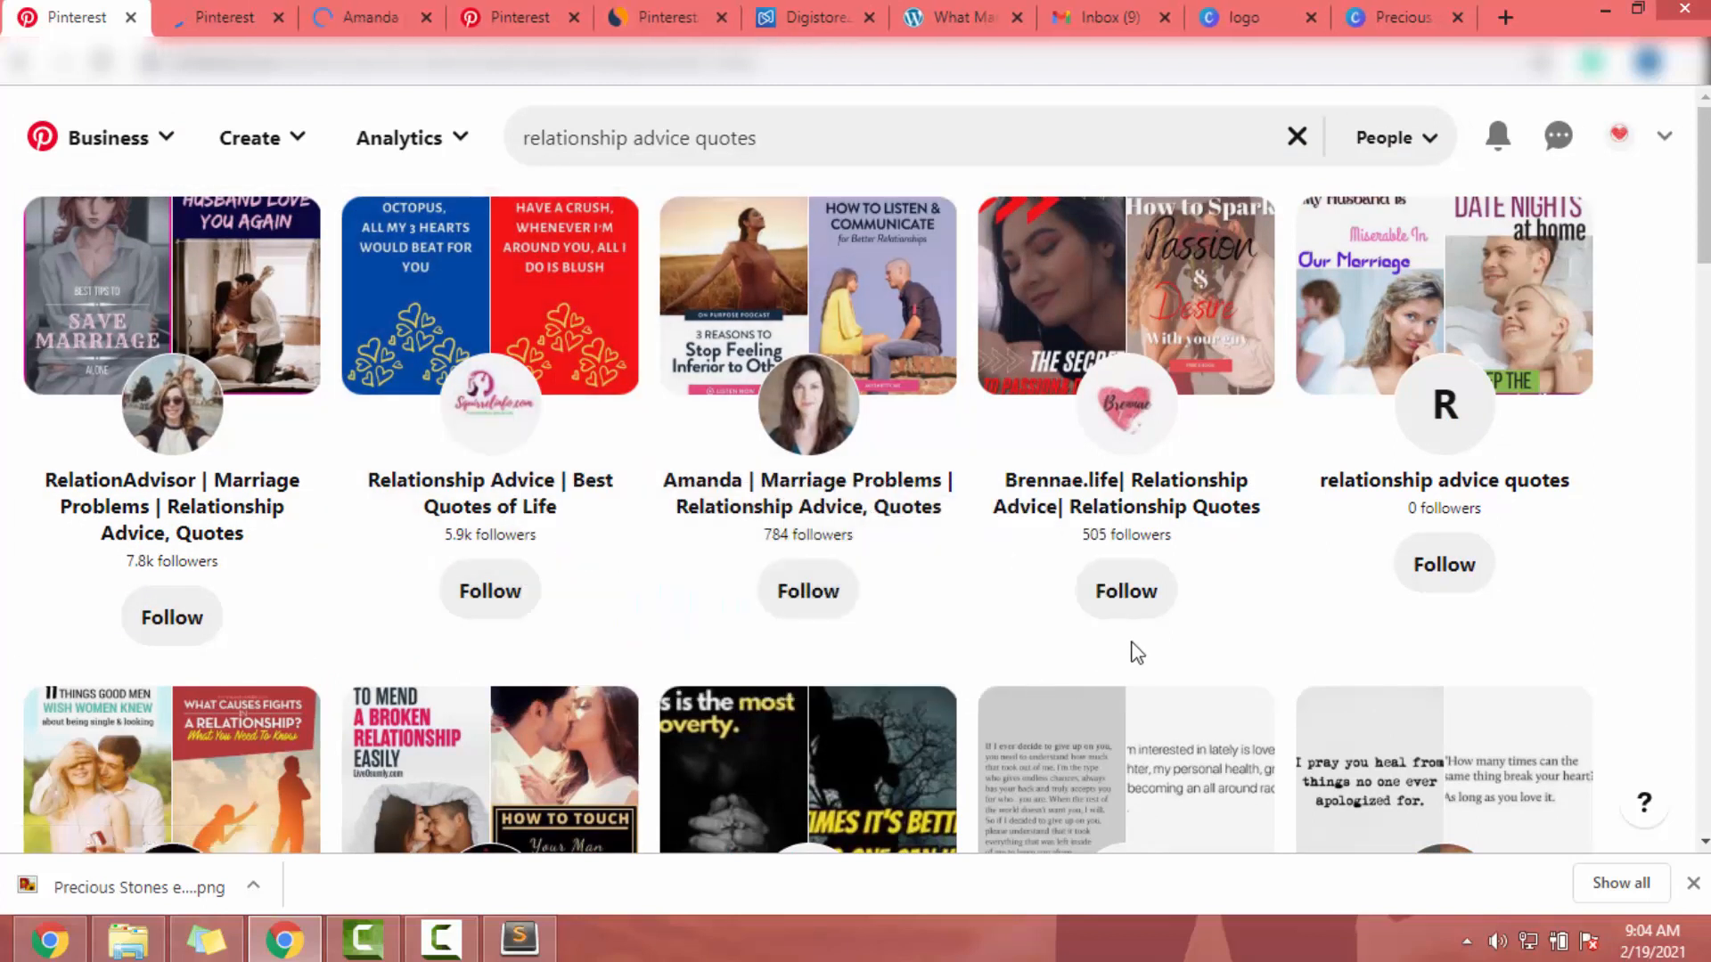
pyautogui.rightClick(203, 506)
pyautogui.click(207, 512)
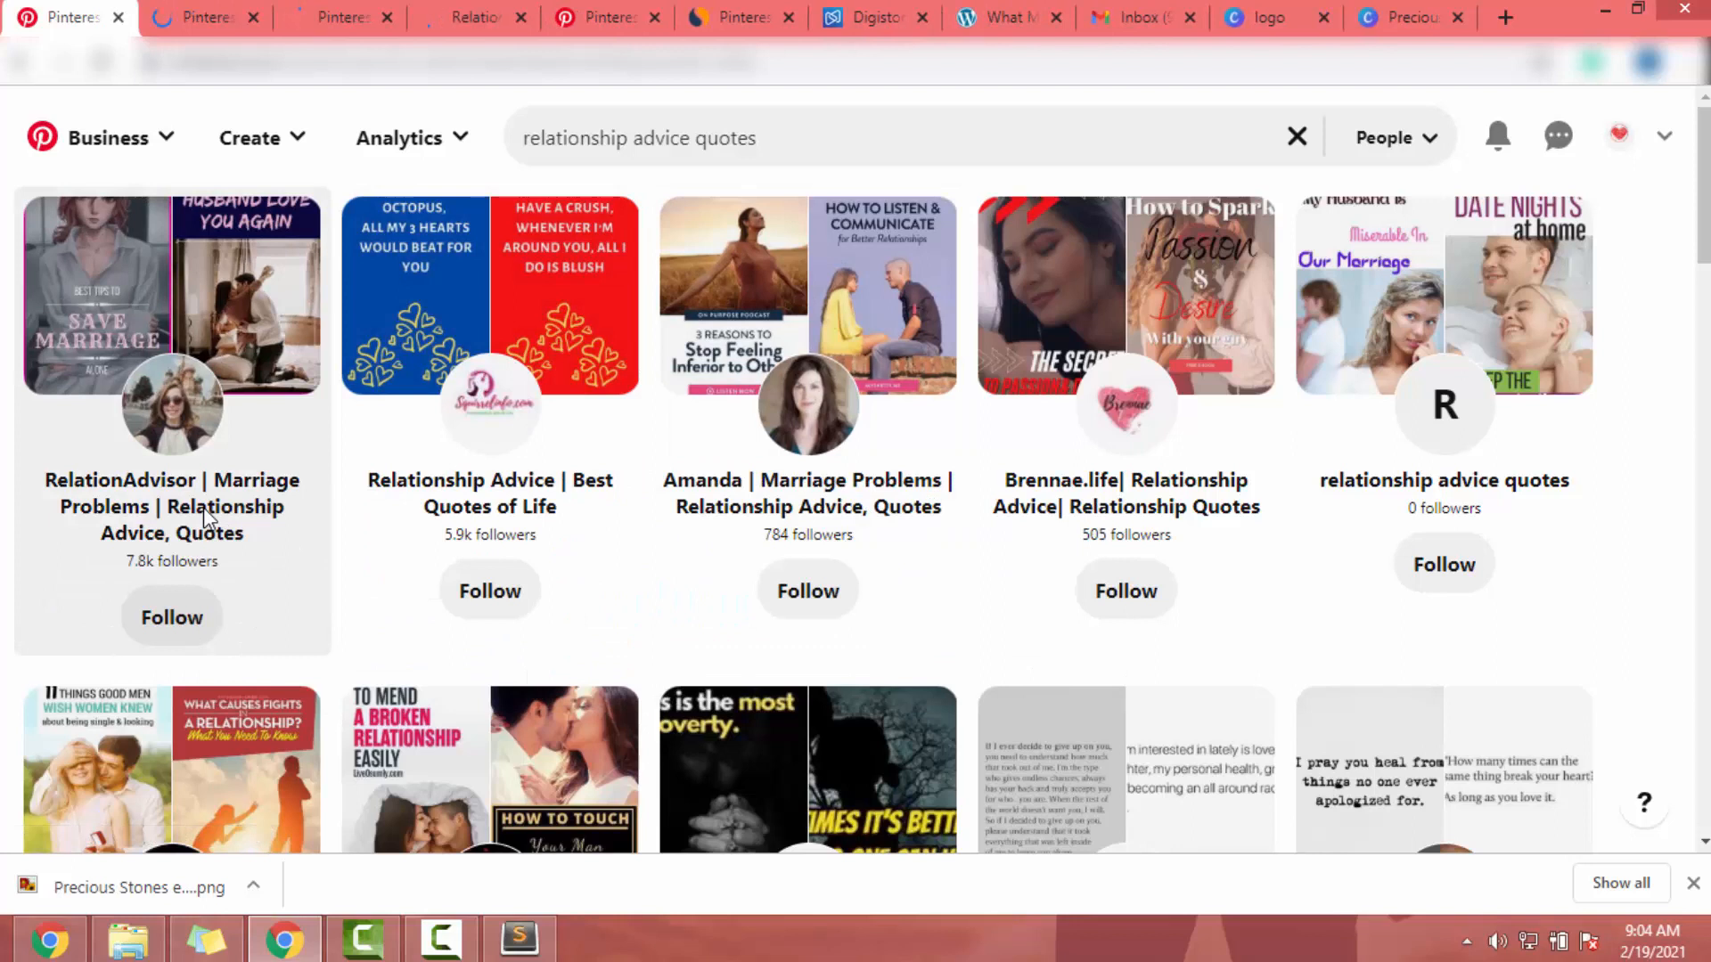
# Read the profile descriptions of the three opened relationship accounts to see how they word them.
pyautogui.hotkey('ctrl', 'Tab')
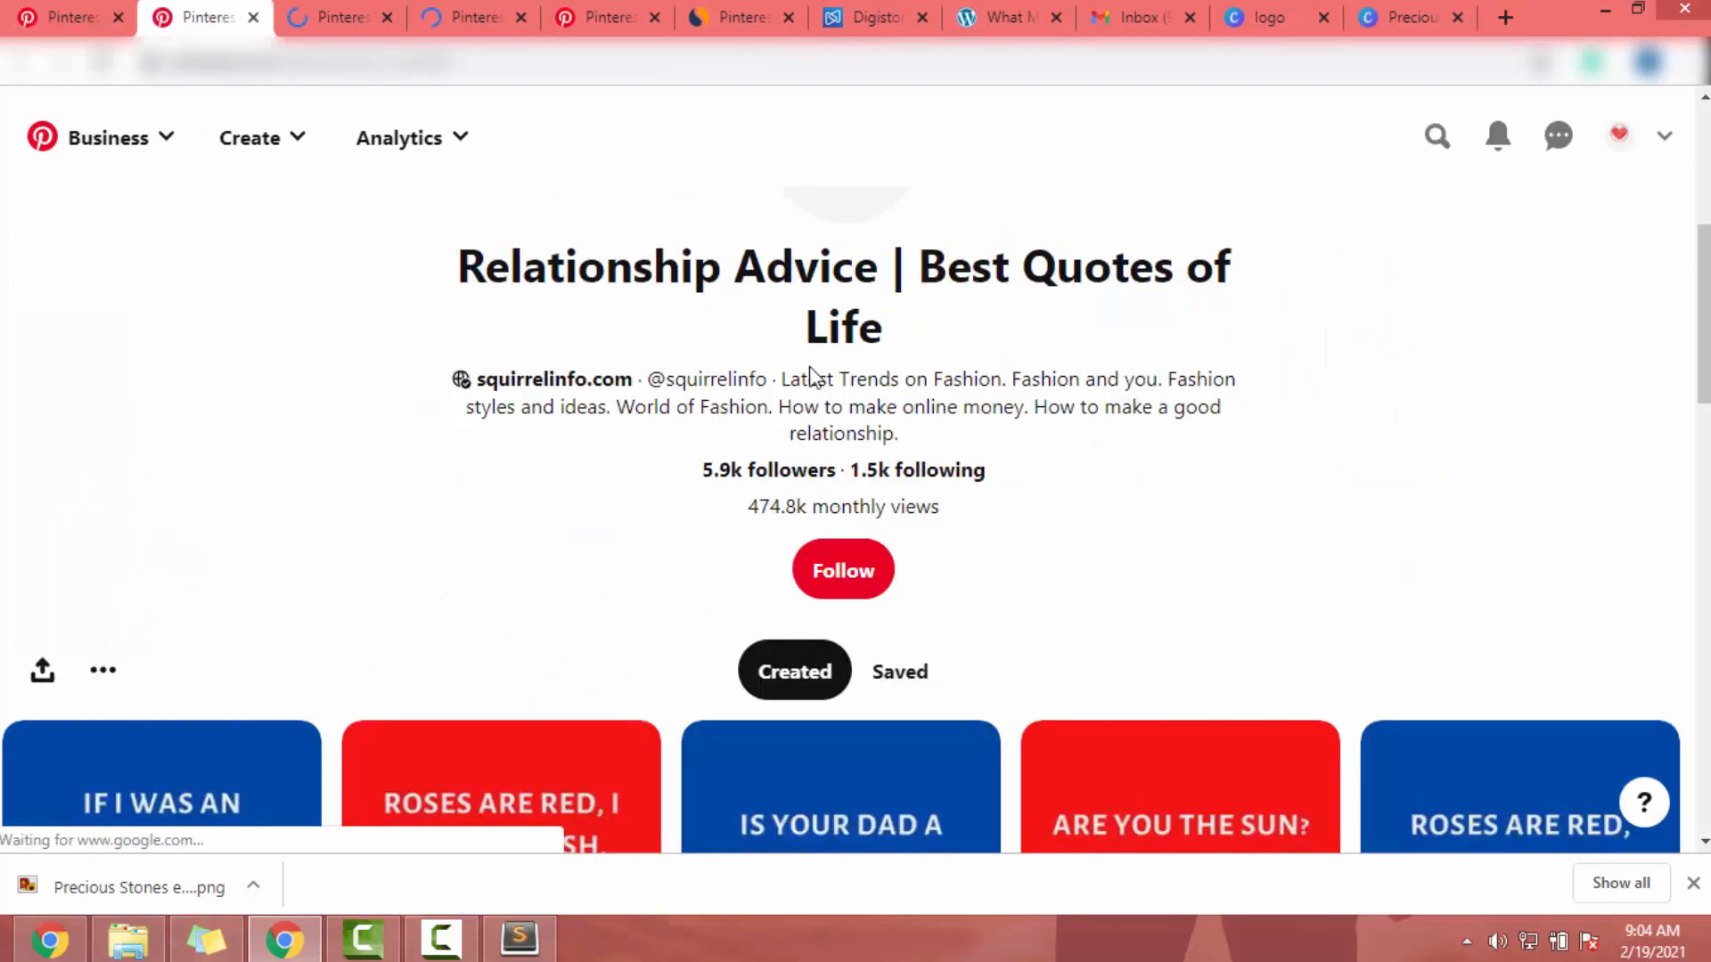
pyautogui.moveTo(775, 389); pyautogui.dragTo(900, 431)
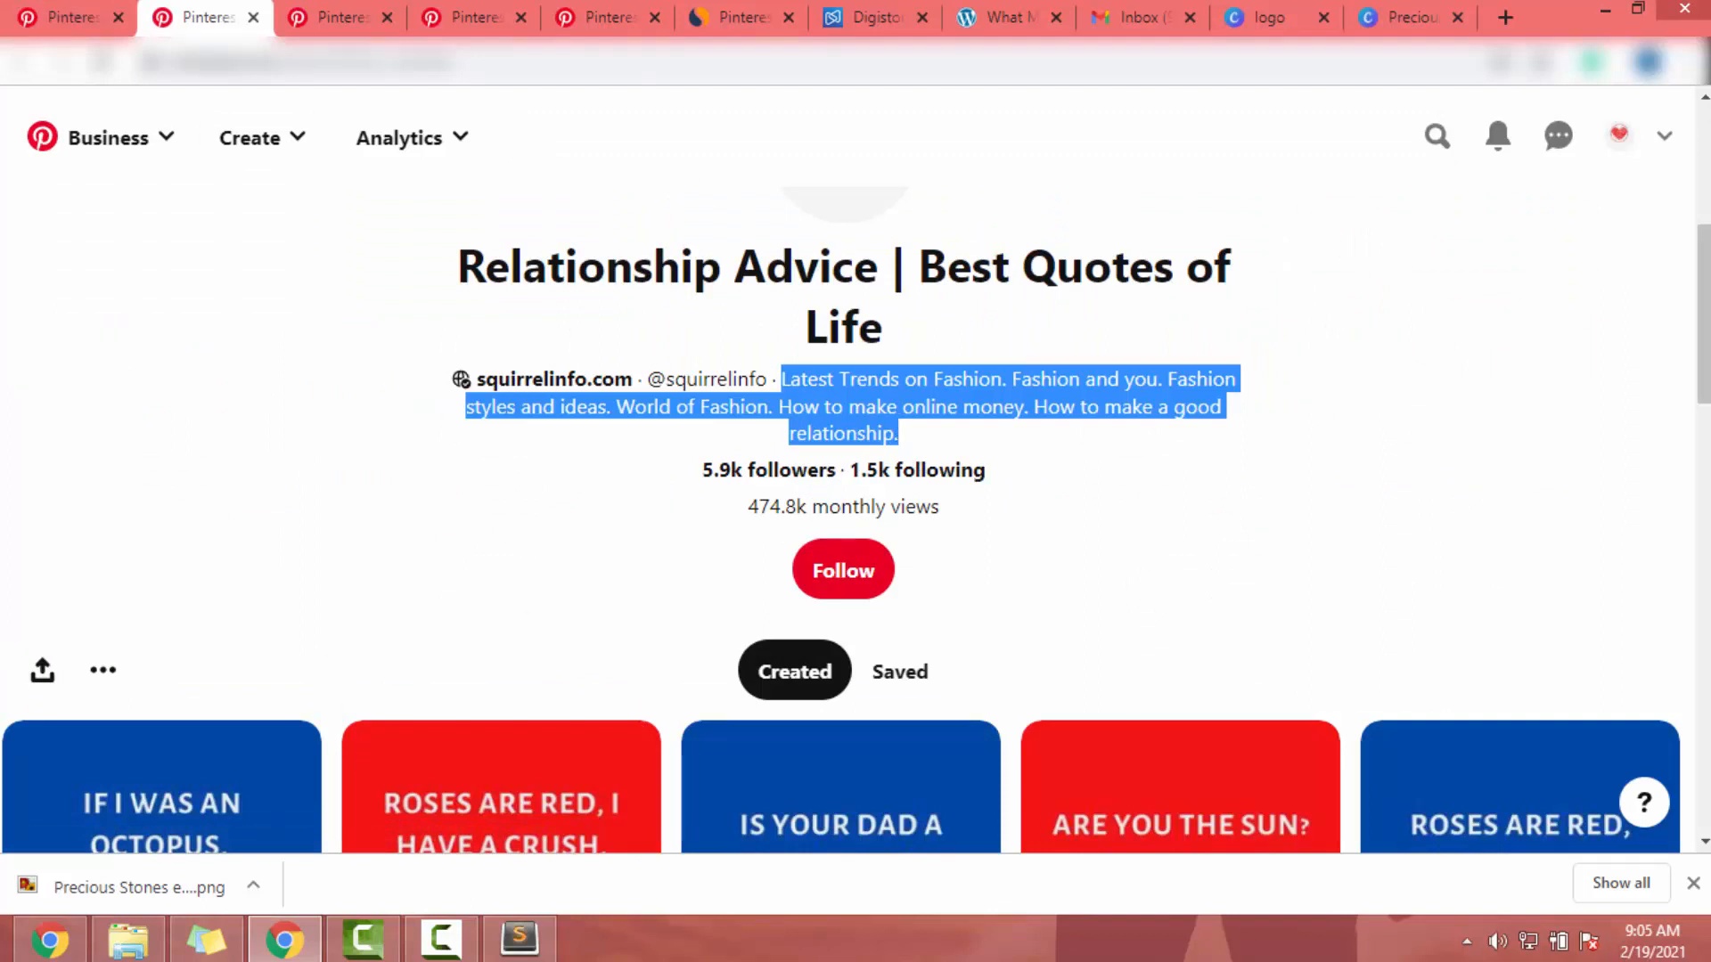
pyautogui.click(379, 5)
pyautogui.scroll(-7, 771, 511)
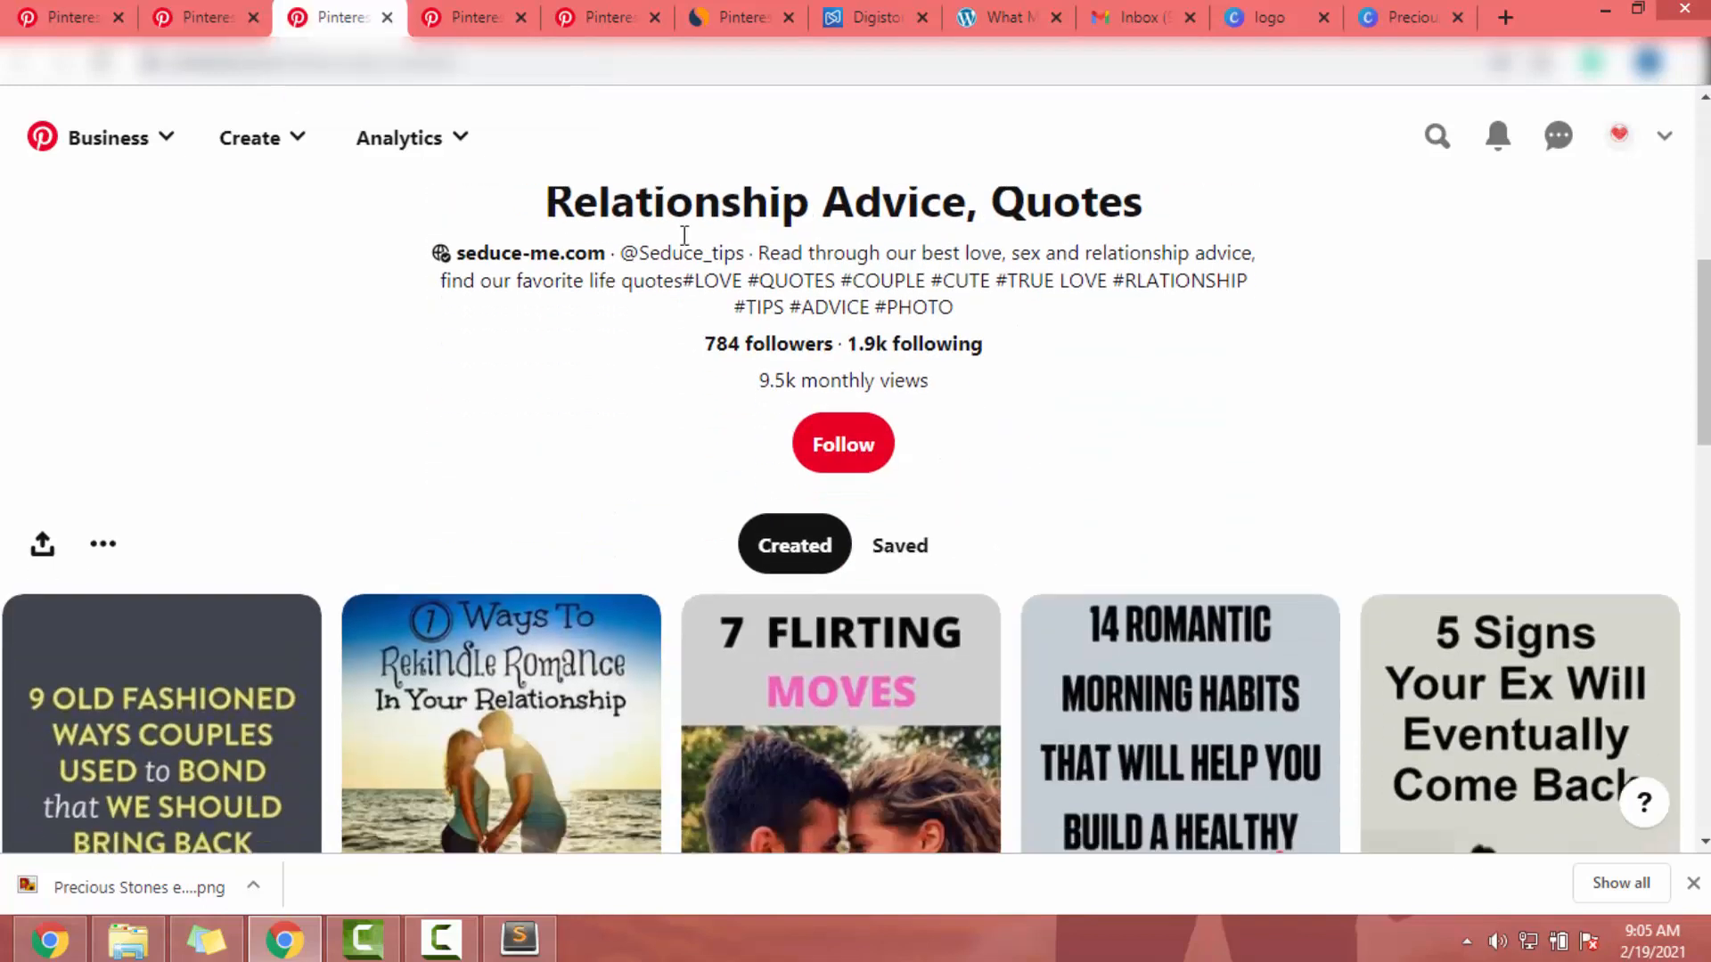
pyautogui.moveTo(975, 307); pyautogui.dragTo(776, 254)
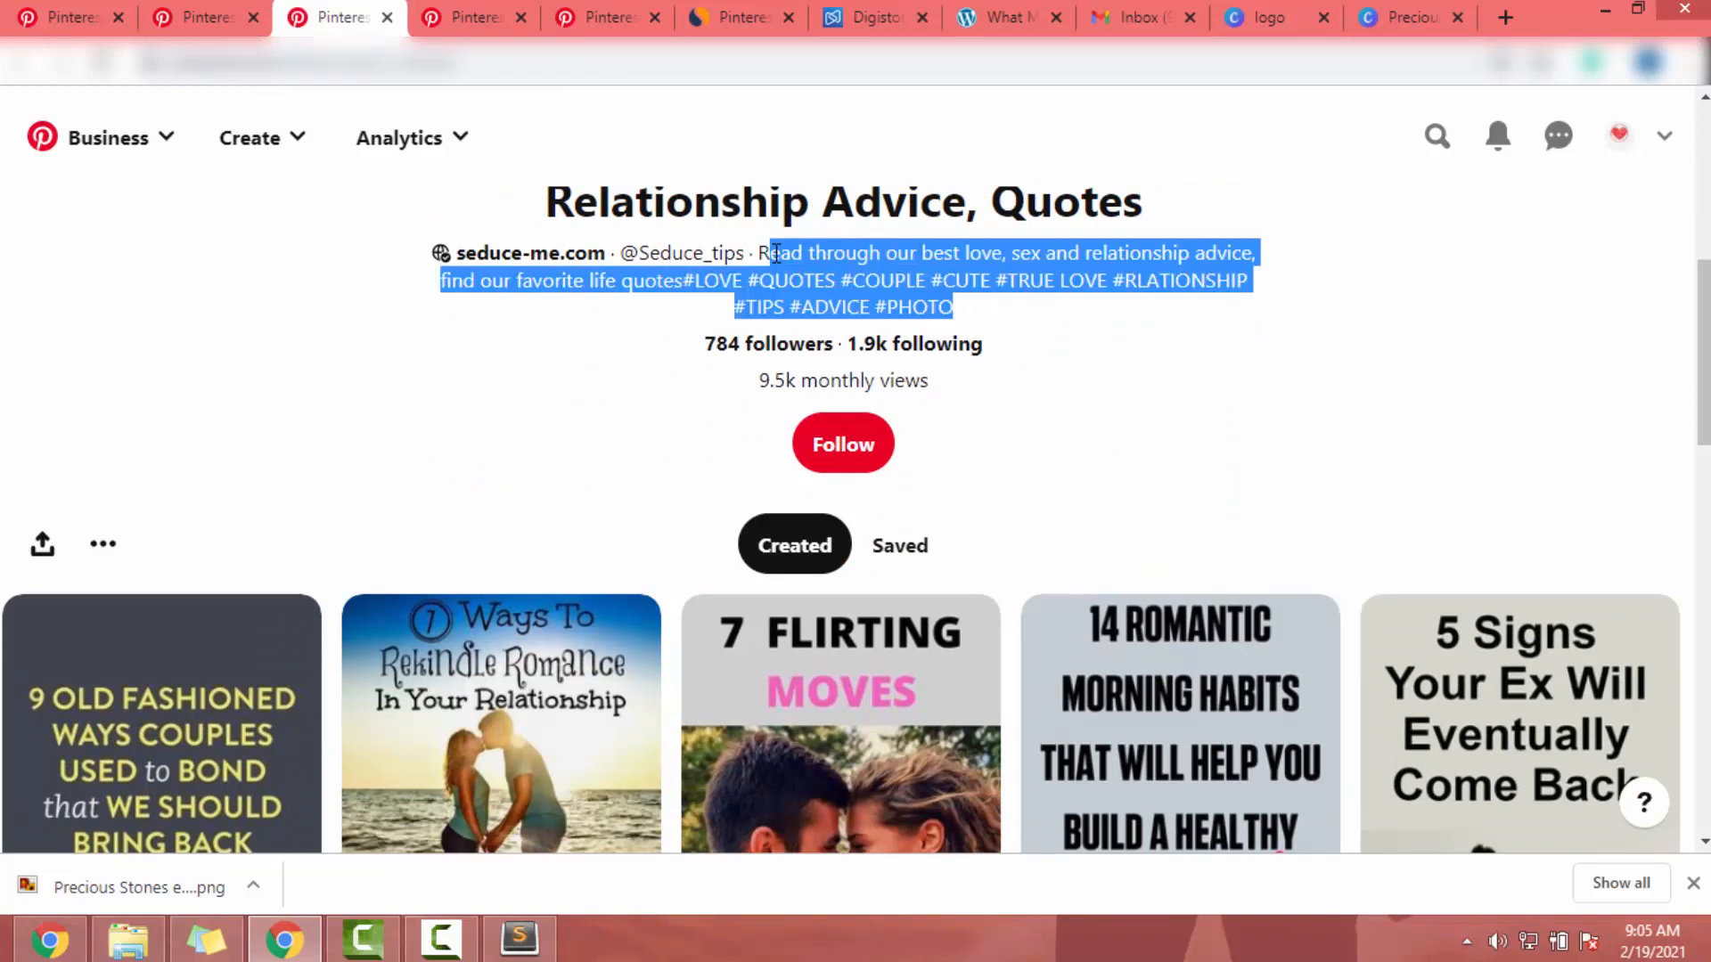
pyautogui.click(756, 235)
pyautogui.click(482, 17)
pyautogui.scroll(-5, 632, 216)
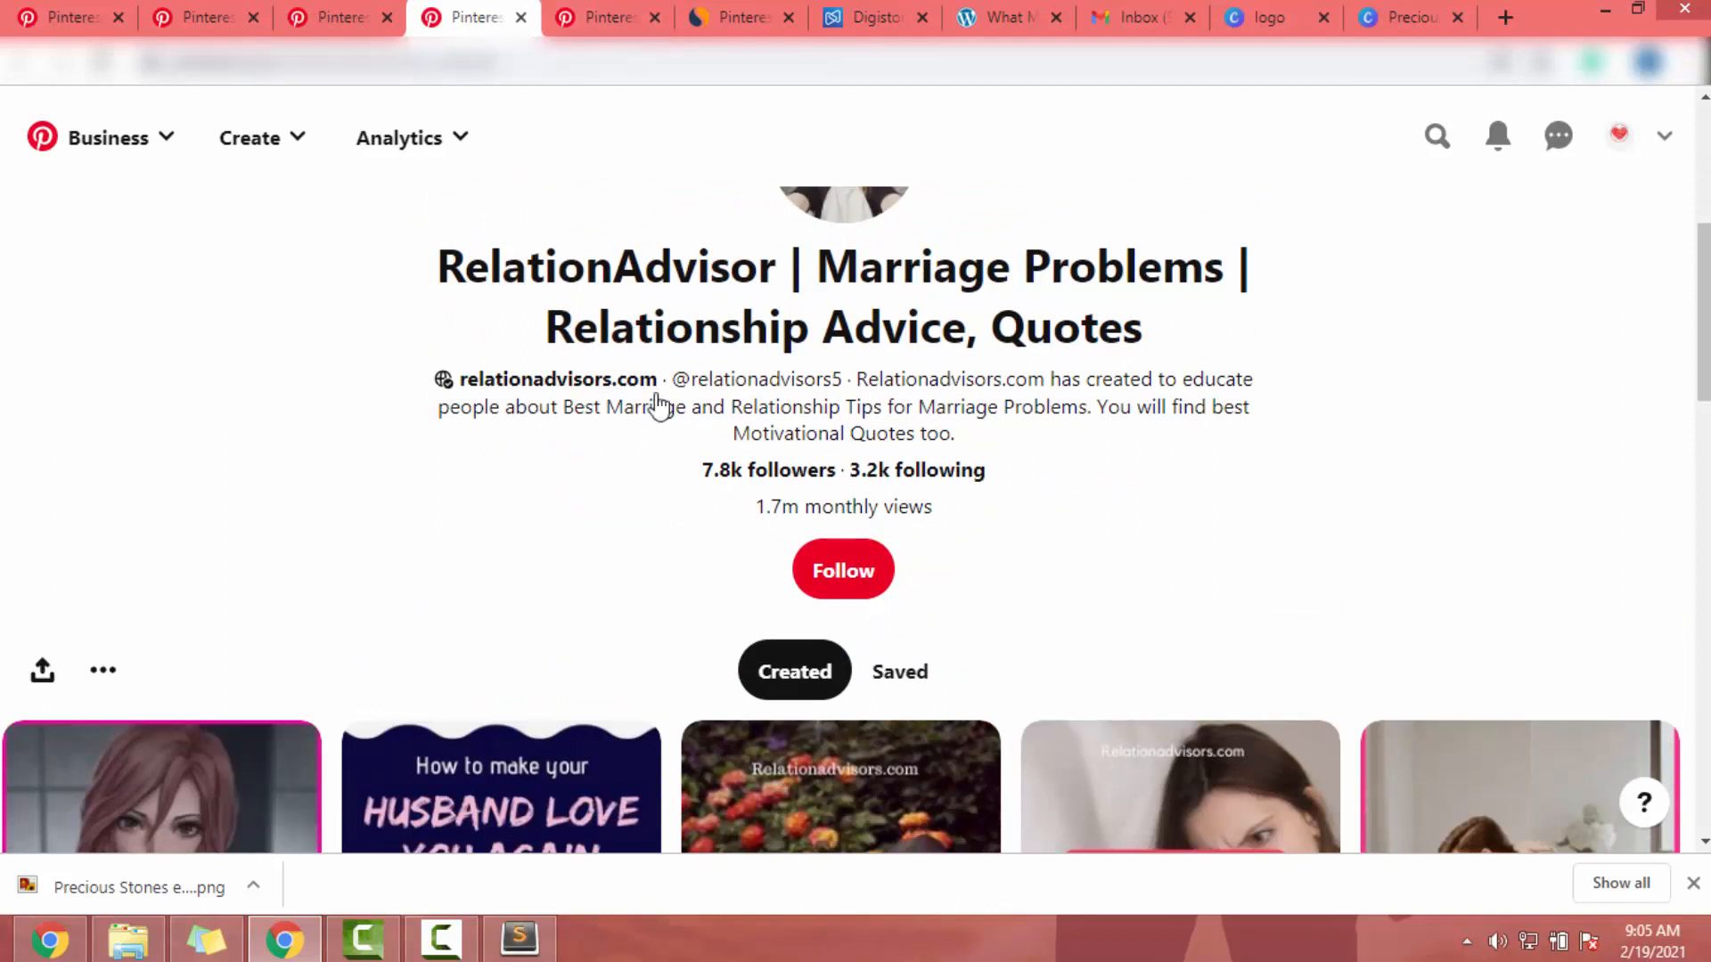
# Re-examine the hashtags used in the seduce-me.com account's profile description.
pyautogui.click(640, 12)
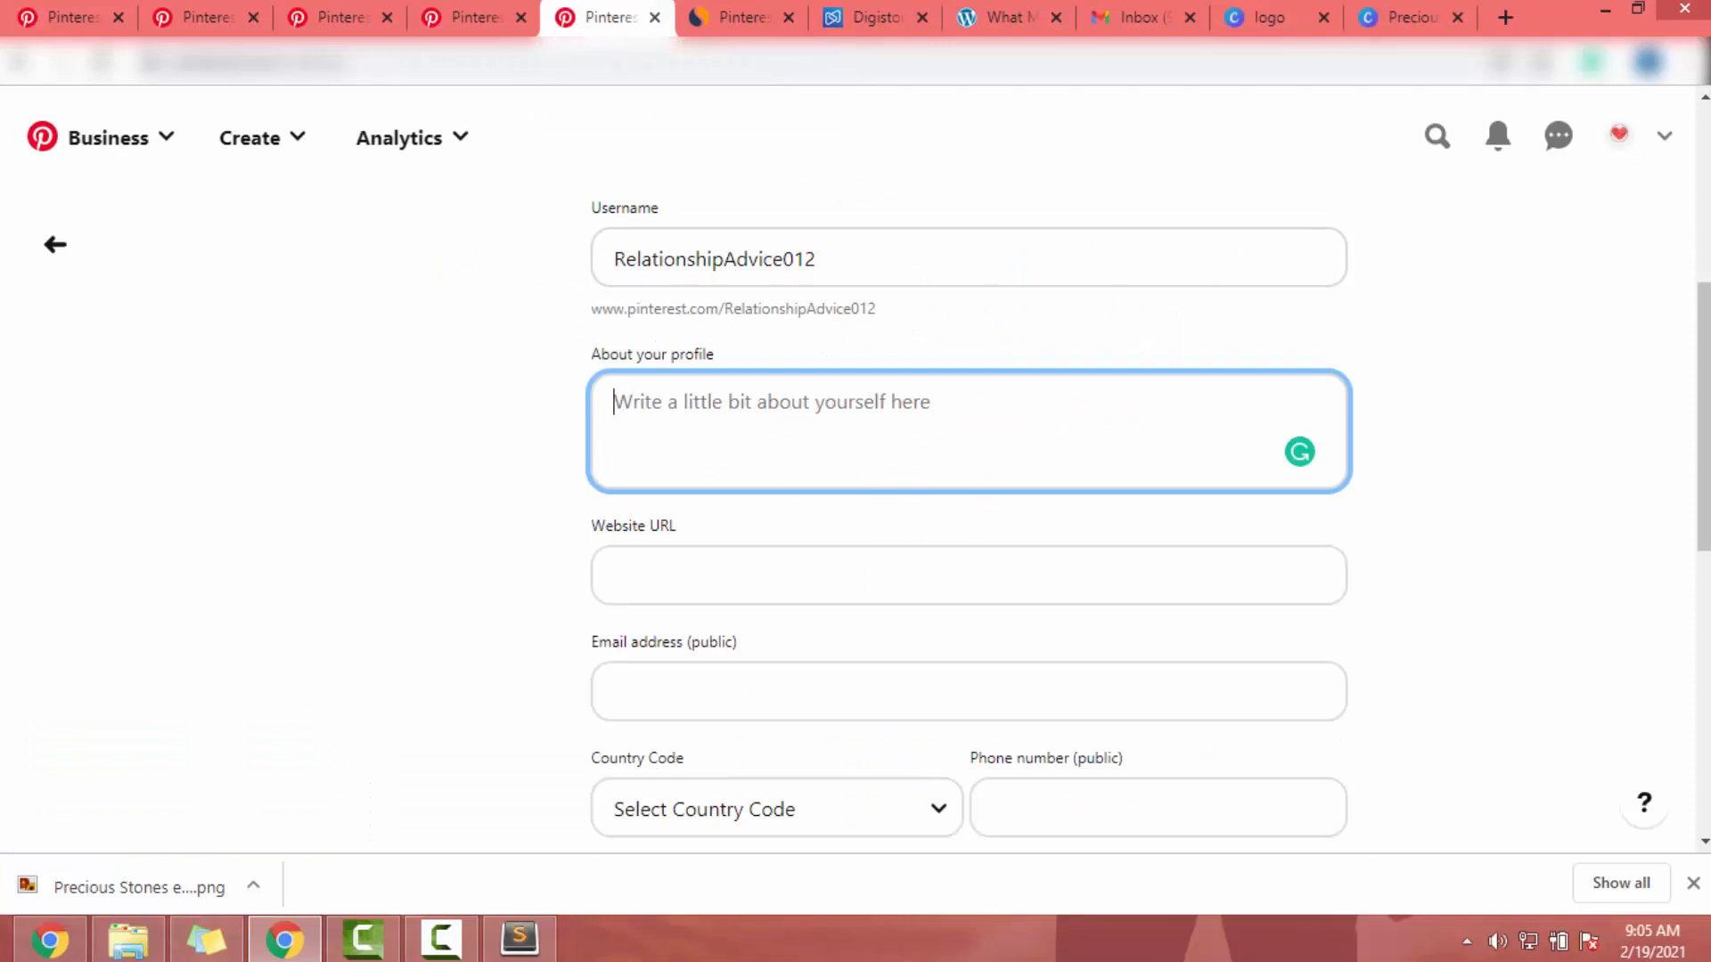
pyautogui.hotkey('alt', 'Tab')
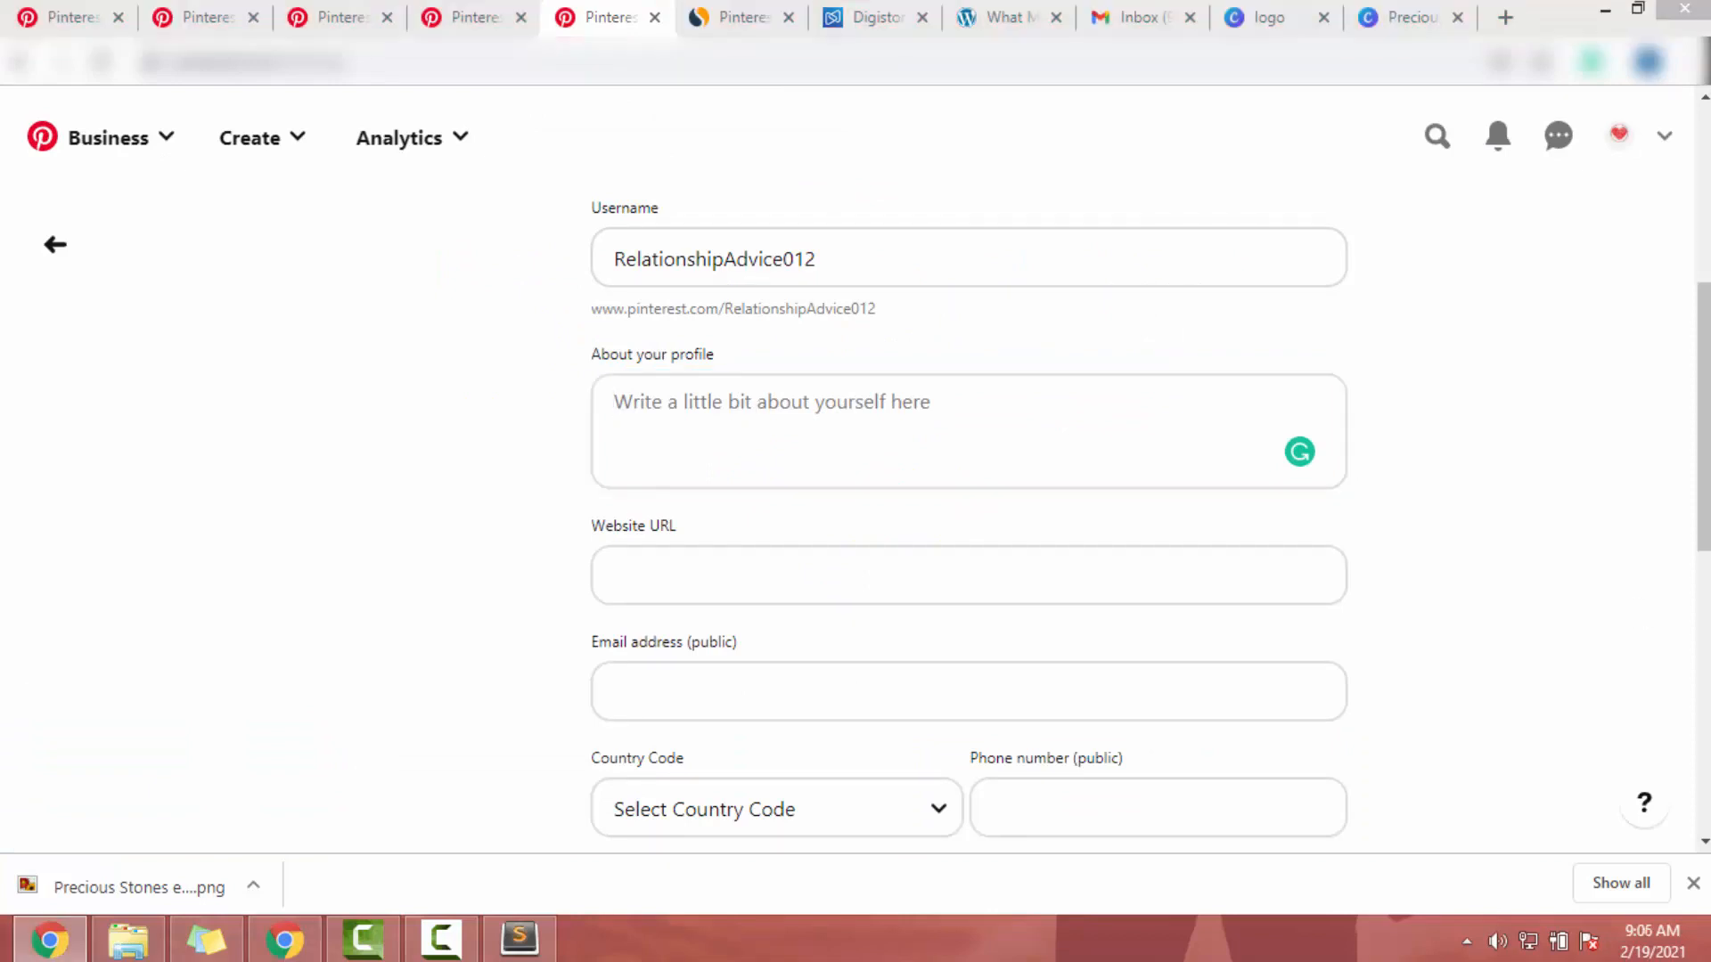
pyautogui.click(303, 11)
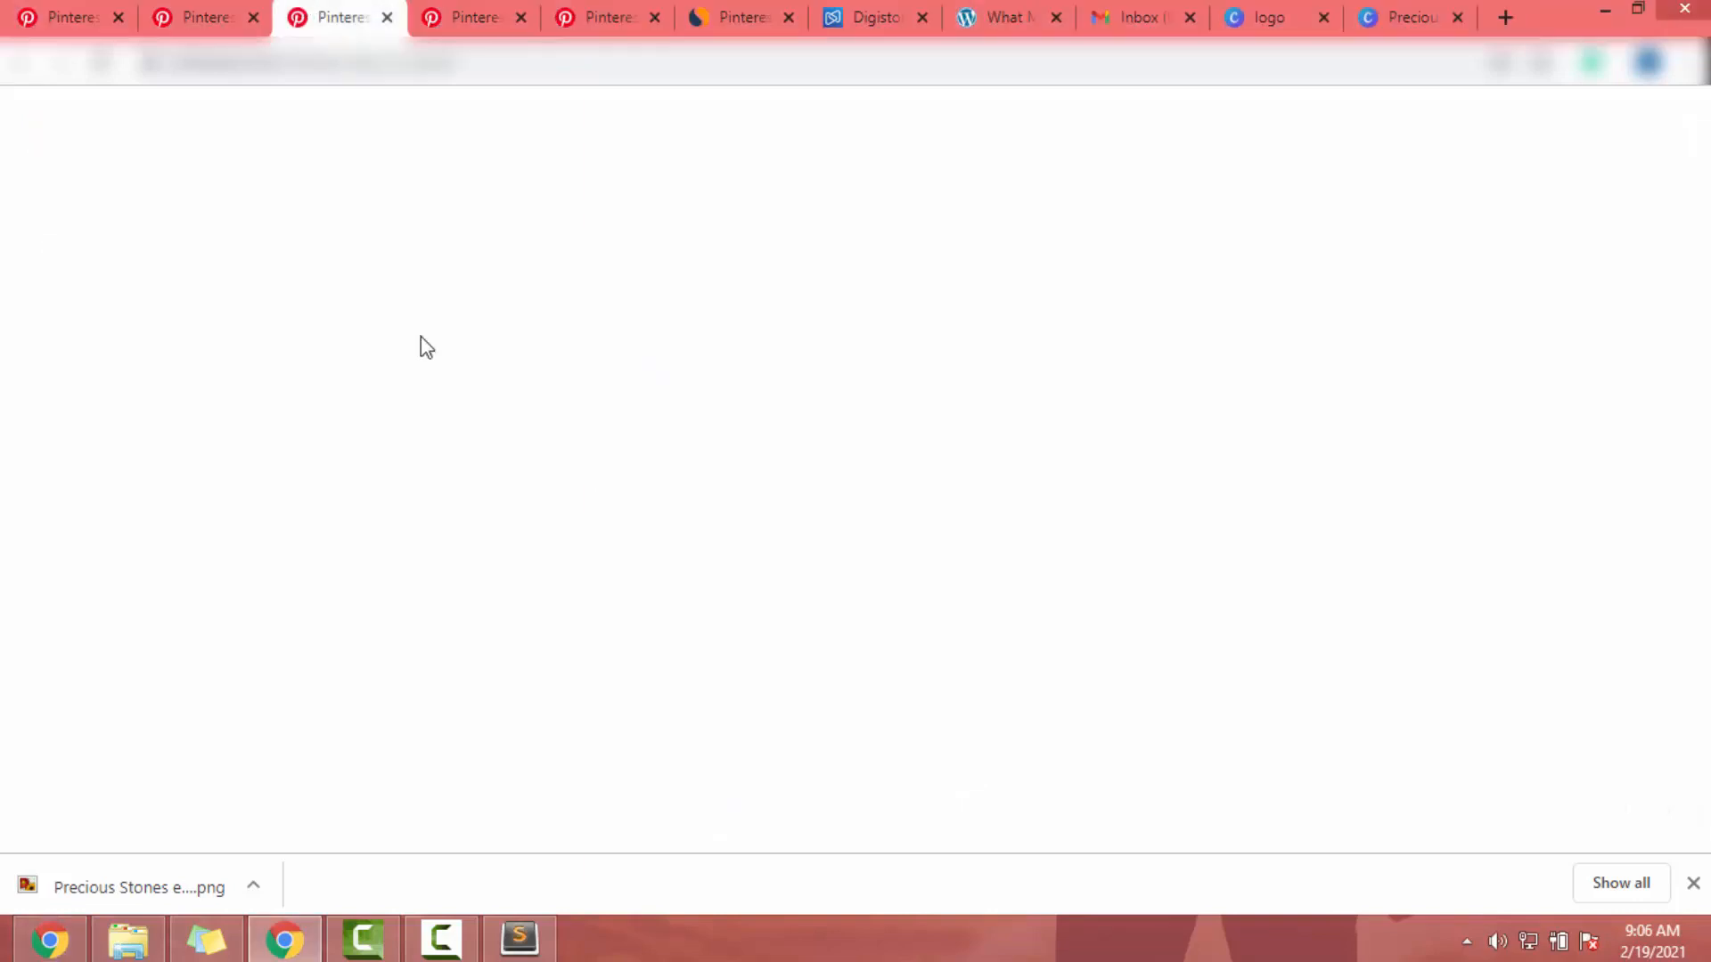
pyautogui.moveTo(954, 308); pyautogui.dragTo(694, 269)
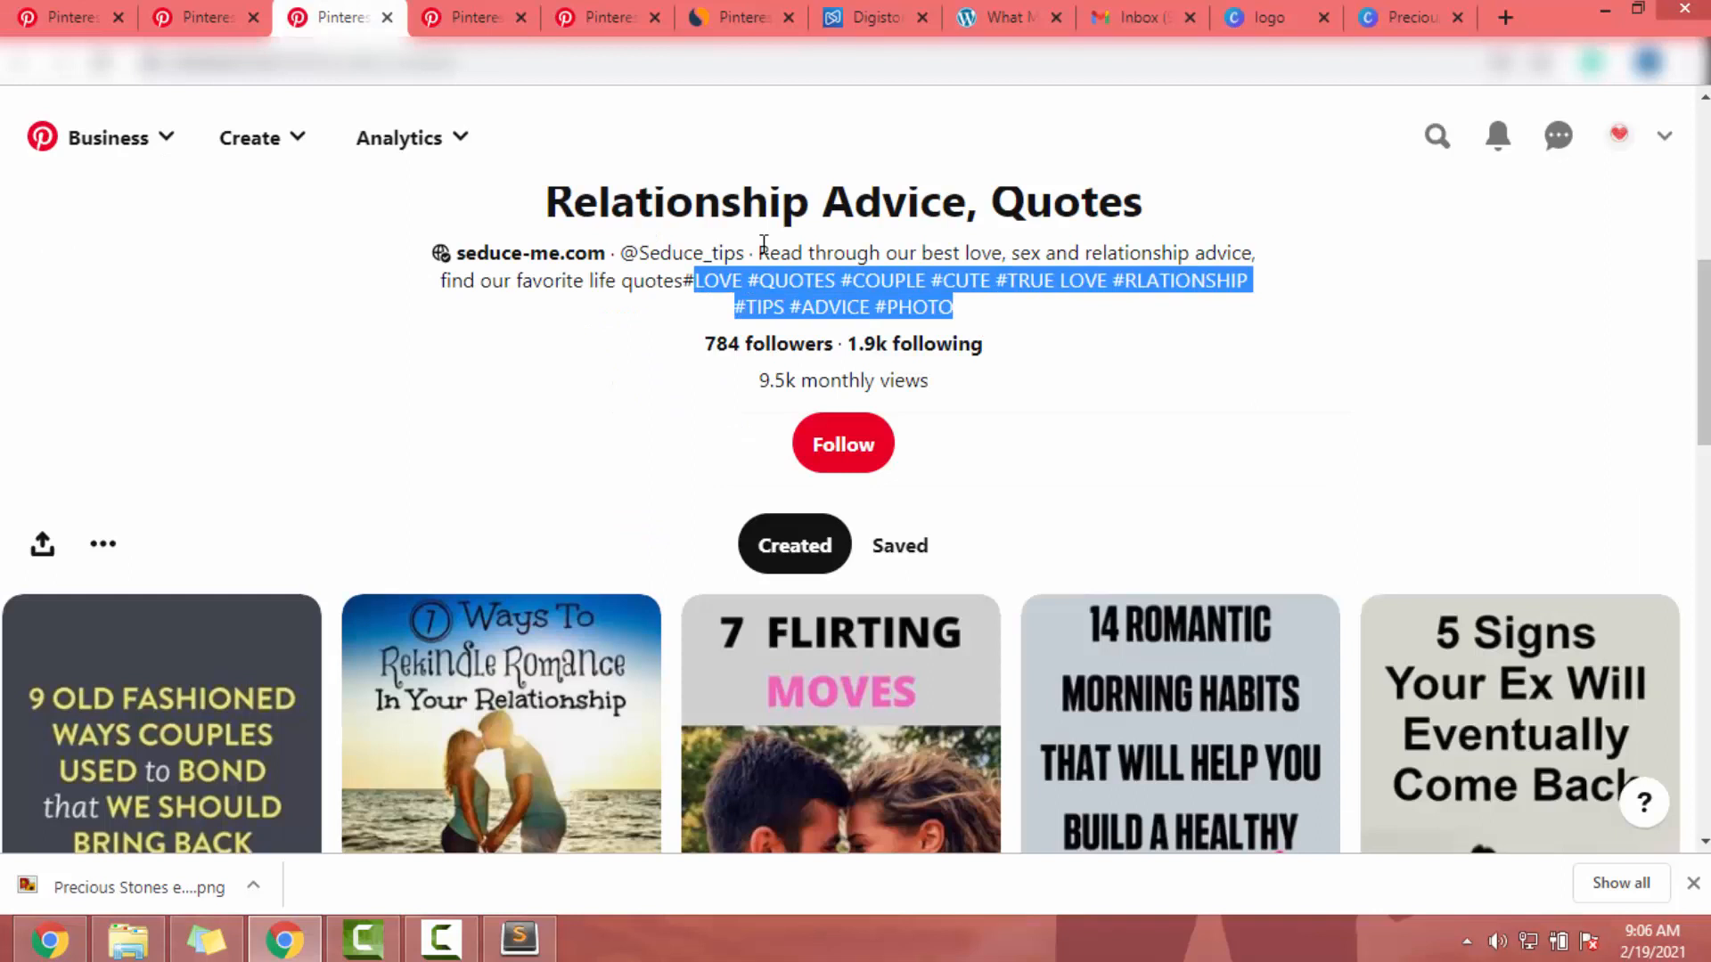
# Set the profile description to "We will share relationship advice and dating tips to improve the quality of your marriage or dating life and build healthy relationships!".
pyautogui.click(617, 18)
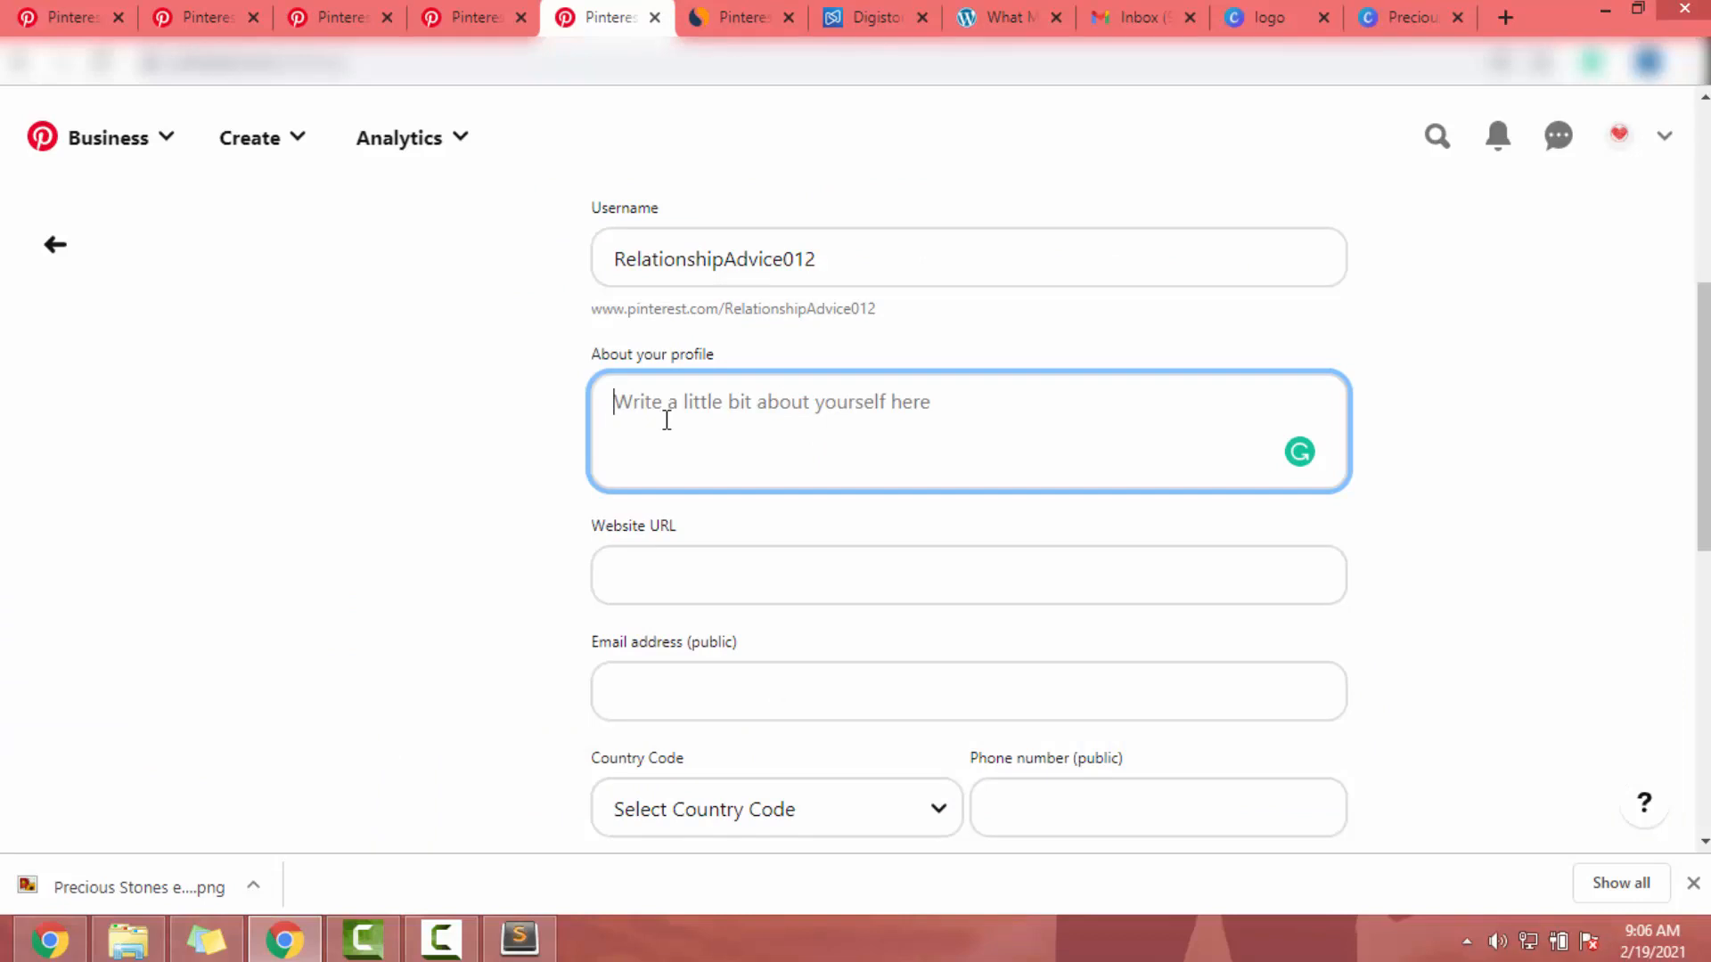
pyautogui.write('We will share relationship advice and dating tips to improve the quality of your Marriage or dating life and build healthy relationships.')
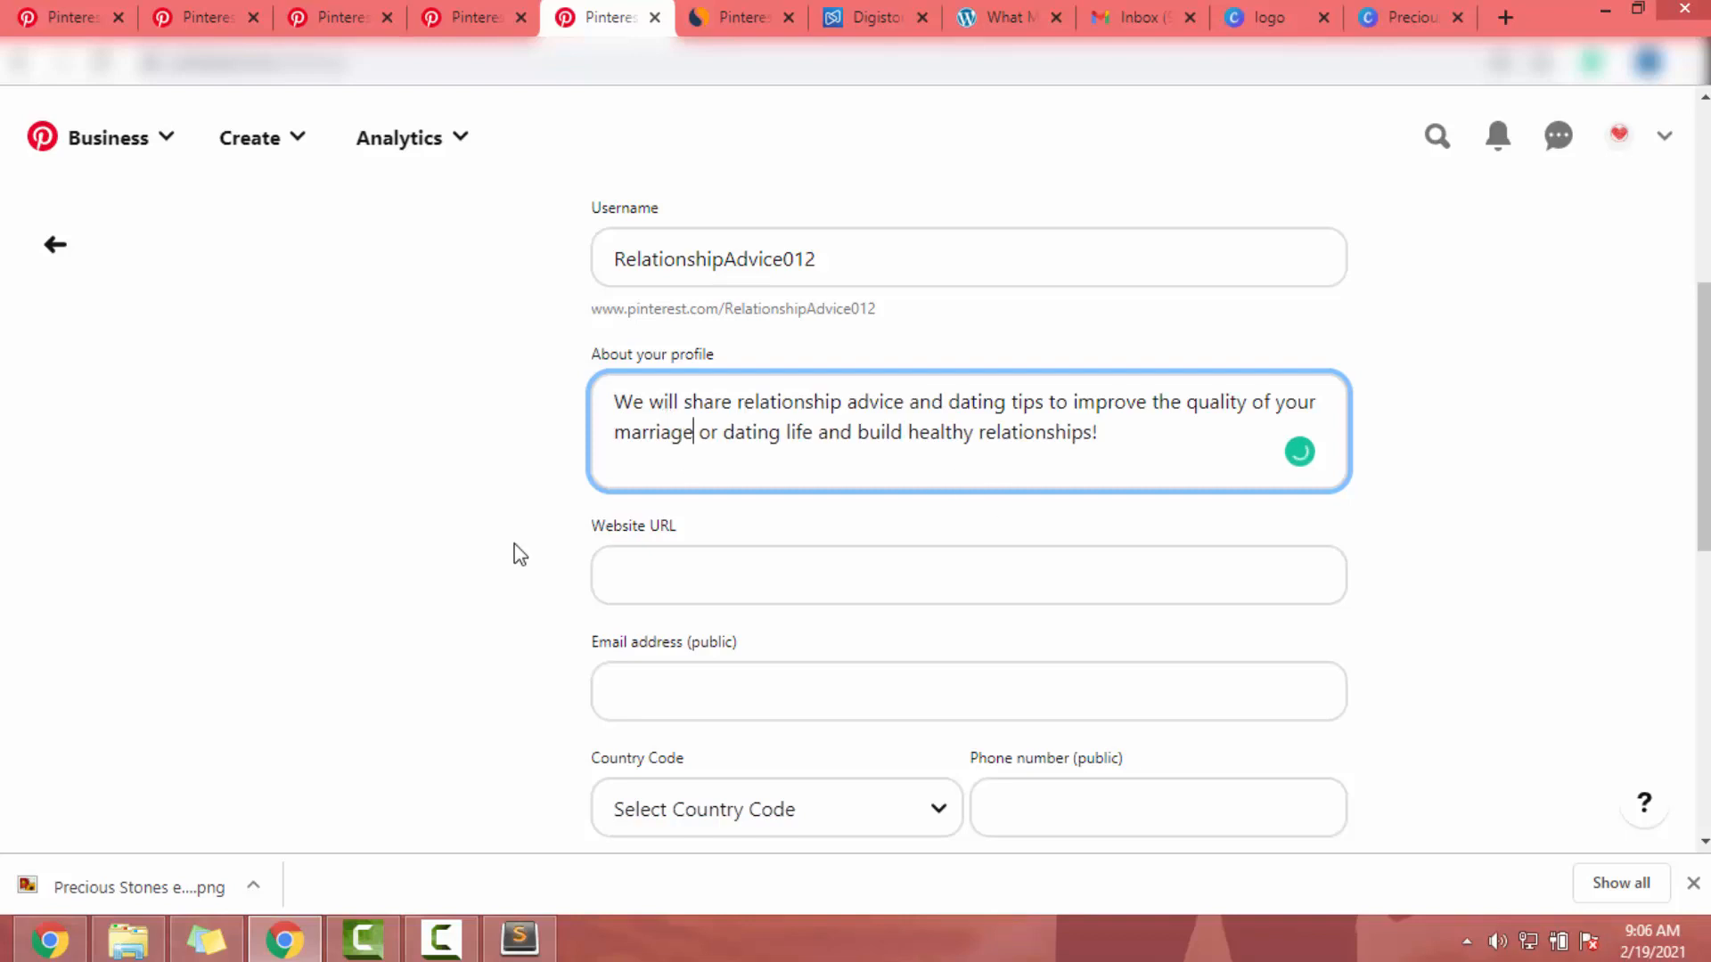
# Save the edited profile with the website, contact and address fields left blank, and view the profile page.
pyautogui.scroll(-1, 691, 538)
pyautogui.click(703, 465)
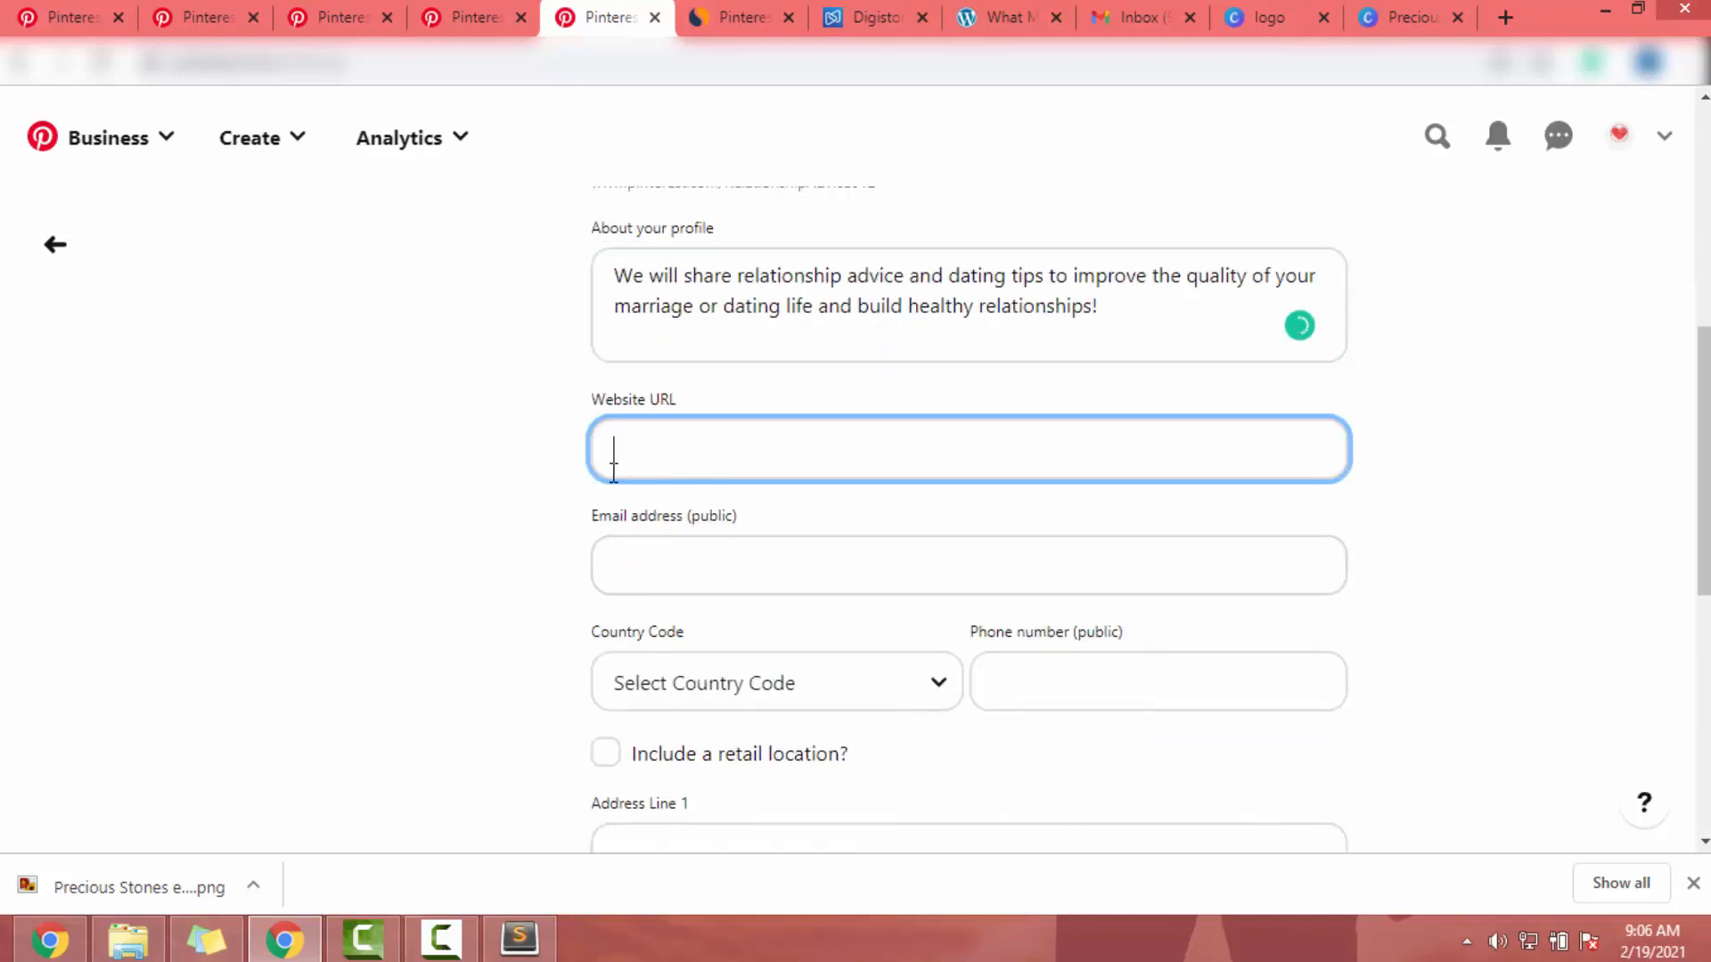
pyautogui.scroll(-3, 1025, 455)
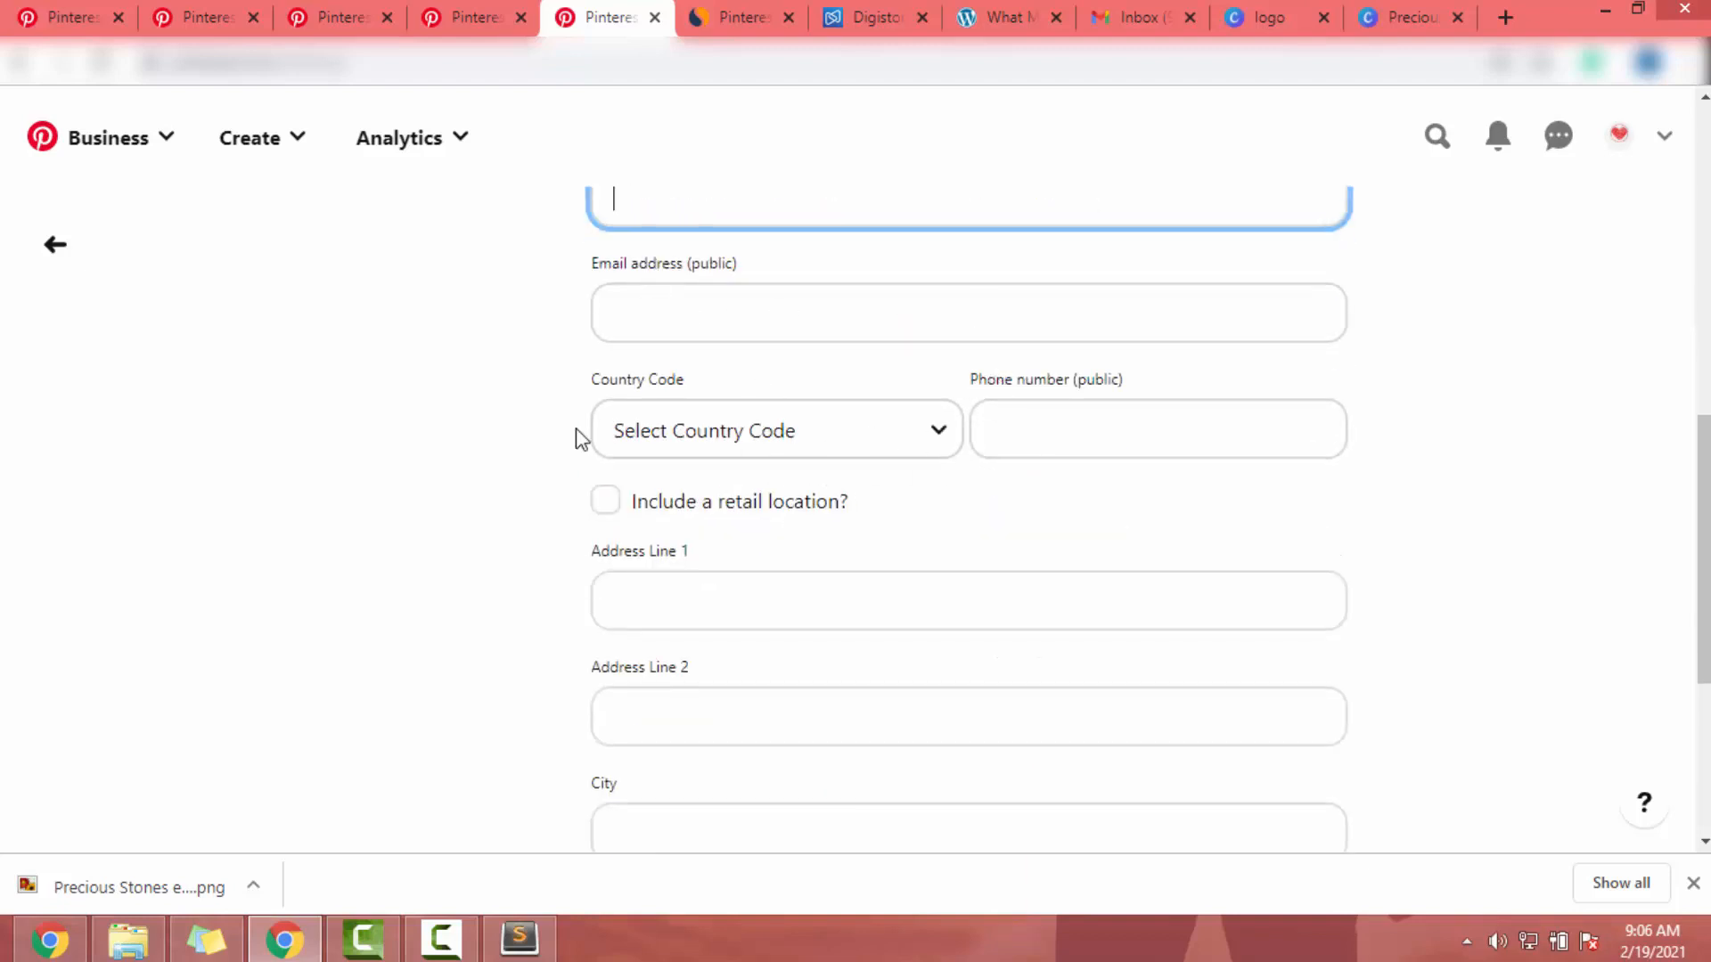
pyautogui.scroll(-4, 755, 450)
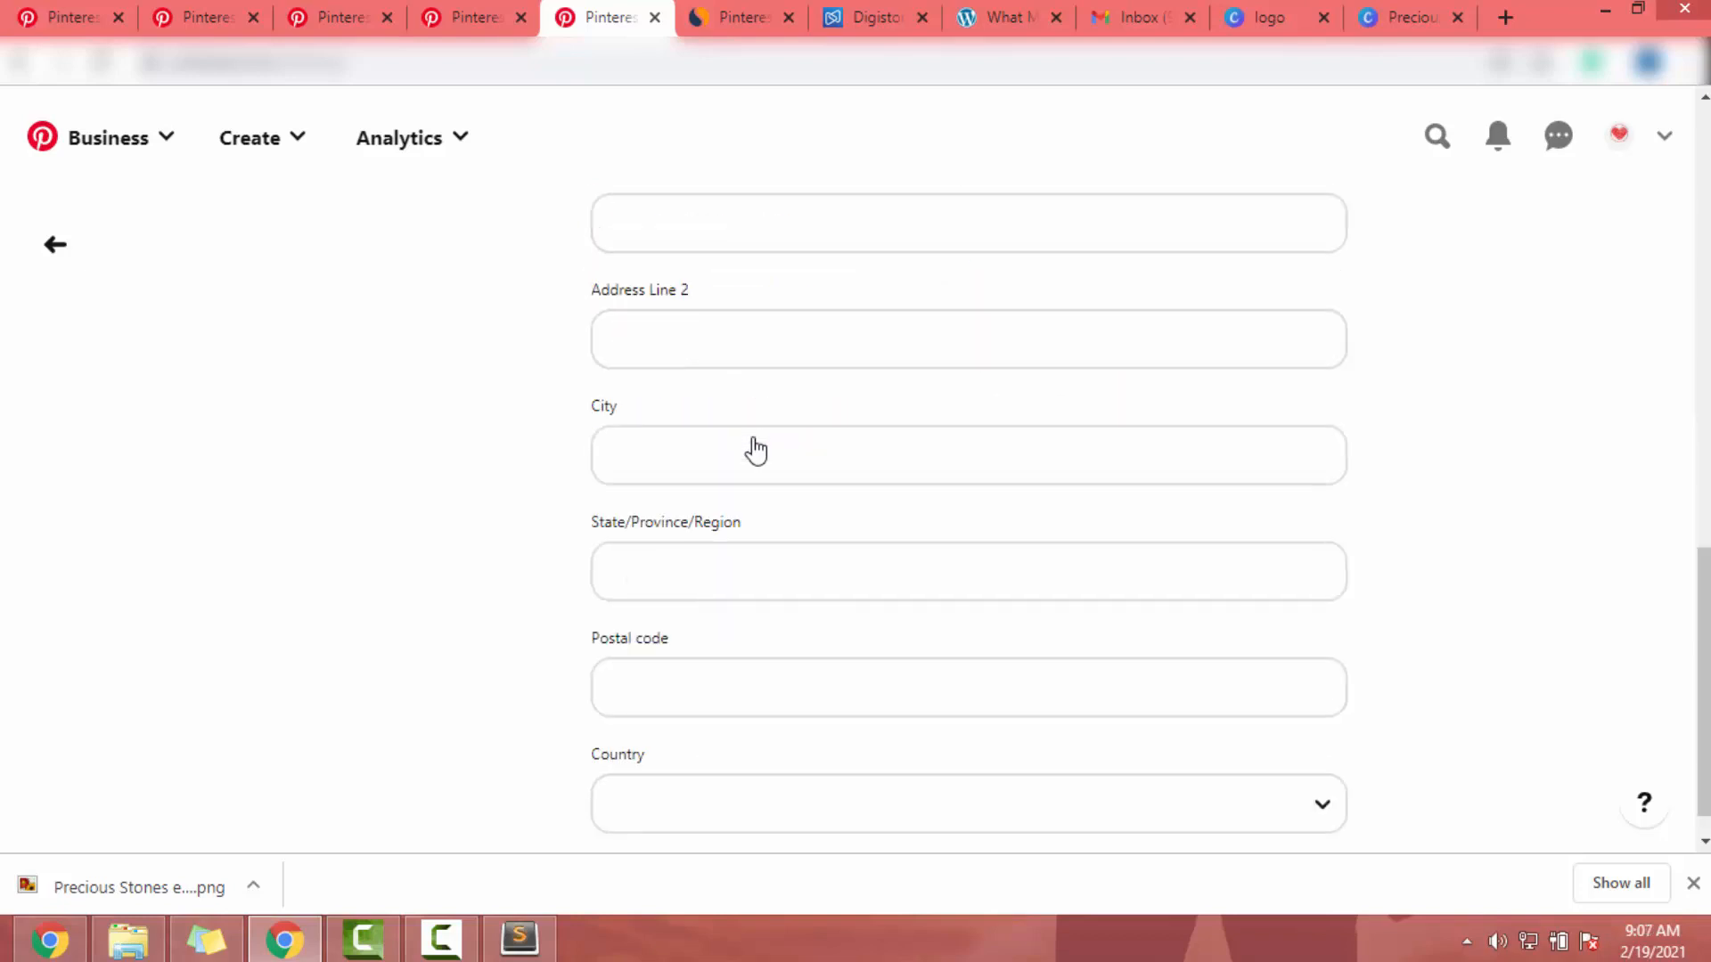
pyautogui.scroll(15, 752, 447)
pyautogui.click(1337, 335)
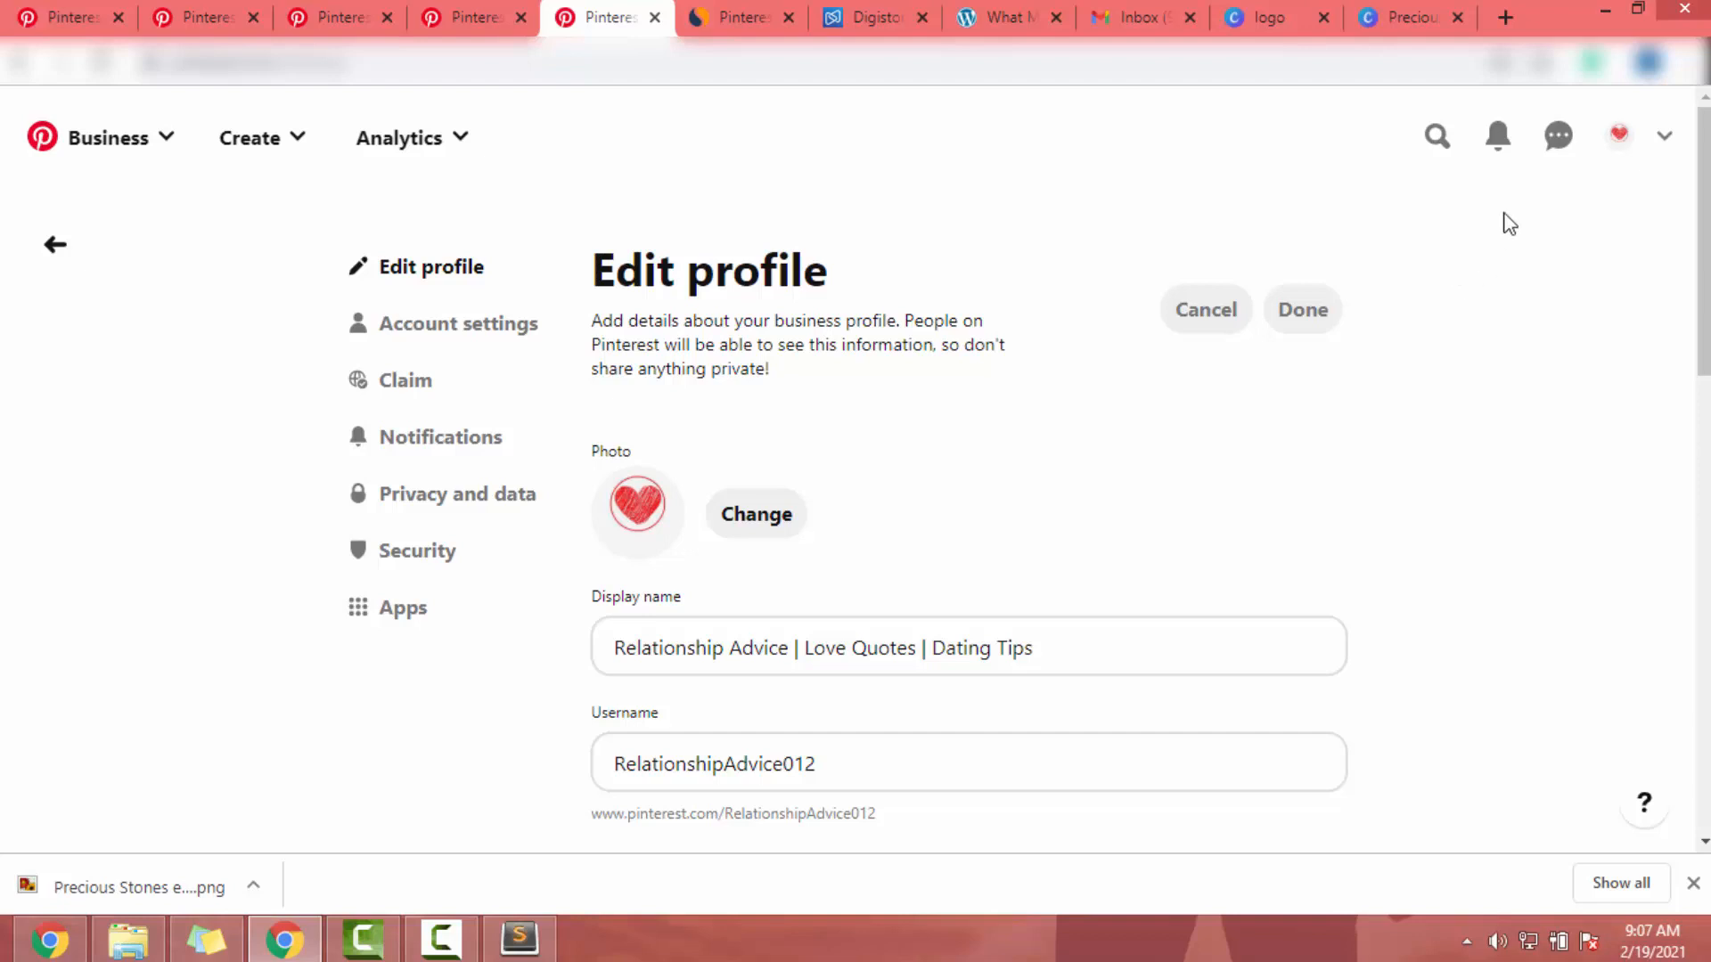
pyautogui.click(1620, 137)
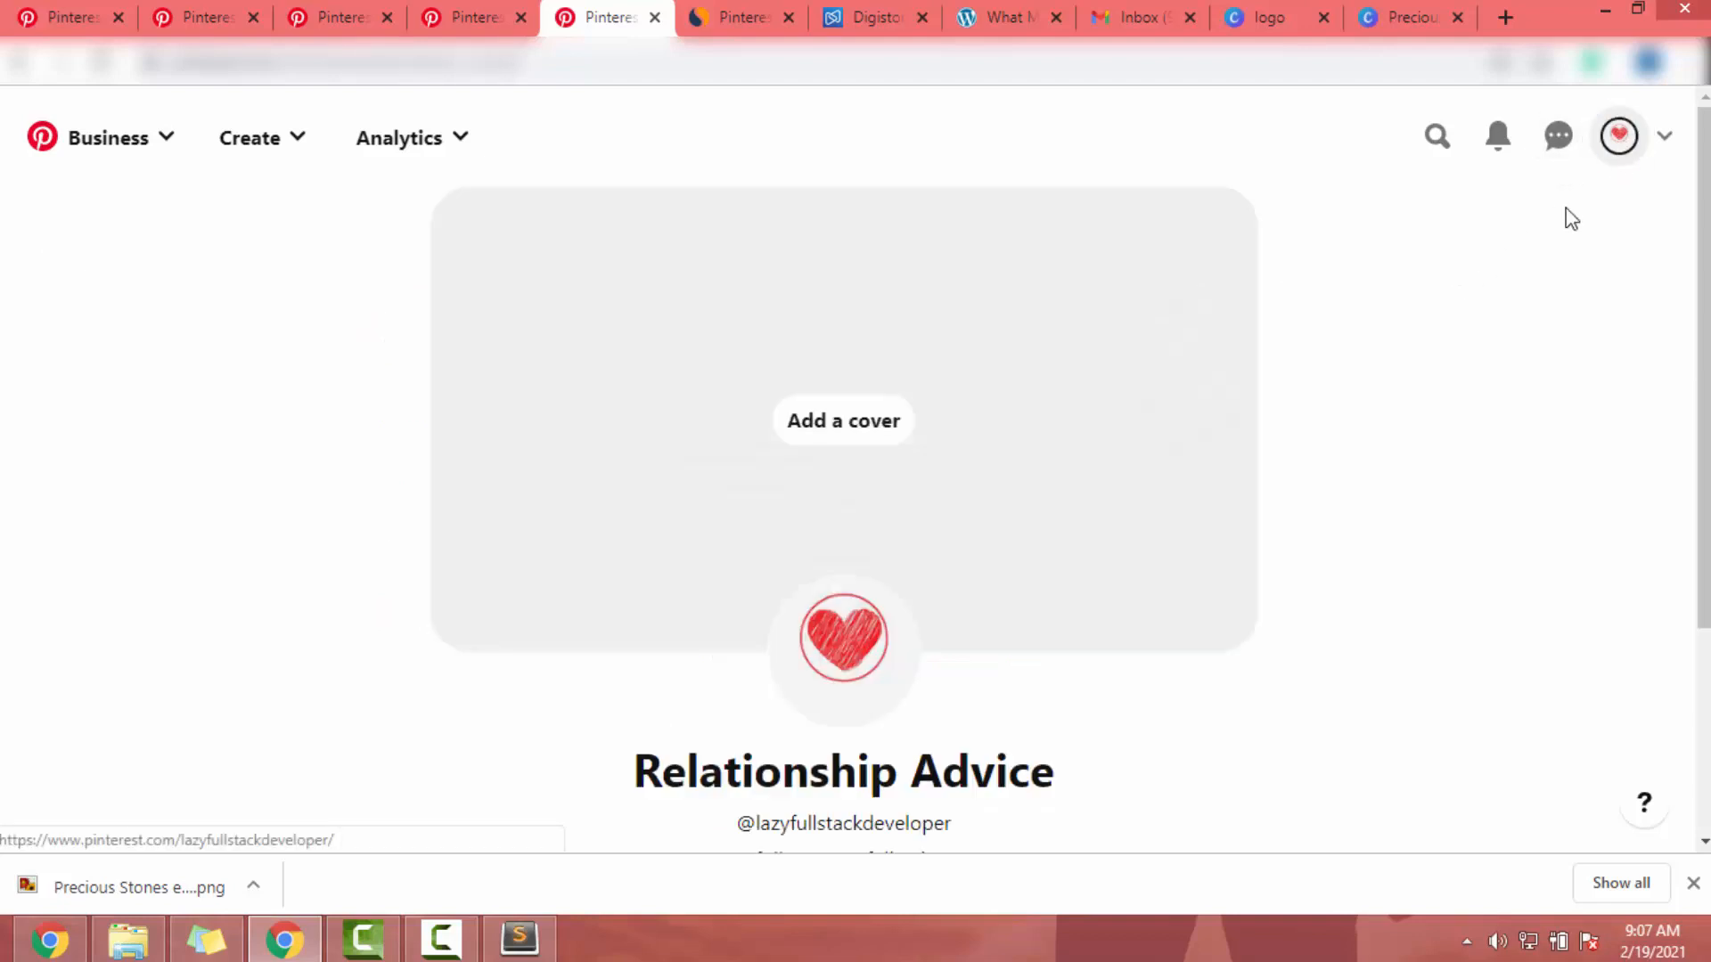
pyautogui.scroll(-4, 1108, 412)
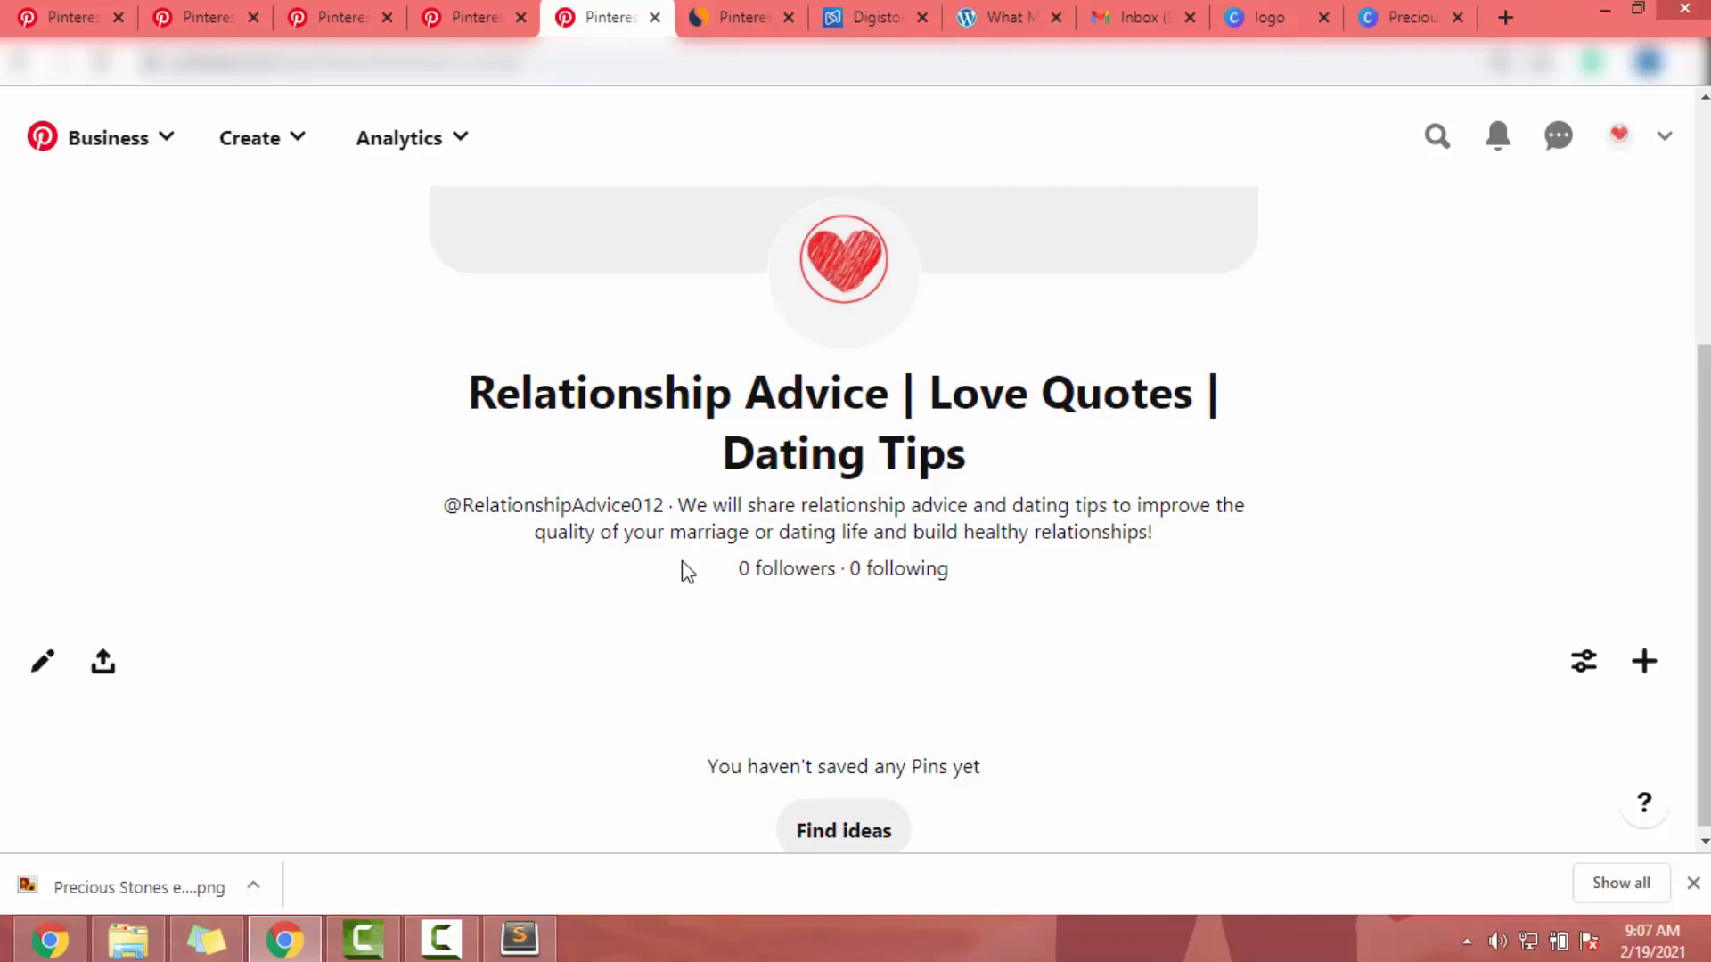
# Look through the saved boards of the RelationAdvisor account and how they are named.
pyautogui.click(472, 7)
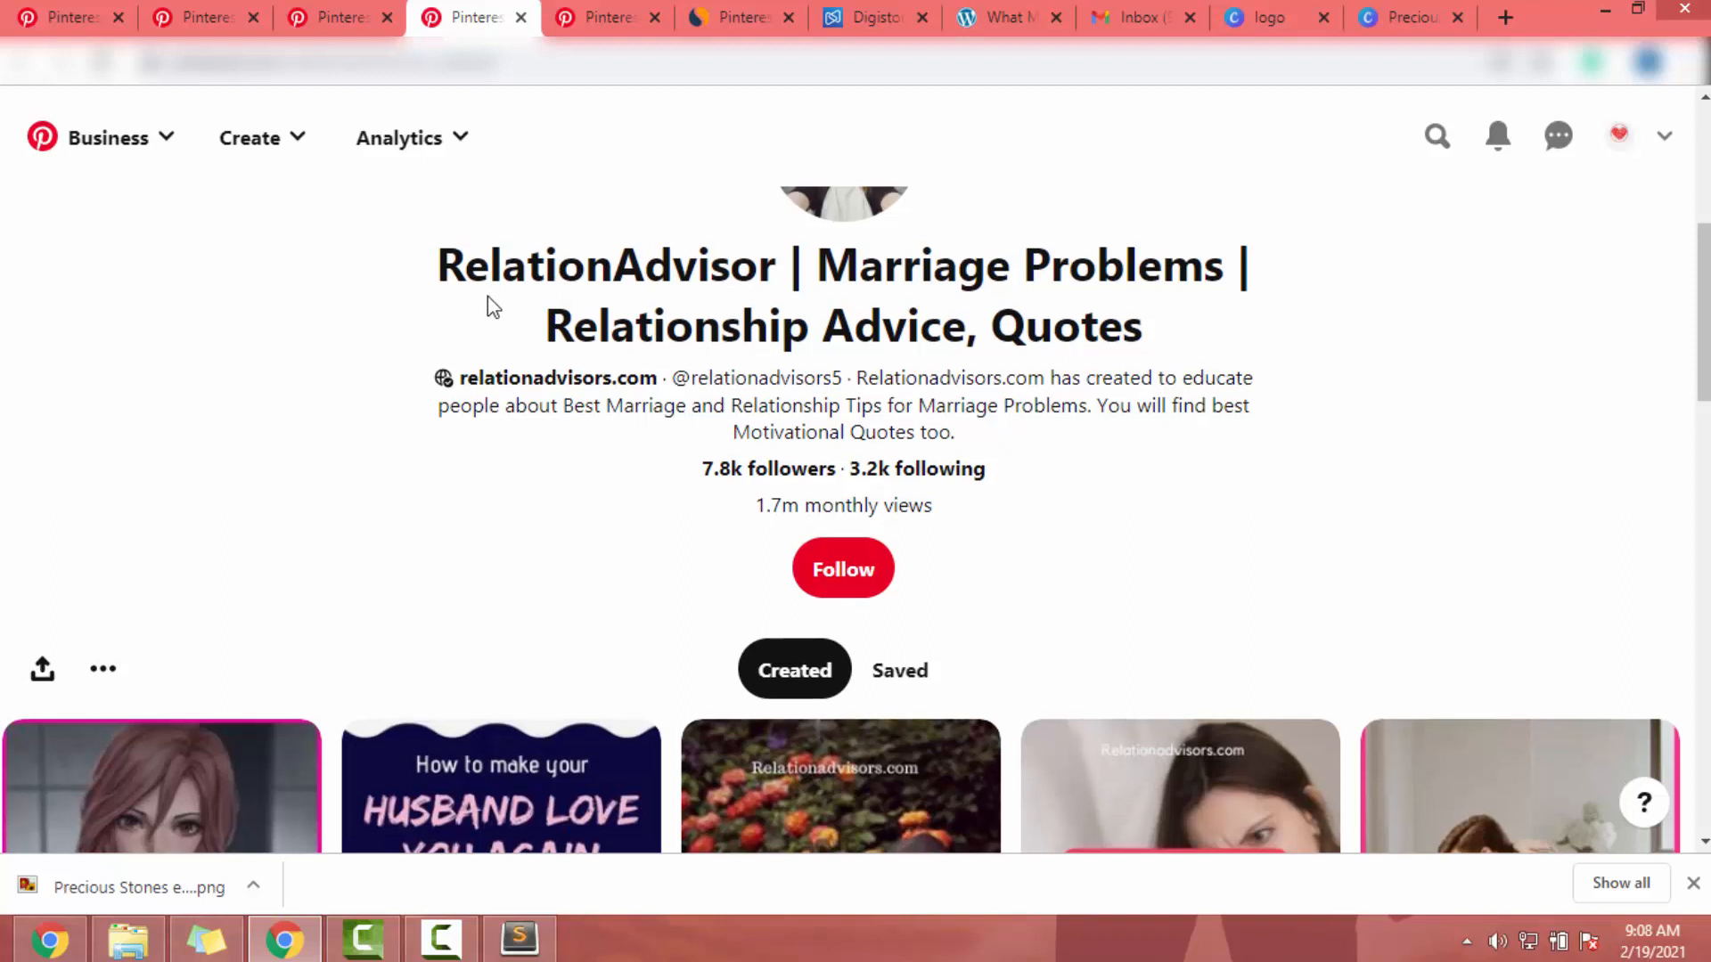
pyautogui.scroll(-3, 489, 296)
pyautogui.click(900, 419)
pyautogui.scroll(-10, 912, 430)
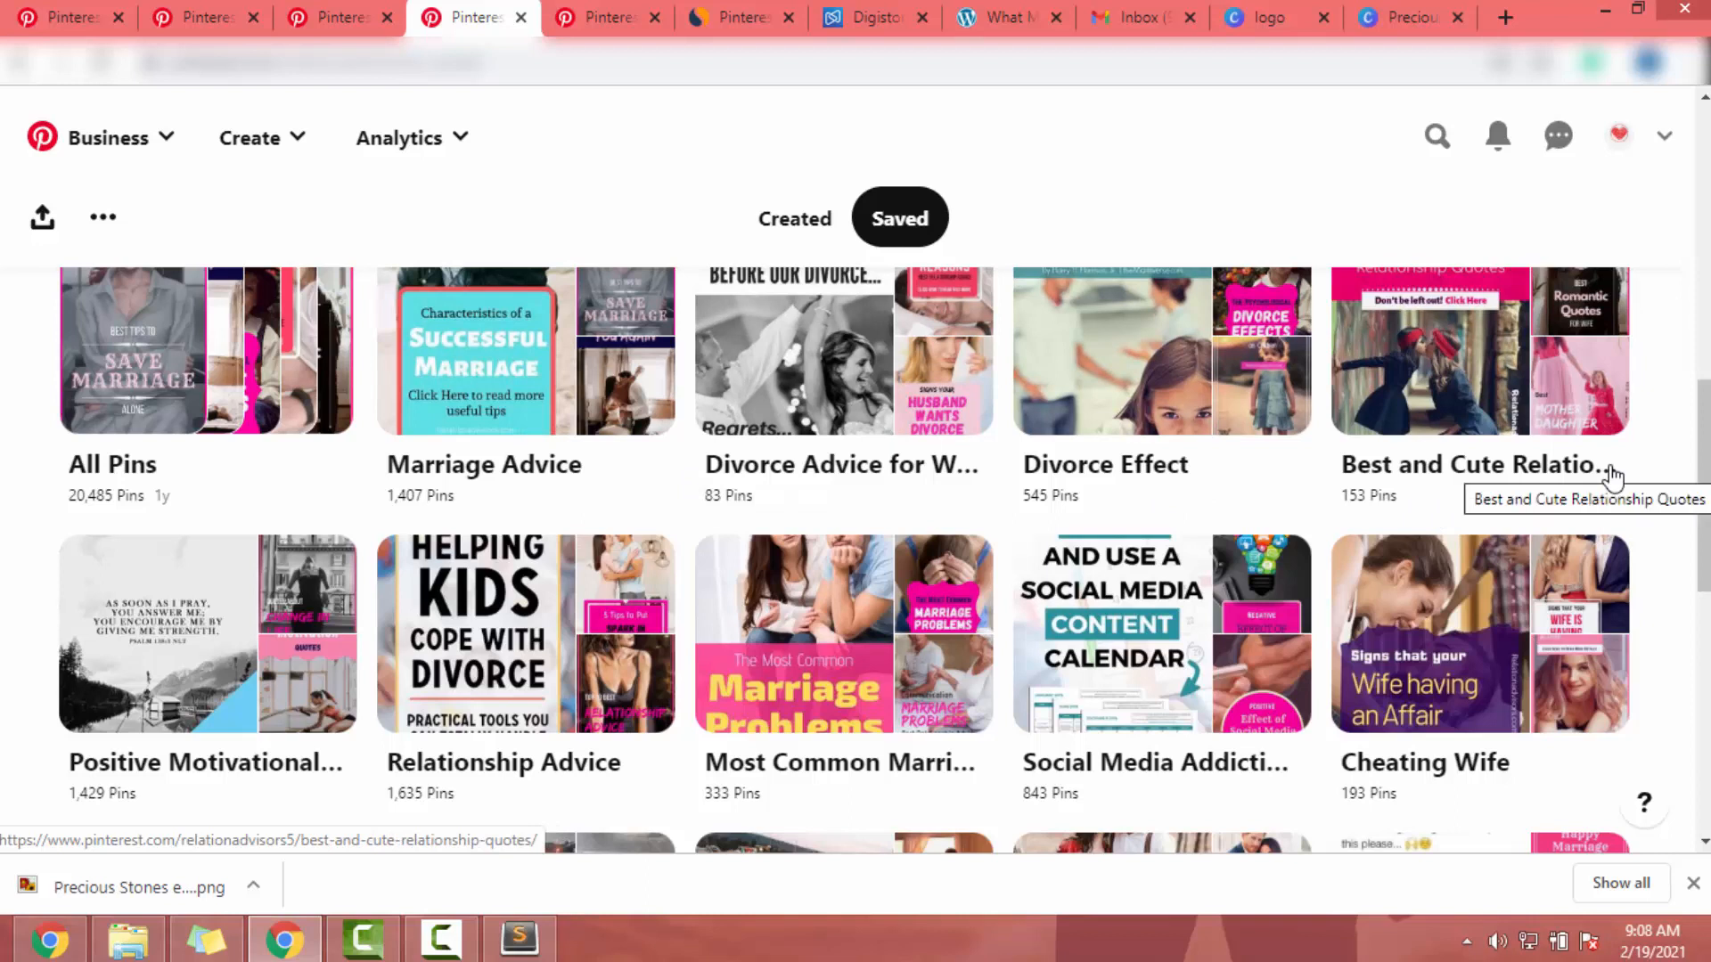
pyautogui.scroll(2, 1612, 476)
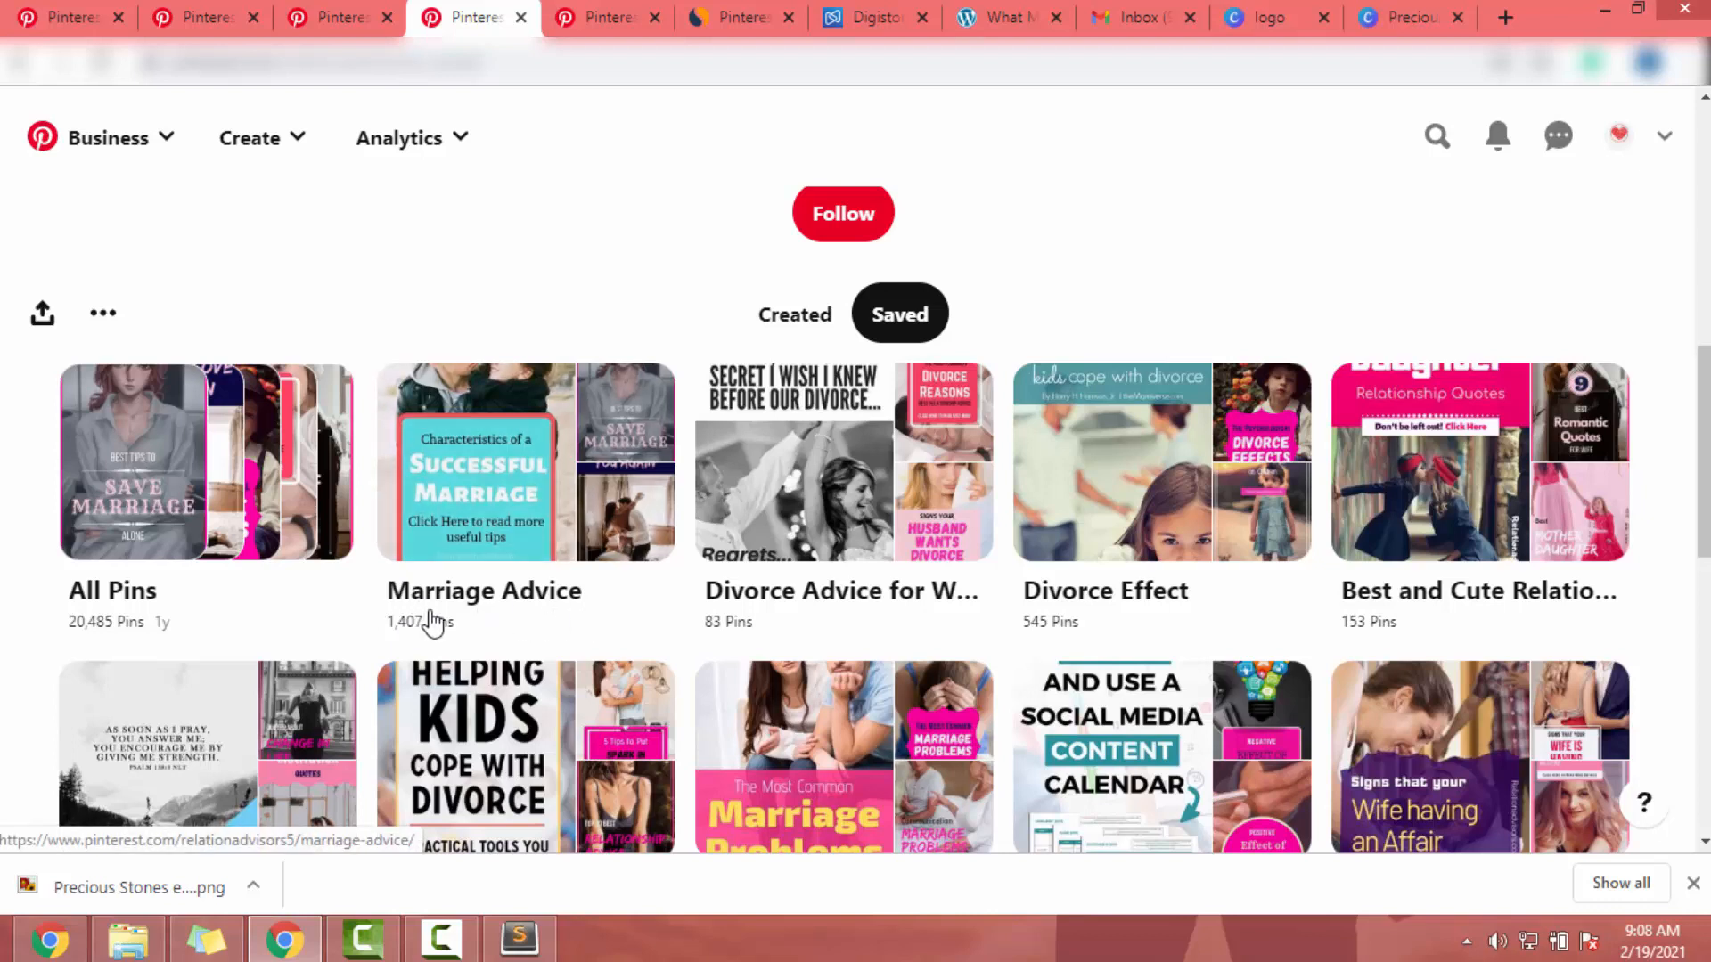
# Examine the pins in RelationAdvisor's Marriage Advice board and return to its list of boards.
pyautogui.click(525, 606)
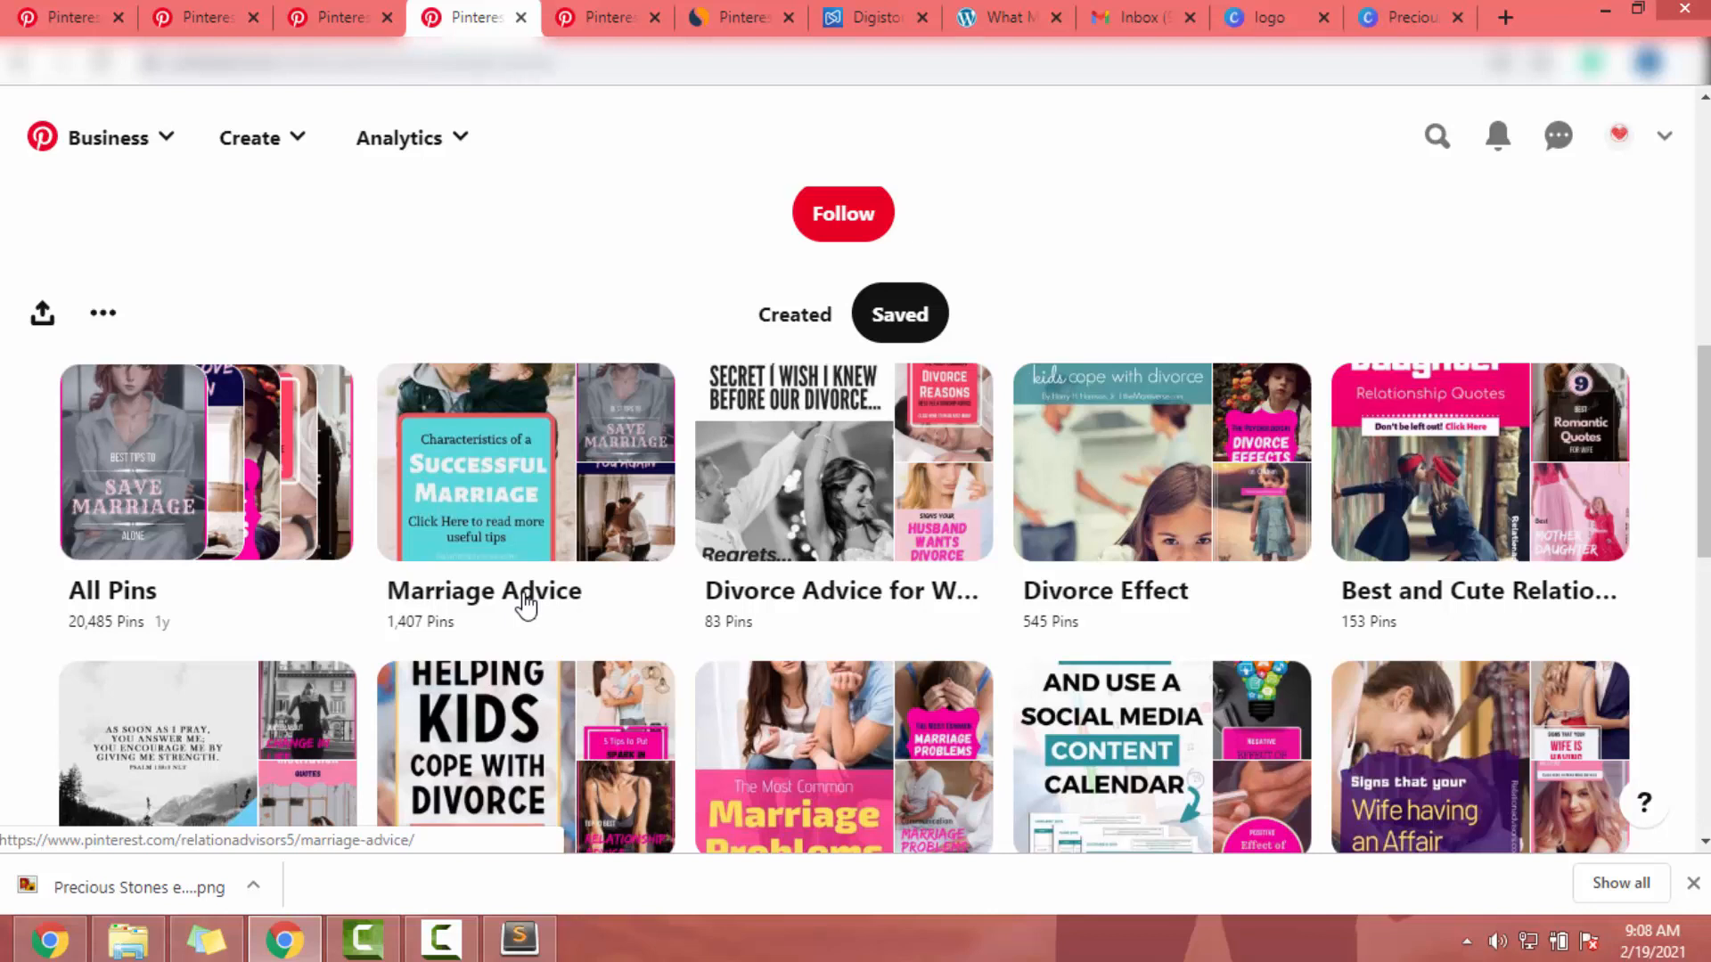
pyautogui.scroll(-5, 639, 443)
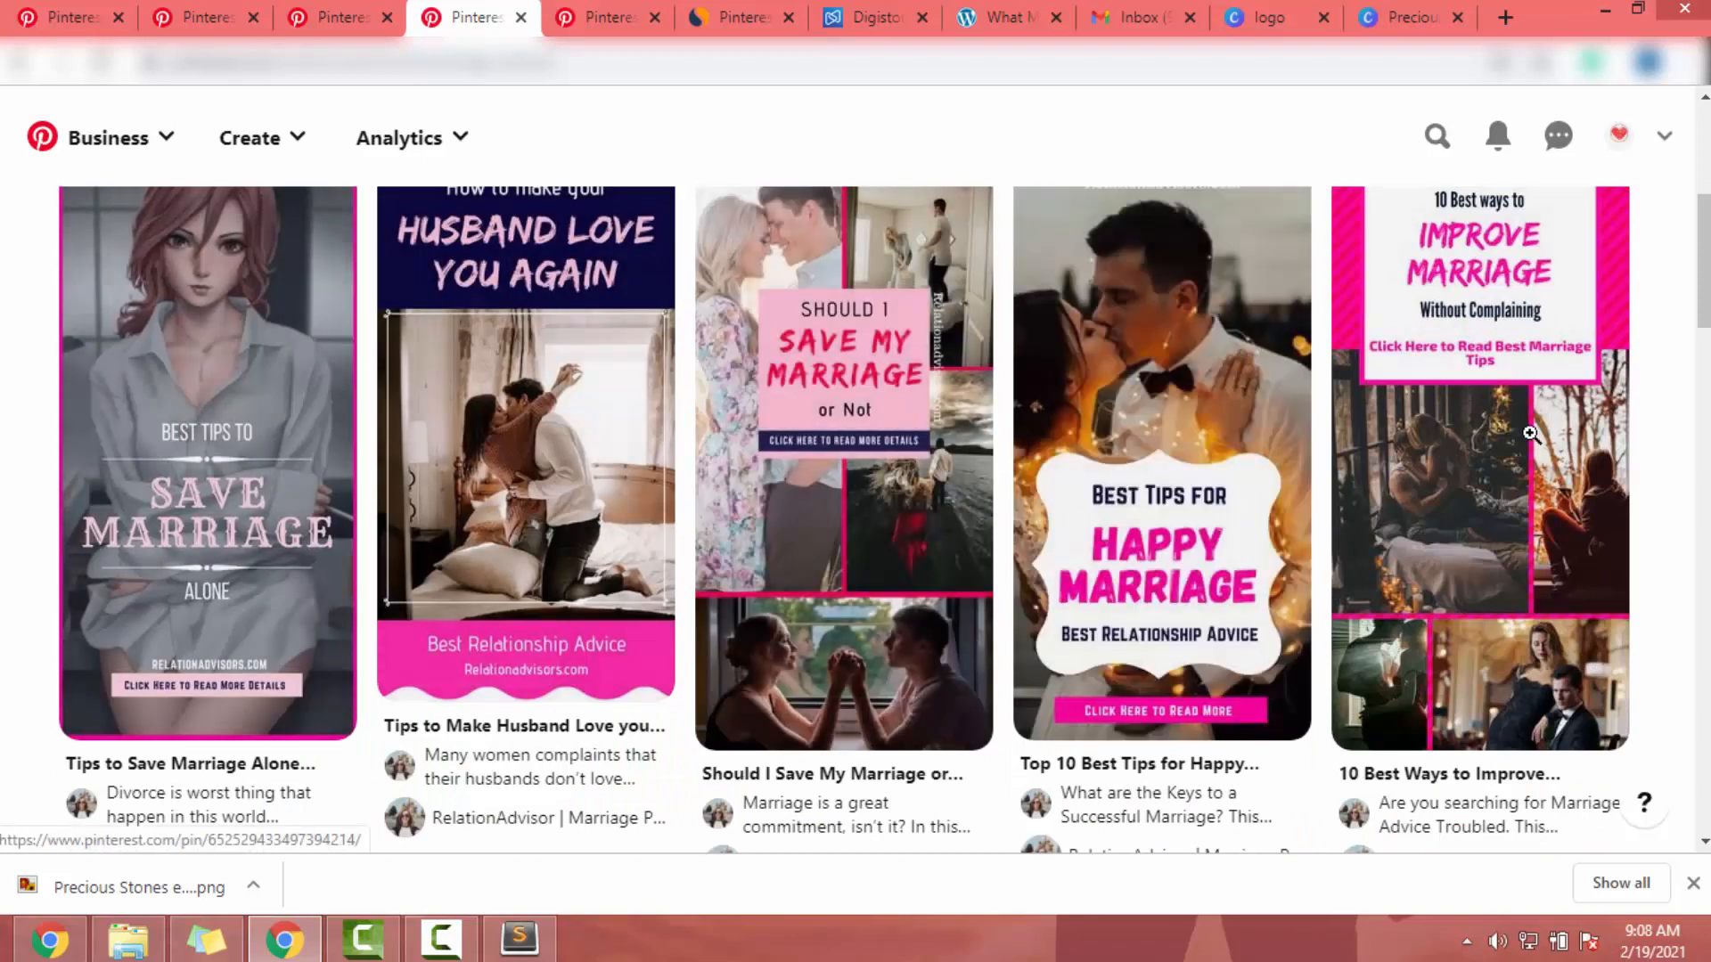
pyautogui.scroll(-6, 1267, 500)
pyautogui.click(18, 62)
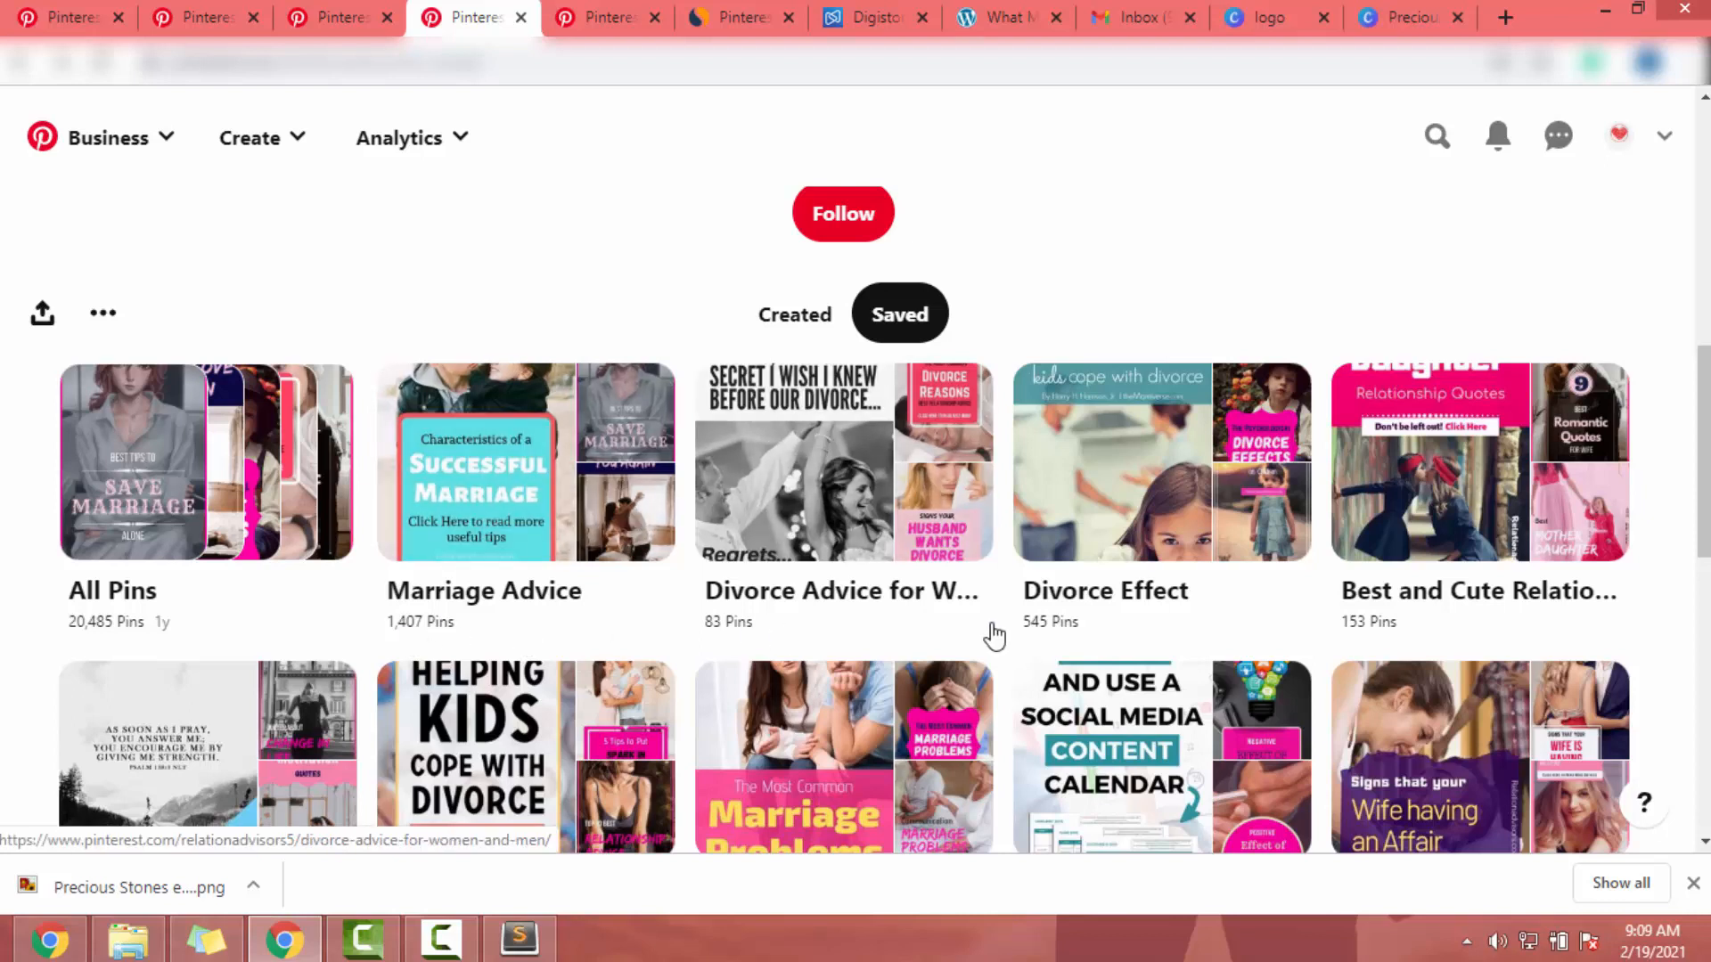
# Return to the account's own profile page, start a new board there, and close the adjacent extra Pinterest tab.
pyautogui.scroll(8, 995, 635)
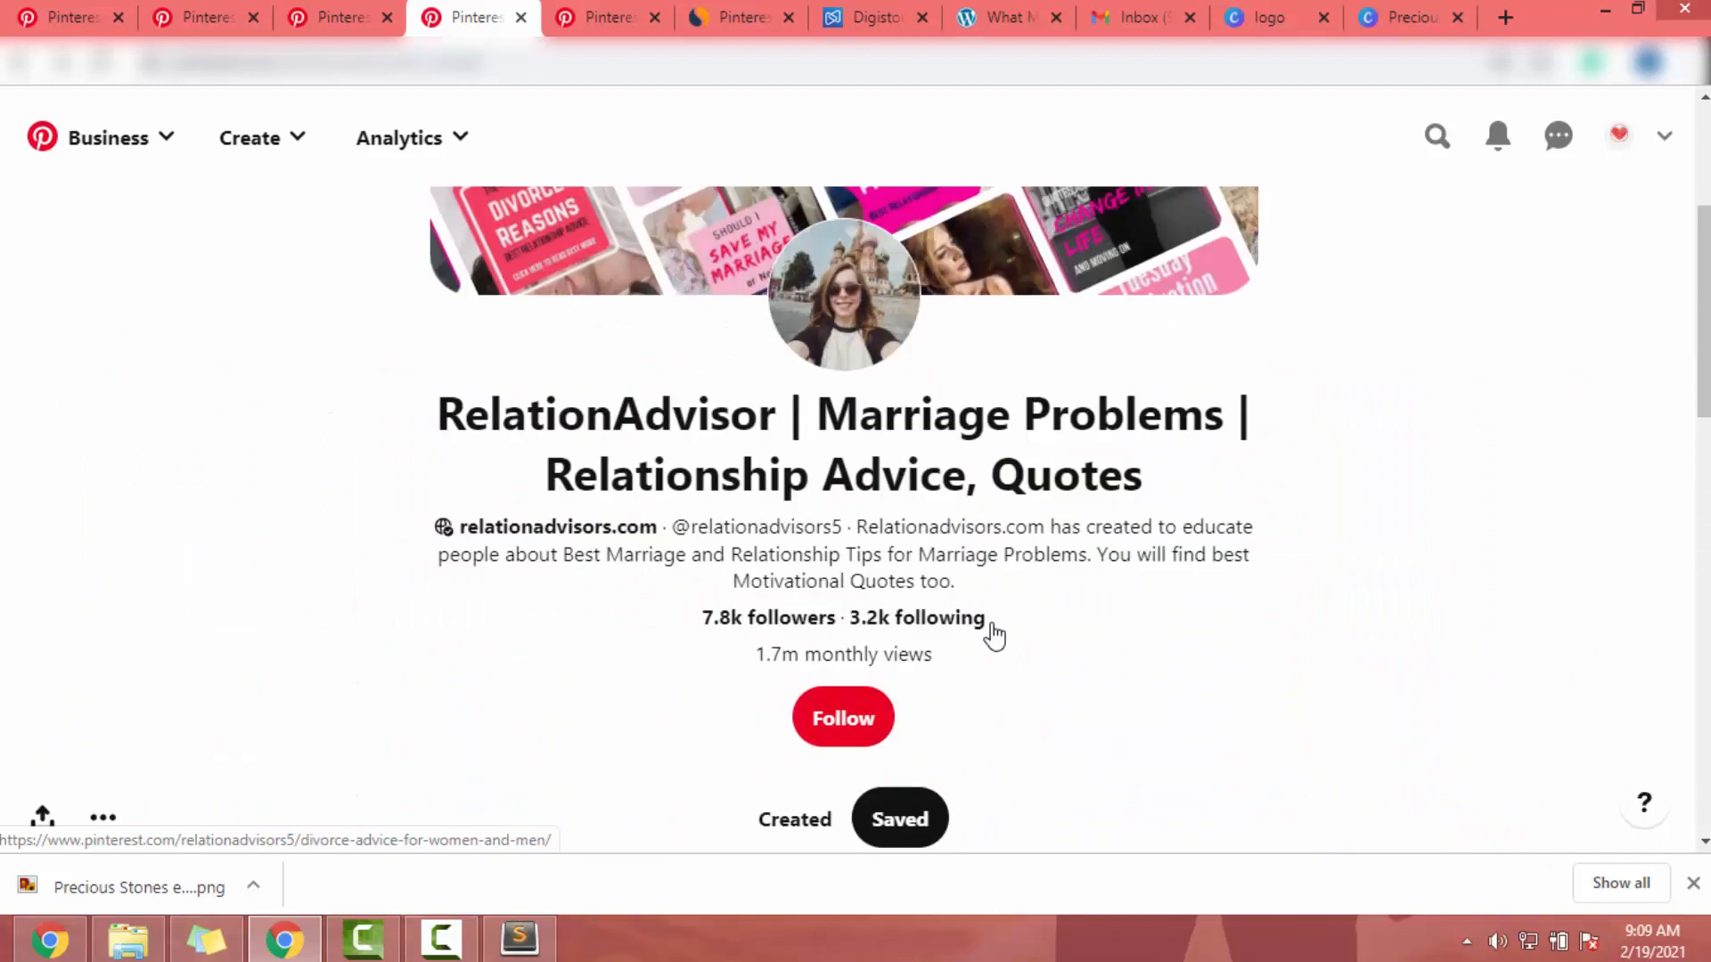
pyautogui.click(1619, 136)
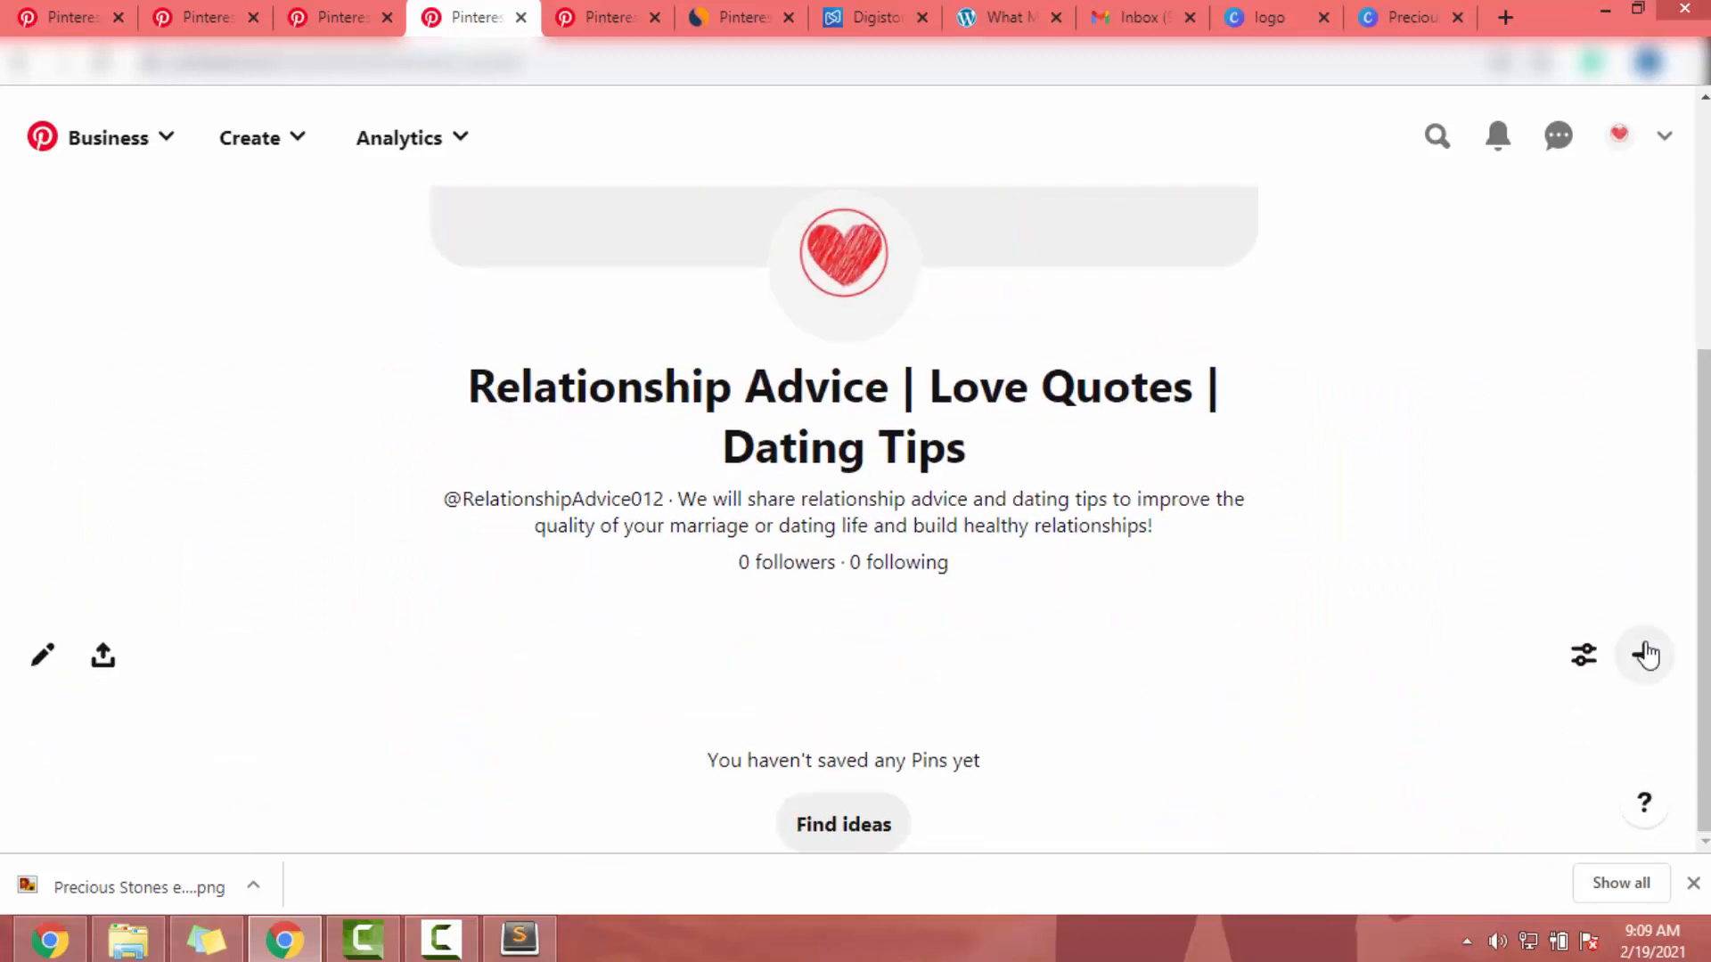
pyautogui.click(1645, 654)
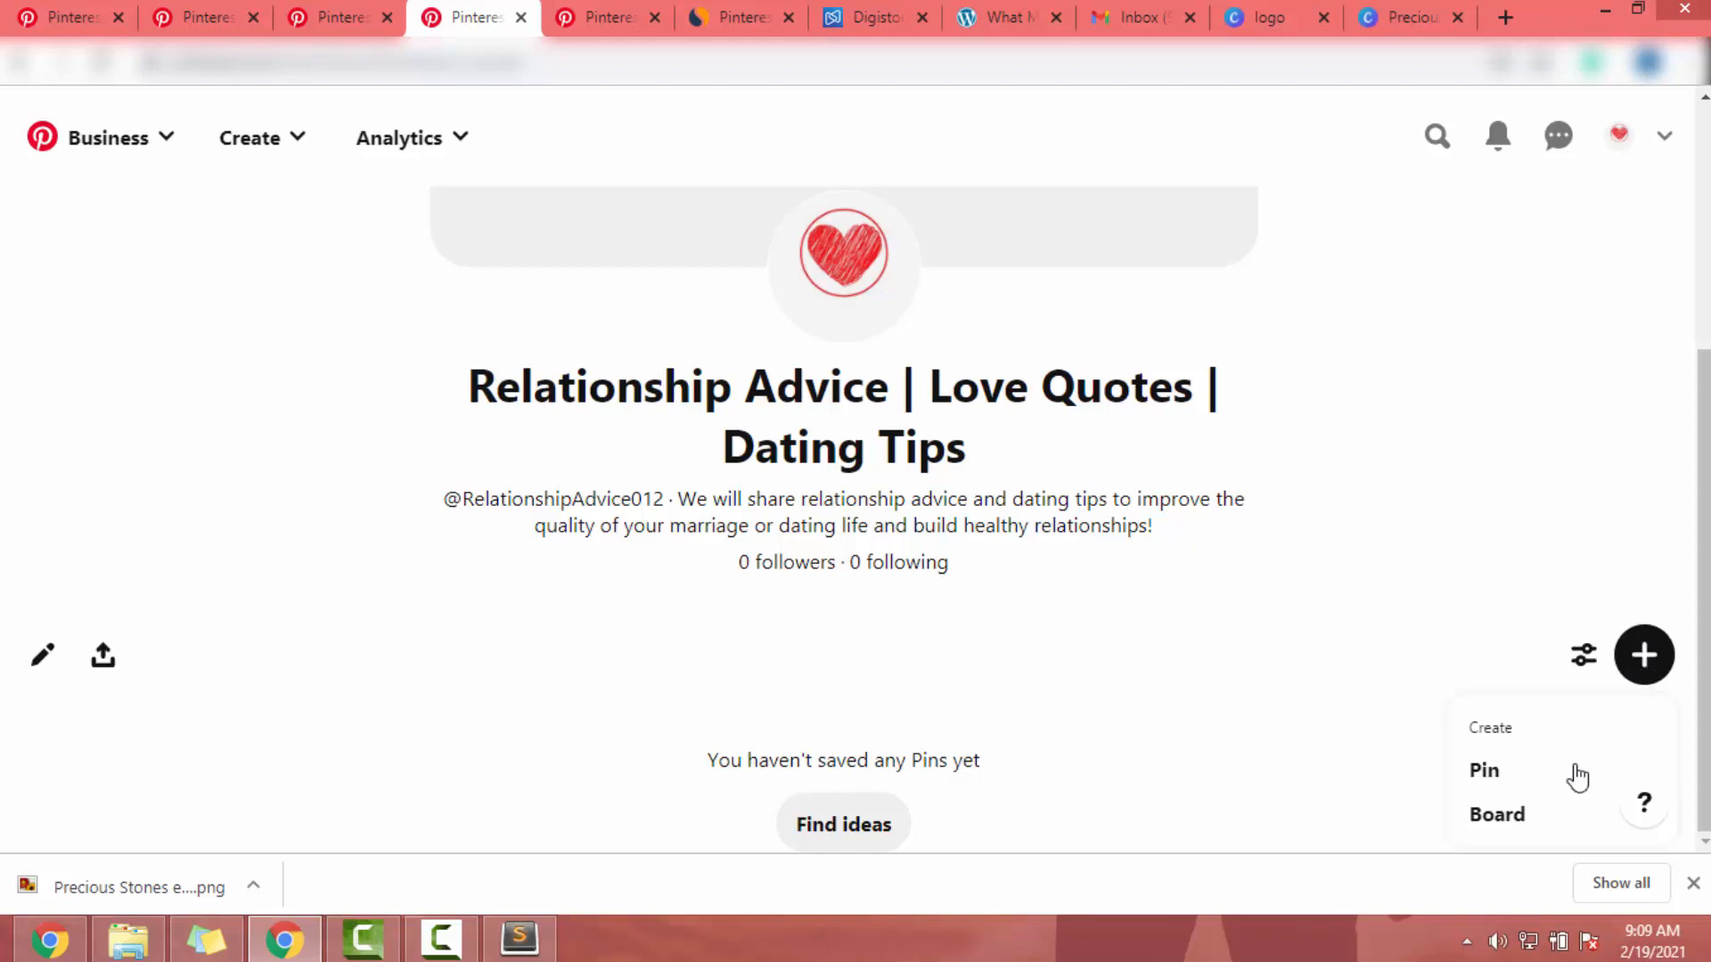
pyautogui.click(1501, 818)
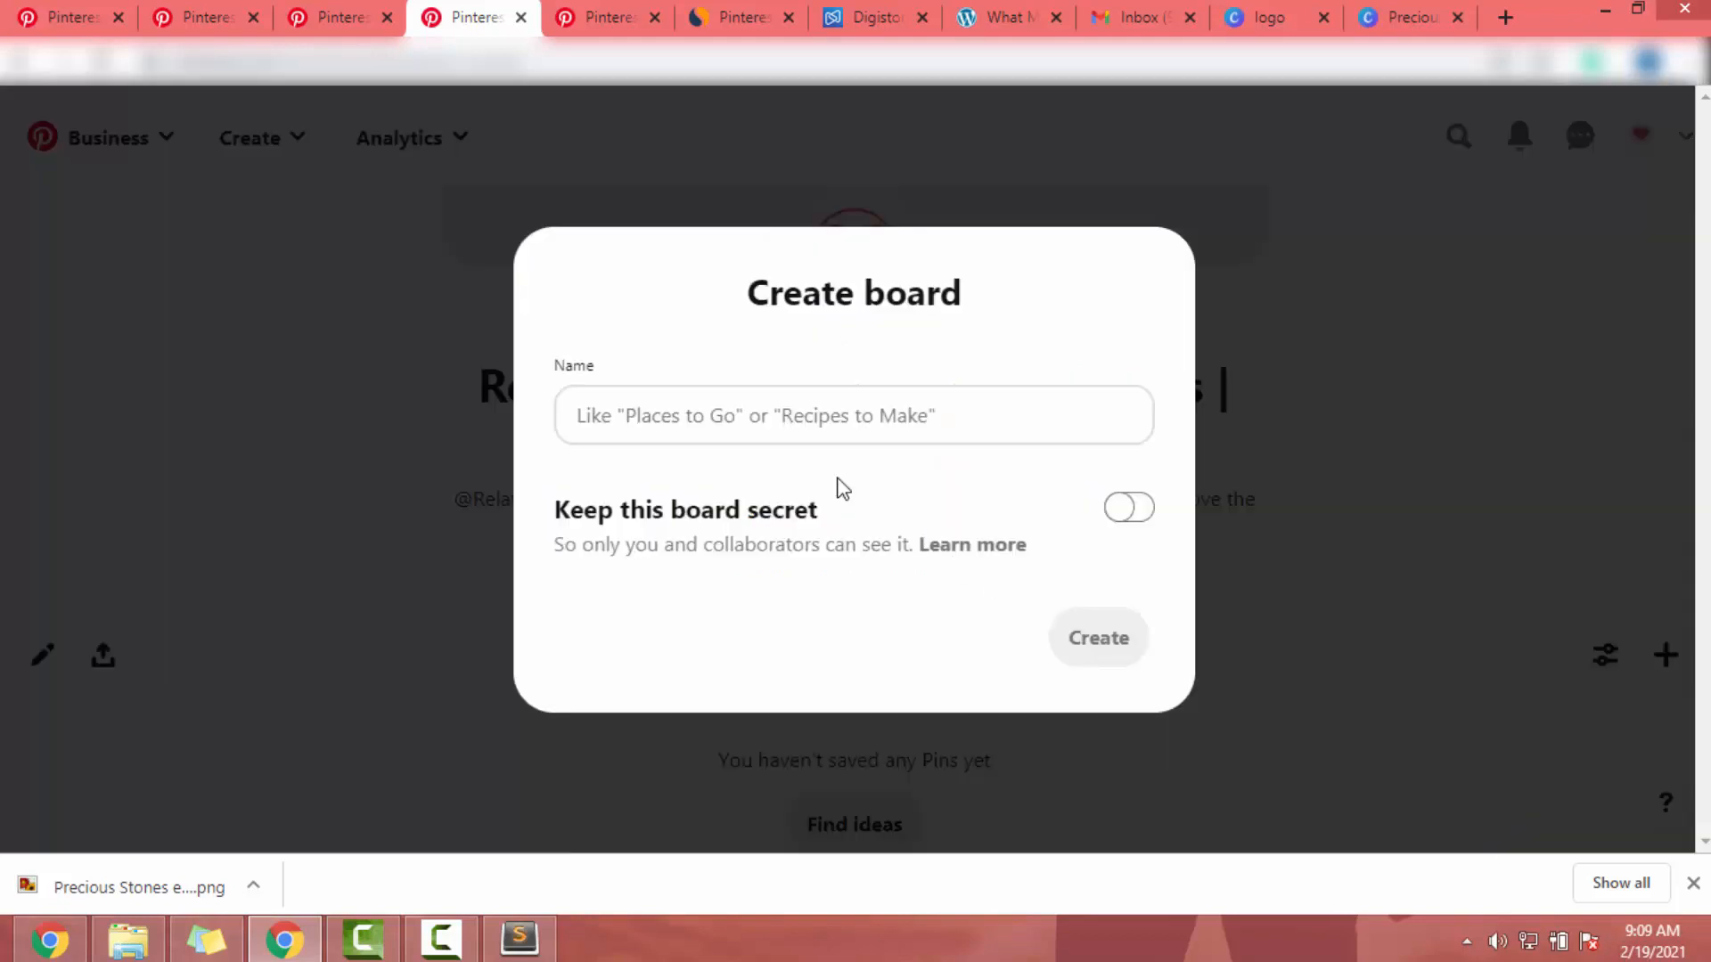
pyautogui.hotkey('alt', 'Tab')
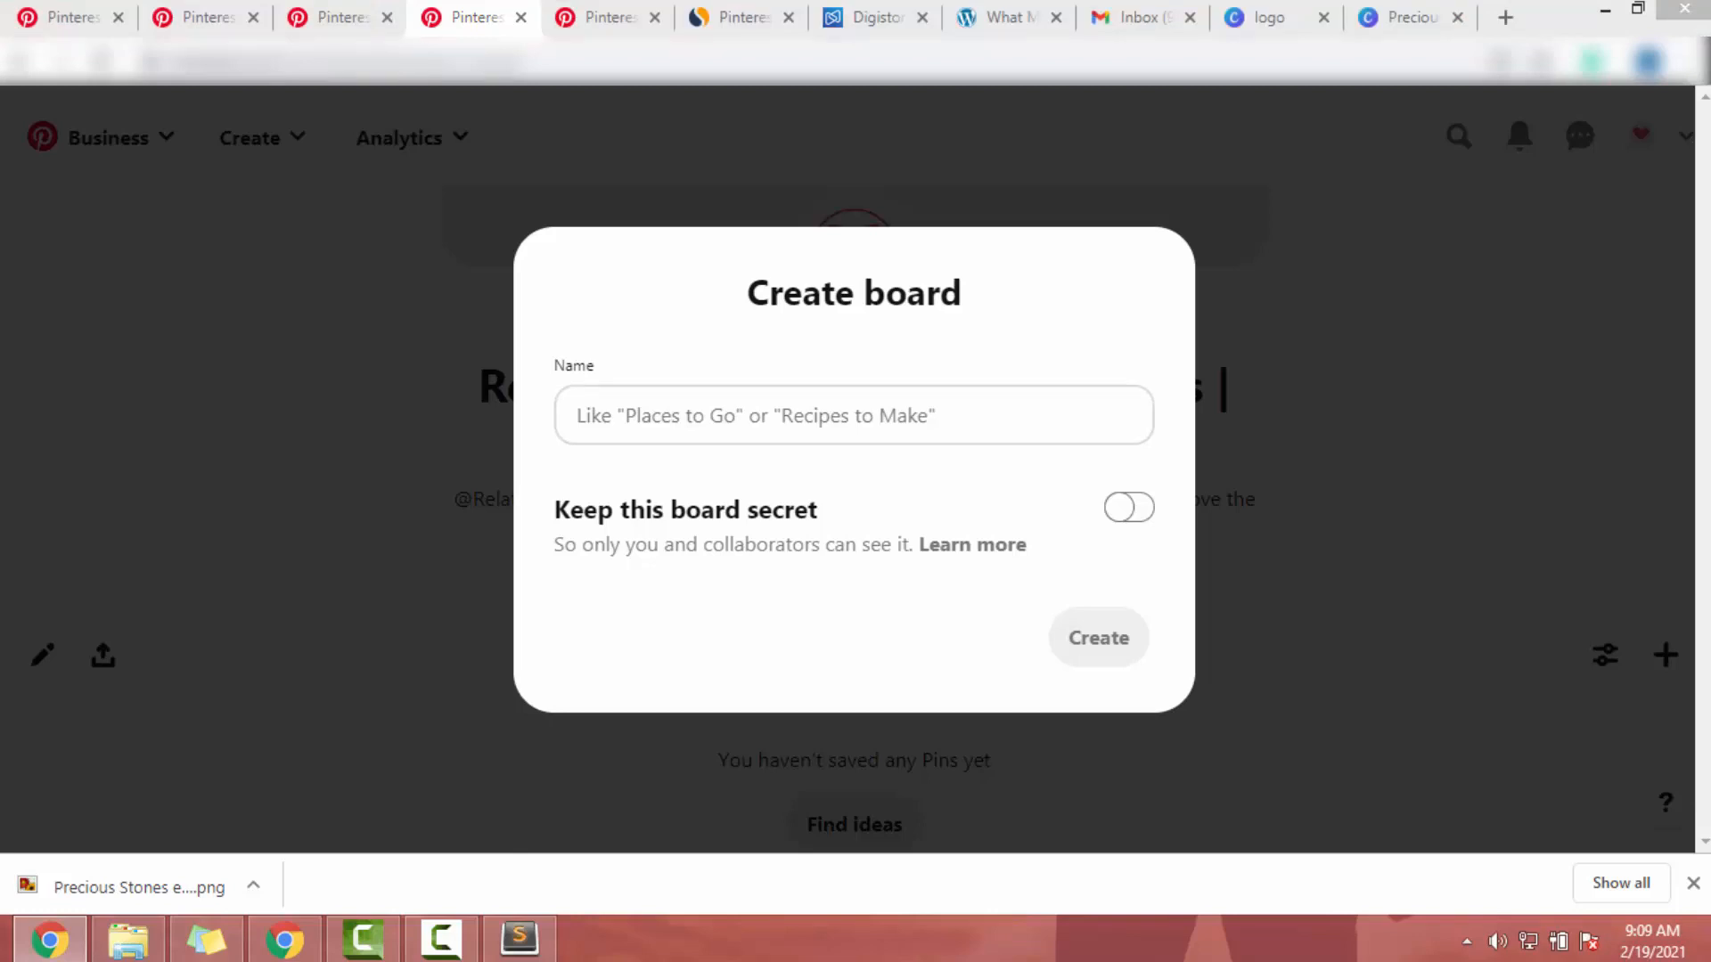
pyautogui.hotkey('alt', 'Tab')
pyautogui.click(655, 17)
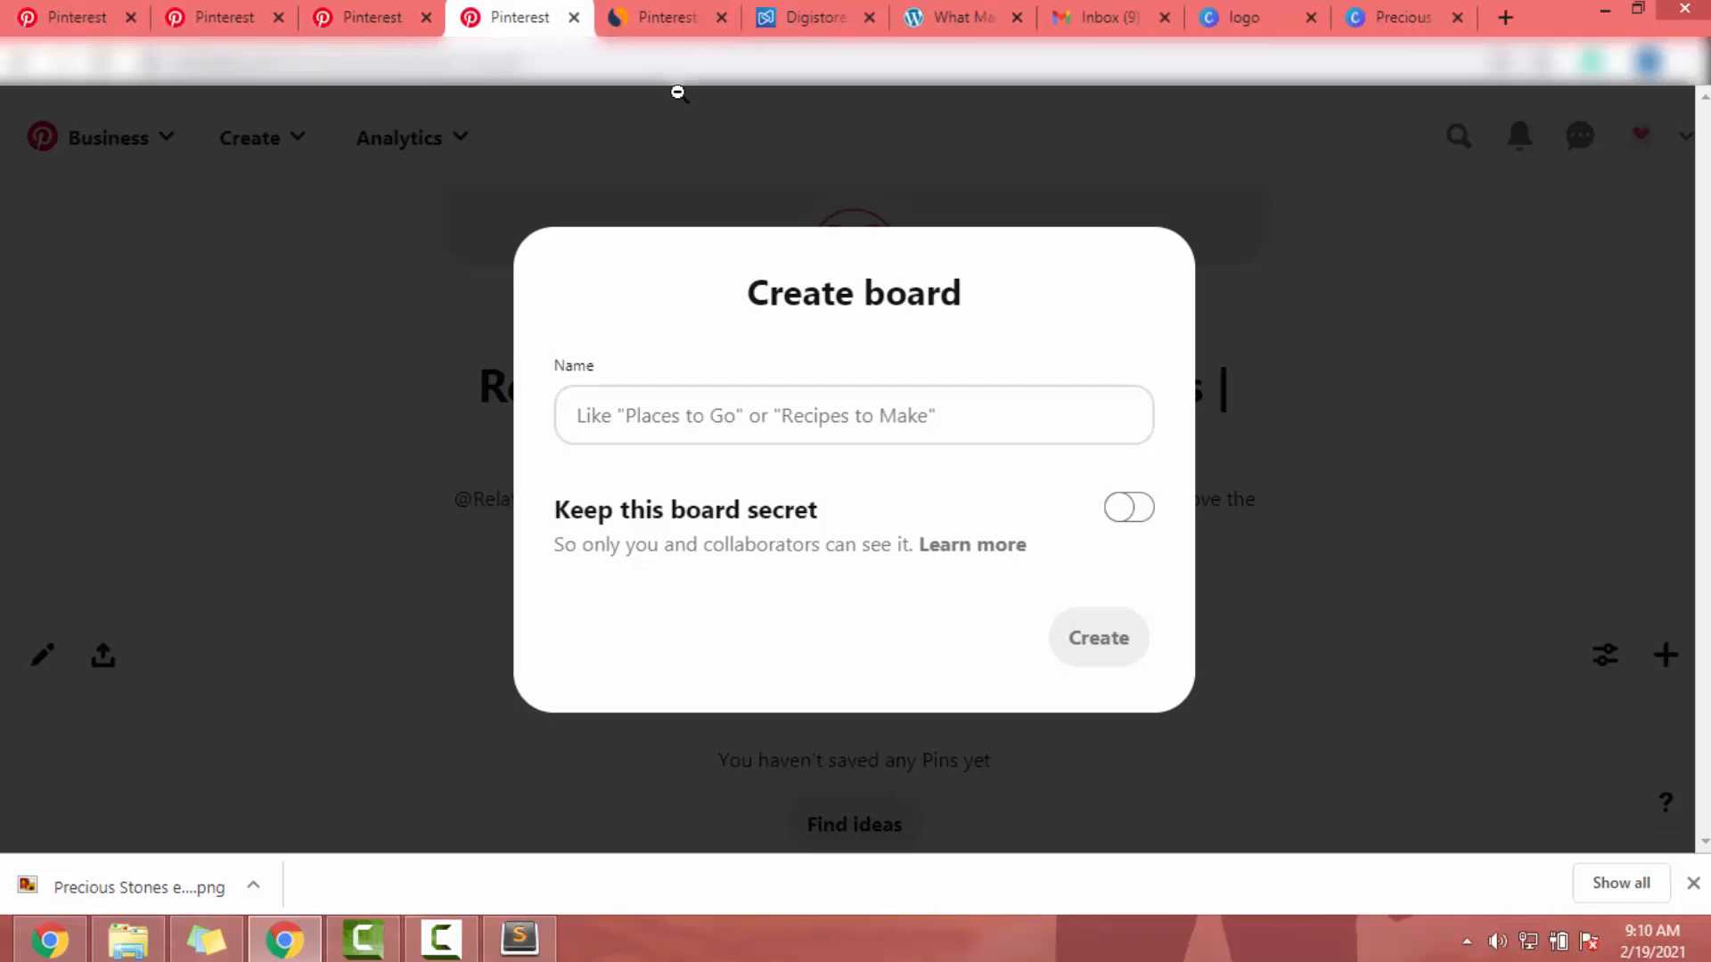
# Enter "Relationship Advice" in the Business hub's Pinterest search and examine the keyword suggestions, including "relationship advice quotes for women".
pyautogui.click(61, 17)
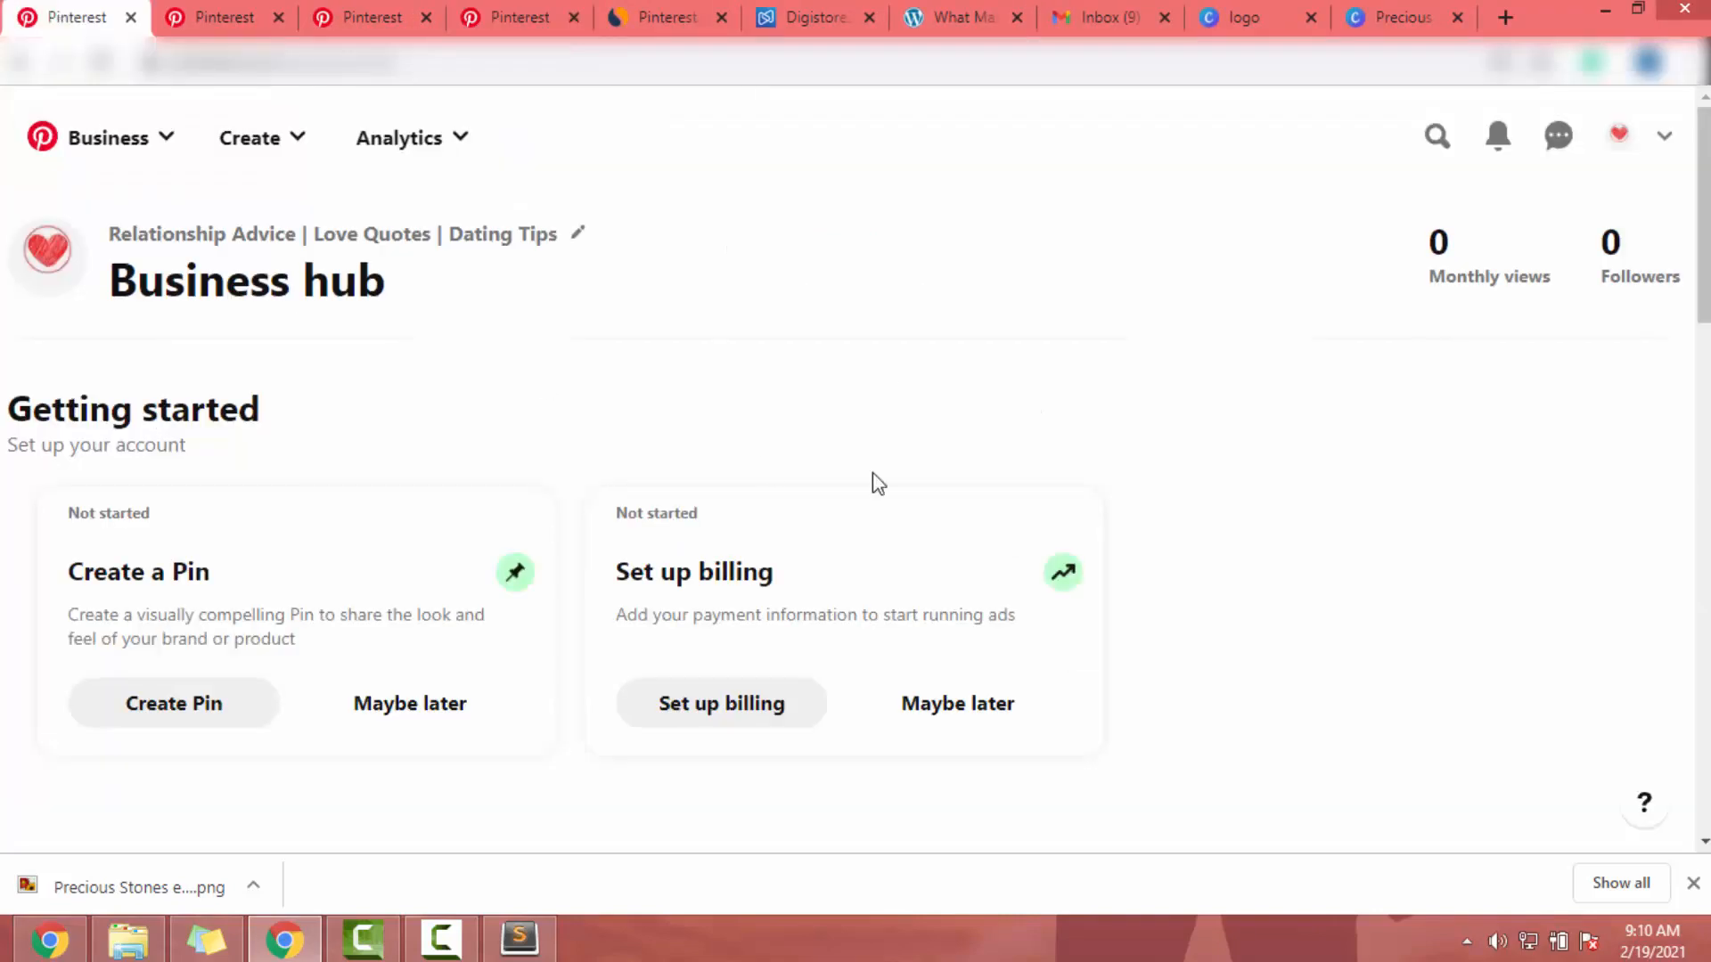
pyautogui.click(1438, 137)
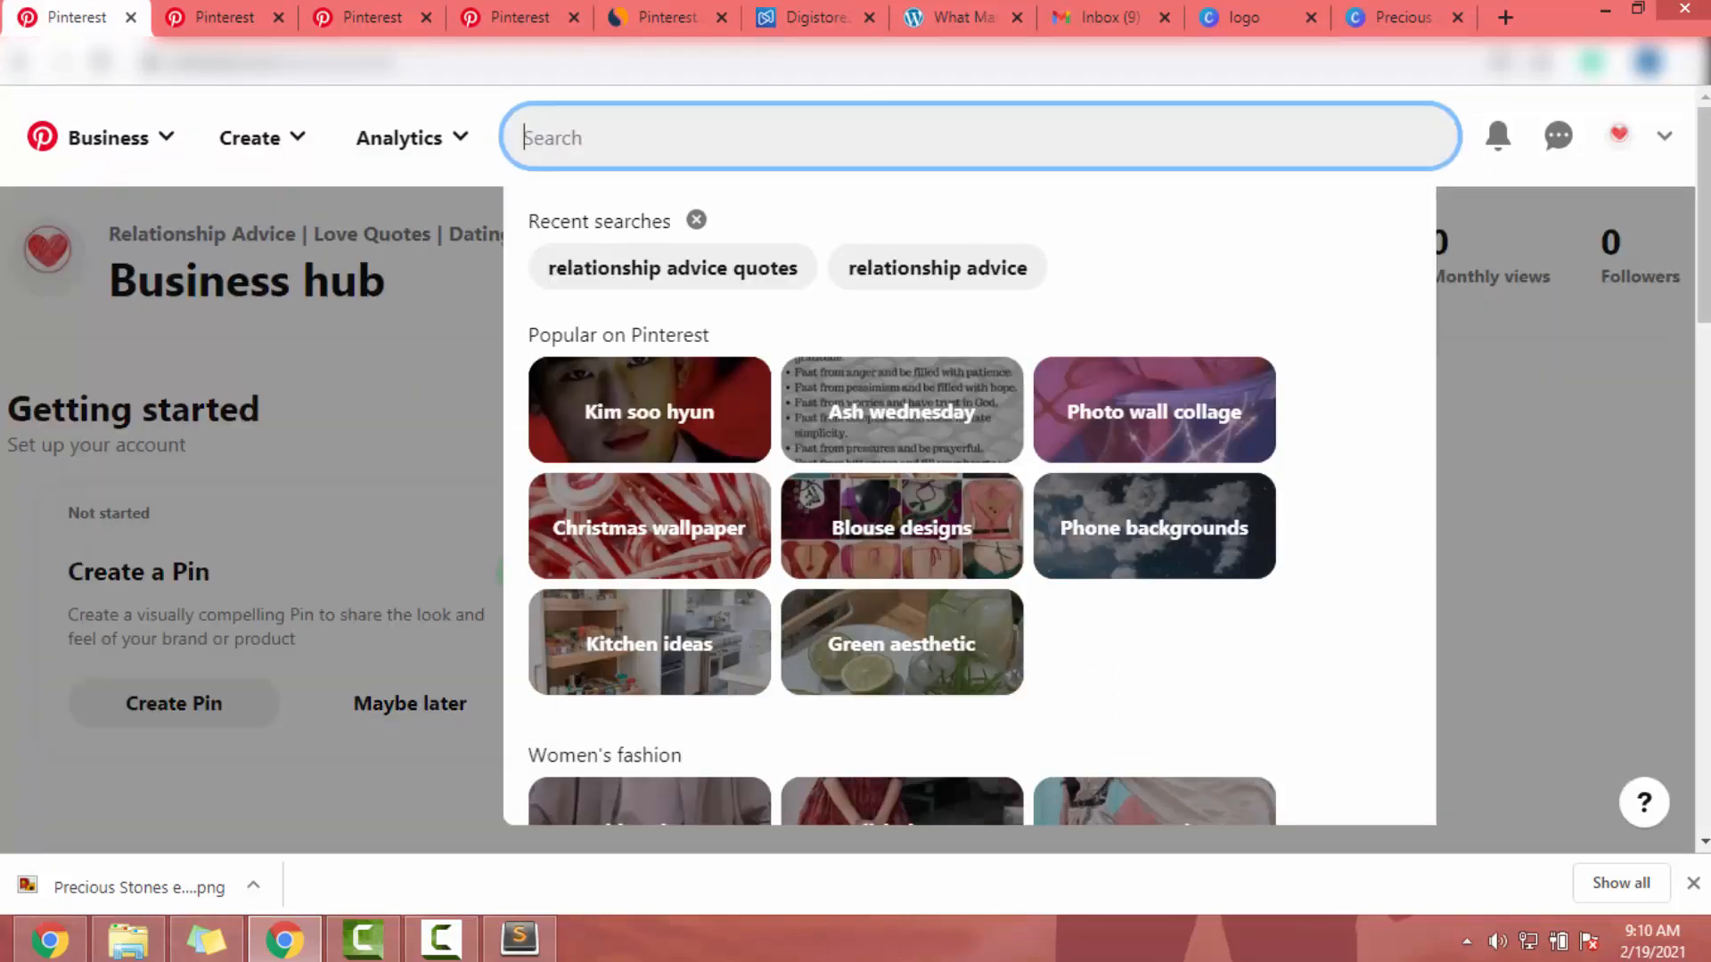
pyautogui.hotkey('alt', 'Tab')
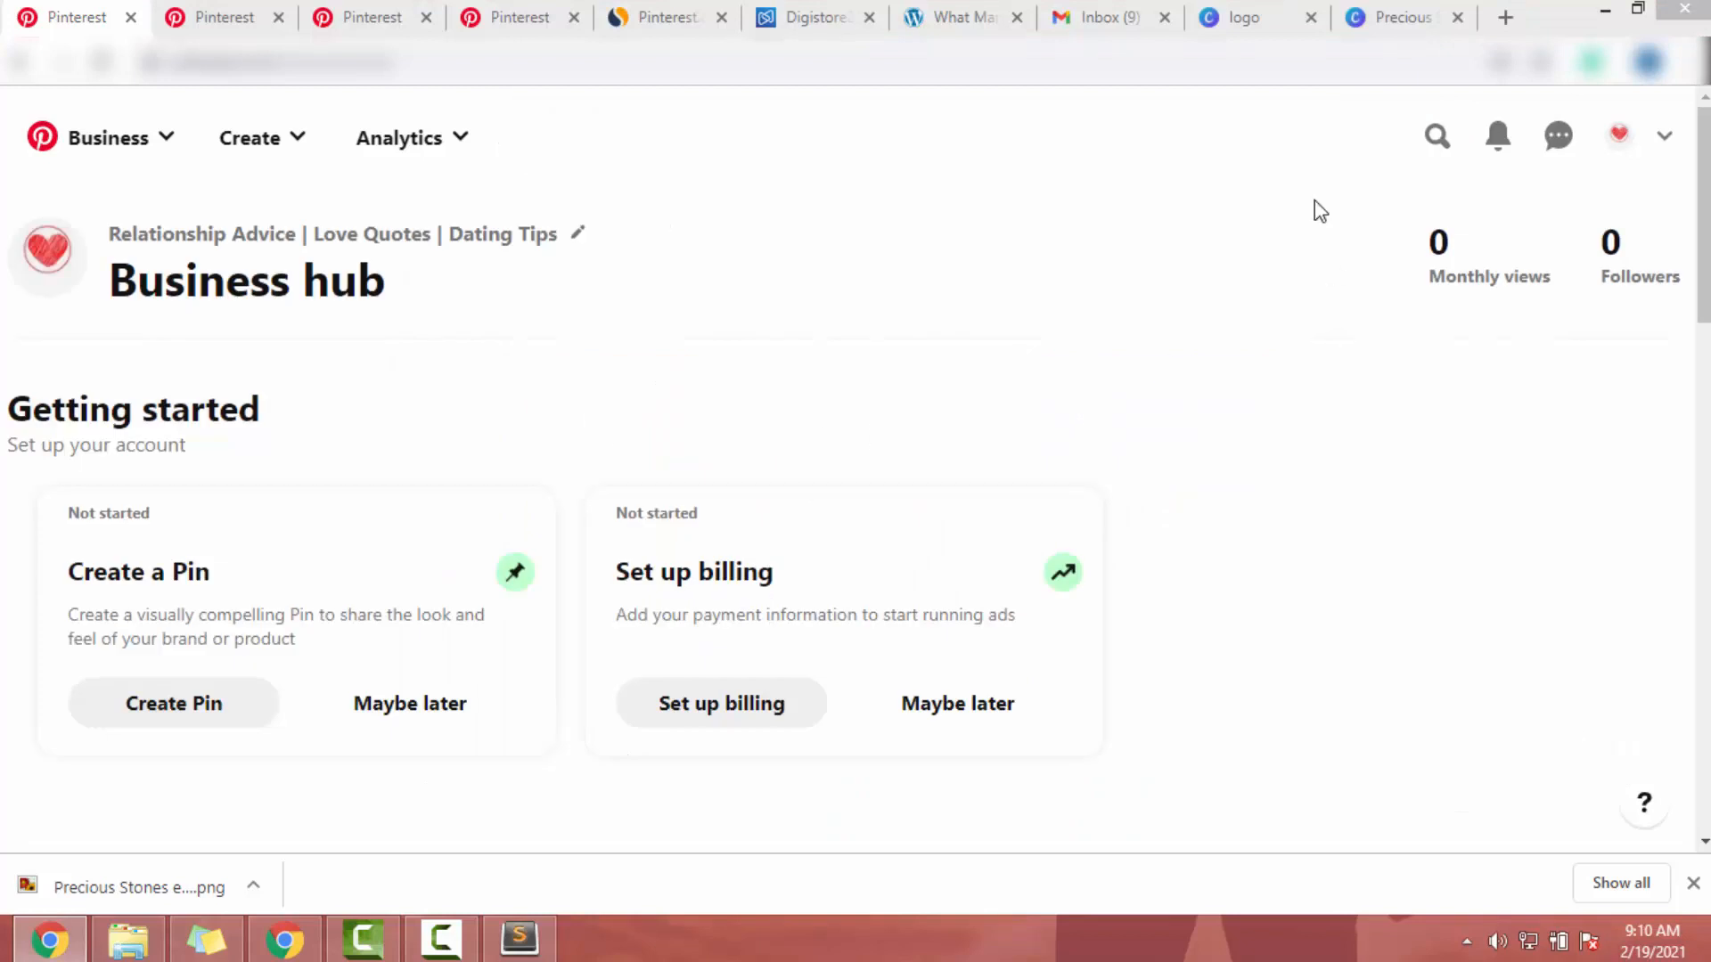
pyautogui.click(1437, 137)
pyautogui.write('Relationship Advice')
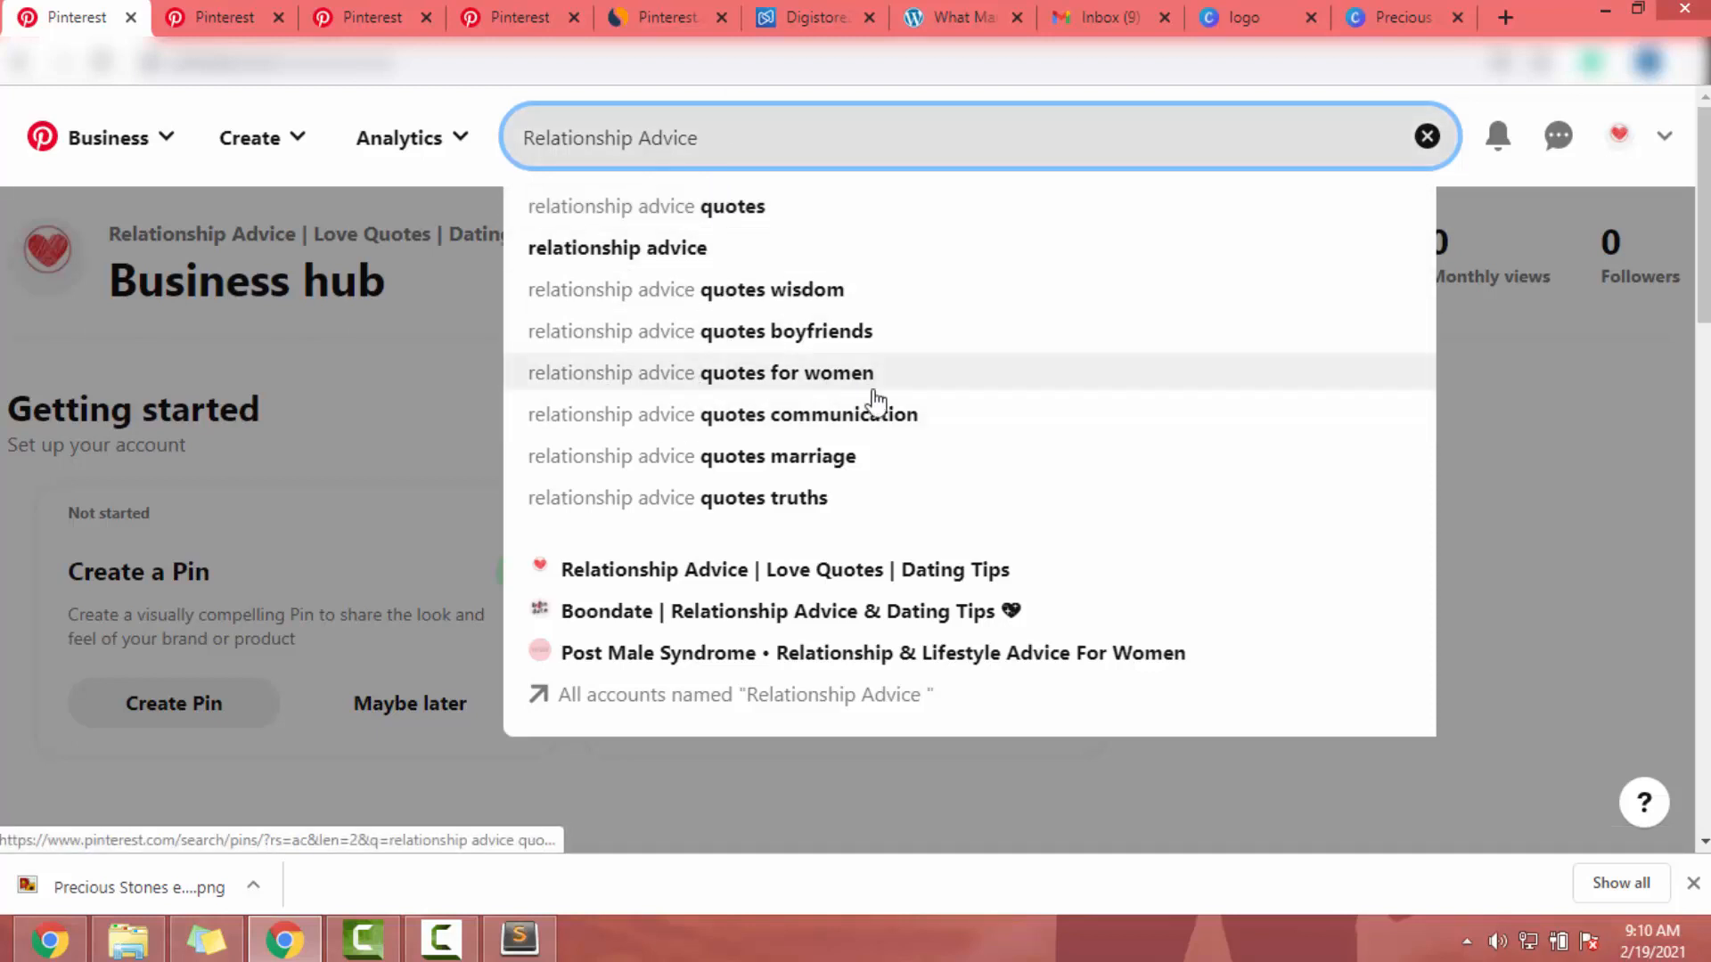
pyautogui.press('Down')
pyautogui.press('Down')
pyautogui.press('Up')
pyautogui.press('Up')
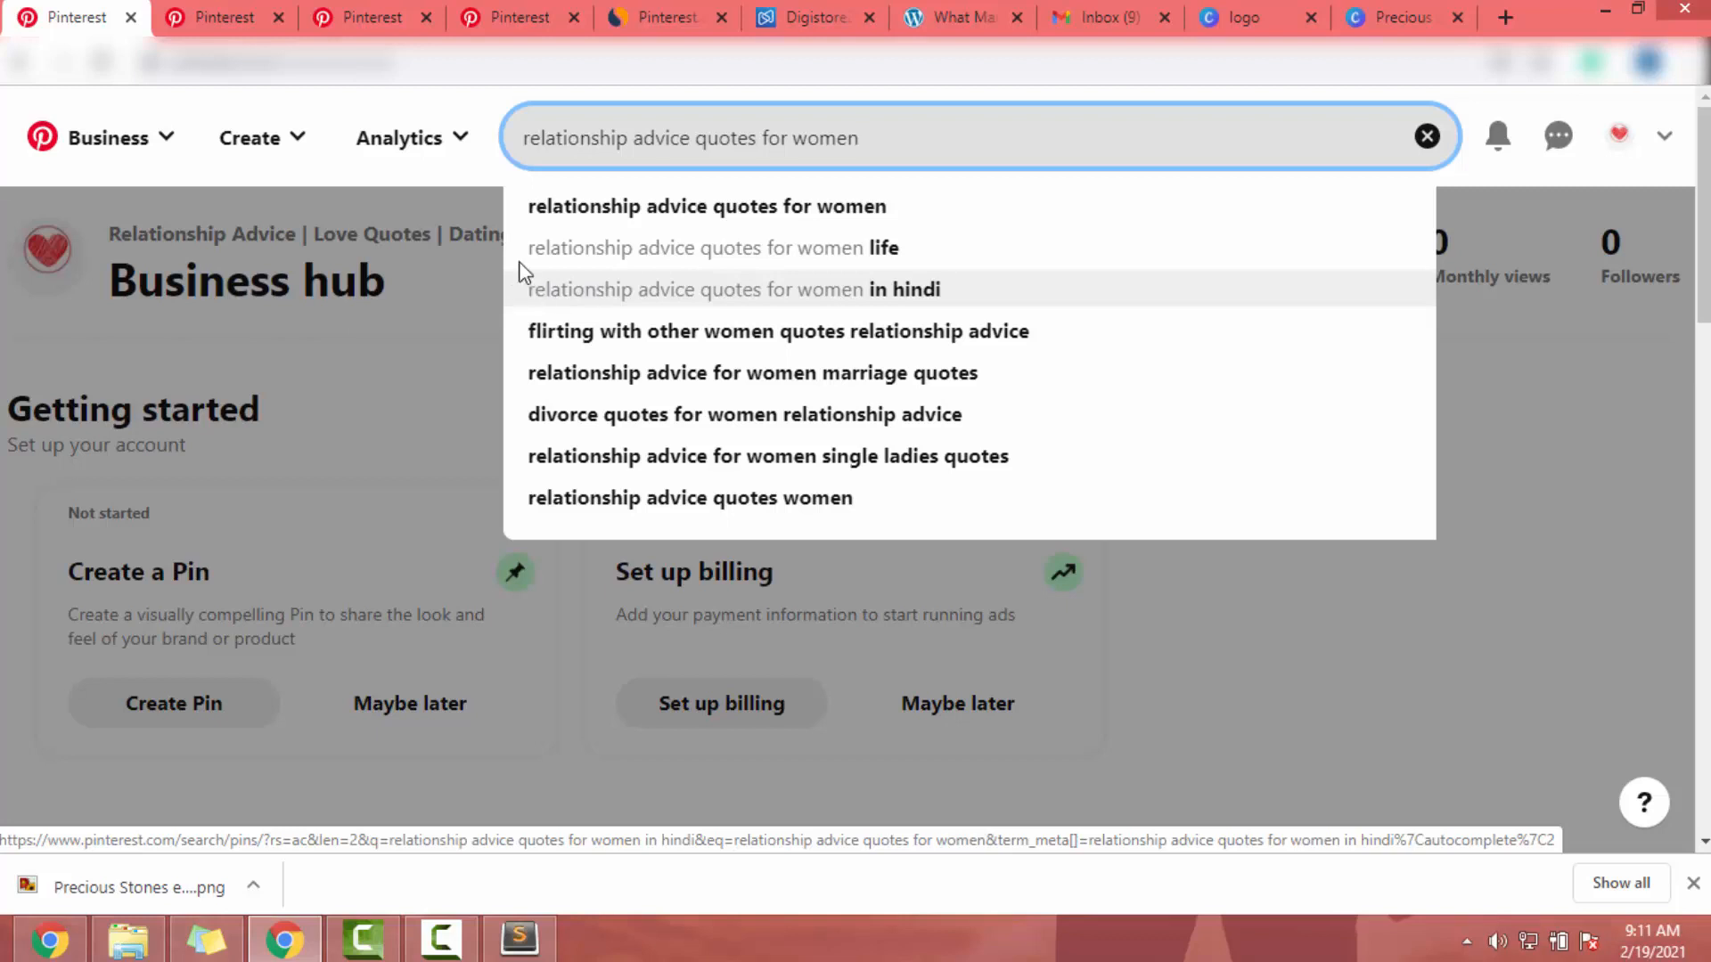
# Create a public board named "Relationship Advice Quotes for Women", leaving the secret option off.
pyautogui.click(490, 23)
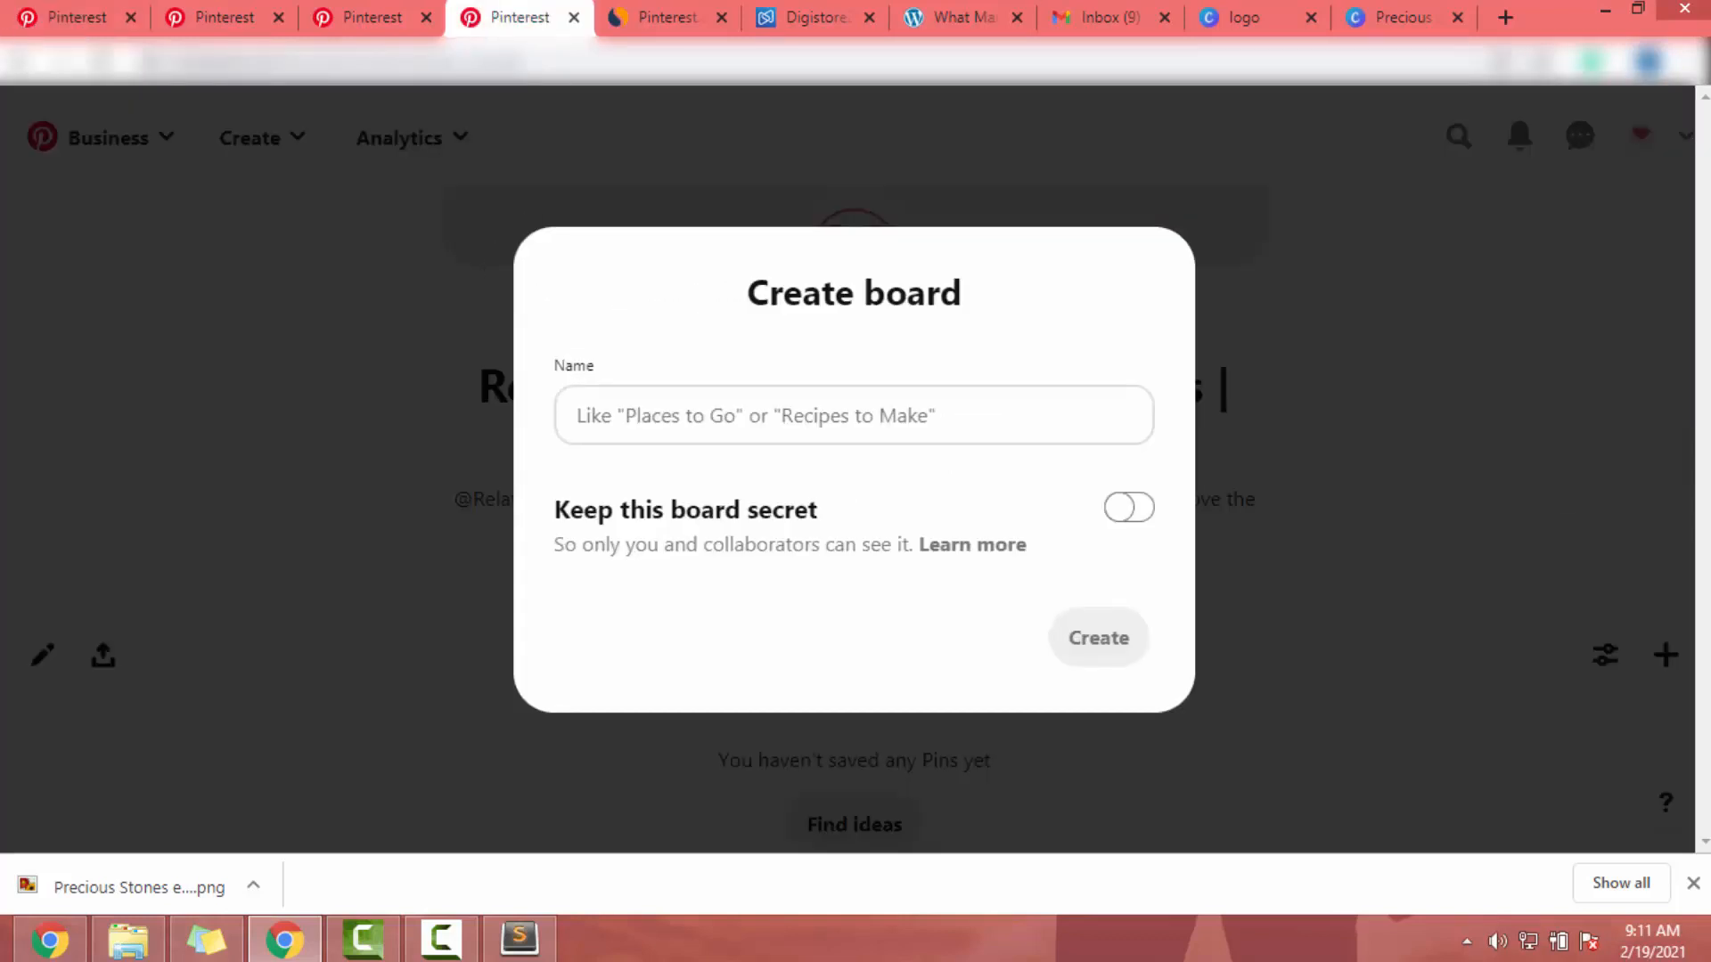
pyautogui.hotkey('alt', 'Tab')
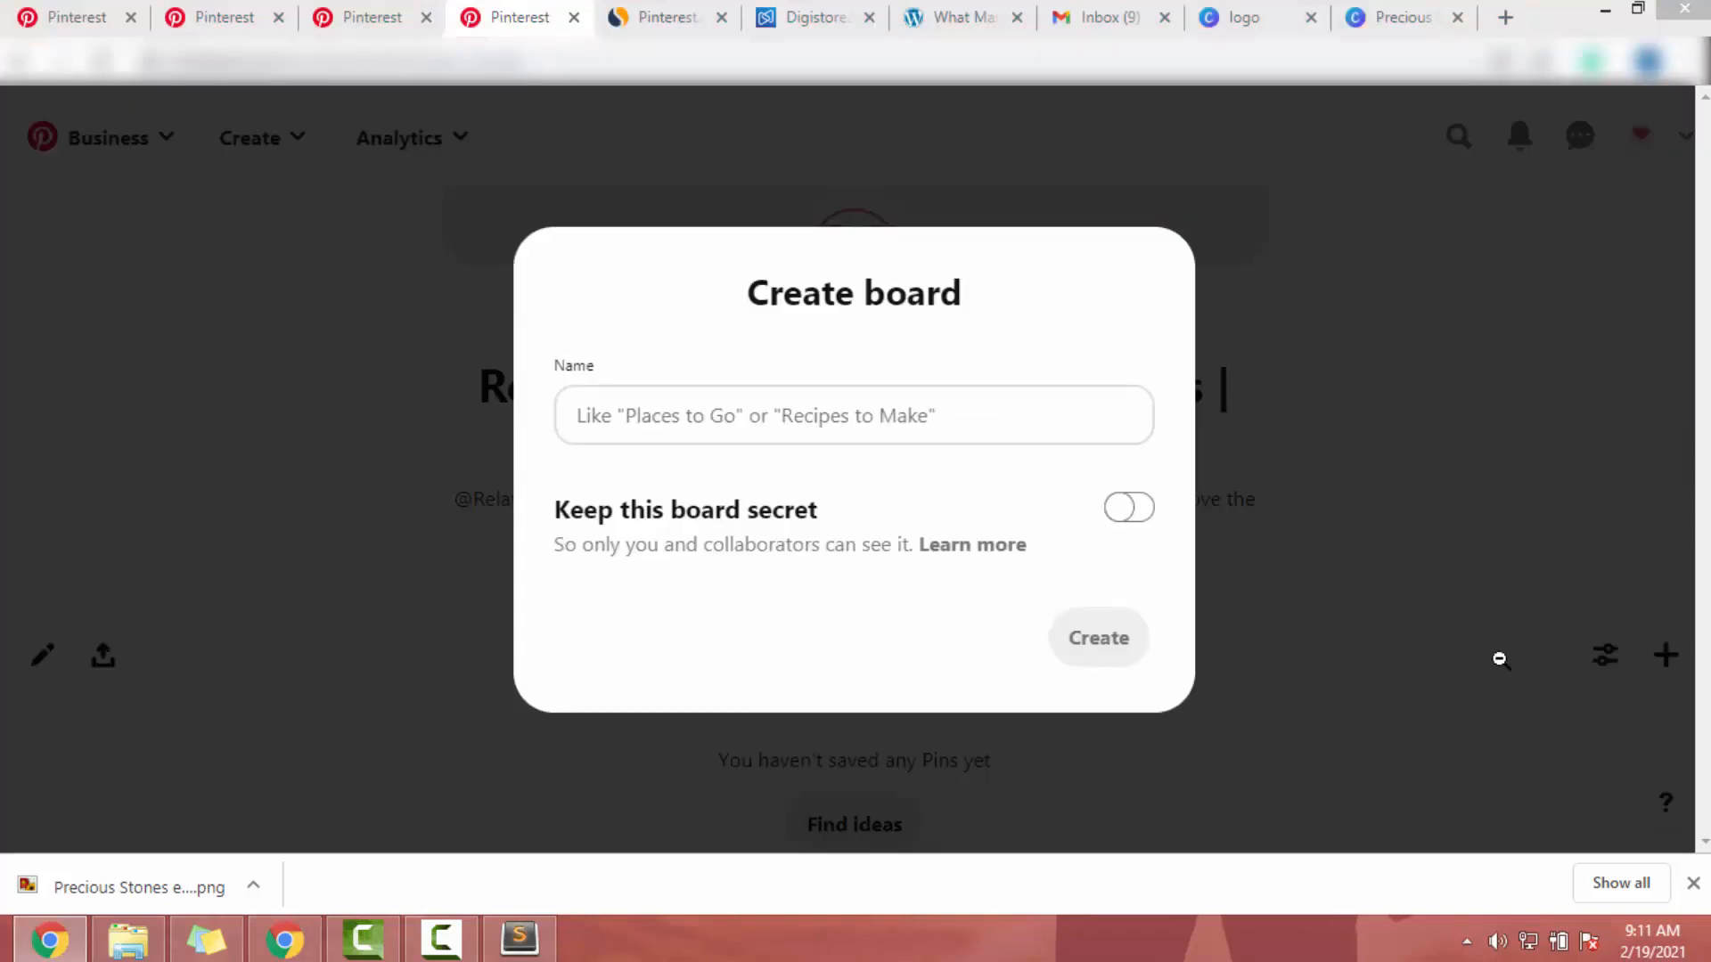
pyautogui.click(742, 419)
pyautogui.write('Relationship Advice Quotes for Women')
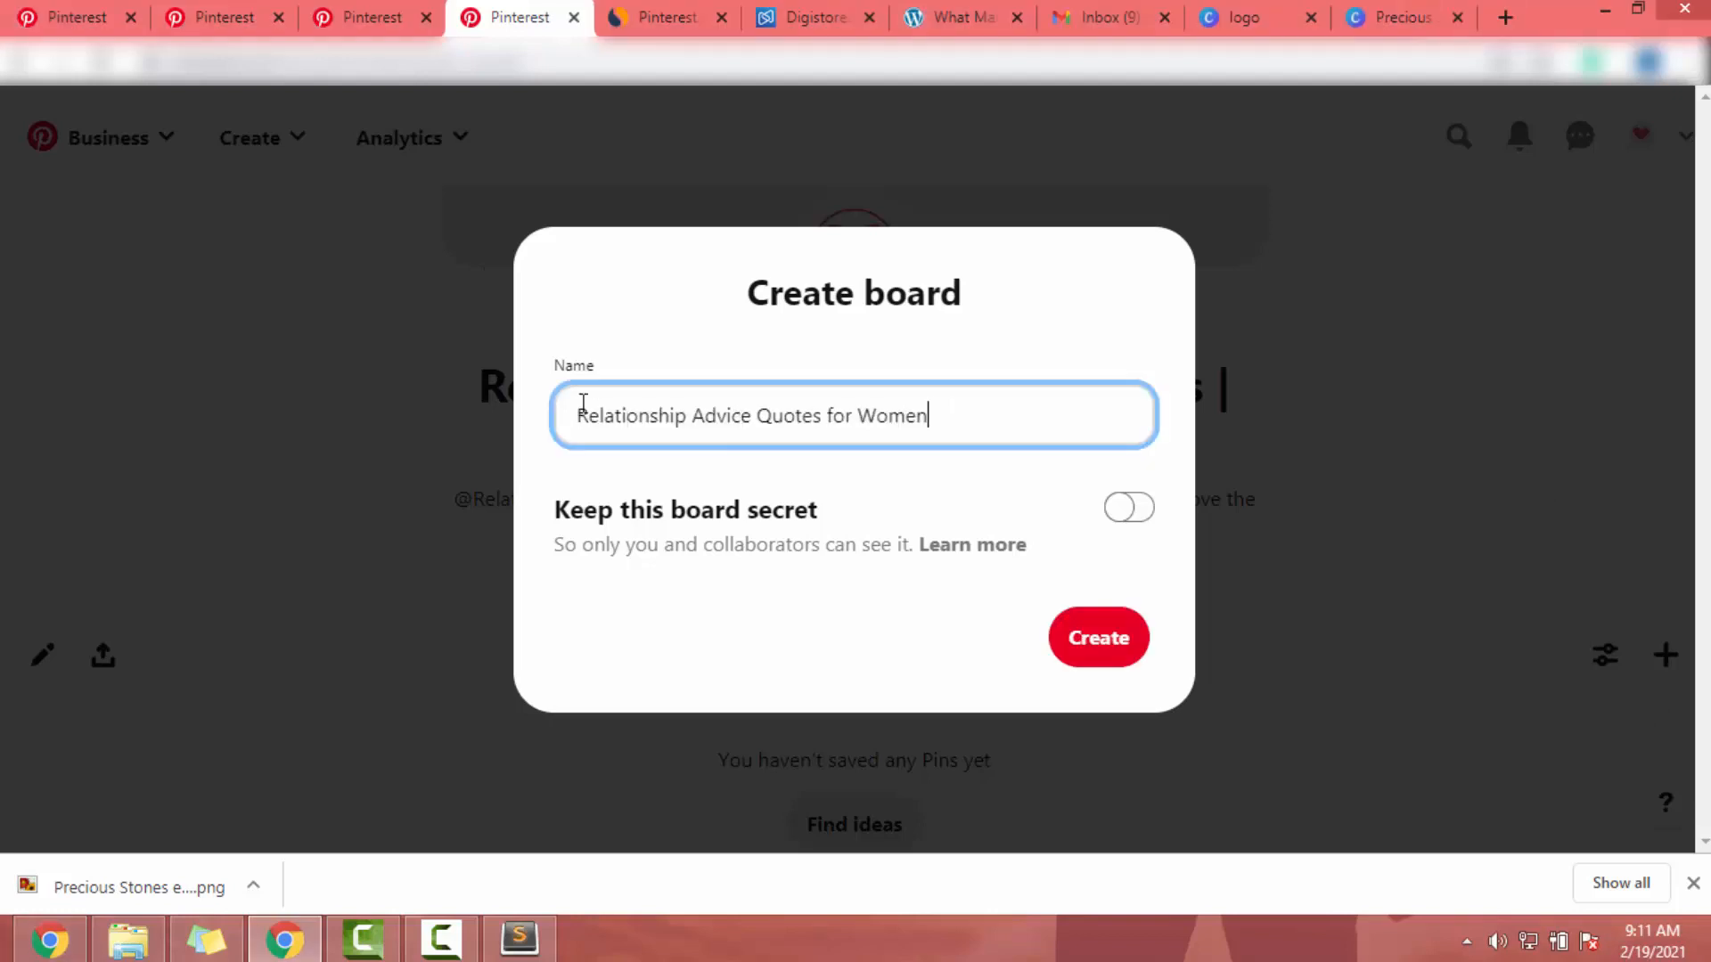
pyautogui.moveTo(582, 402); pyautogui.dragTo(591, 410)
pyautogui.click(547, 510)
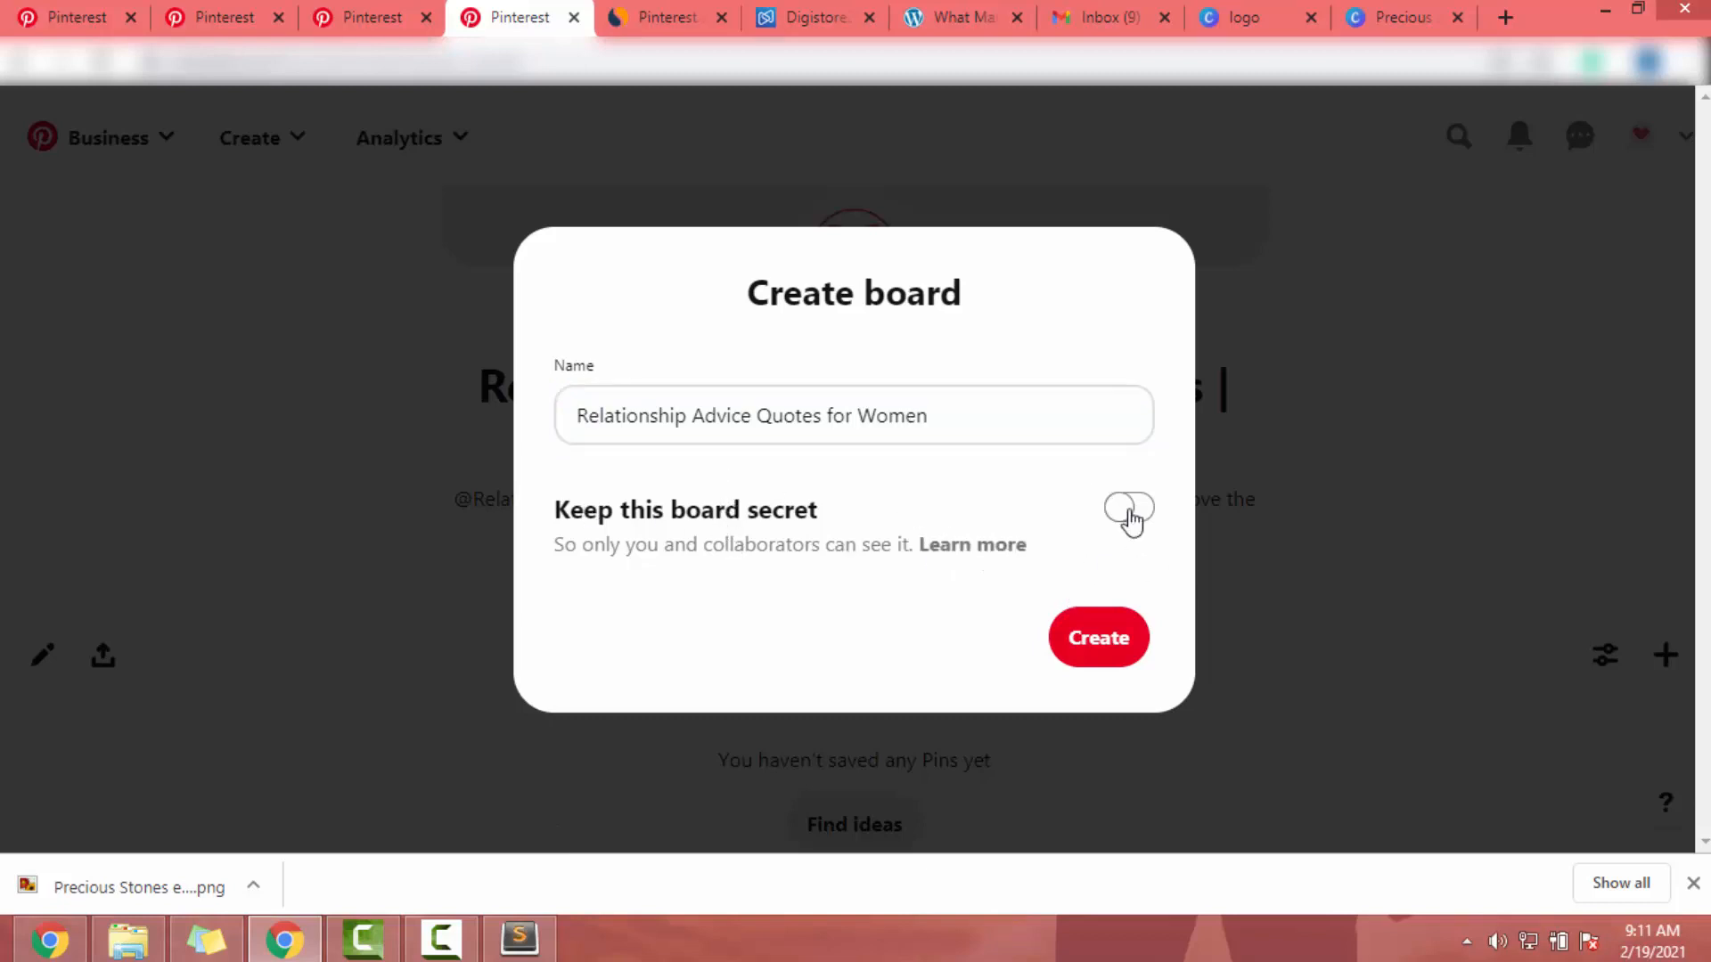
pyautogui.click(1103, 658)
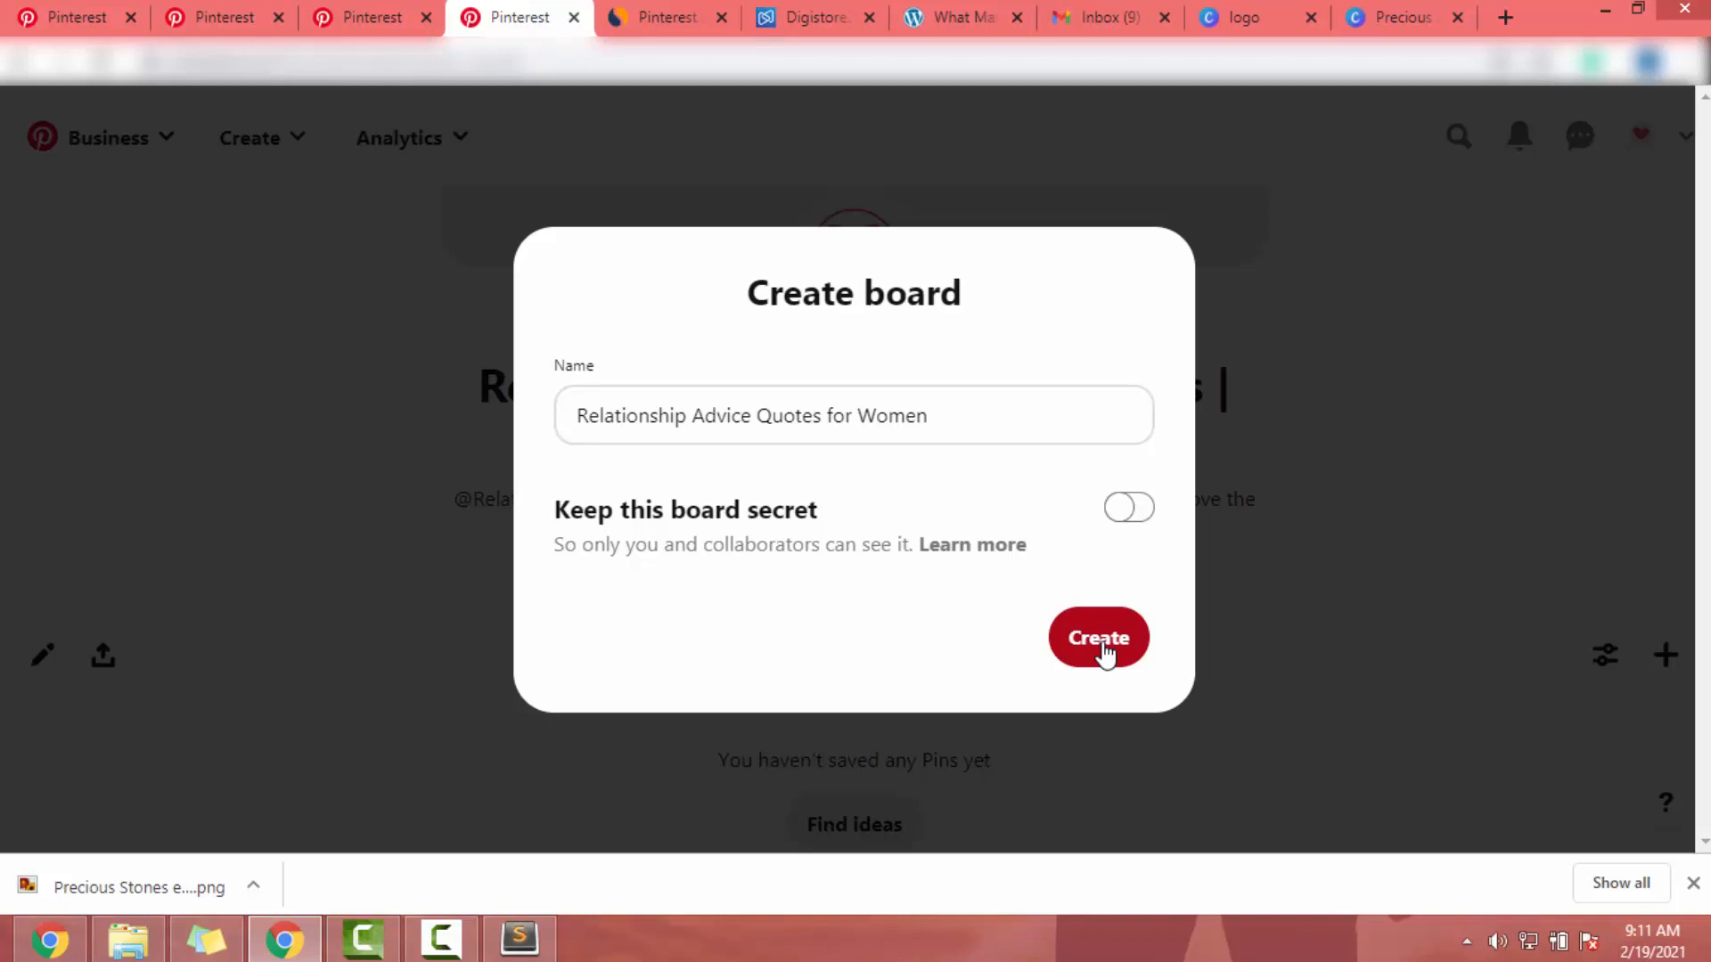
pyautogui.click(1104, 653)
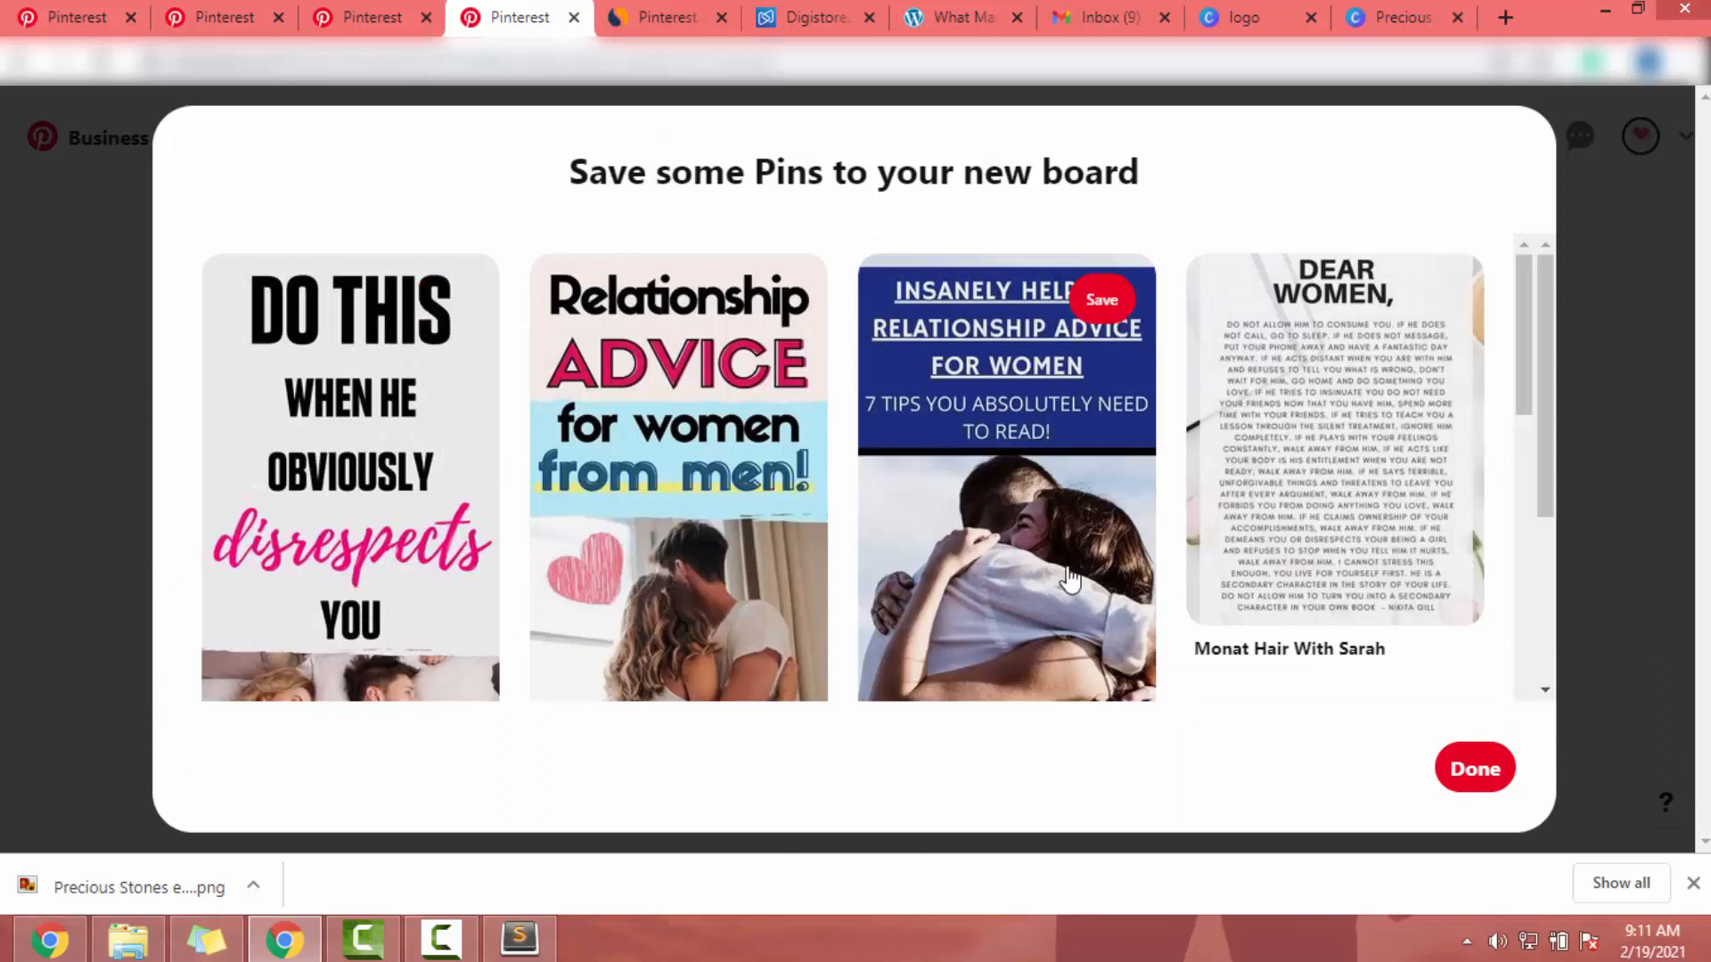
# Save suggested pins such as "Do This When He Disrespects", "Dear Women" and "If She Does These 10 Things" to the new board and finish.
pyautogui.click(453, 299)
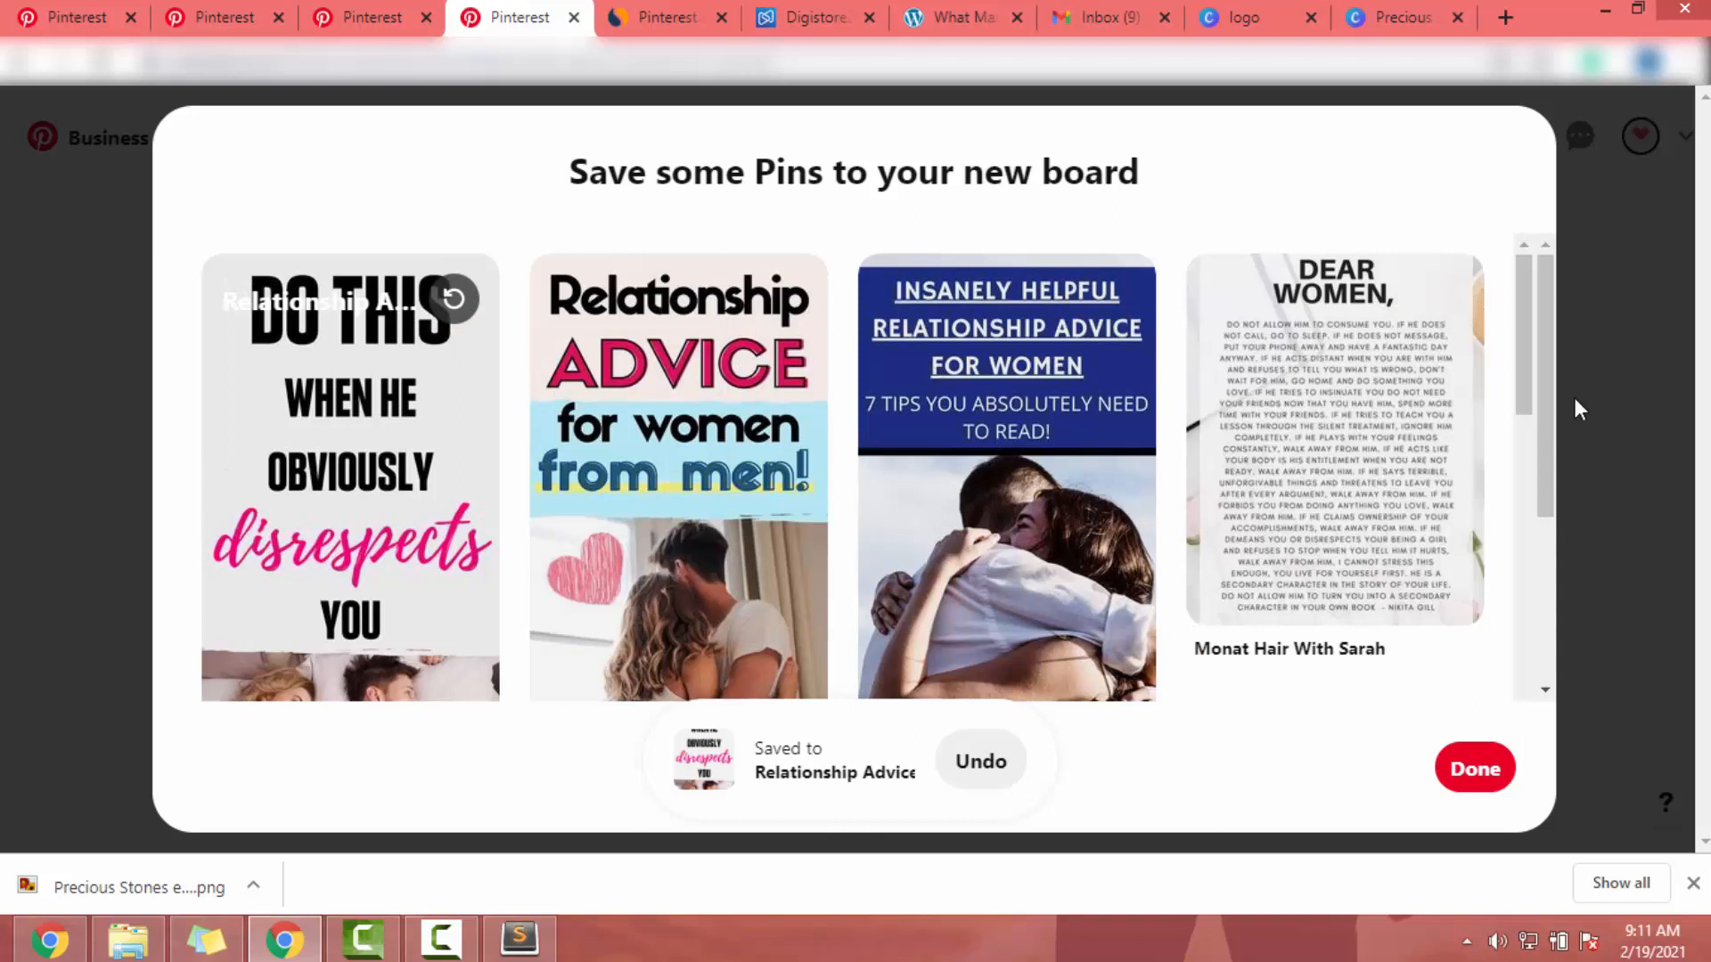
pyautogui.click(1421, 305)
pyautogui.scroll(-5, 1418, 312)
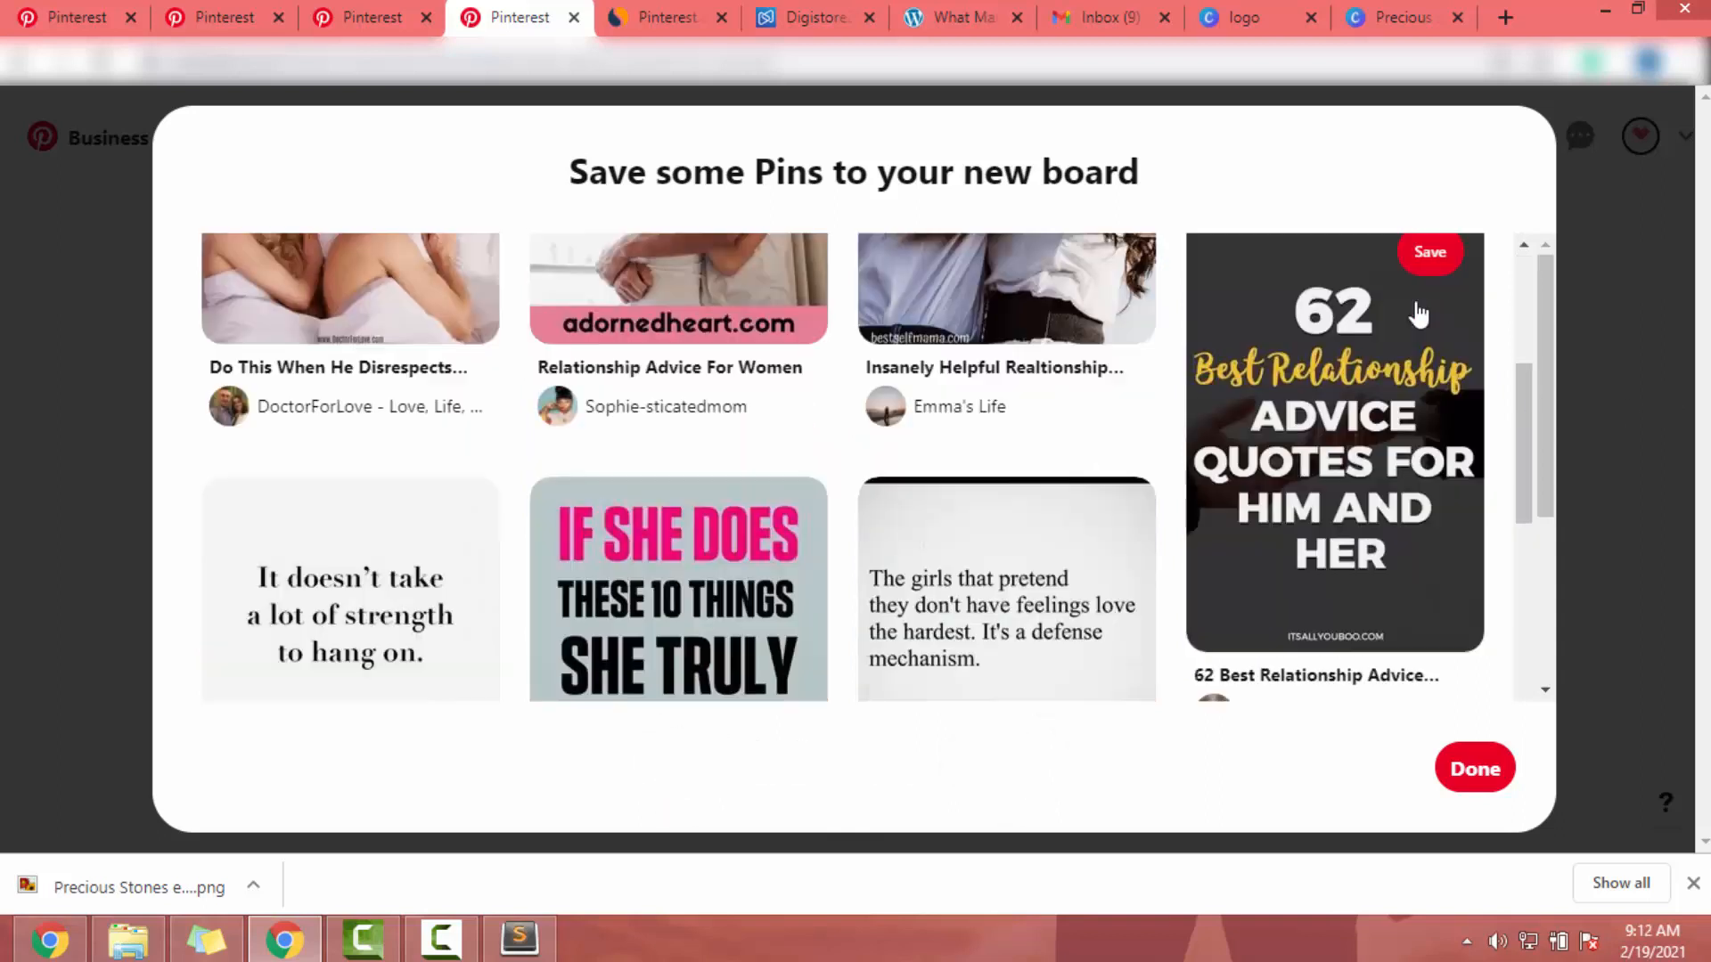
pyautogui.click(770, 524)
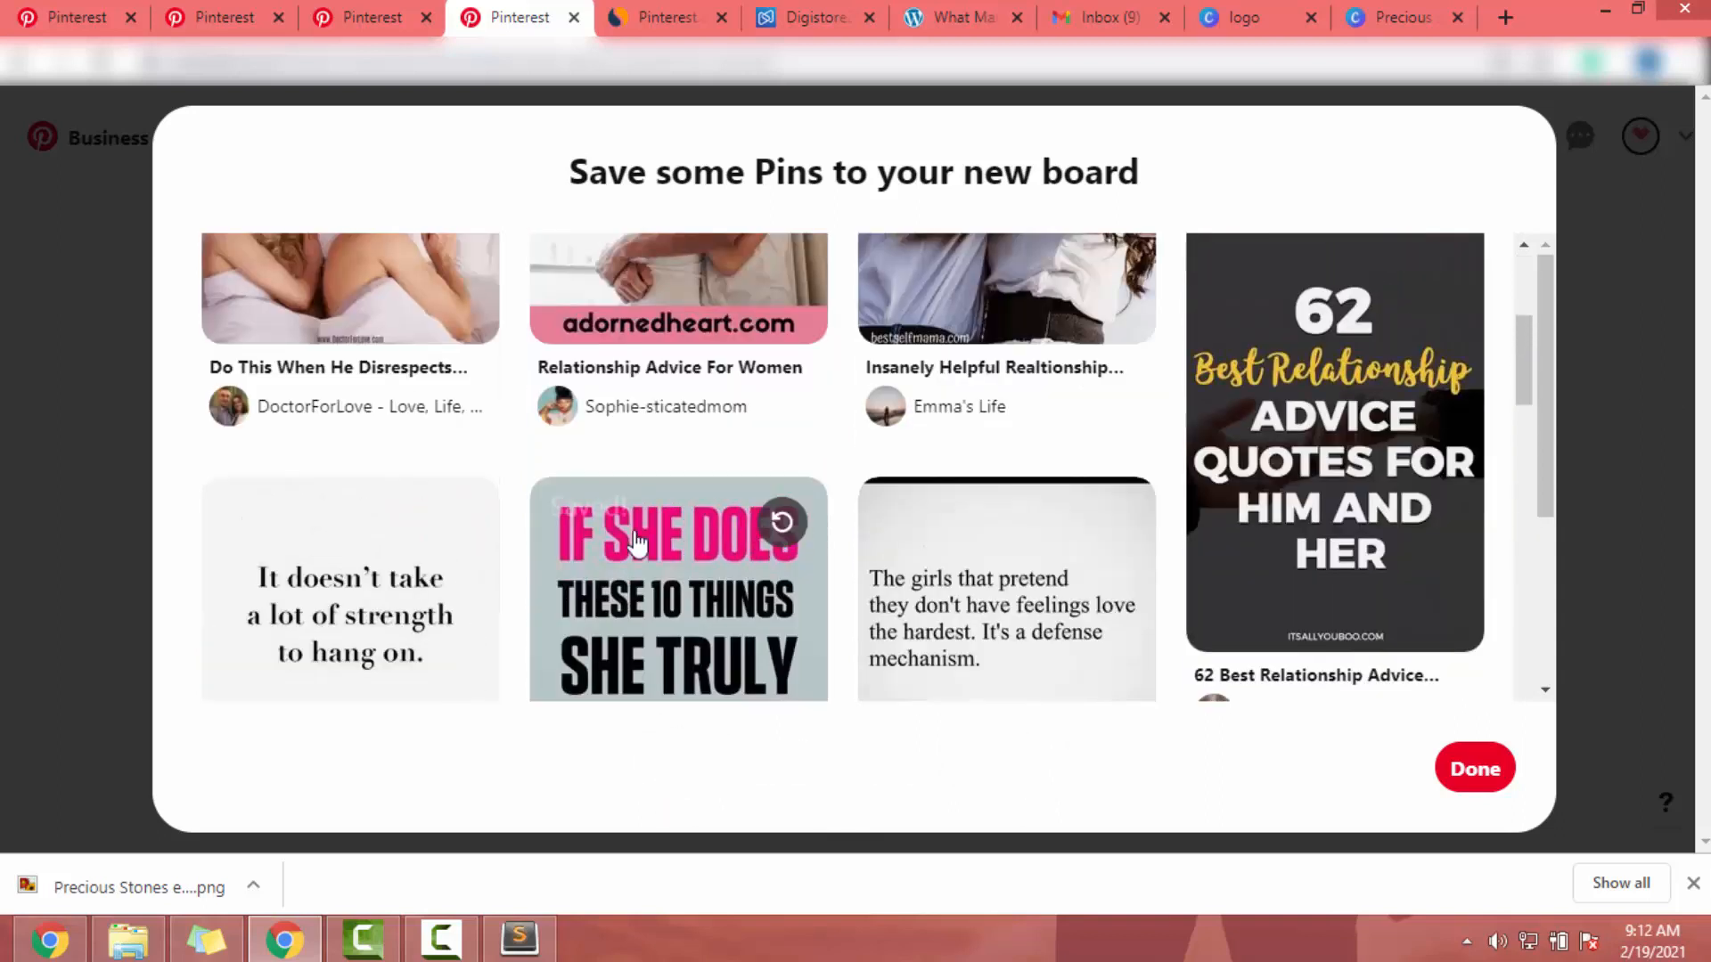
pyautogui.click(1484, 769)
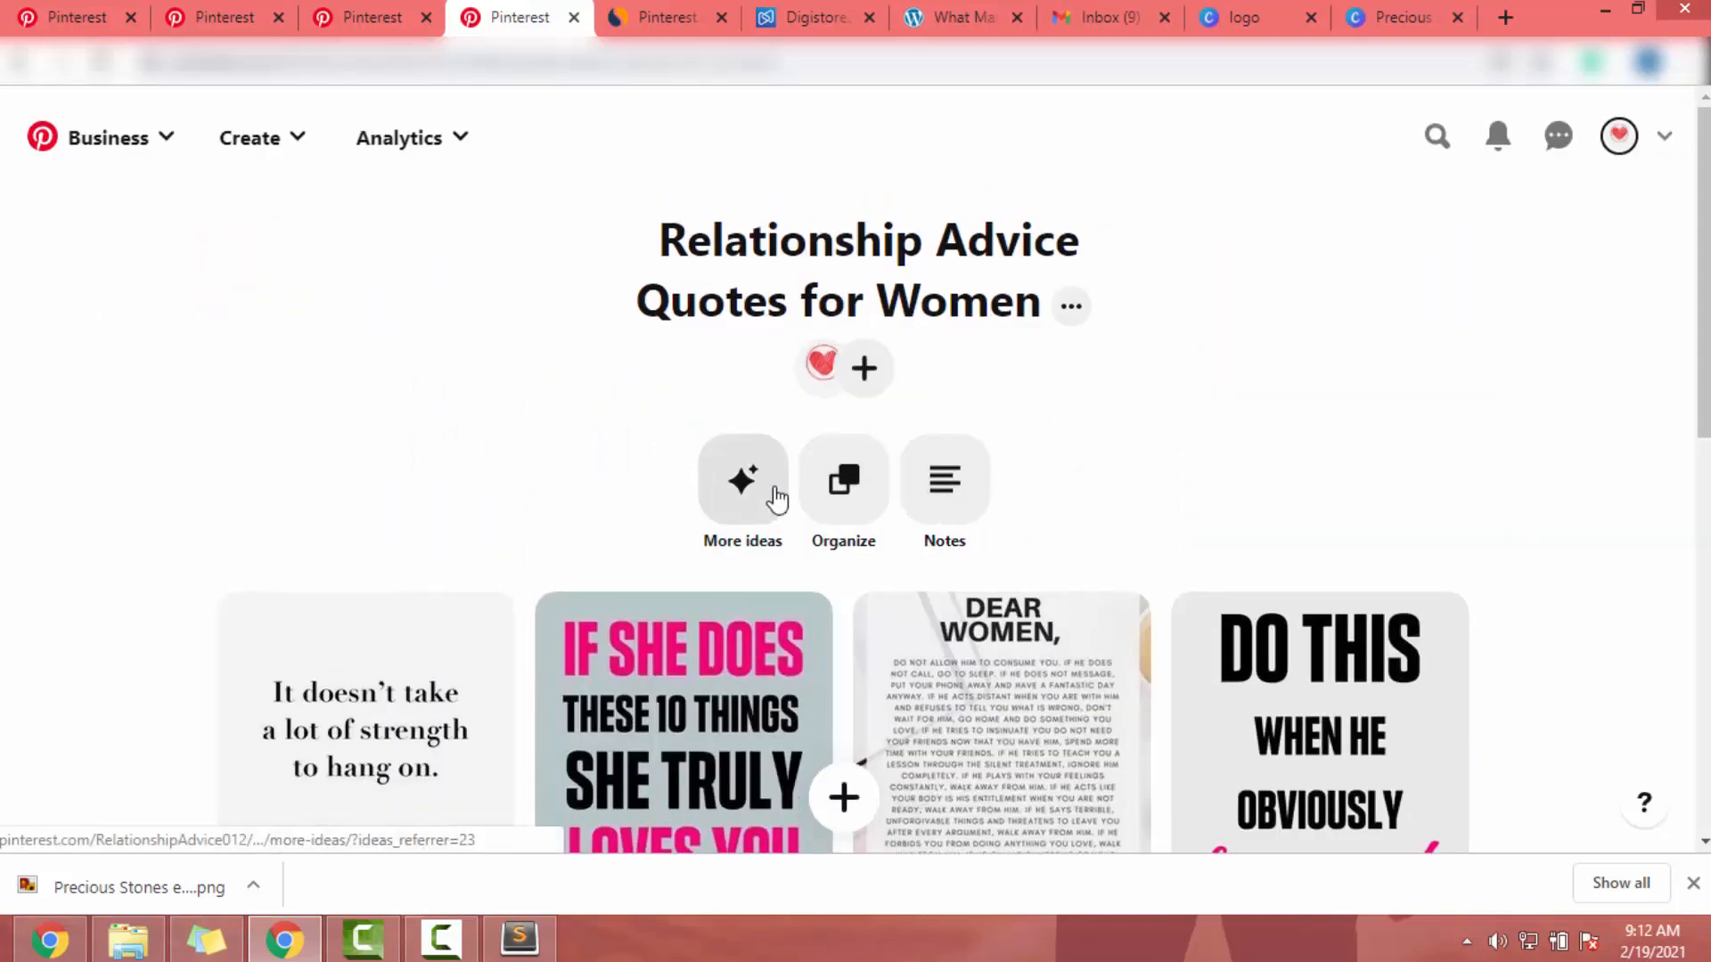
# Open the new board for editing and view the prepared "Relationship Advice Quotes for Women" cover image.
pyautogui.click(1072, 308)
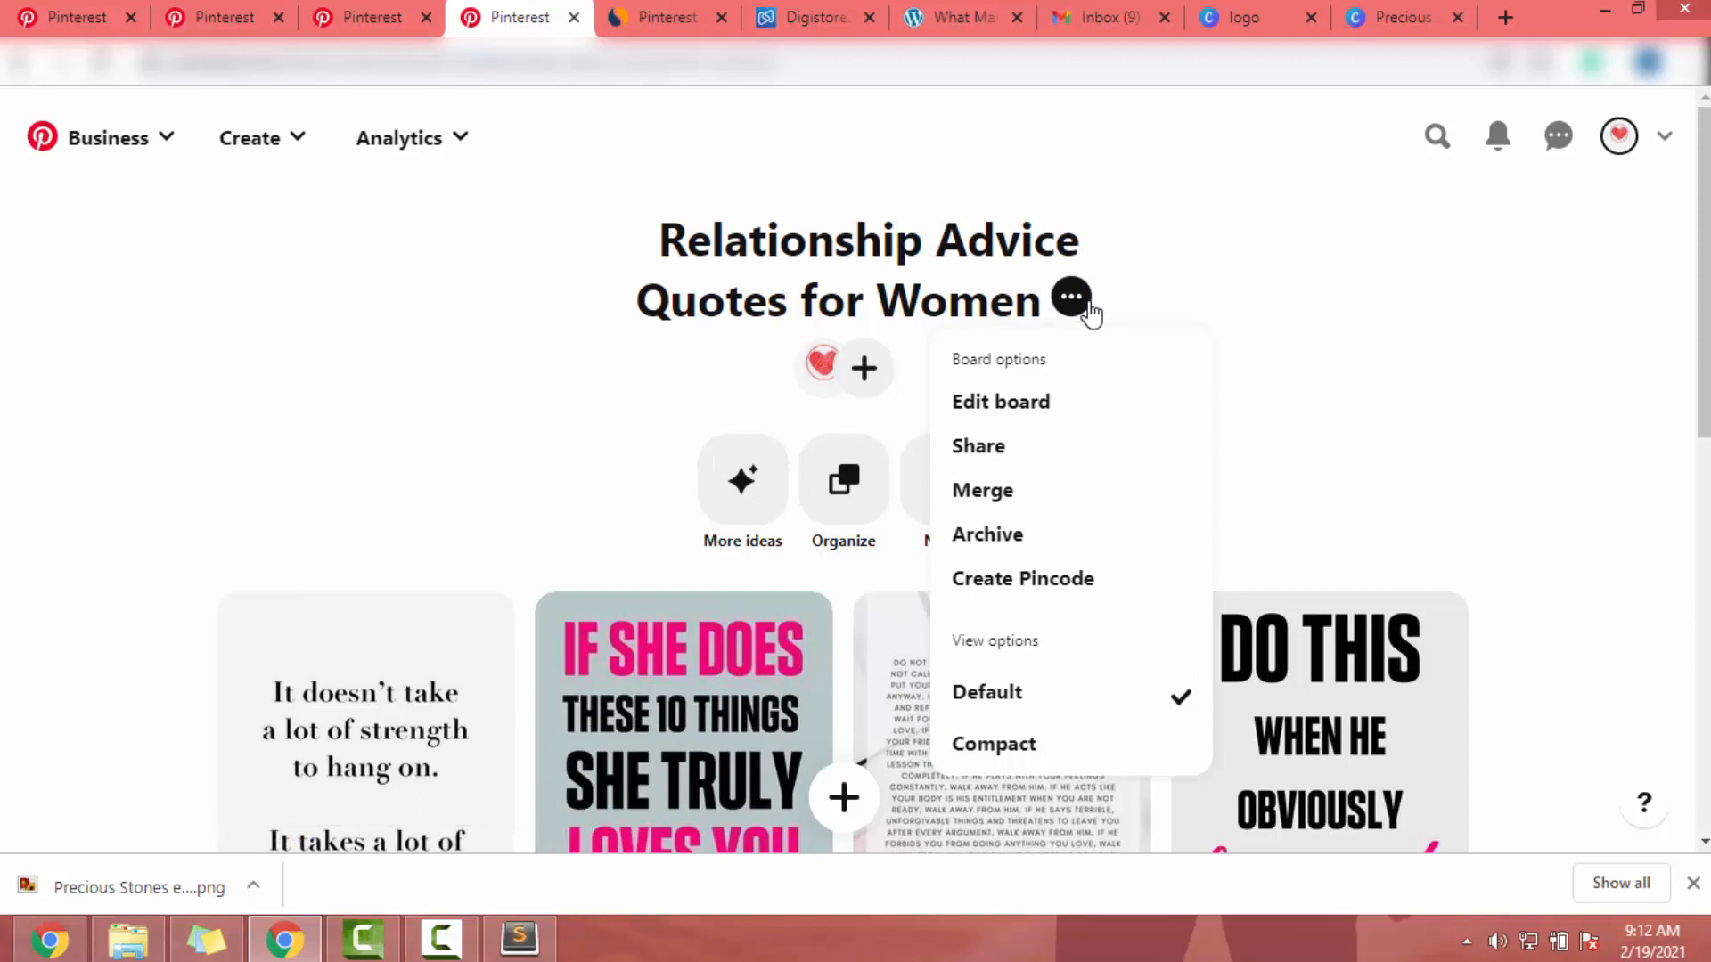
pyautogui.click(1088, 305)
pyautogui.click(1088, 304)
pyautogui.click(1001, 405)
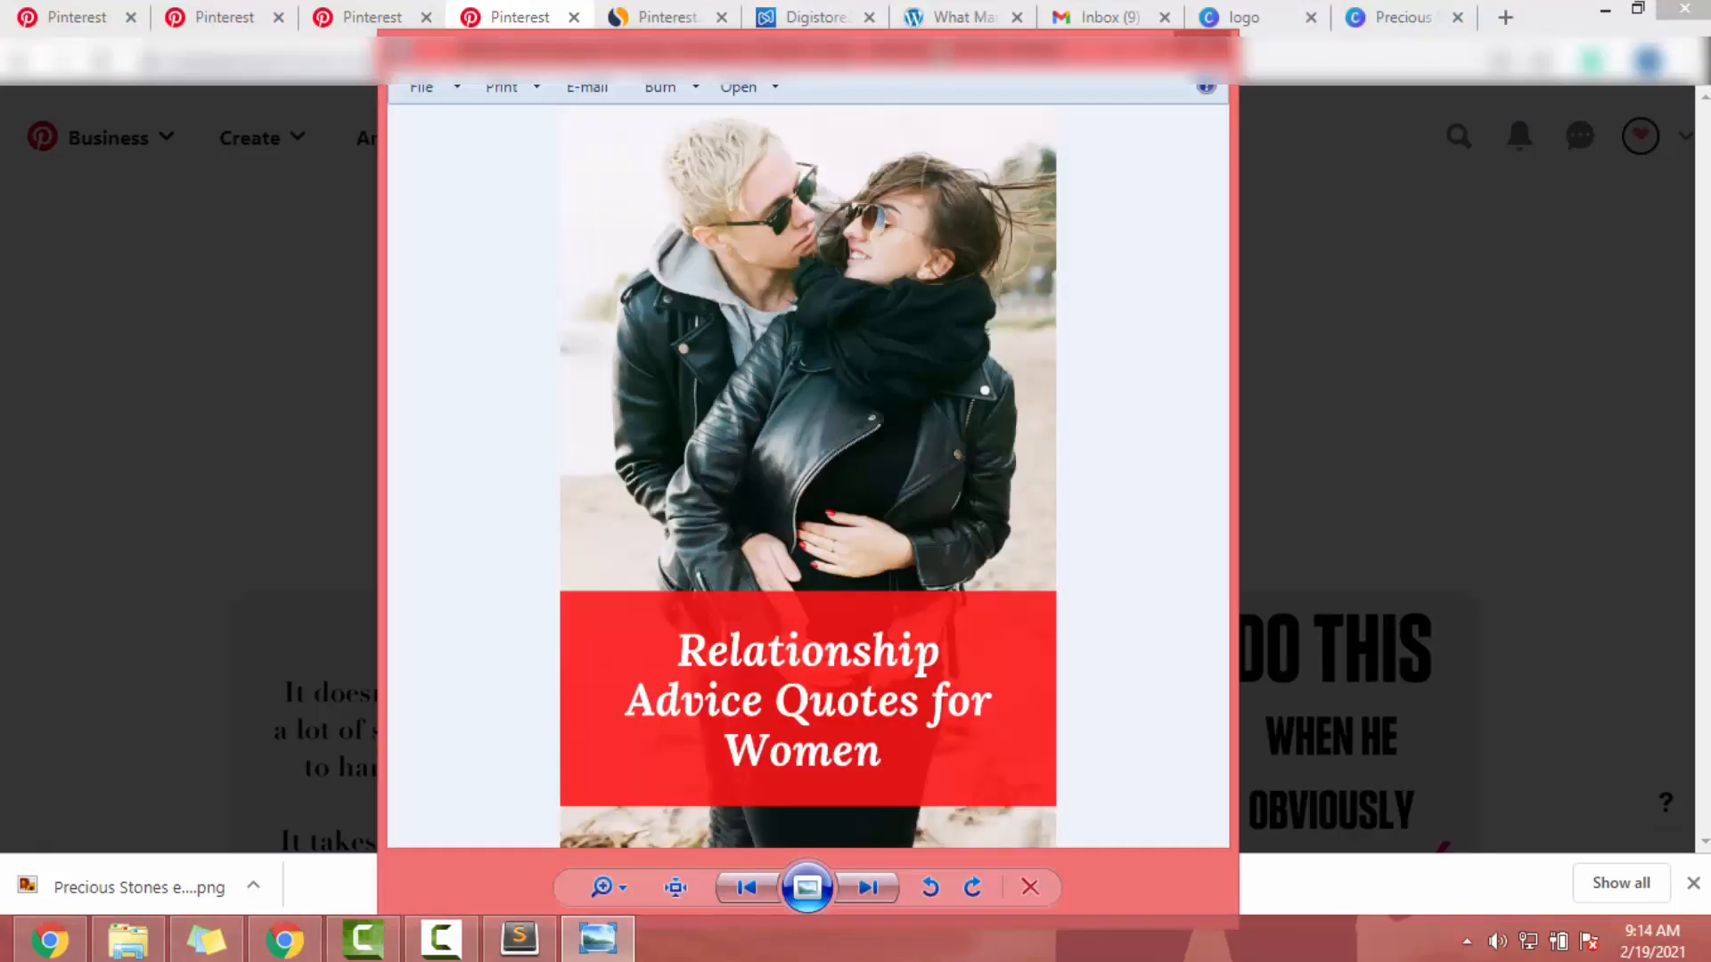
pyautogui.moveTo(1057, 52); pyautogui.dragTo(948, 66)
pyautogui.moveTo(830, 62); pyautogui.dragTo(1194, 959)
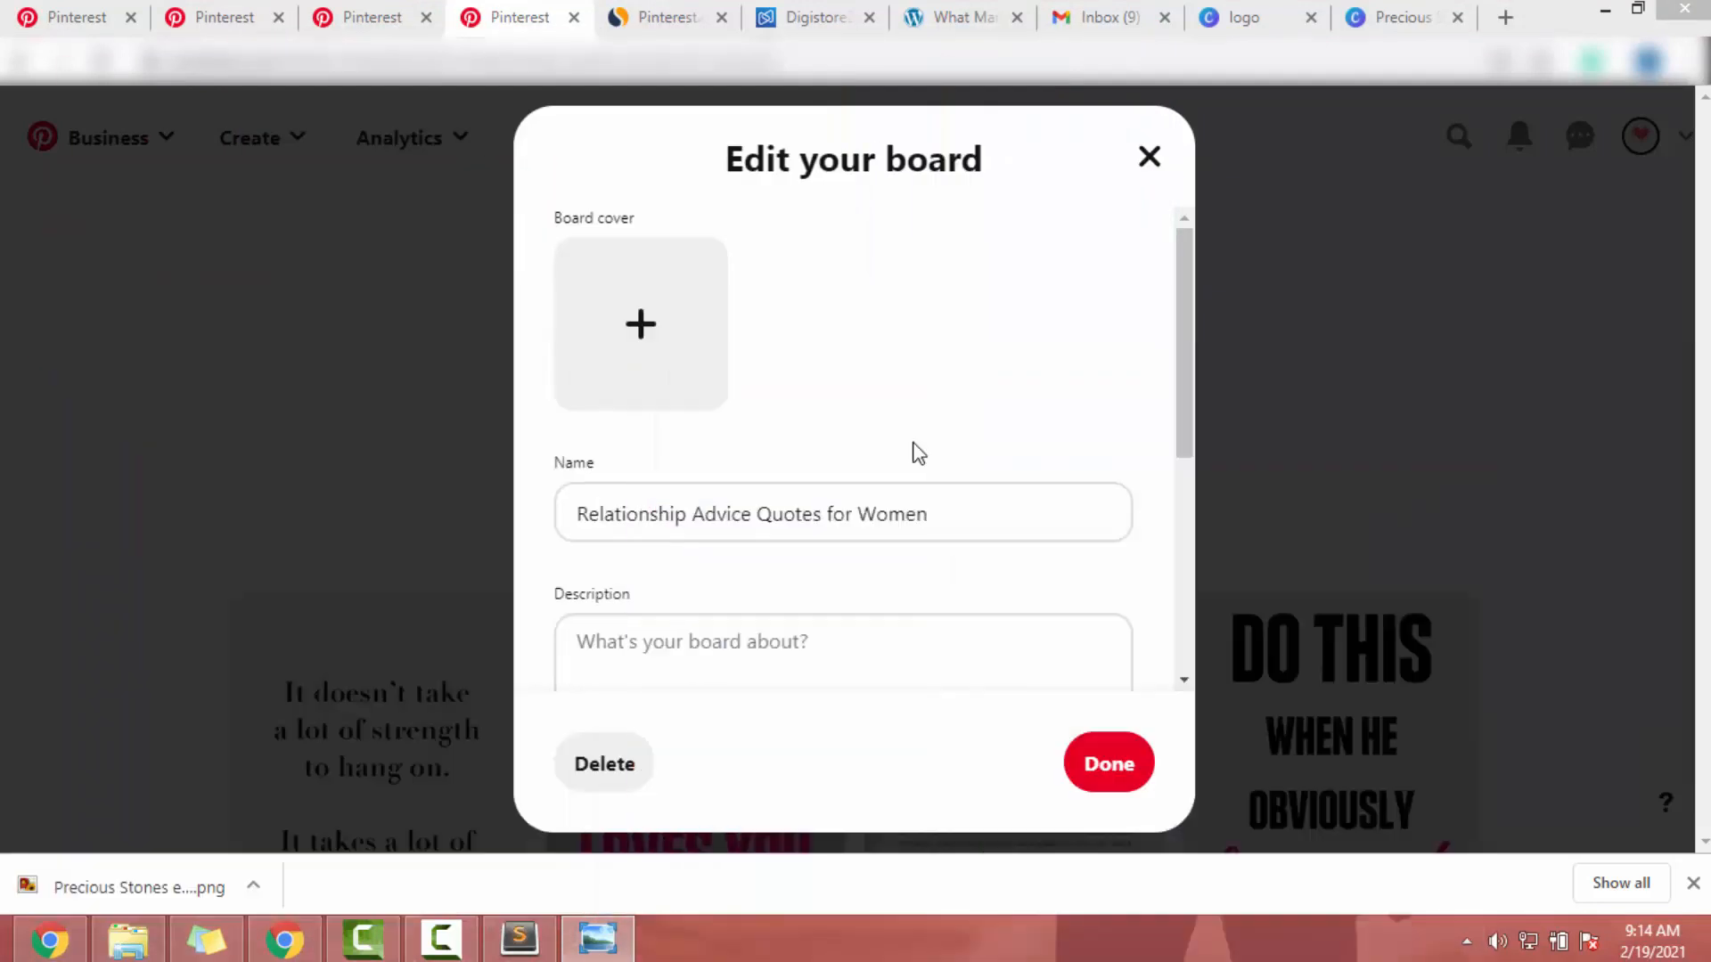
# Review the board's cover, name, description, collaborator and privacy fields, then close the editor with the description left blank.
pyautogui.click(694, 575)
pyautogui.scroll(-3, 698, 535)
pyautogui.click(706, 389)
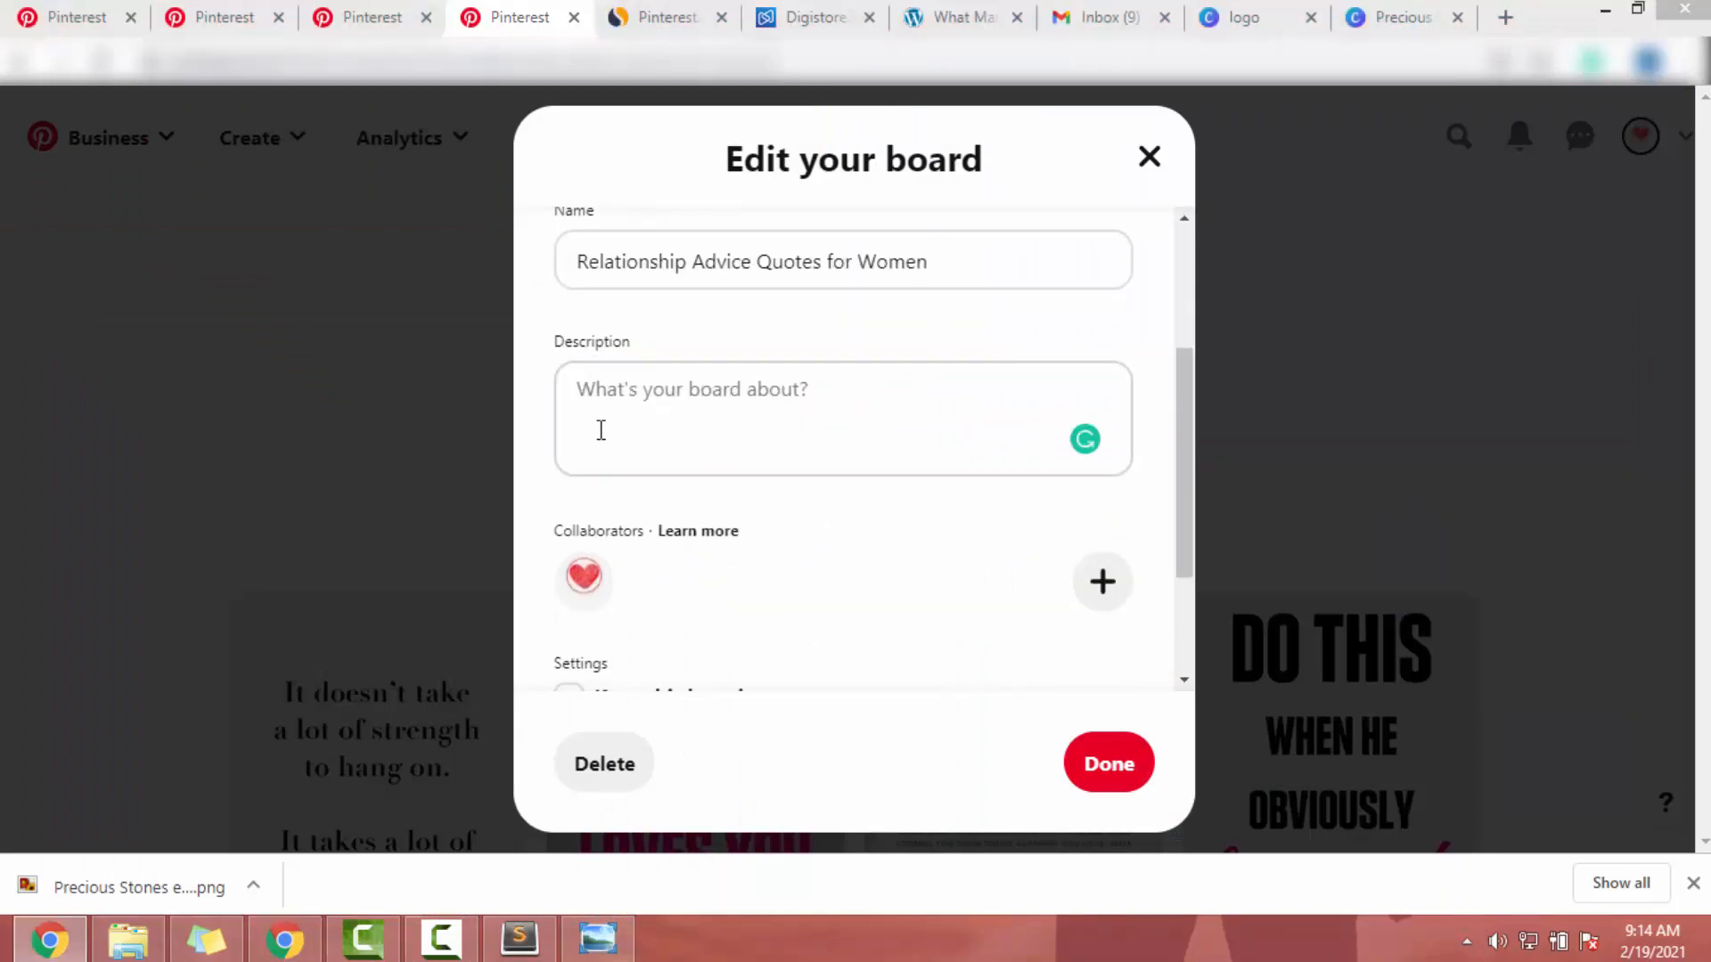
pyautogui.click(617, 419)
pyautogui.scroll(-2, 620, 427)
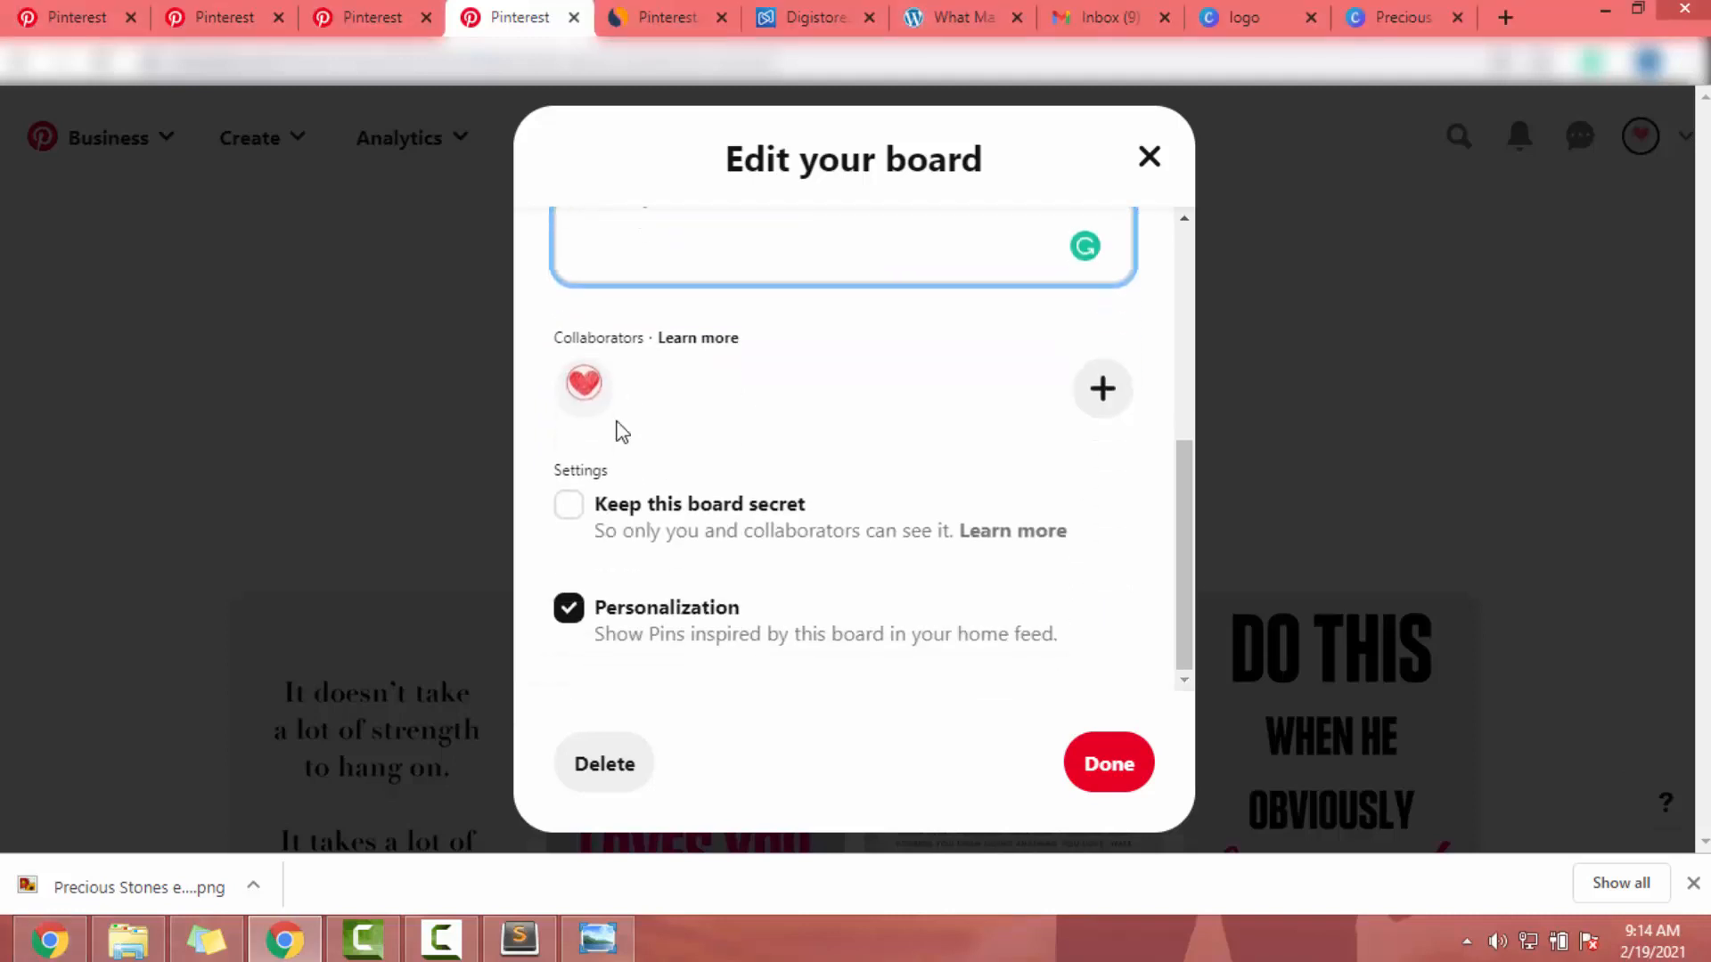
pyautogui.scroll(3, 620, 431)
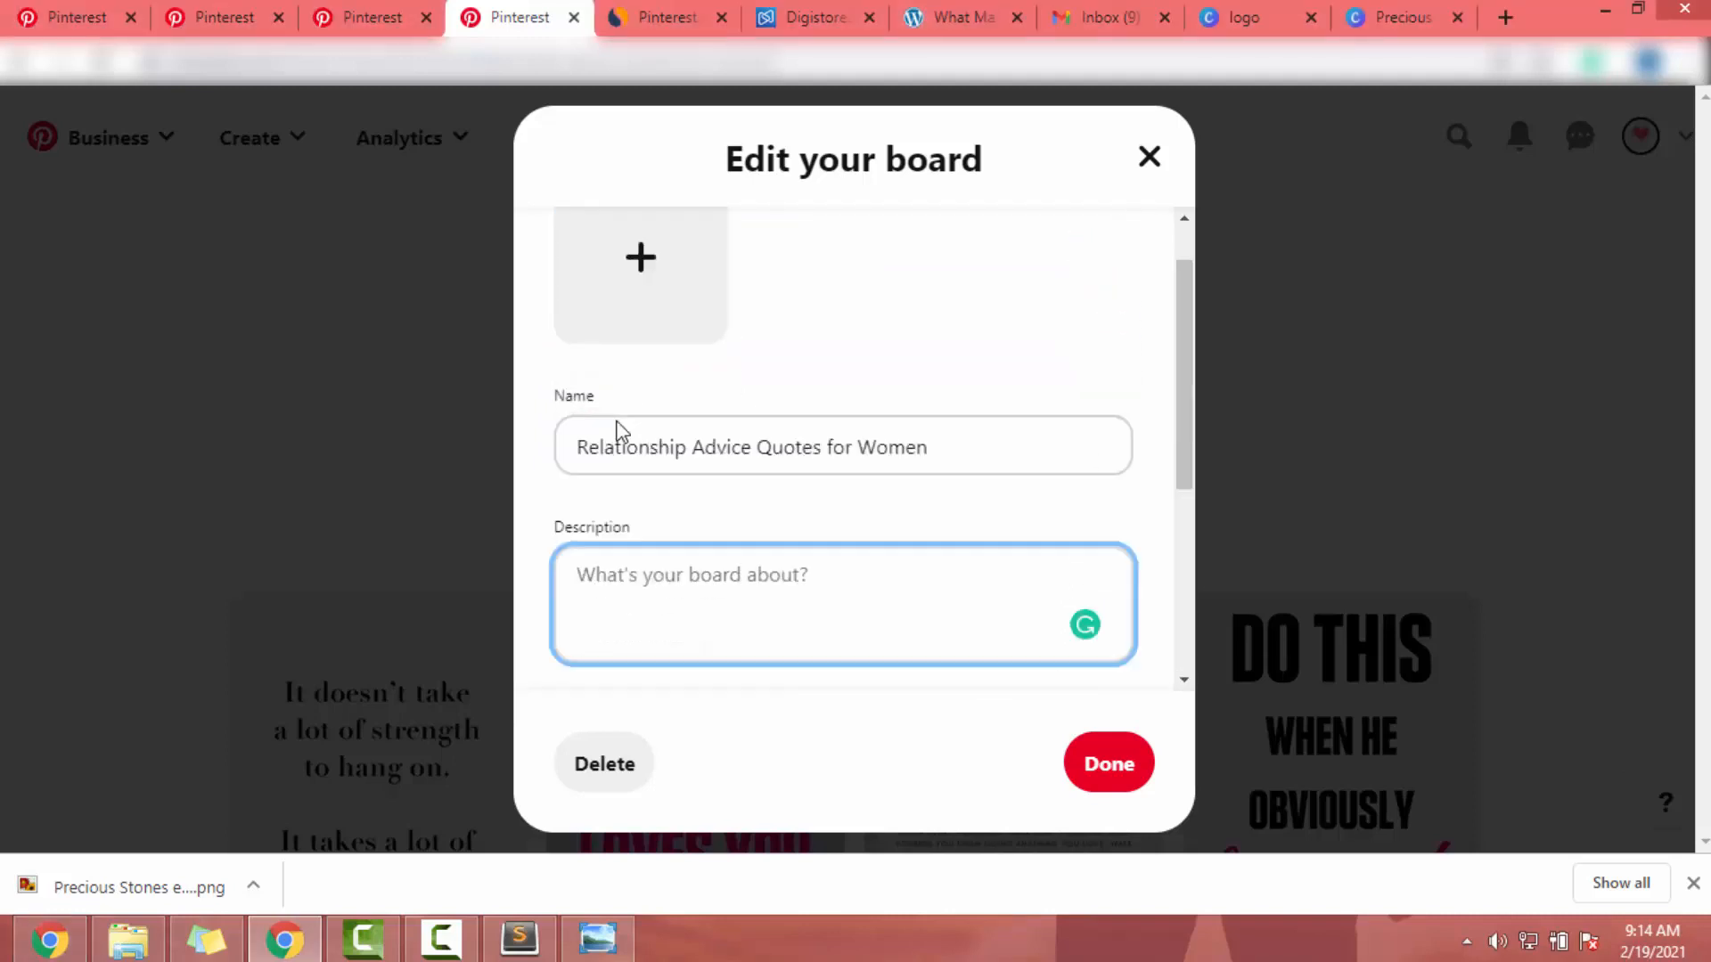
pyautogui.click(1123, 766)
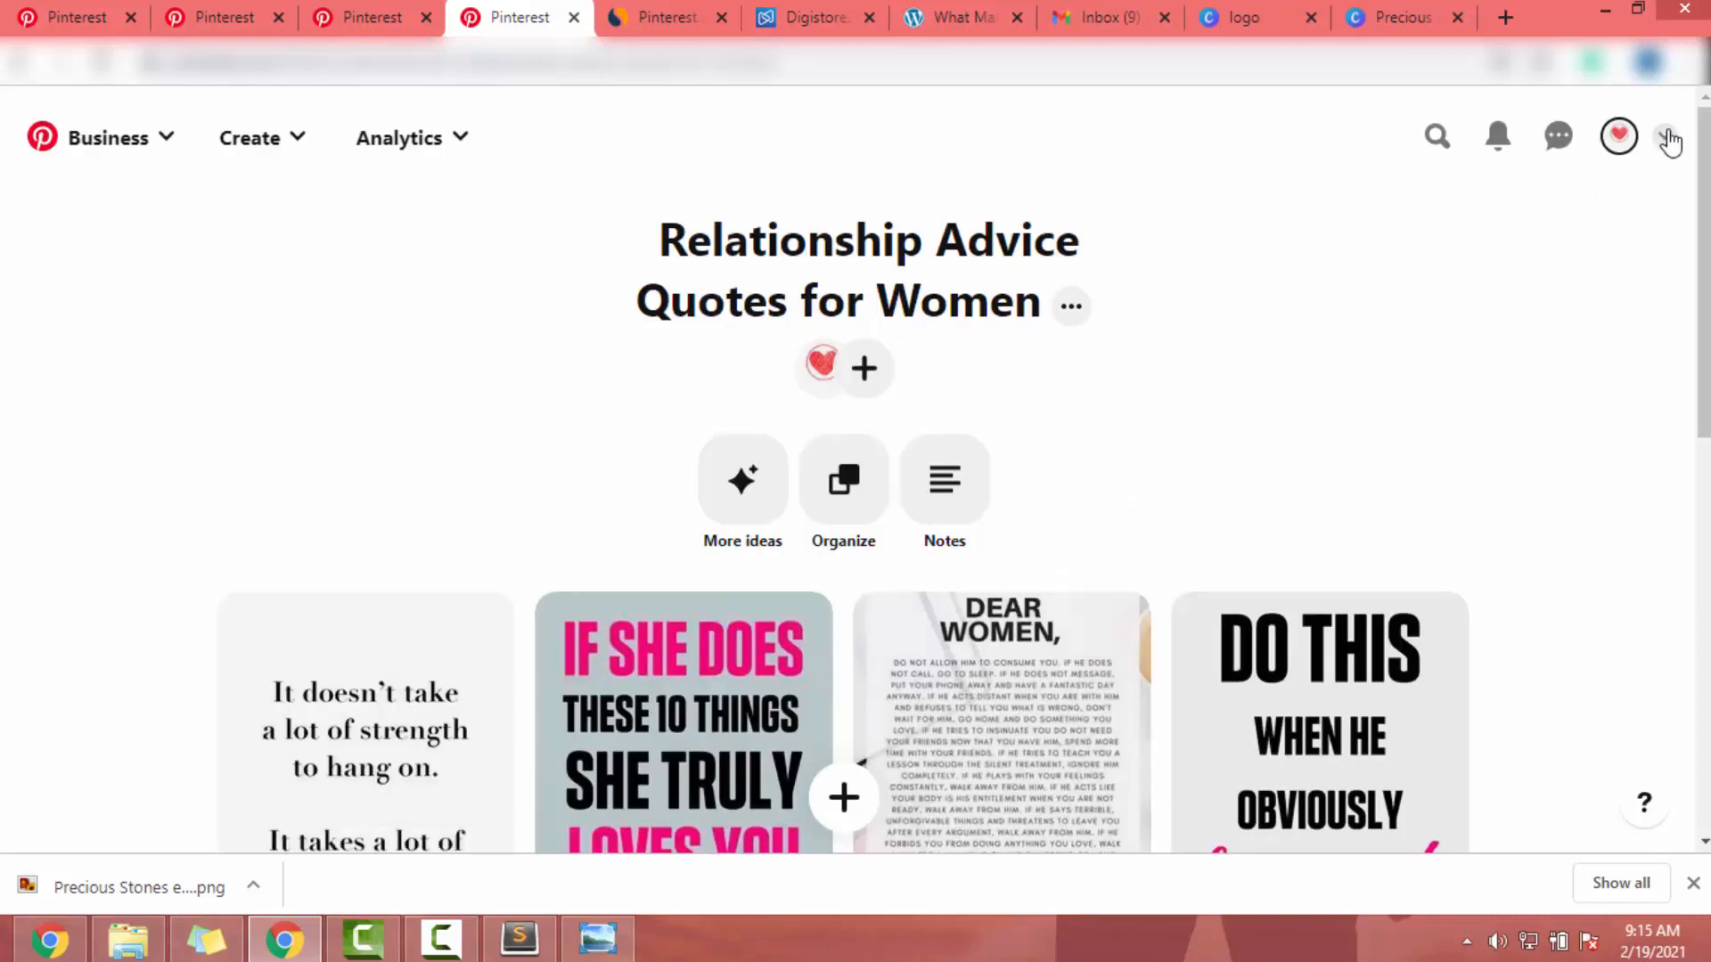
pyautogui.click(1665, 136)
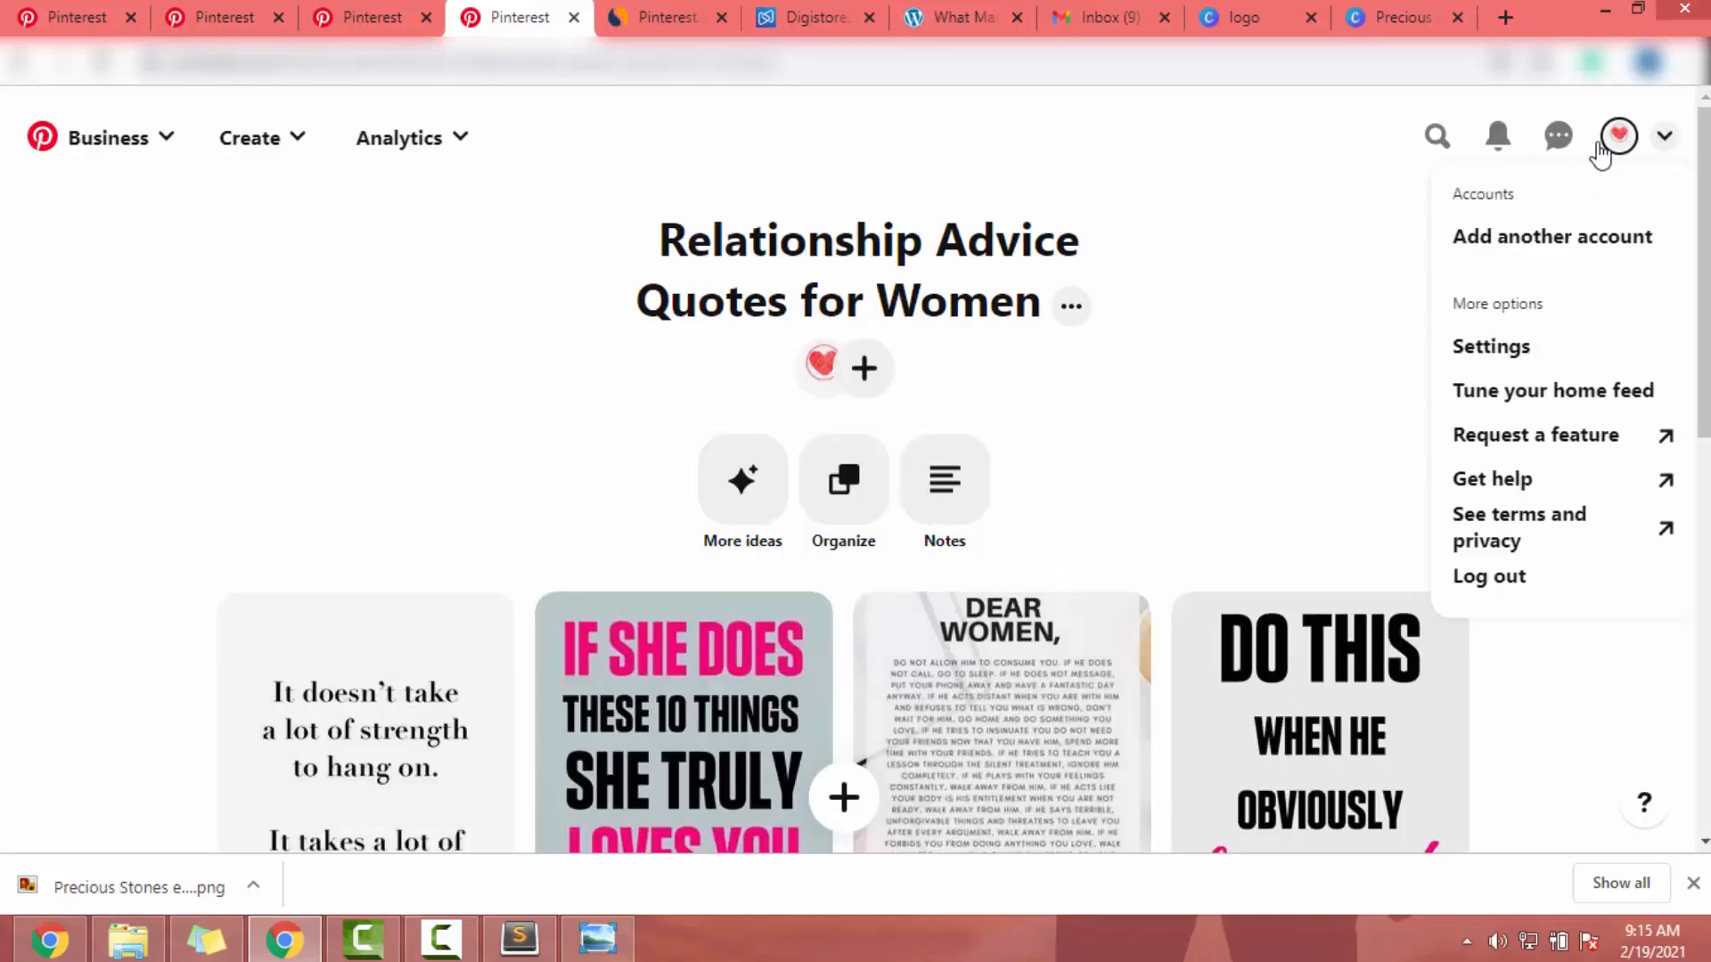
pyautogui.click(849, 378)
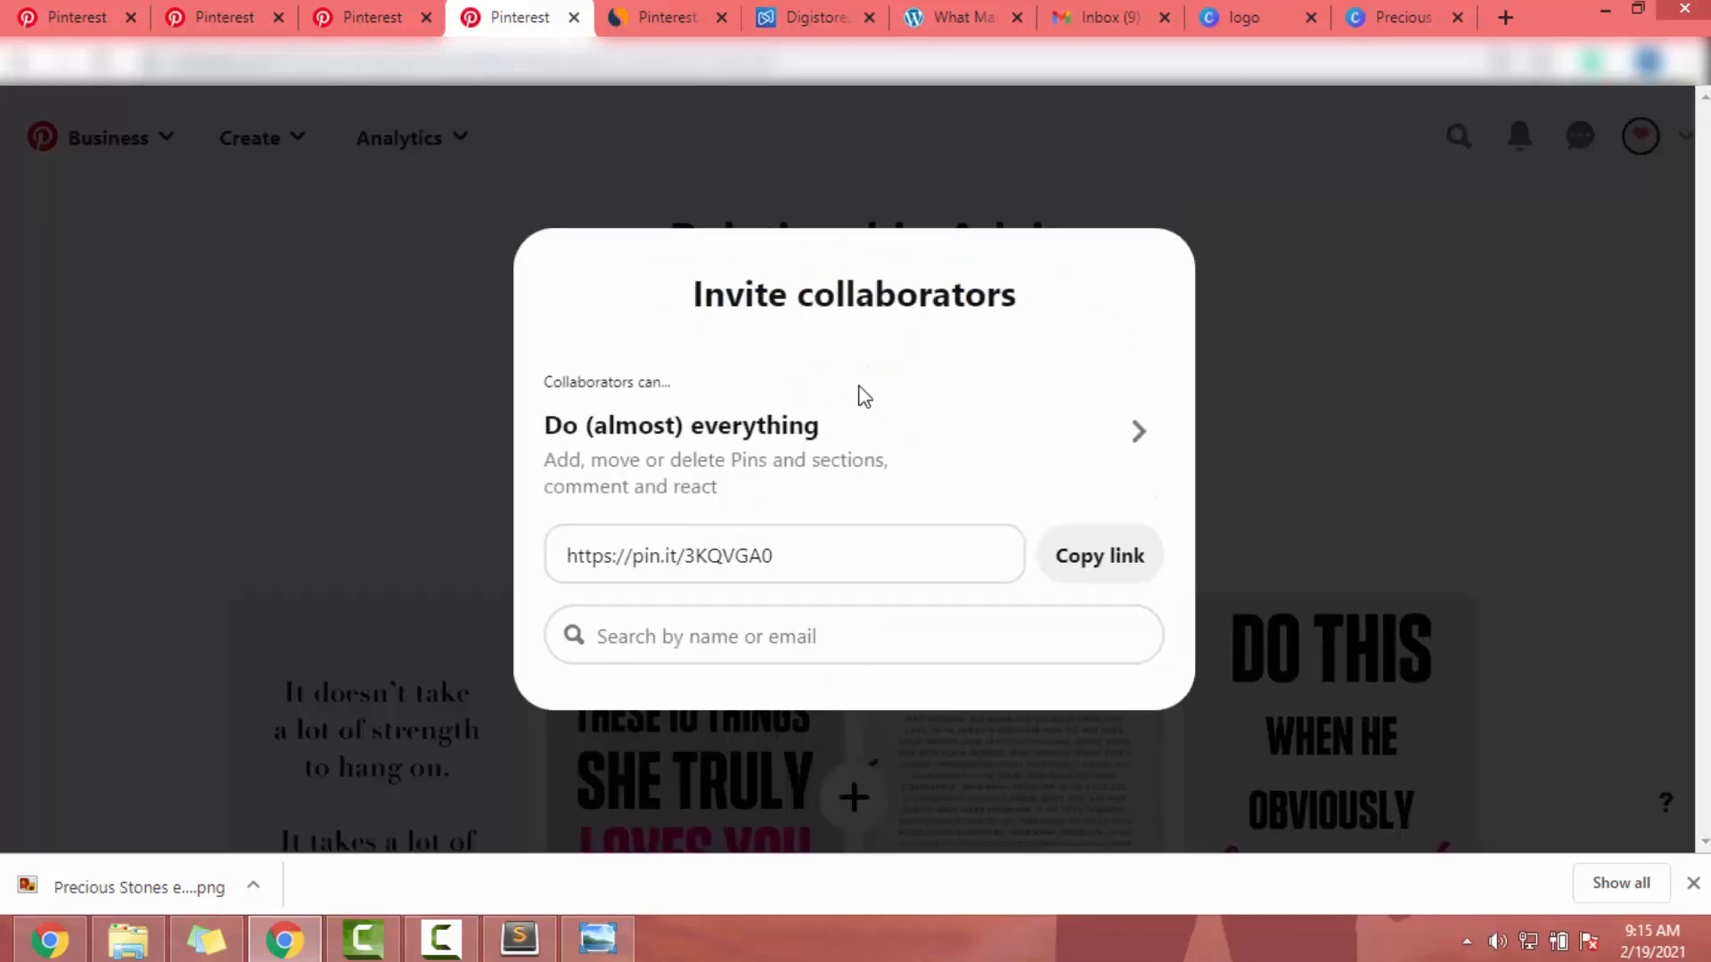
pyautogui.press('Escape')
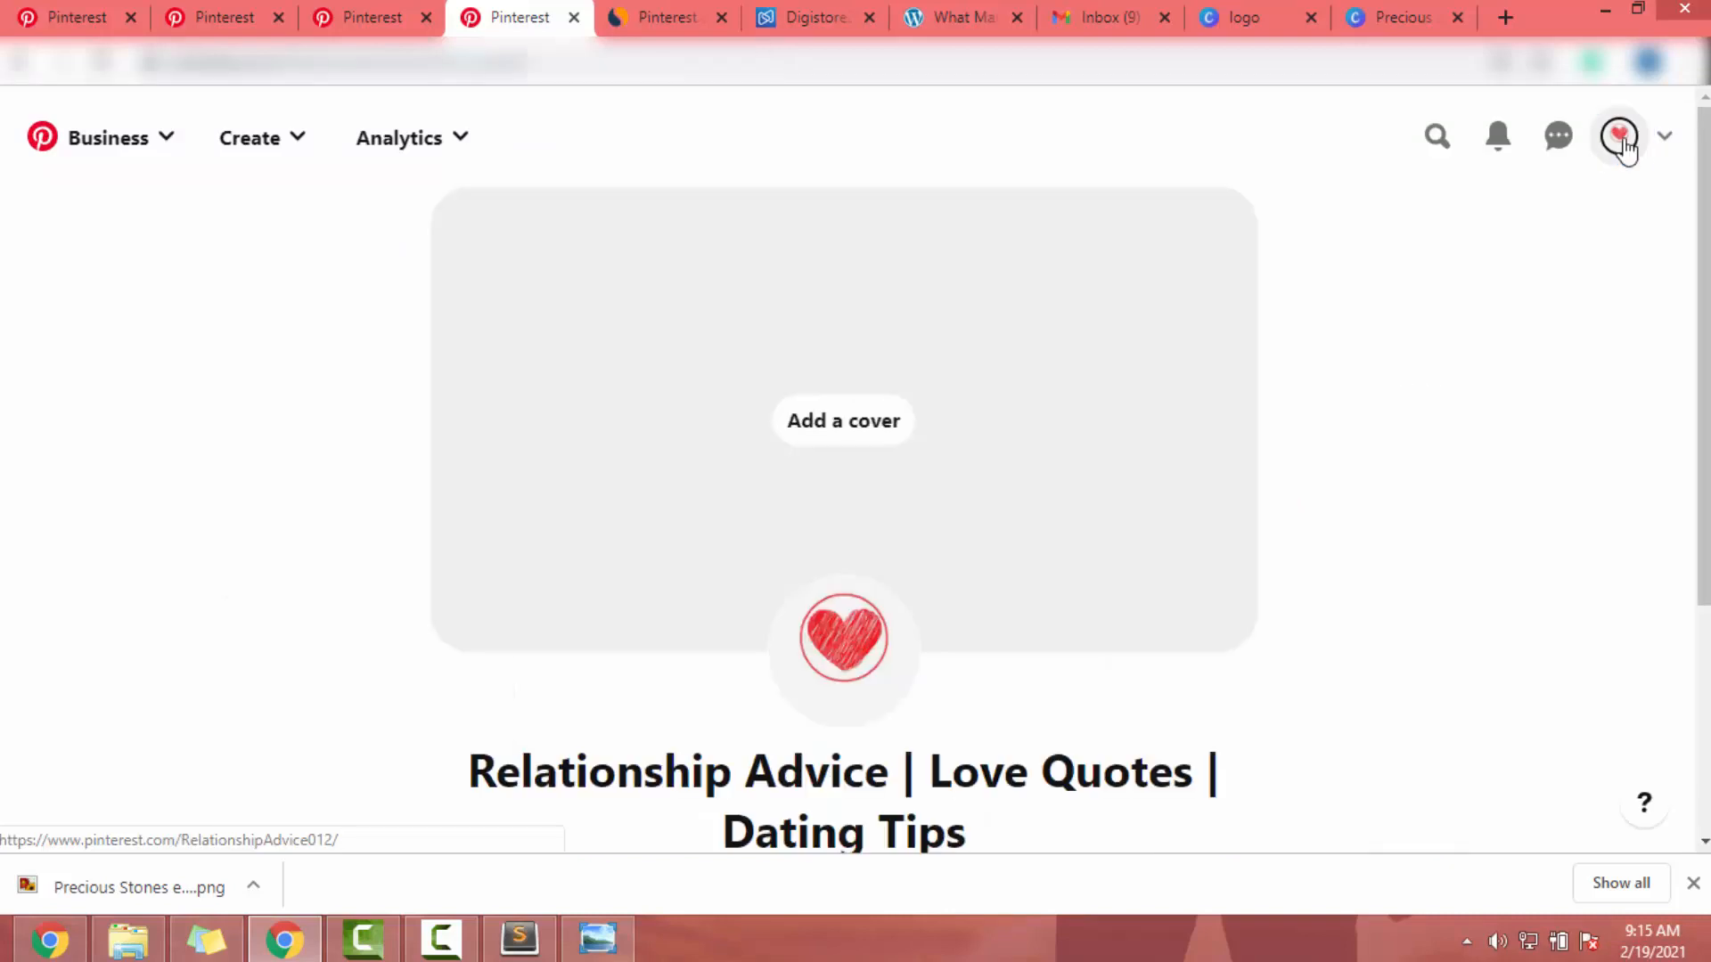
# Begin creating another board from the account's profile page.
pyautogui.scroll(-5, 1593, 501)
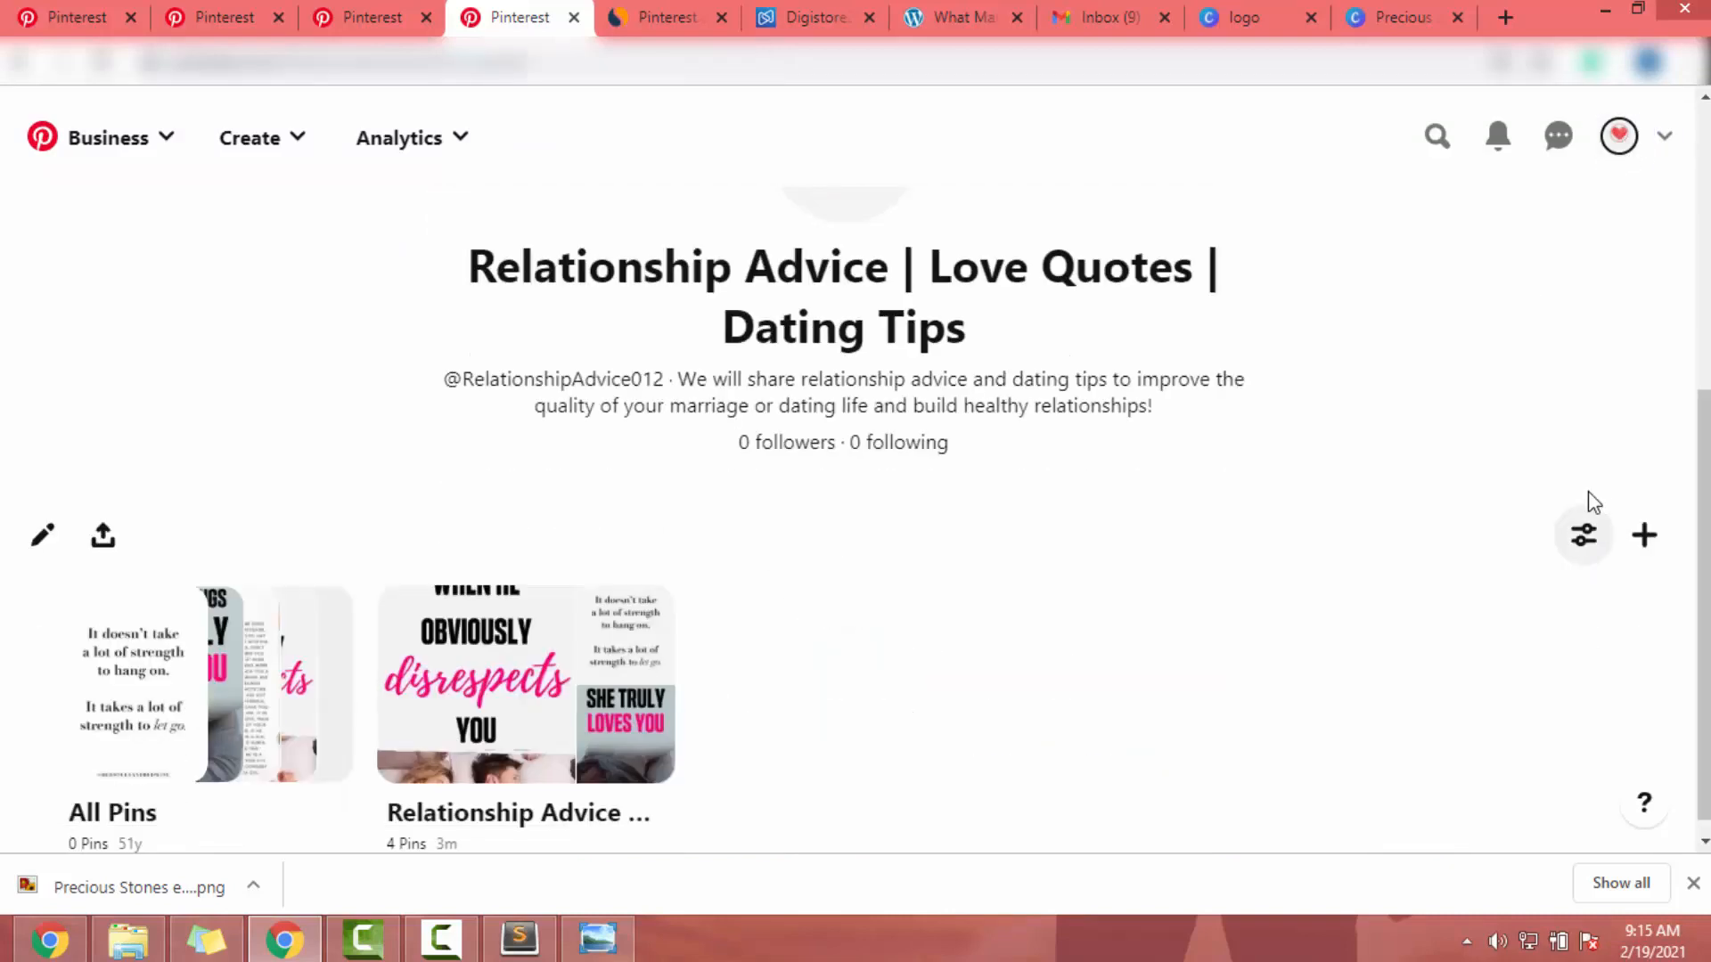
pyautogui.click(1644, 547)
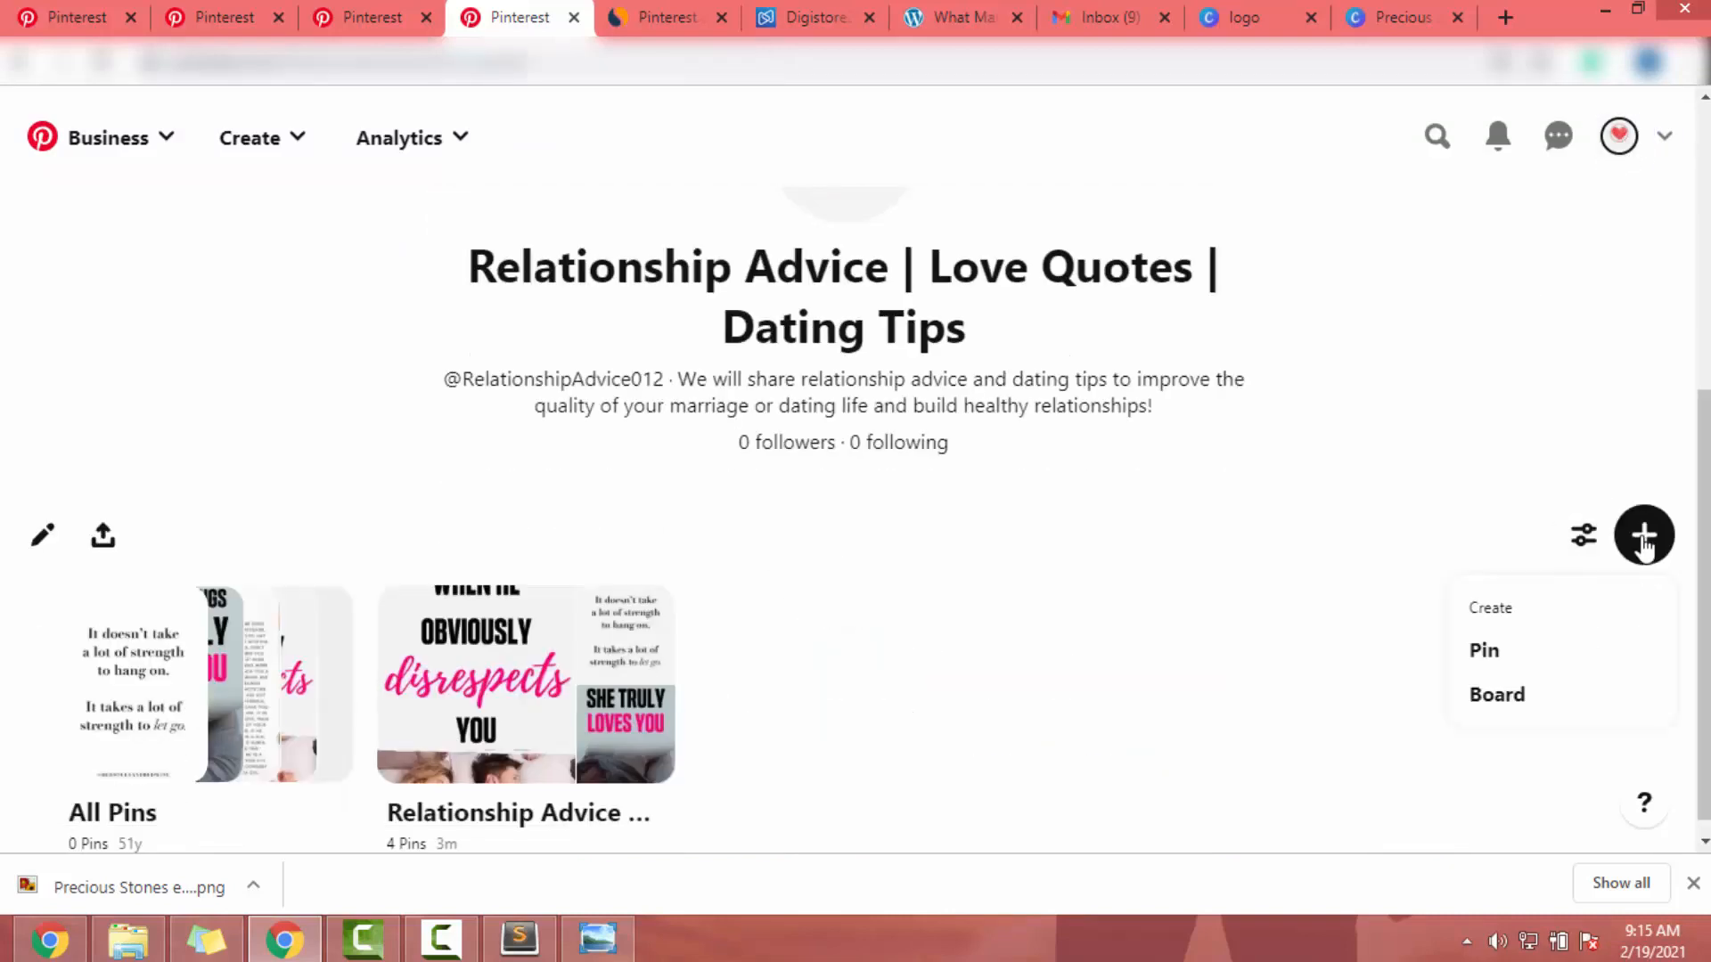
pyautogui.click(1500, 696)
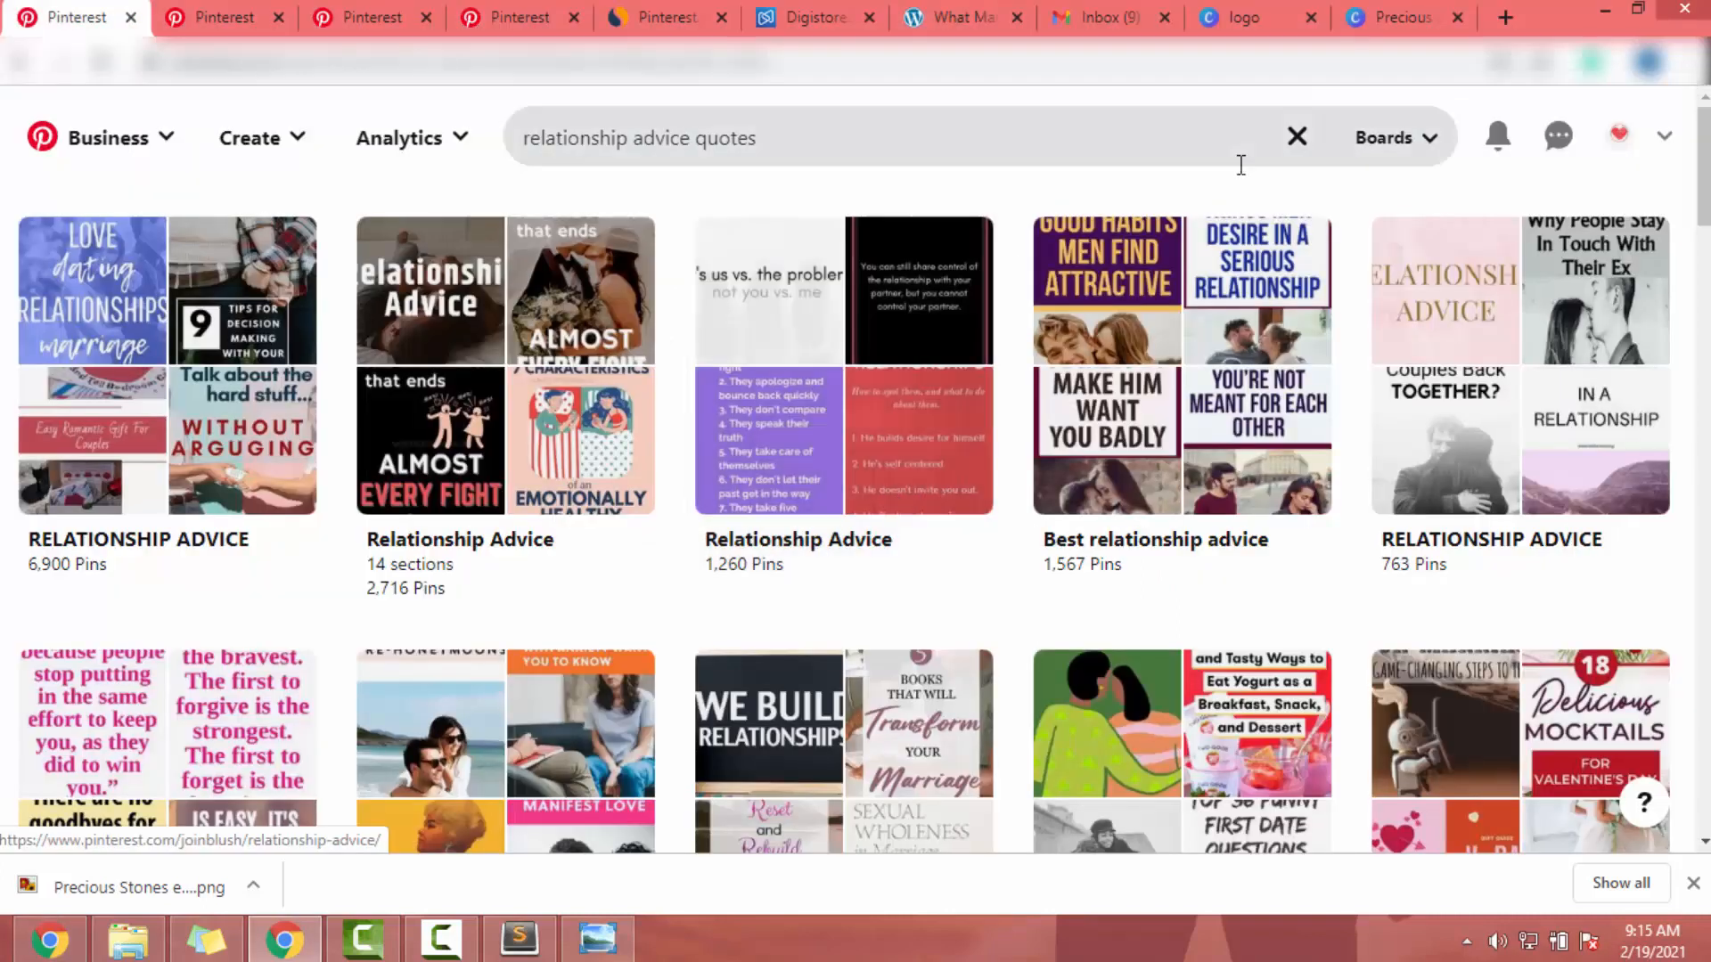
# Create a public board named "Dating Tips for Women Over 30" in the open board creation form.
pyautogui.click(1395, 161)
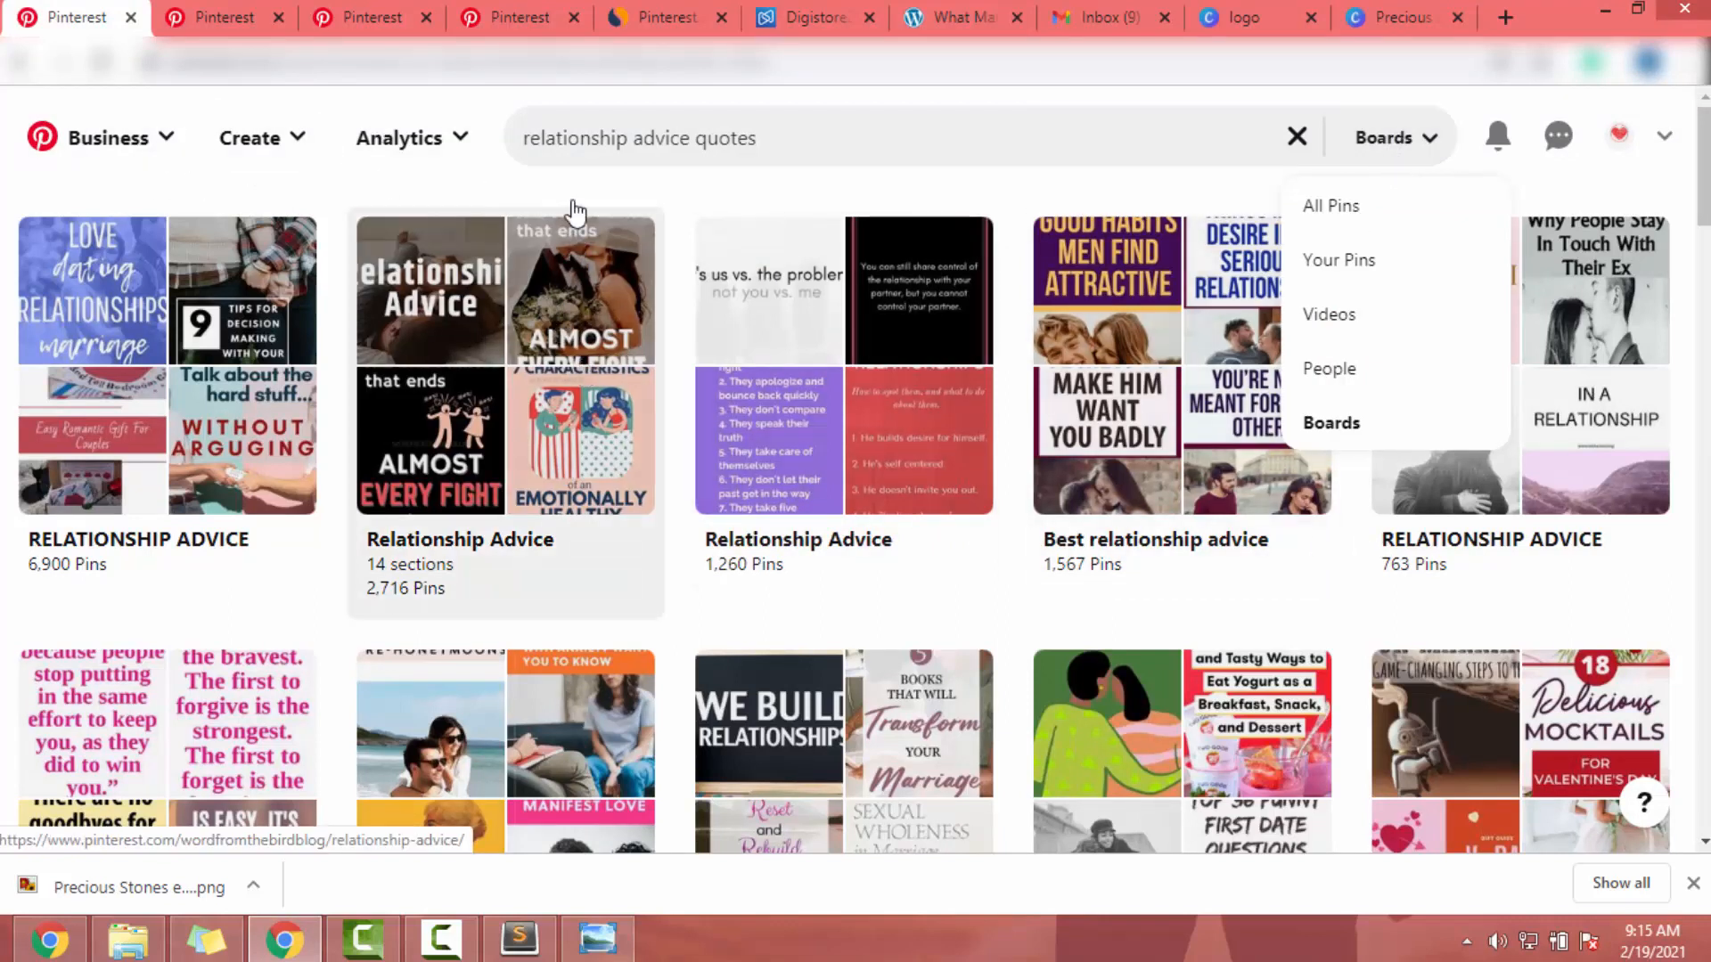
pyautogui.click(512, 17)
pyautogui.click(749, 432)
pyautogui.write('Dating Tips for Women Over 30')
pyautogui.click(1091, 667)
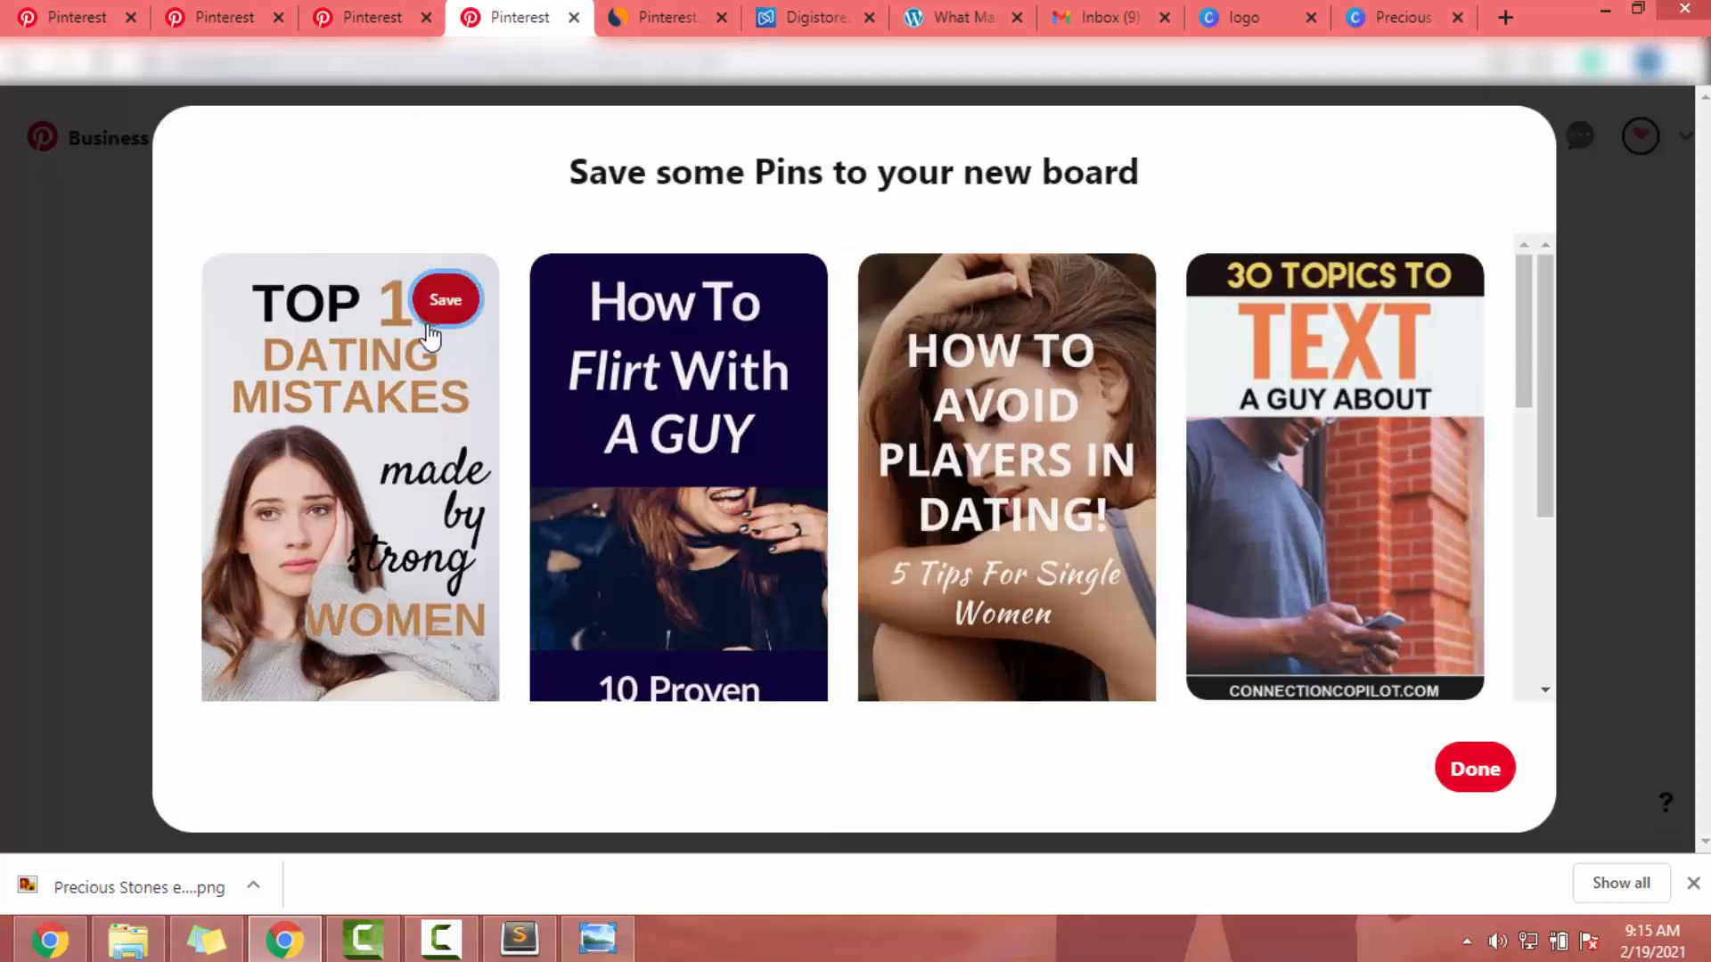
# Save the four suggested pins, from "Top 10 Dating Mistakes" to "30 Topics to Text a Guy About", to the new board and finish.
pyautogui.click(449, 296)
pyautogui.click(781, 297)
pyautogui.click(1067, 407)
pyautogui.click(1319, 409)
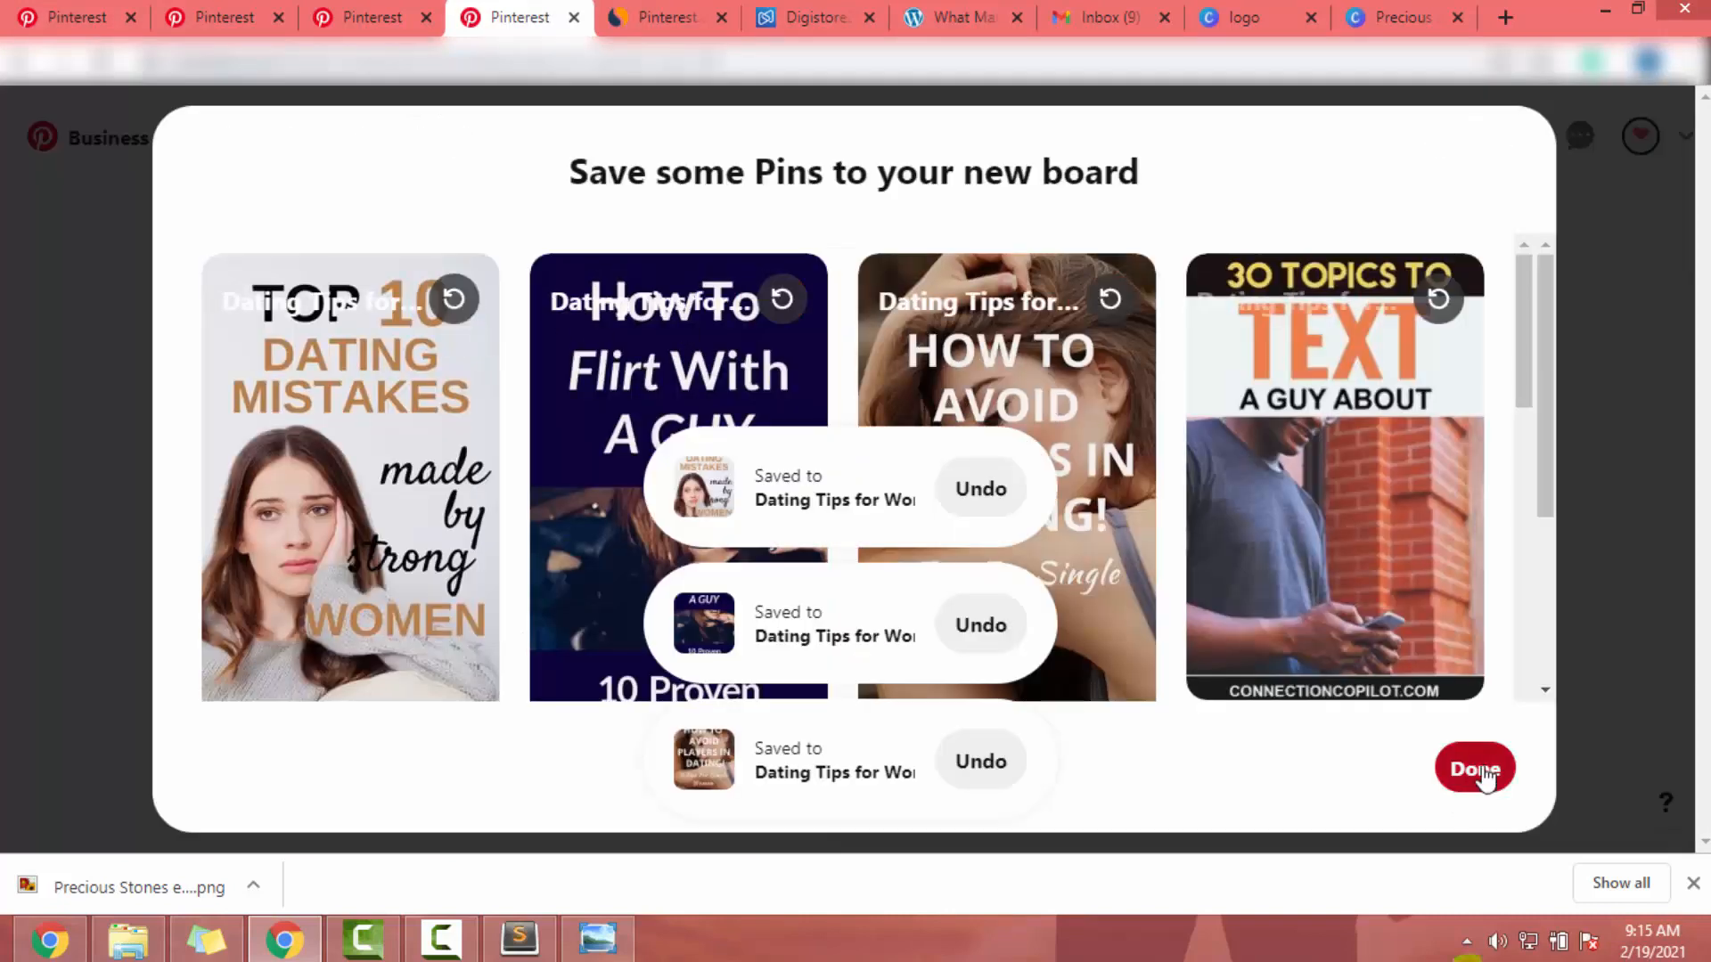
pyautogui.click(1486, 774)
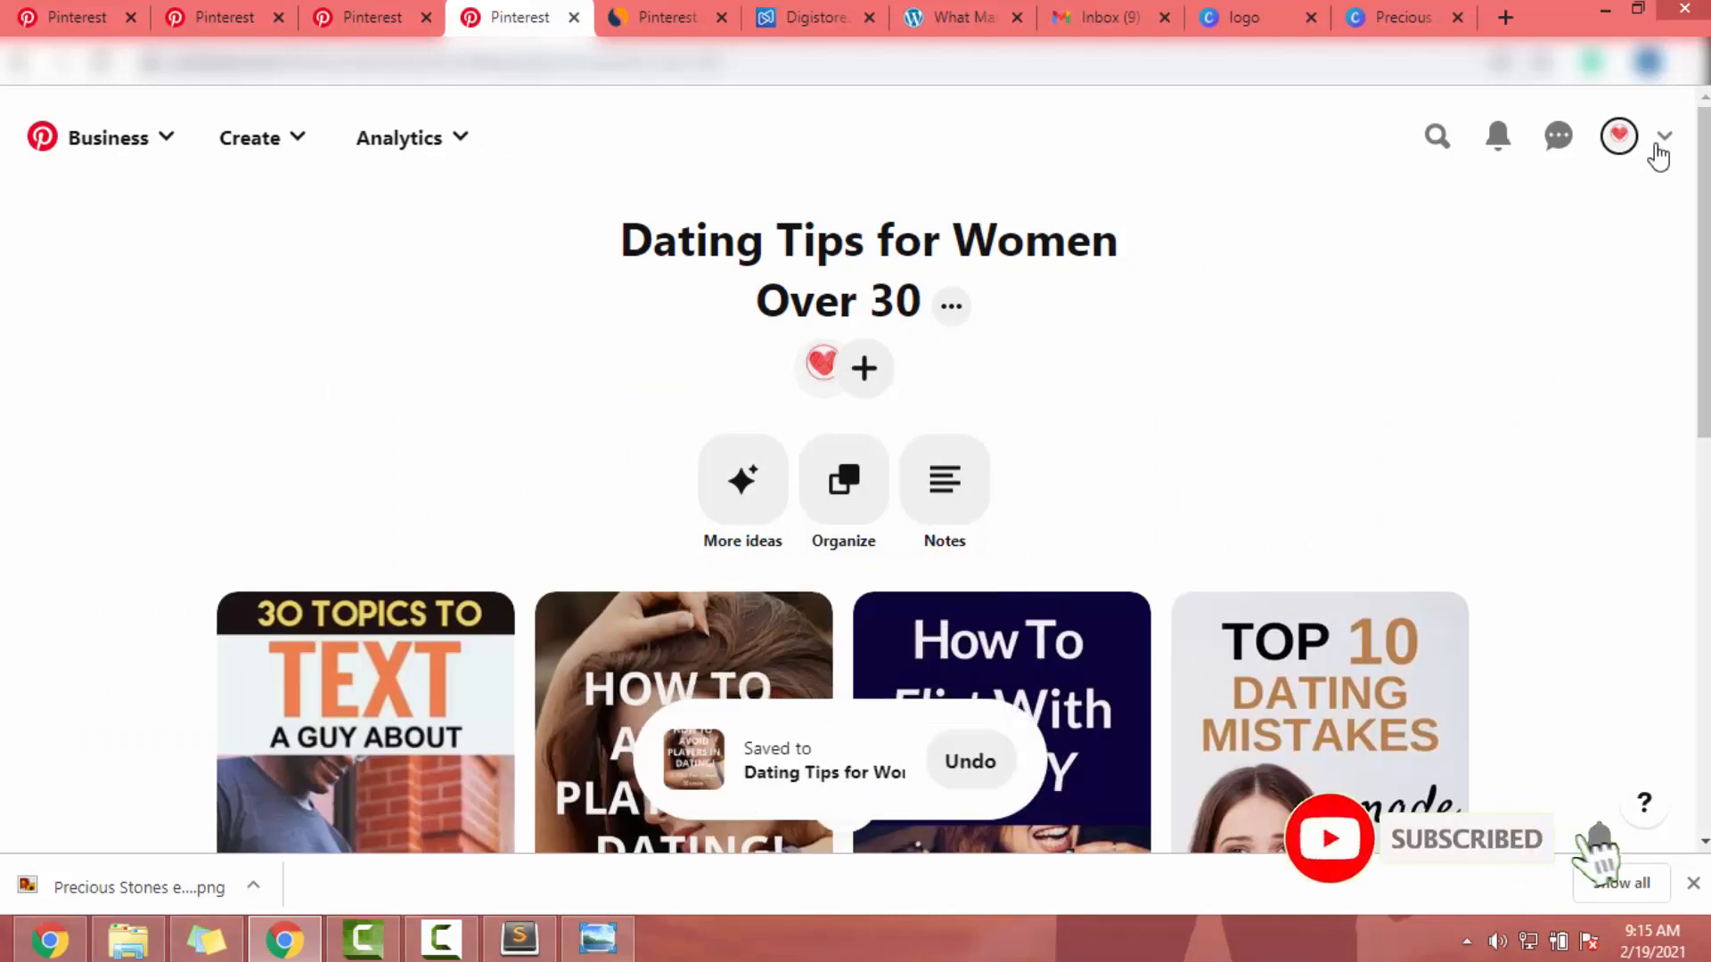
# Create another public board named "Love Quotes Deep" from the account's profile page.
pyautogui.click(1663, 137)
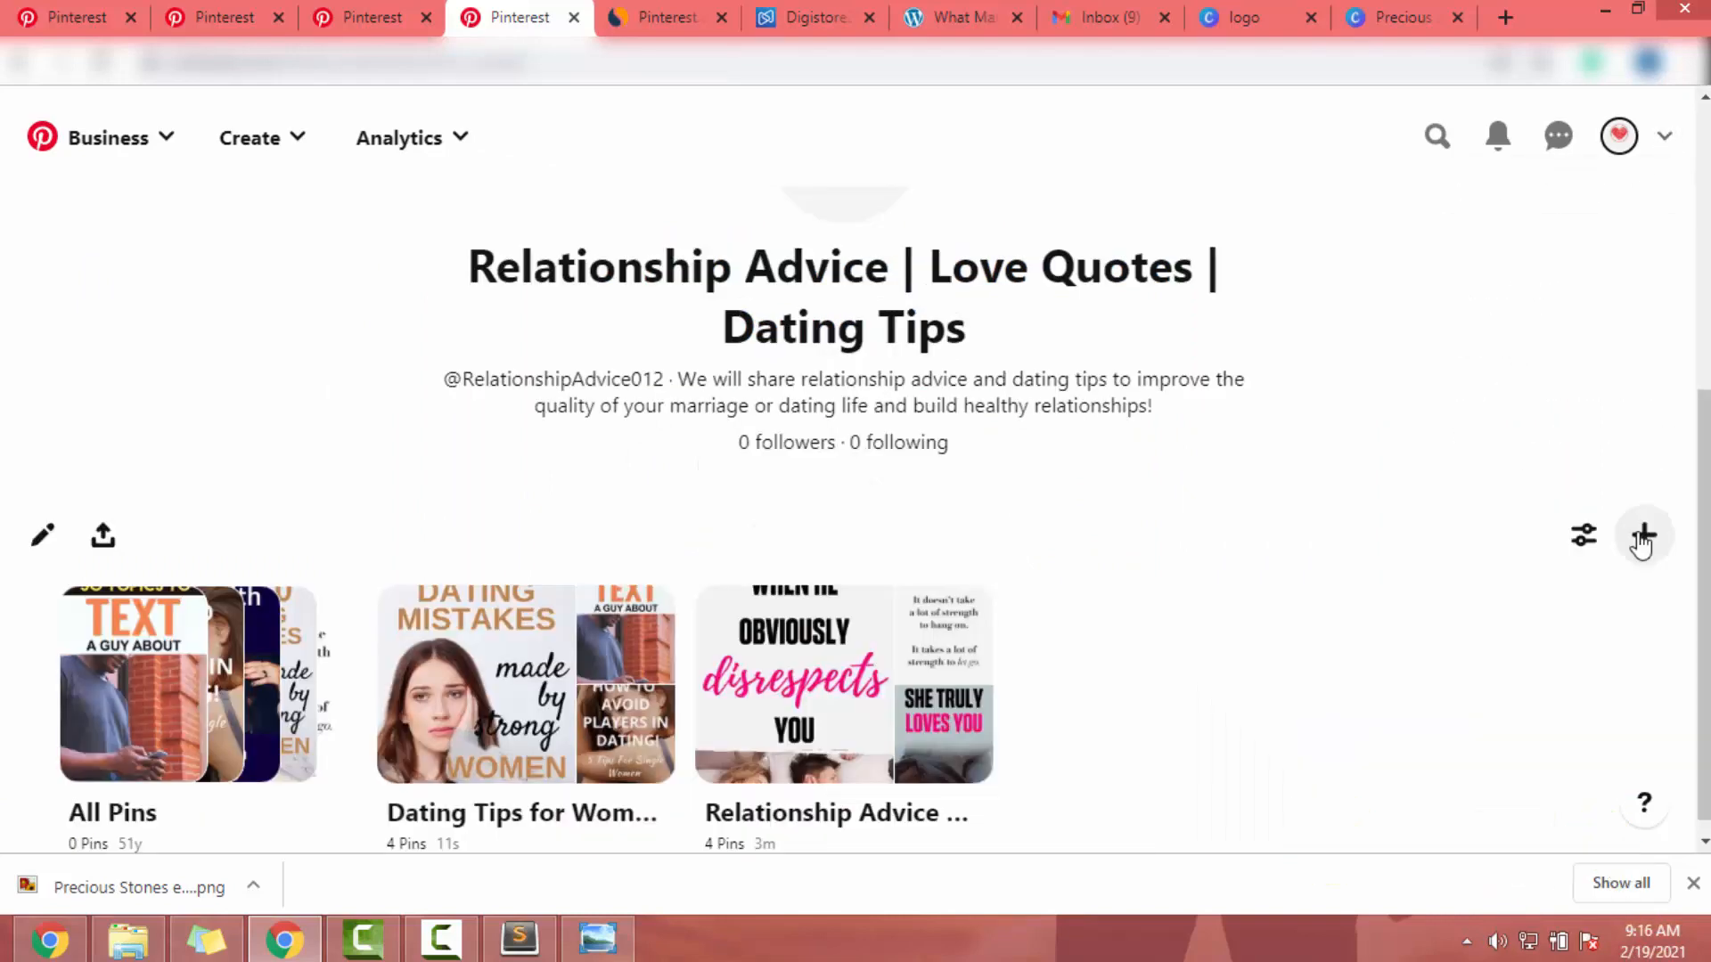
pyautogui.click(1642, 545)
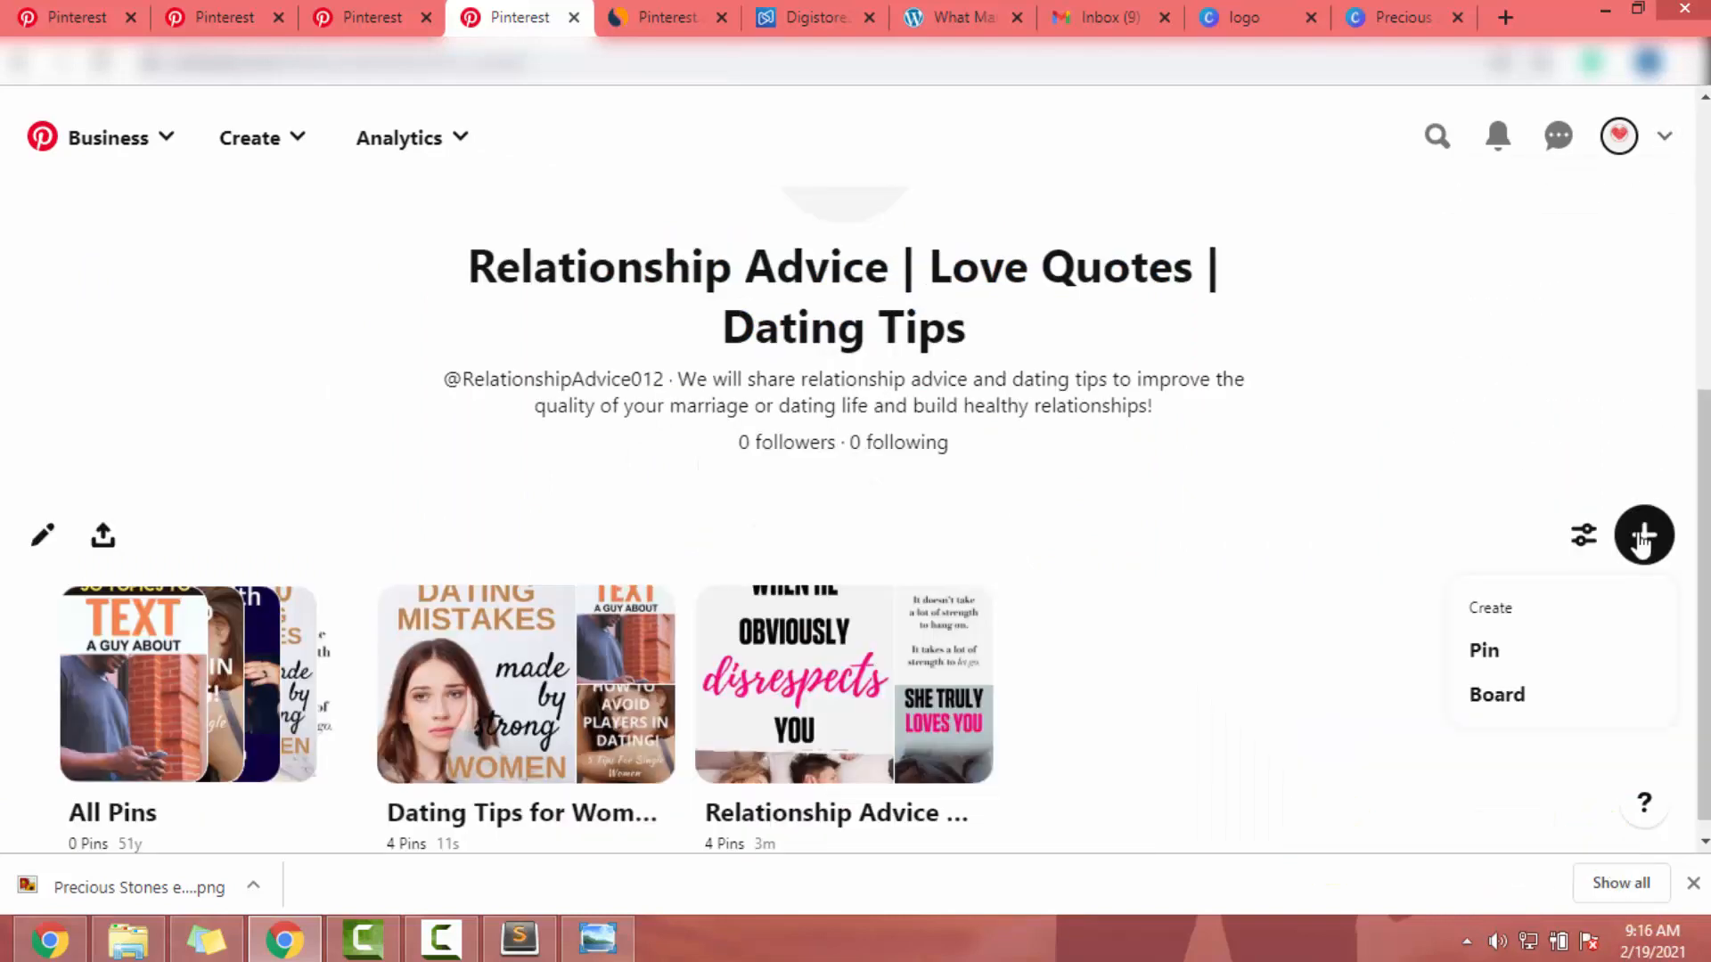
pyautogui.click(1506, 699)
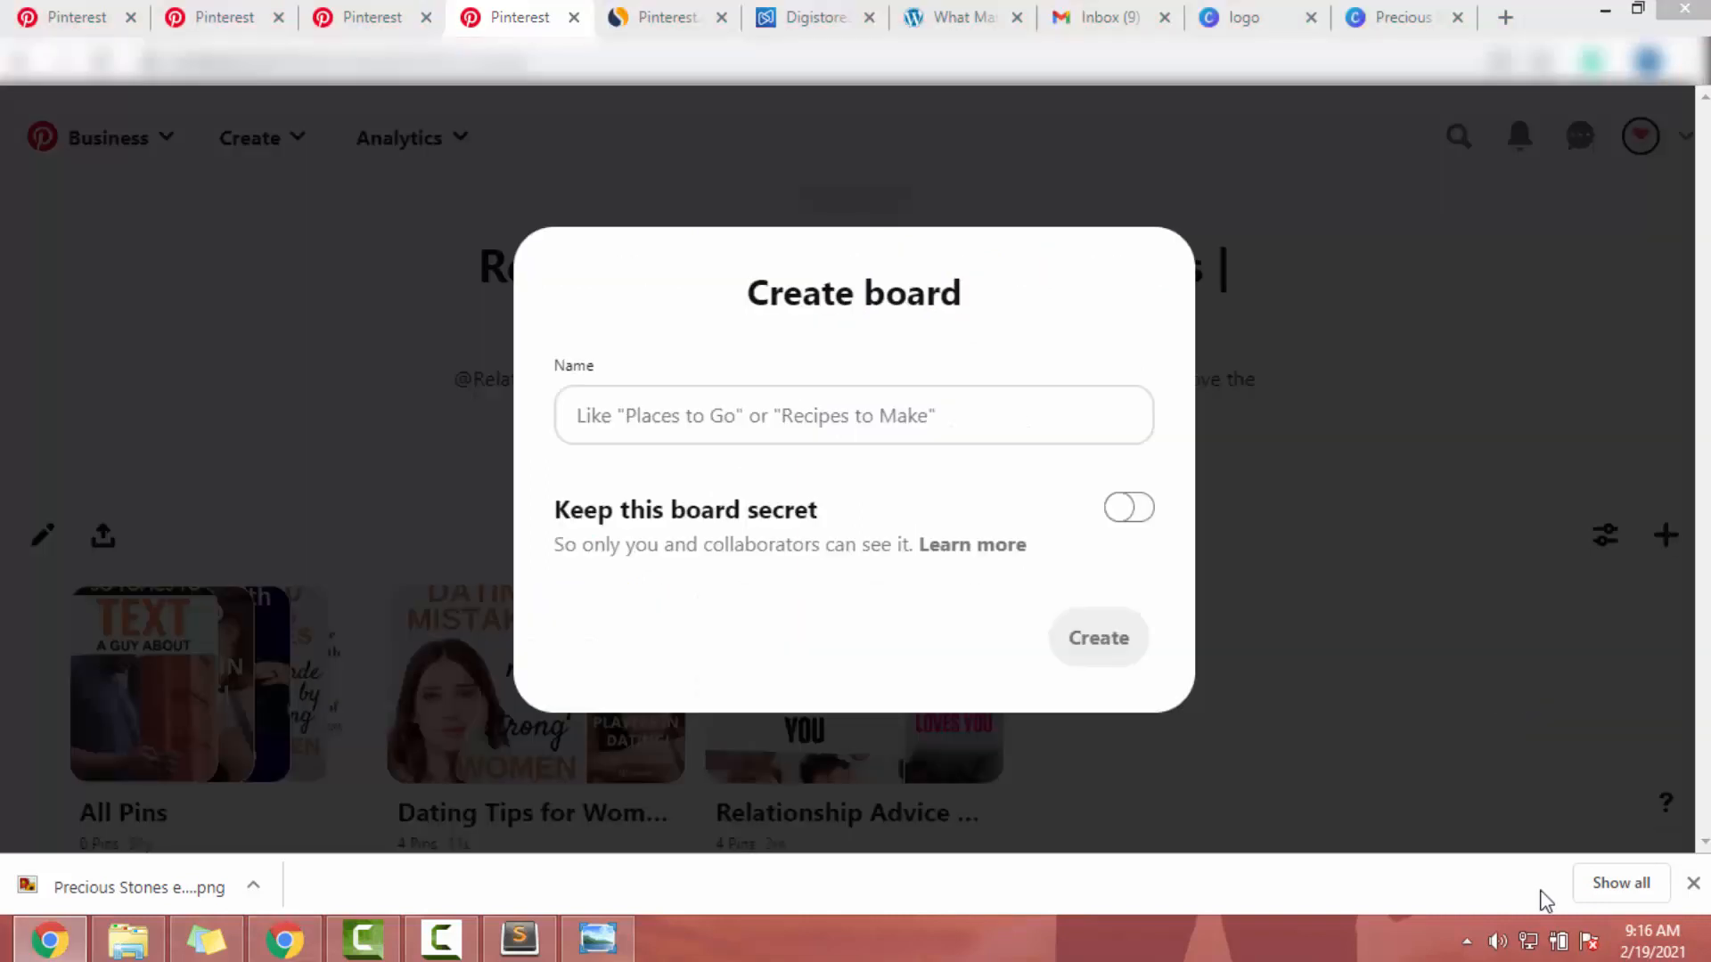
pyautogui.click(733, 443)
pyautogui.write('Love Quotes Deep')
pyautogui.click(1115, 648)
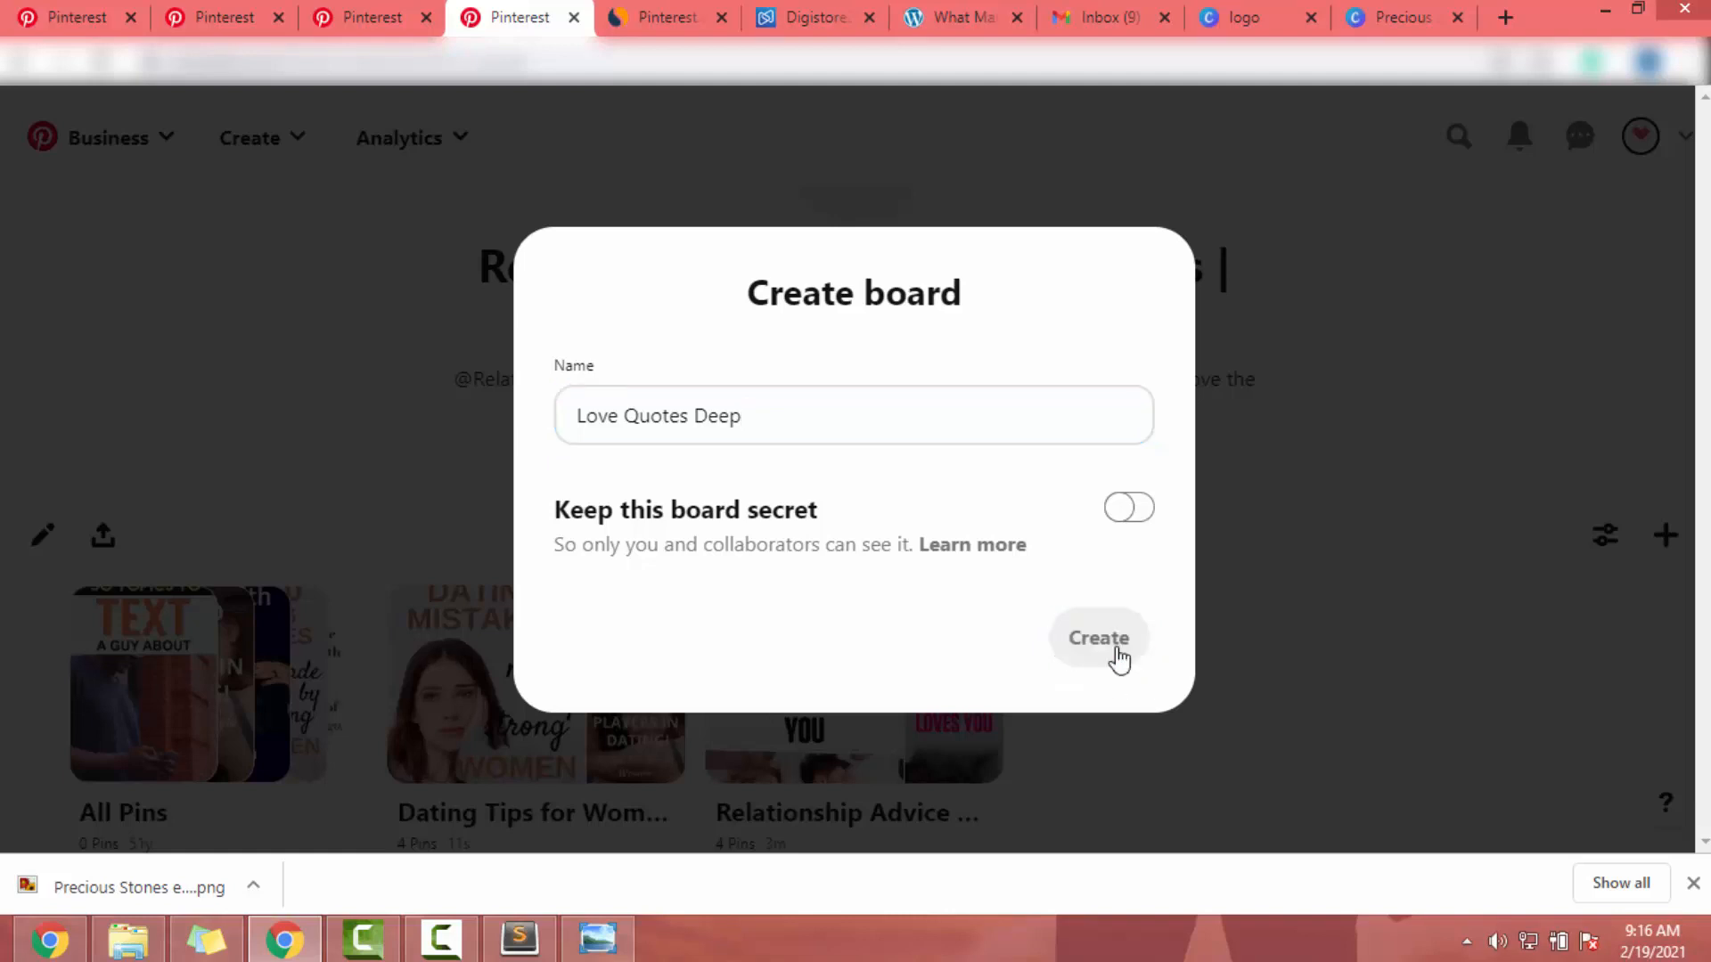
# Save three suggested love quote pins to the "Love Quotes Deep" board and finish.
pyautogui.click(1431, 298)
pyautogui.click(1103, 299)
pyautogui.click(775, 298)
pyautogui.click(1472, 769)
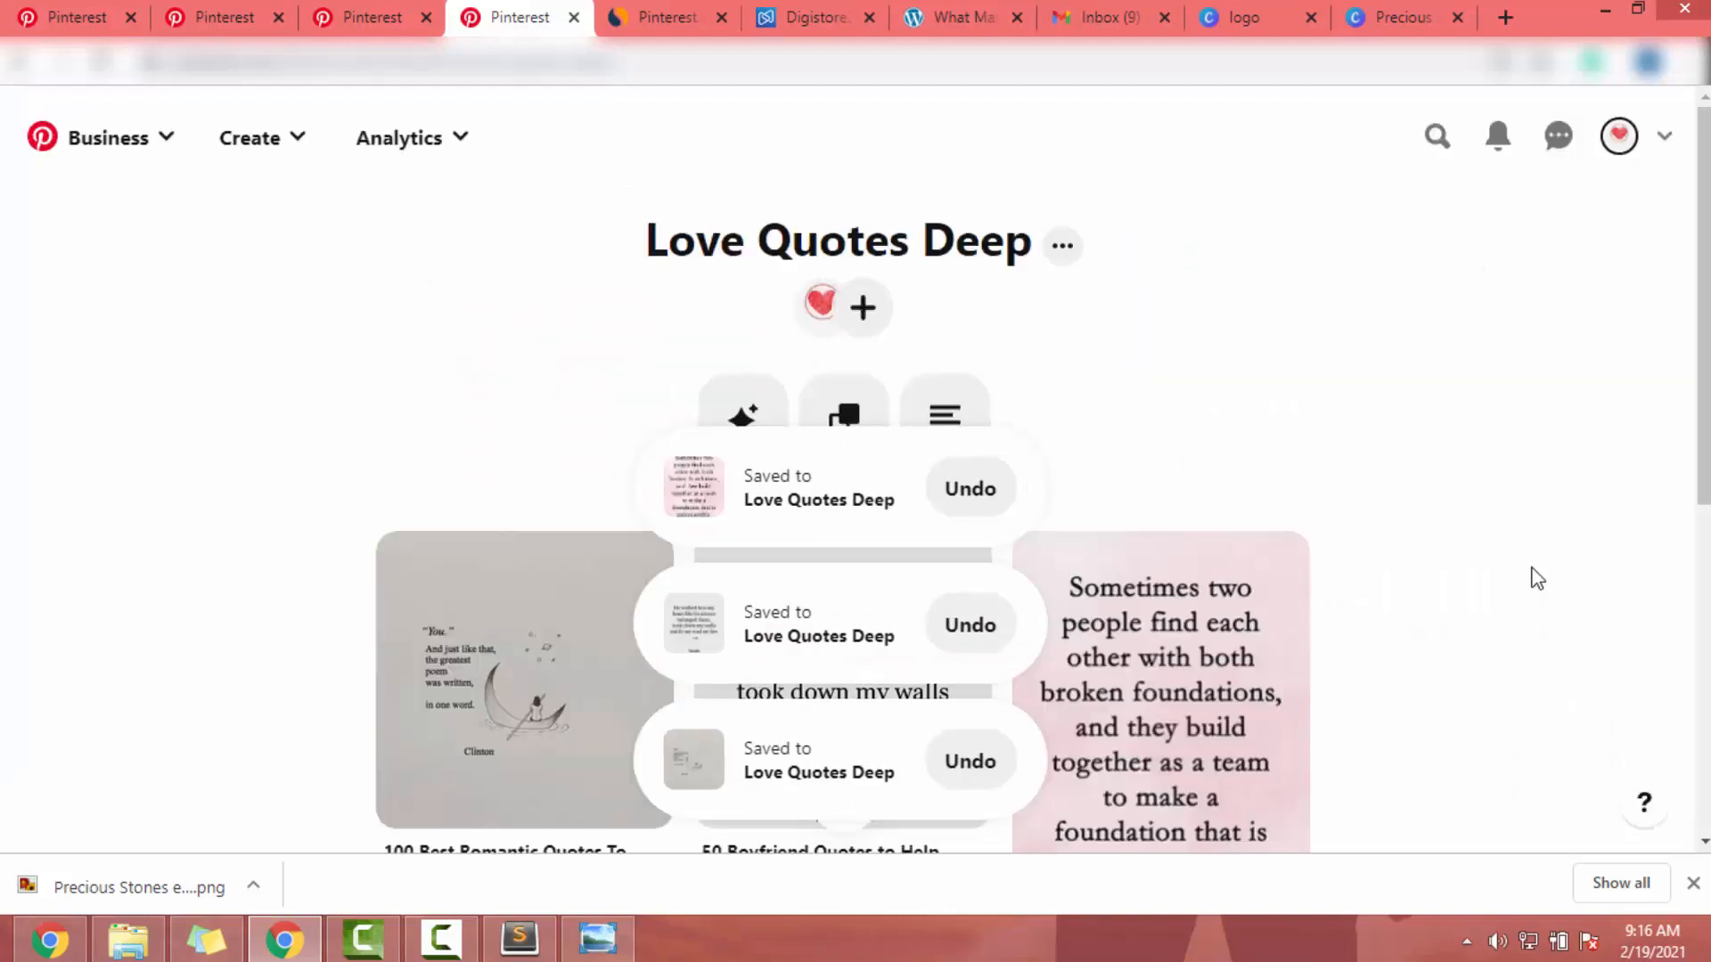
# Return to the profile and create a public board named "Relationship Advice Quotes".
pyautogui.click(1619, 135)
pyautogui.scroll(-5, 1604, 357)
pyautogui.click(1644, 515)
pyautogui.click(1527, 677)
pyautogui.click(832, 431)
pyautogui.write('Relationship Advice Quotes')
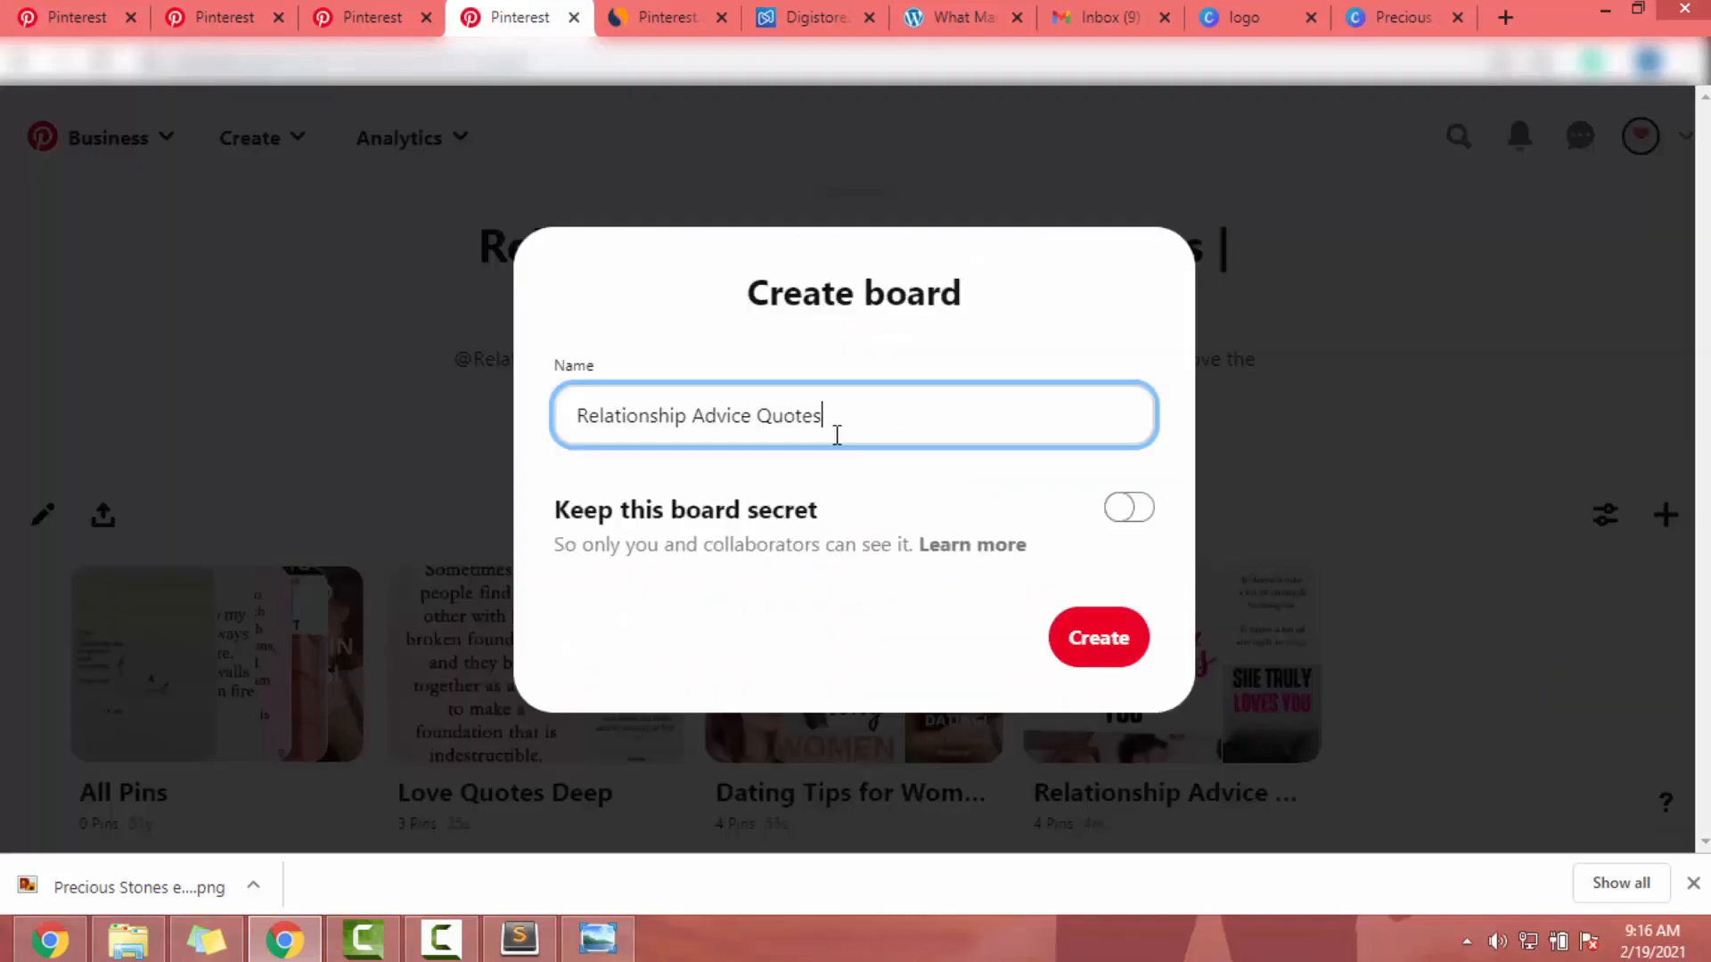
pyautogui.click(1083, 638)
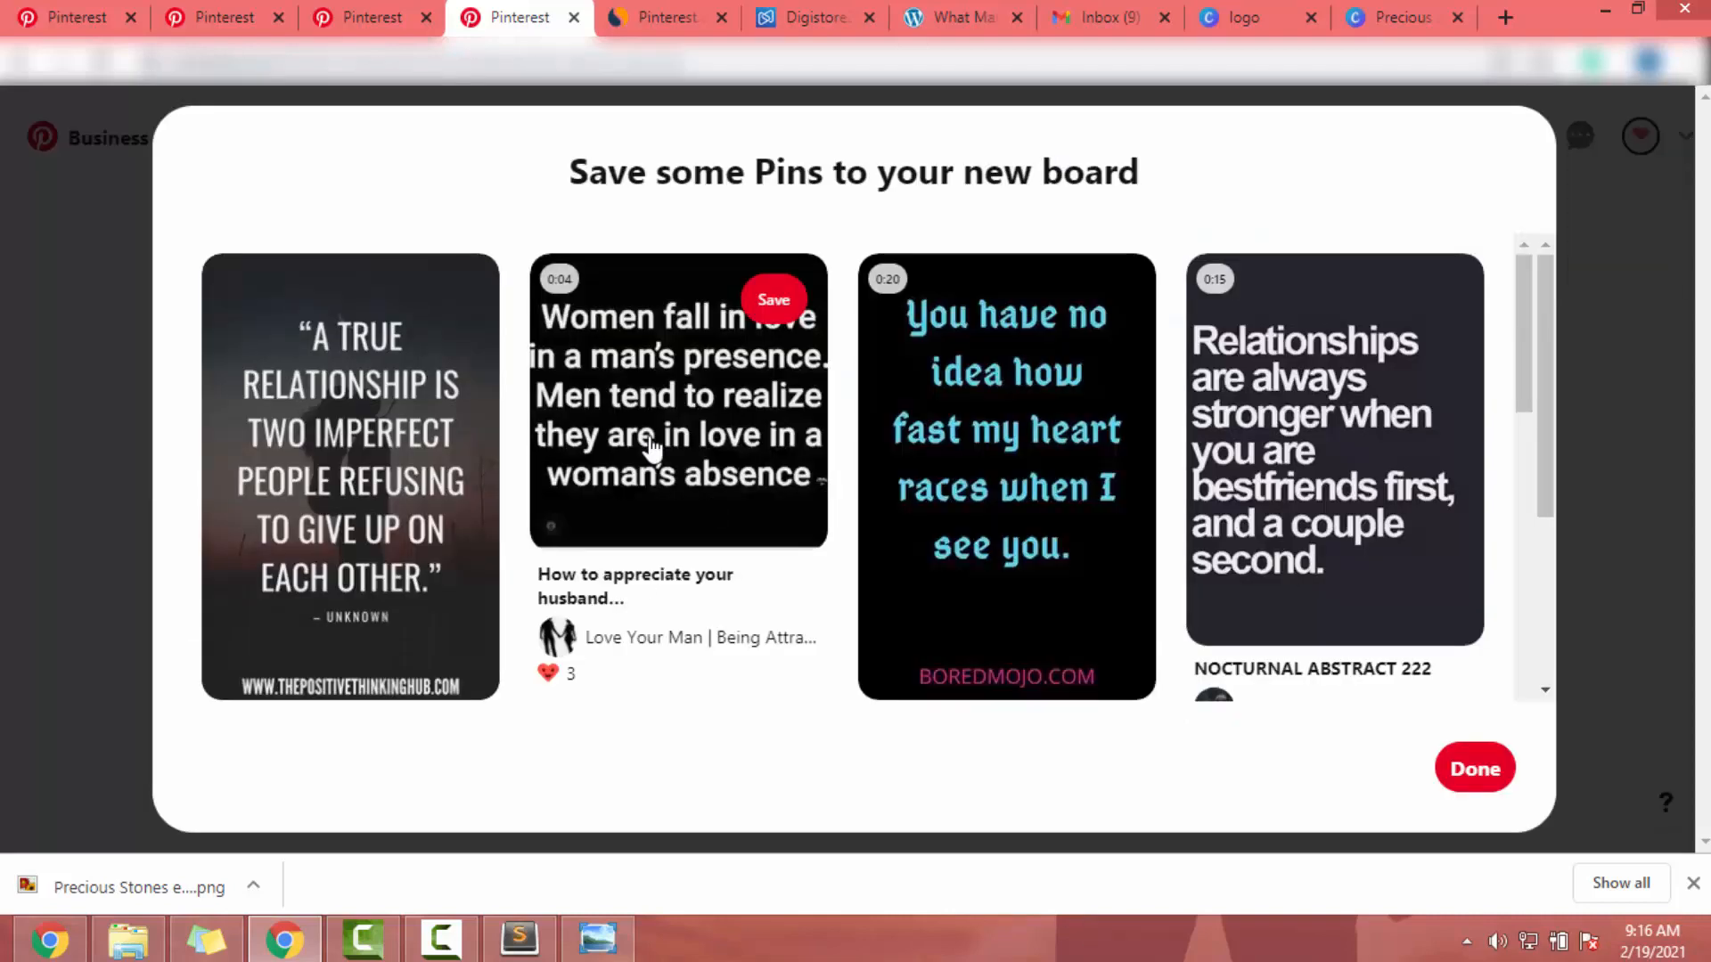
# Save the four suggested relationship quote pins to the "Relationship Advice Quotes" board and finish.
pyautogui.click(773, 299)
pyautogui.click(452, 299)
pyautogui.click(1103, 299)
pyautogui.click(1431, 299)
pyautogui.click(1470, 768)
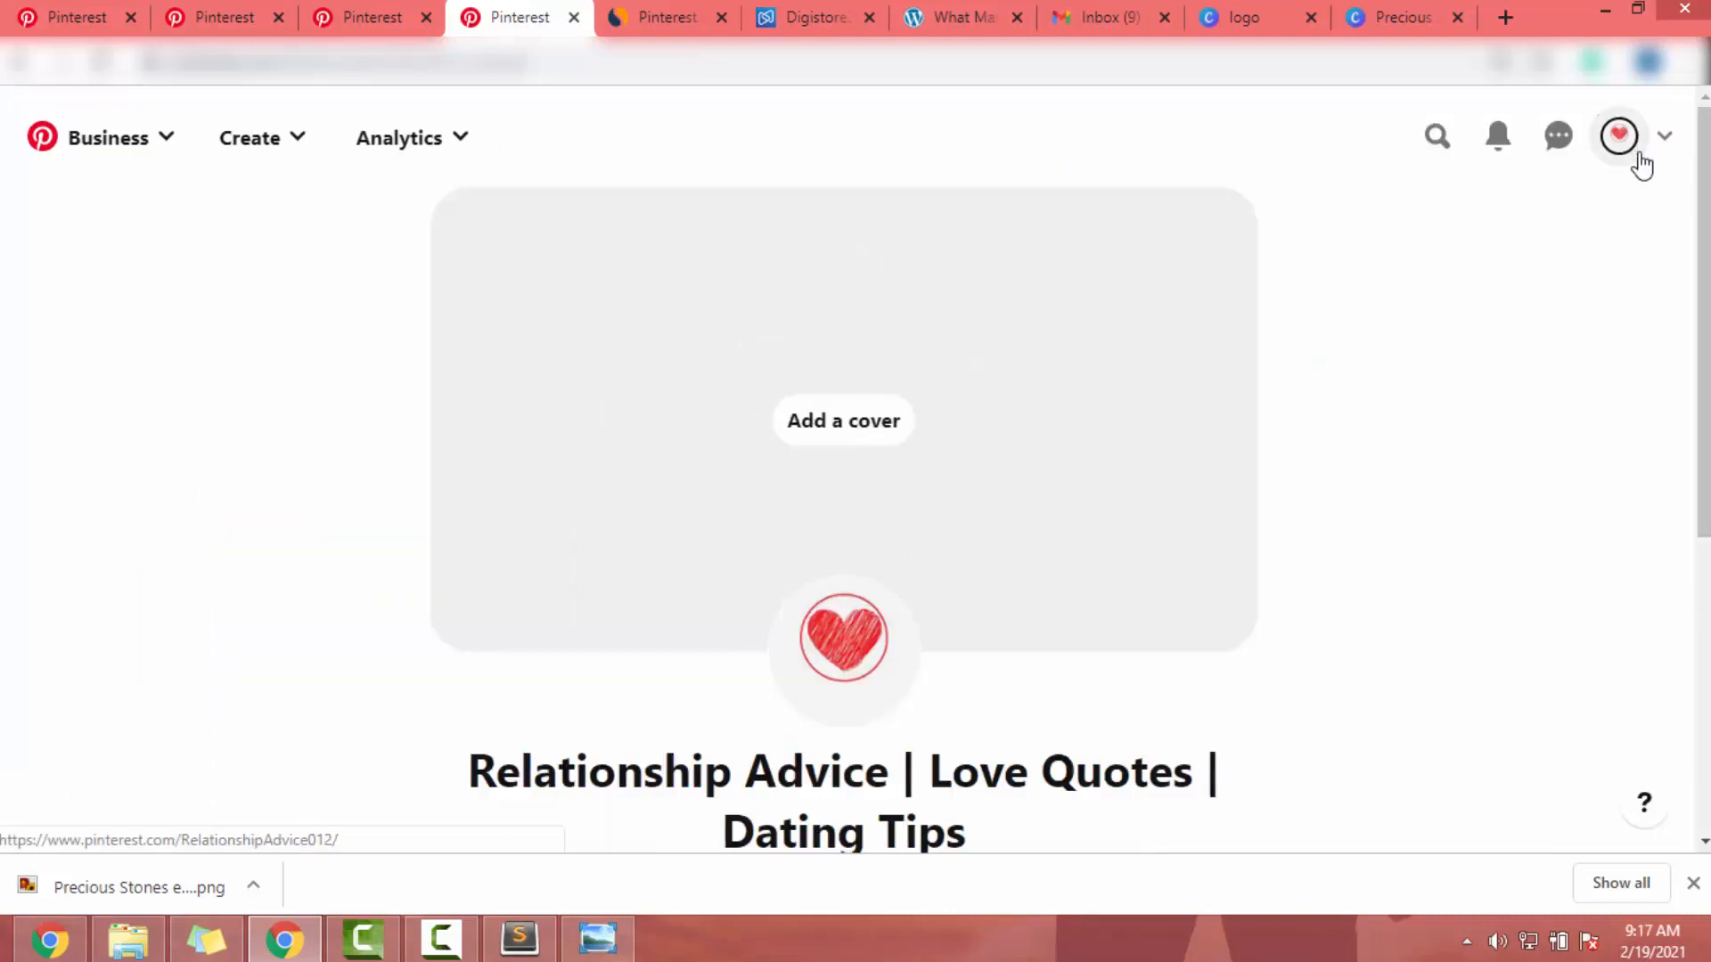
# Find the Pexels photo of a couple holding hands at sunset on the beach and download it in Medium size (1280 x 853).
pyautogui.click(829, 428)
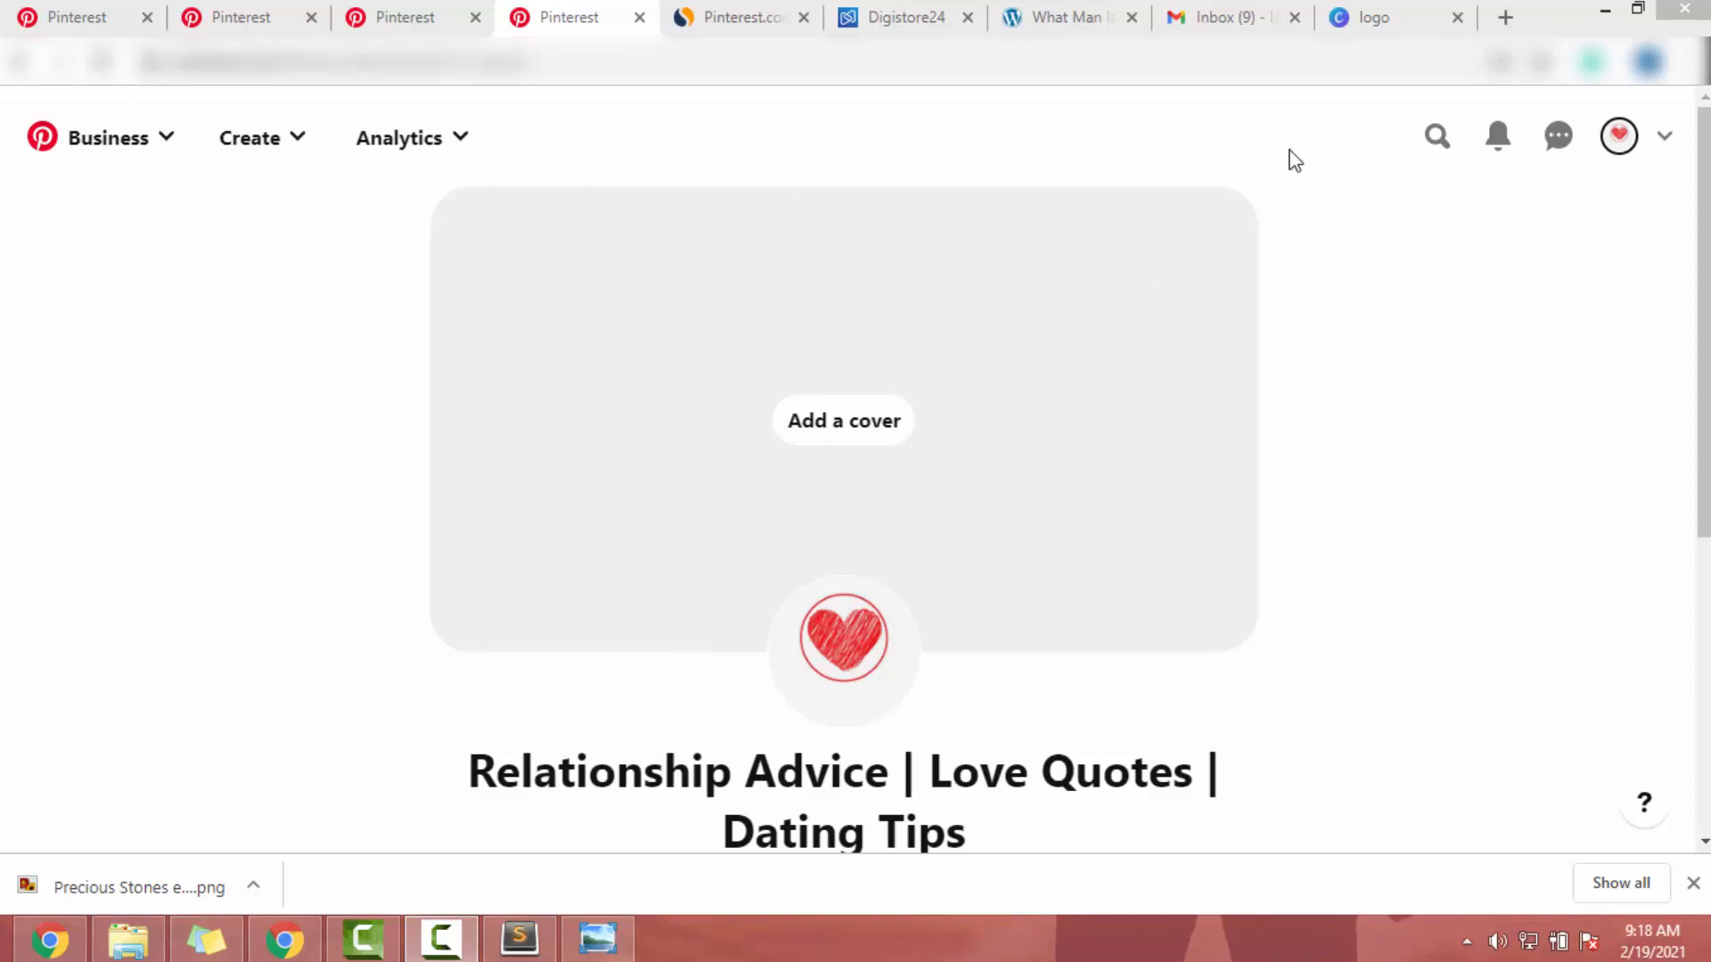
pyautogui.click(1505, 27)
pyautogui.write('pex')
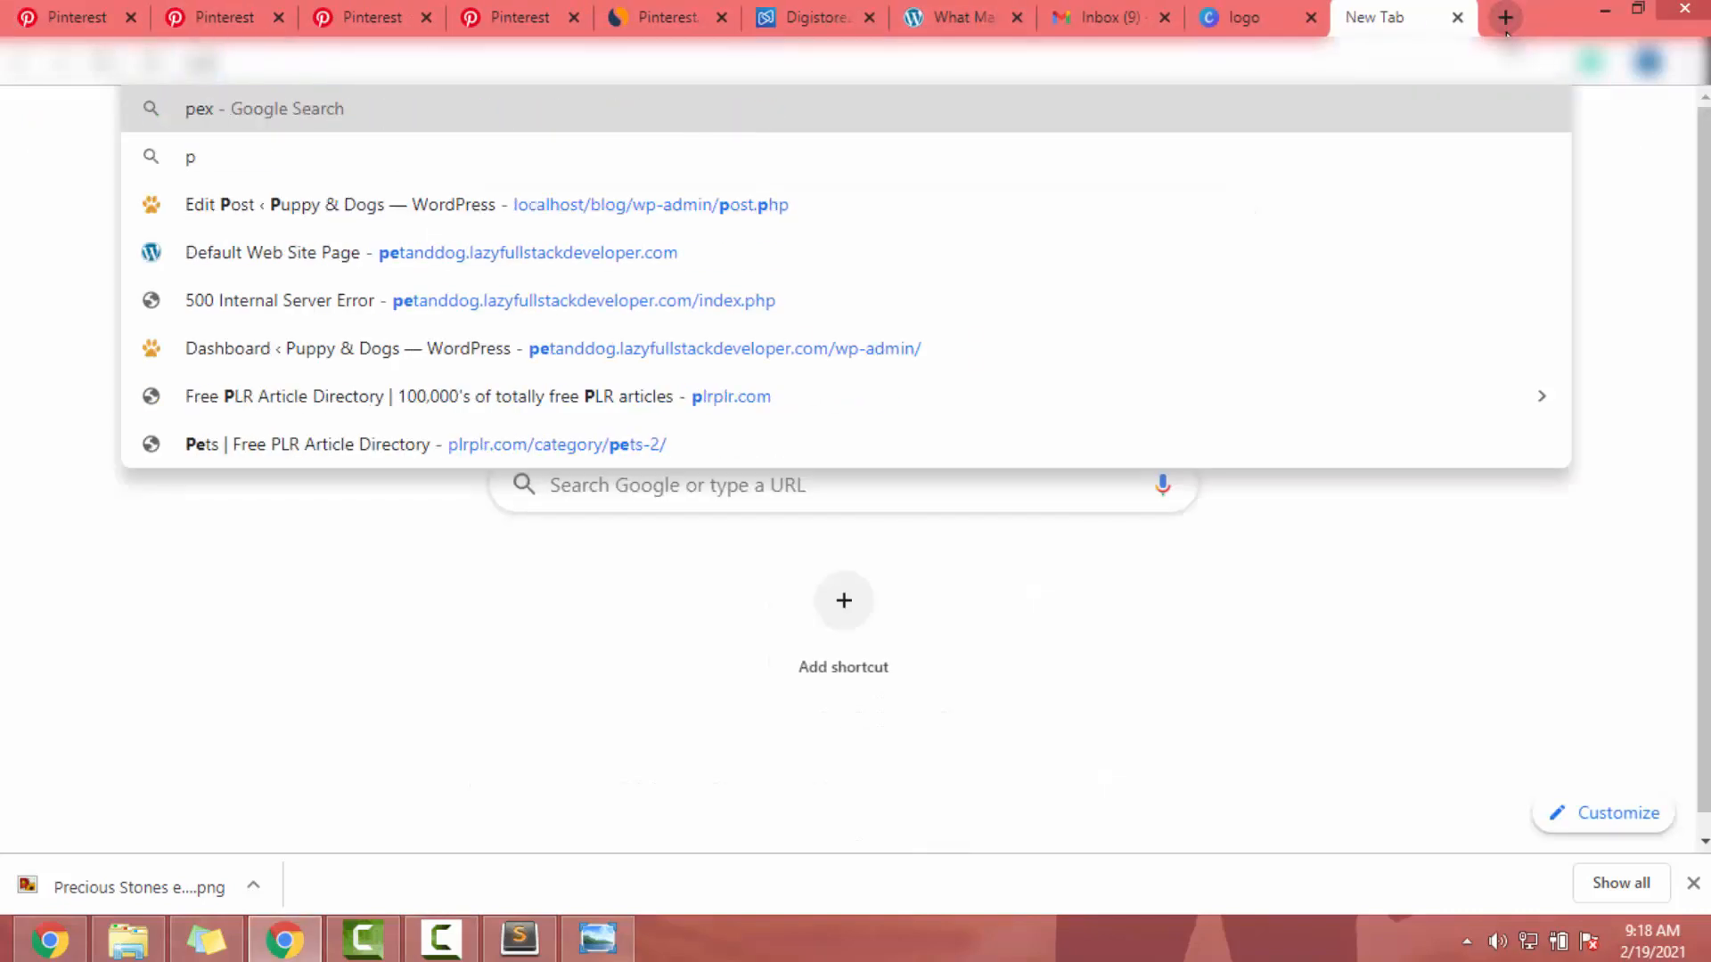
pyautogui.press('Return')
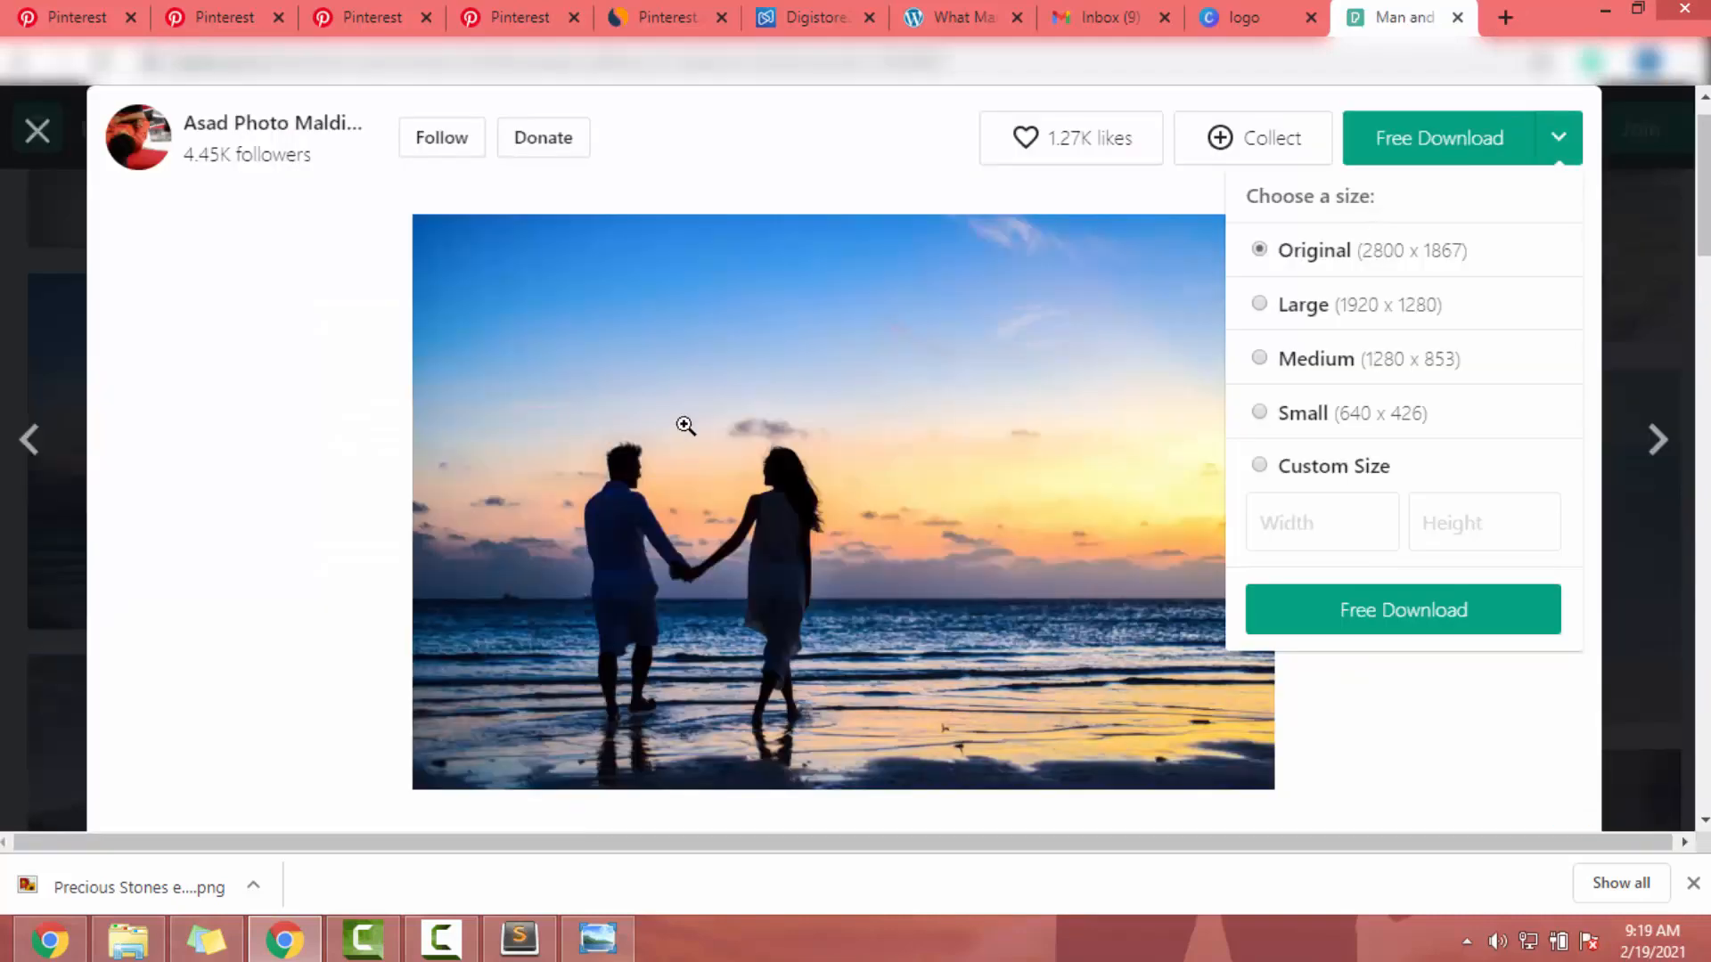
pyautogui.click(879, 586)
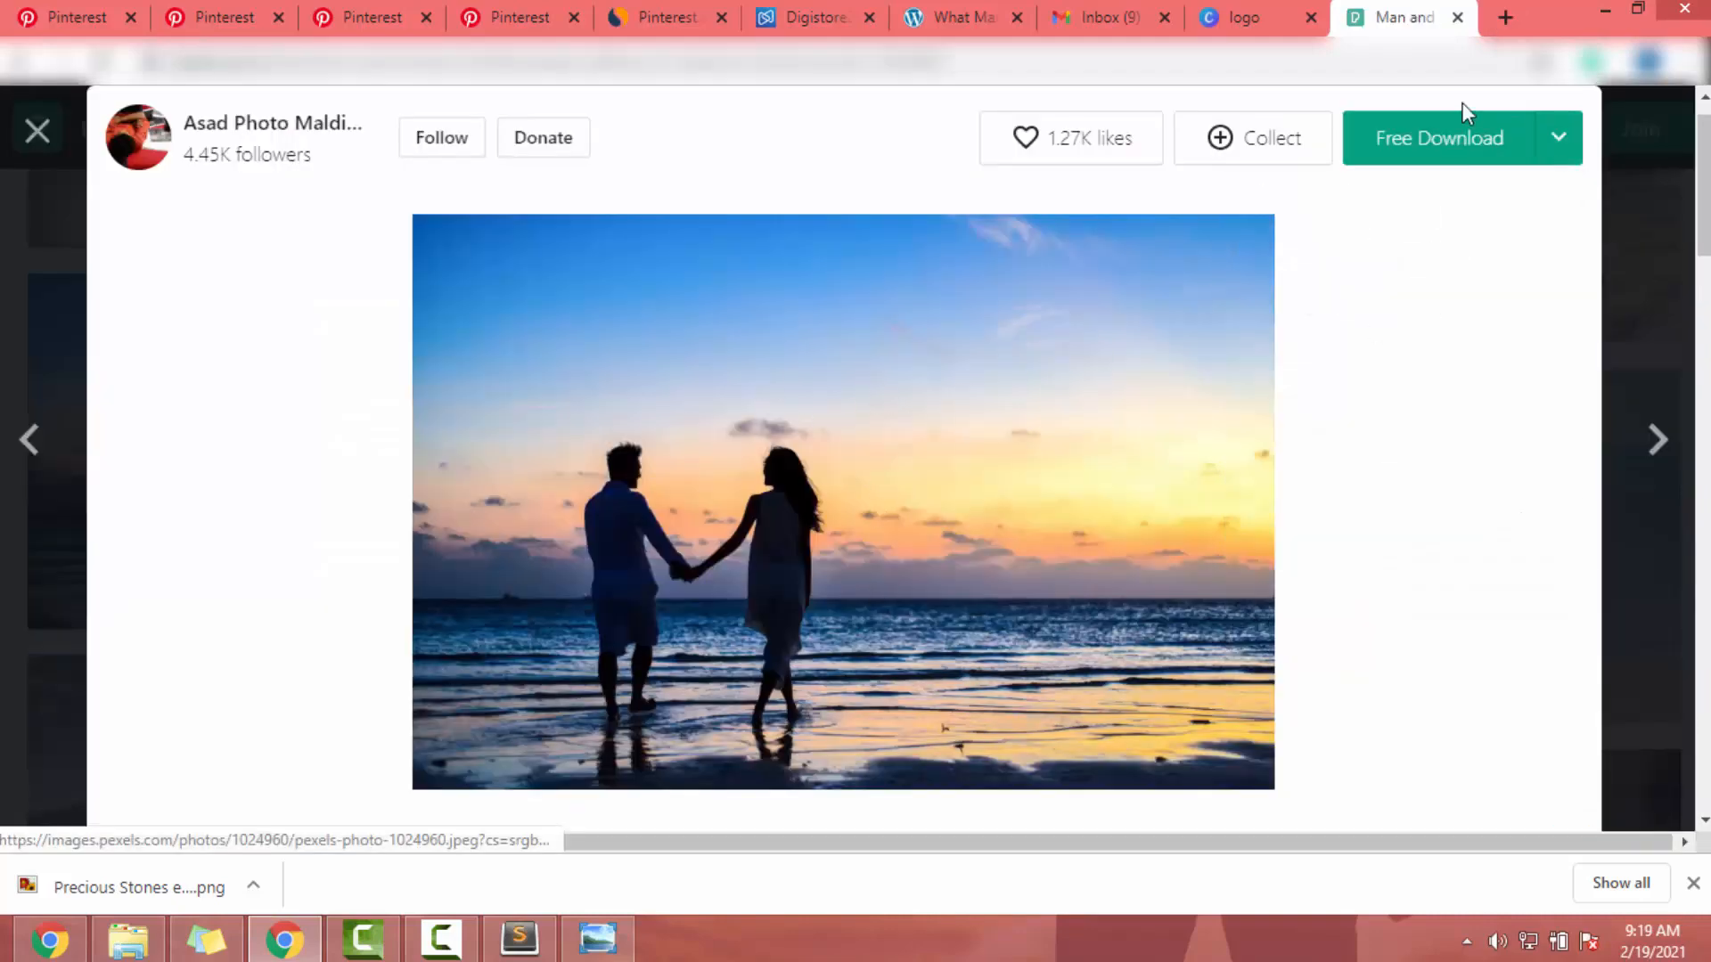
pyautogui.moveTo(1557, 139)
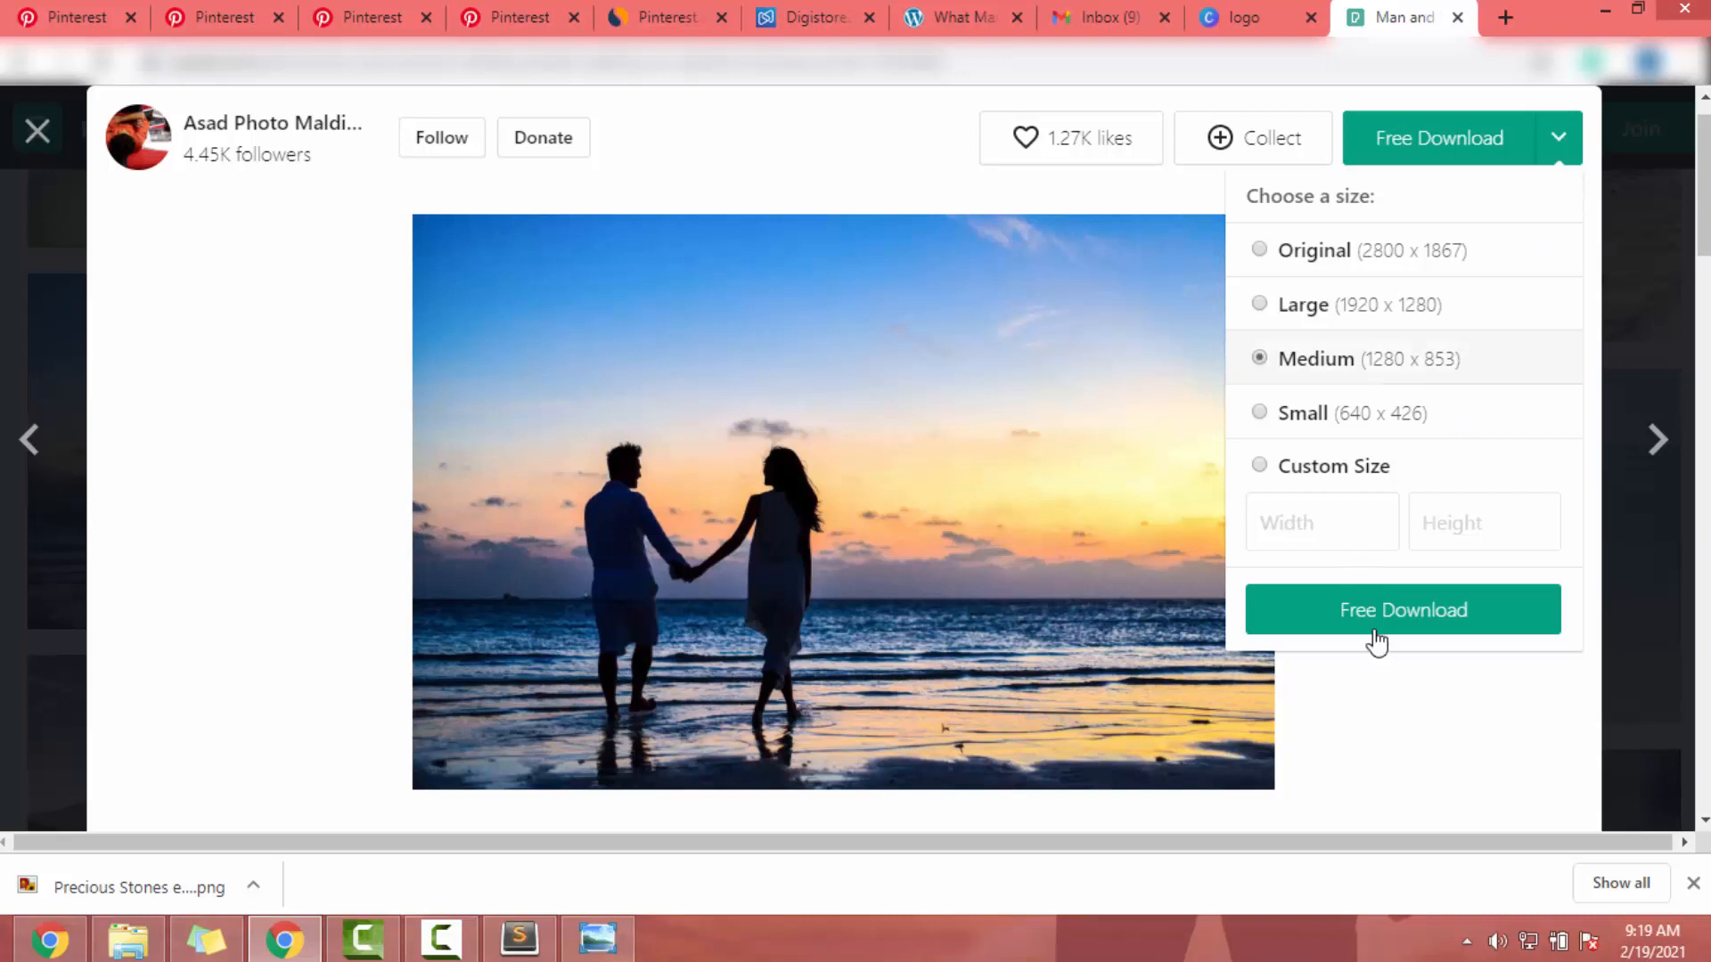
pyautogui.click(1375, 631)
# Upload the downloaded beach couple photo as the Pinterest profile cover, save it and review the profile.
pyautogui.click(502, 16)
pyautogui.click(844, 448)
pyautogui.moveTo(40, 891); pyautogui.dragTo(887, 469)
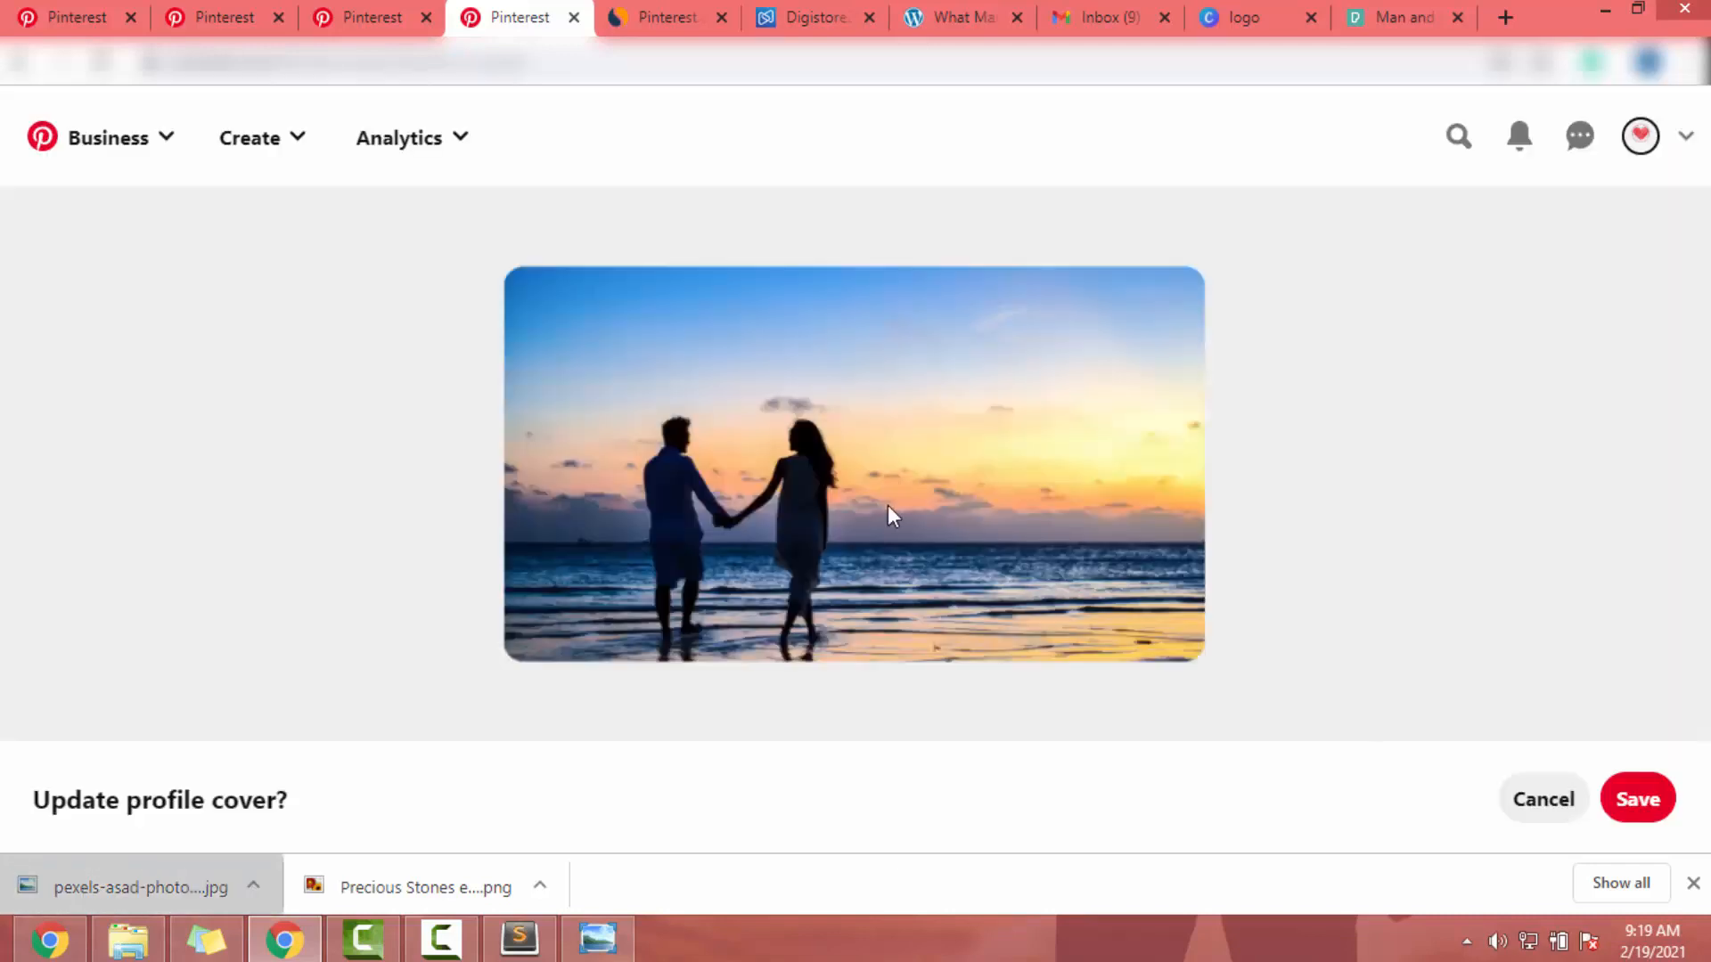
pyautogui.click(1648, 818)
pyautogui.scroll(-4, 1215, 661)
pyautogui.scroll(-2, 1216, 660)
pyautogui.scroll(6, 1216, 661)
pyautogui.scroll(-3, 1216, 660)
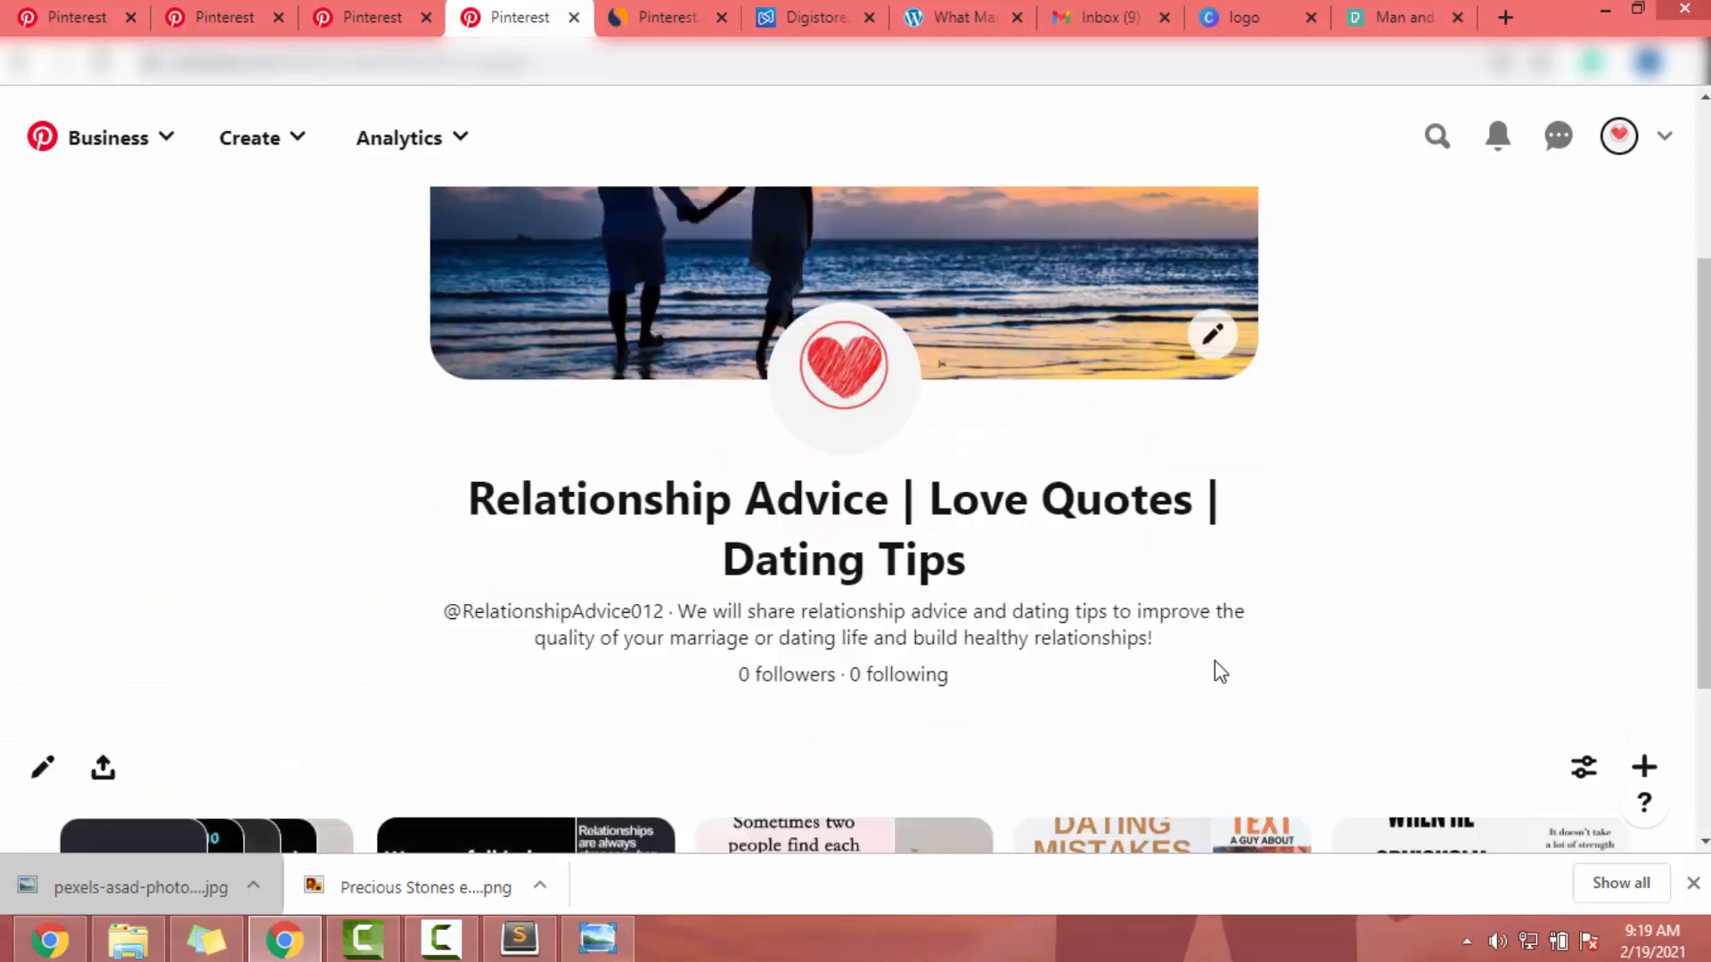
# Start creating a new Pin from the Pinterest profile's boards section.
pyautogui.scroll(-3, 1215, 660)
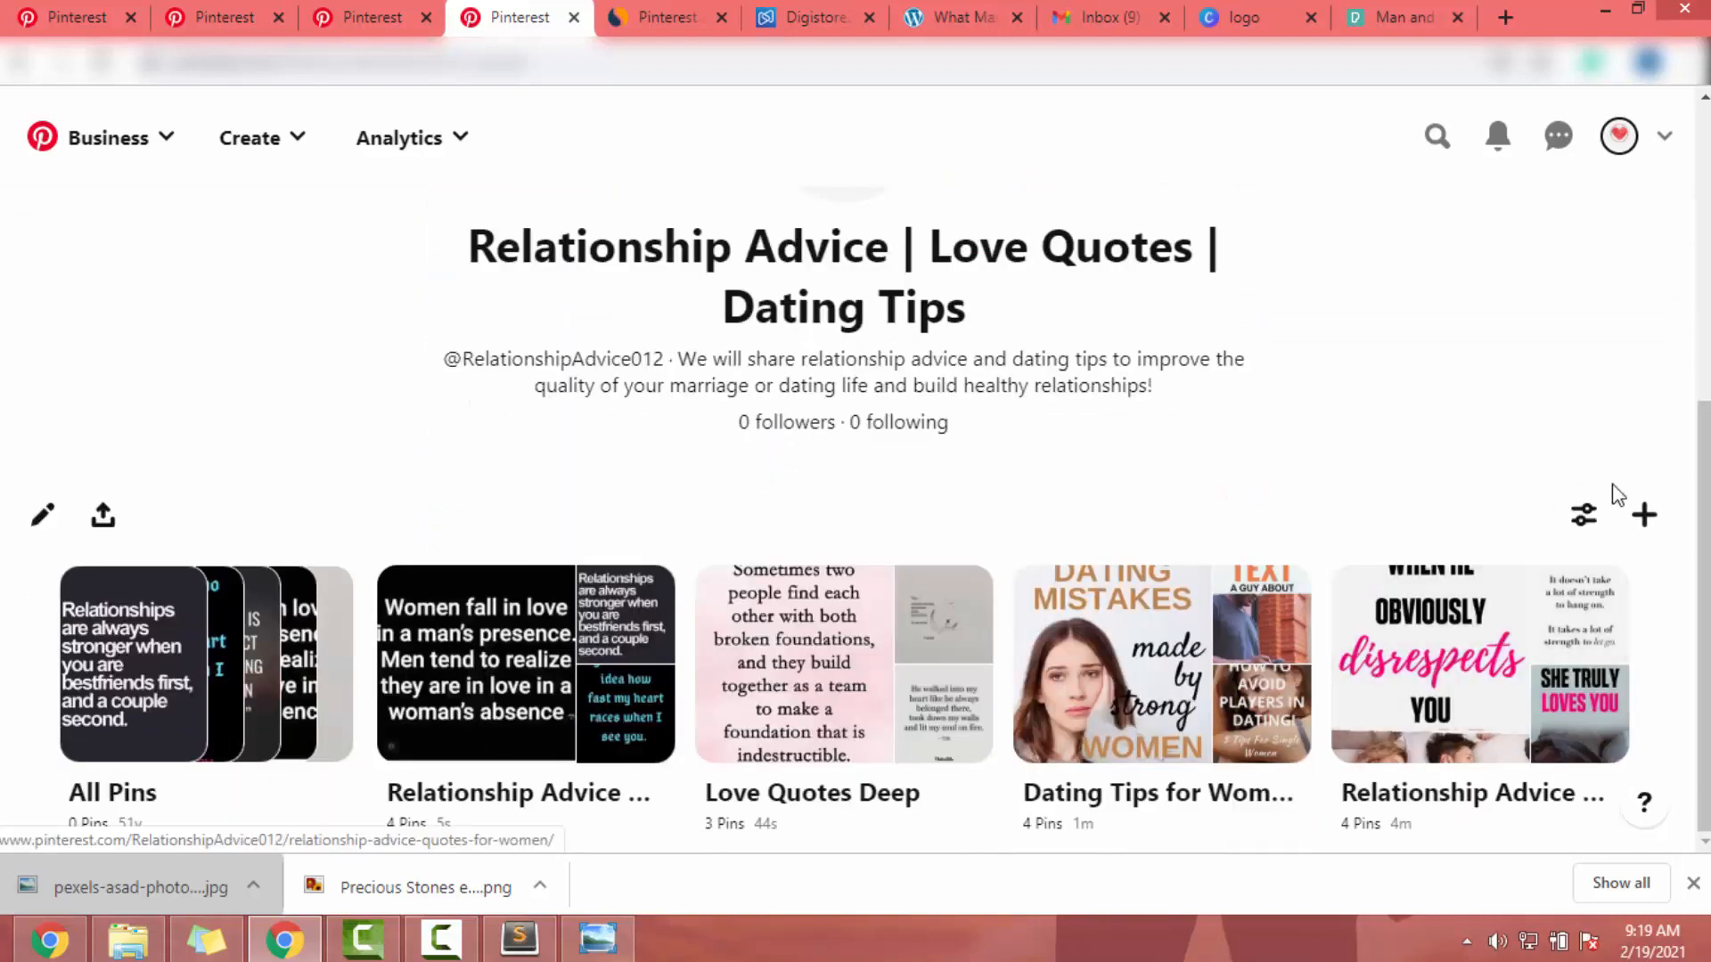
pyautogui.click(1642, 534)
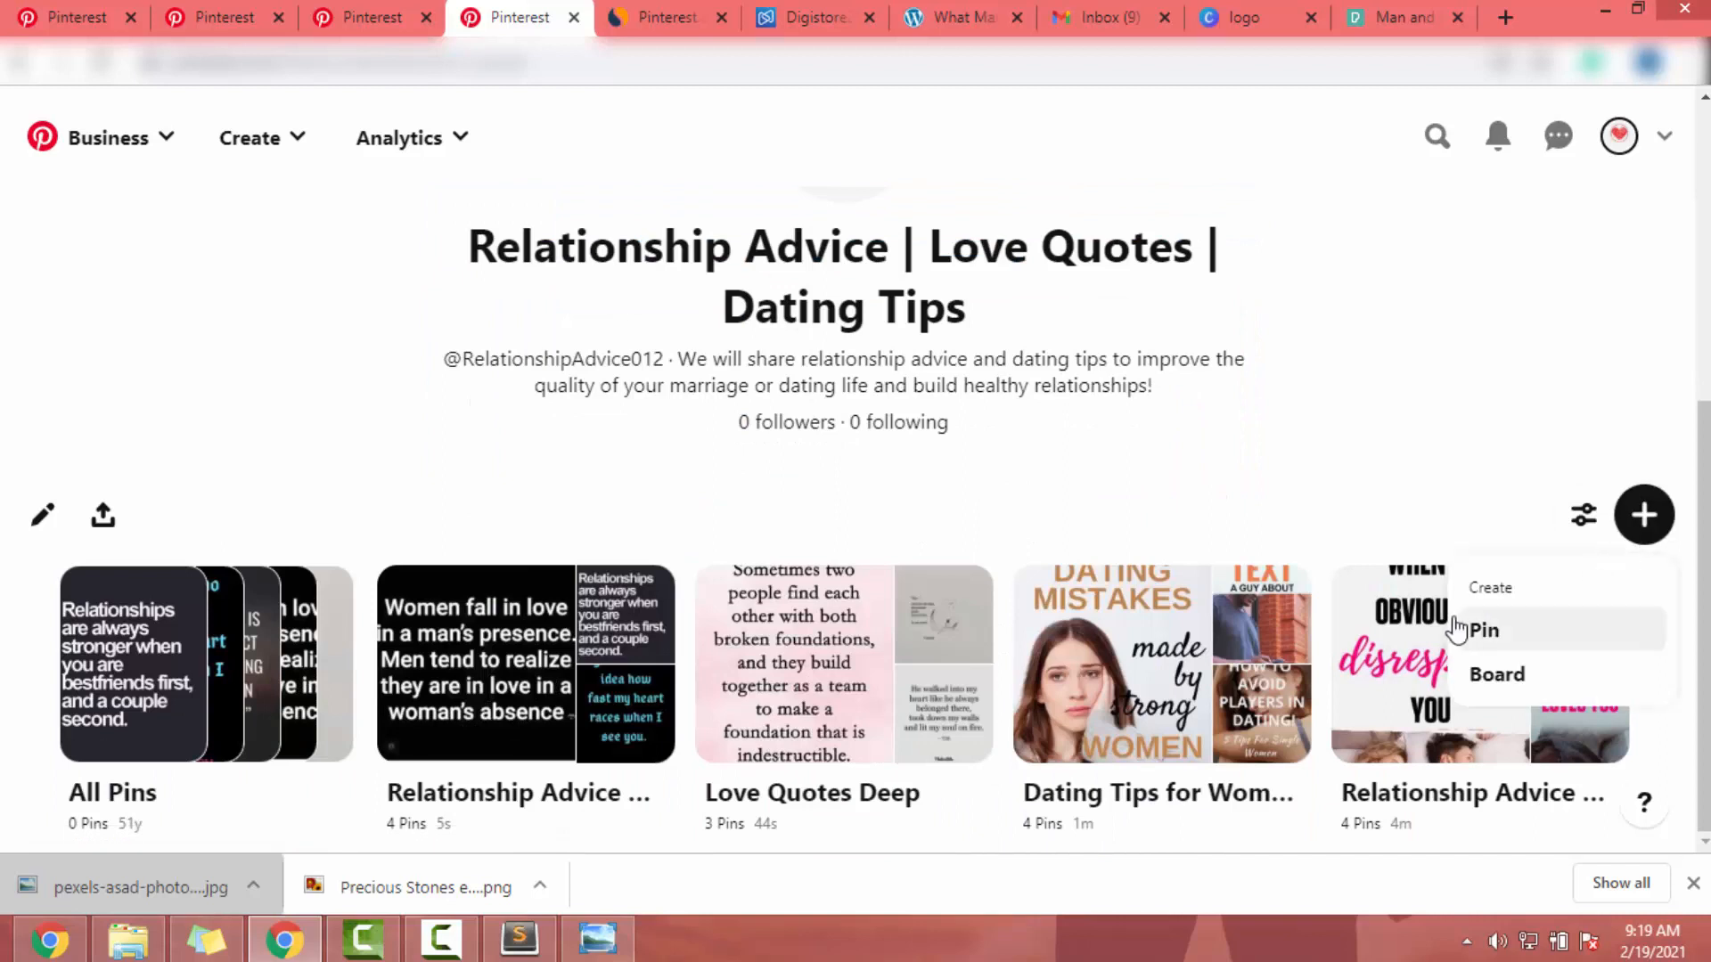
pyautogui.click(1519, 647)
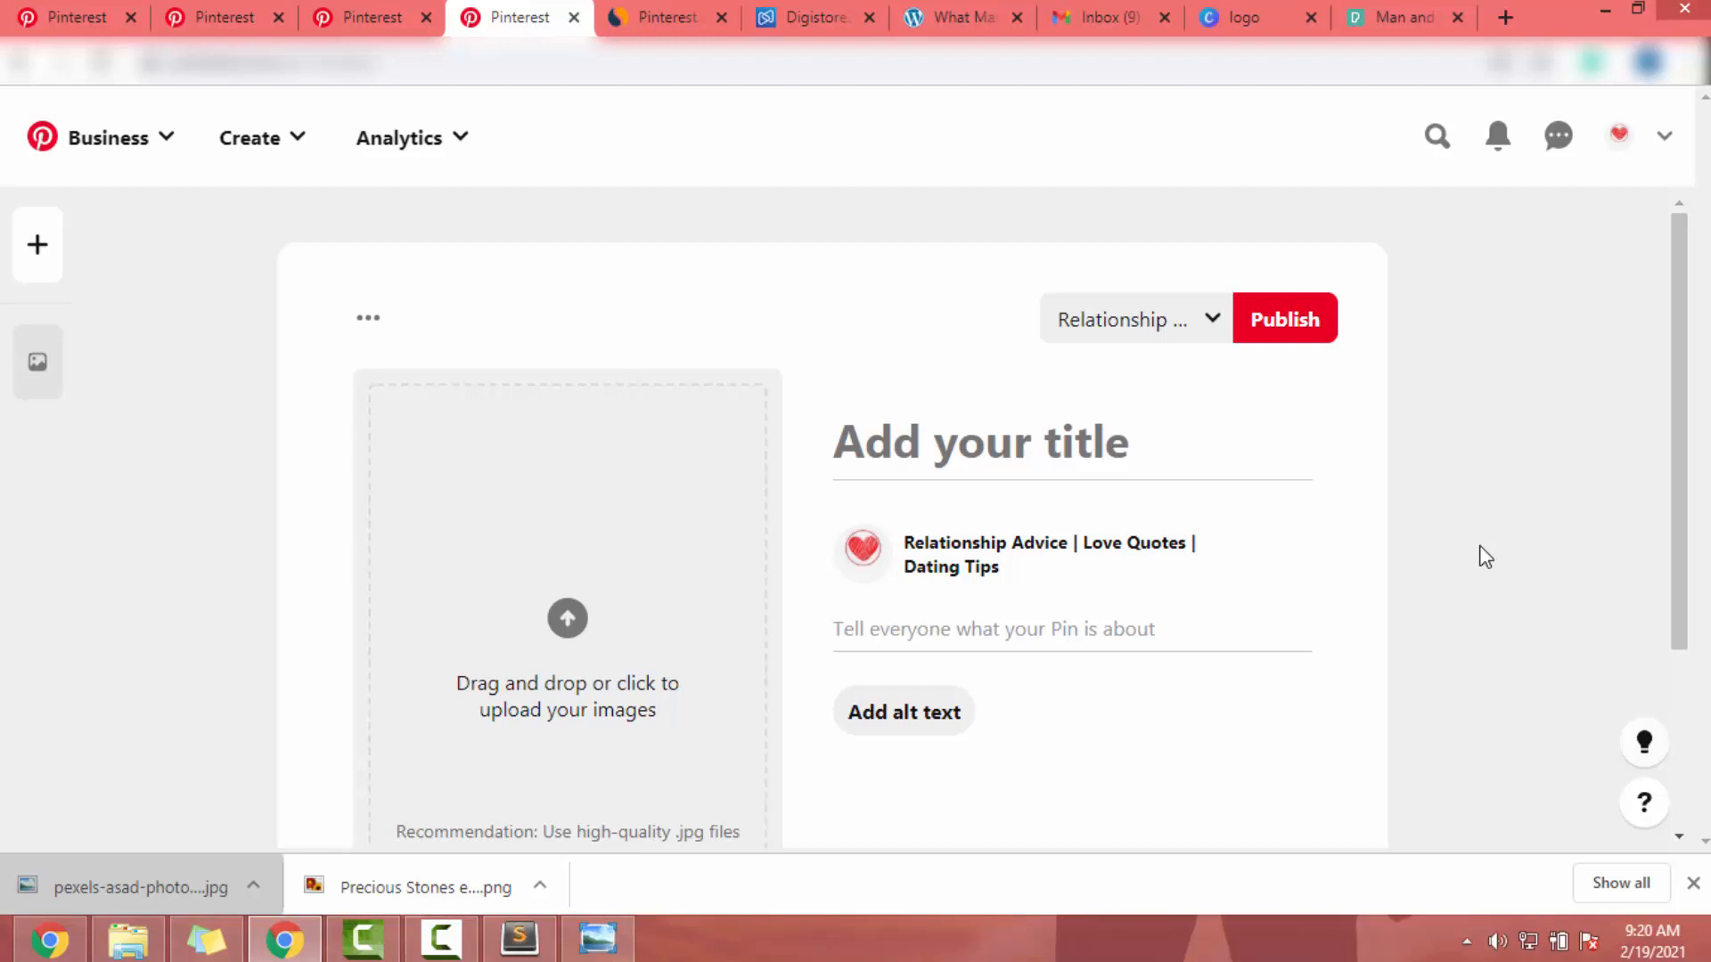
# Switch to Canva and search its templates for the Pinterest Pin format.
pyautogui.click(1240, 17)
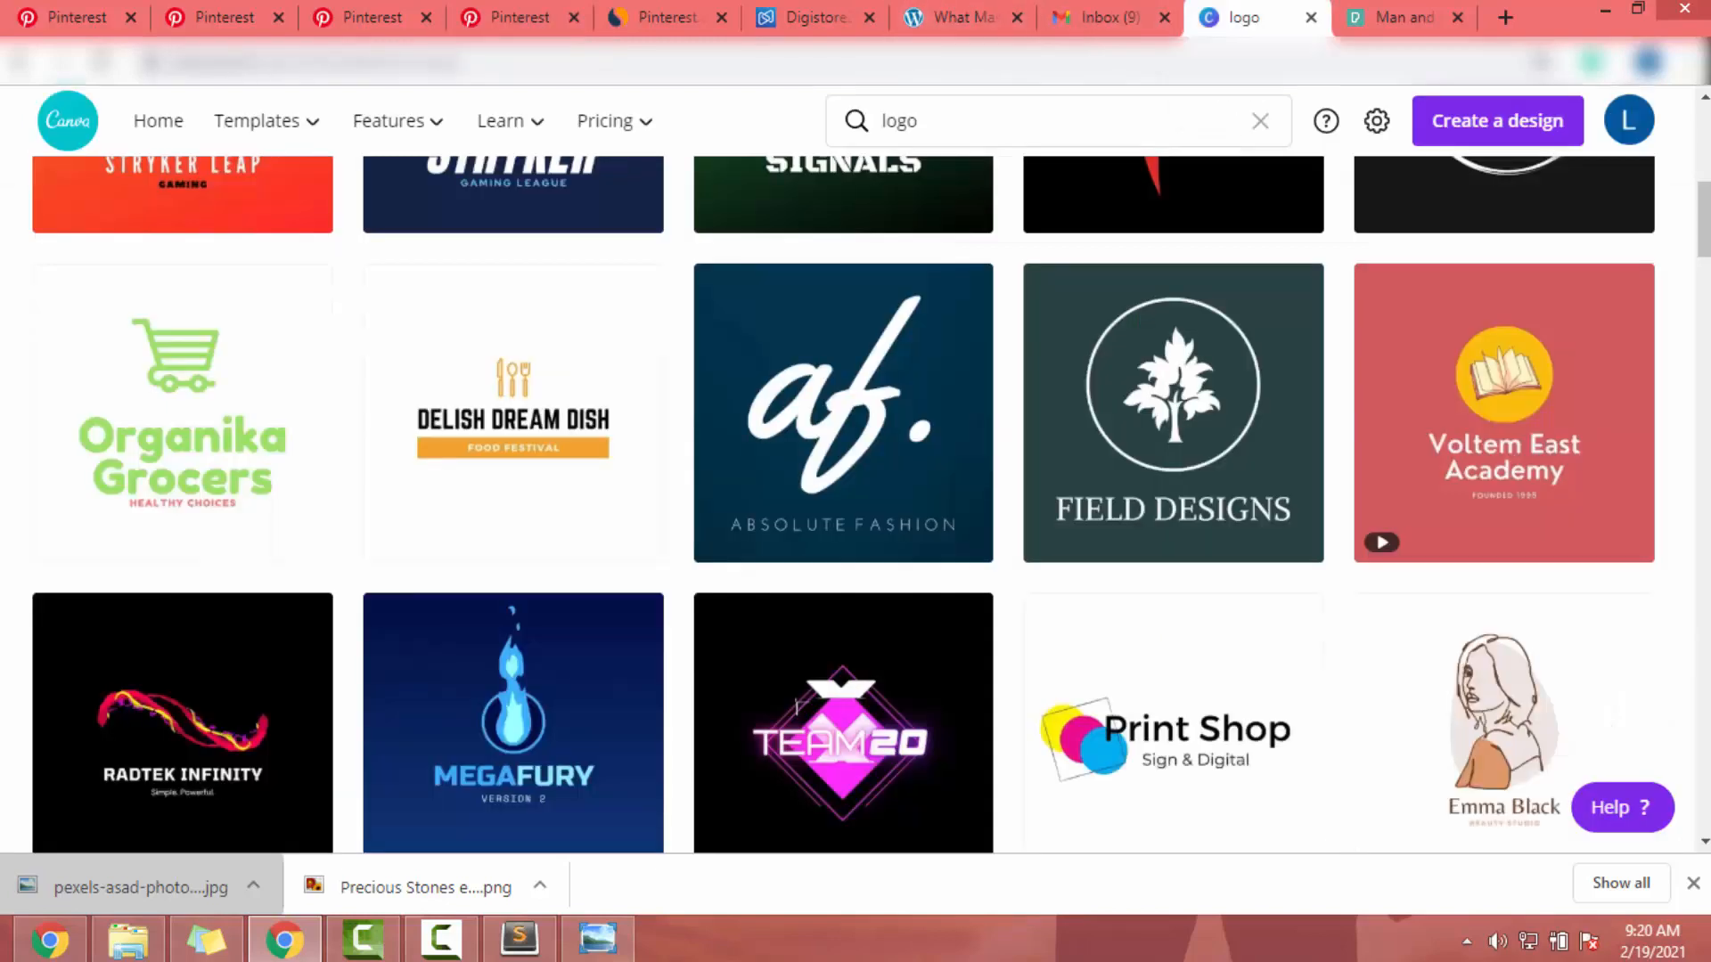
pyautogui.click(916, 131)
pyautogui.write('pintrest')
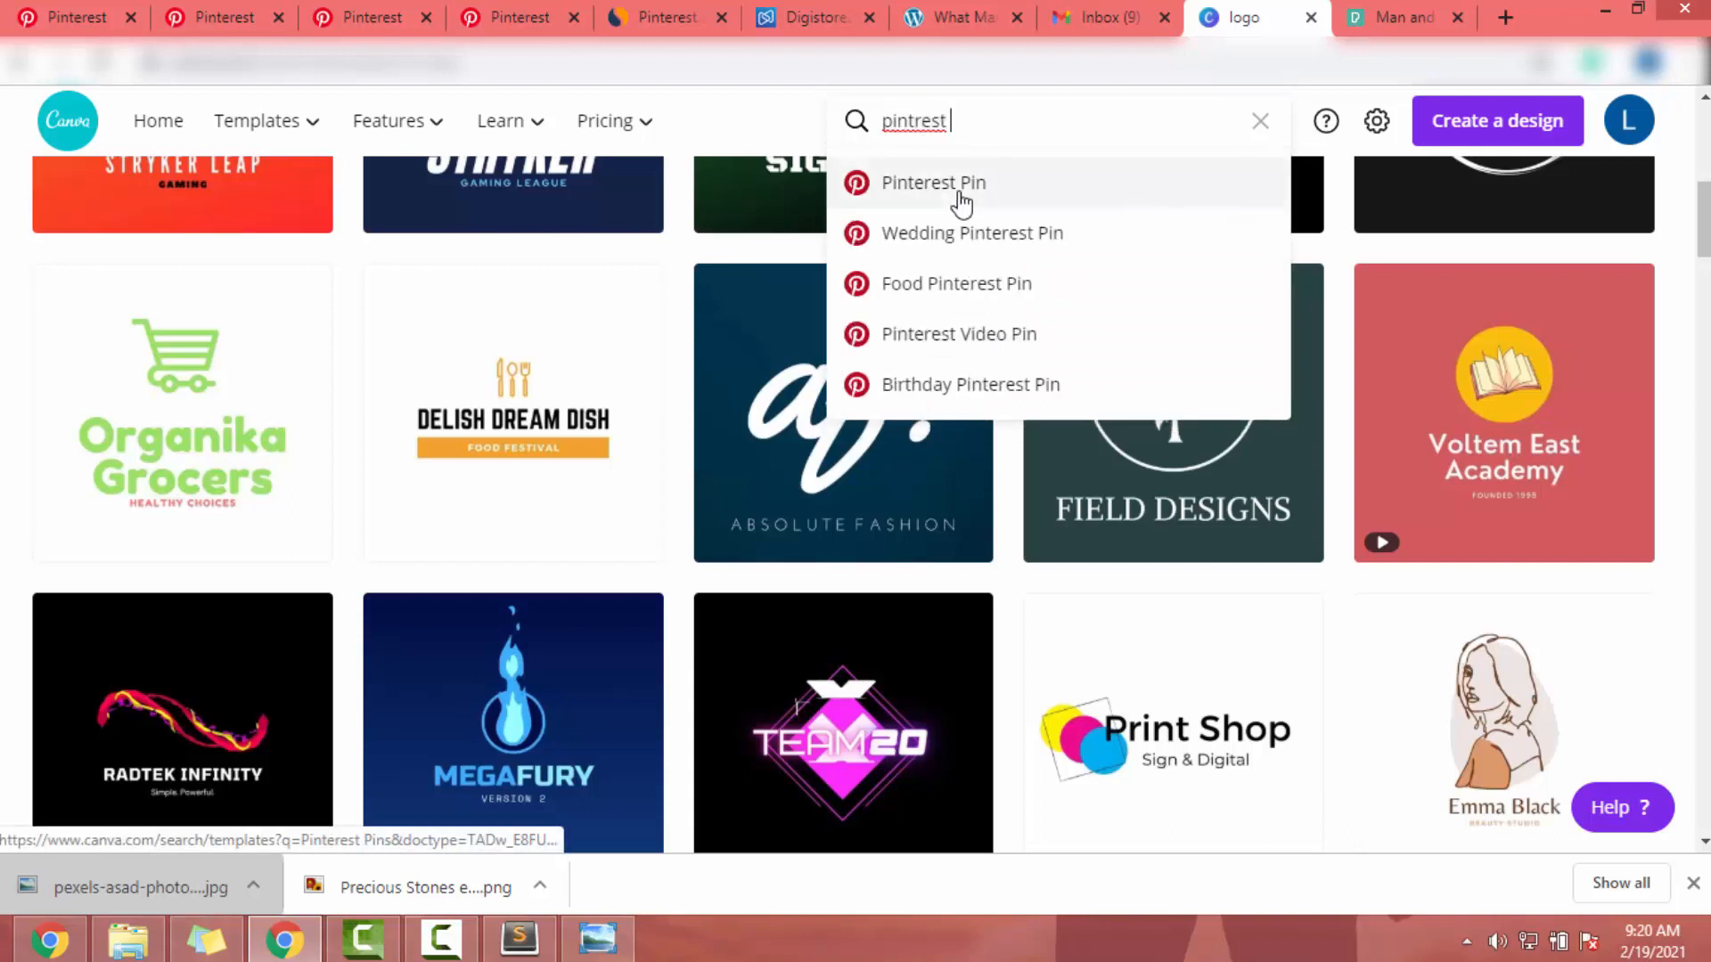
pyautogui.click(961, 183)
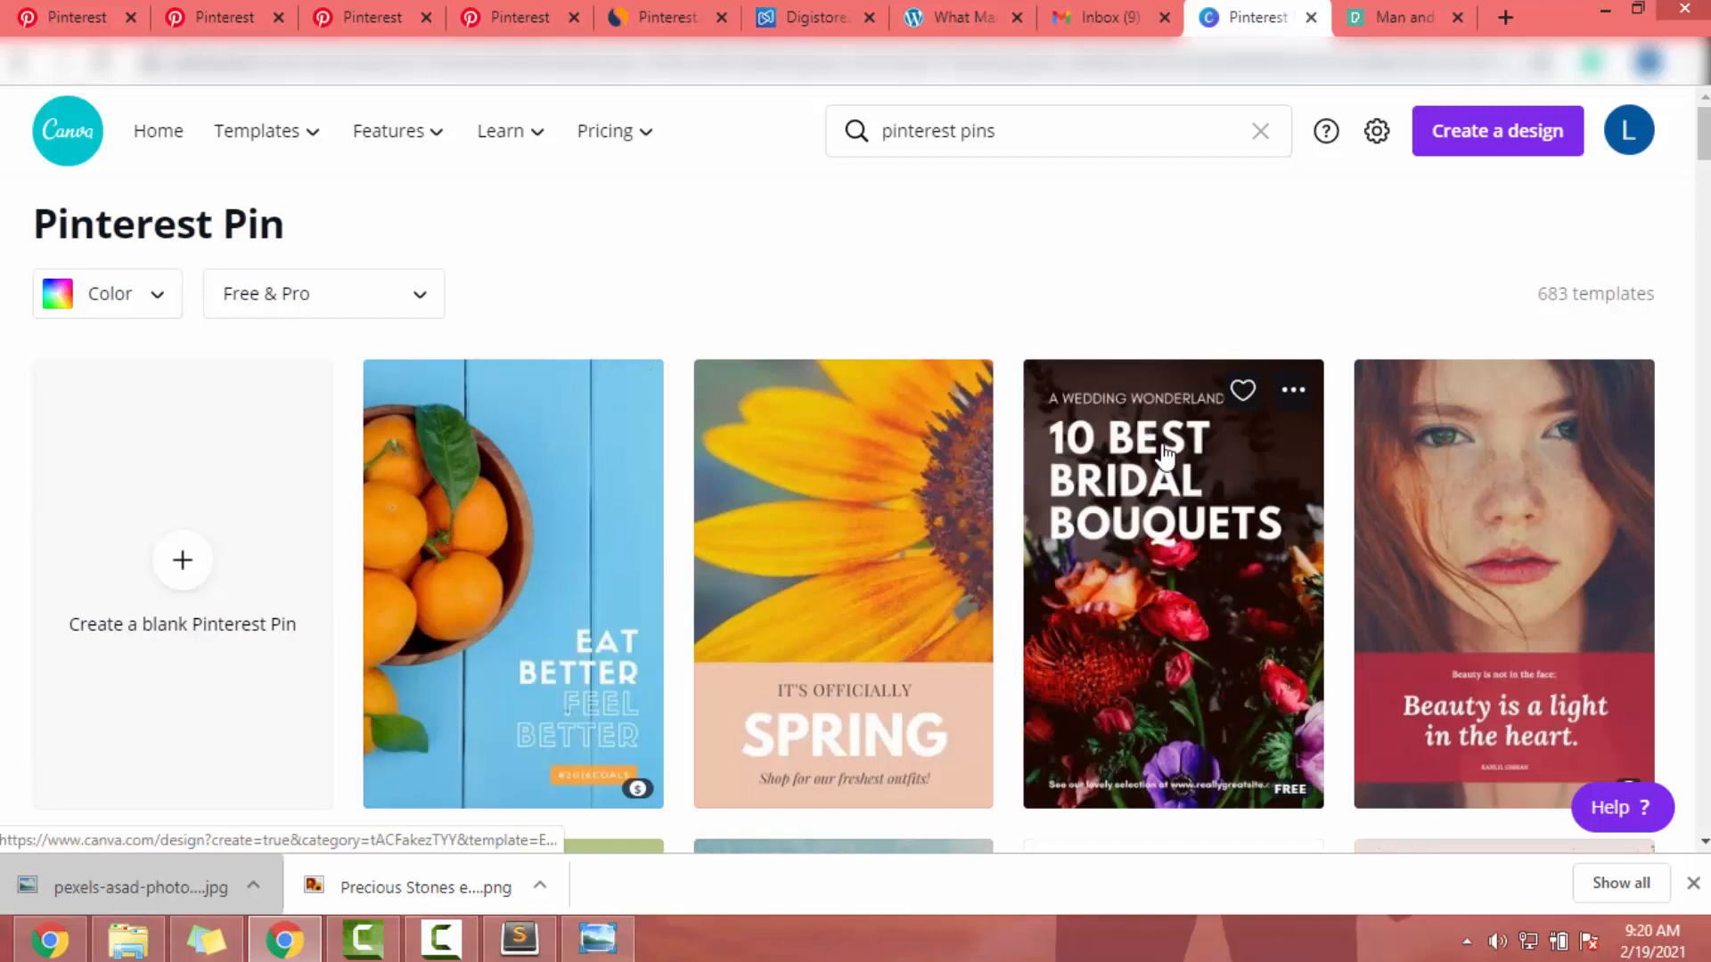
# Browse the Pinterest Pin templates and open the free "Spring Style Inspiration" design for editing.
pyautogui.scroll(-7, 1164, 455)
pyautogui.scroll(4, 546, 523)
pyautogui.scroll(-8, 607, 385)
pyautogui.scroll(-2, 609, 385)
pyautogui.scroll(8, 508, 447)
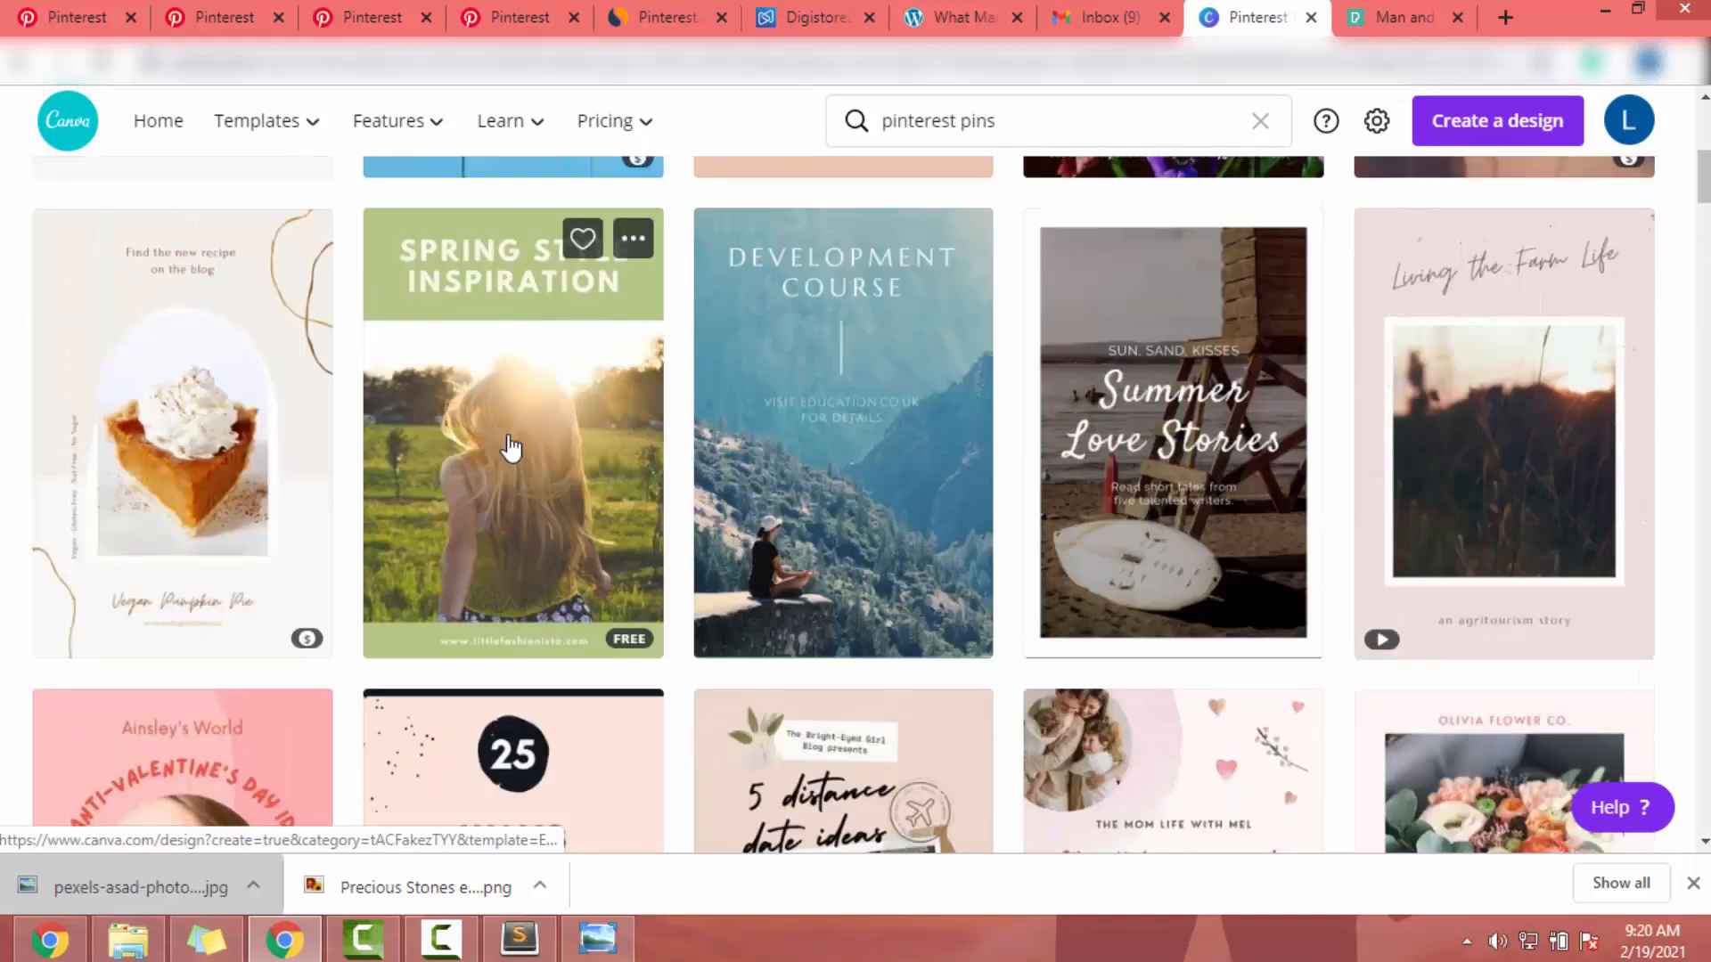
pyautogui.click(511, 448)
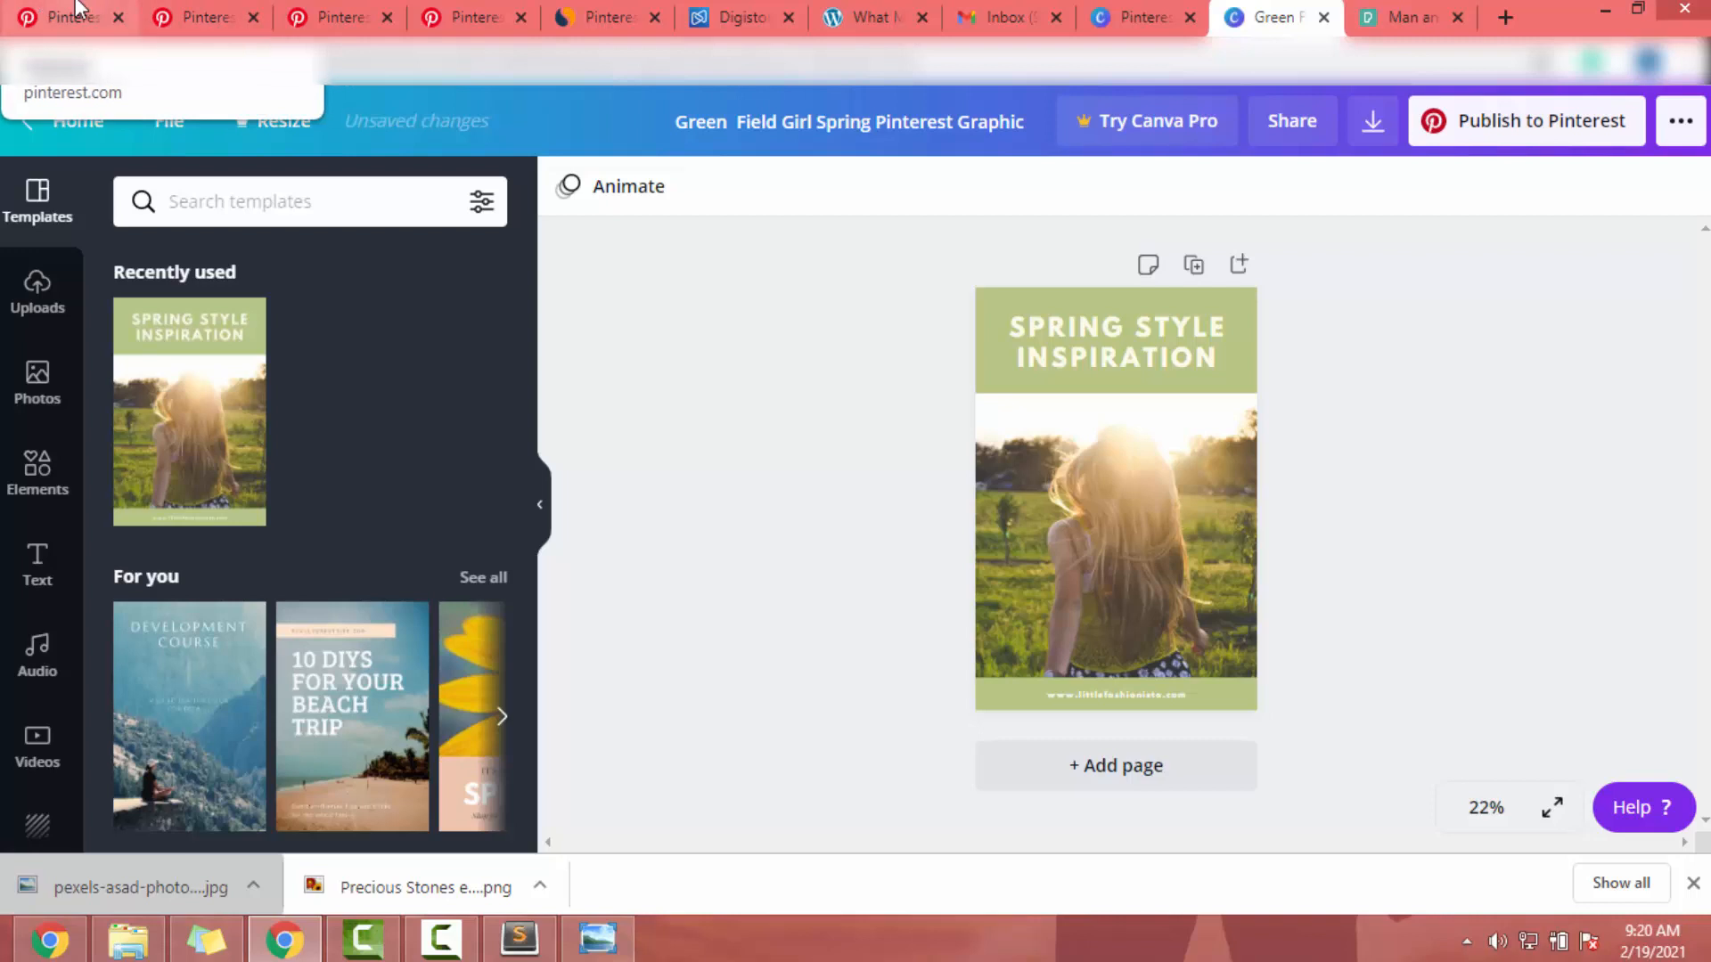
# Search Pinterest for "Relationship Advice Quotes", switch the results to All Pins and examine the existing pin designs.
pyautogui.click(44, 13)
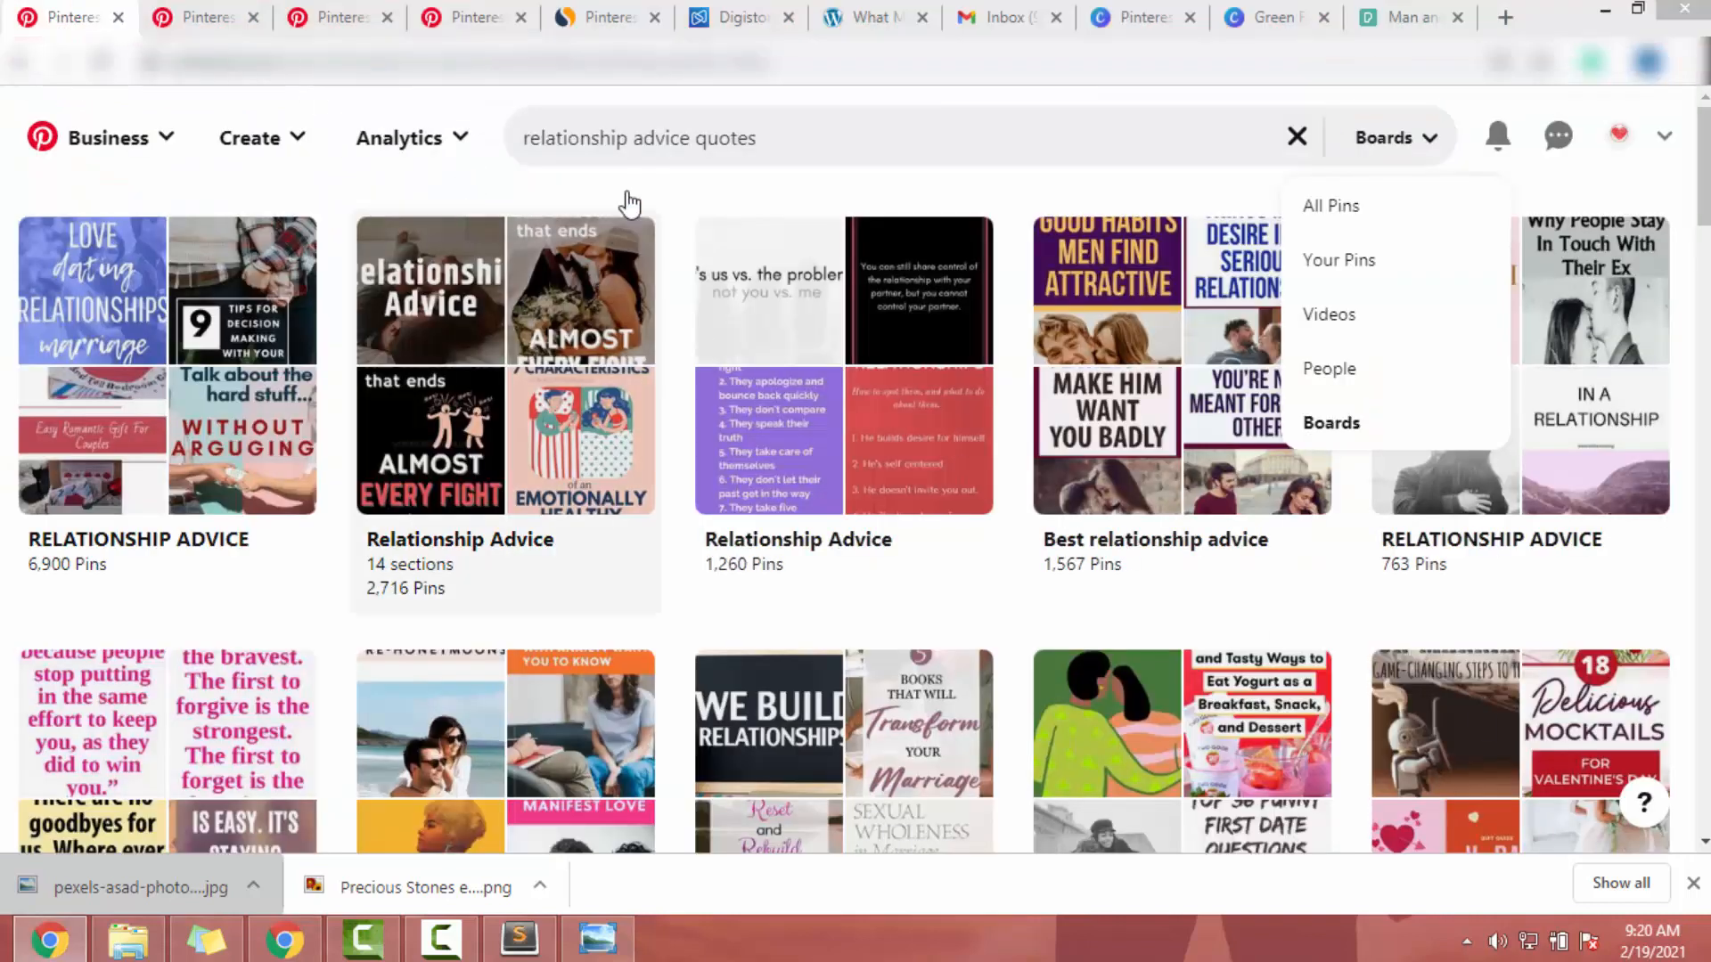
pyautogui.click(778, 125)
pyautogui.write('Relationship Advice Quotes')
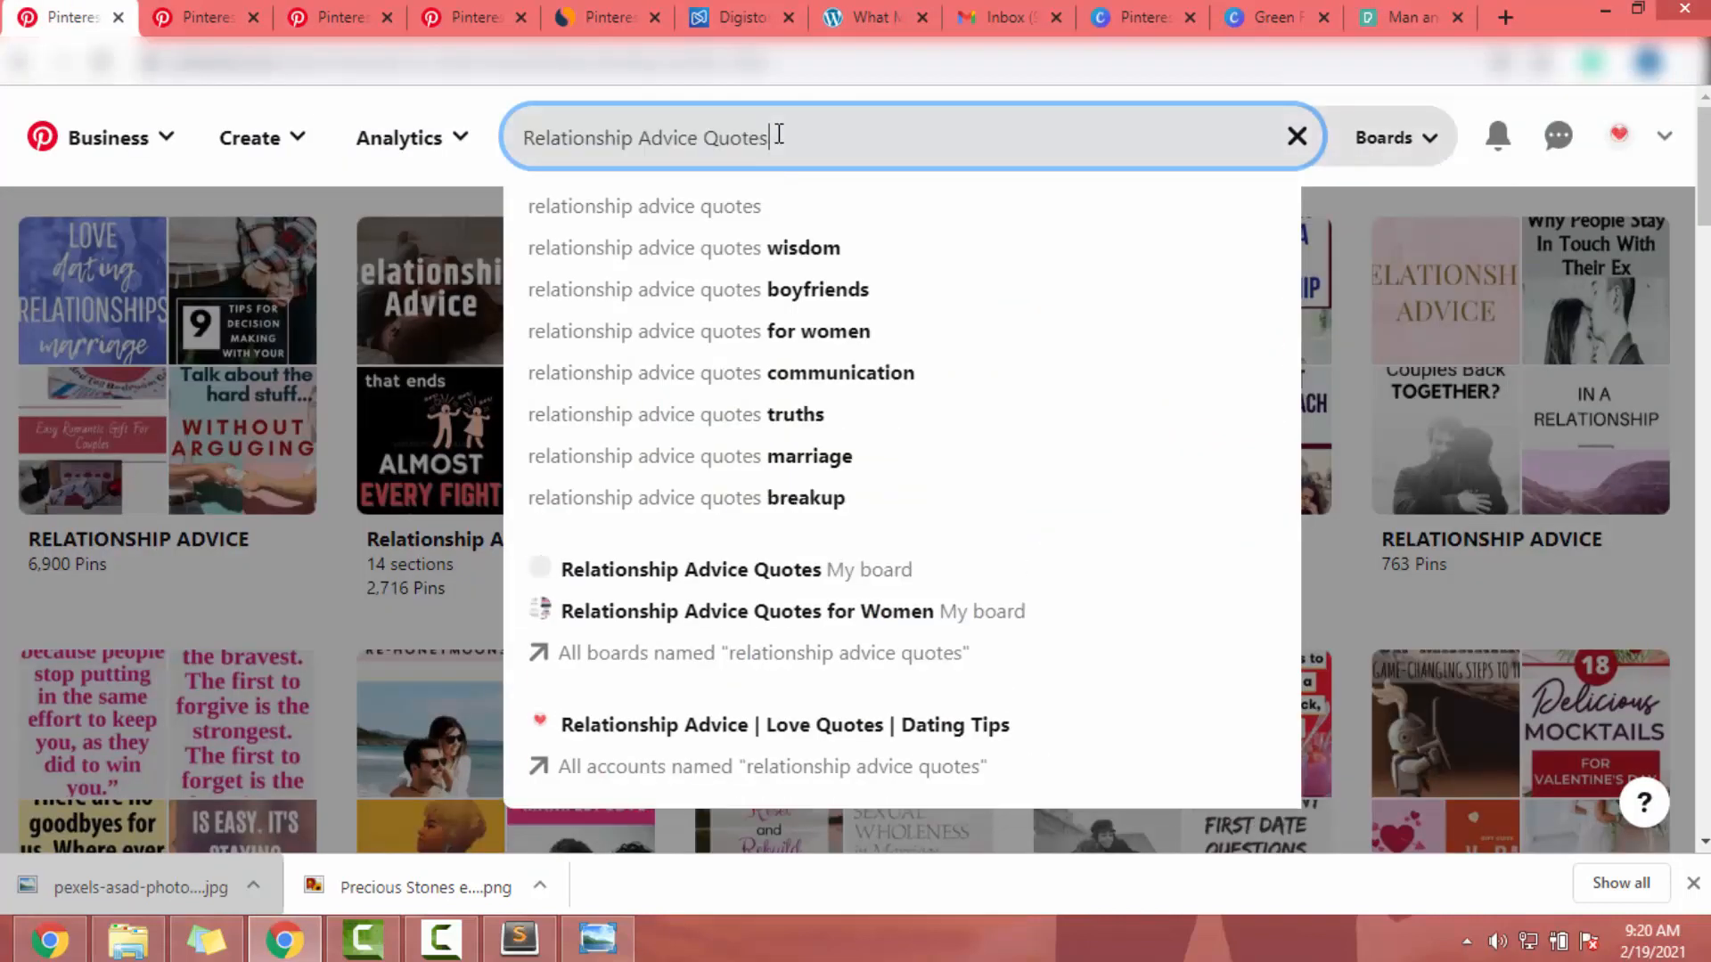
pyautogui.press('Return')
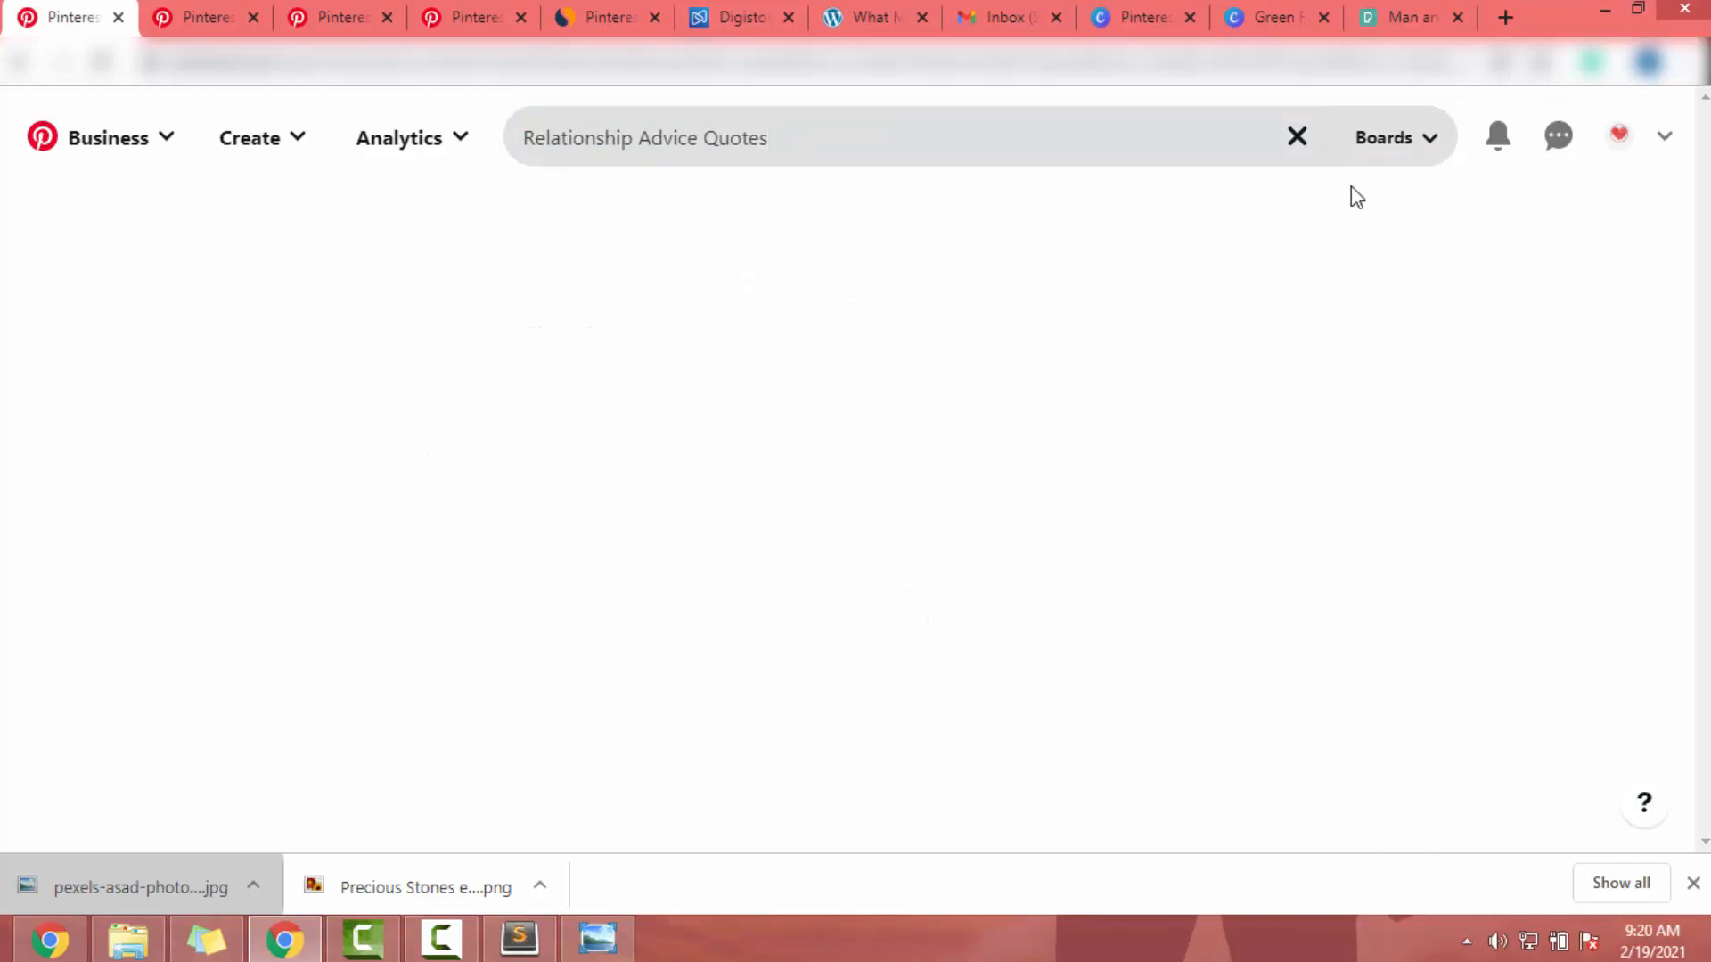
pyautogui.click(1383, 135)
pyautogui.click(1342, 214)
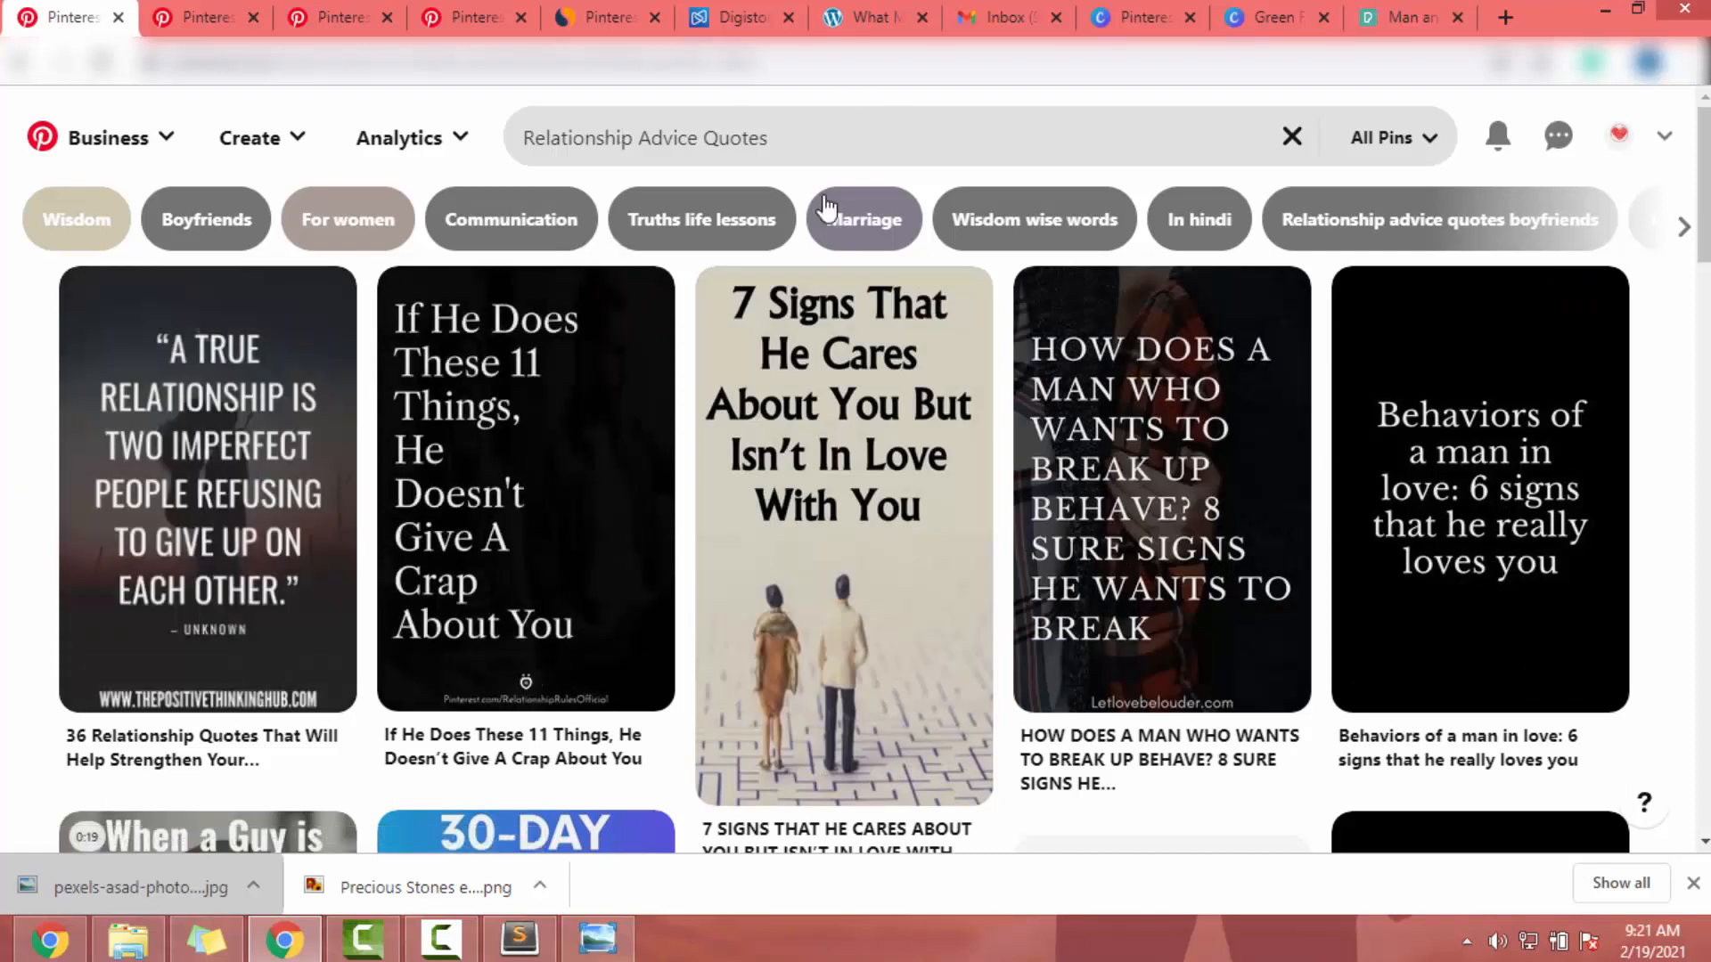
pyautogui.scroll(-4, 598, 283)
pyautogui.scroll(4, 507, 412)
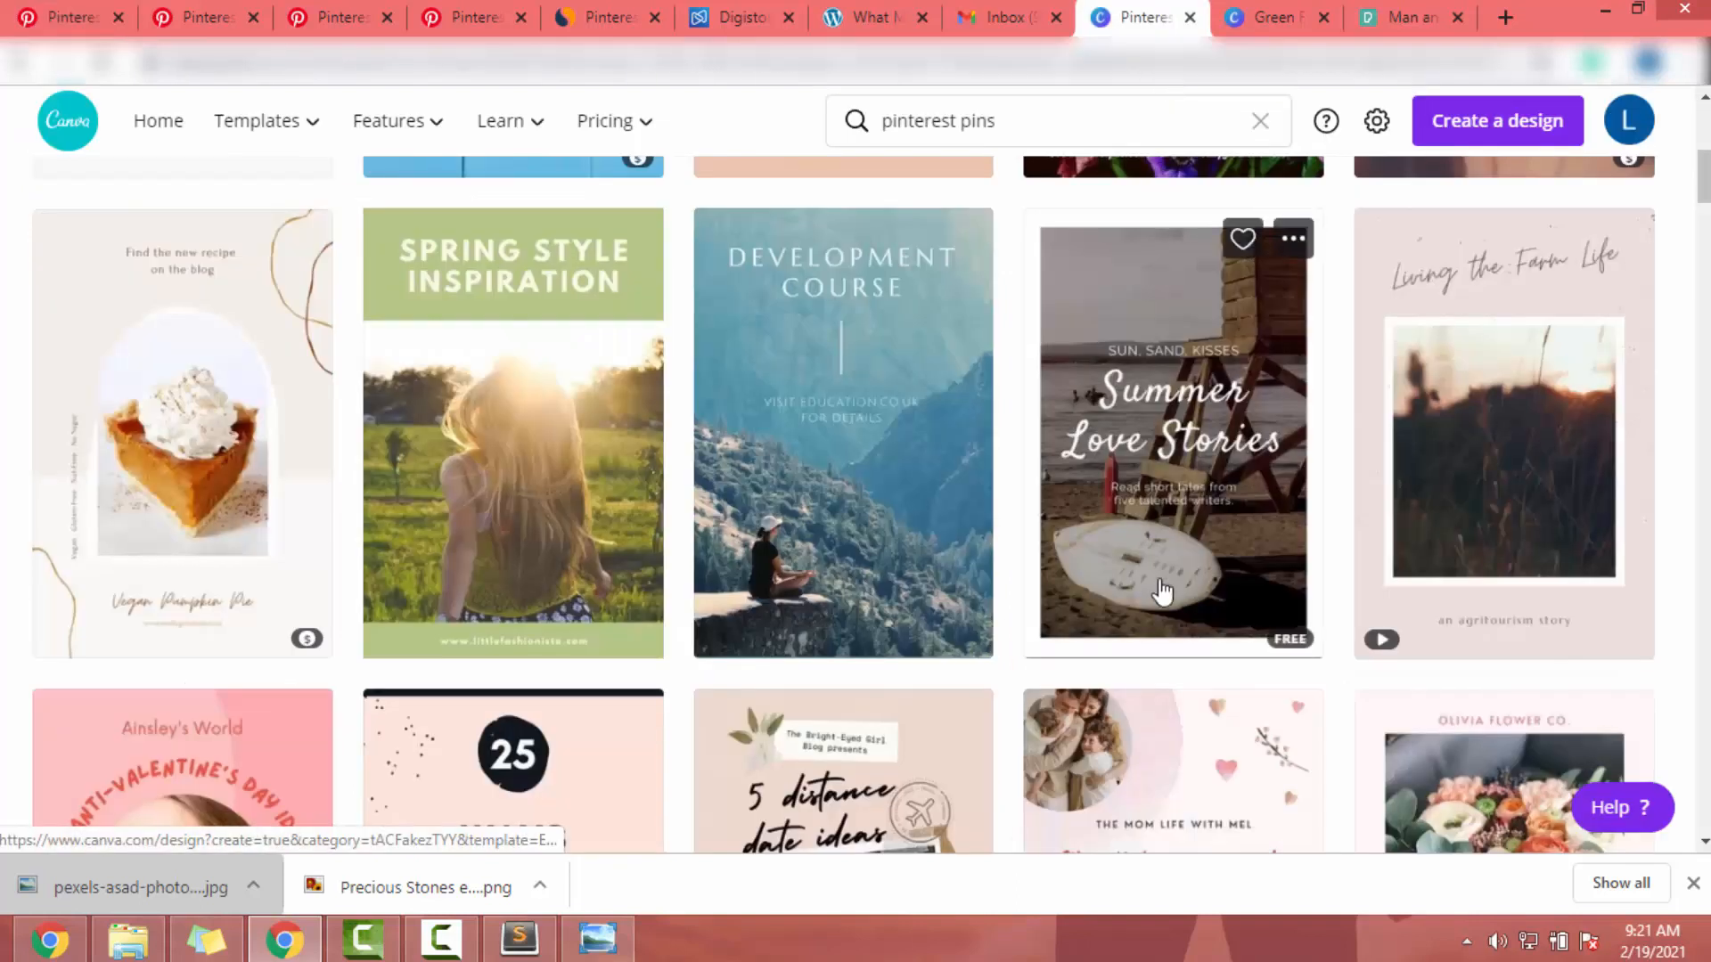
# Open Canva's free "10 Best Bridal Bouquets" Pinterest Pin template for editing, plus a blank browser tab.
pyautogui.scroll(5, 1156, 592)
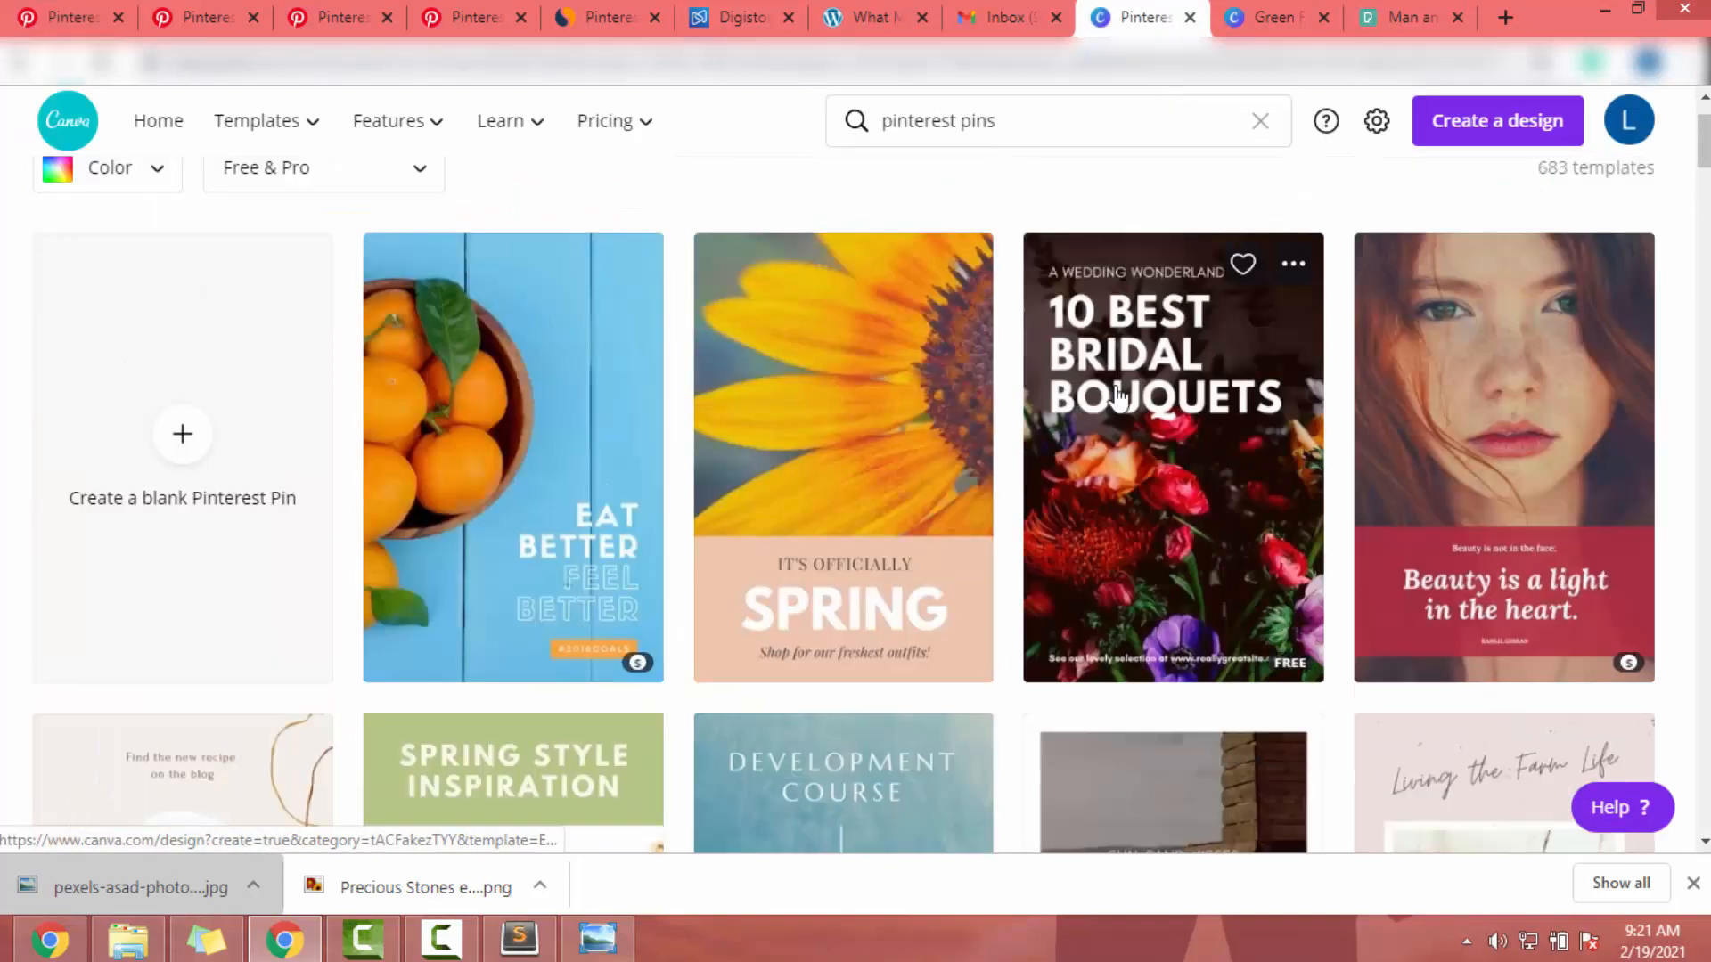
pyautogui.click(1118, 397)
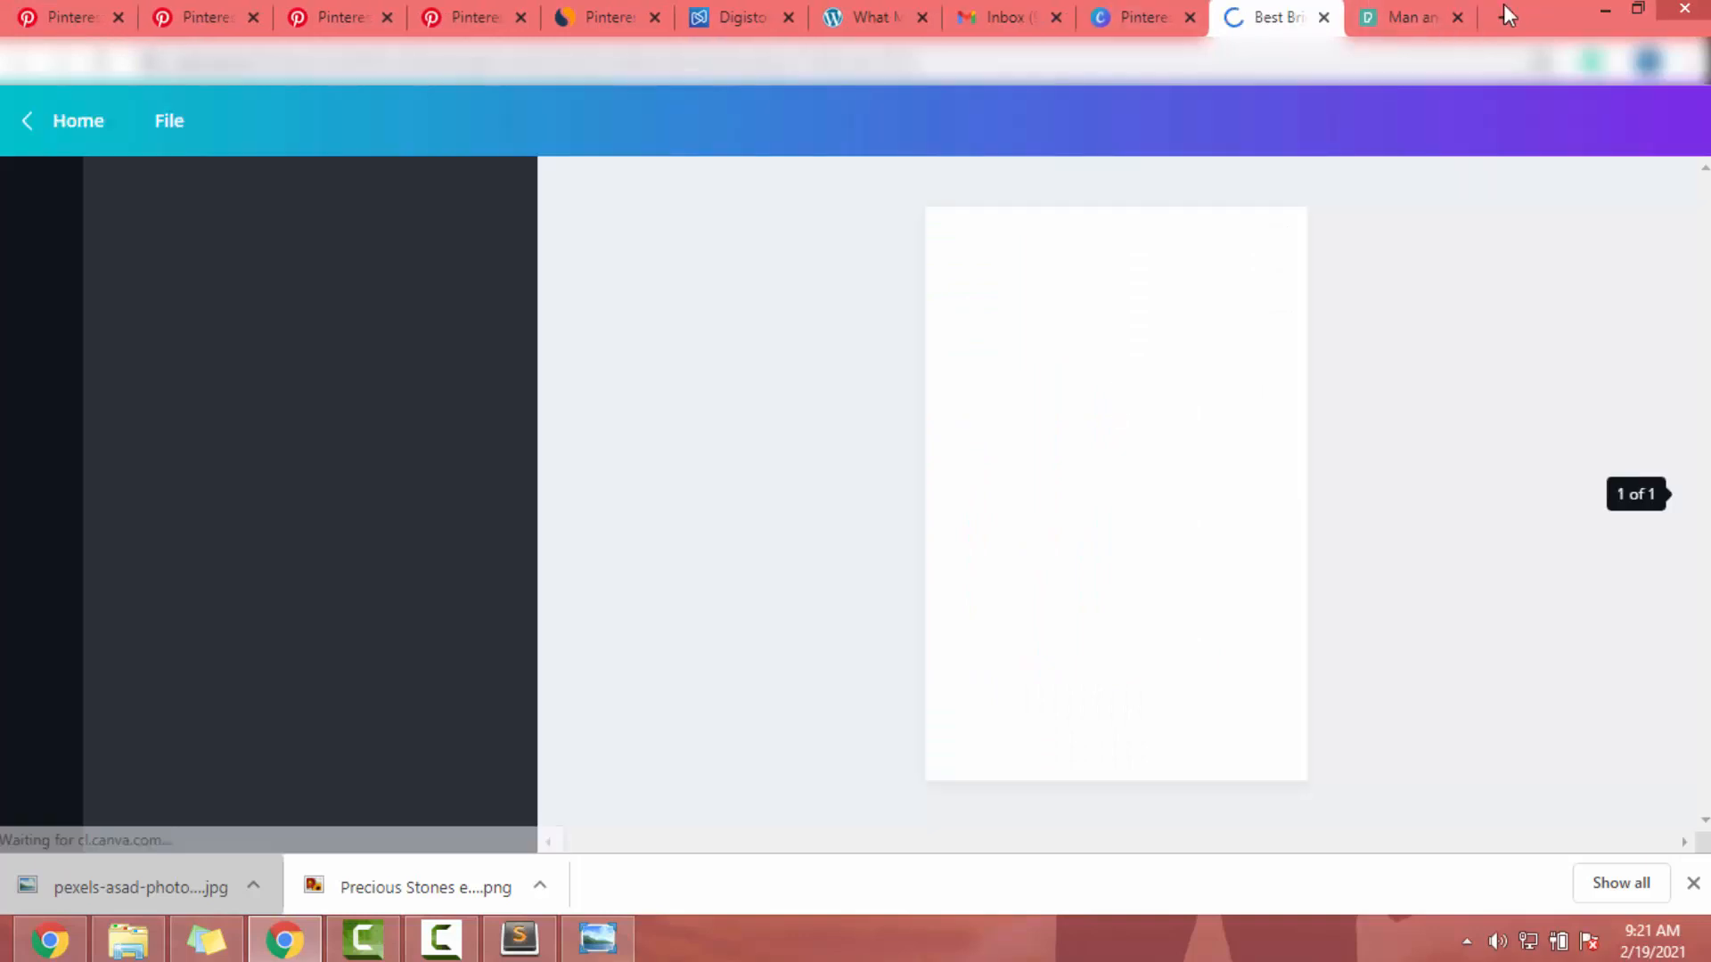
pyautogui.click(1504, 6)
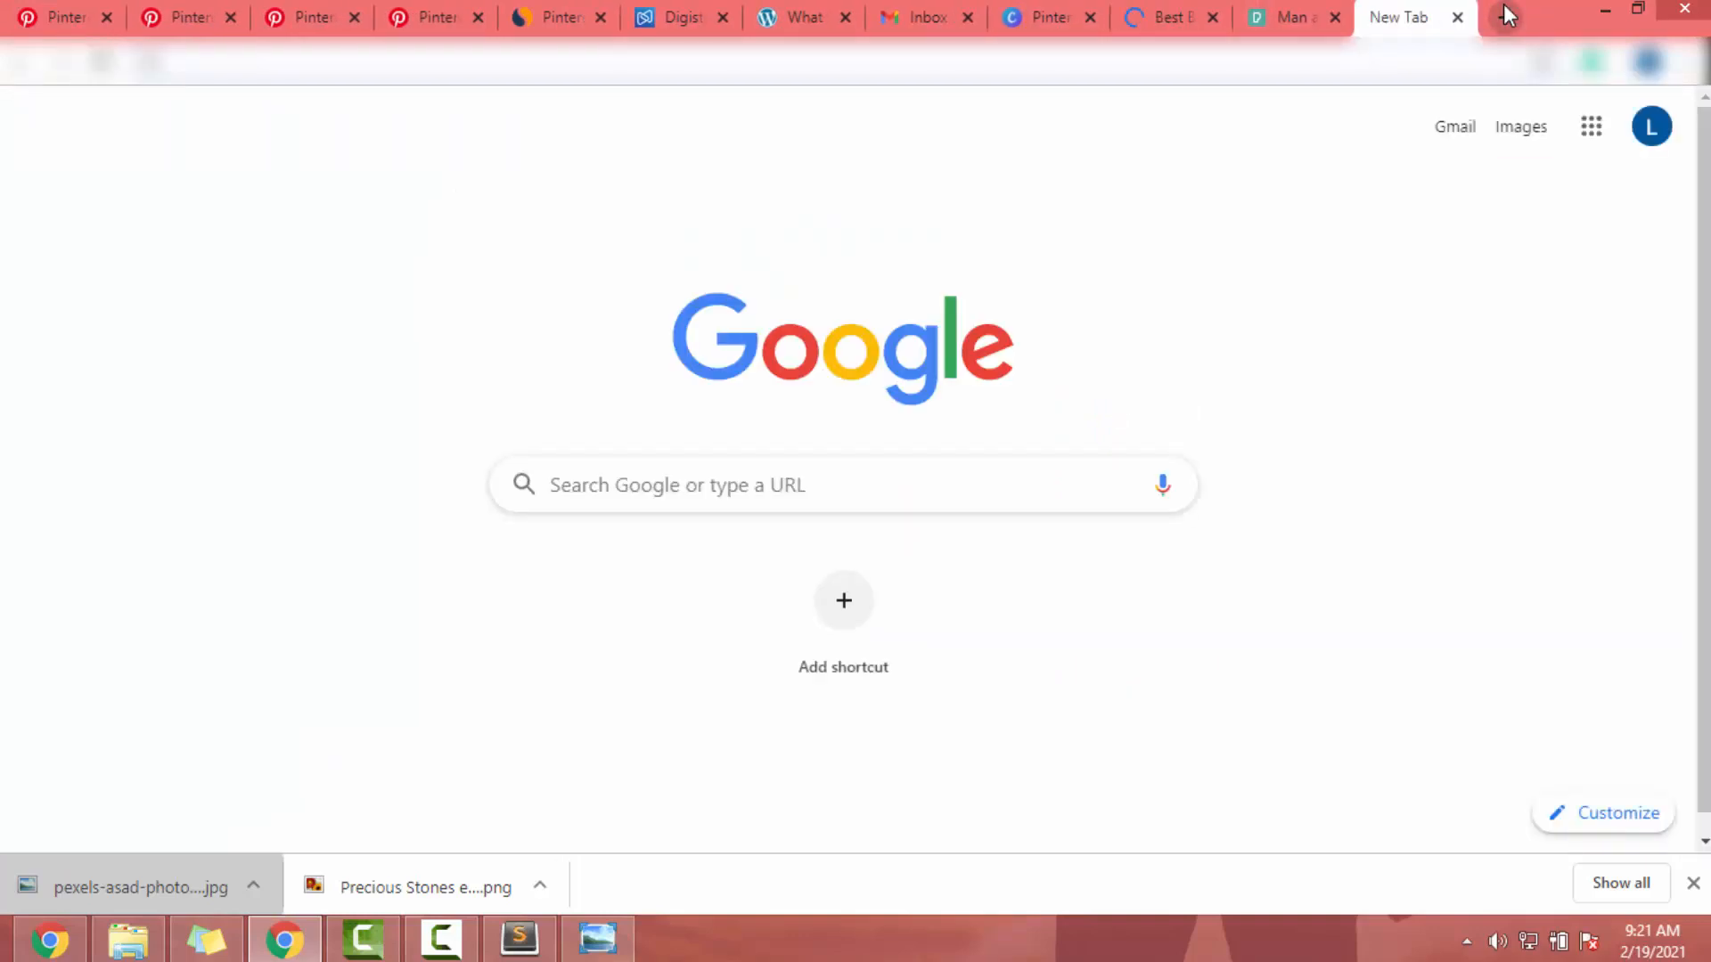
# Open the Goodreads page of relationship advice quotes and copy the quote "Once you start laughing, you start healing.".
pyautogui.click(515, 310)
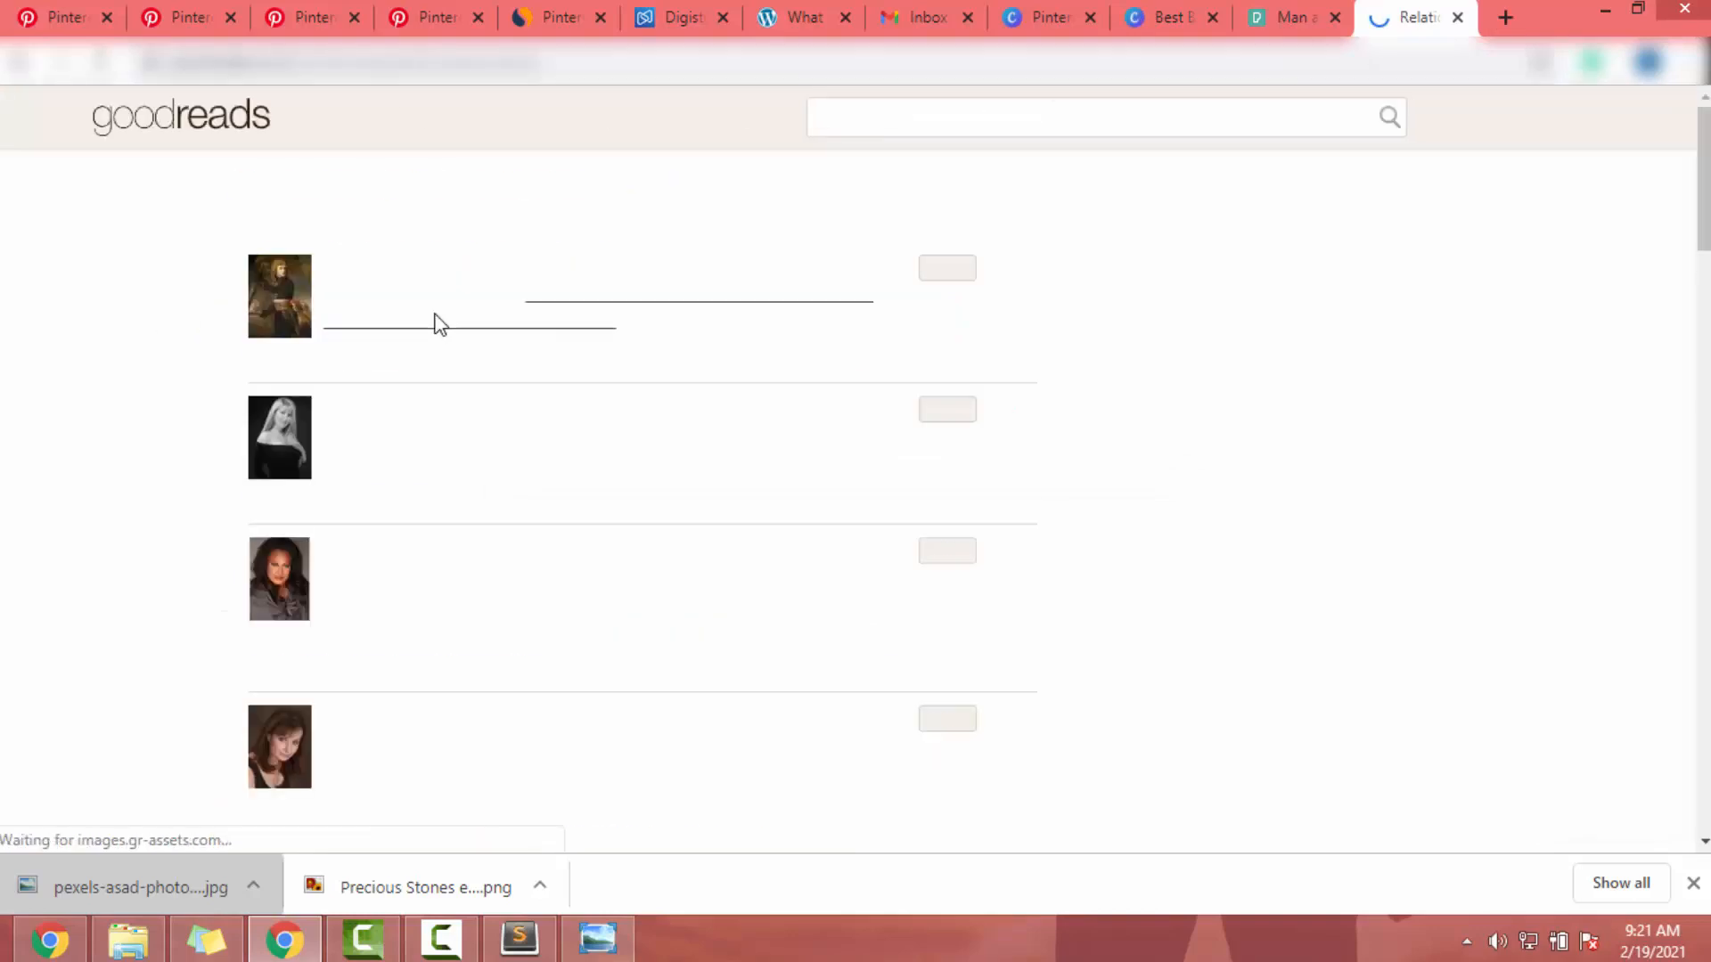
pyautogui.scroll(-3, 353, 693)
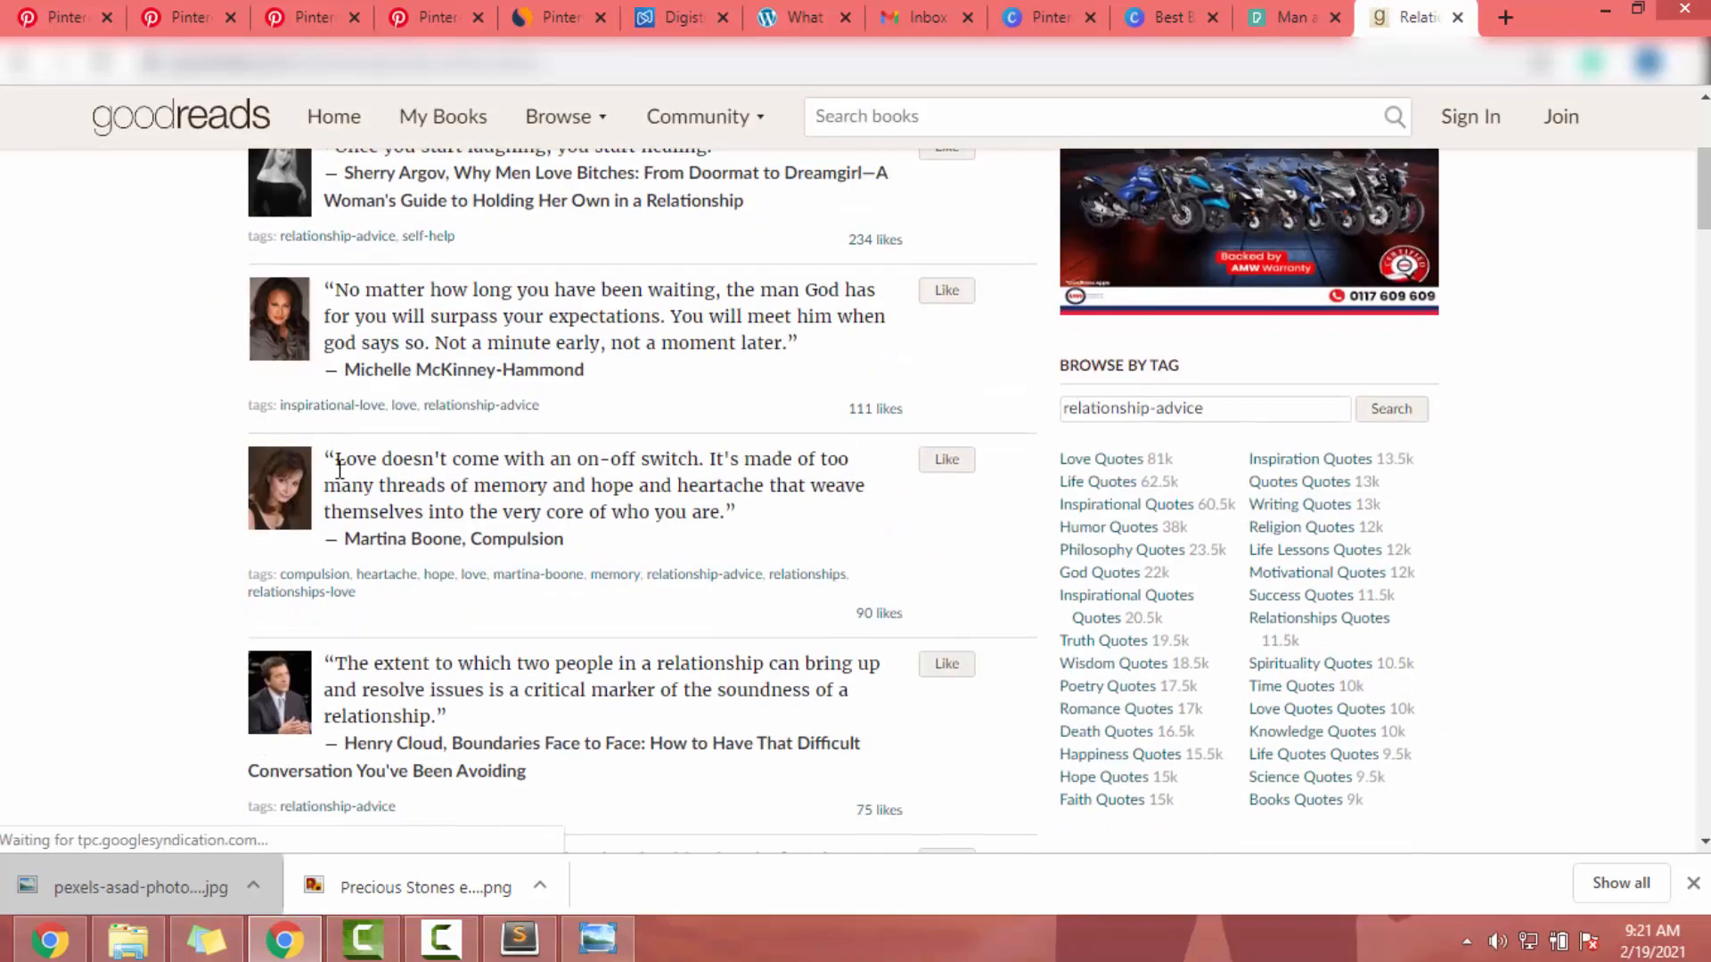
pyautogui.scroll(3, 338, 640)
pyautogui.moveTo(330, 522); pyautogui.dragTo(720, 545)
pyautogui.hotkey('ctrl', 'c')
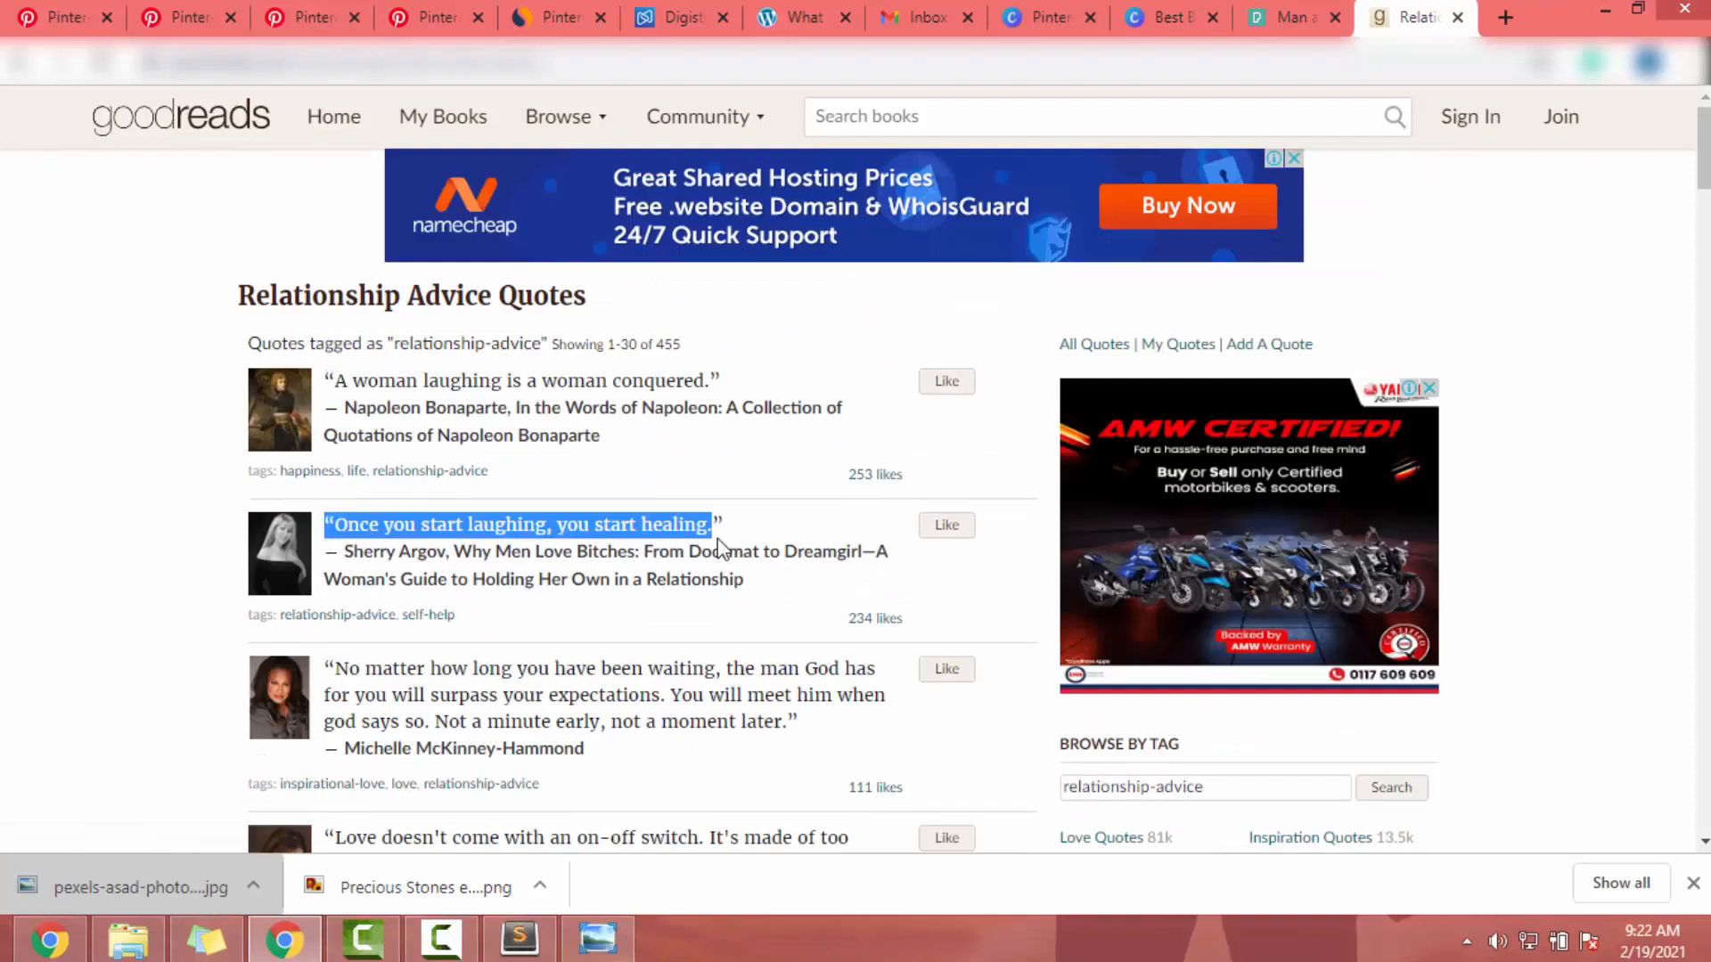
# Switch to the Canva bridal bouquets design and replace its heading with the copied quote, without the opening quotation mark.
pyautogui.click(1048, 13)
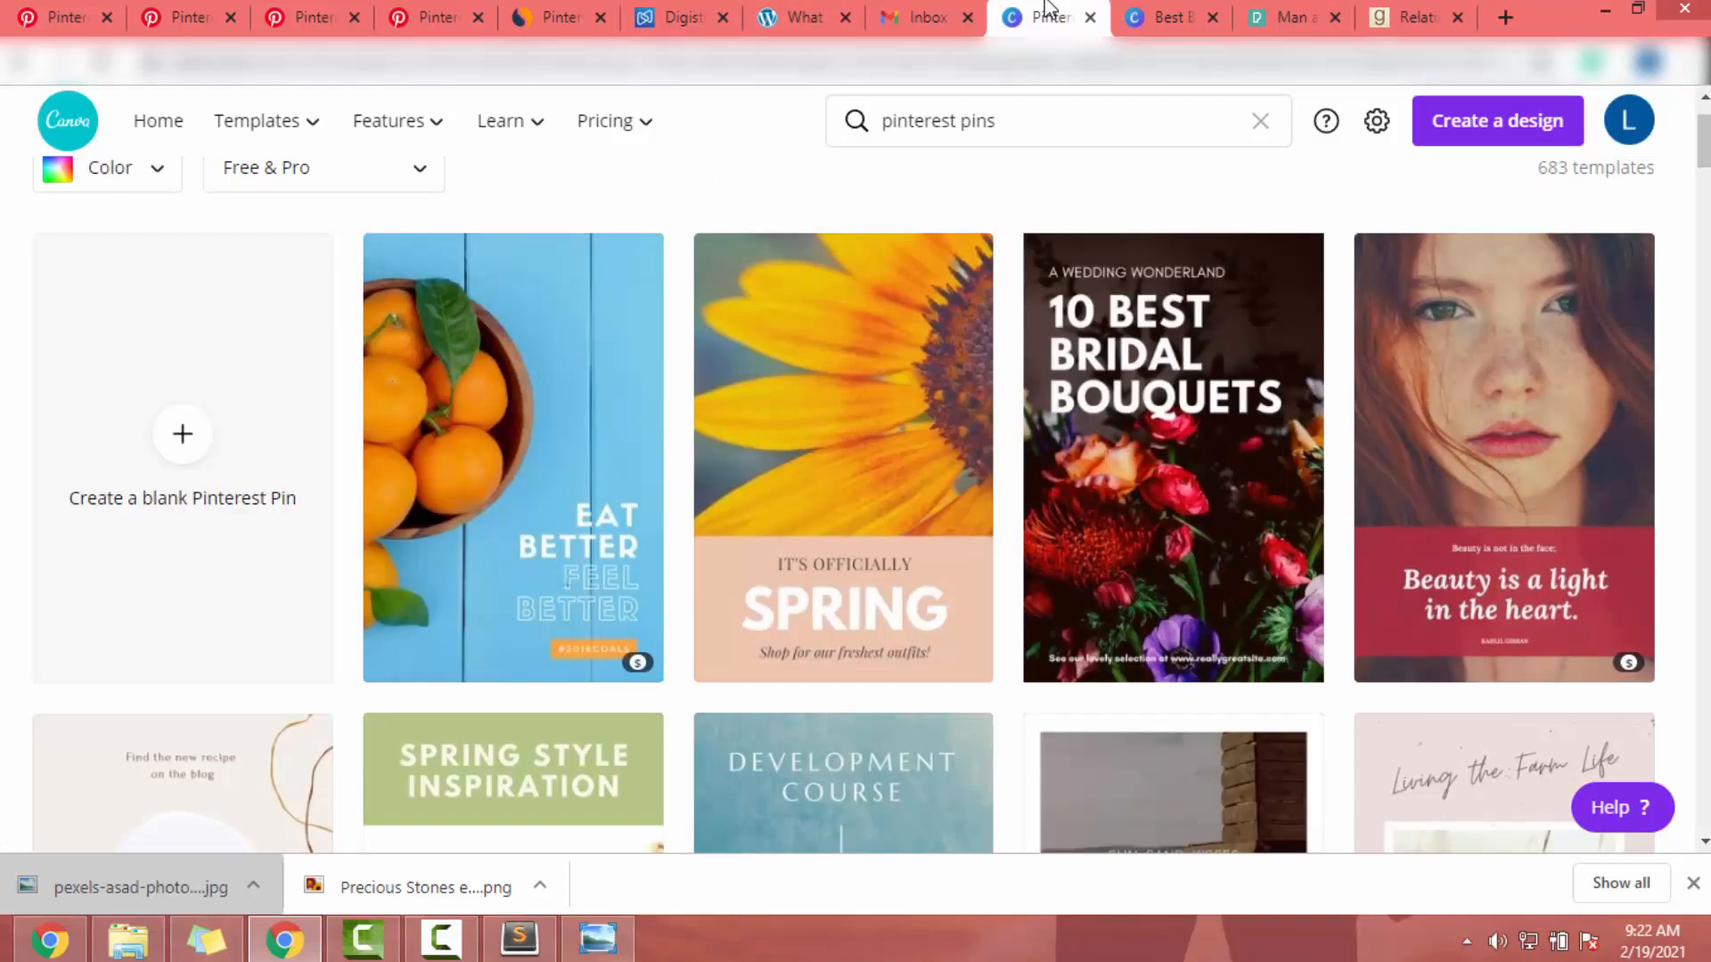
pyautogui.click(1185, 16)
pyautogui.doubleClick(1092, 419)
pyautogui.hotkey('ctrl', 'v')
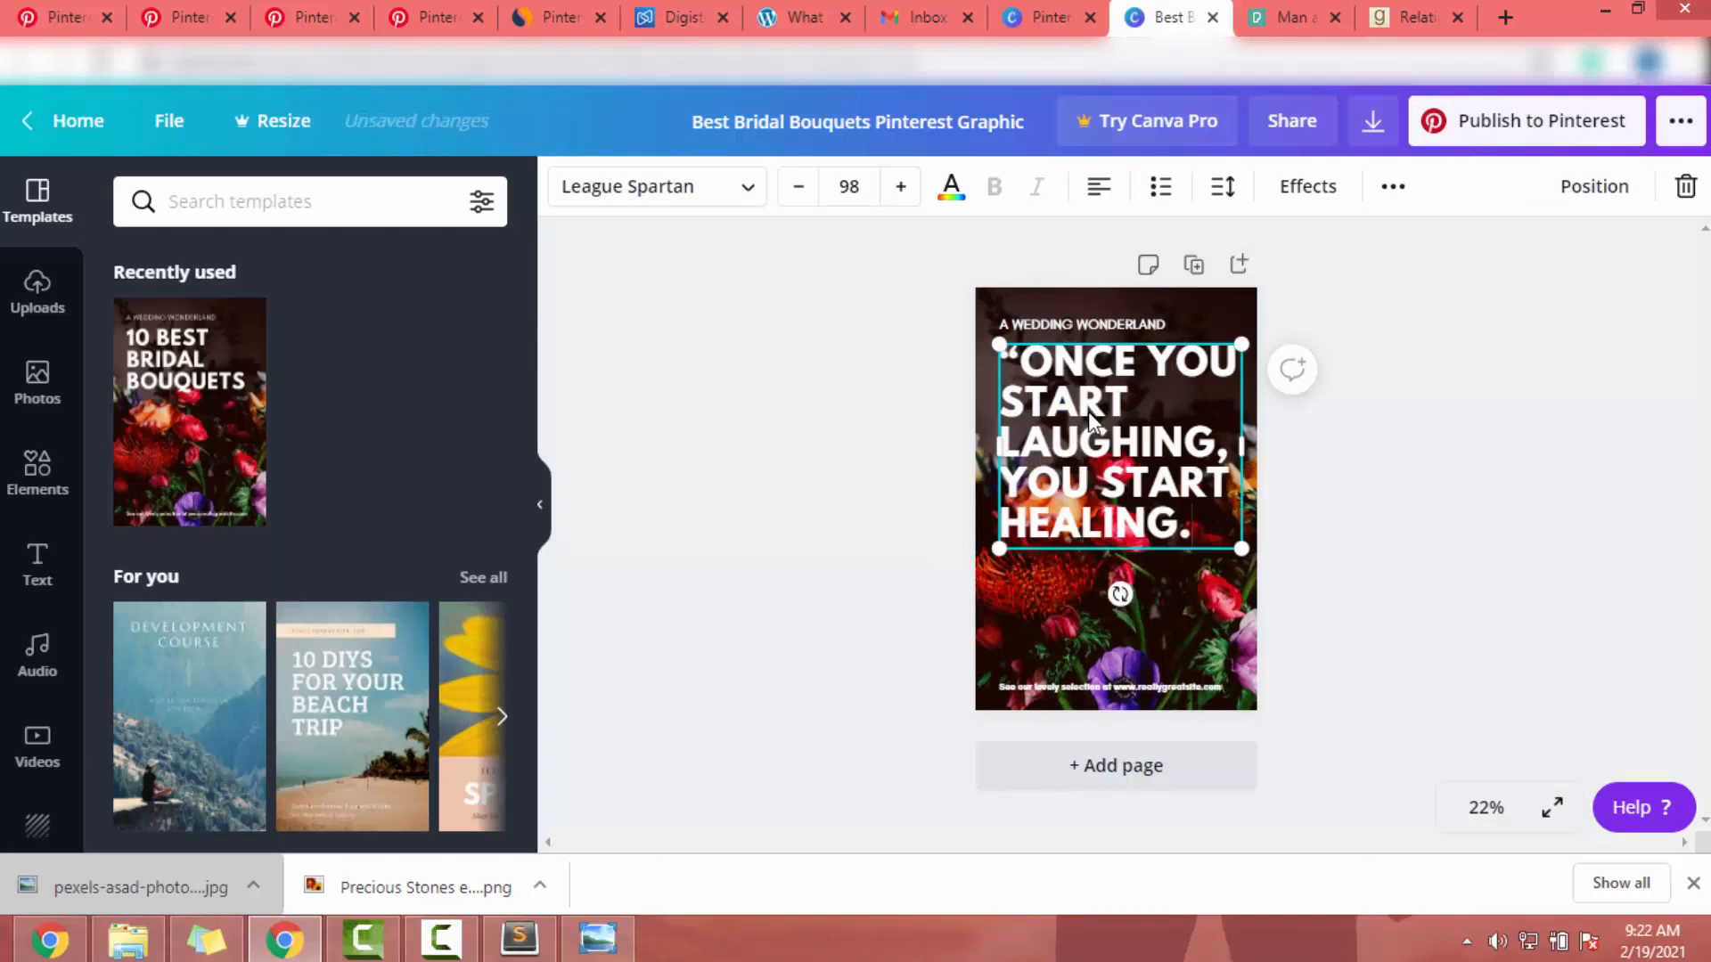
pyautogui.press('BackSpace')
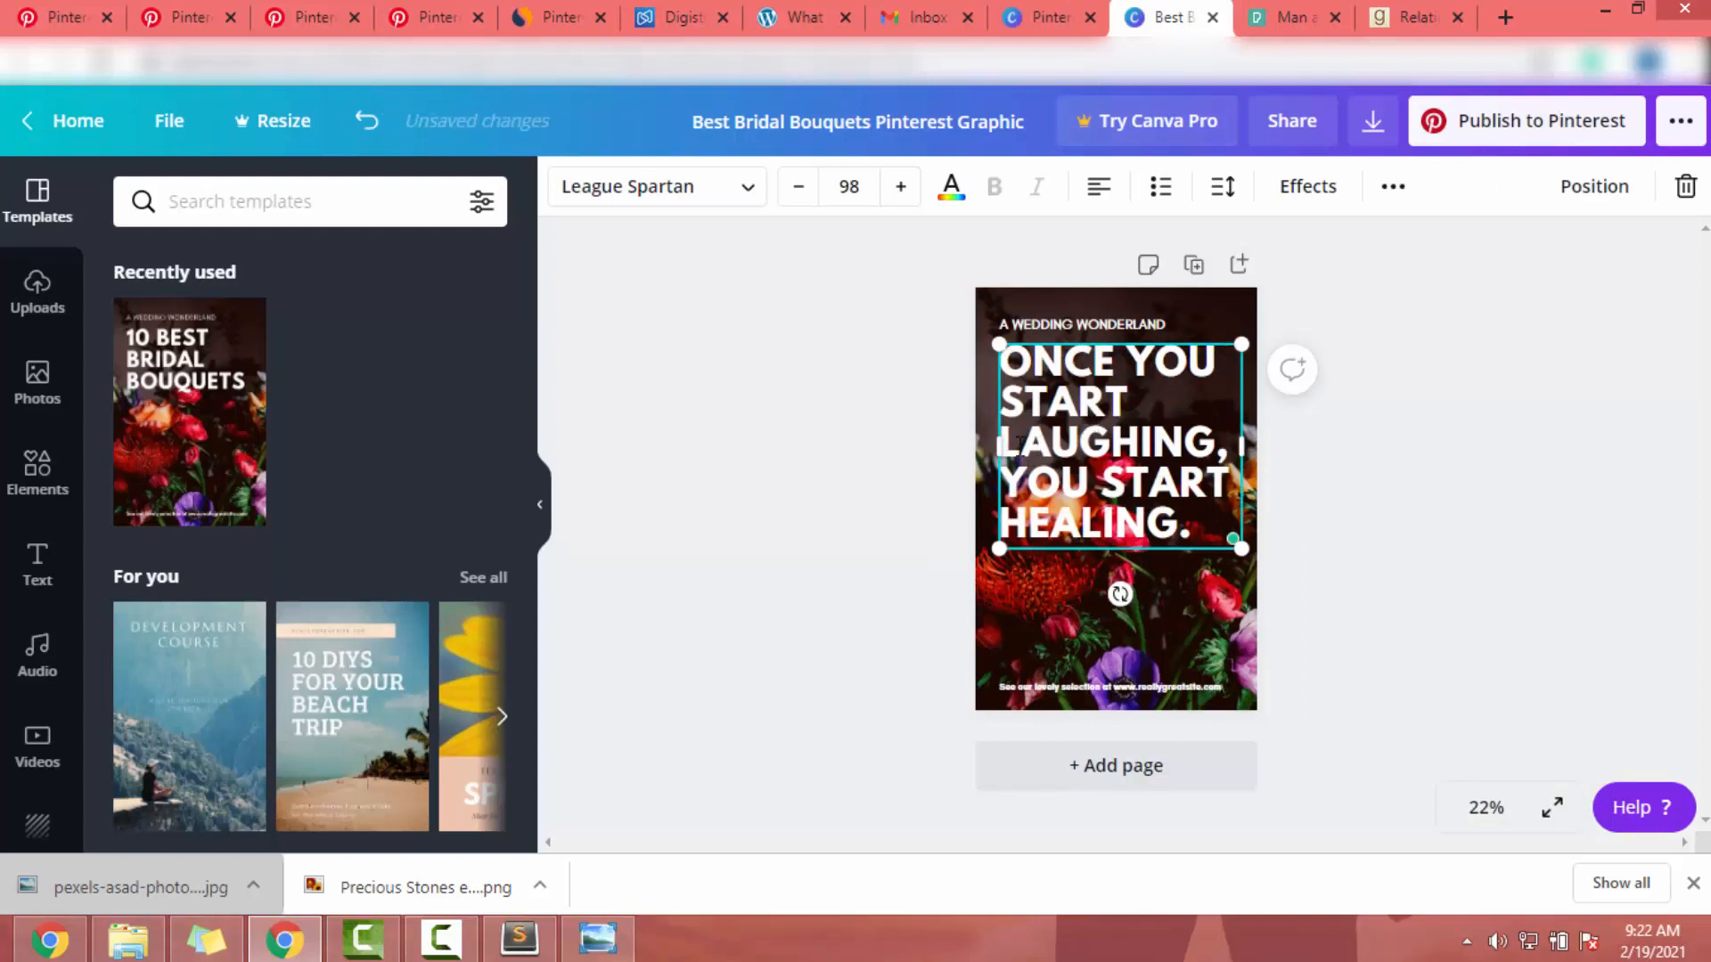
# Delete the website line and the "A Wedding Wonderland" line from the pin design.
pyautogui.click(1107, 688)
pyautogui.press('Delete')
pyautogui.click(1082, 324)
pyautogui.press('Delete')
pyautogui.click(1195, 598)
pyautogui.press('Delete')
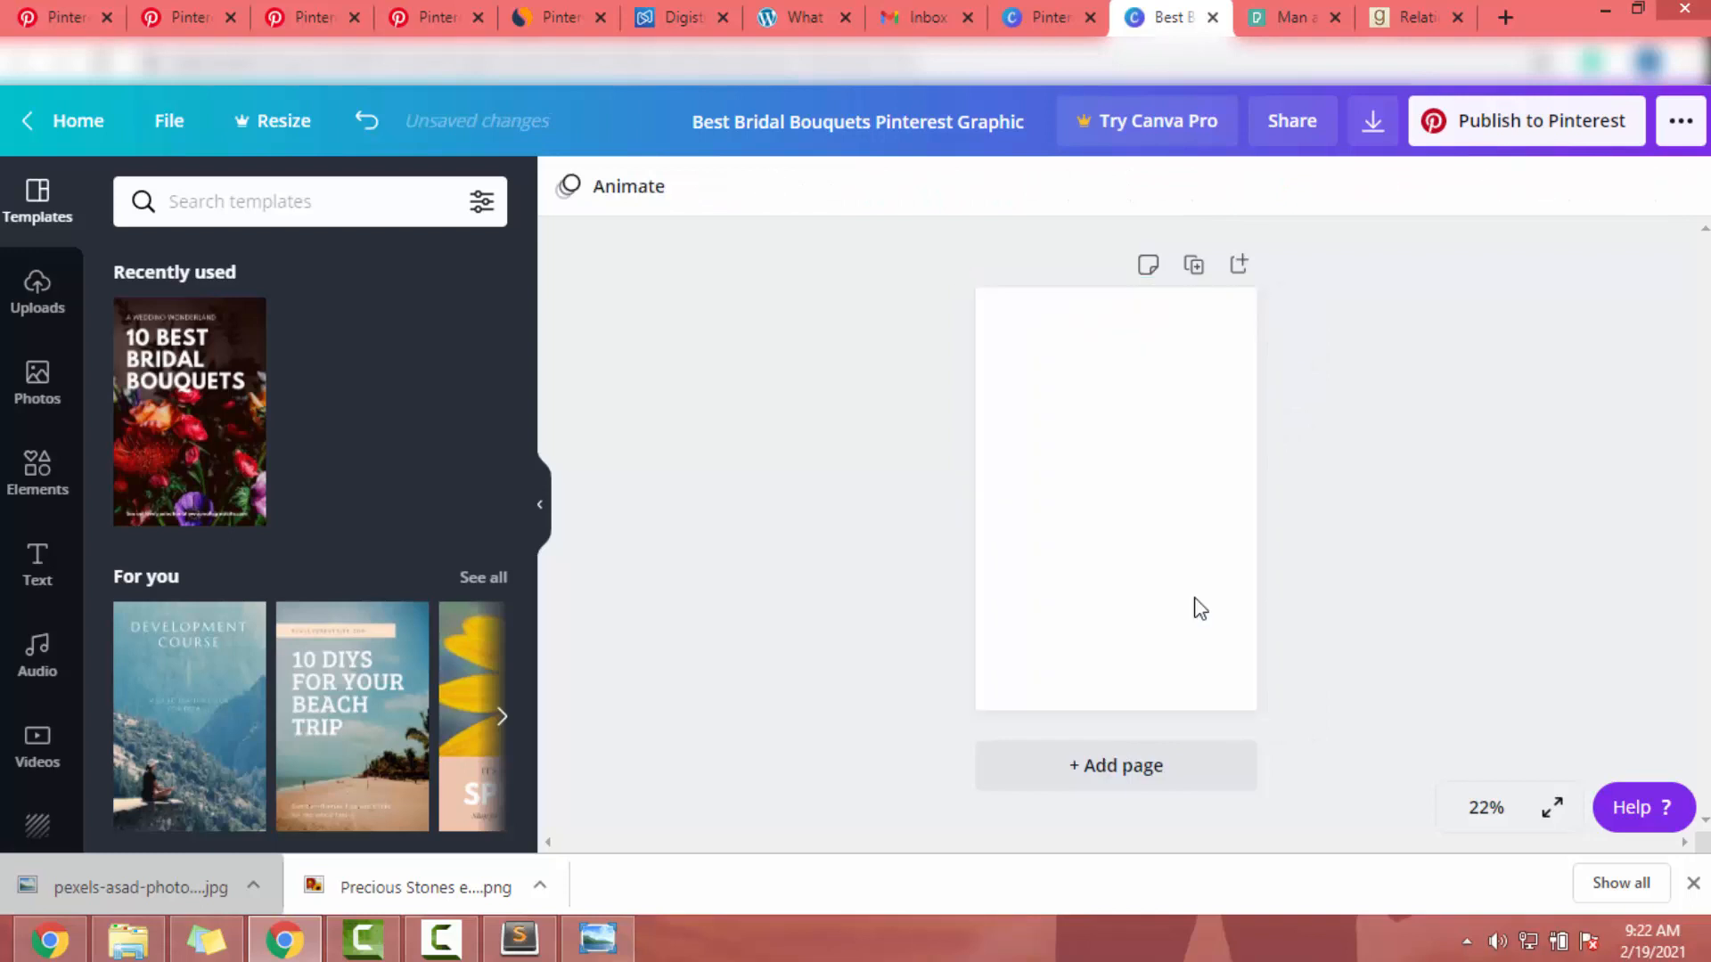
pyautogui.hotkey('ctrl', 'z')
# Find Canva stock photos for "Love" and add the silhouette of a couple holding hands at sunset.
pyautogui.scroll(-3, 400, 478)
pyautogui.scroll(3, 397, 489)
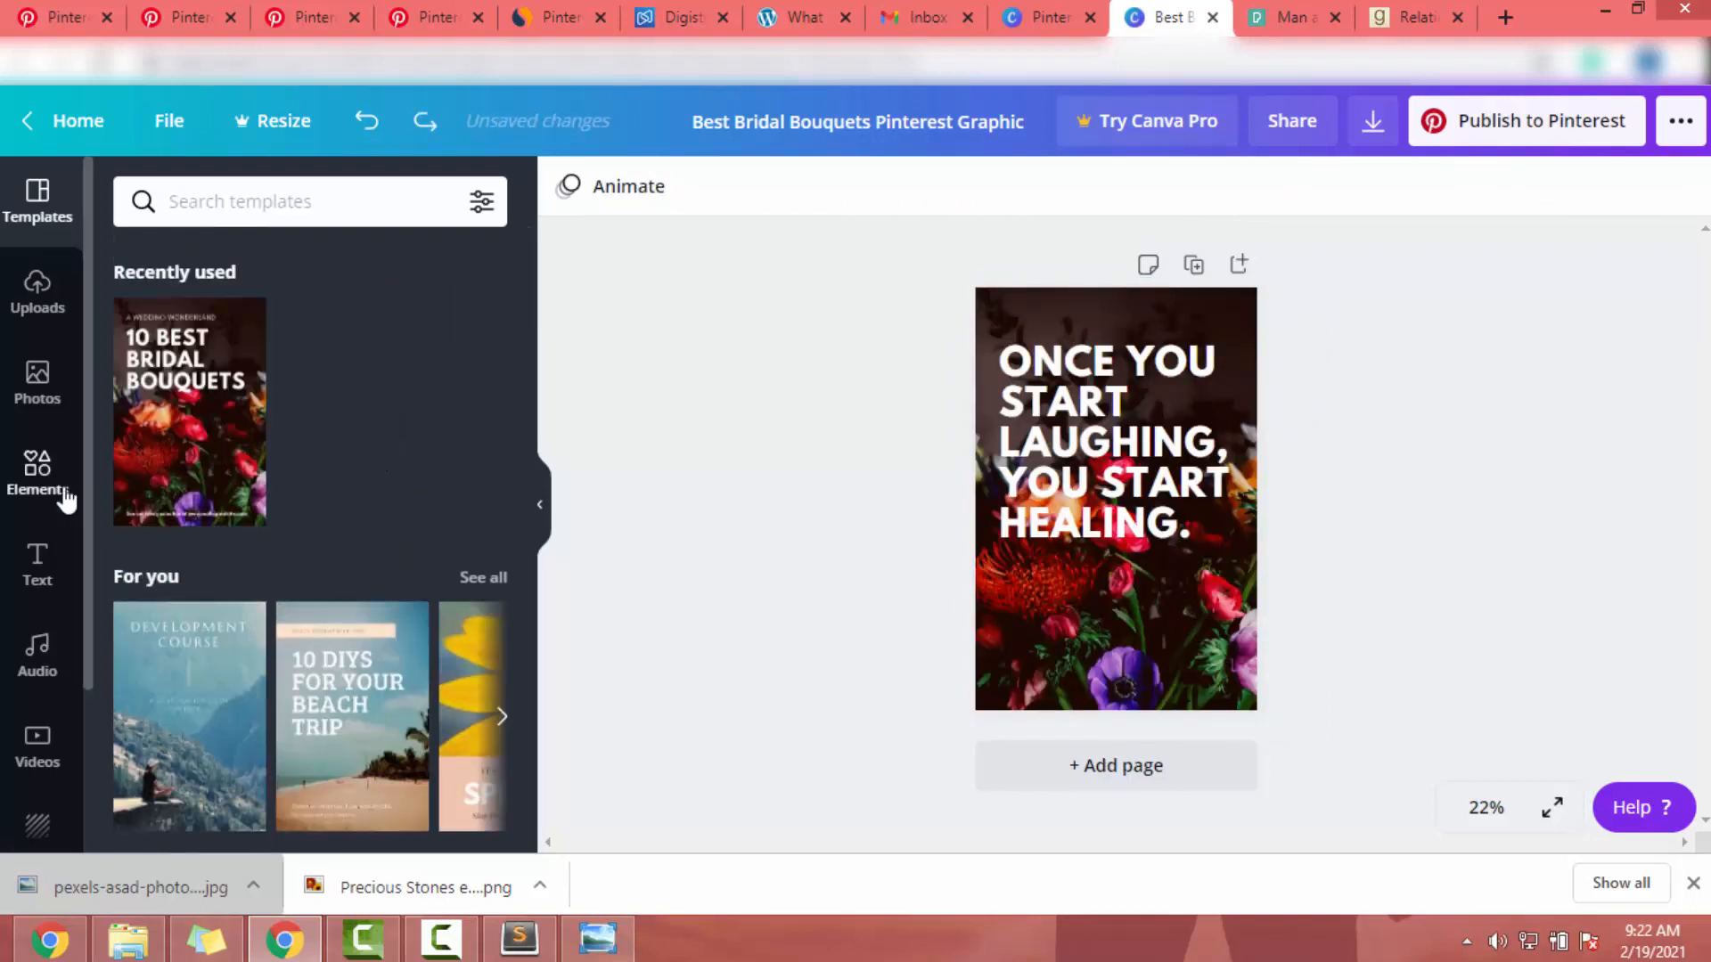
pyautogui.click(37, 383)
pyautogui.click(259, 265)
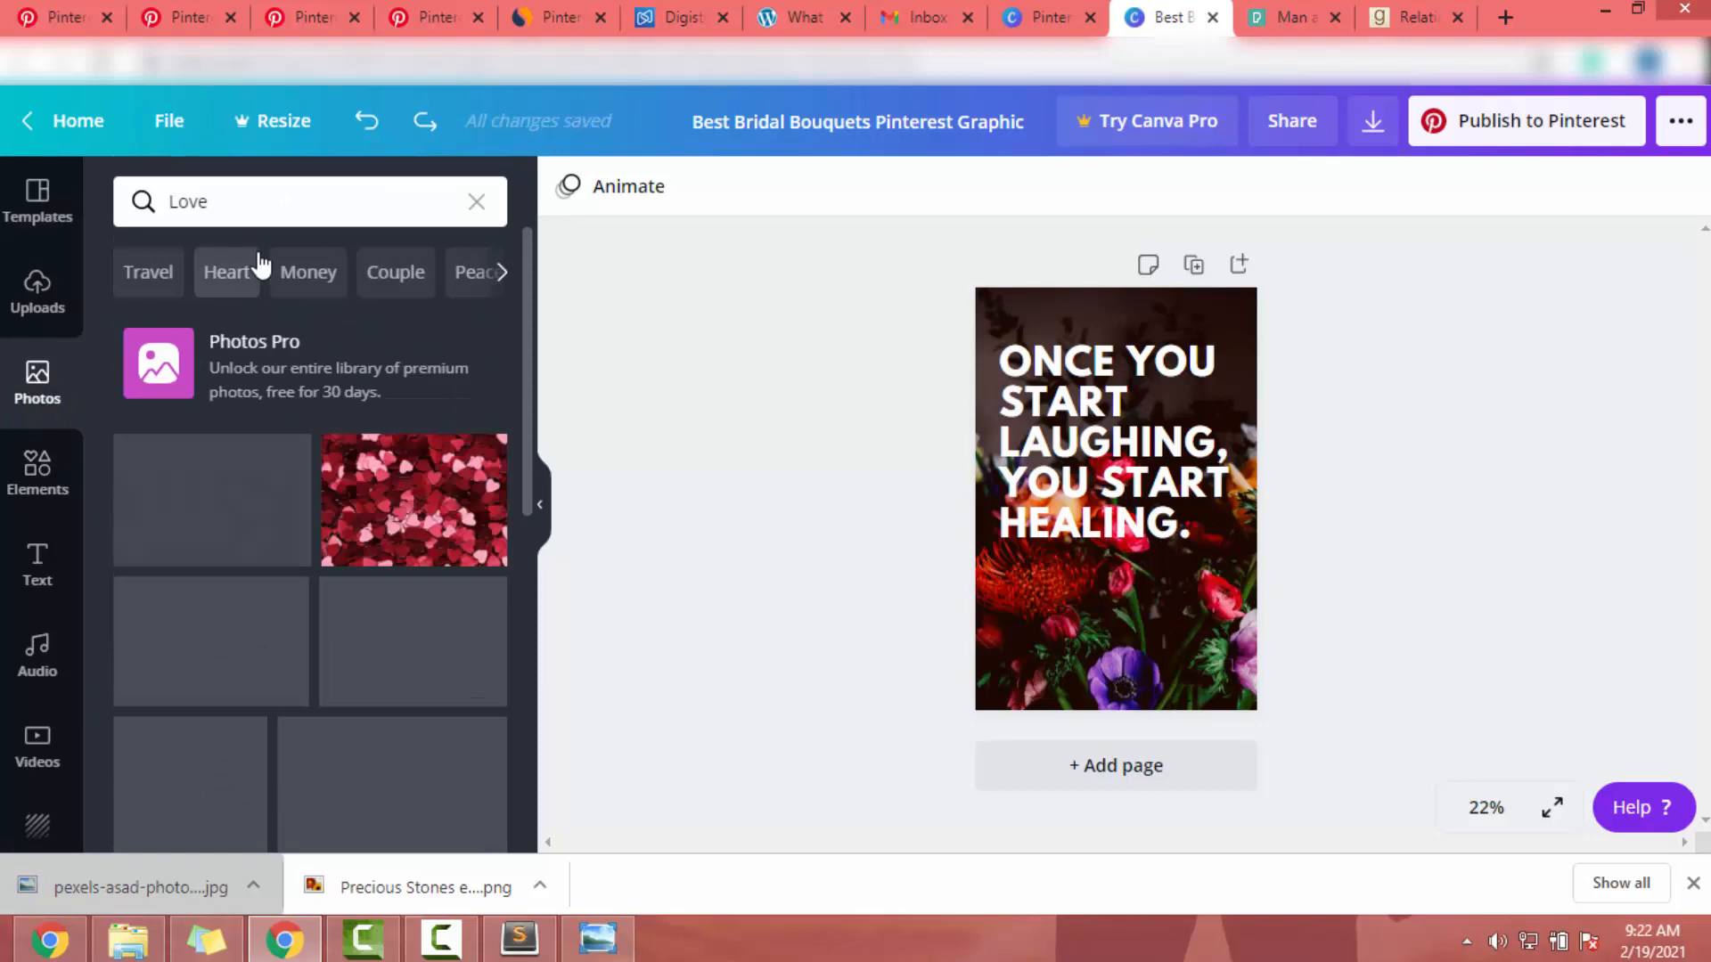
pyautogui.scroll(-3, 385, 626)
pyautogui.scroll(-3, 383, 628)
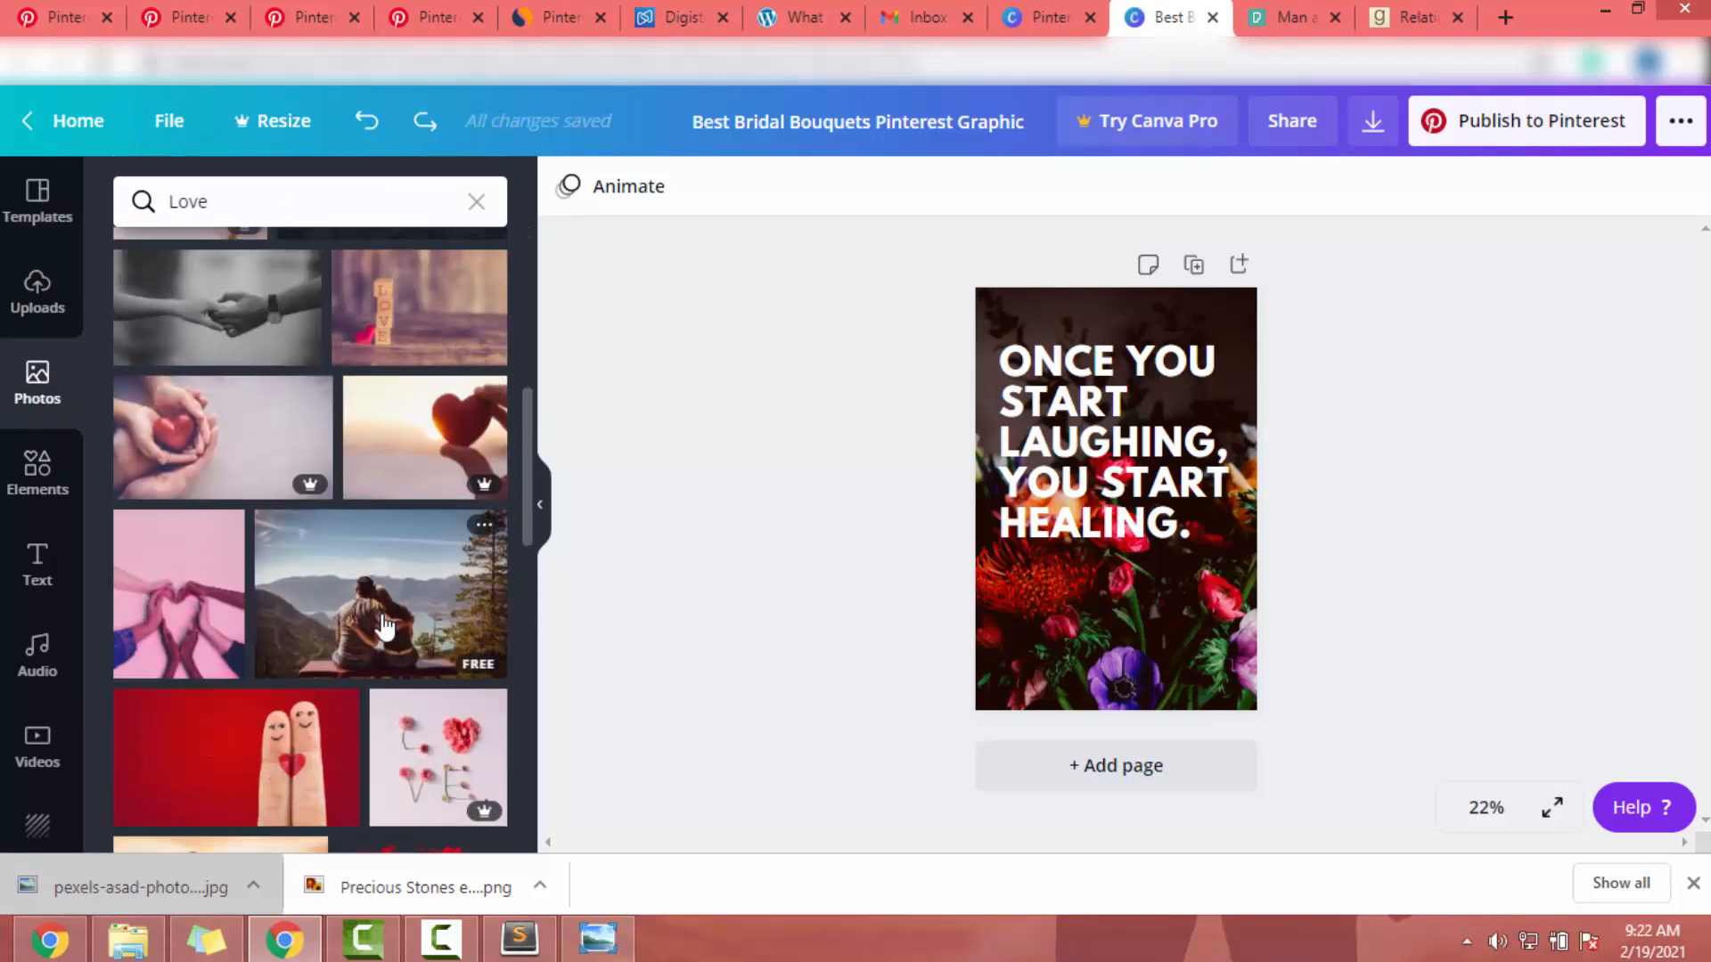
pyautogui.scroll(7, 383, 615)
pyautogui.scroll(-10, 385, 528)
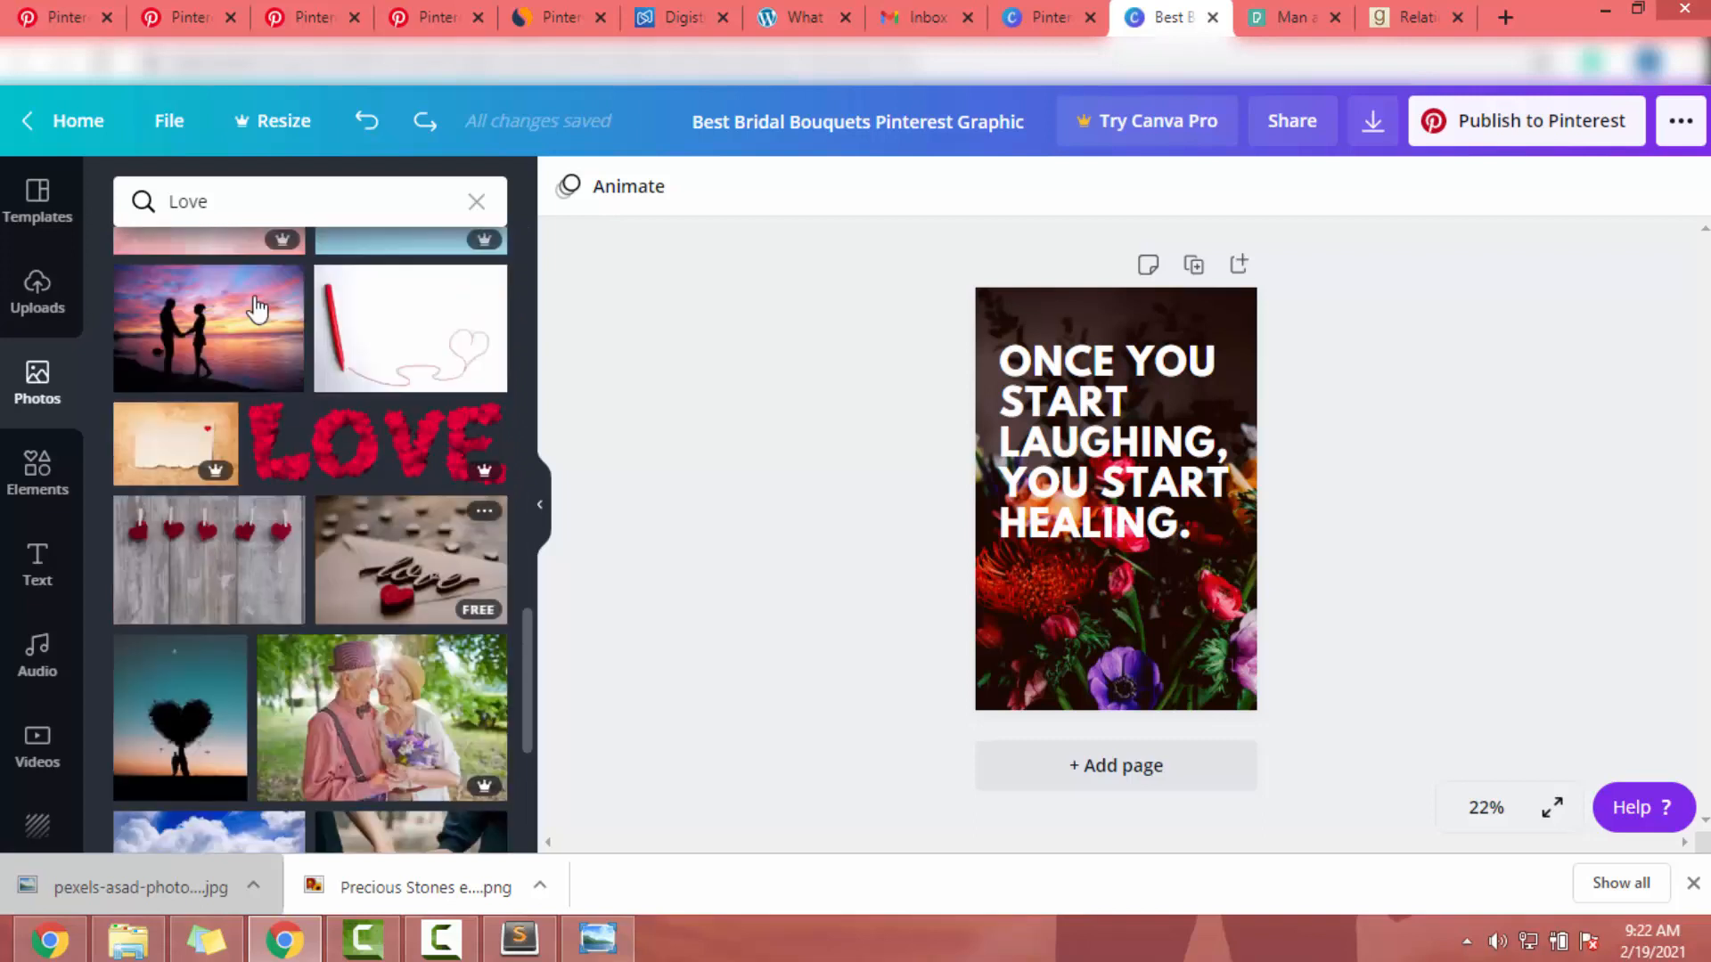
pyautogui.click(259, 312)
# Align the couple photo with the pin's upper left corner, enlarge it over the whole page and shift it to frame the couple.
pyautogui.moveTo(1084, 503); pyautogui.dragTo(1053, 367)
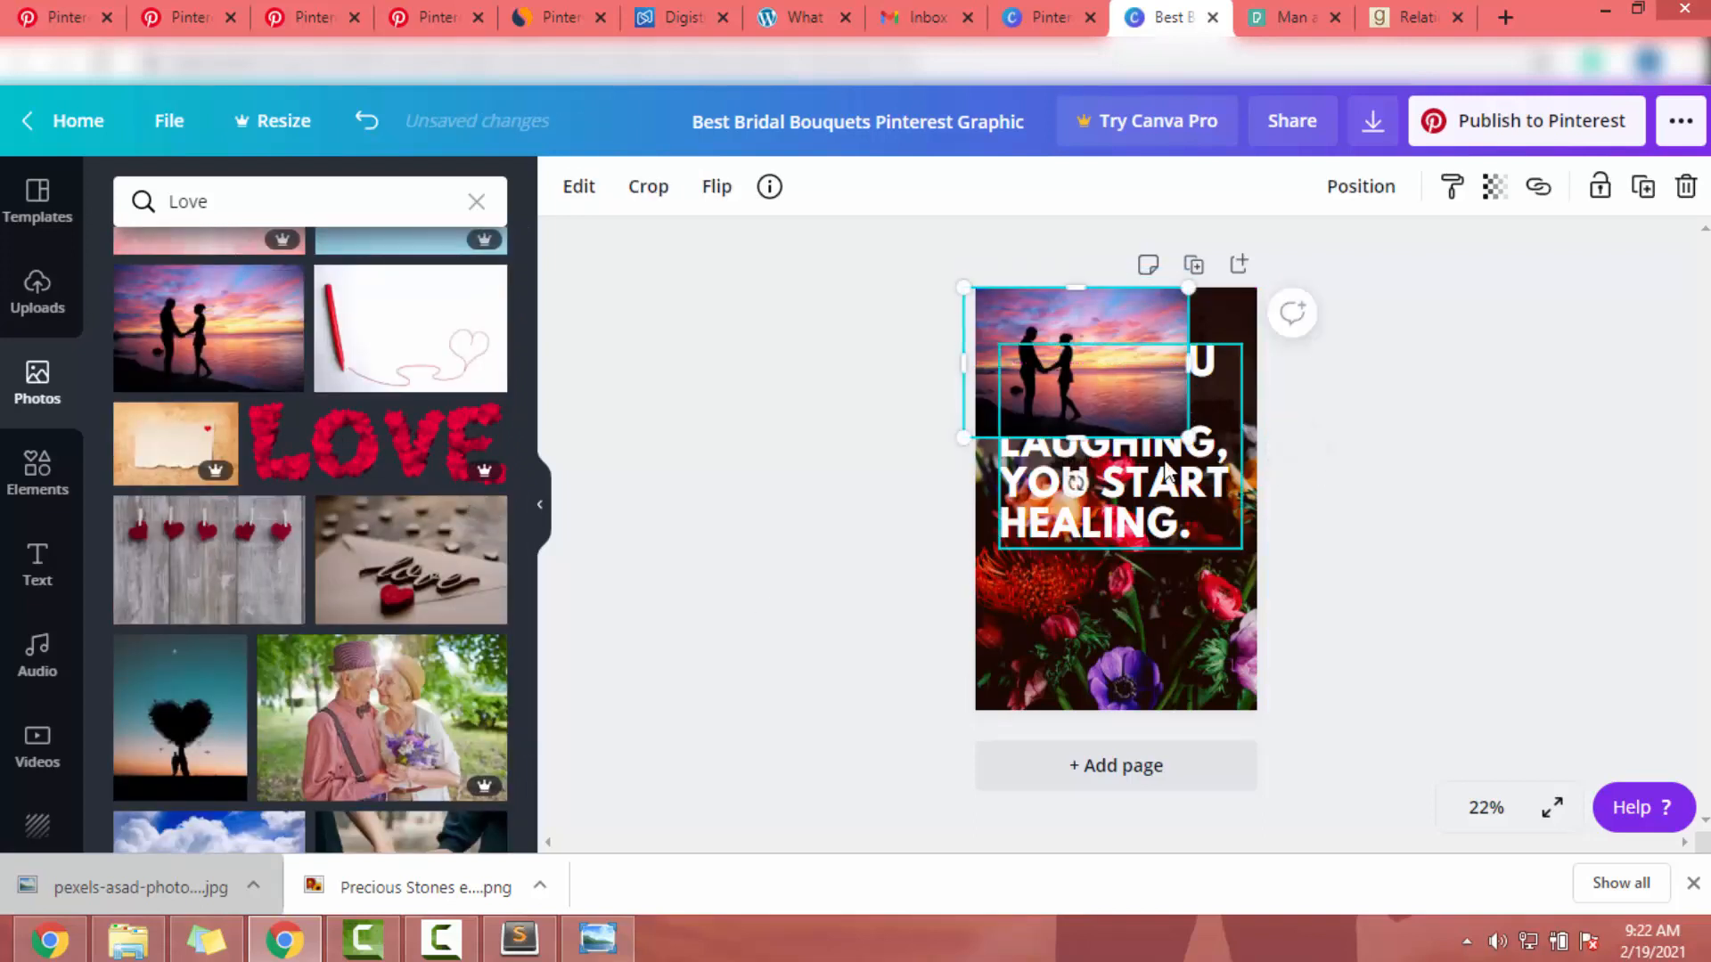
pyautogui.moveTo(1185, 435); pyautogui.dragTo(1603, 714)
pyautogui.moveTo(1119, 446); pyautogui.dragTo(1010, 437)
# Send the couple photo behind the other elements, delete the floral background and place the quote in the pin's lower half.
pyautogui.rightClick(1100, 443)
pyautogui.click(1199, 512)
pyautogui.click(1080, 640)
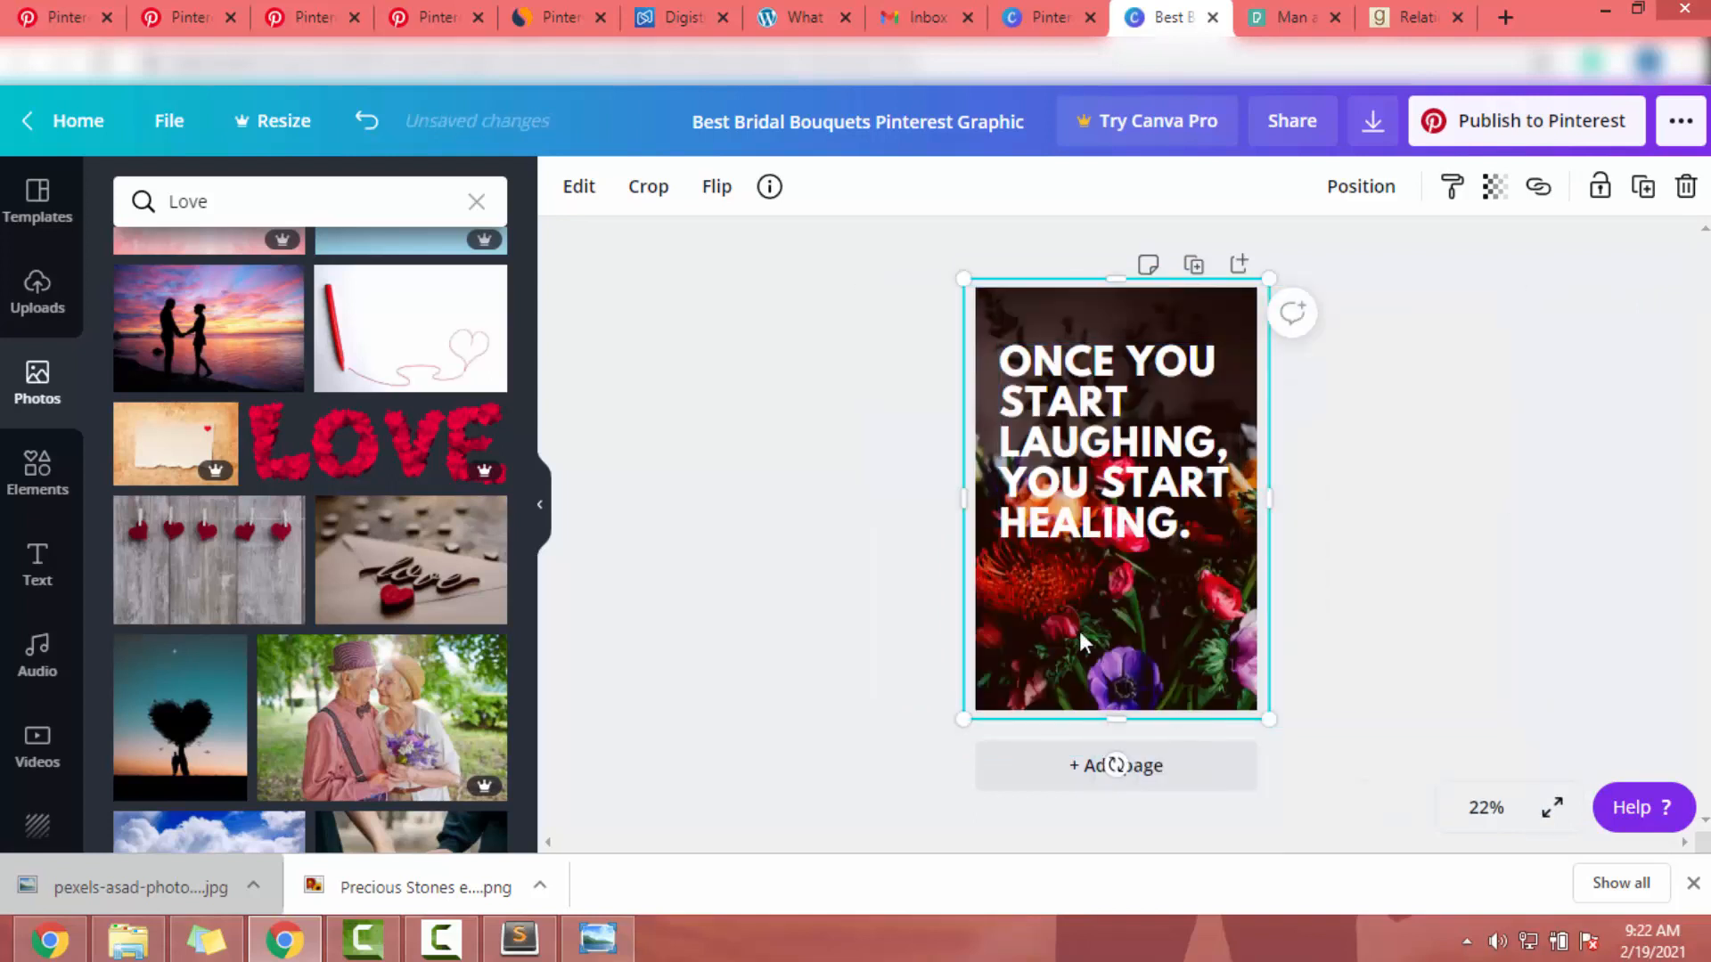
pyautogui.press('Delete')
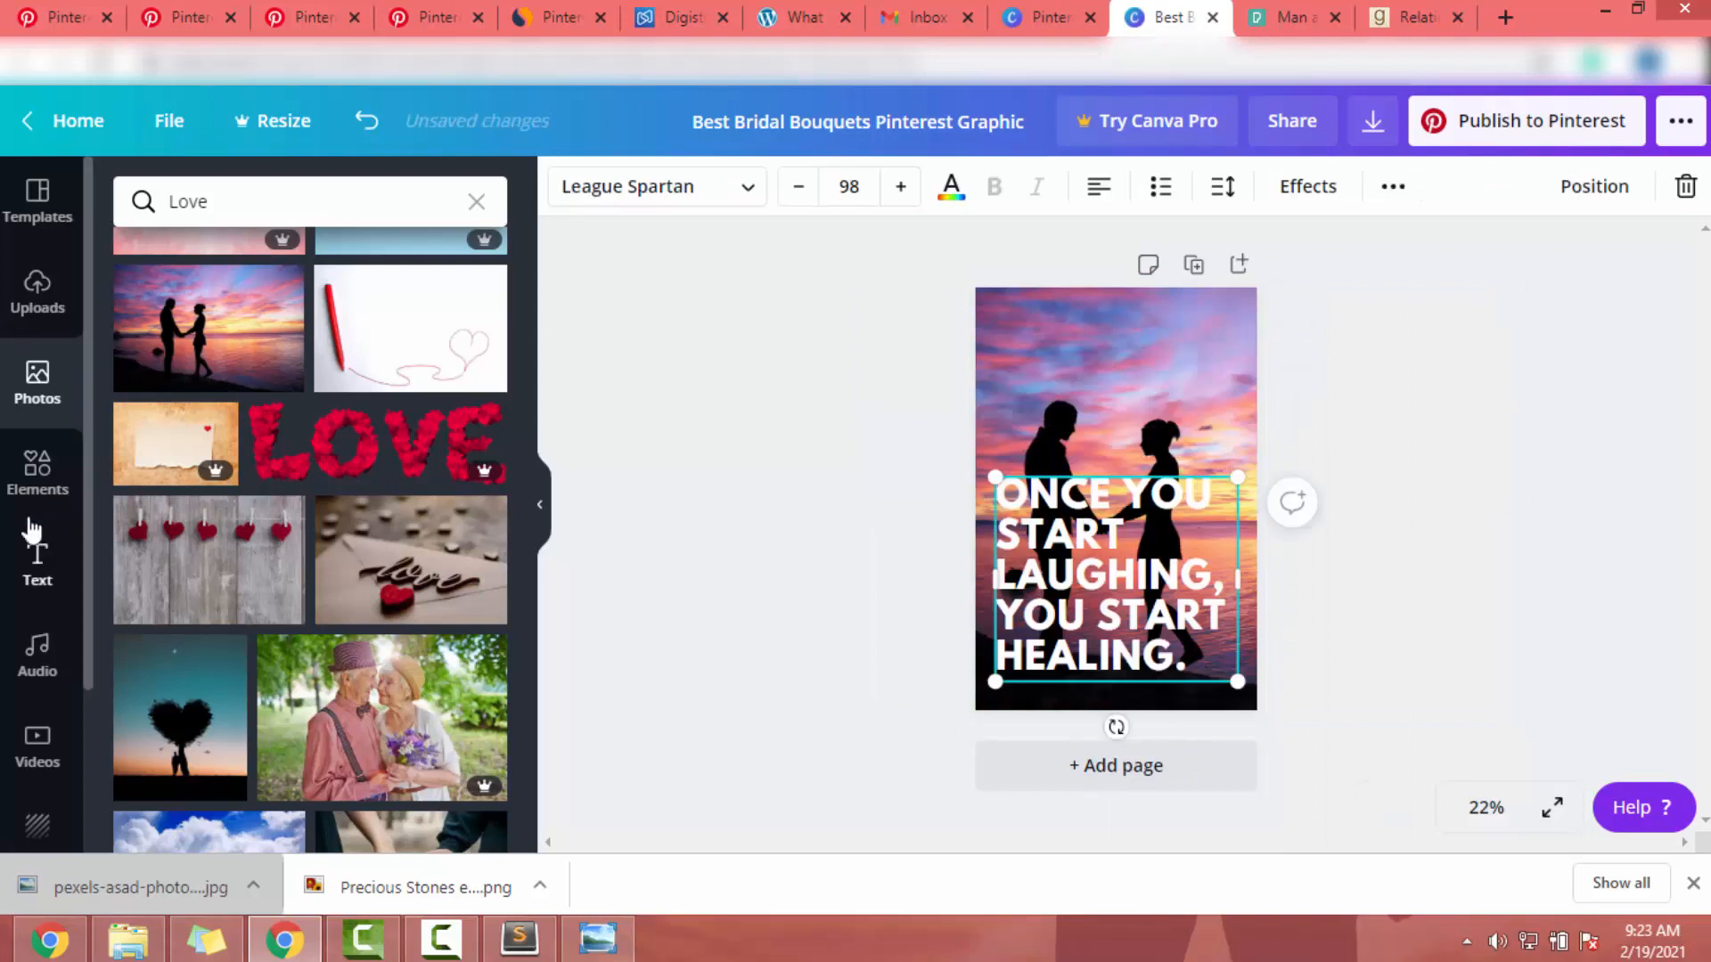
# Add a square shape, stretch it across the pin's lower part and send it backward behind the quote.
pyautogui.click(33, 472)
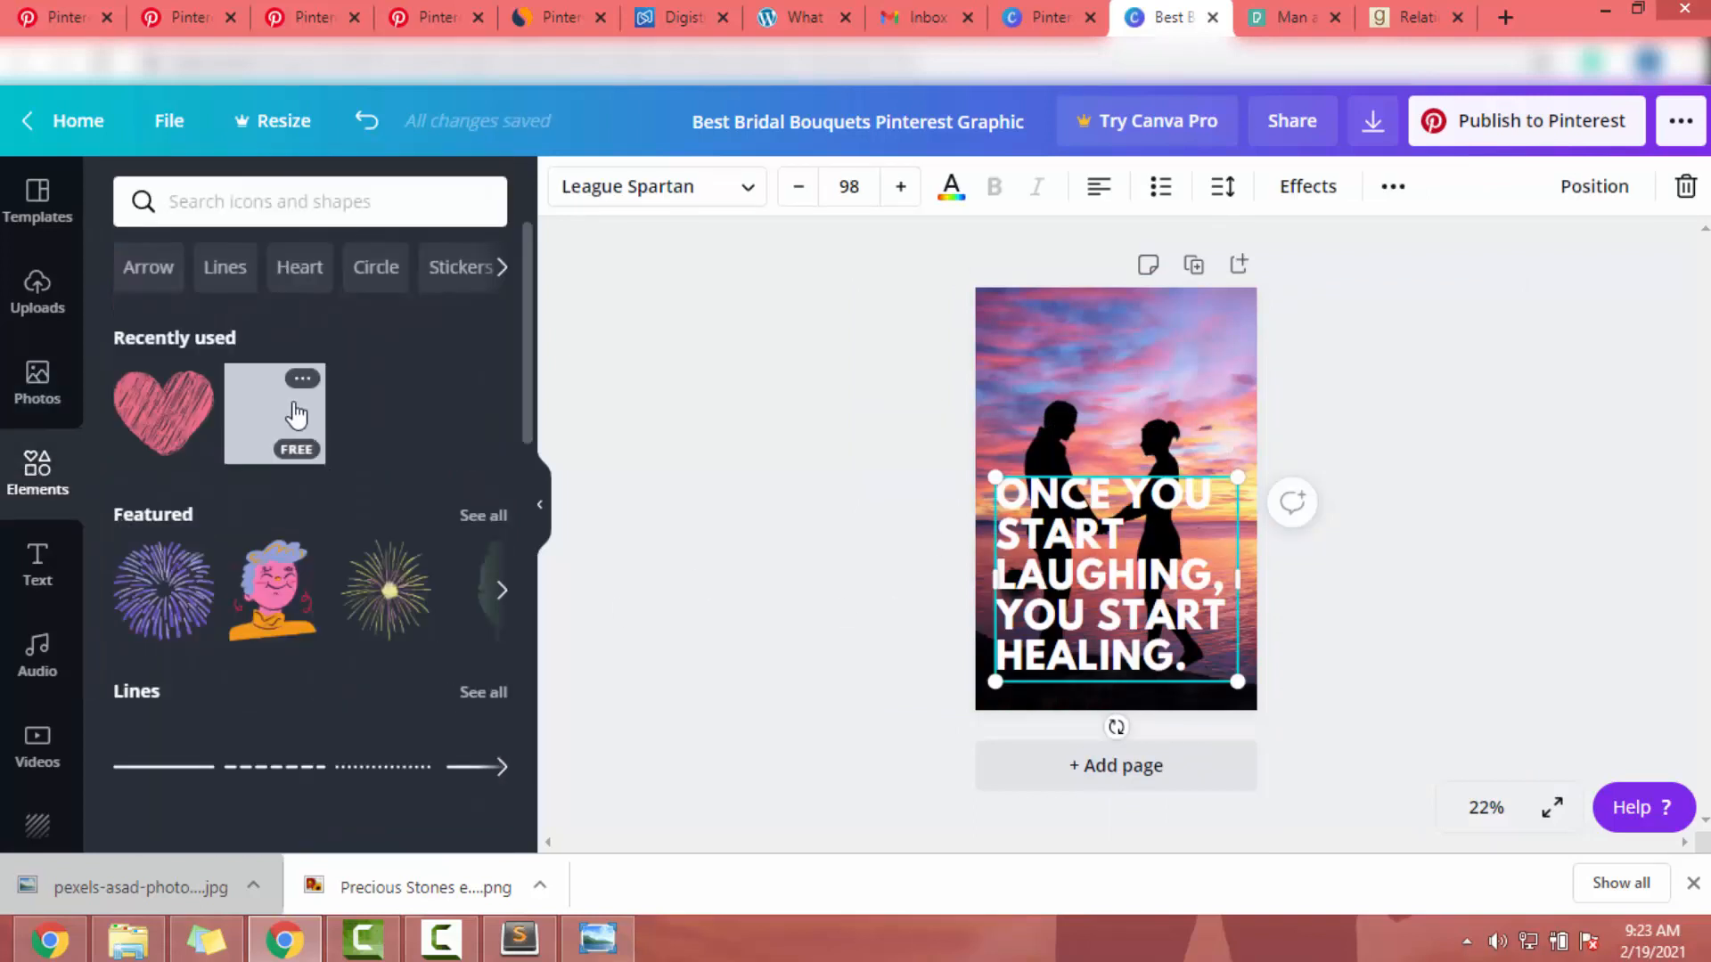
pyautogui.scroll(-5, 241, 441)
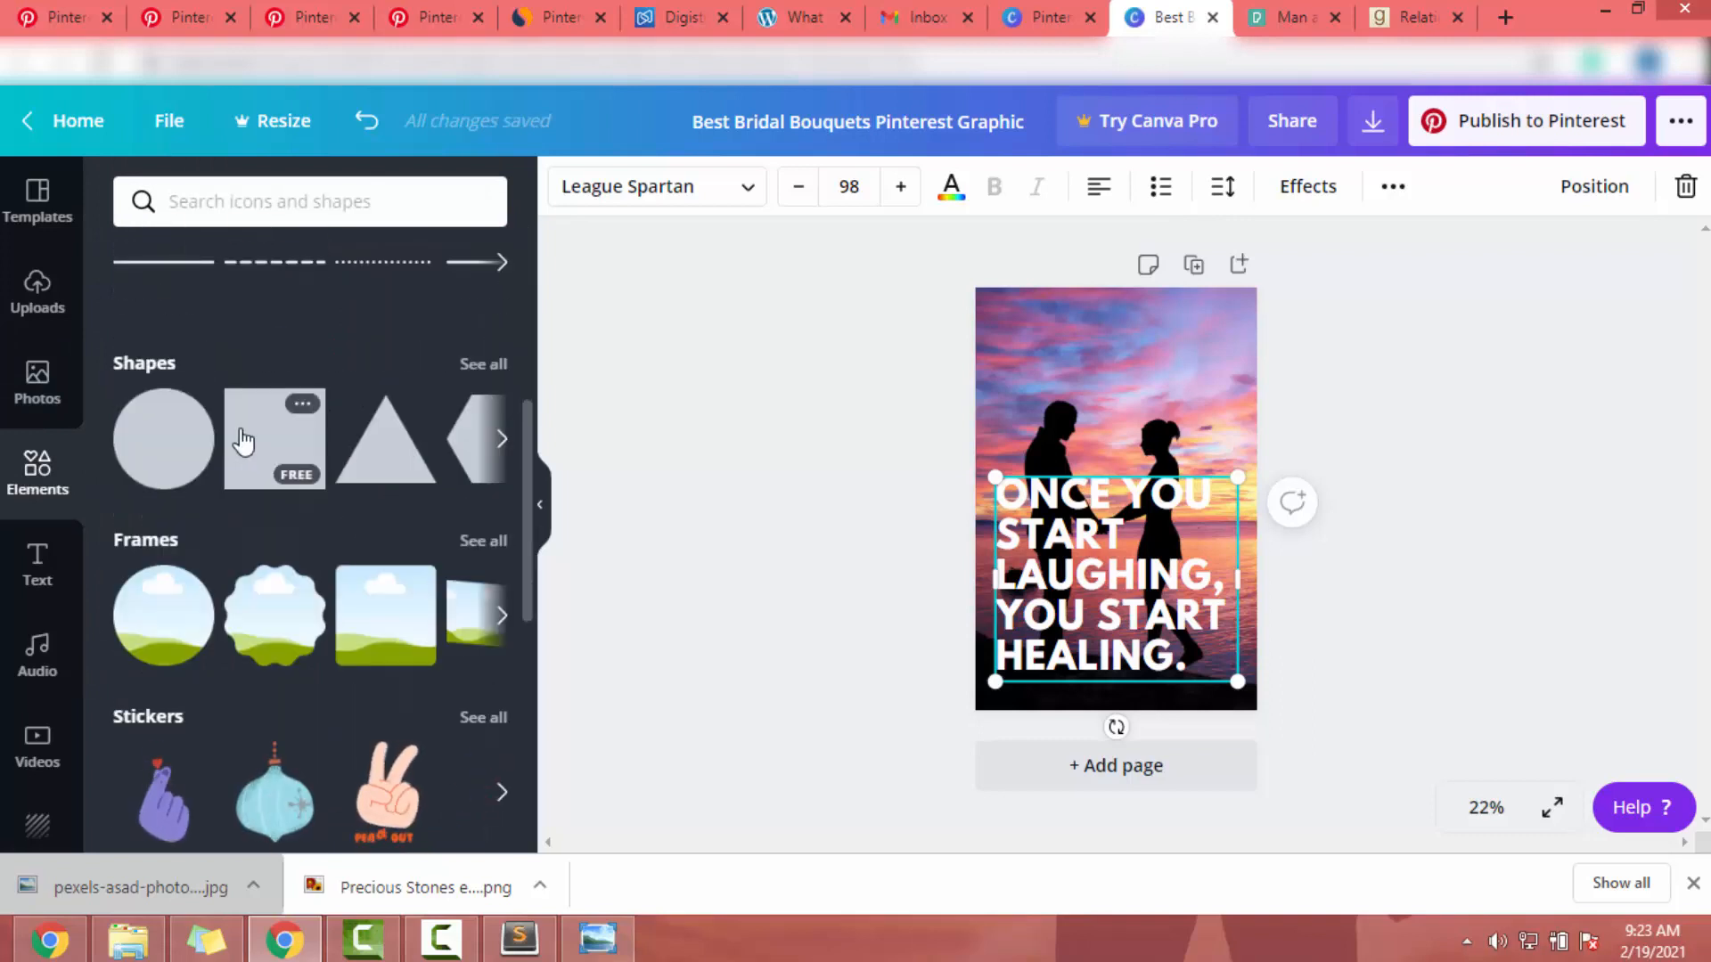
pyautogui.click(242, 440)
pyautogui.moveTo(1145, 477); pyautogui.dragTo(1265, 559)
pyautogui.moveTo(1112, 633); pyautogui.dragTo(1112, 722)
pyautogui.rightClick(1117, 545)
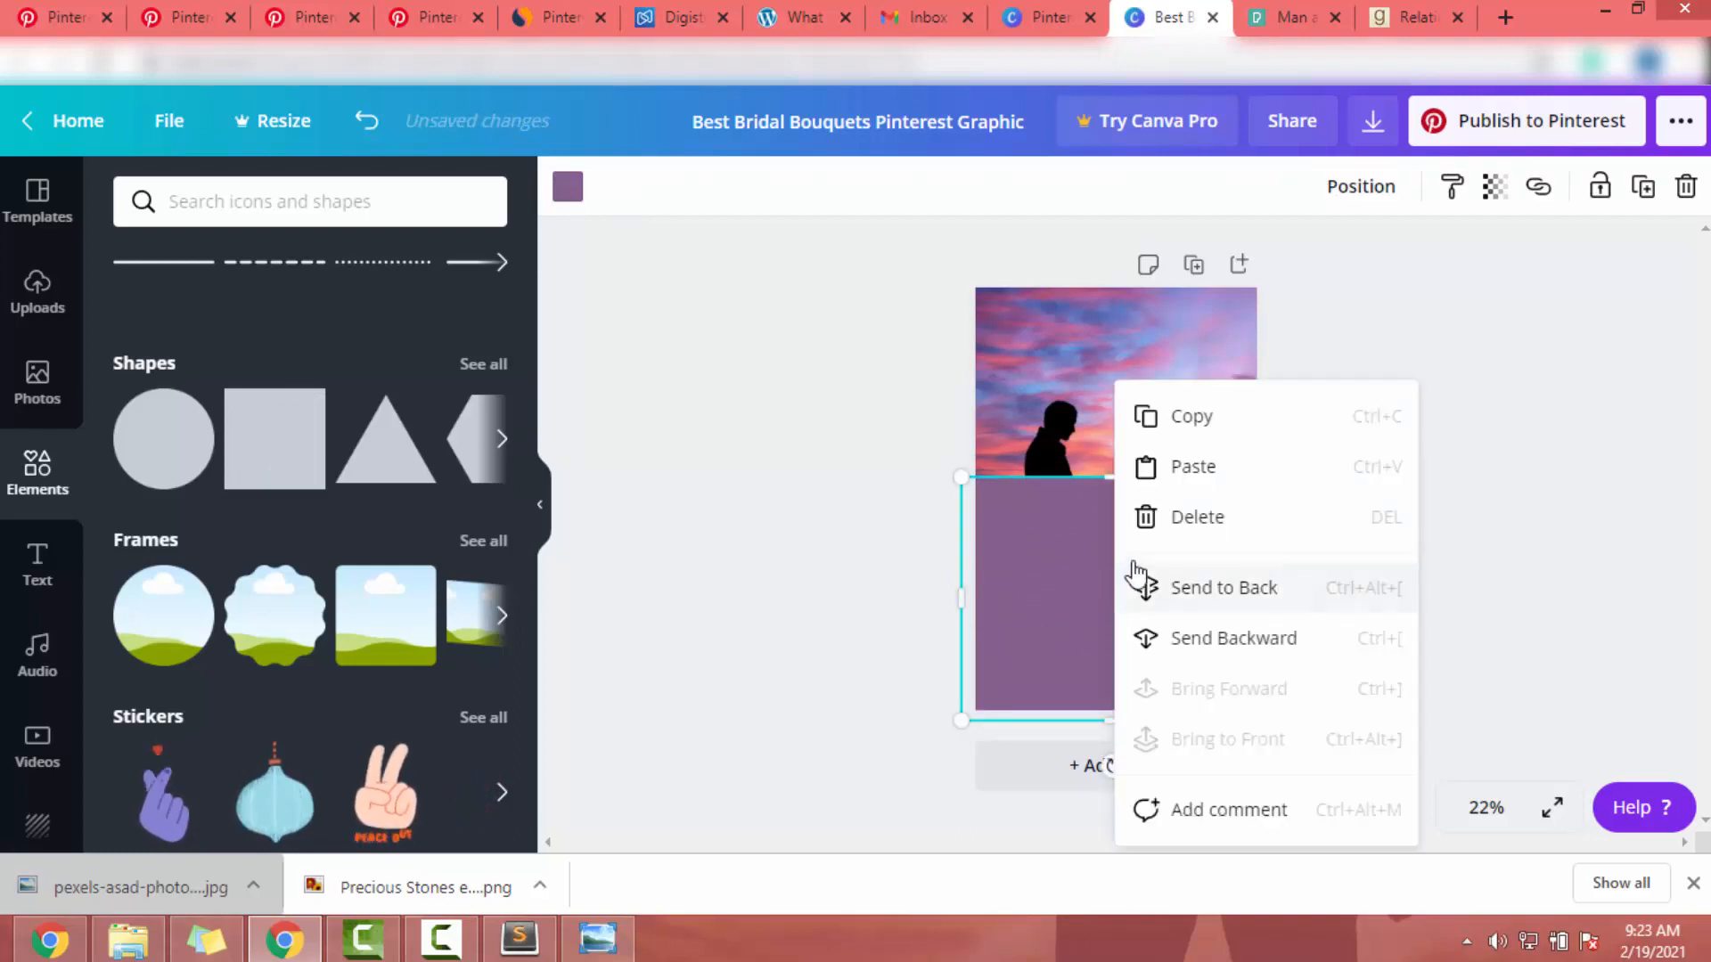
pyautogui.click(1214, 640)
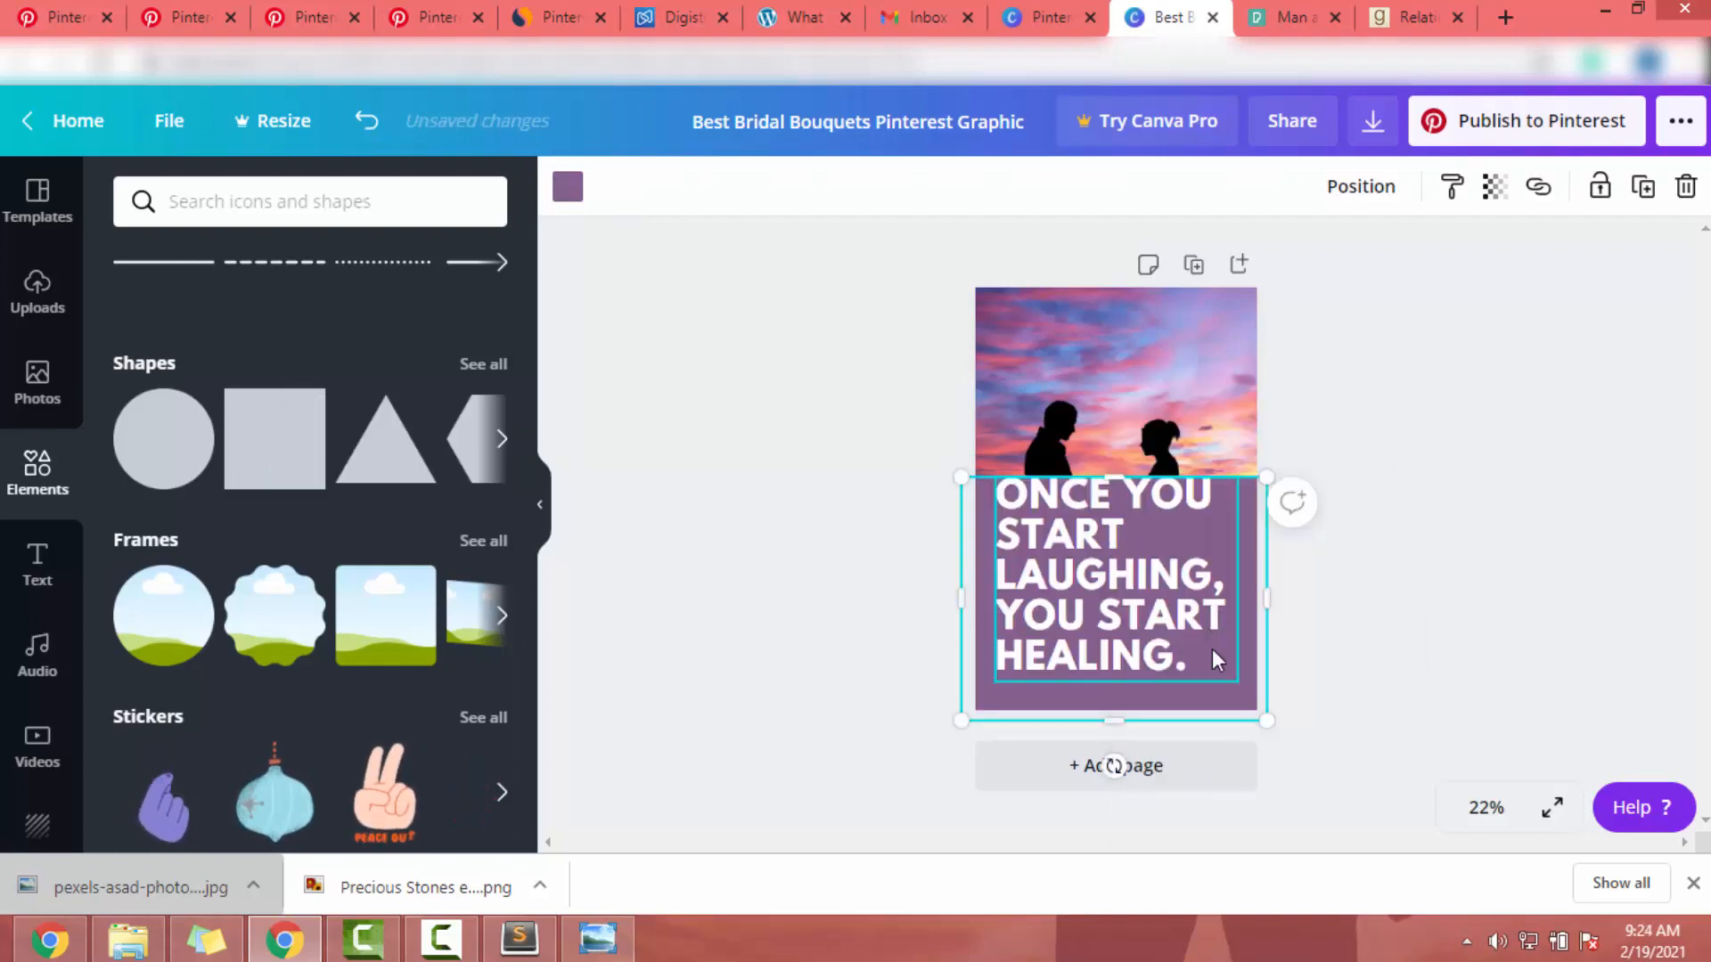
pyautogui.moveTo(1123, 462); pyautogui.dragTo(1123, 445)
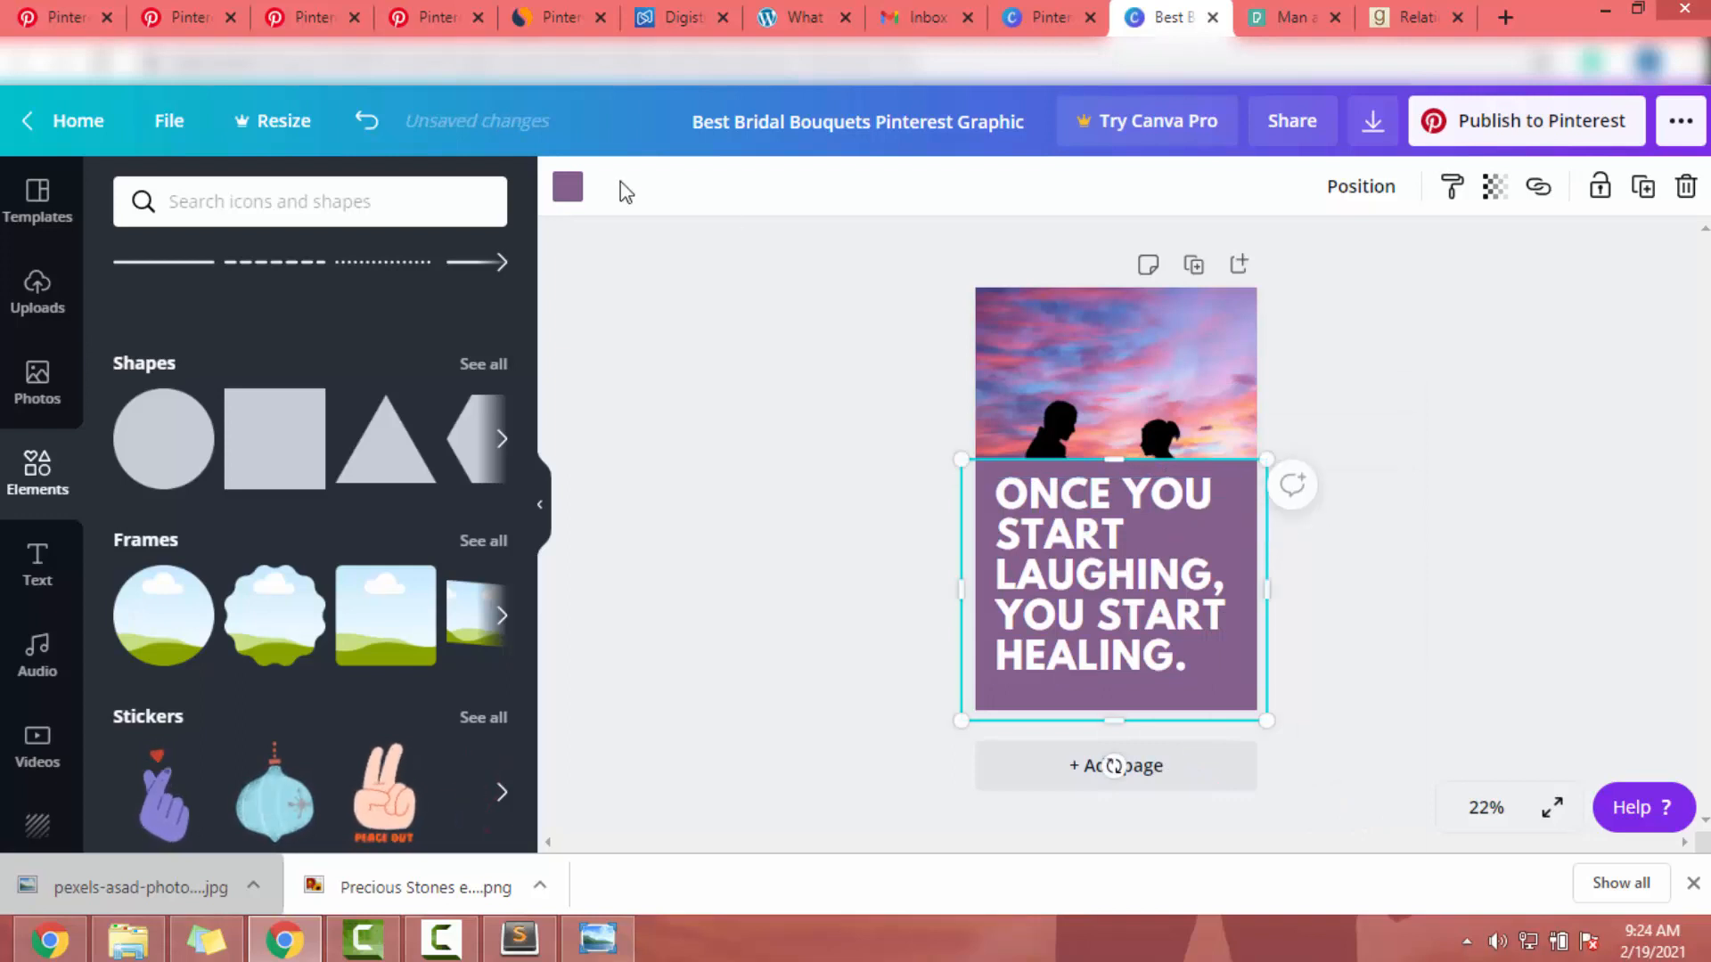
# Colour the rectangle behind the quote black and set its transparency to 58.
pyautogui.click(568, 186)
pyautogui.scroll(-1, 267, 637)
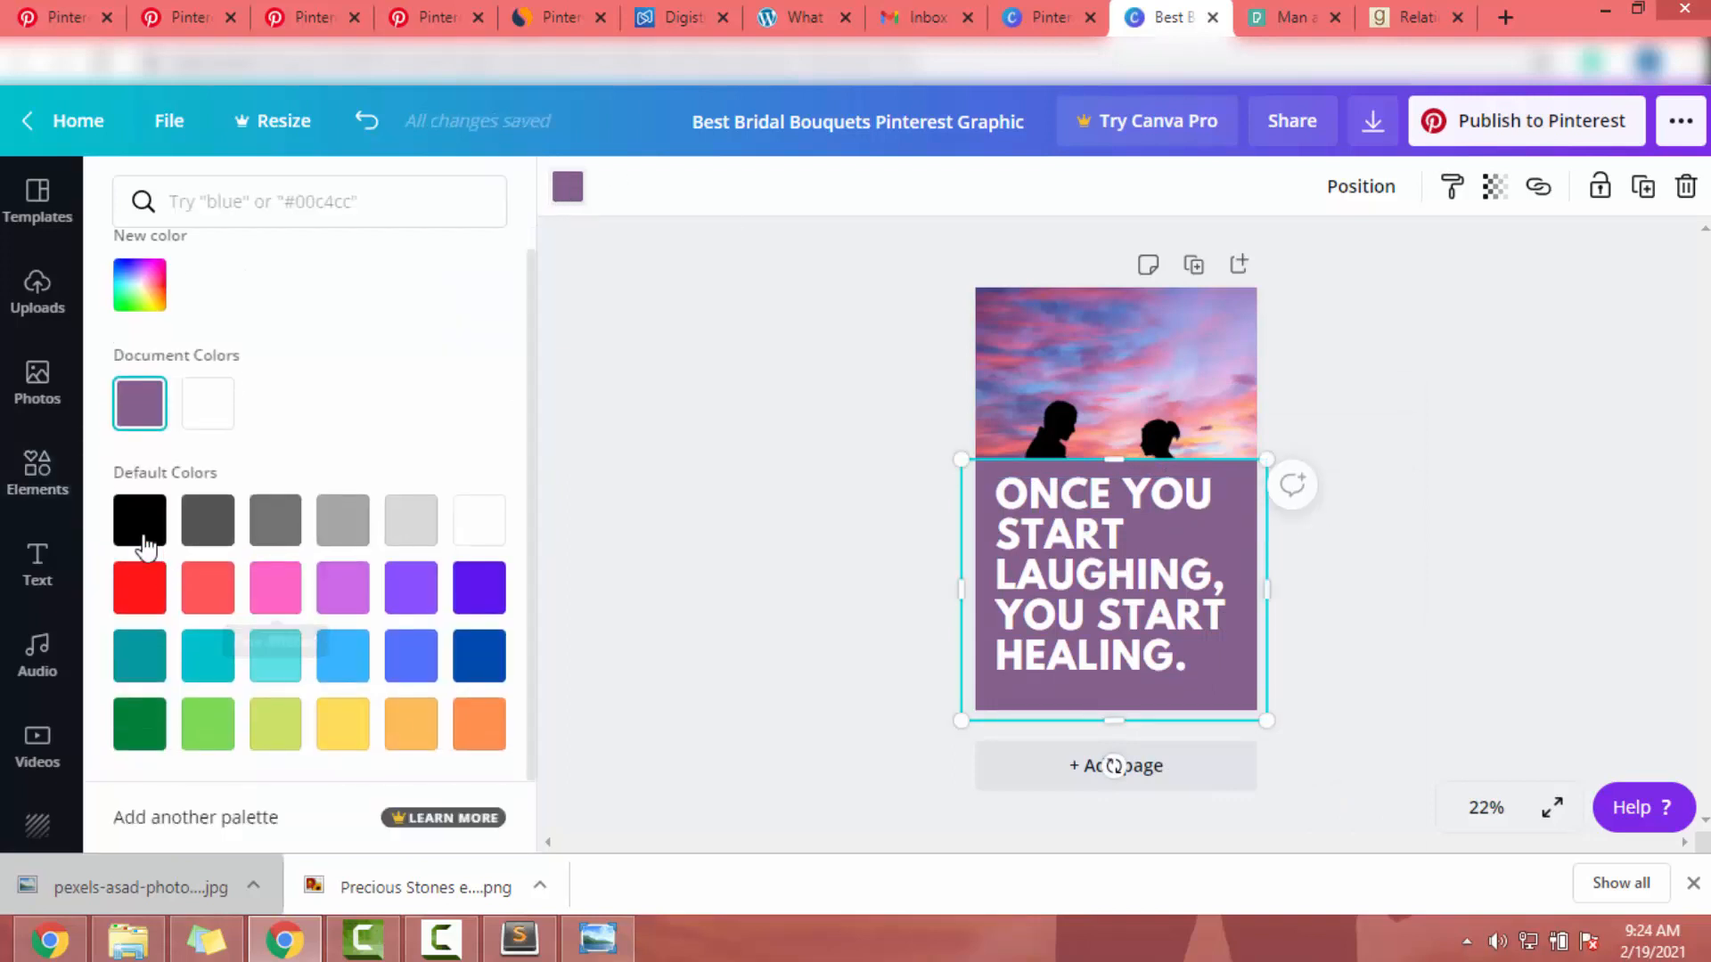
pyautogui.click(142, 533)
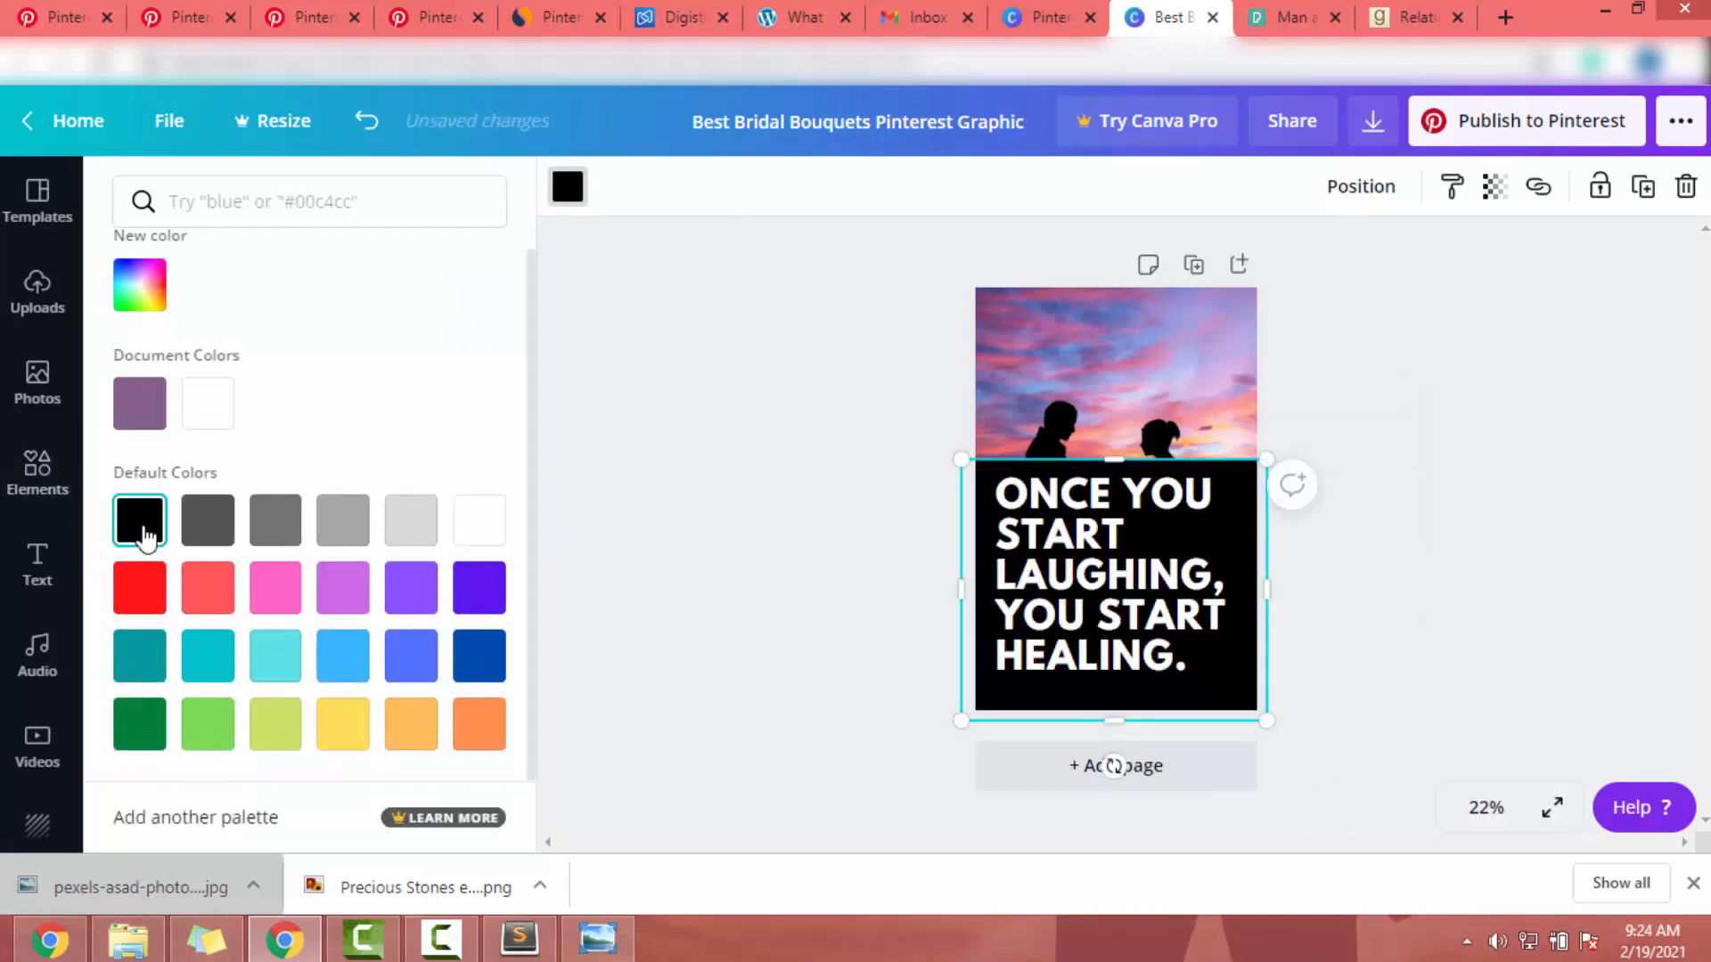
pyautogui.click(1497, 187)
pyautogui.moveTo(1363, 260); pyautogui.dragTo(1346, 278)
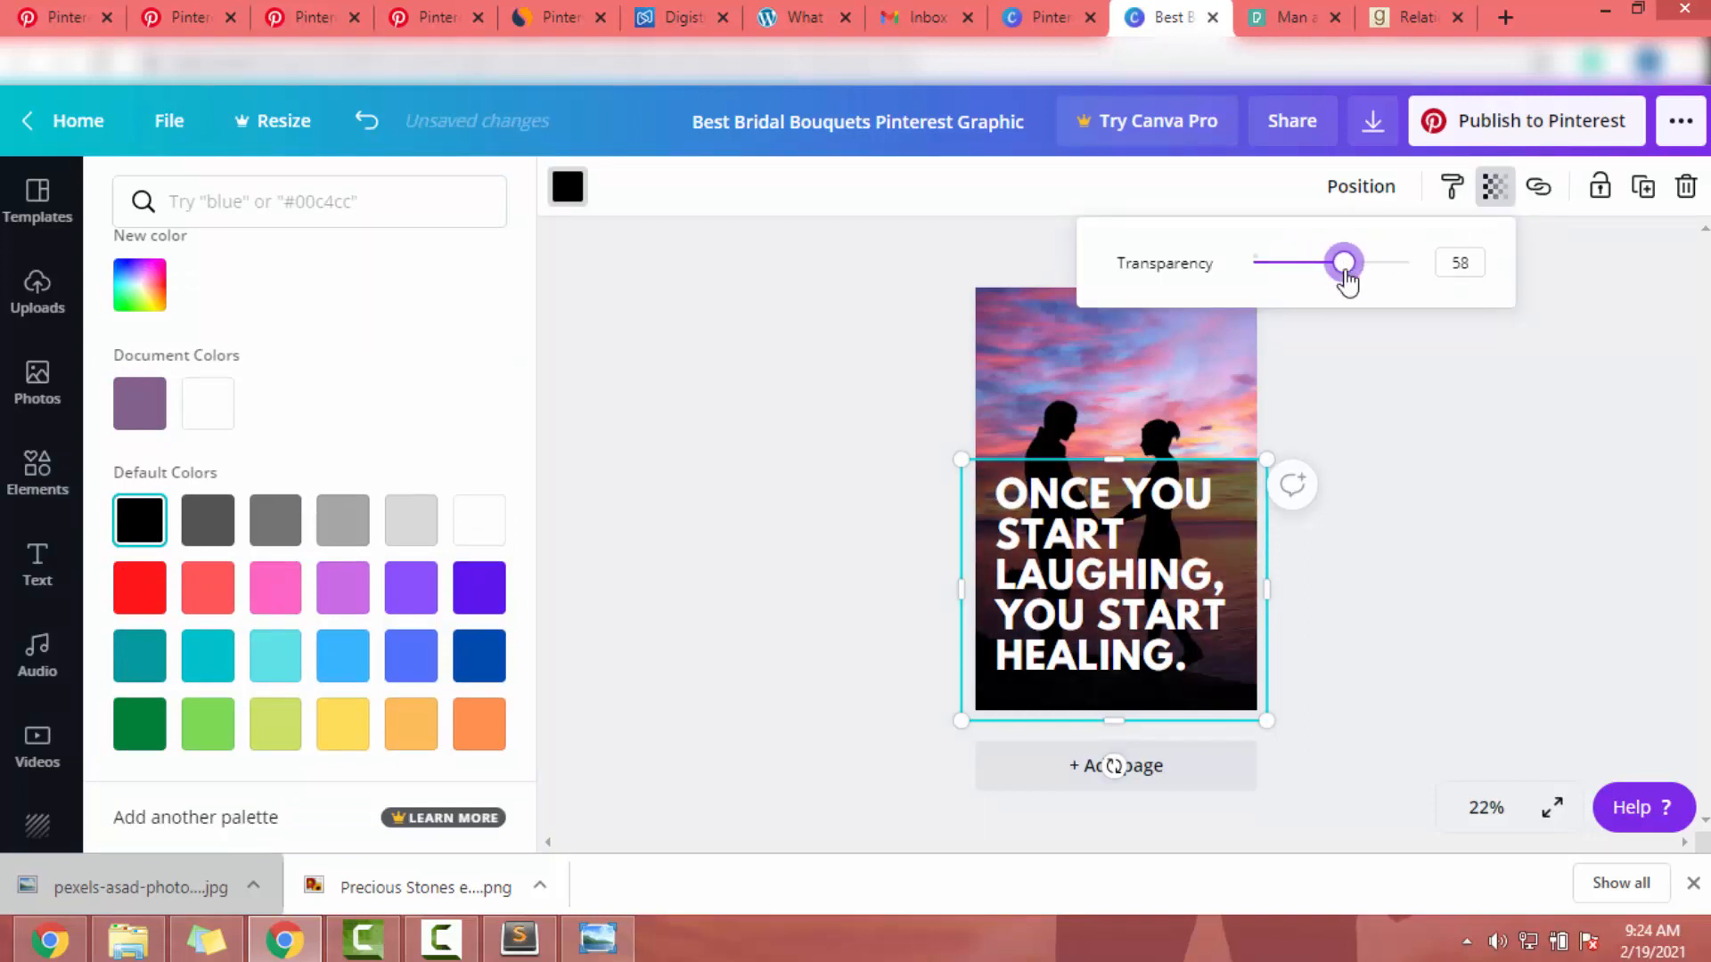
# Move the quote text slightly lower within the dark rectangle, keeping it horizontally centred.
pyautogui.click(1018, 559)
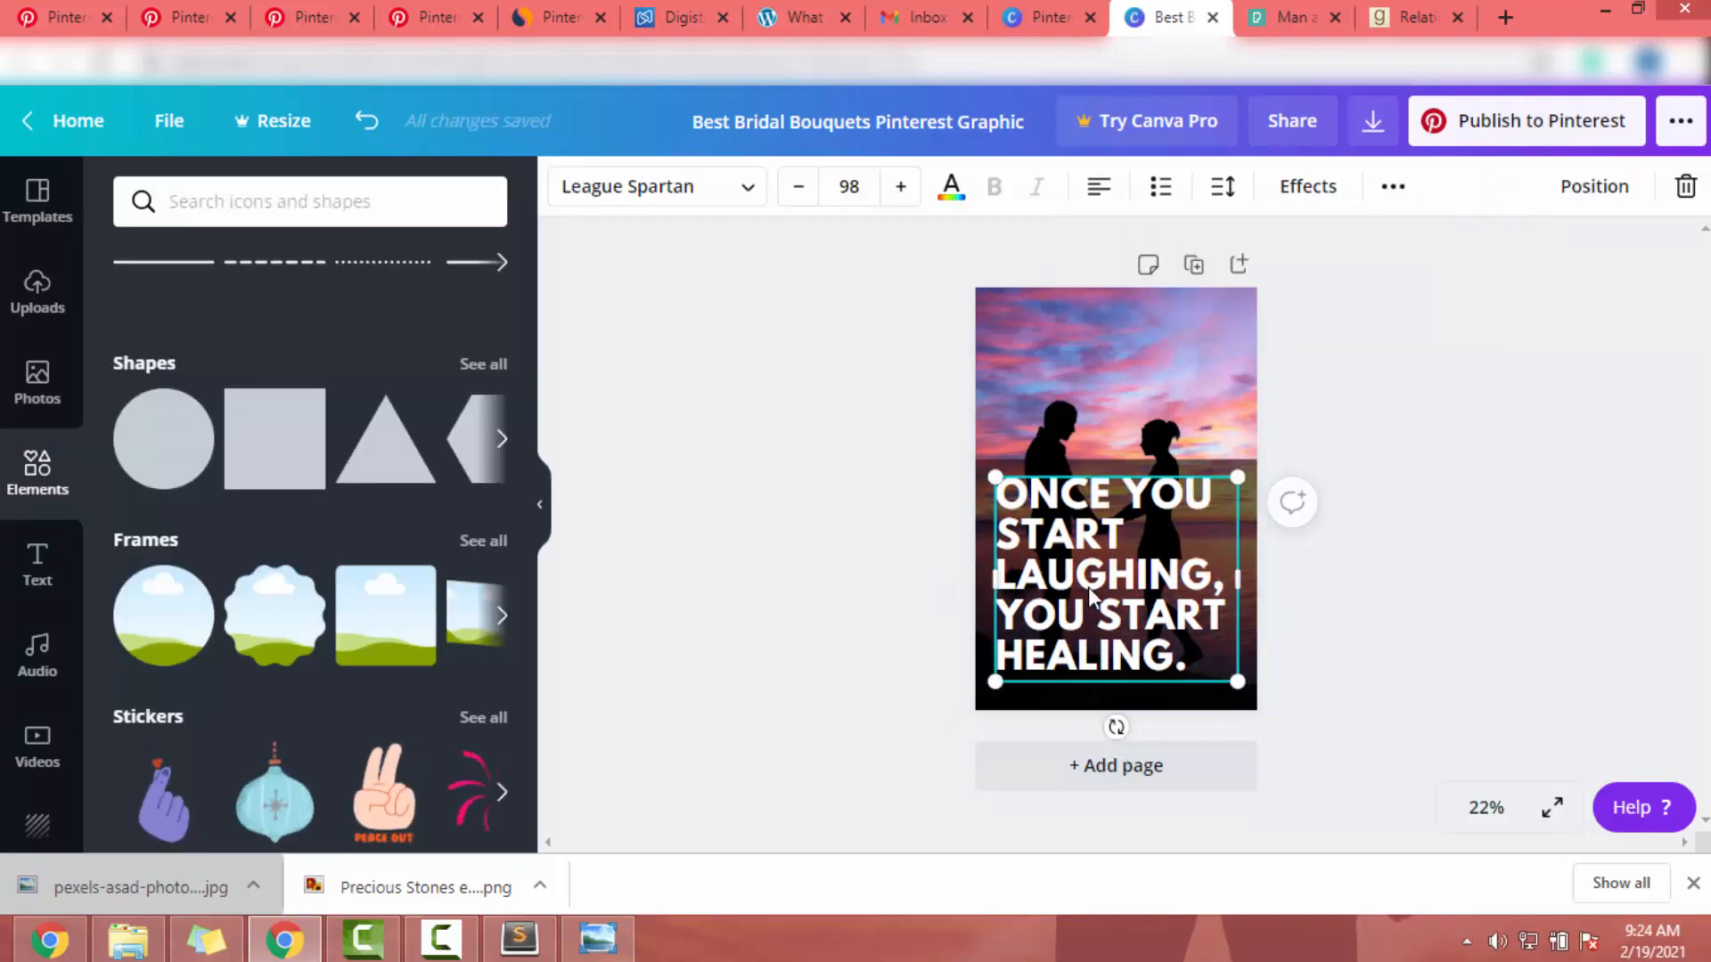
pyautogui.click(1105, 376)
pyautogui.moveTo(1105, 583); pyautogui.dragTo(1106, 592)
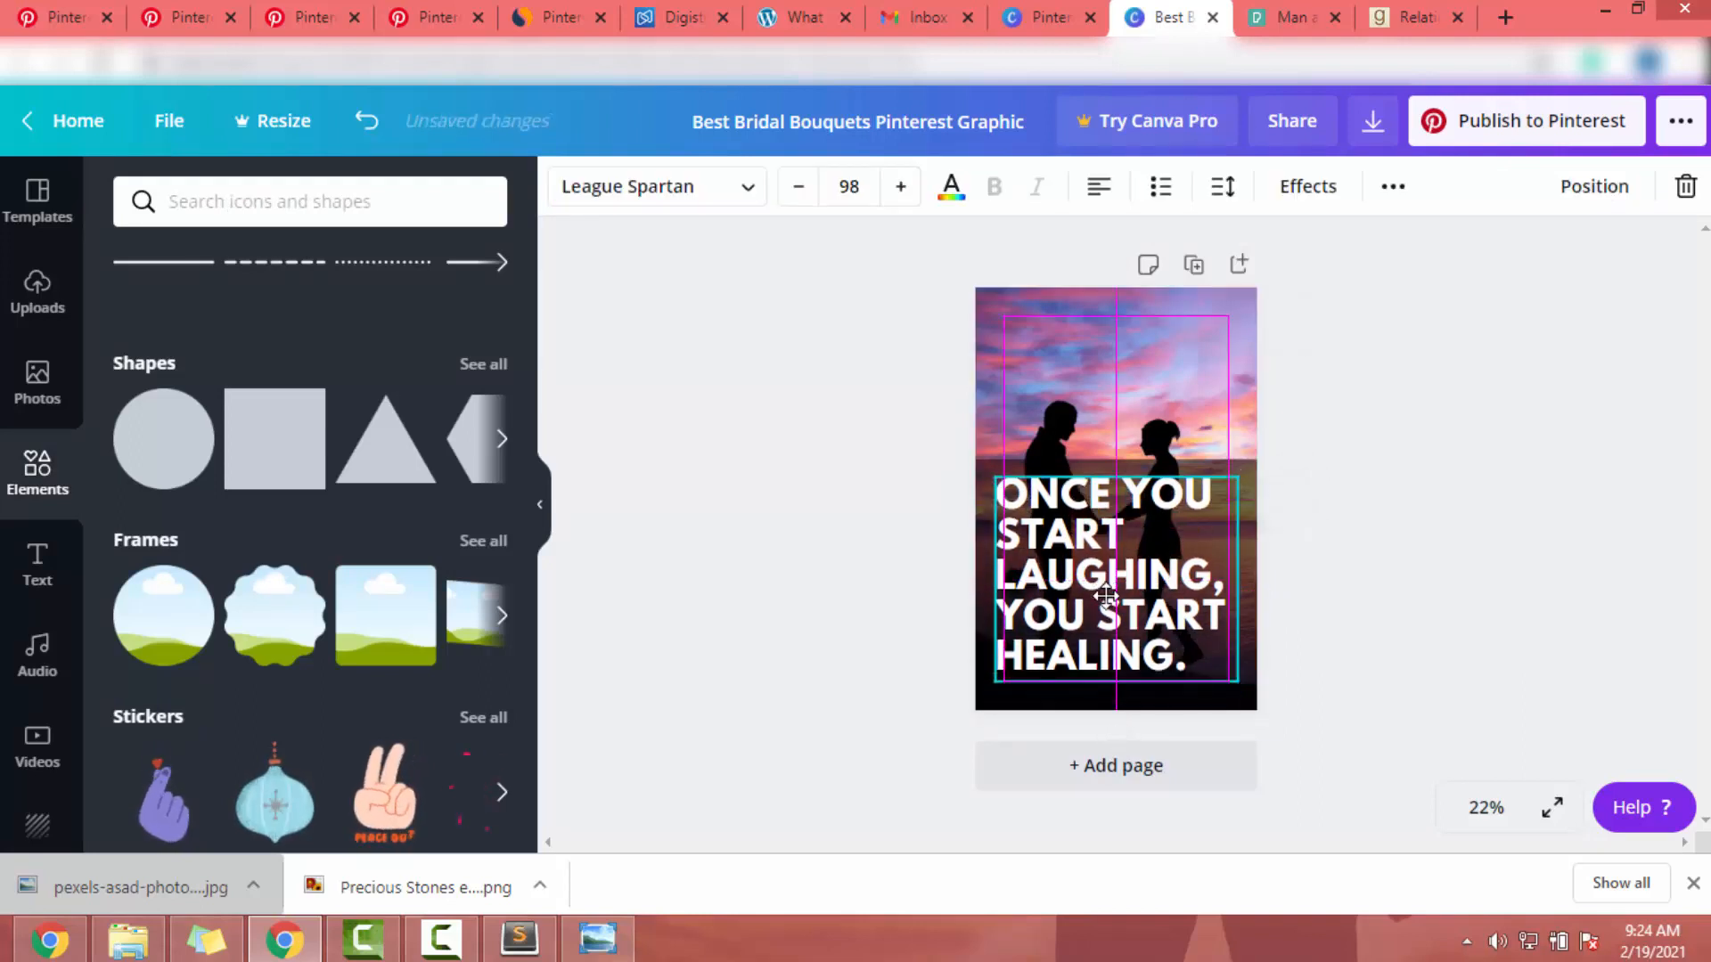
pyautogui.click(1433, 631)
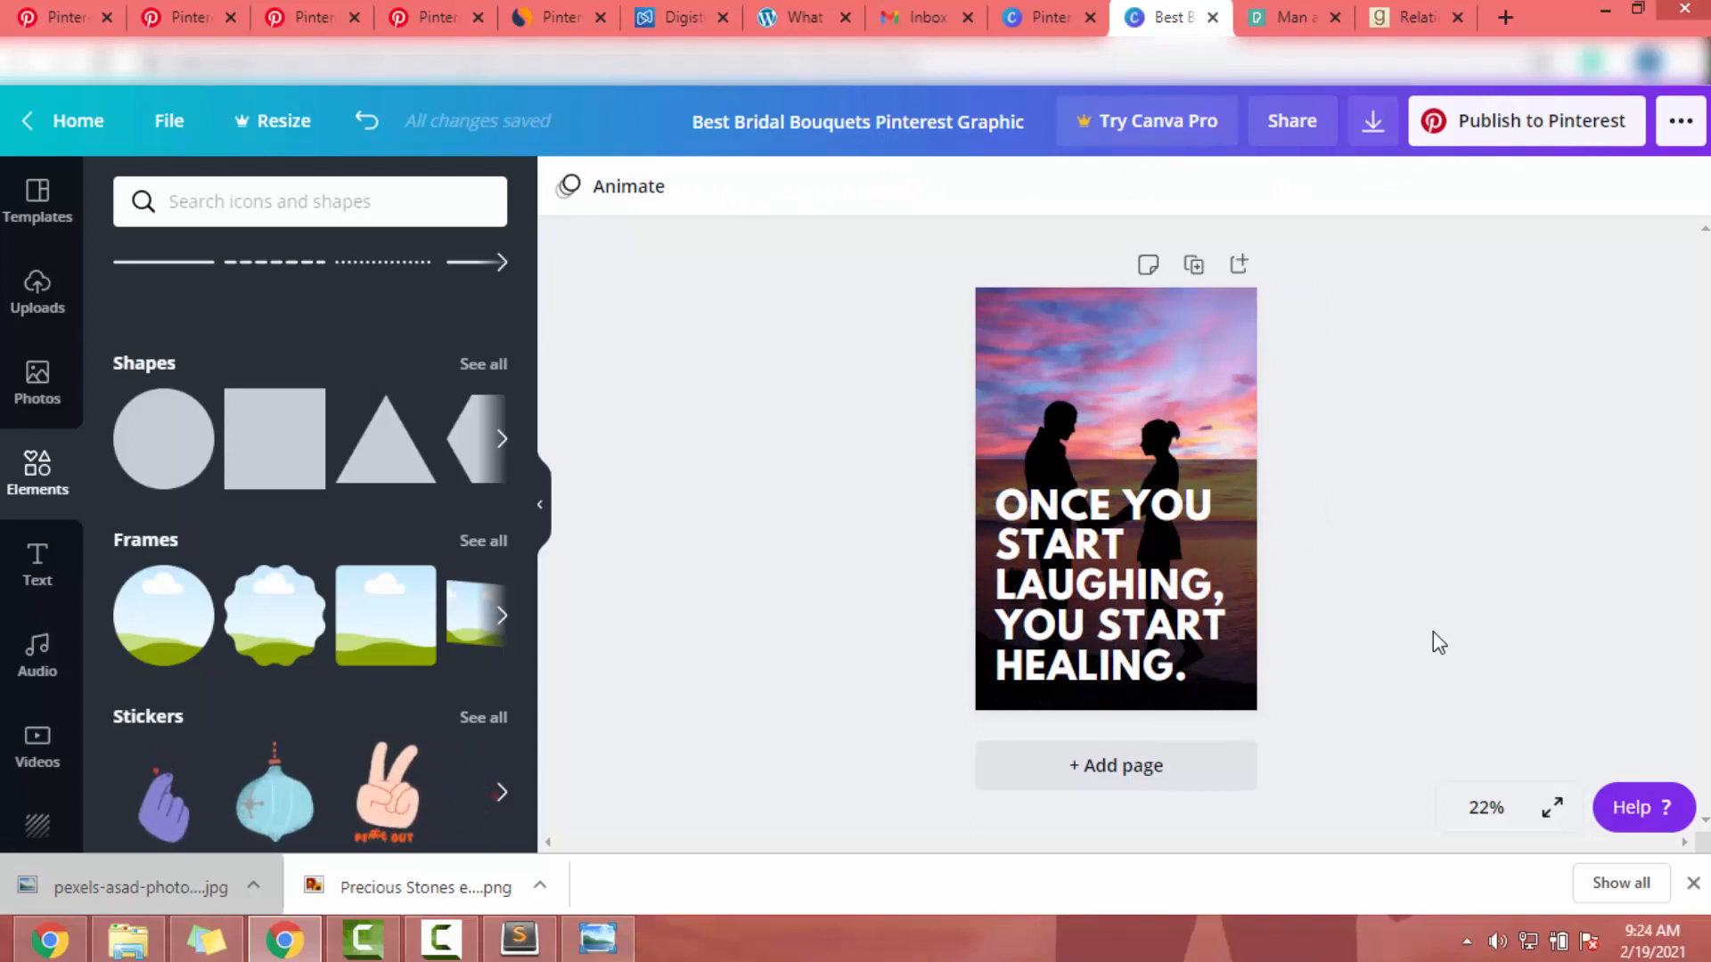
# Download the finished pin design as a PNG file and dismiss the referral offer.
pyautogui.click(1369, 125)
pyautogui.click(1443, 714)
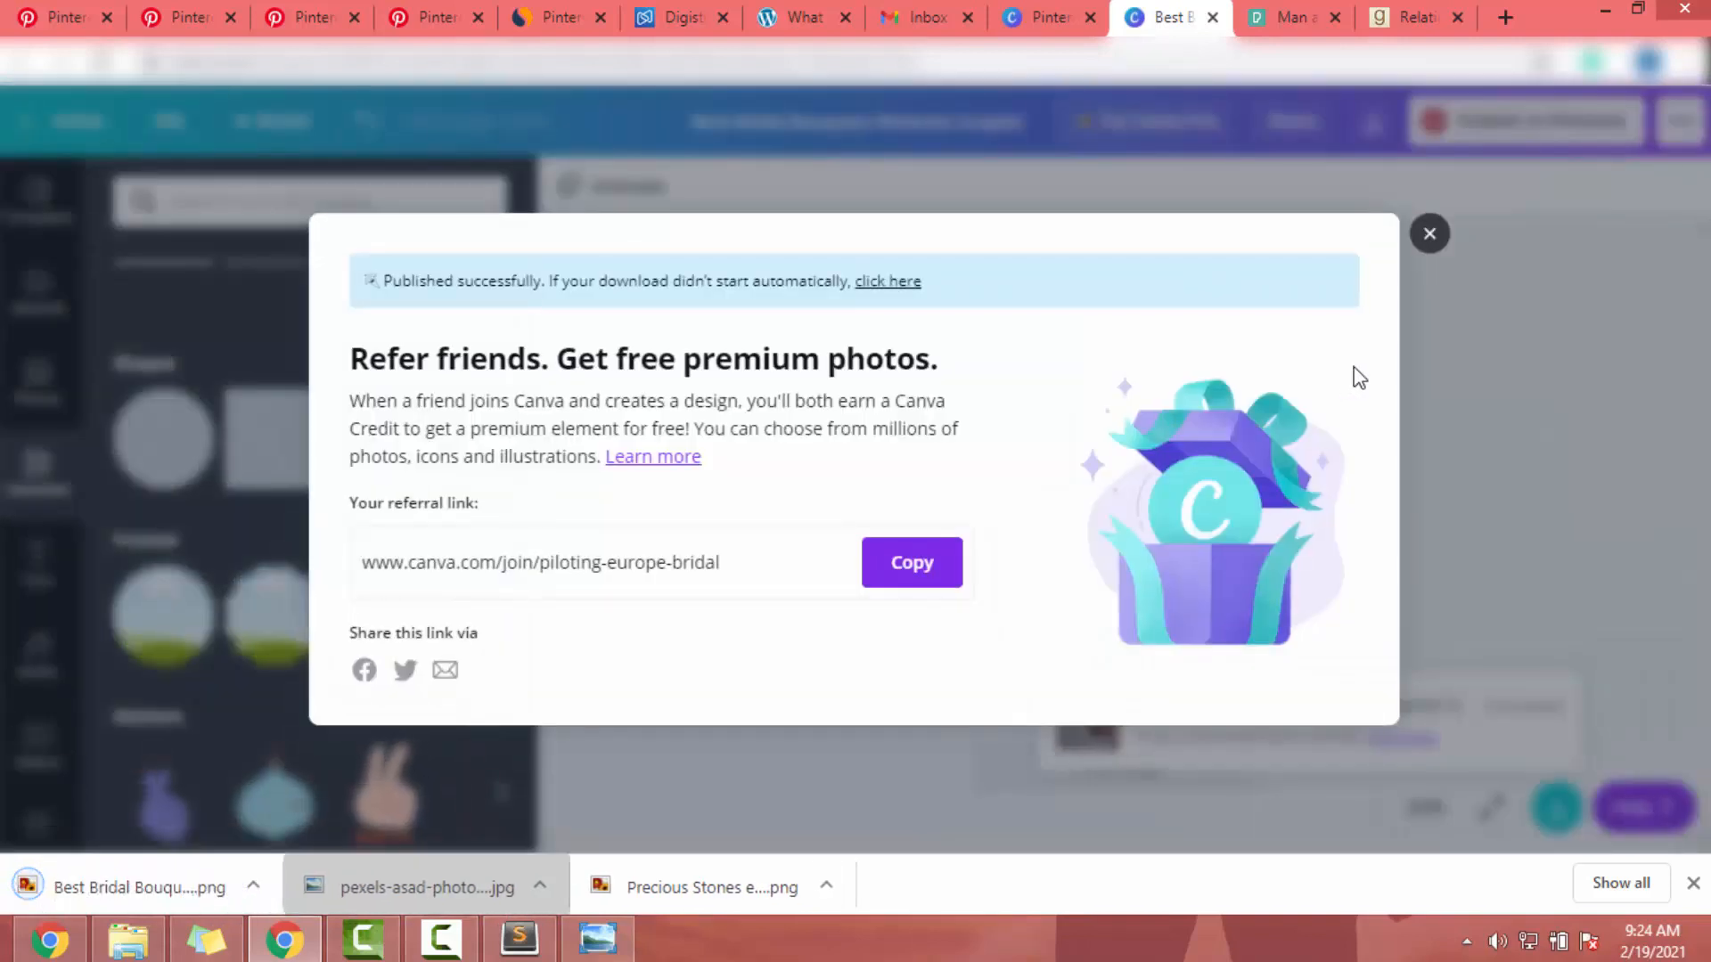
pyautogui.click(1429, 233)
# Switch to the Pinterest pin builder and upload the downloaded Best Bridal Bouquets PNG as the pin image.
pyautogui.click(443, 10)
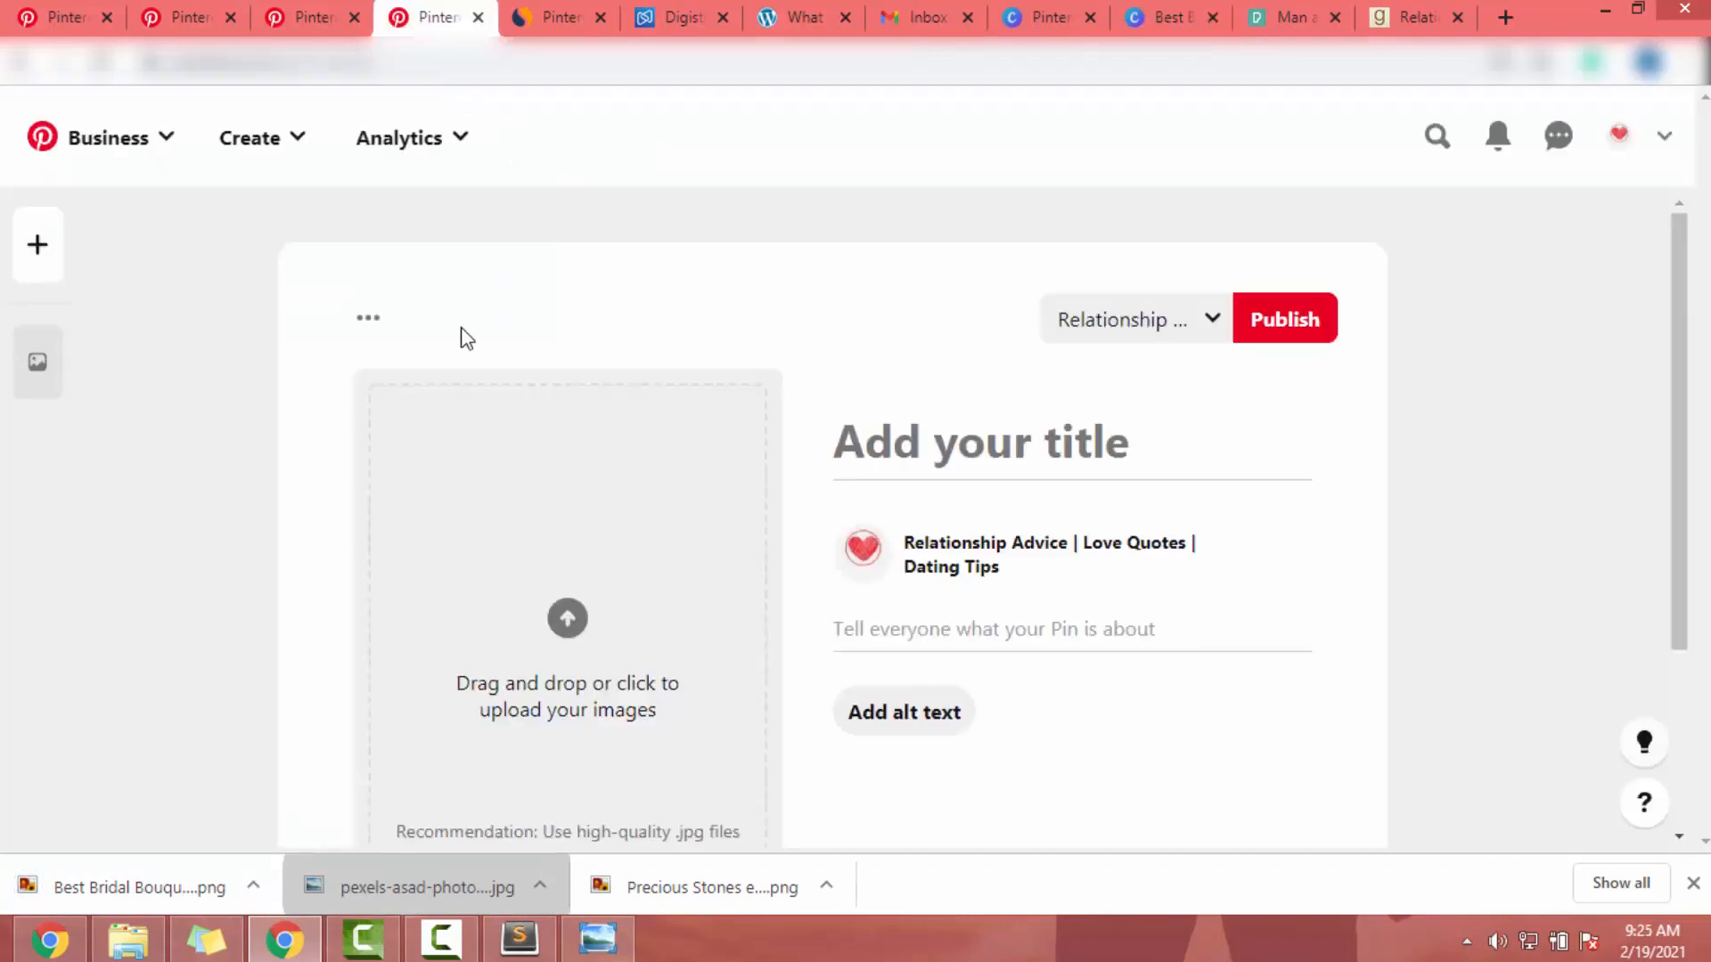
pyautogui.moveTo(93, 885); pyautogui.dragTo(603, 624)
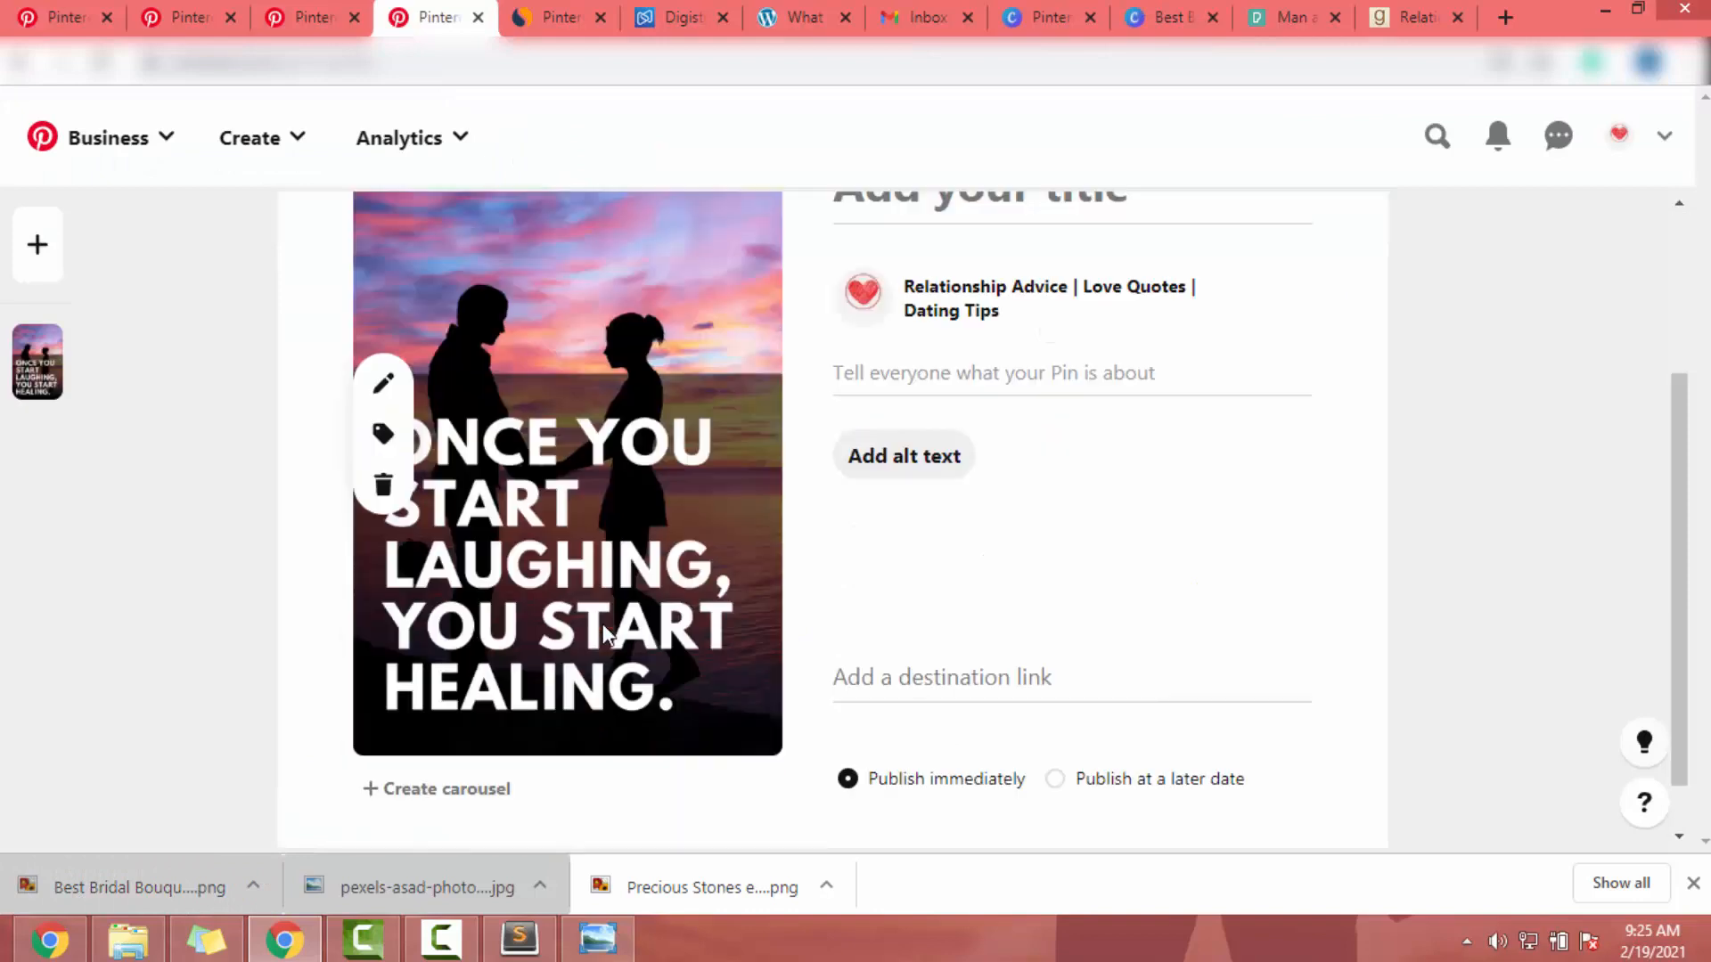
pyautogui.scroll(1, 536, 527)
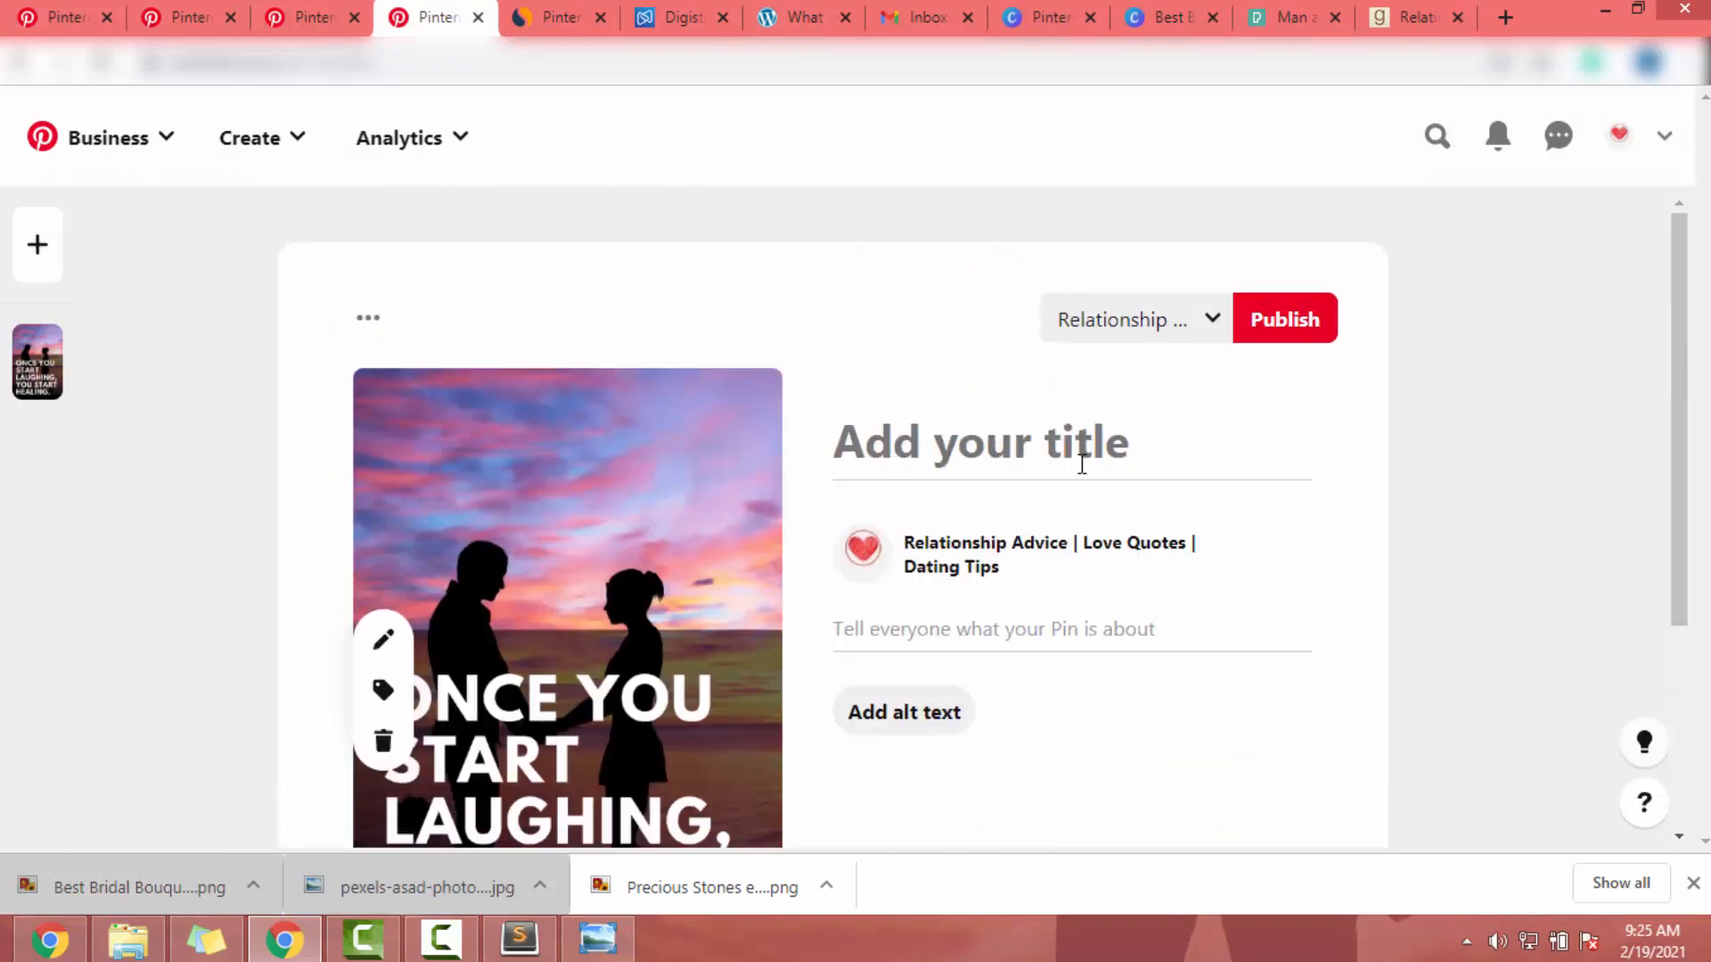
# Take the keyword phrase from the Pinterest search and paste it as the pin title "Relationship Advice Quotes".
pyautogui.click(68, 16)
pyautogui.click(764, 156)
pyautogui.hotkey('ctrl', 'a')
pyautogui.hotkey('ctrl', 'x')
pyautogui.click(326, 11)
pyautogui.click(426, 16)
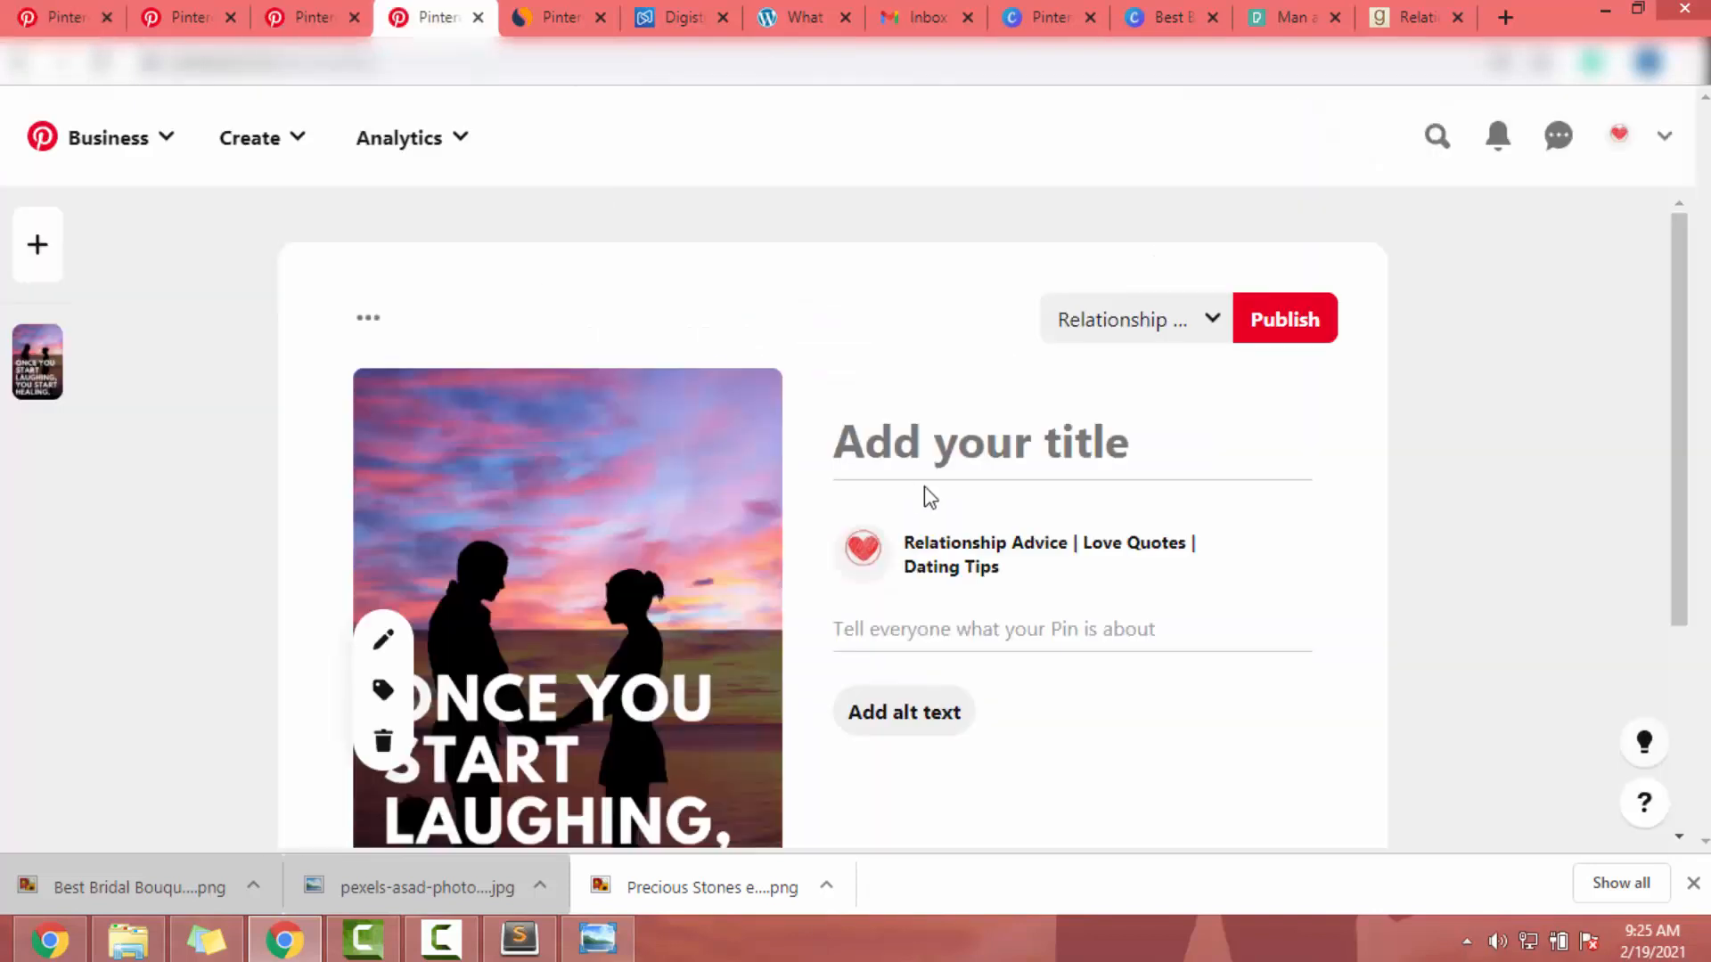
pyautogui.click(1066, 446)
pyautogui.hotkey('ctrl', 'v')
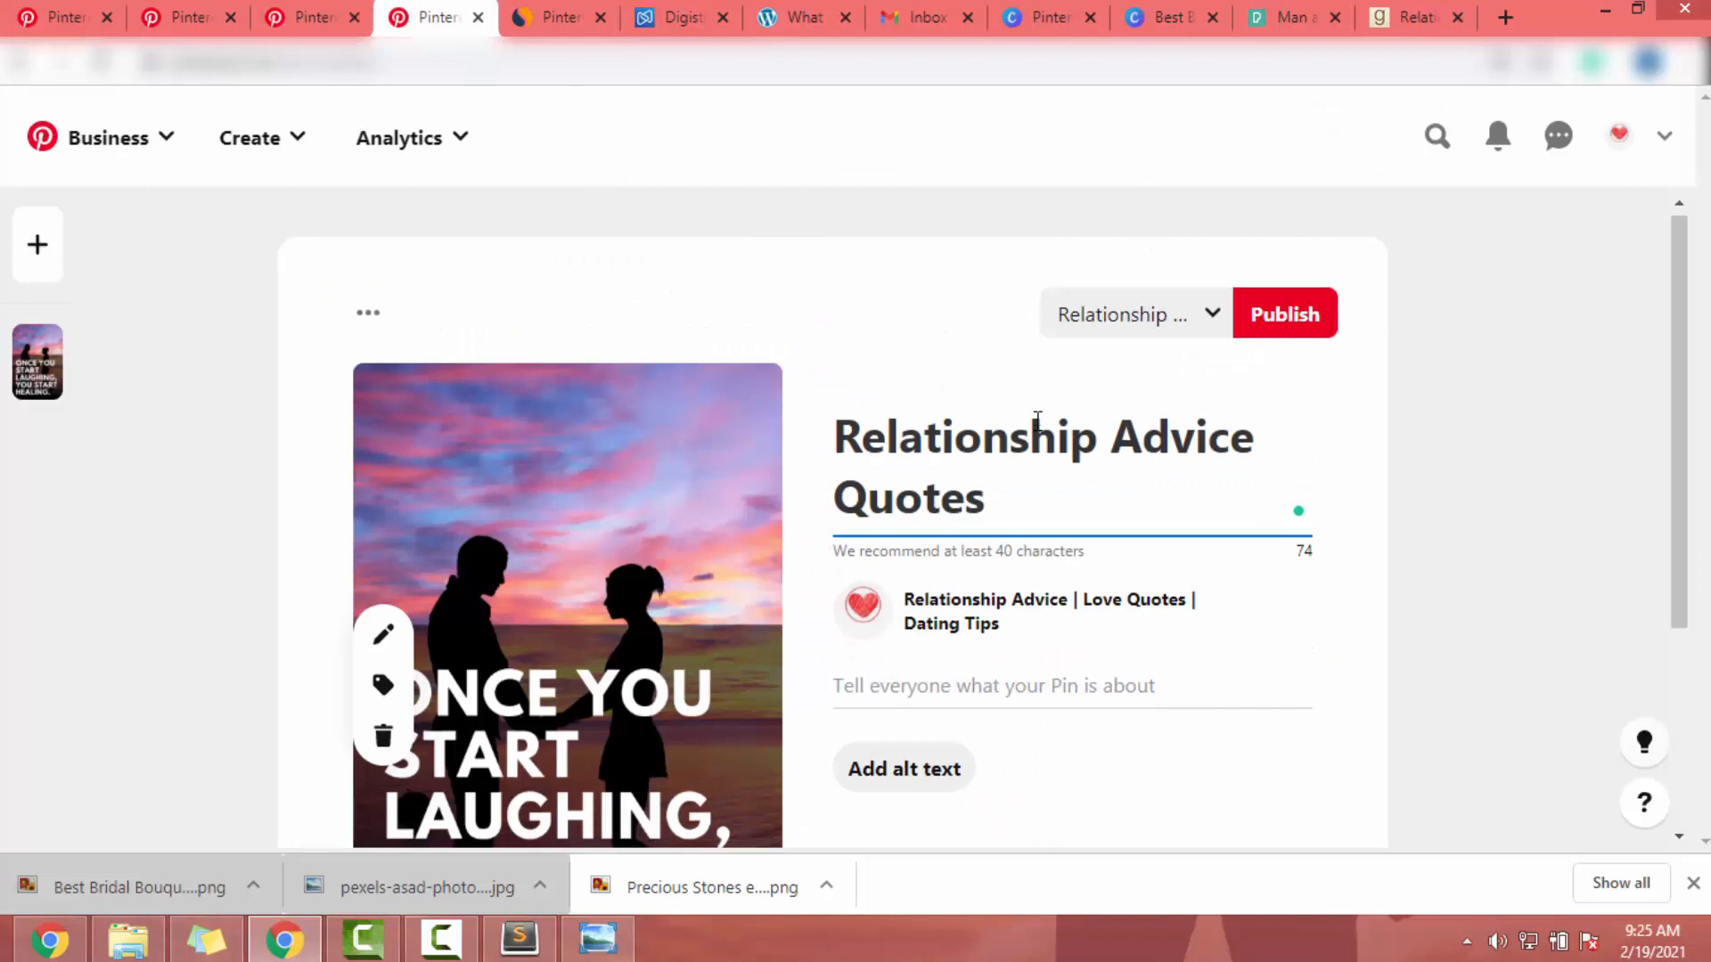
# Enter the pin description "Relationship Advice Quotes to Change Your Life" followed by blank lines, and open a blank browser tab.
pyautogui.scroll(-2, 945, 472)
pyautogui.click(914, 446)
pyautogui.scroll(1, 907, 477)
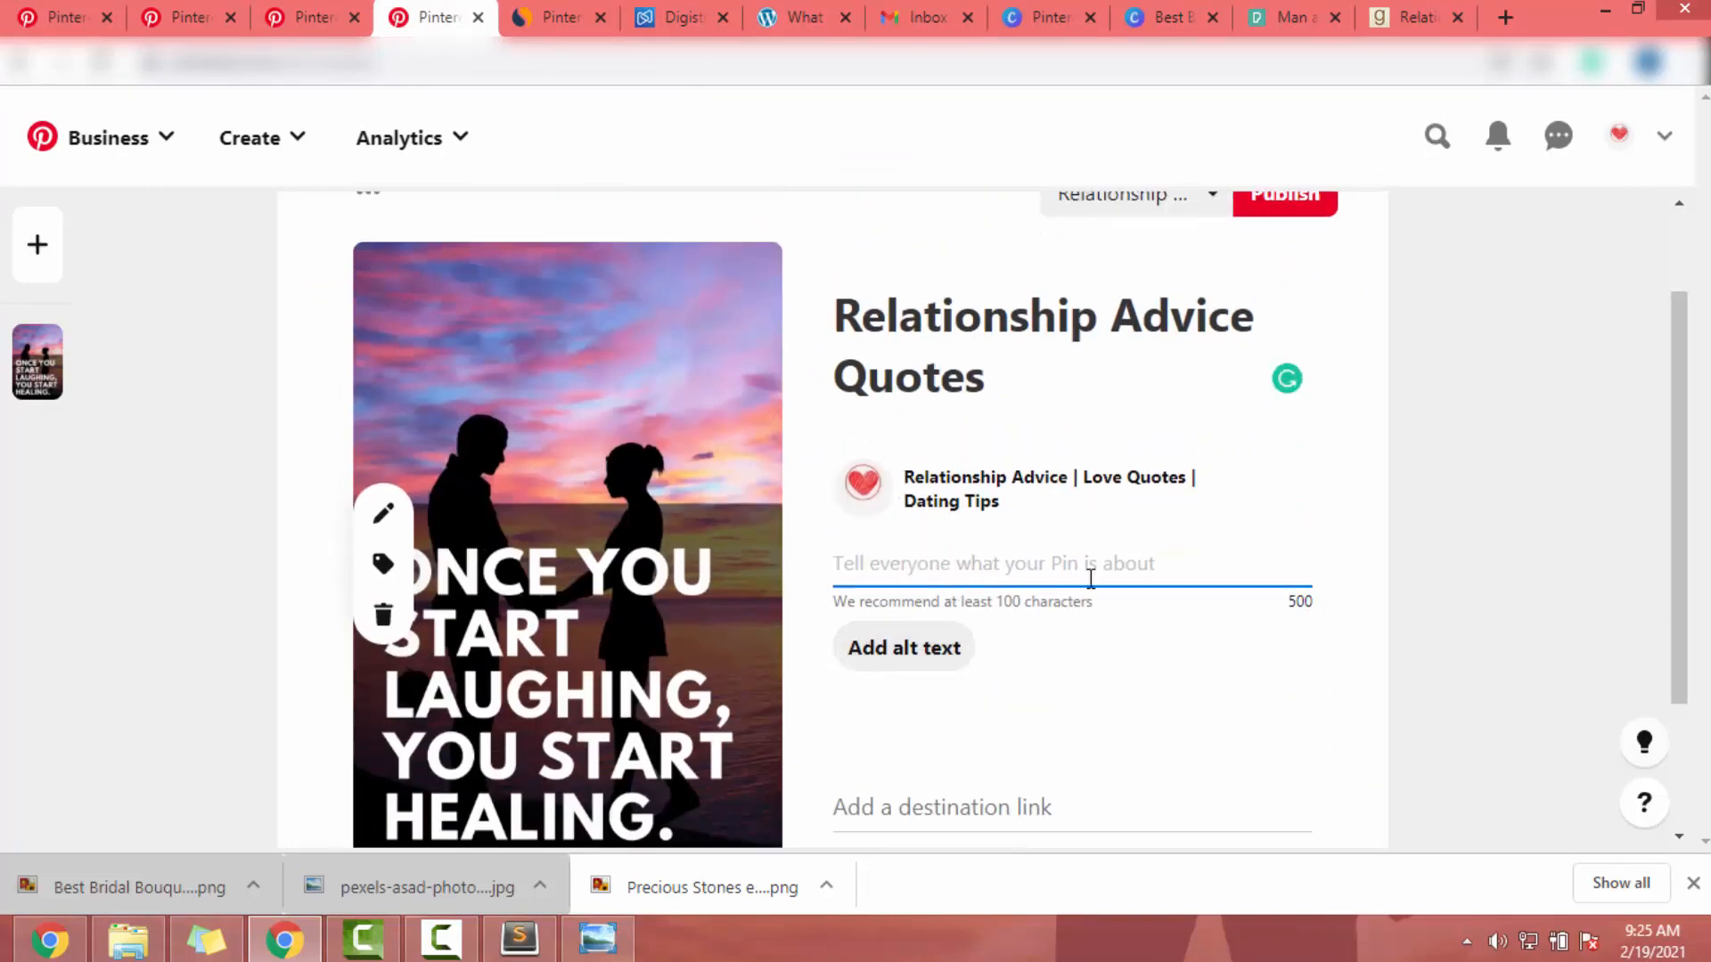
pyautogui.hotkey('ctrl', 'v')
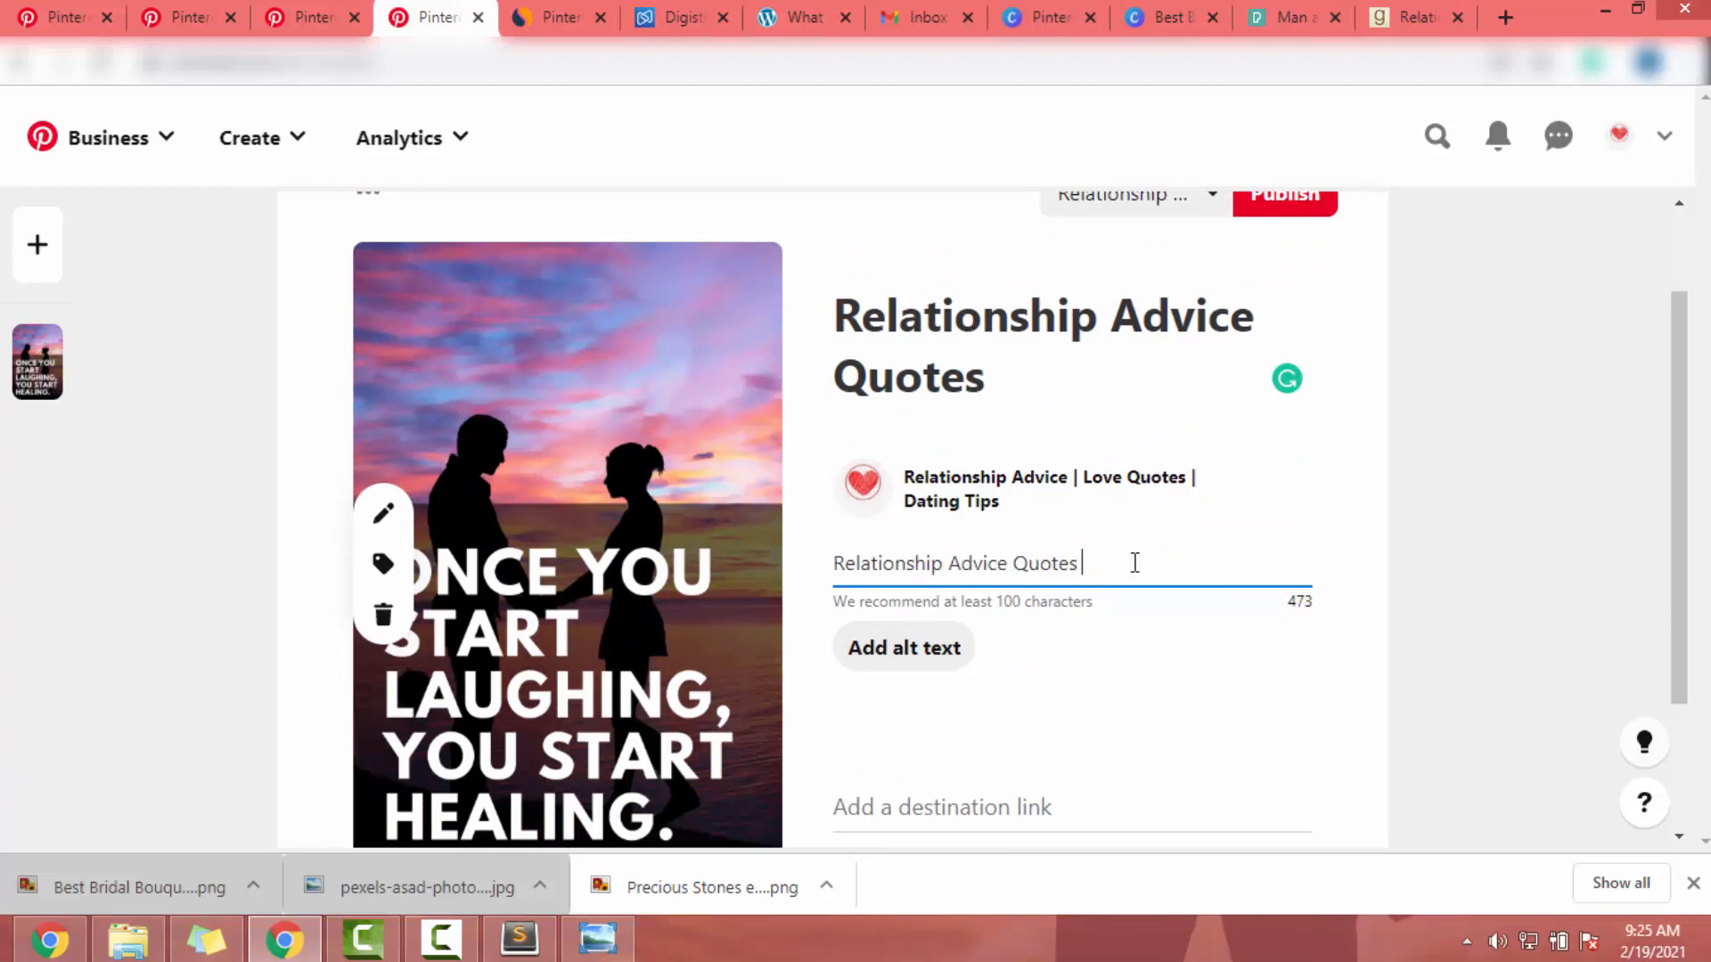
pyautogui.hotkey('ctrl', 'v')
pyautogui.press('Return')
pyautogui.press('Return')
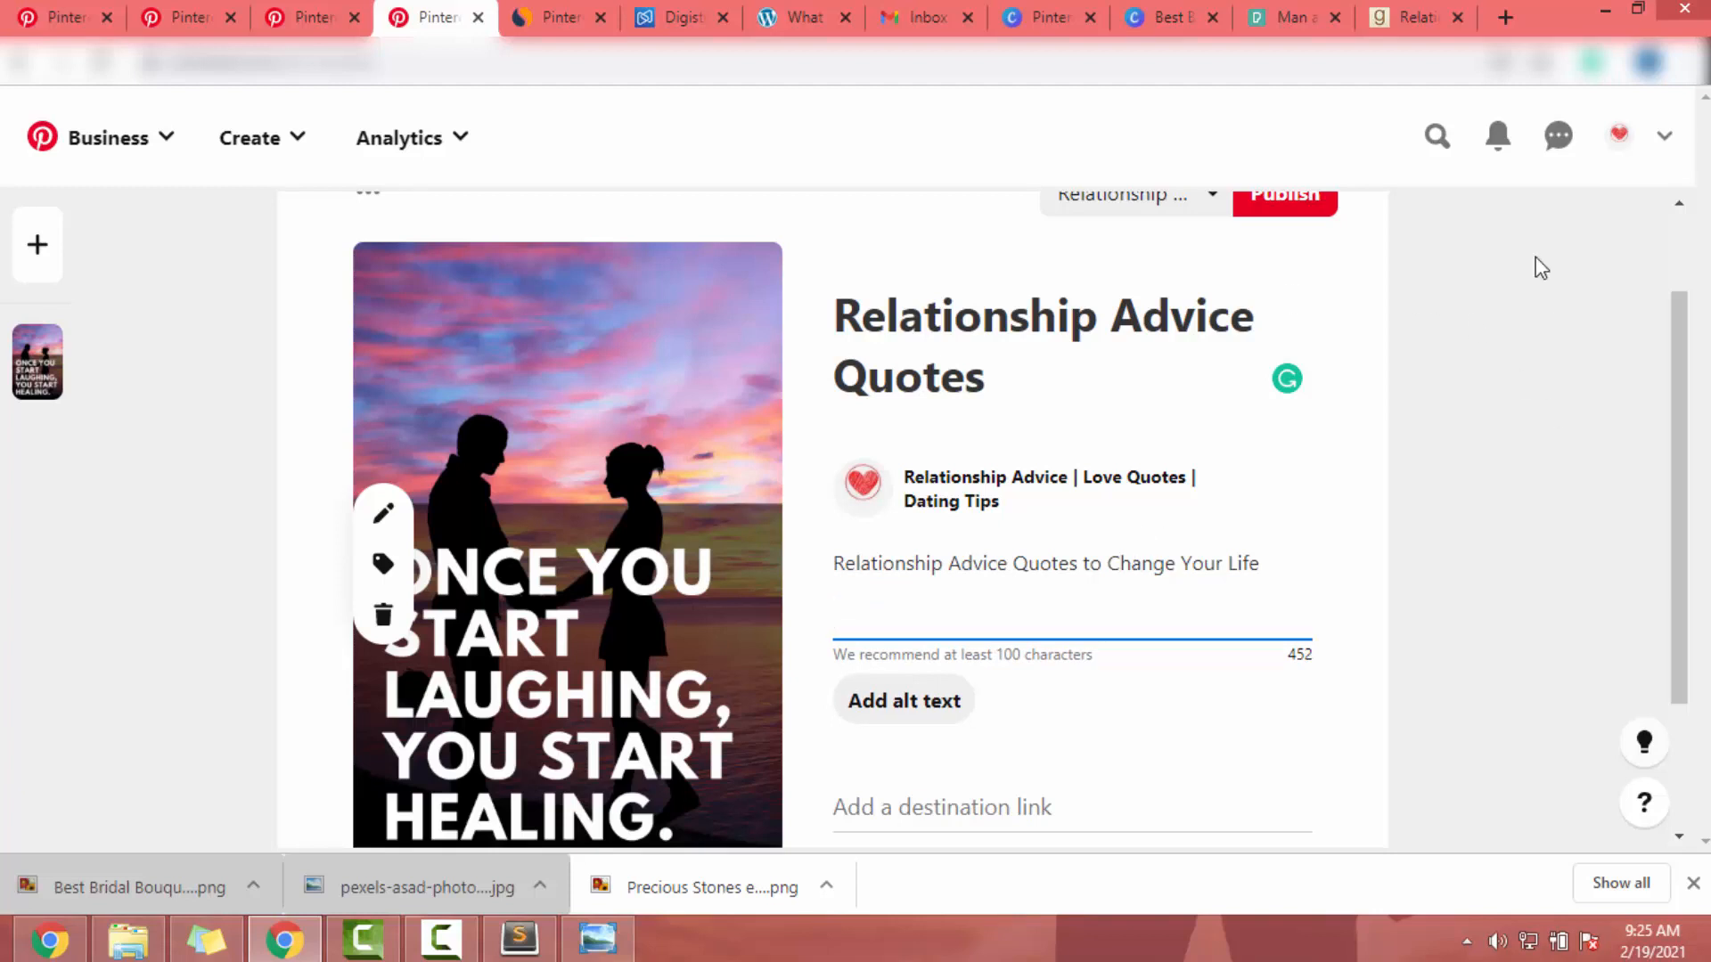
pyautogui.click(1505, 17)
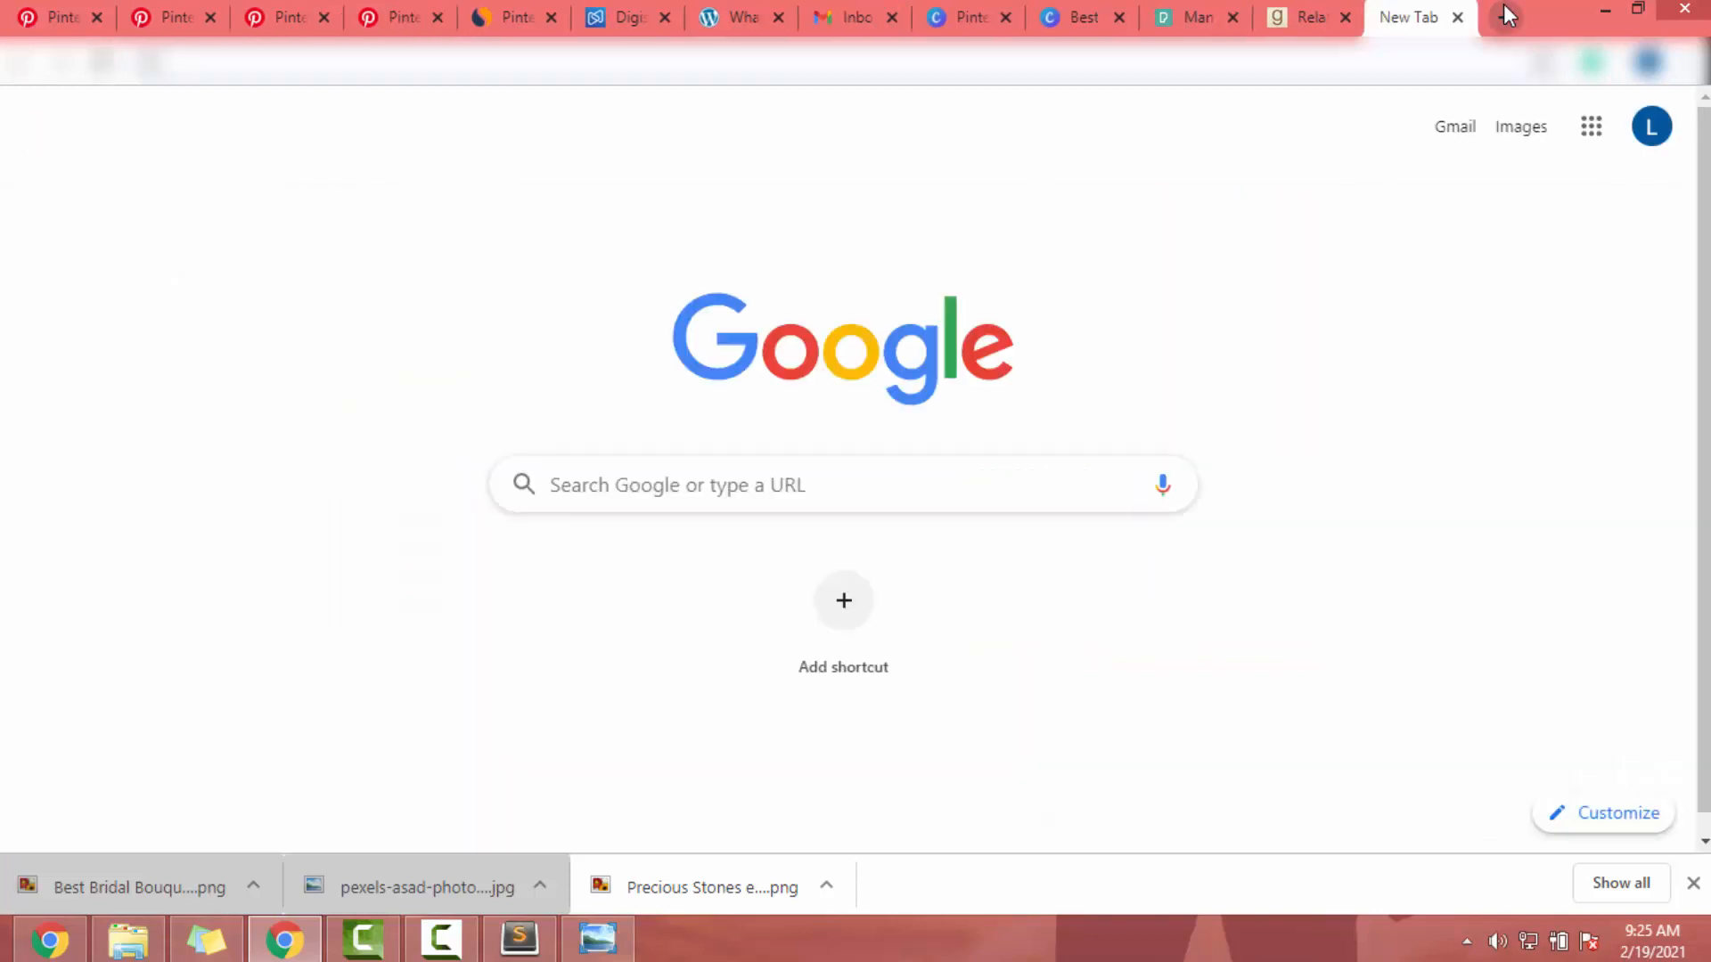
# Search the web for relationship advice hashtags and copy the first five popular ones, from #relationshipadvice through #love, on best-hashtags.com.
pyautogui.write('relationship')
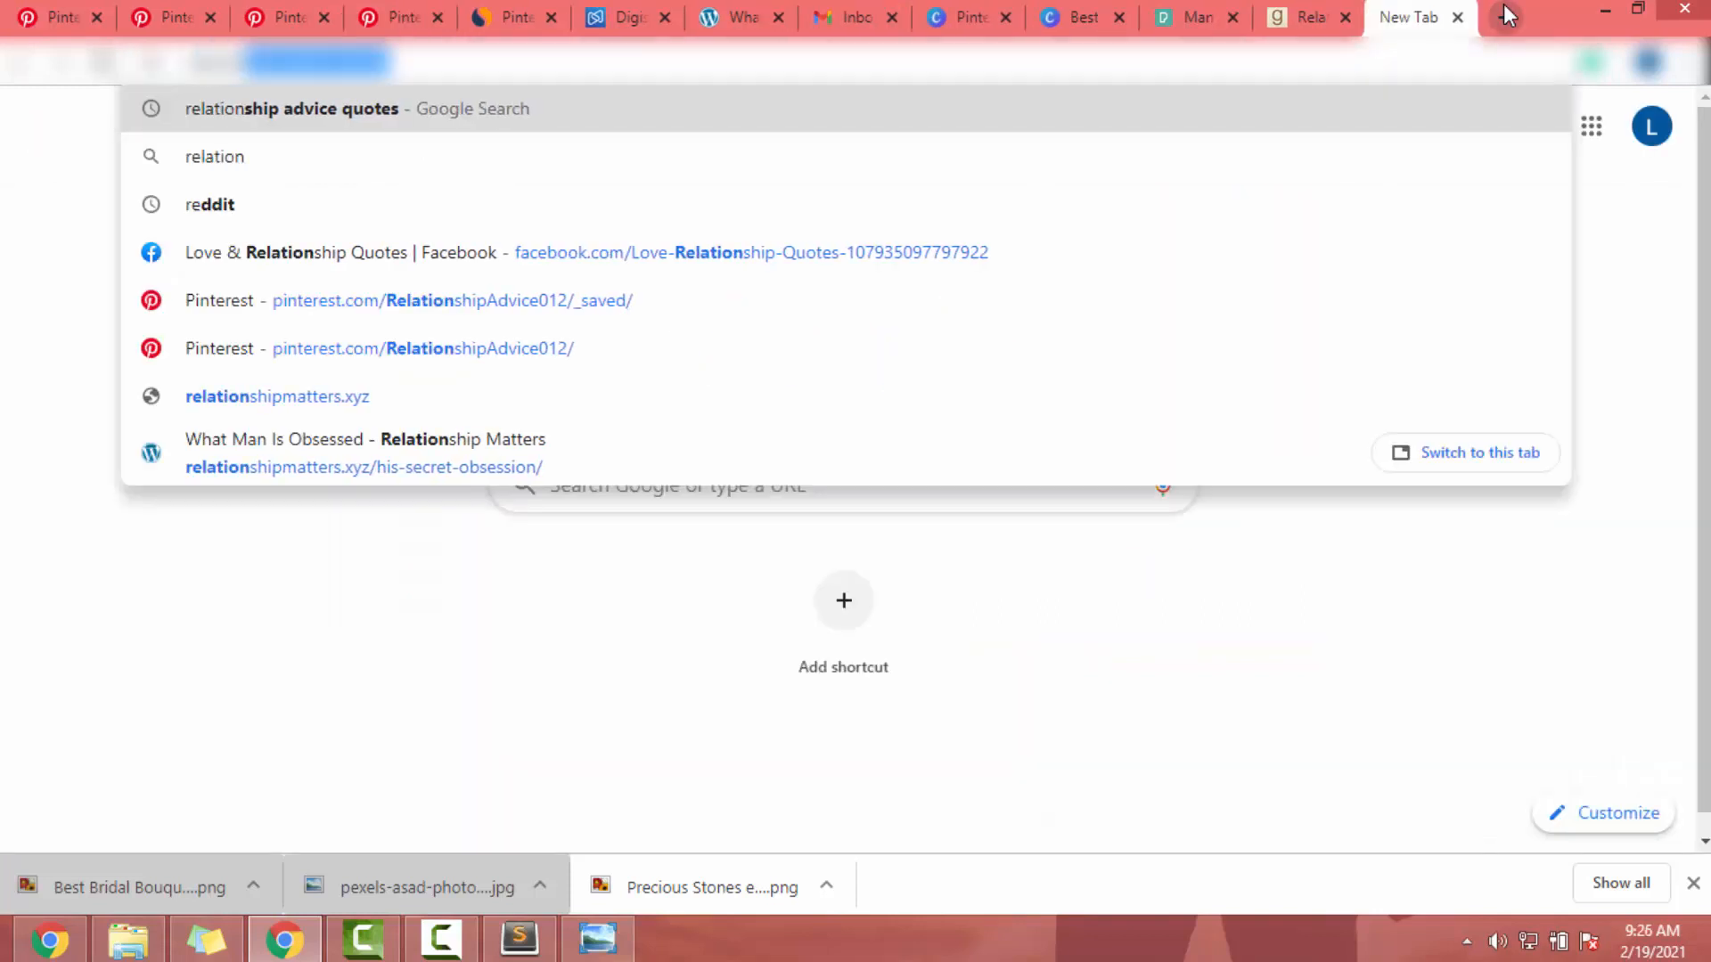
pyautogui.write(' advice')
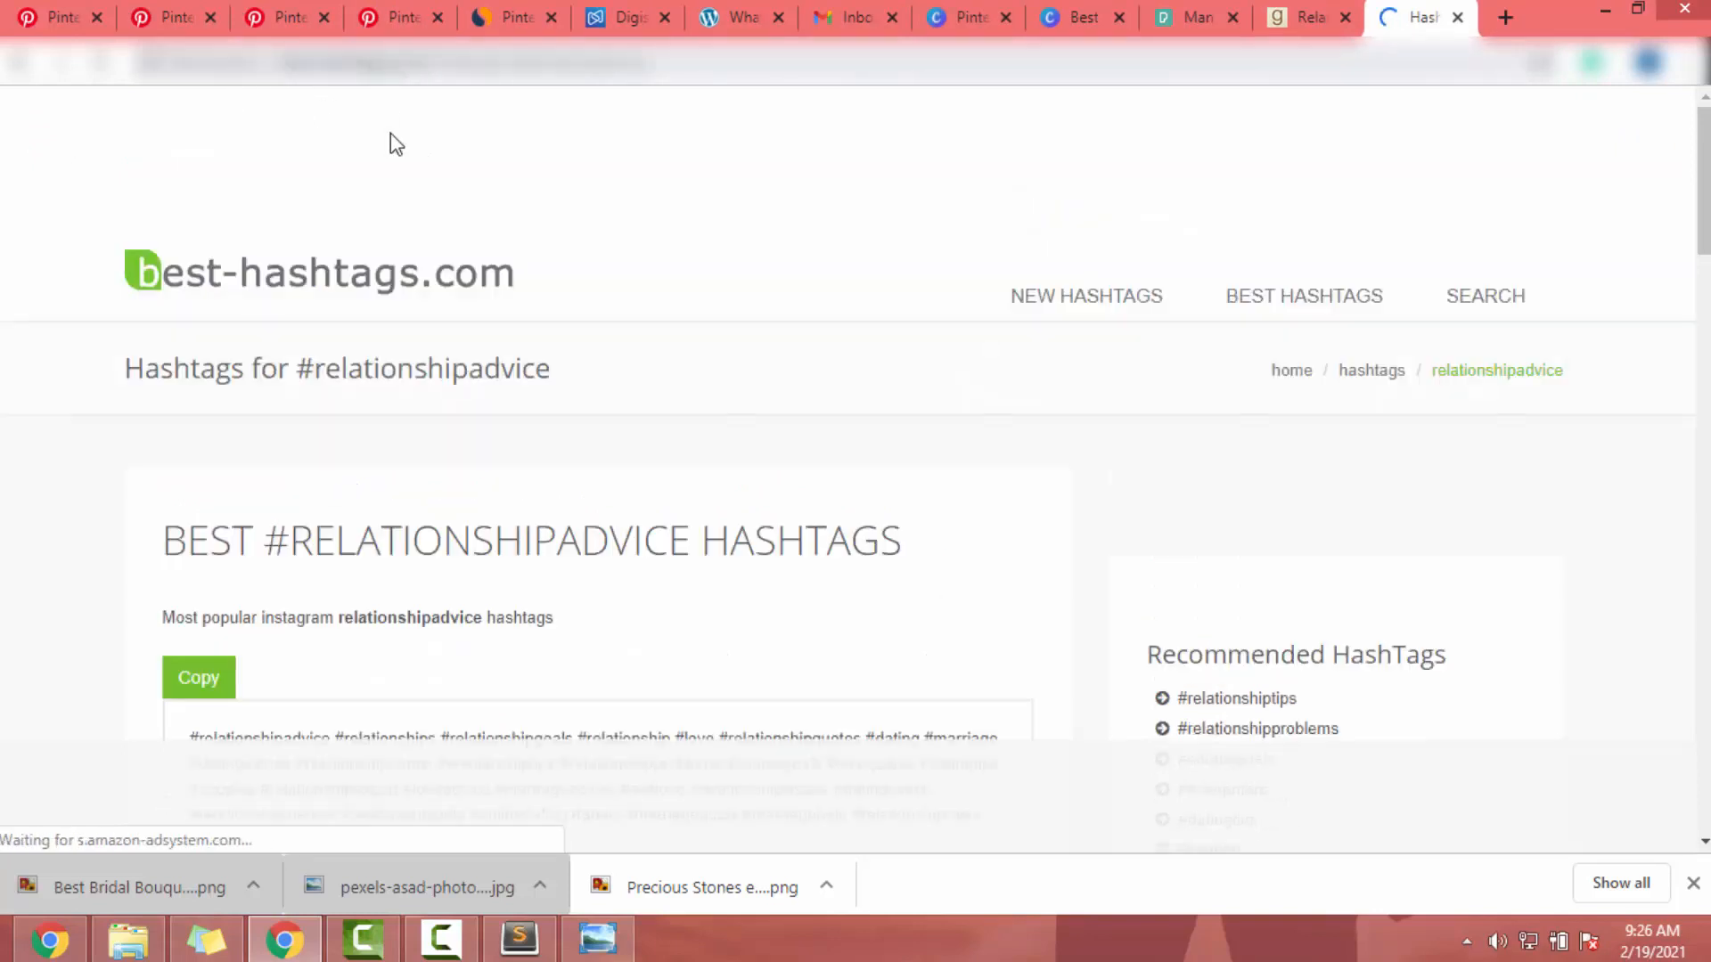
pyautogui.scroll(-5, 357, 597)
pyautogui.moveTo(184, 260); pyautogui.dragTo(723, 261)
pyautogui.hotkey('ctrl', 'c')
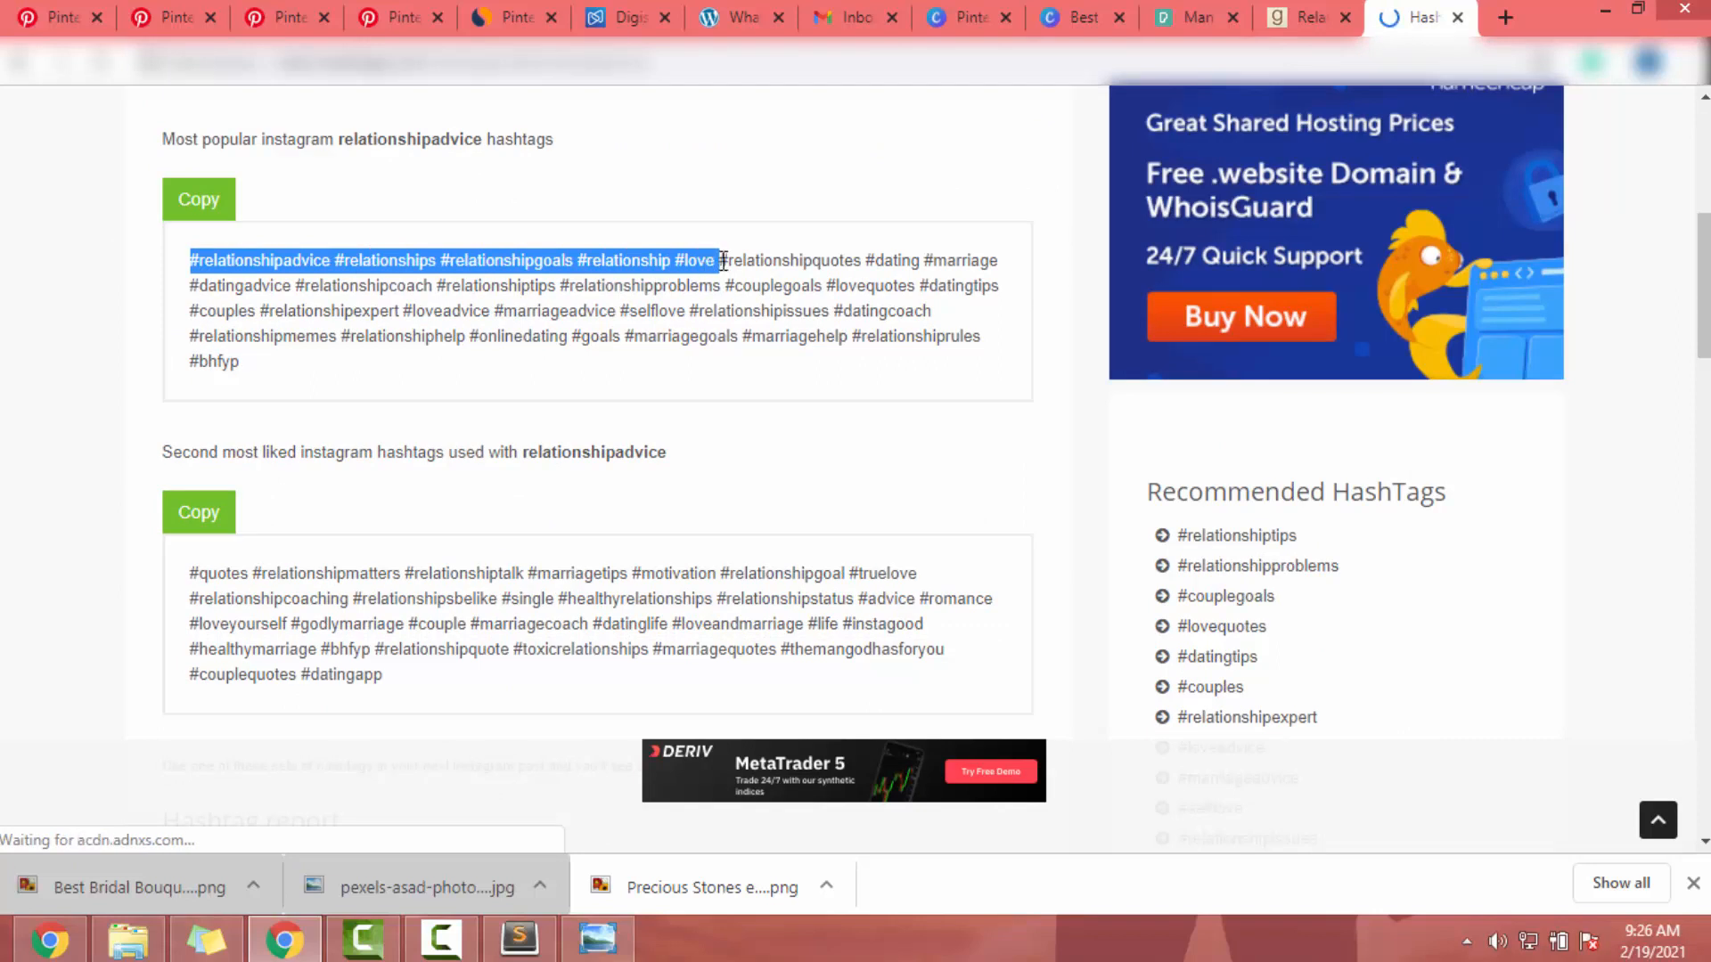
# Return to the Pinterest pin builder and paste the copied hashtags below the pin's description text.
pyautogui.click(410, 17)
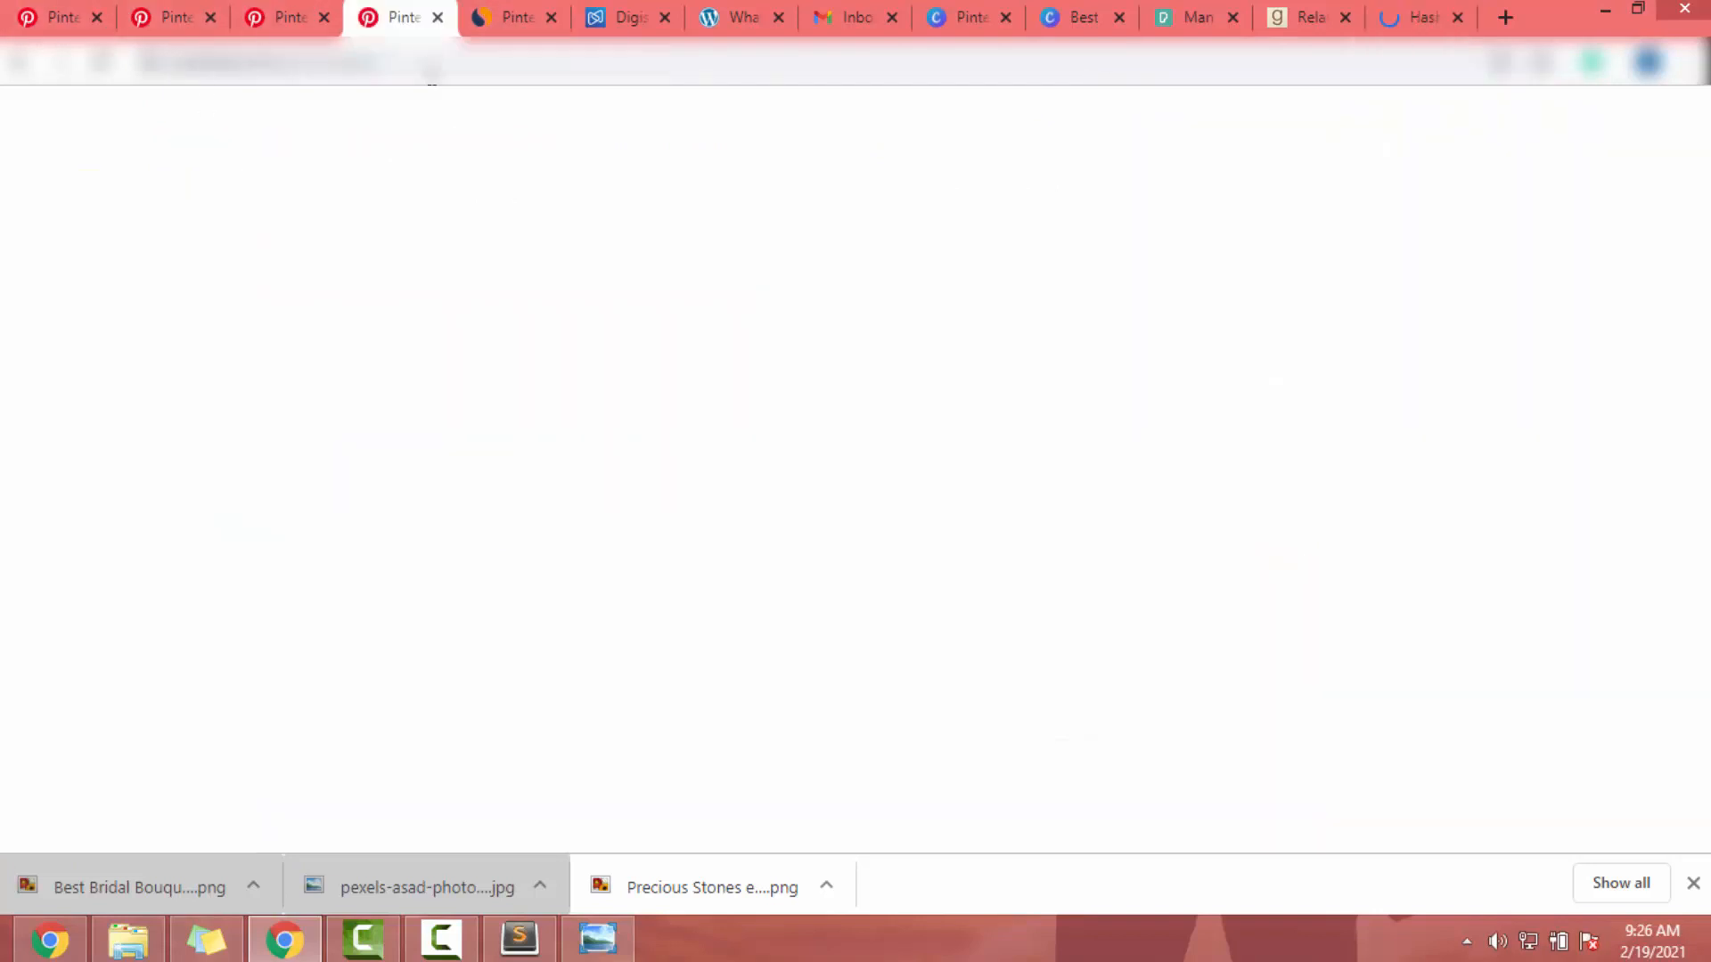
pyautogui.click(931, 615)
pyautogui.hotkey('ctrl', 'v')
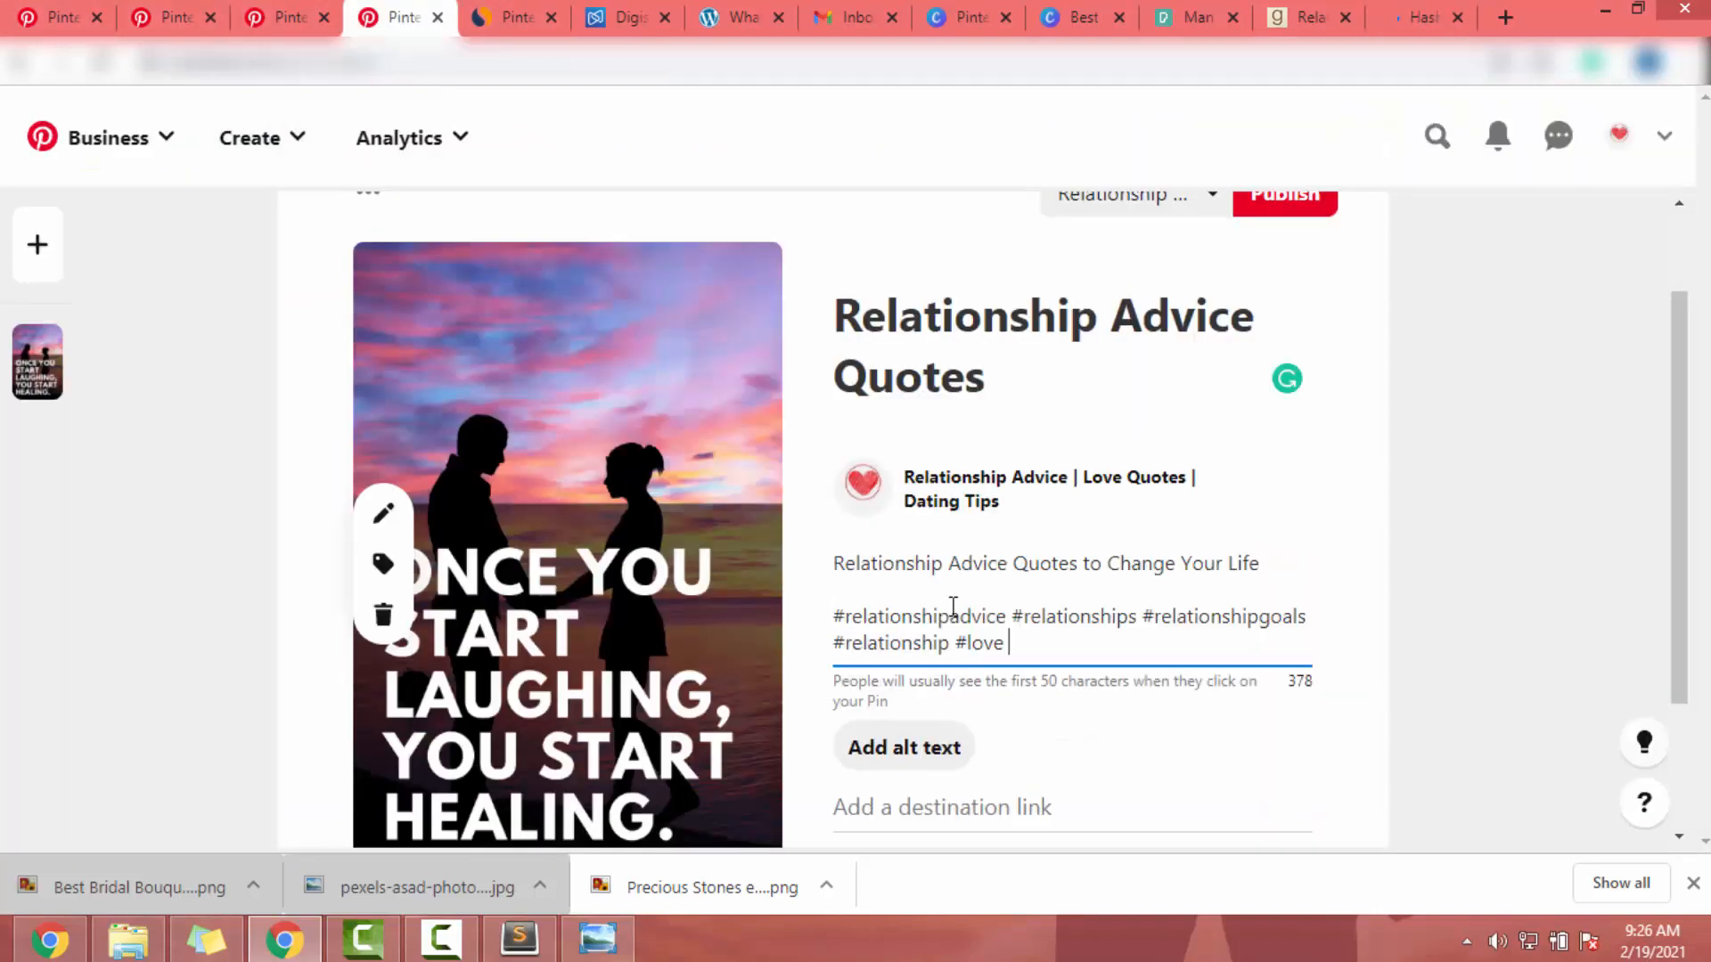
# Look at the His Secret Obsession offer in the Digistore24 marketplace and return to the pin's empty destination link.
pyautogui.scroll(-2, 926, 588)
pyautogui.click(900, 607)
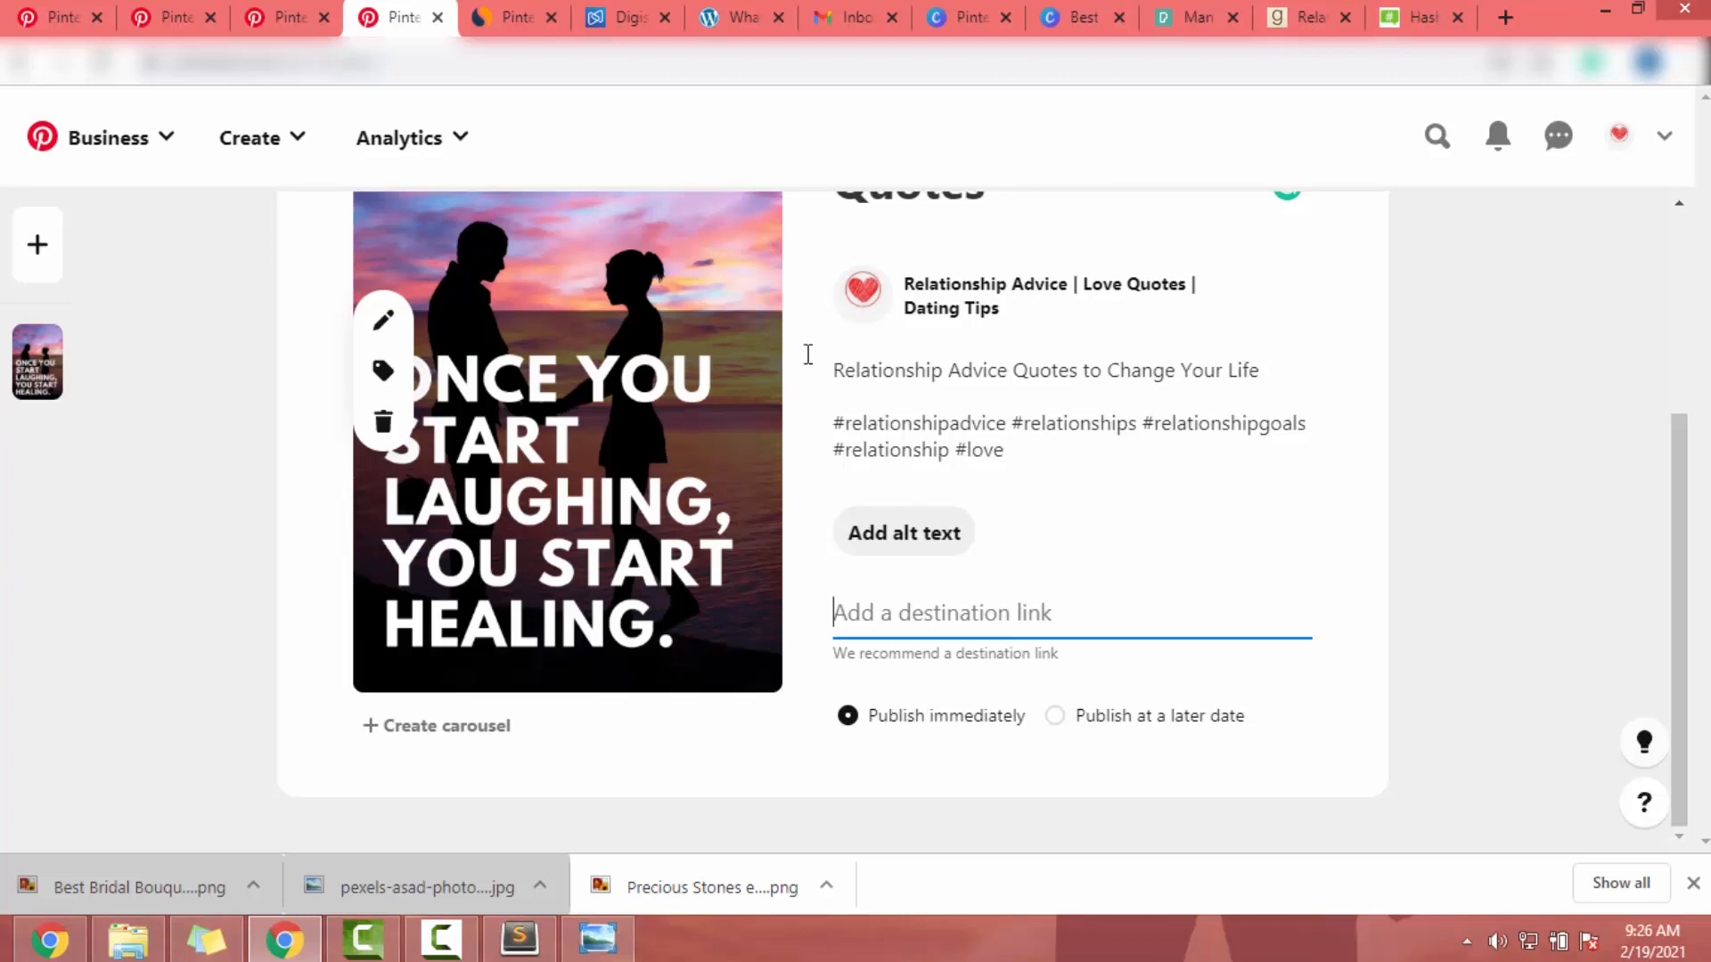
pyautogui.click(602, 10)
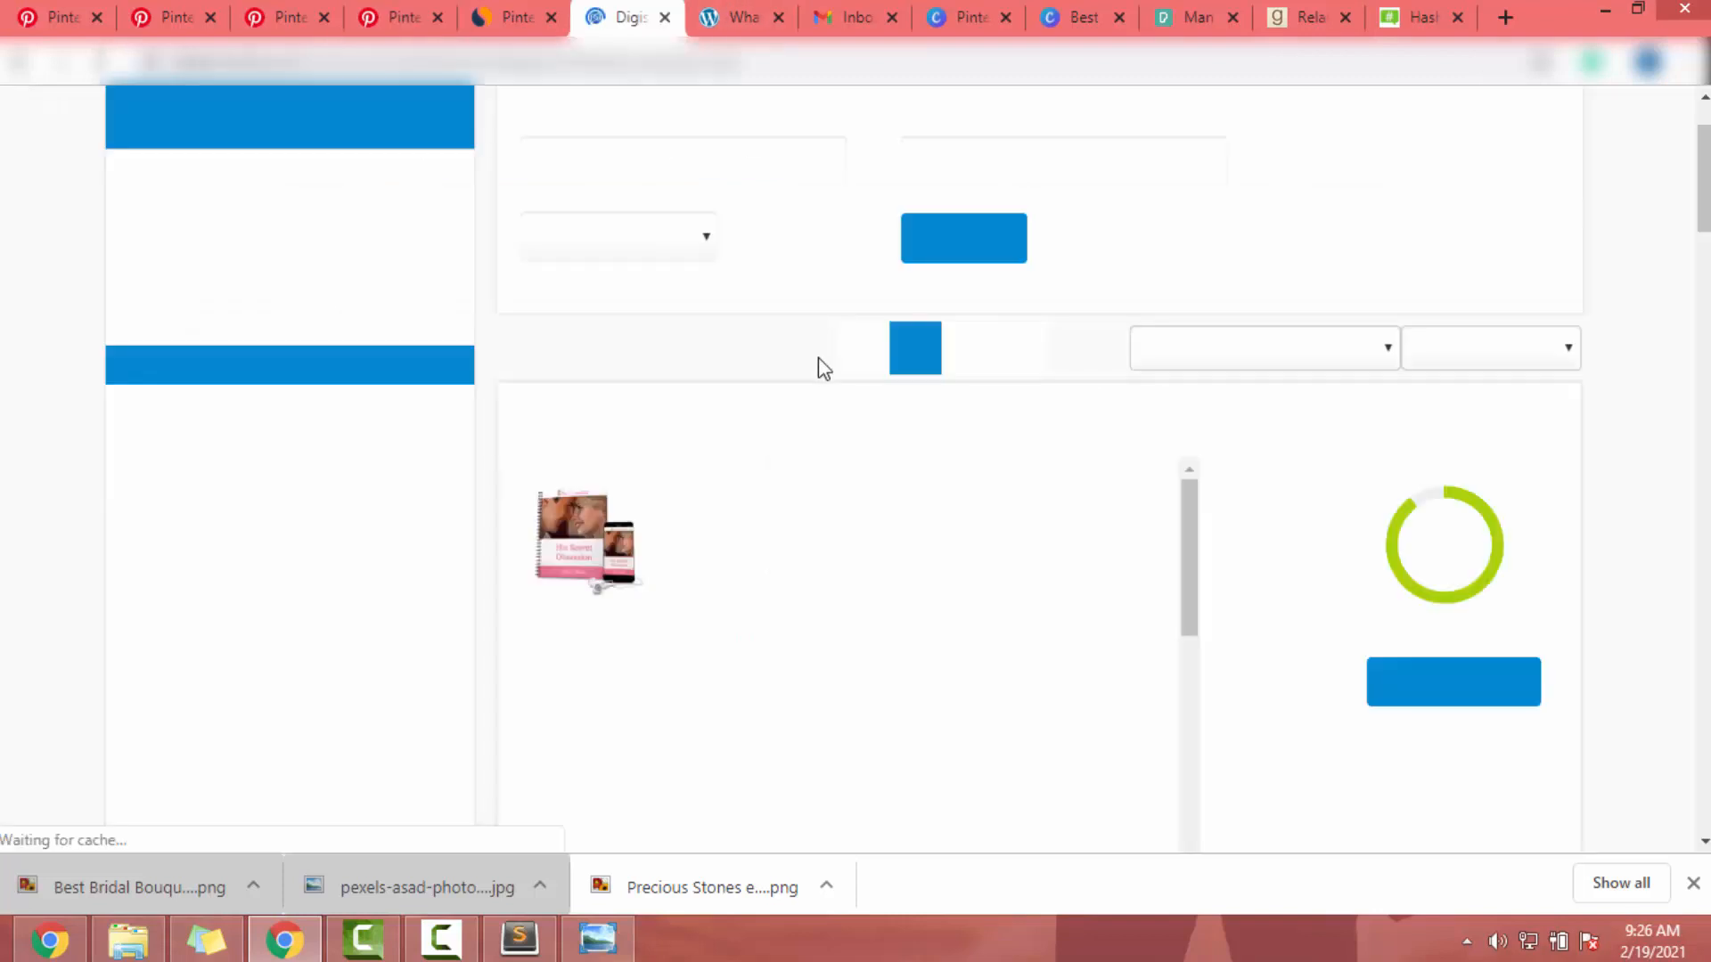
pyautogui.scroll(-1, 1195, 592)
pyautogui.scroll(1, 1199, 595)
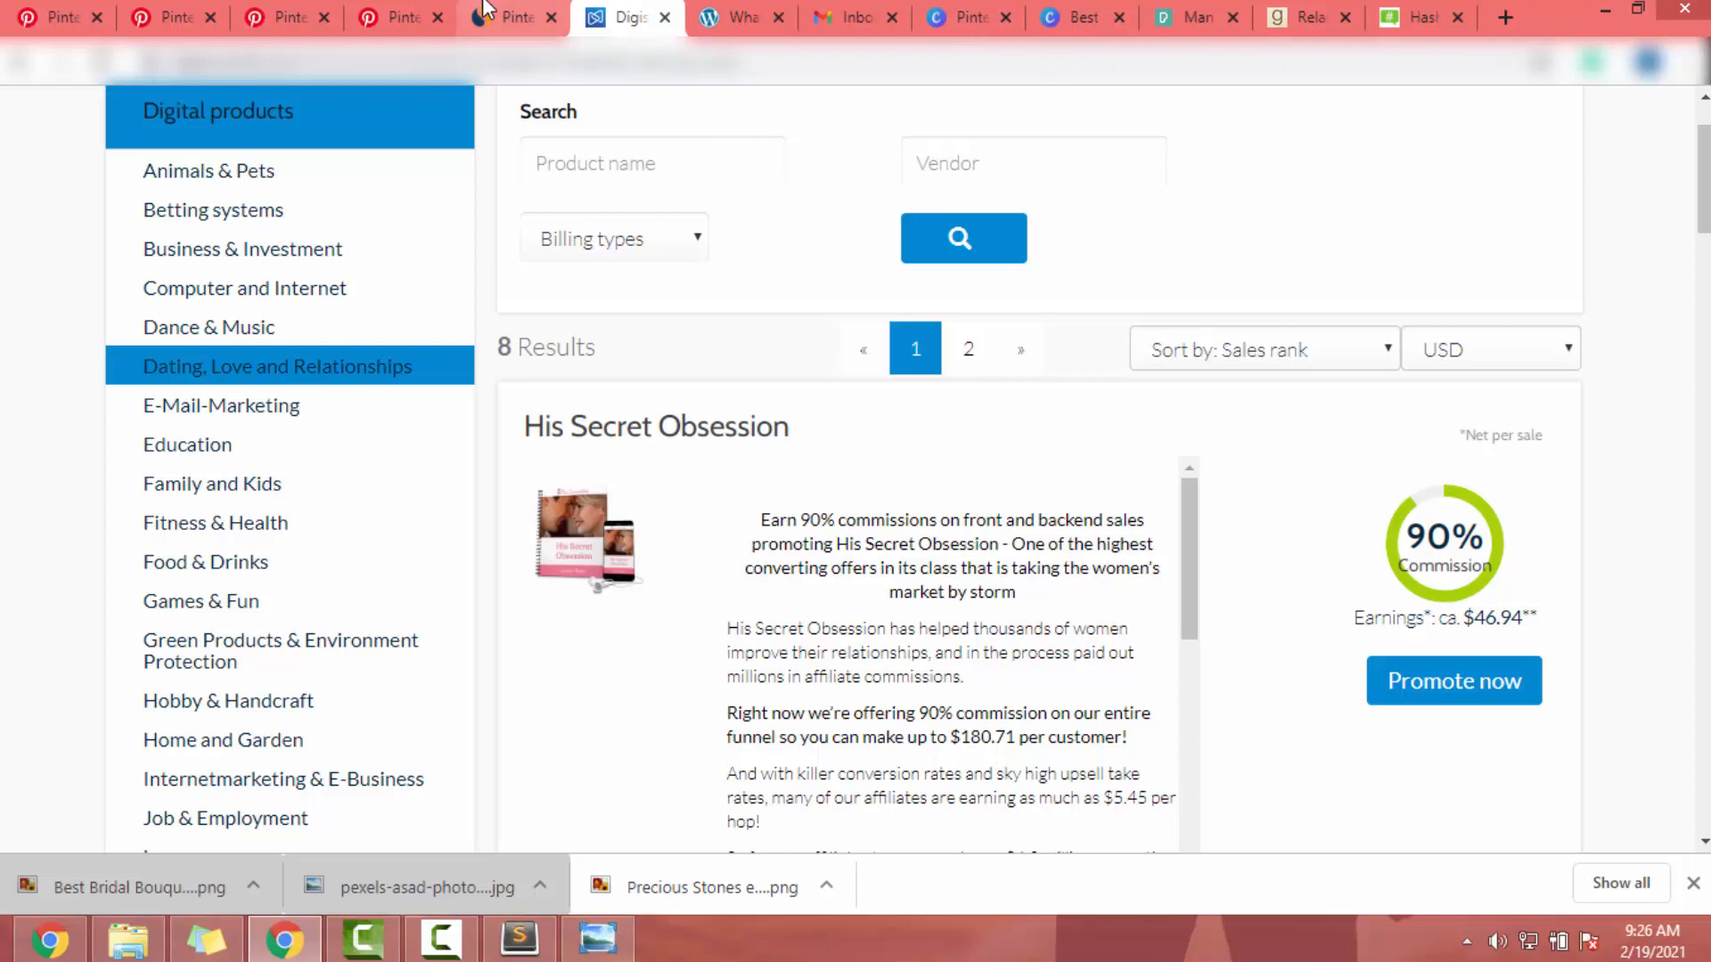
pyautogui.click(389, 12)
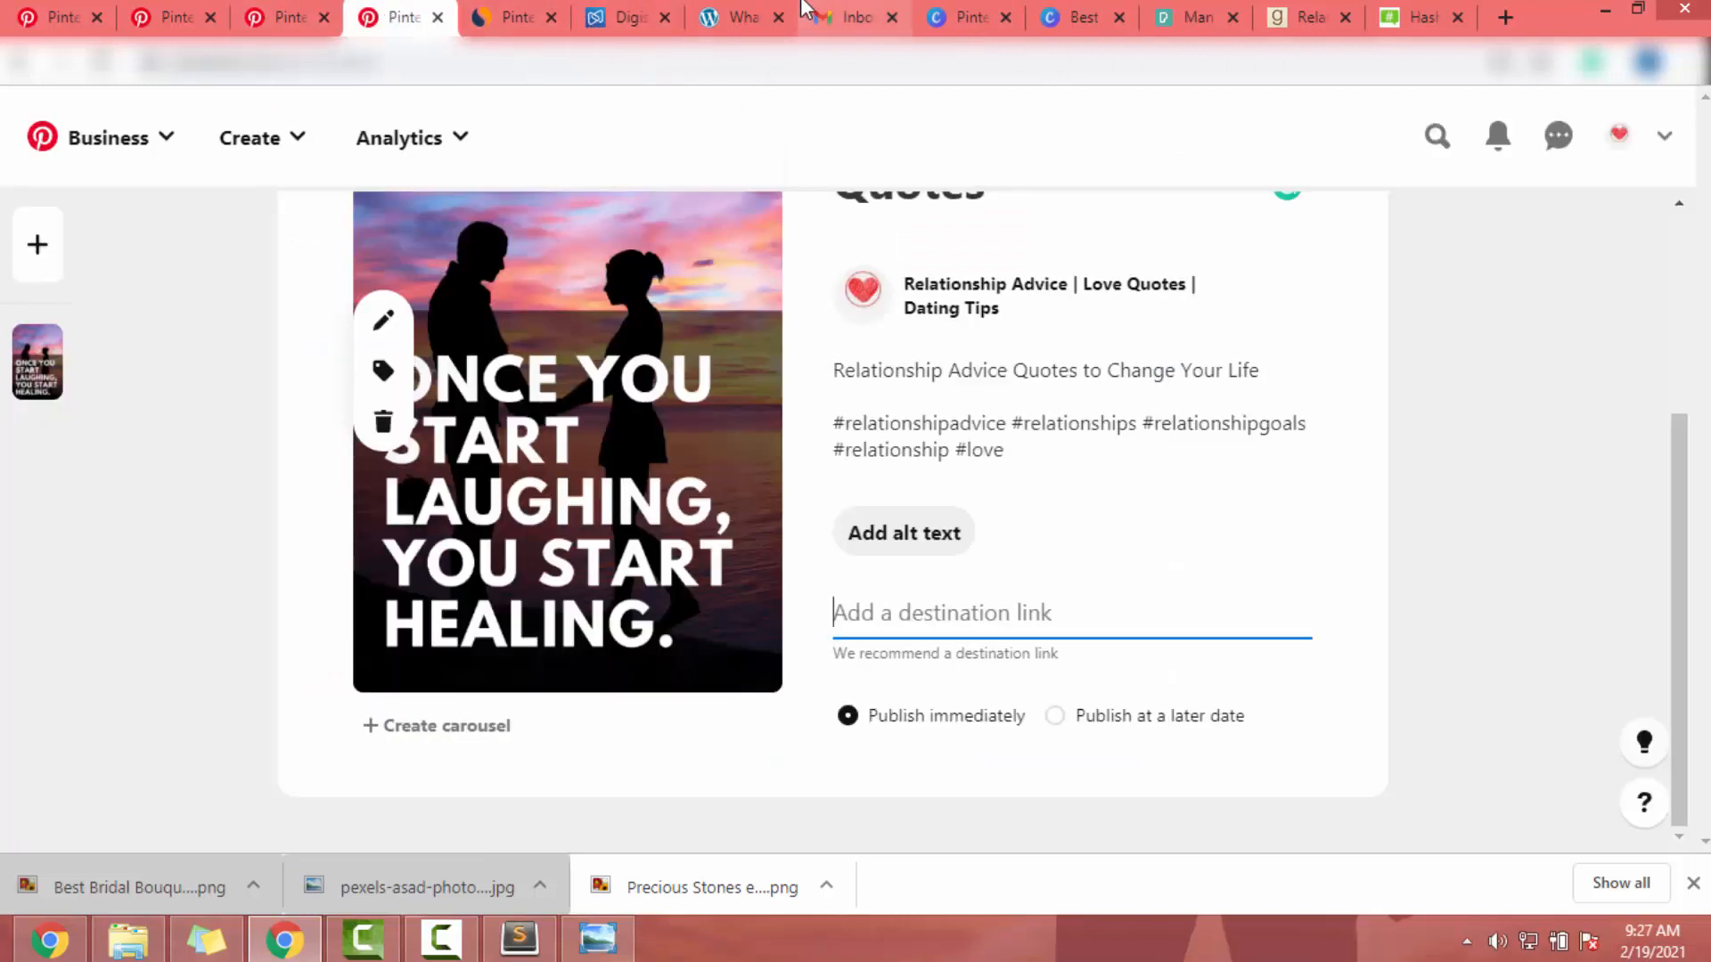
pyautogui.click(740, 16)
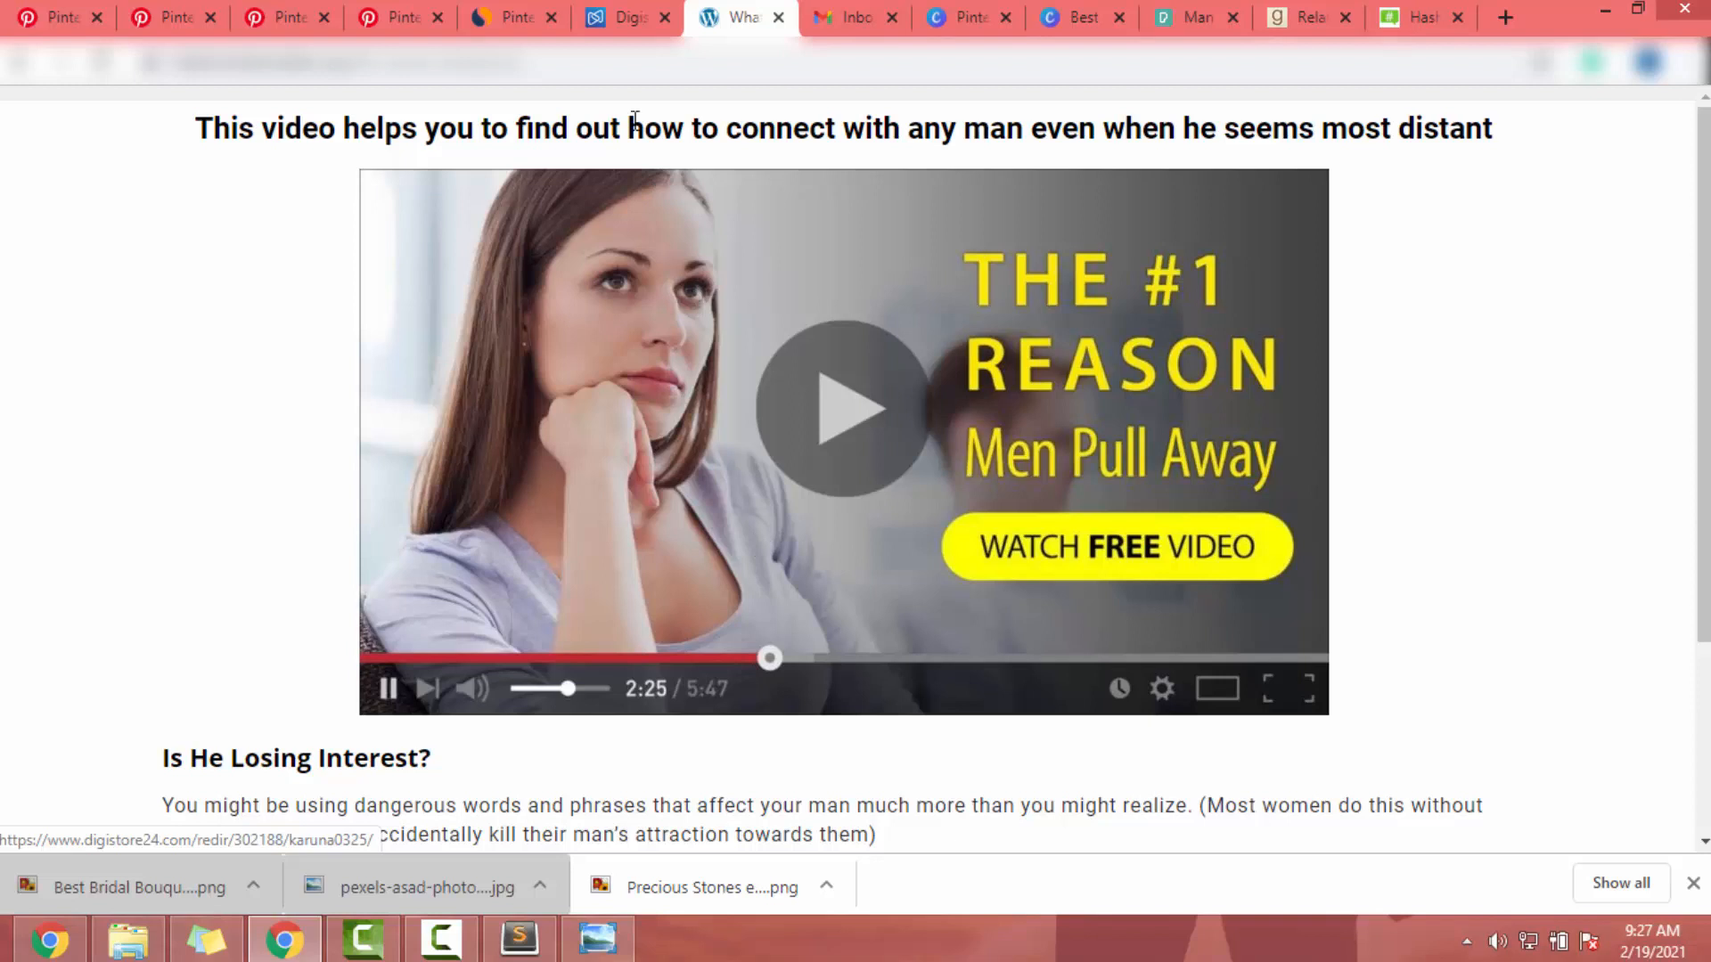
pyautogui.click(367, 76)
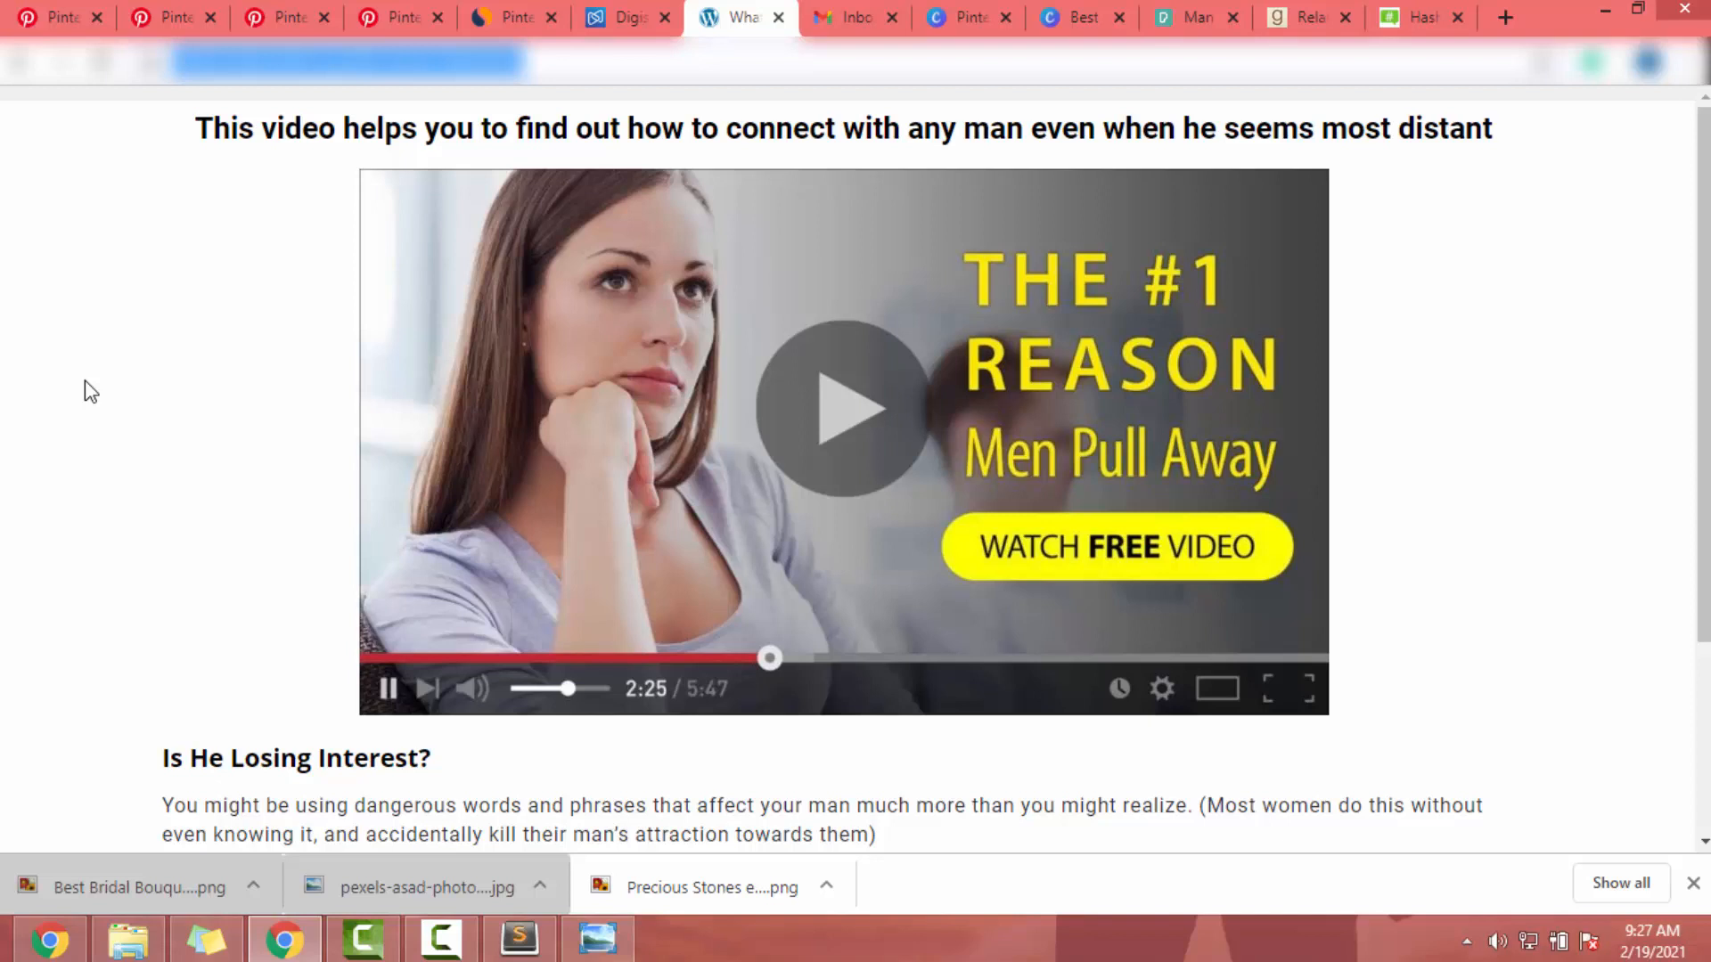
pyautogui.scroll(-2, 81, 410)
pyautogui.scroll(2, 77, 445)
pyautogui.click(281, 28)
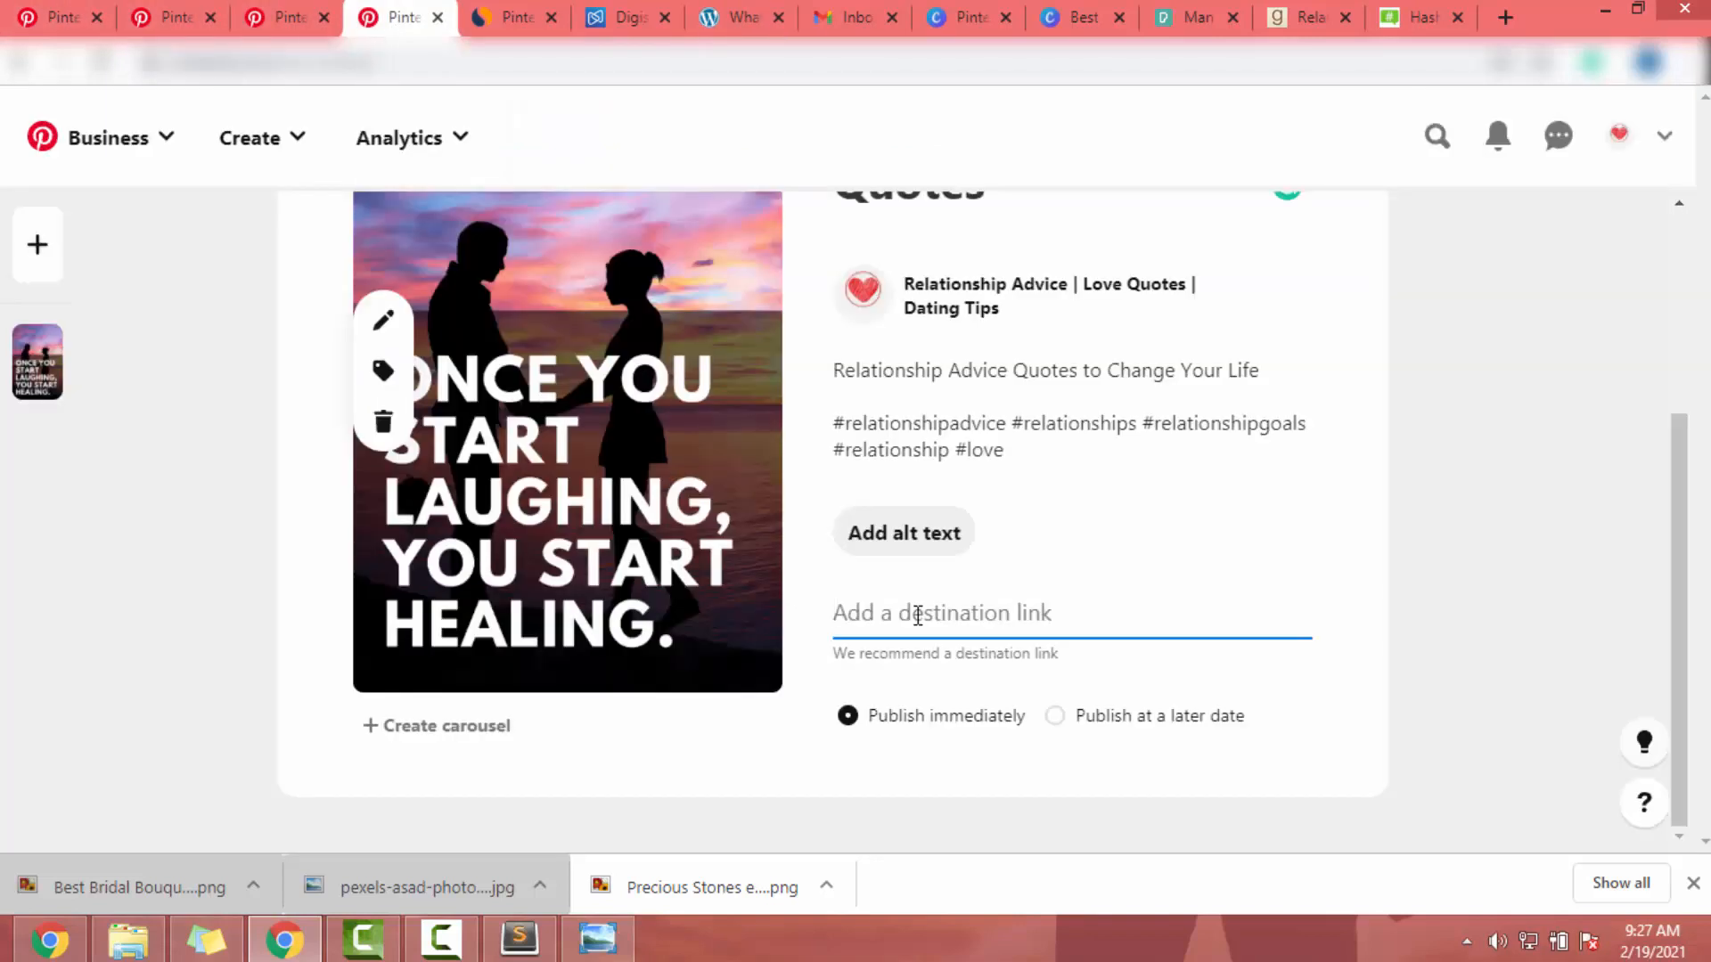
pyautogui.write('https://relationshipmatters.xyz/his-secret-obsession/')
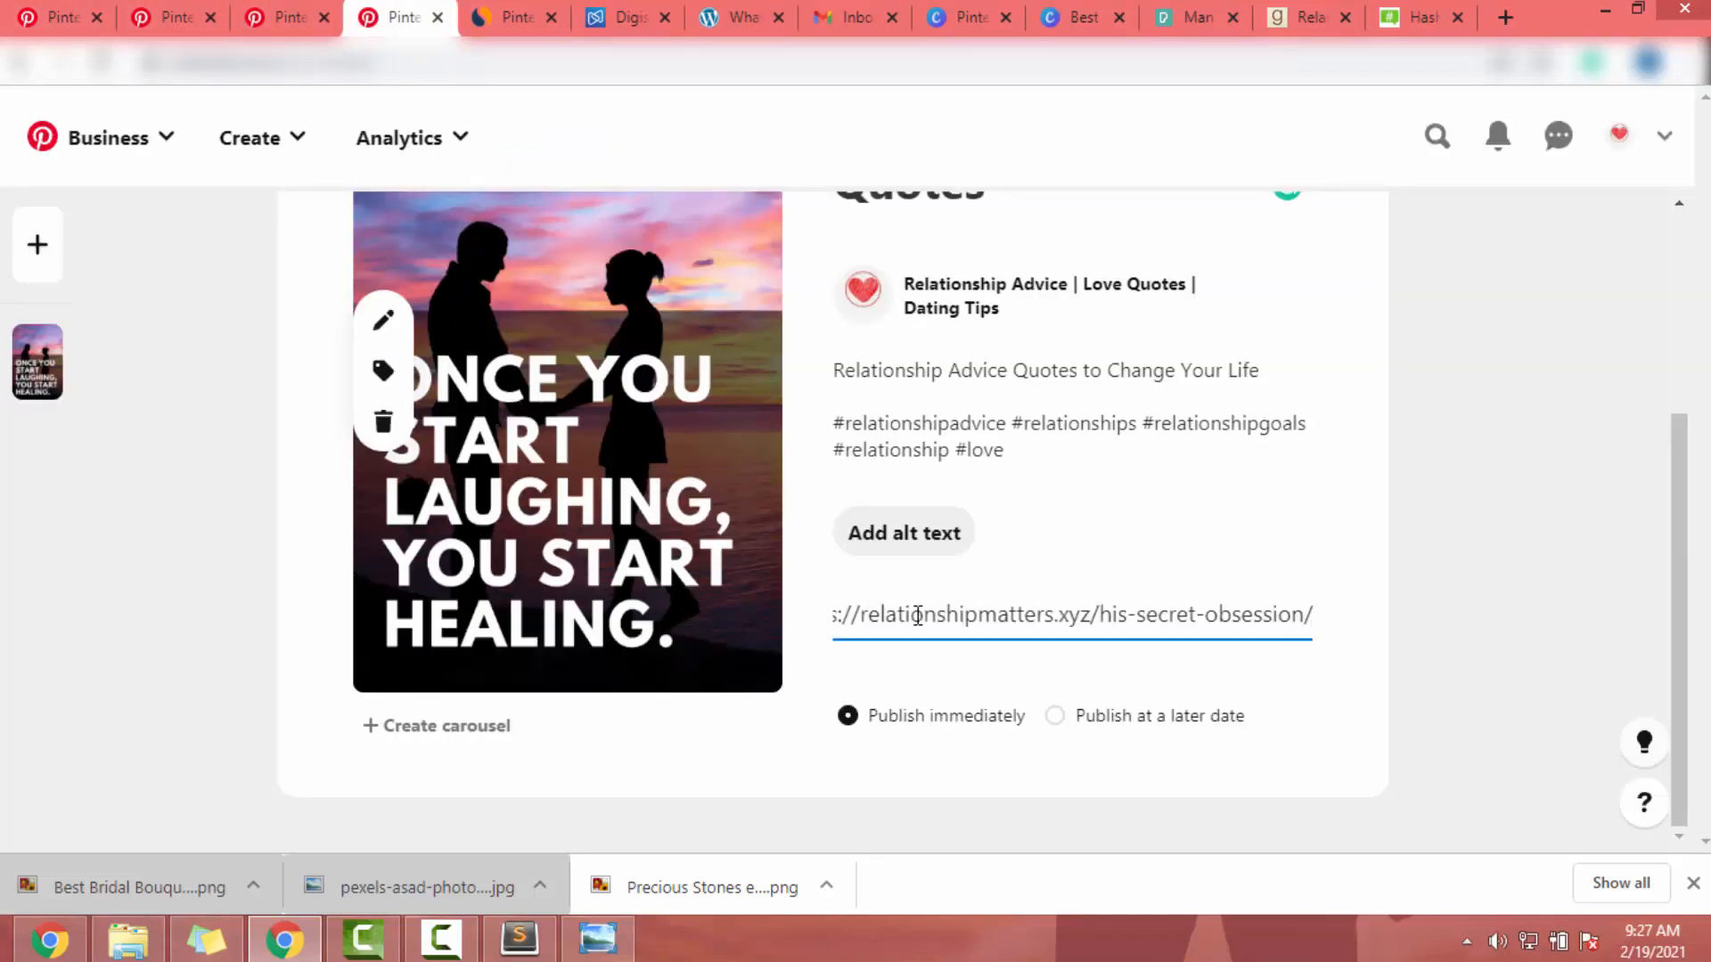
# Assign the pin to the Relationship Advice Quotes board and publish it immediately.
pyautogui.scroll(4, 1070, 553)
pyautogui.click(1066, 322)
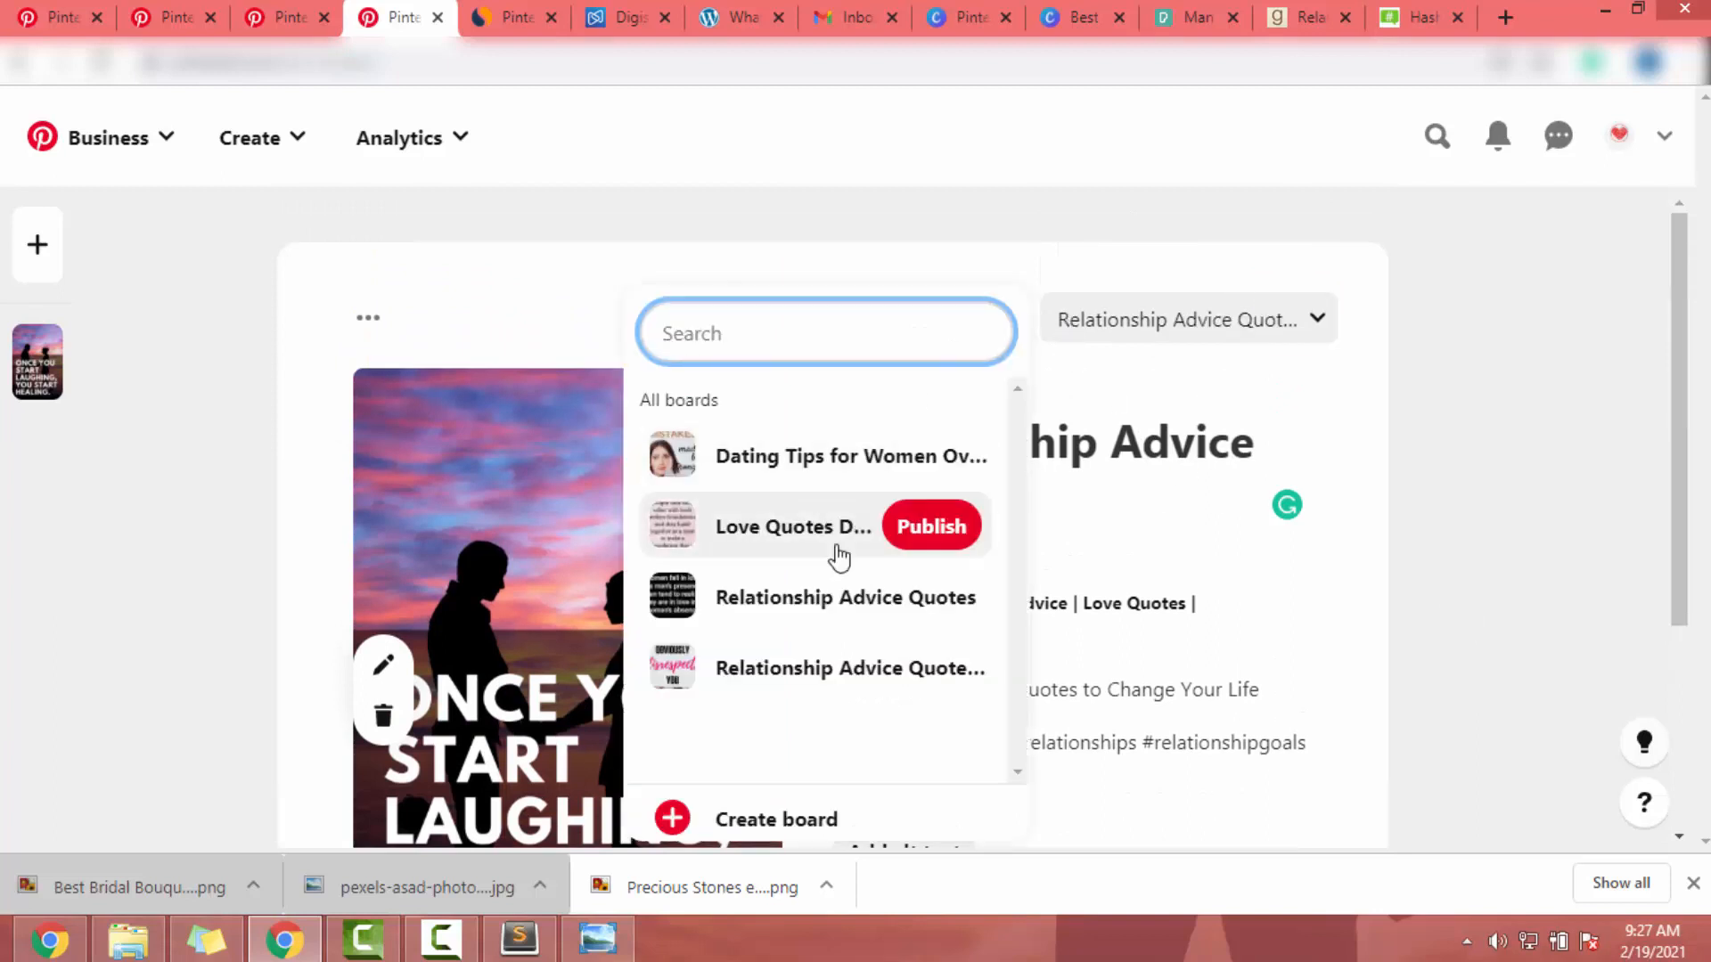
pyautogui.click(829, 604)
pyautogui.click(1114, 319)
pyautogui.click(766, 599)
pyautogui.scroll(-1, 1253, 481)
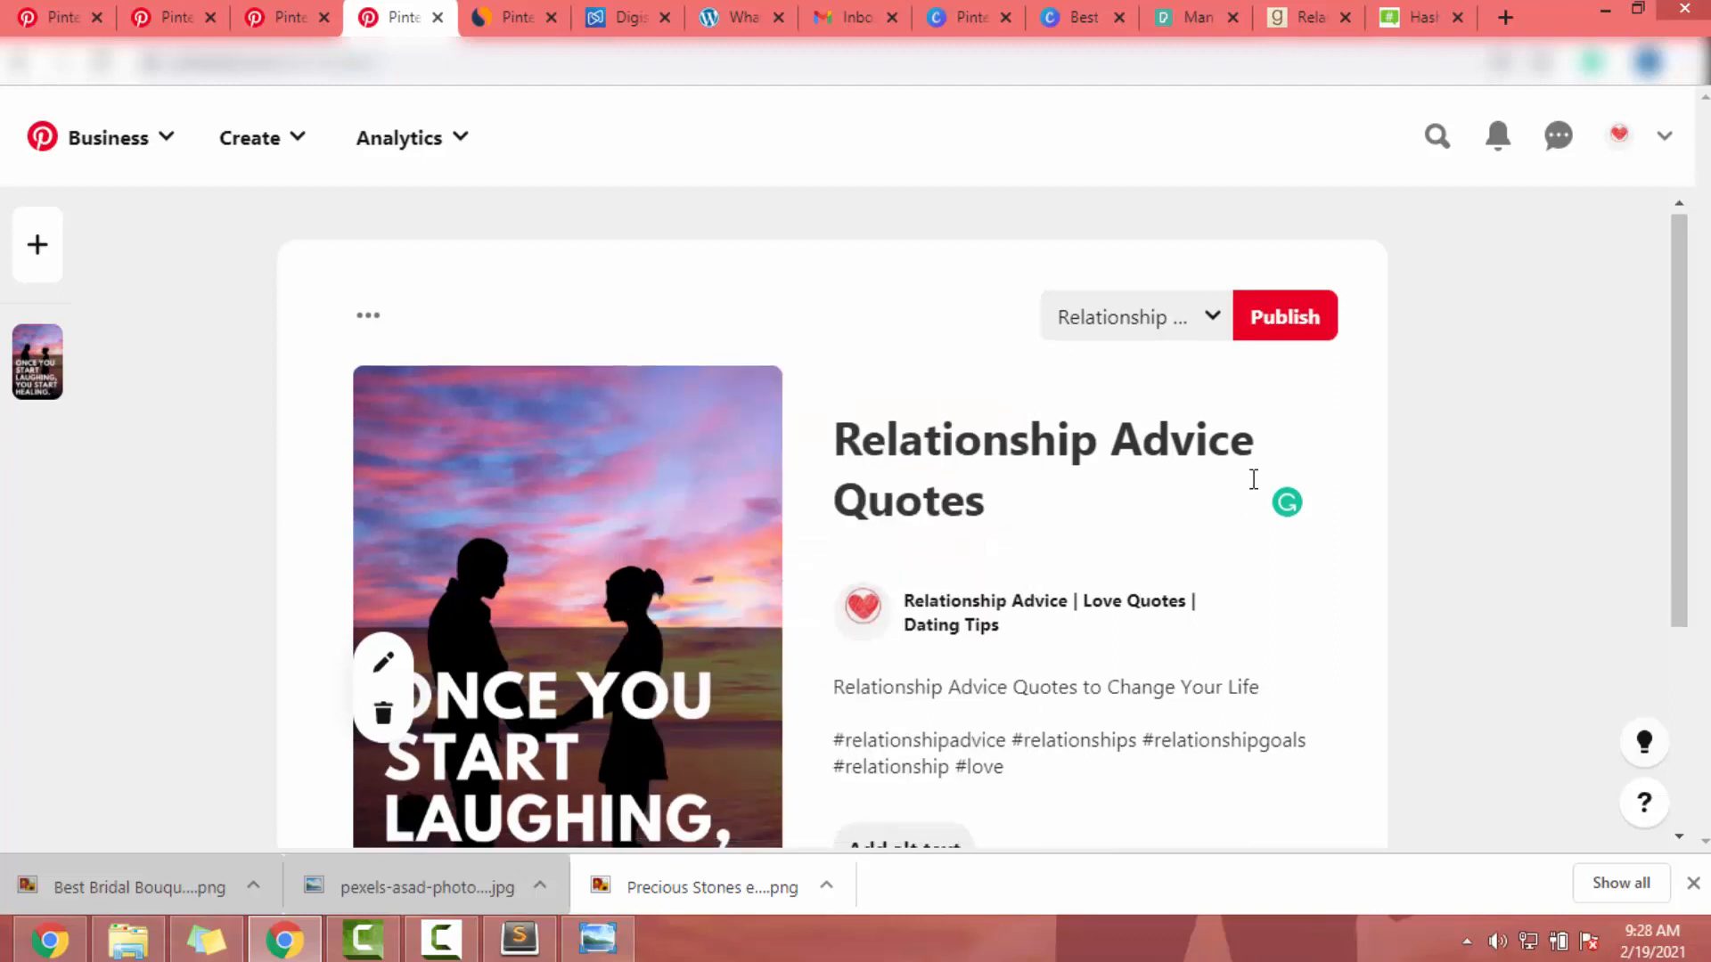
pyautogui.scroll(1, 1261, 329)
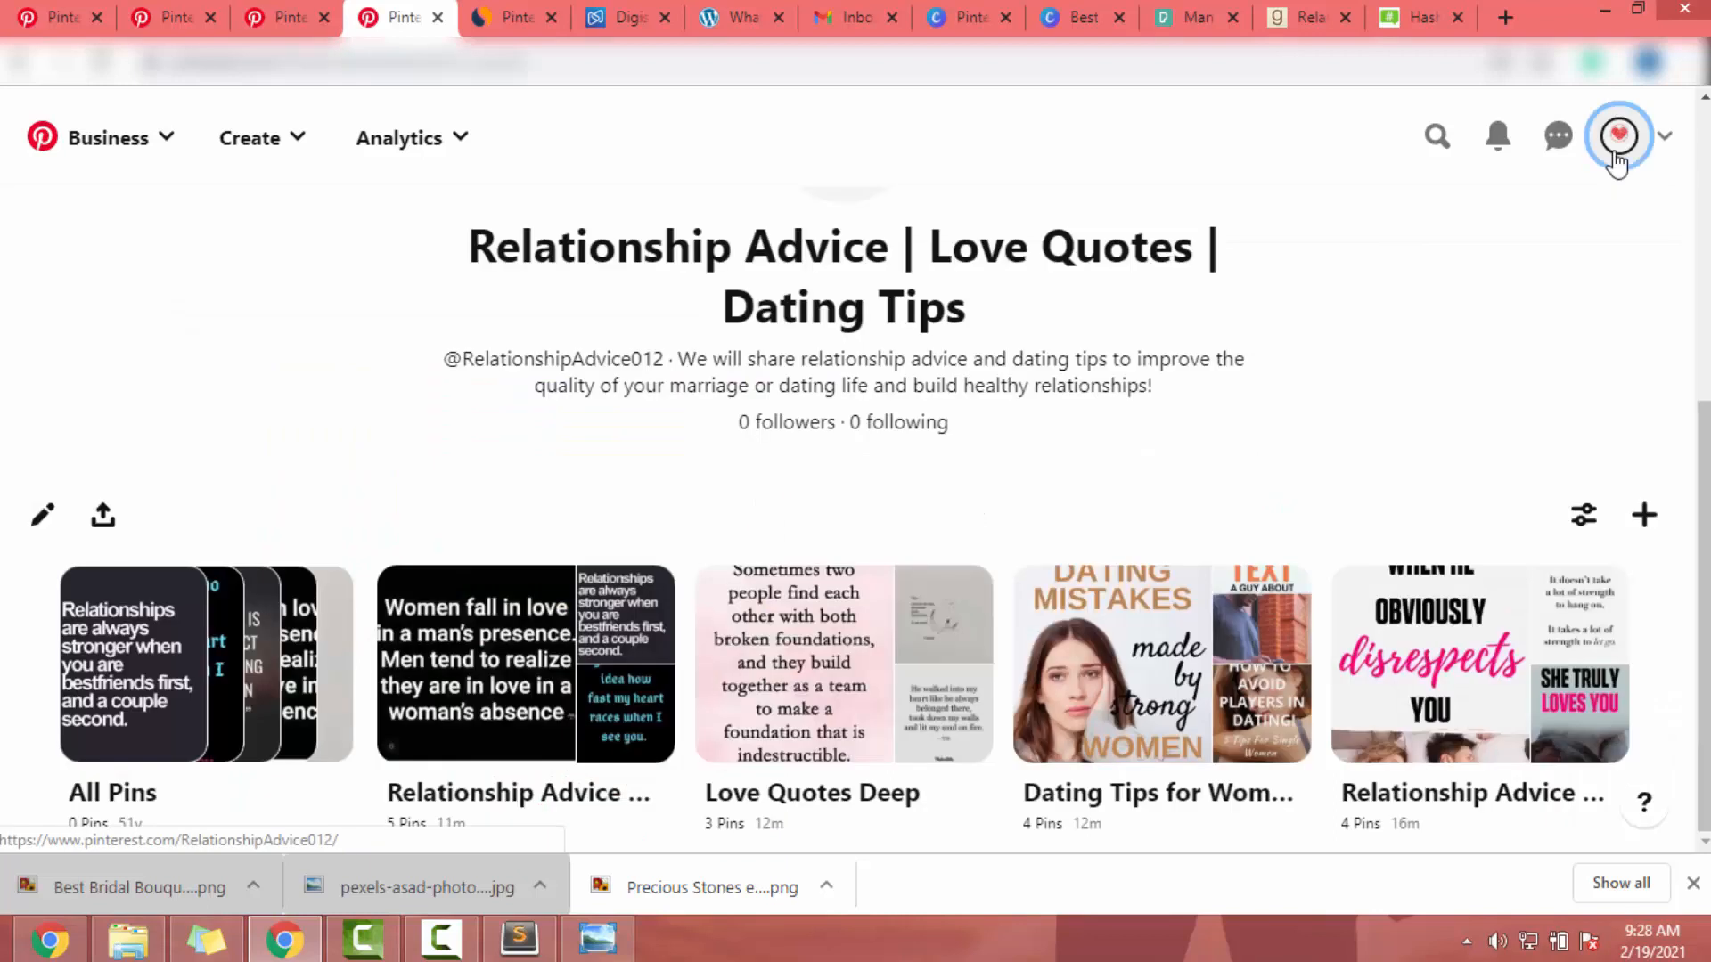
# Reload the business profile and examine the new pin and its statistics among the created pins.
pyautogui.scroll(5, 1607, 161)
pyautogui.scroll(-5, 1274, 410)
pyautogui.scroll(4, 1269, 399)
pyautogui.press('F5')
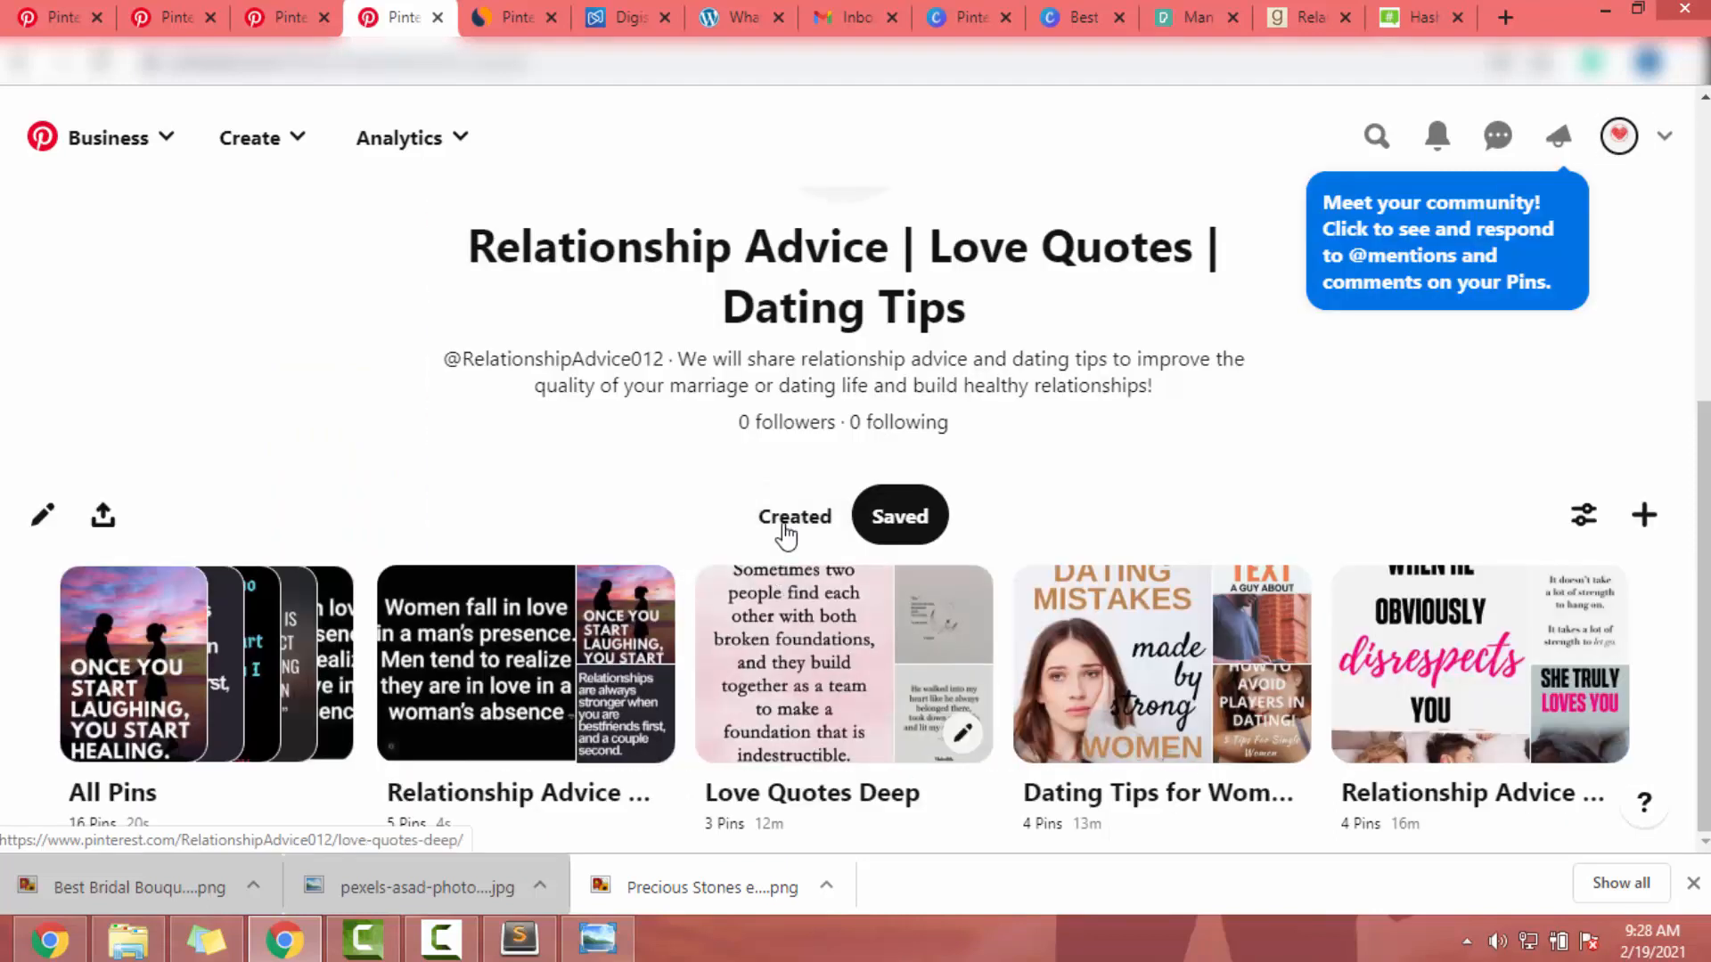
pyautogui.click(784, 526)
pyautogui.scroll(-8, 787, 542)
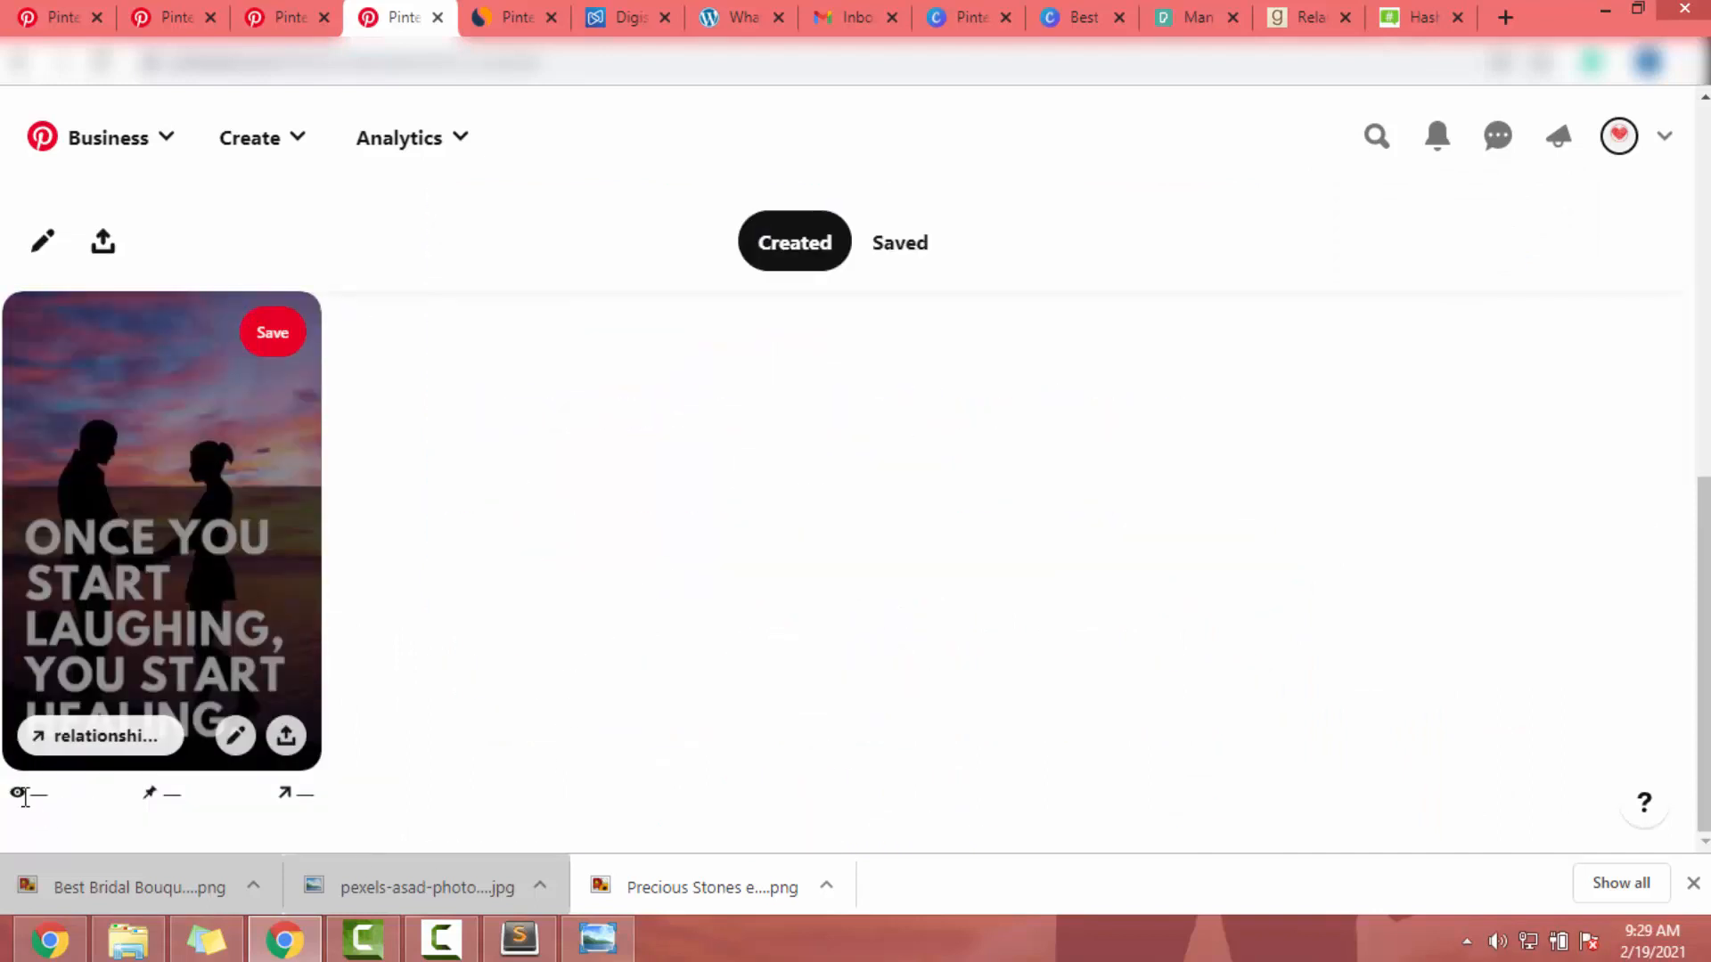
pyautogui.moveTo(301, 798)
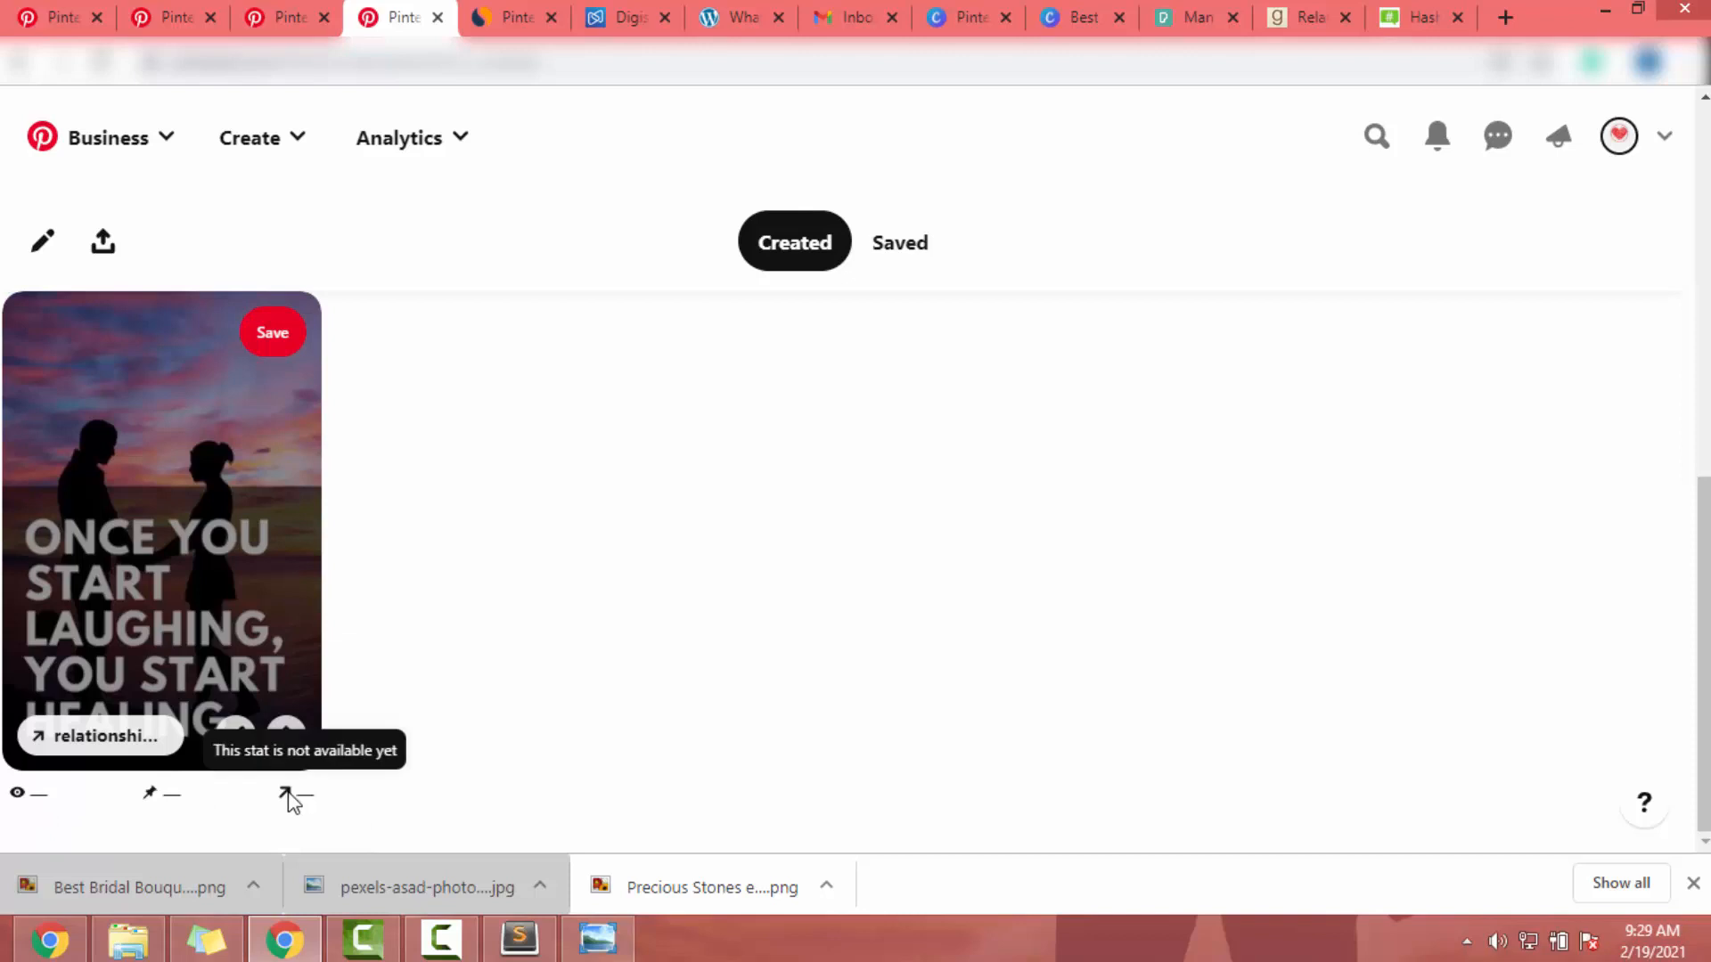
# Test the pin's link through the landing page to the affiliate video page, close that page and return to the profile.
pyautogui.click(105, 745)
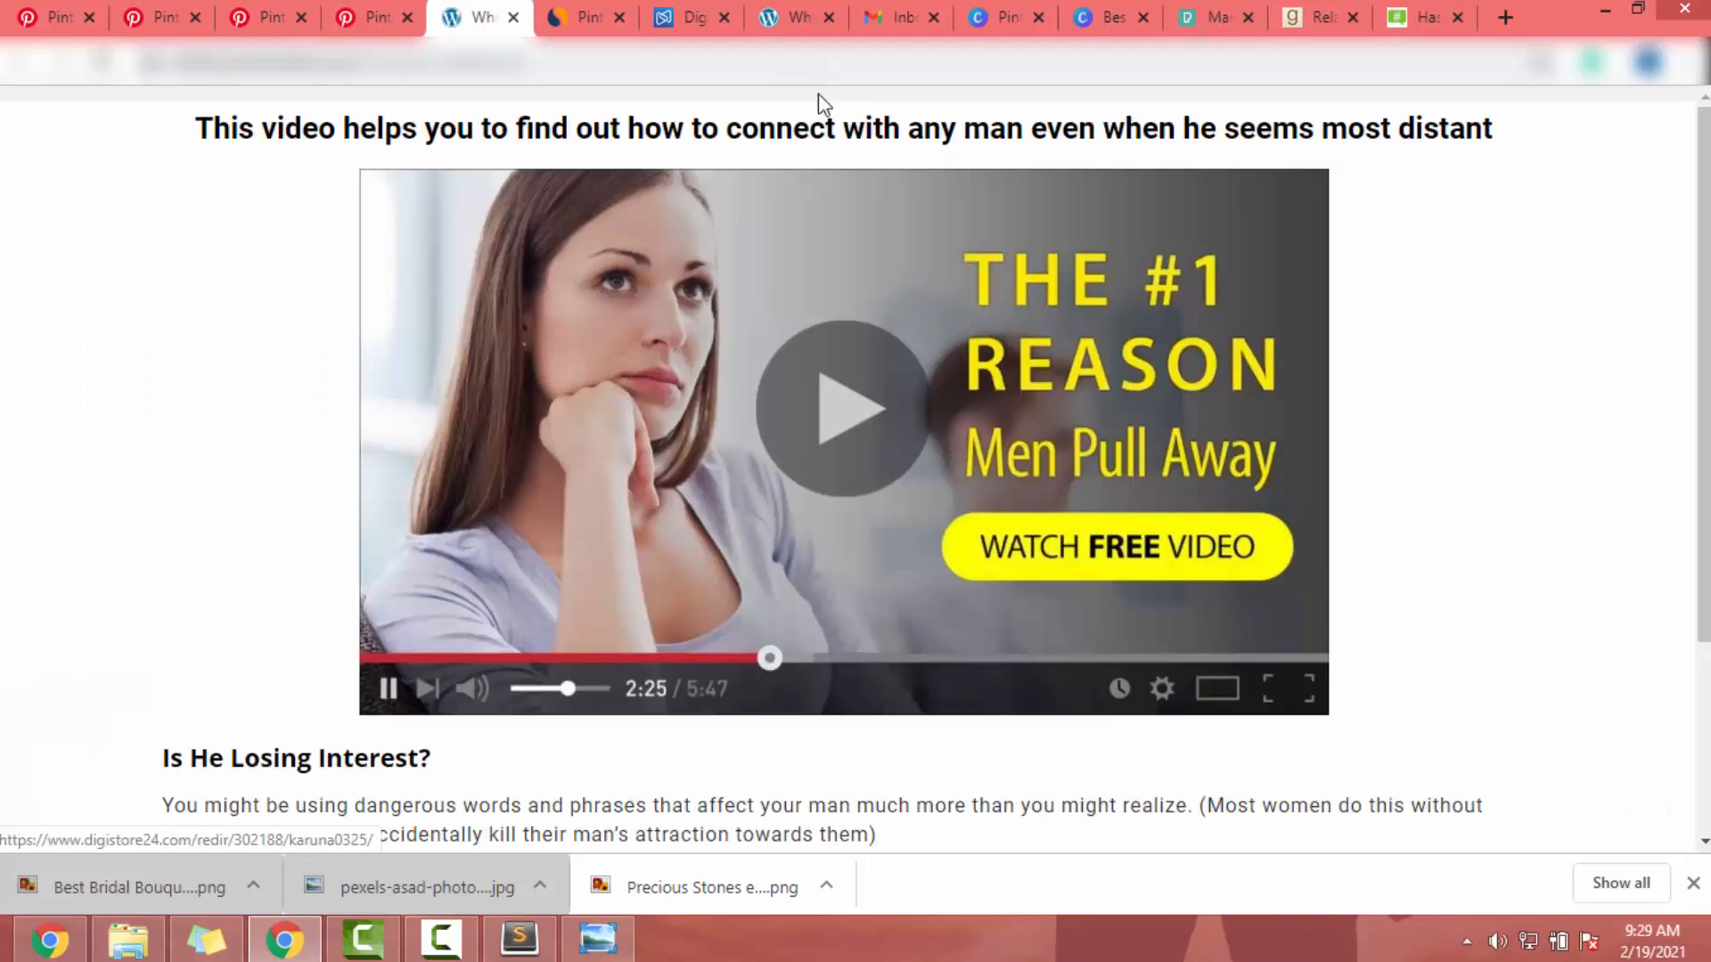
pyautogui.click(829, 410)
pyautogui.click(450, 7)
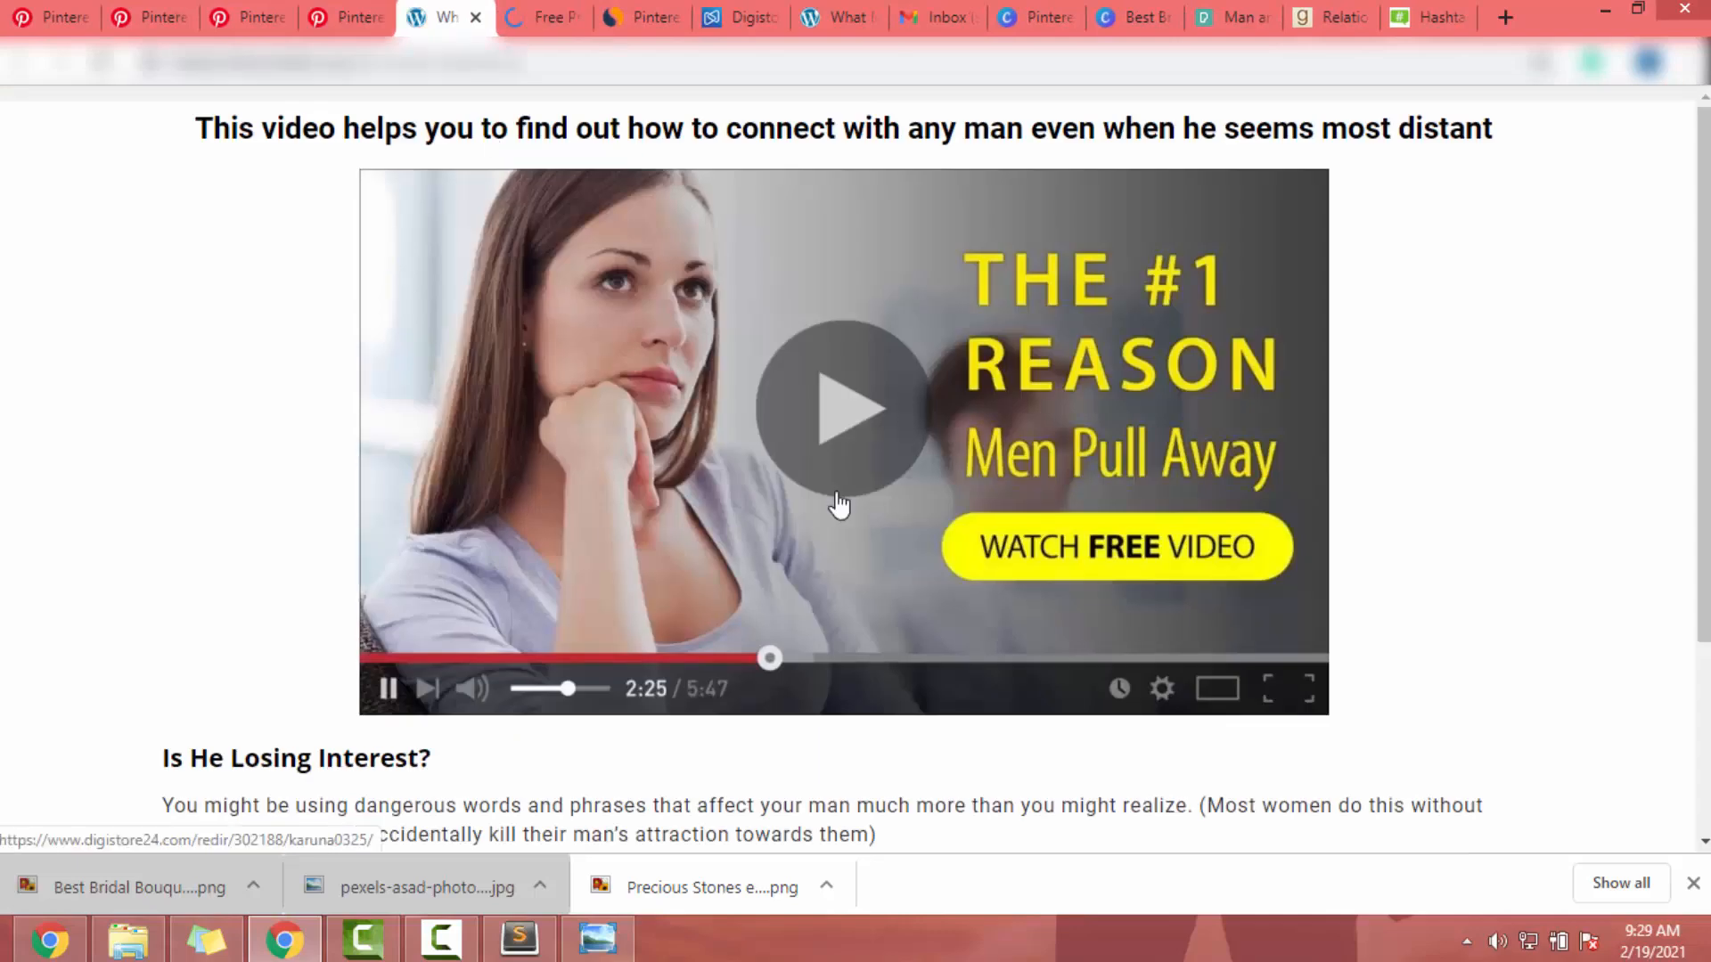
pyautogui.scroll(-3, 841, 764)
pyautogui.click(543, 17)
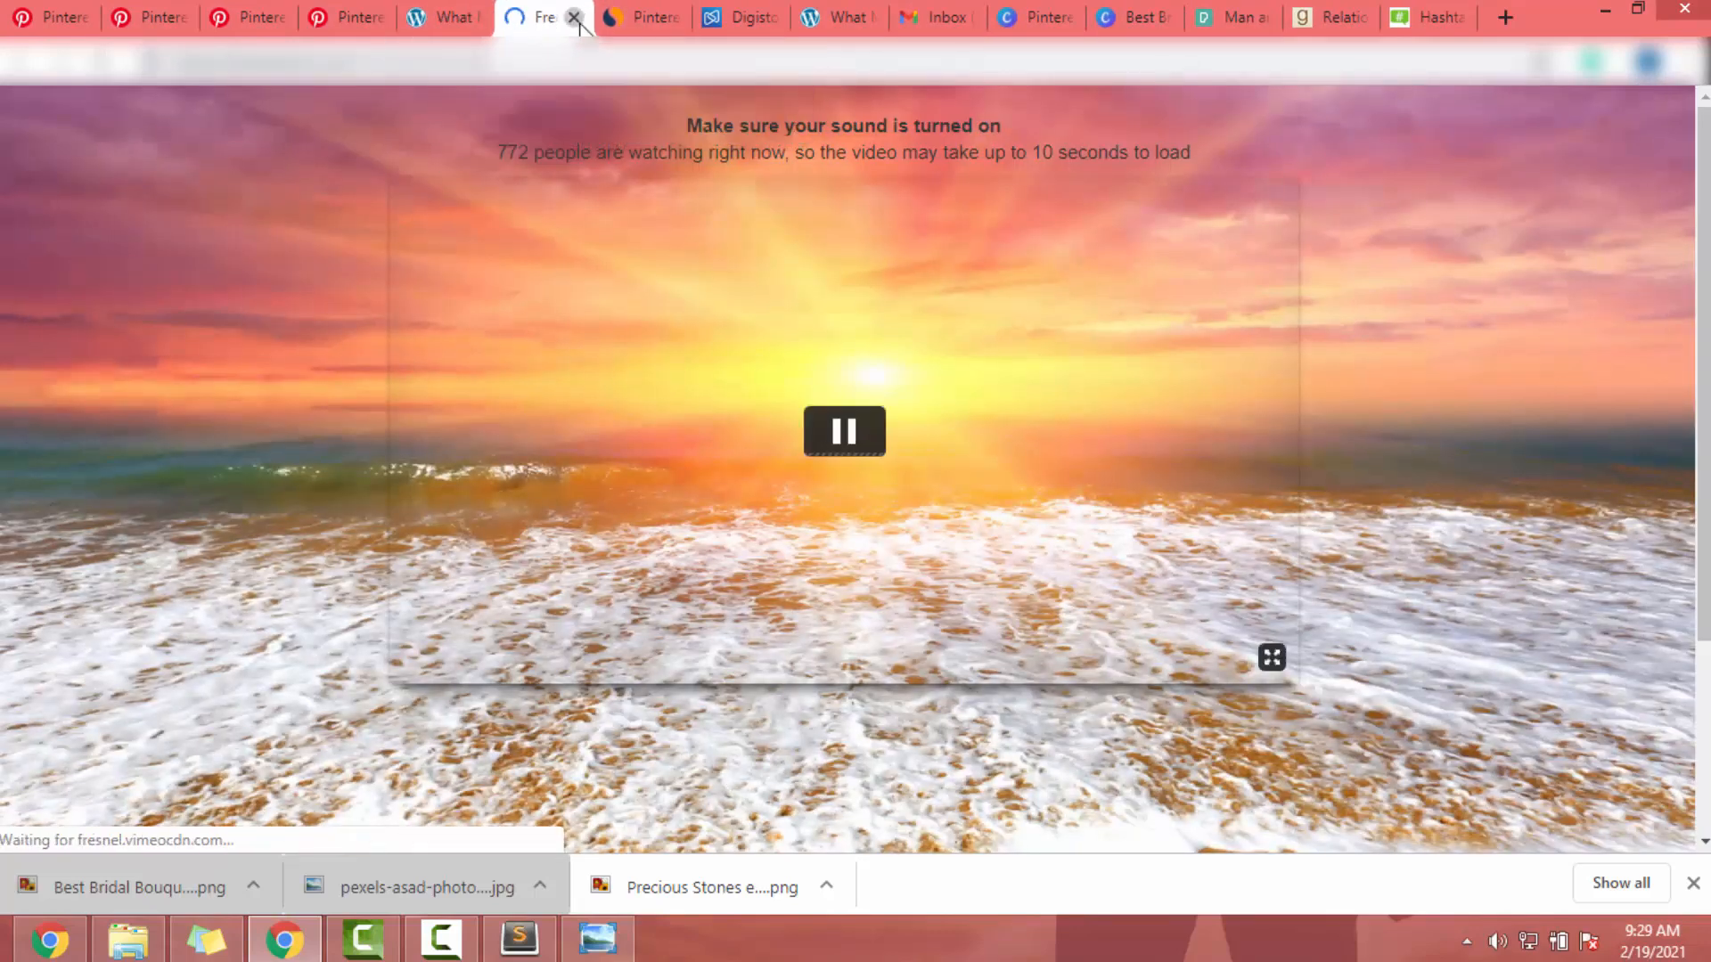
pyautogui.click(573, 17)
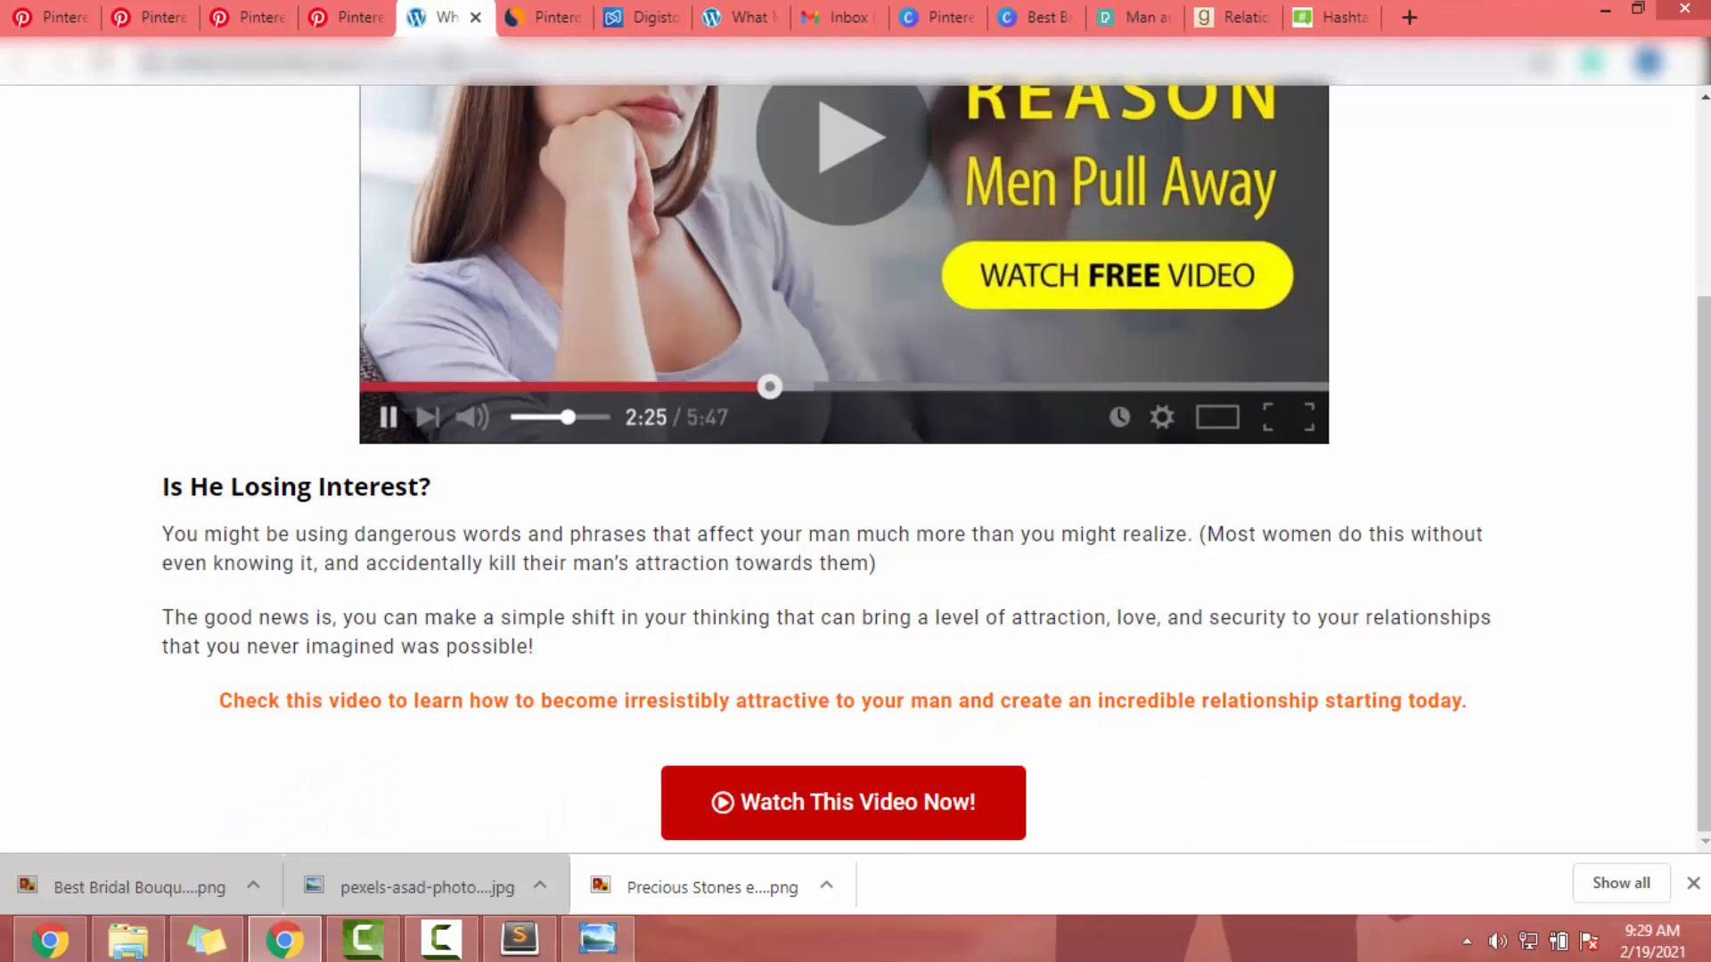
pyautogui.click(318, 11)
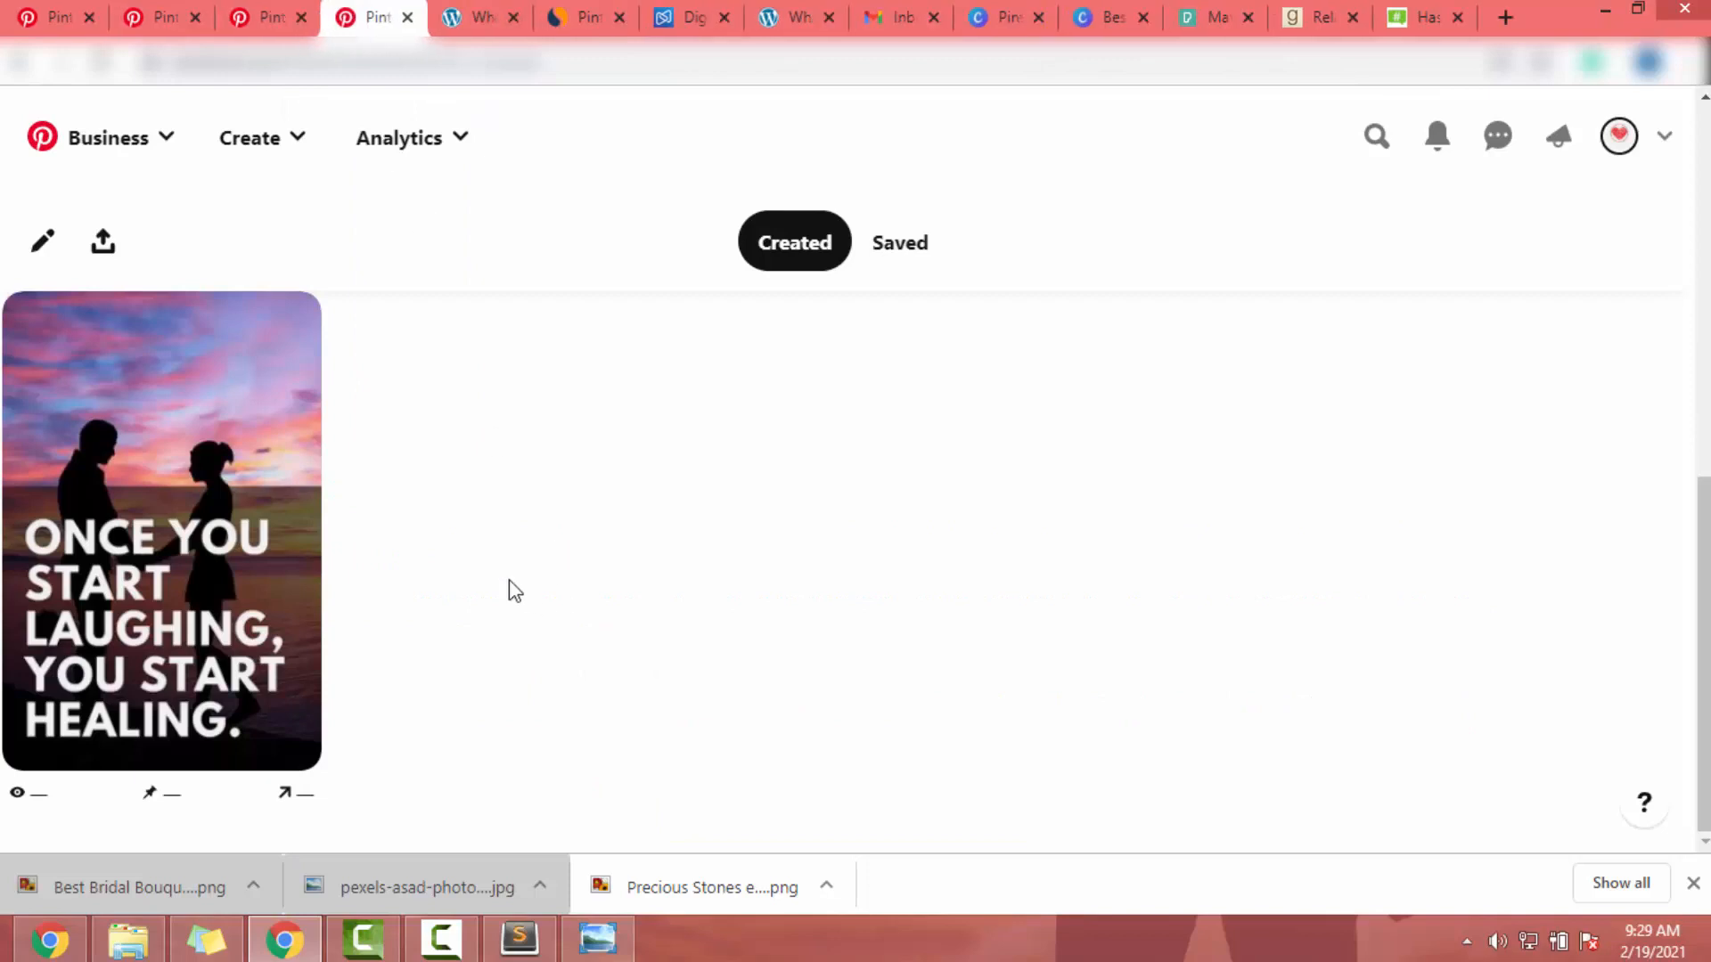
# Review the business profile's banner, bio and created pin, and compare them with the Pinterest search results for Relationship Advice Quotes.
pyautogui.click(234, 500)
pyautogui.click(1615, 149)
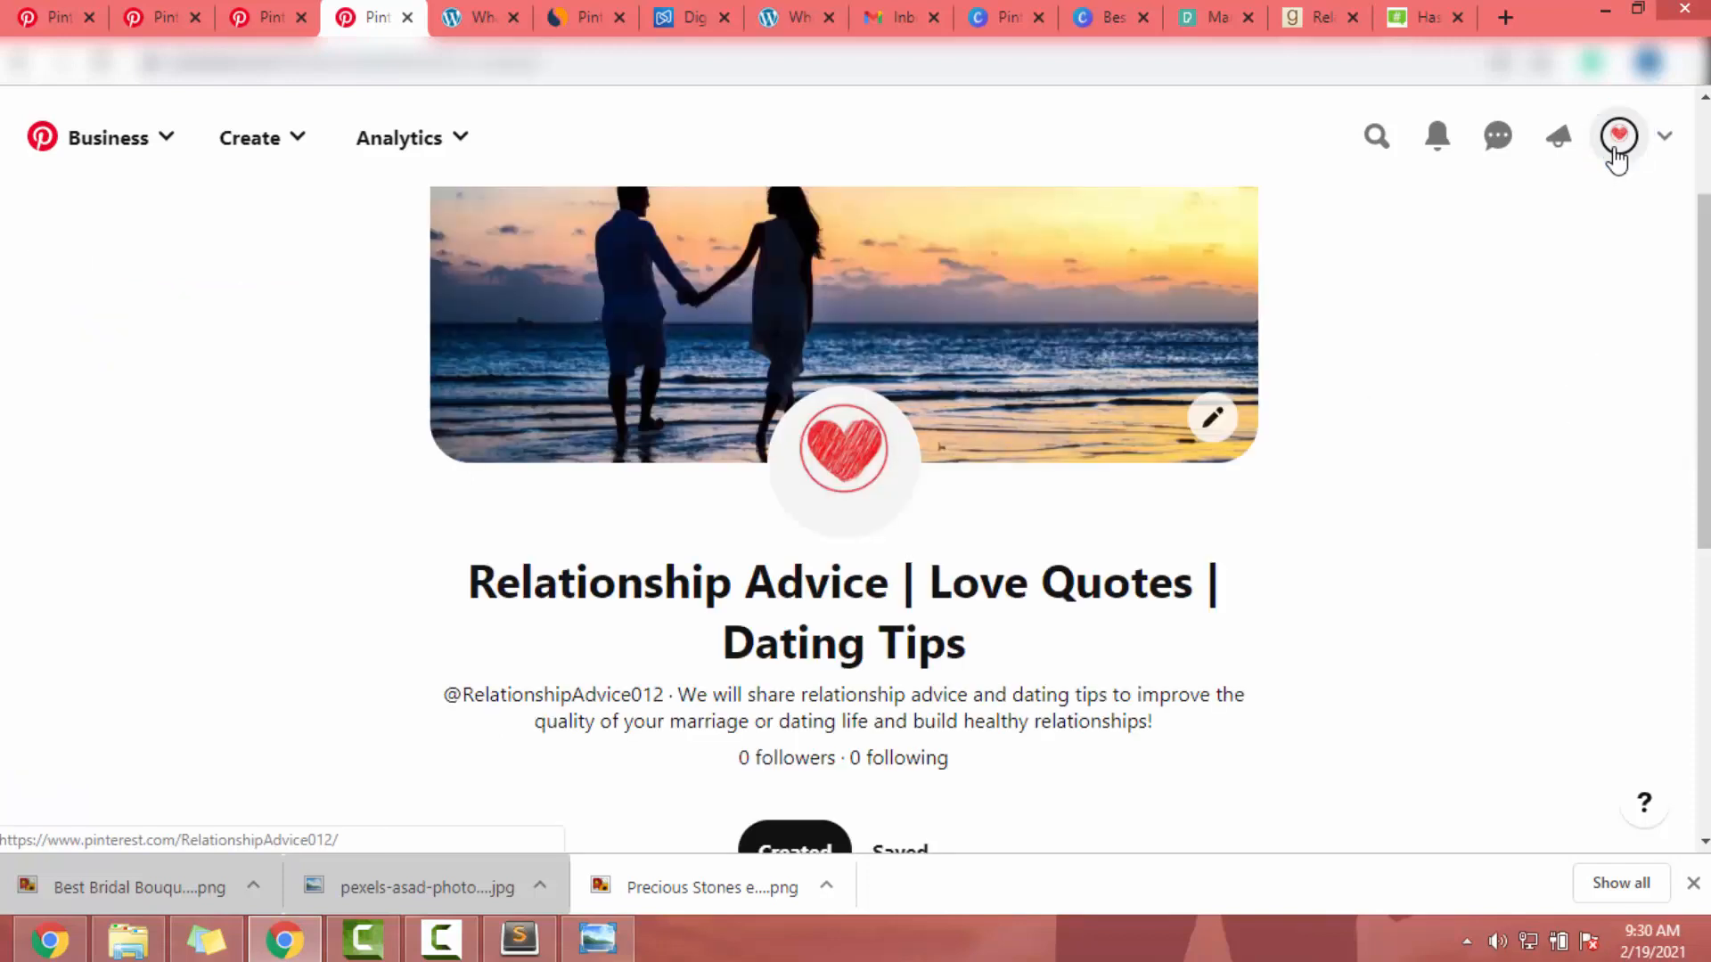
pyautogui.scroll(-3, 1615, 152)
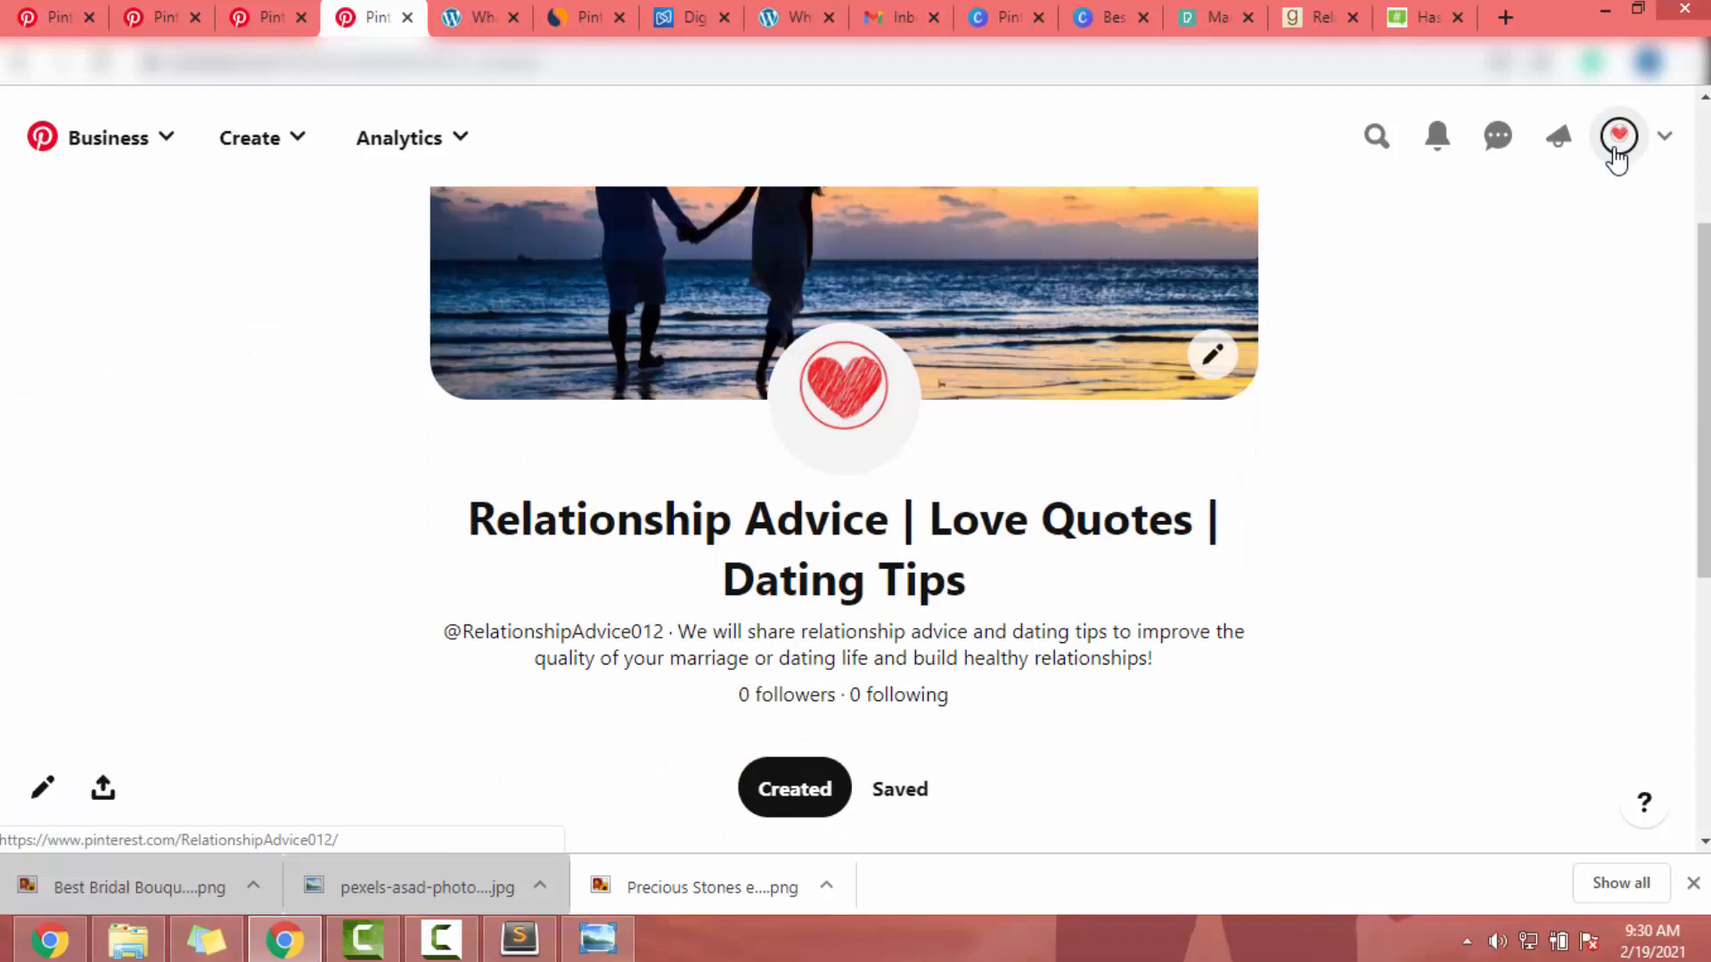
pyautogui.scroll(2, 1616, 152)
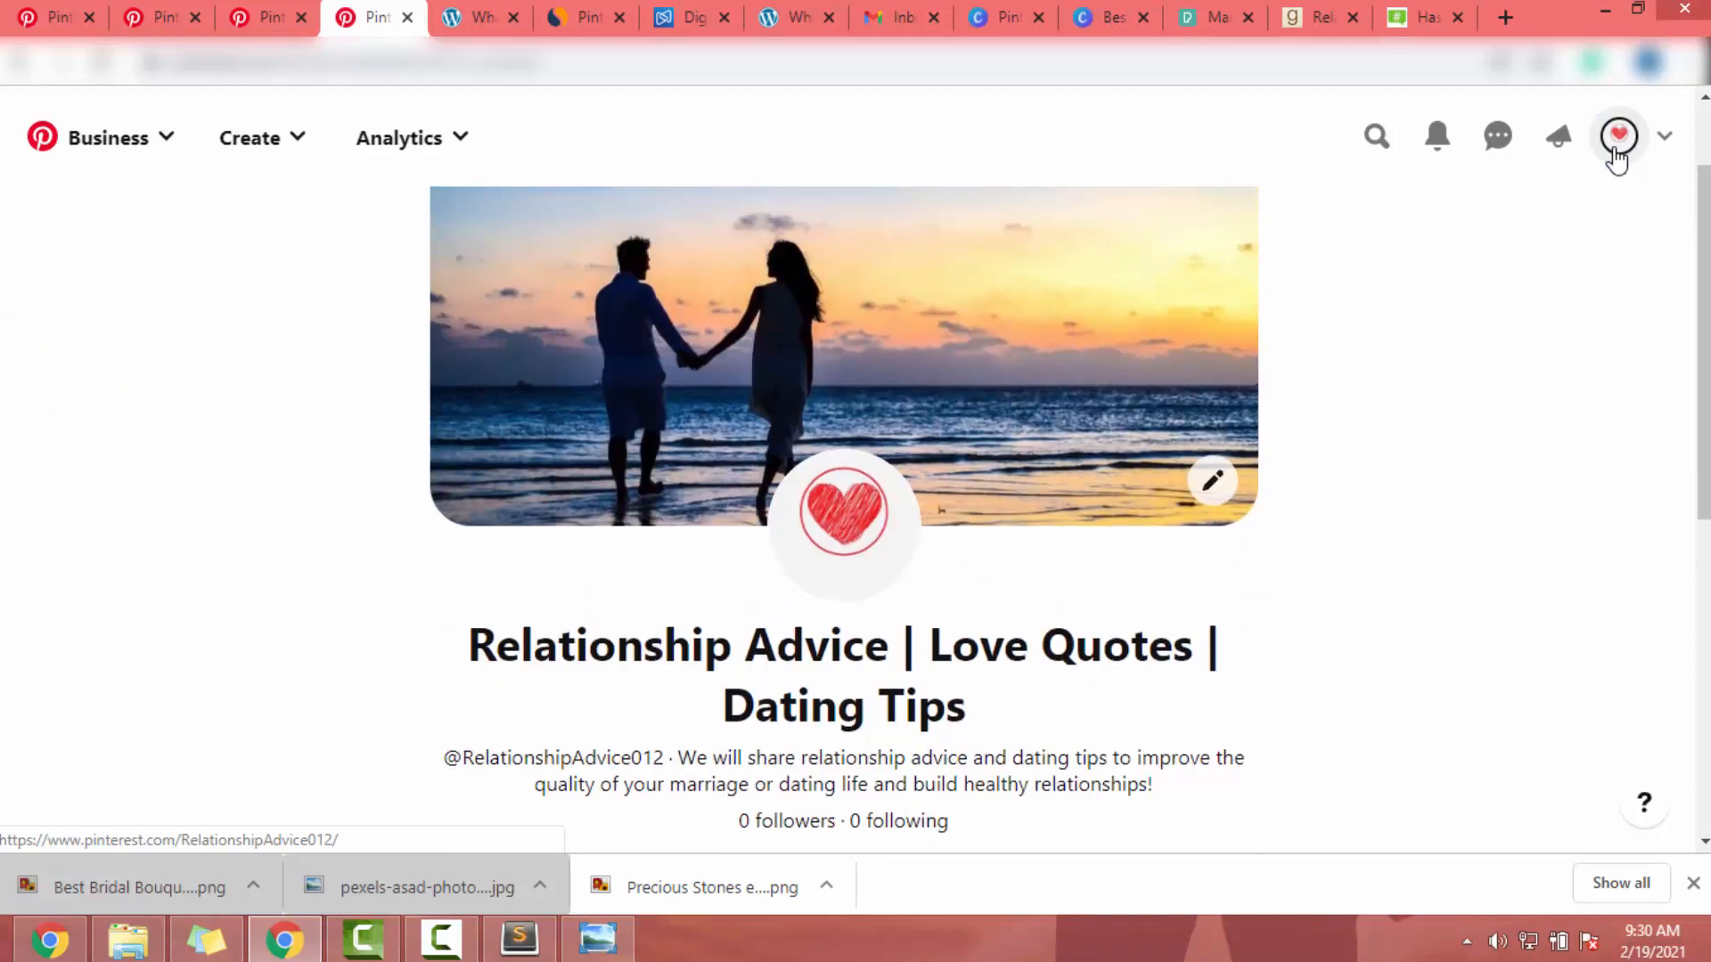
pyautogui.click(53, 17)
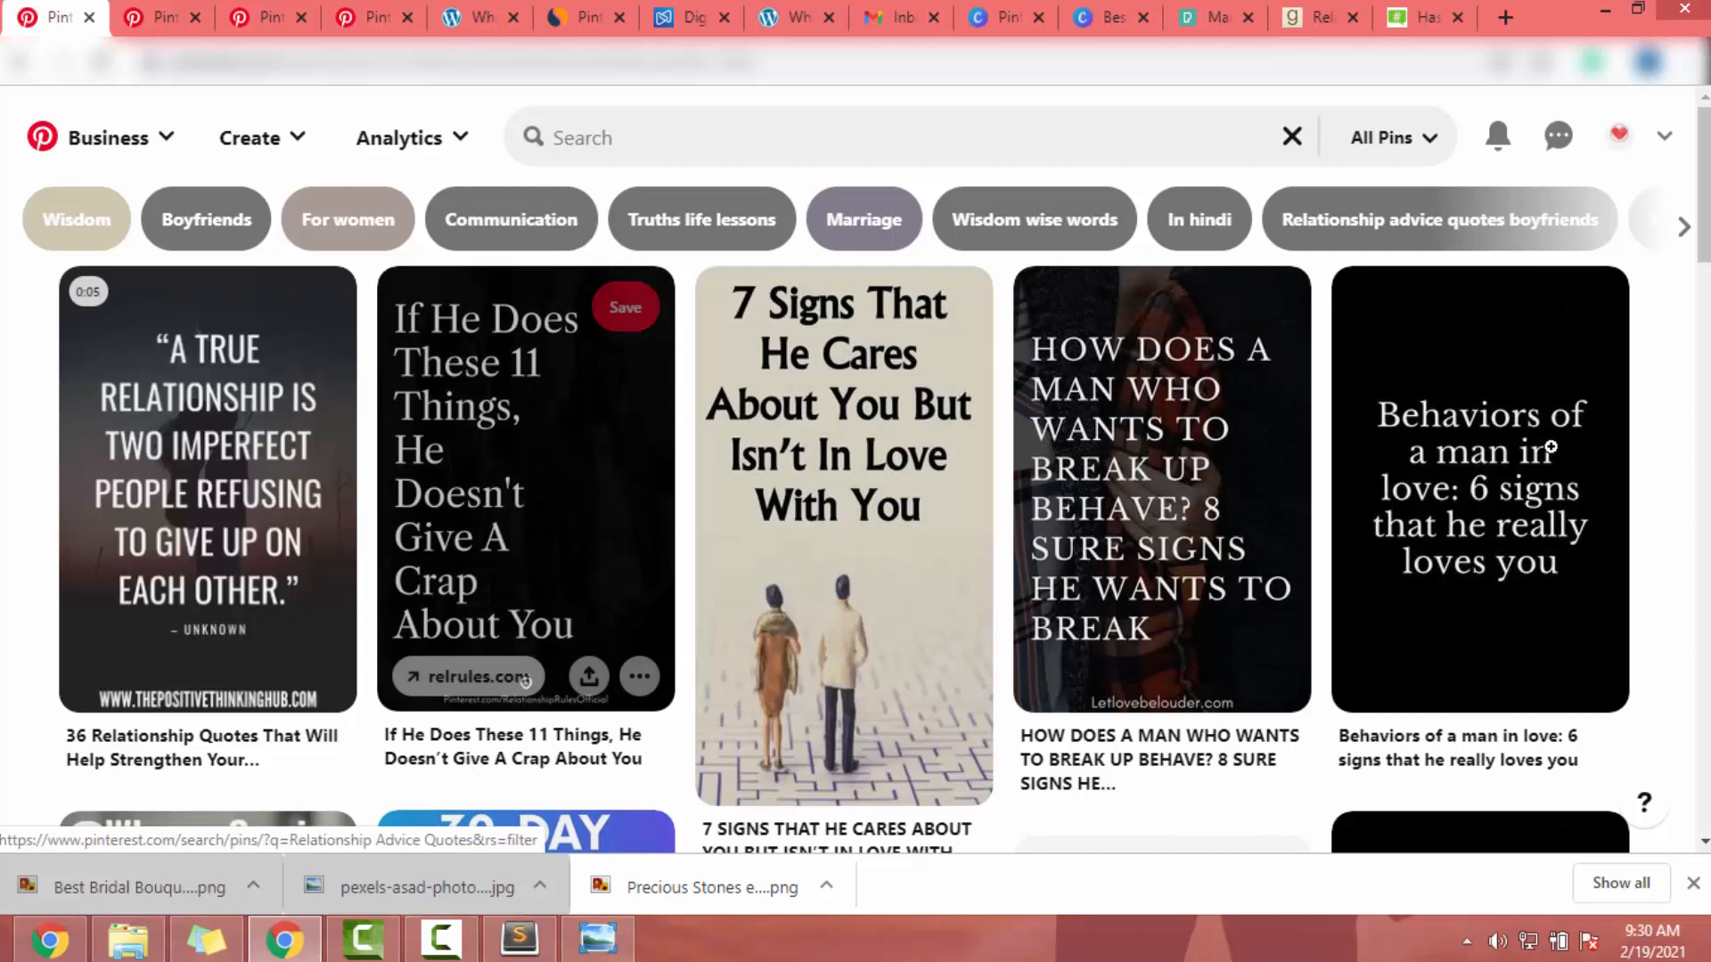
pyautogui.click(375, 11)
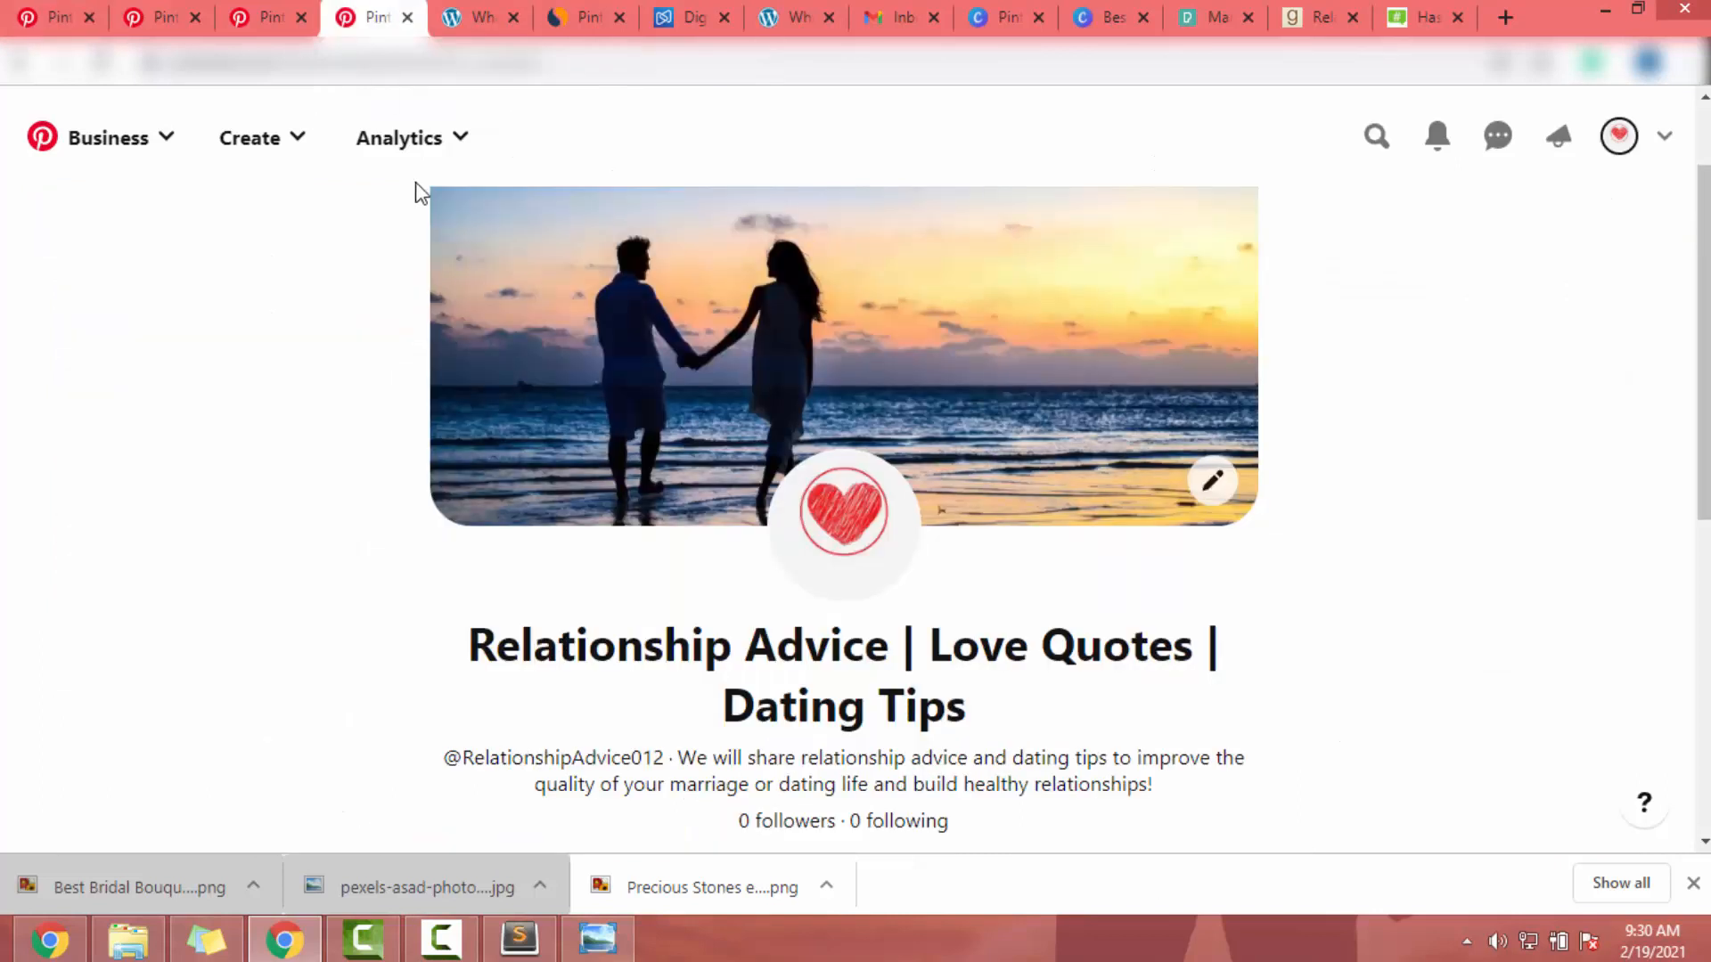
pyautogui.scroll(2, 303, 279)
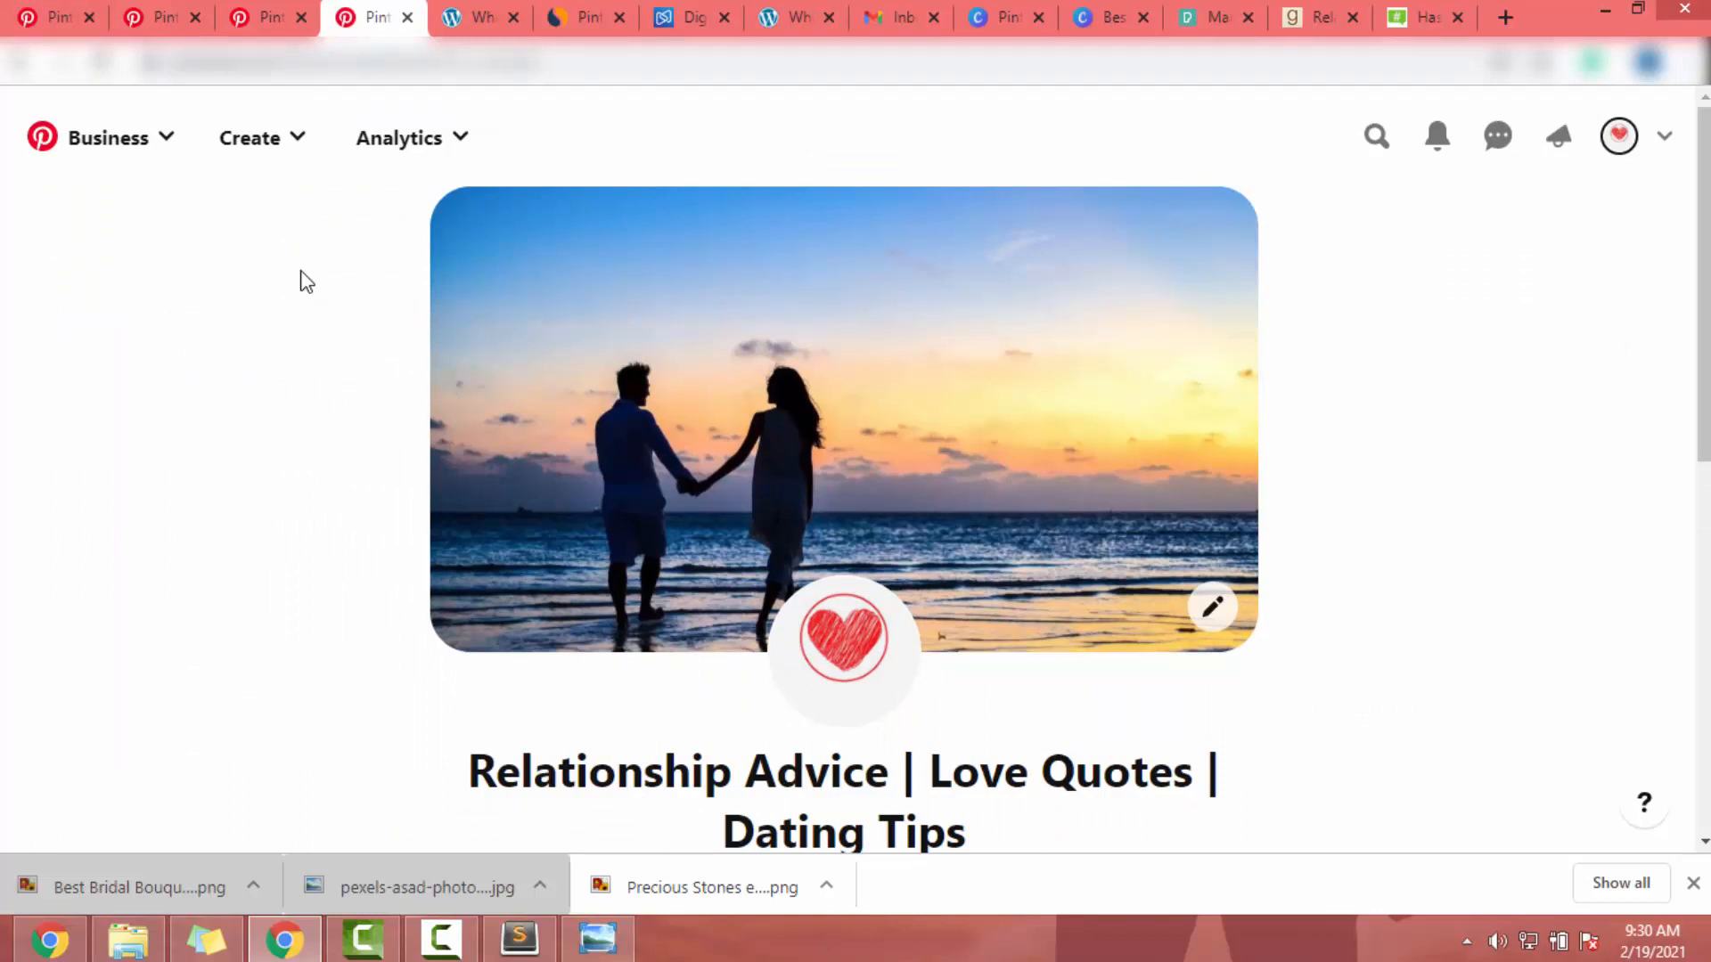
pyautogui.scroll(-9, 460, 337)
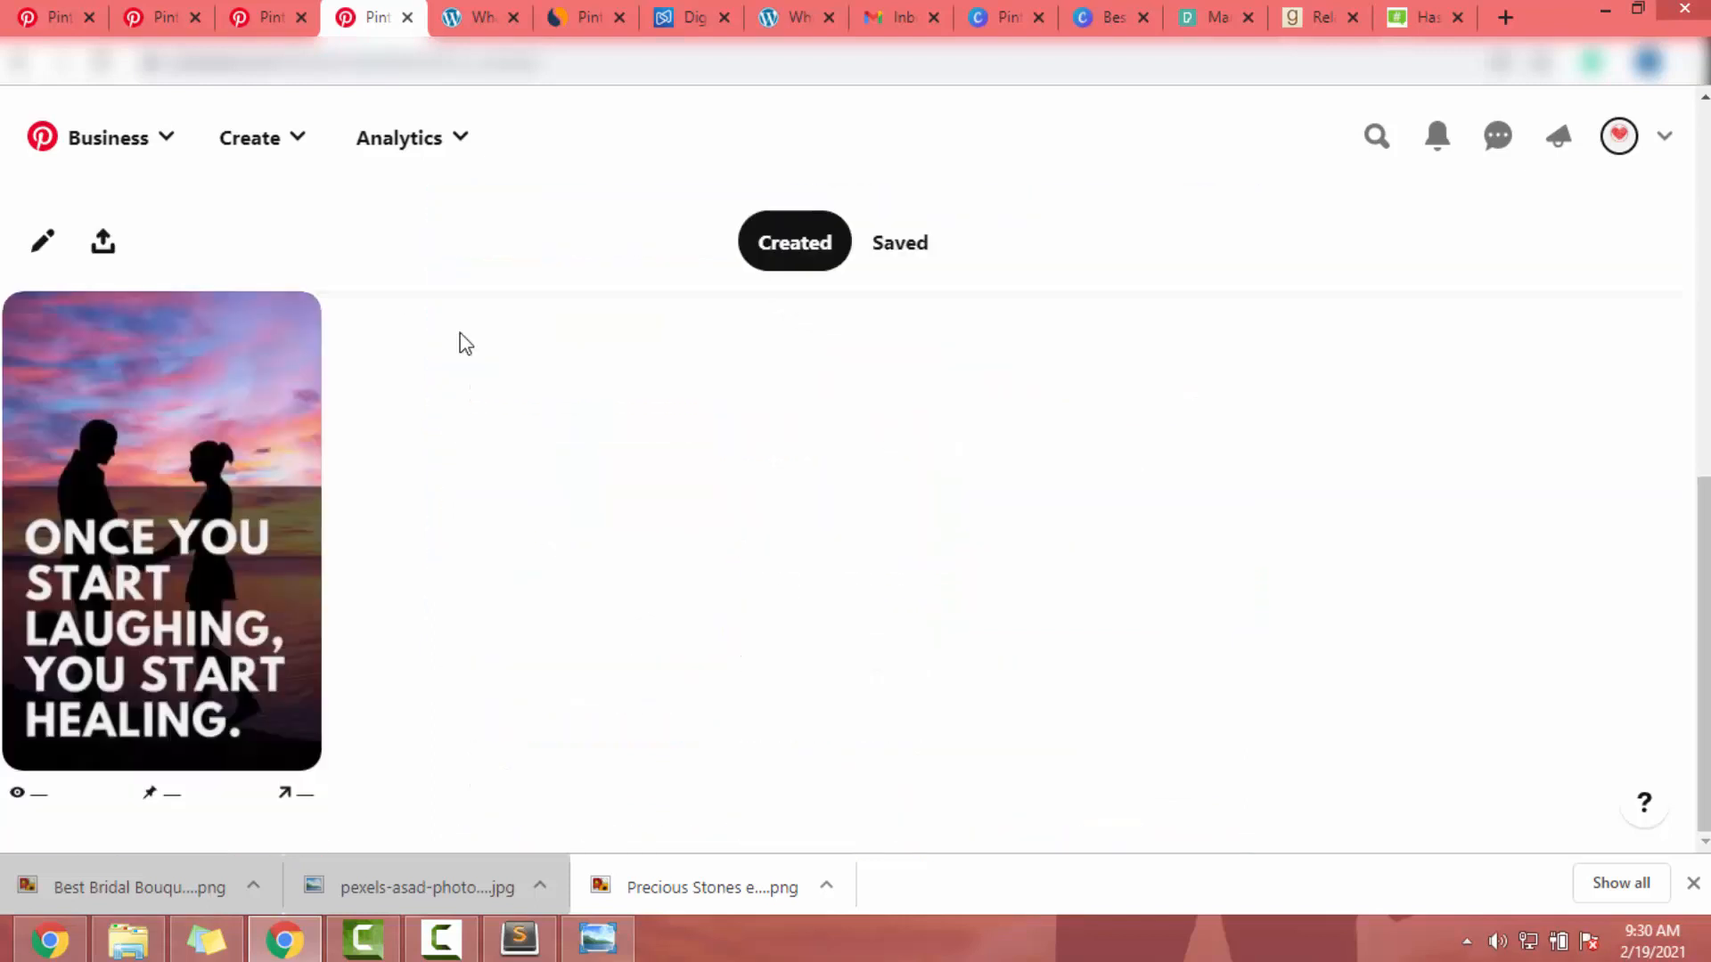
pyautogui.scroll(6, 460, 337)
pyautogui.scroll(4, 459, 334)
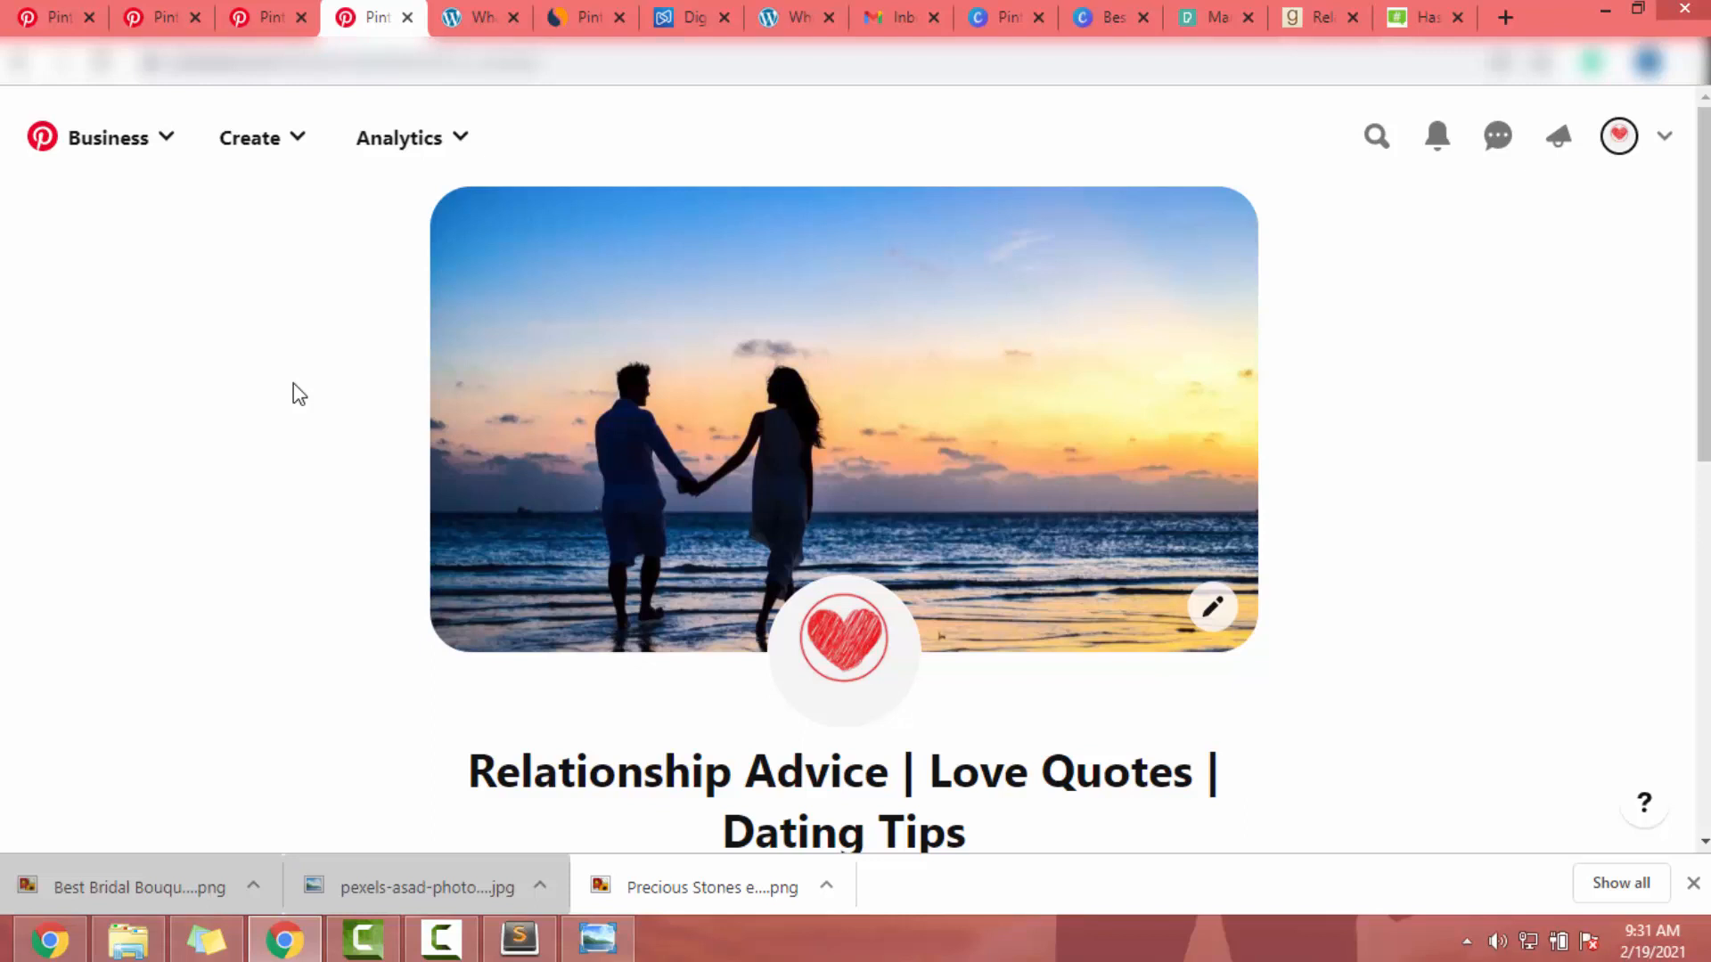
pyautogui.scroll(-5, 611, 760)
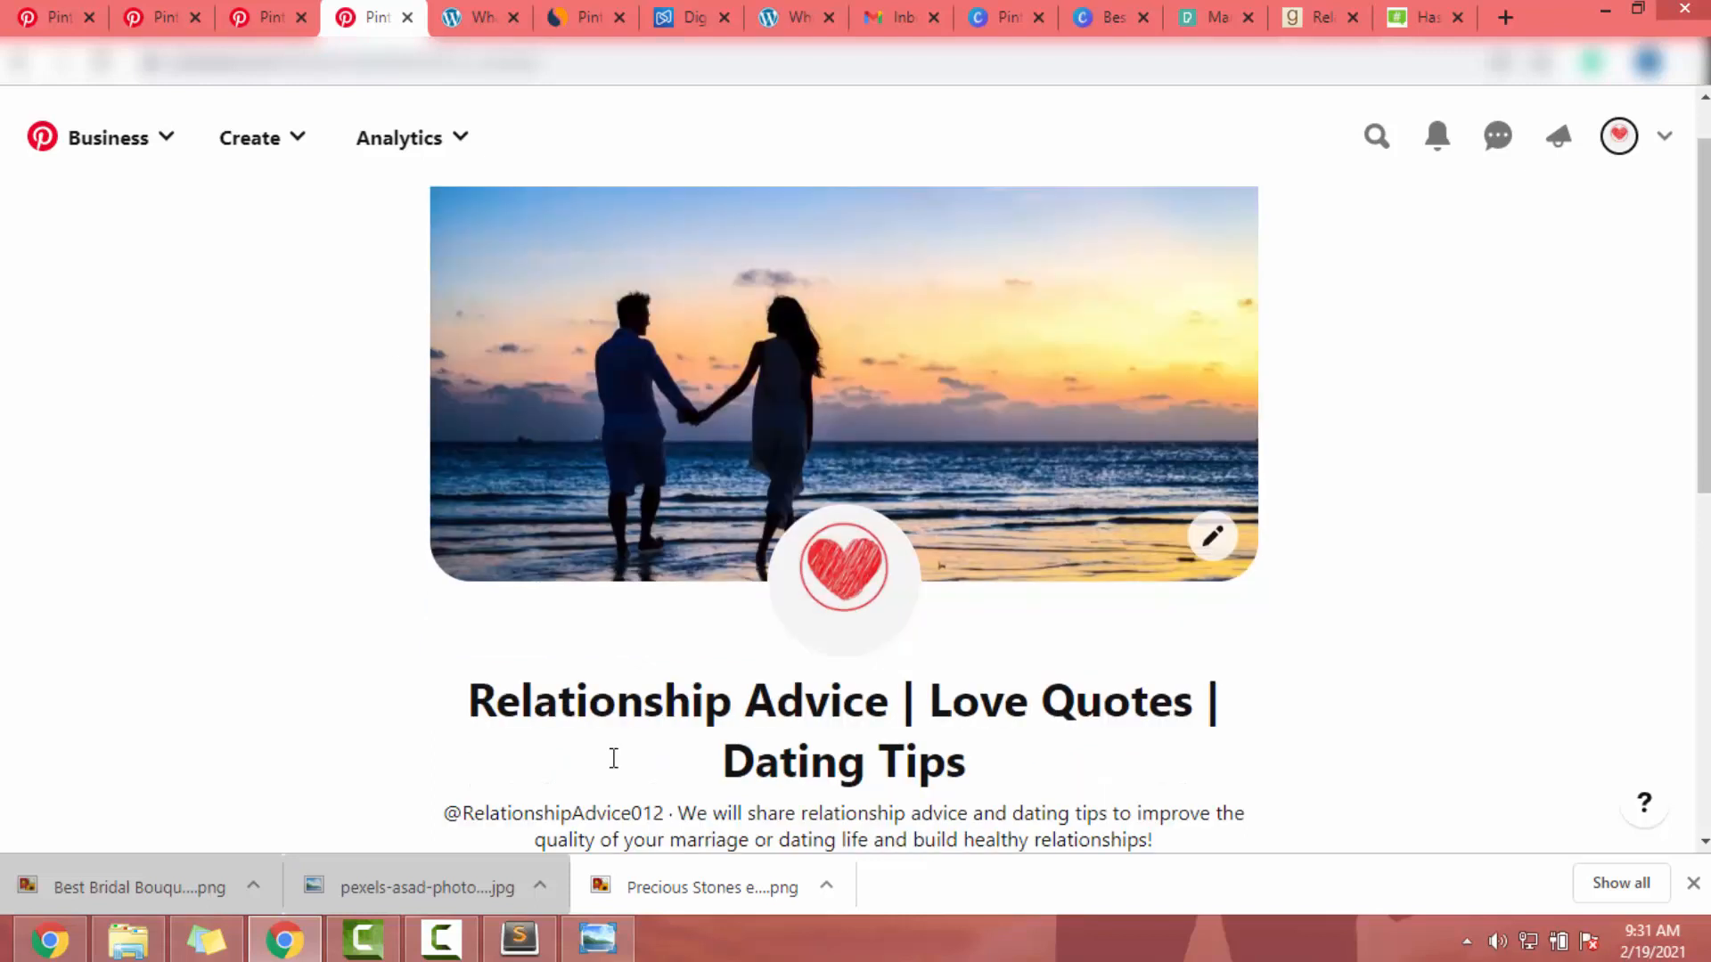
pyautogui.scroll(3, 611, 760)
pyautogui.scroll(-1, 869, 555)
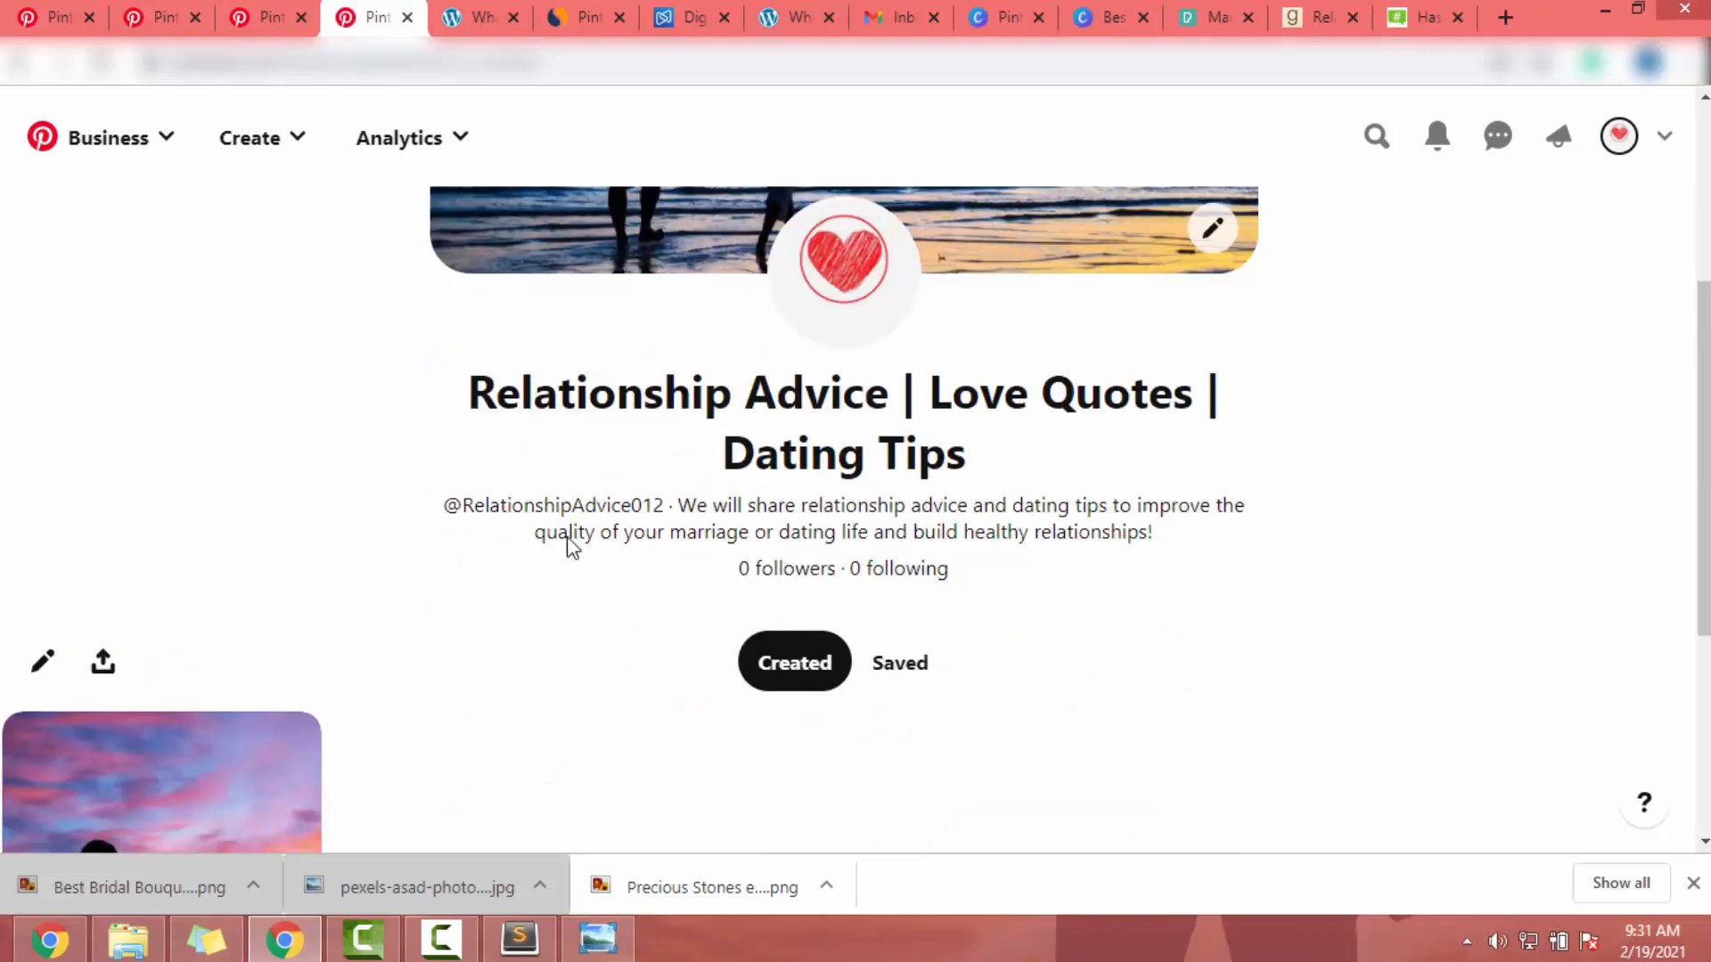
pyautogui.click(51, 16)
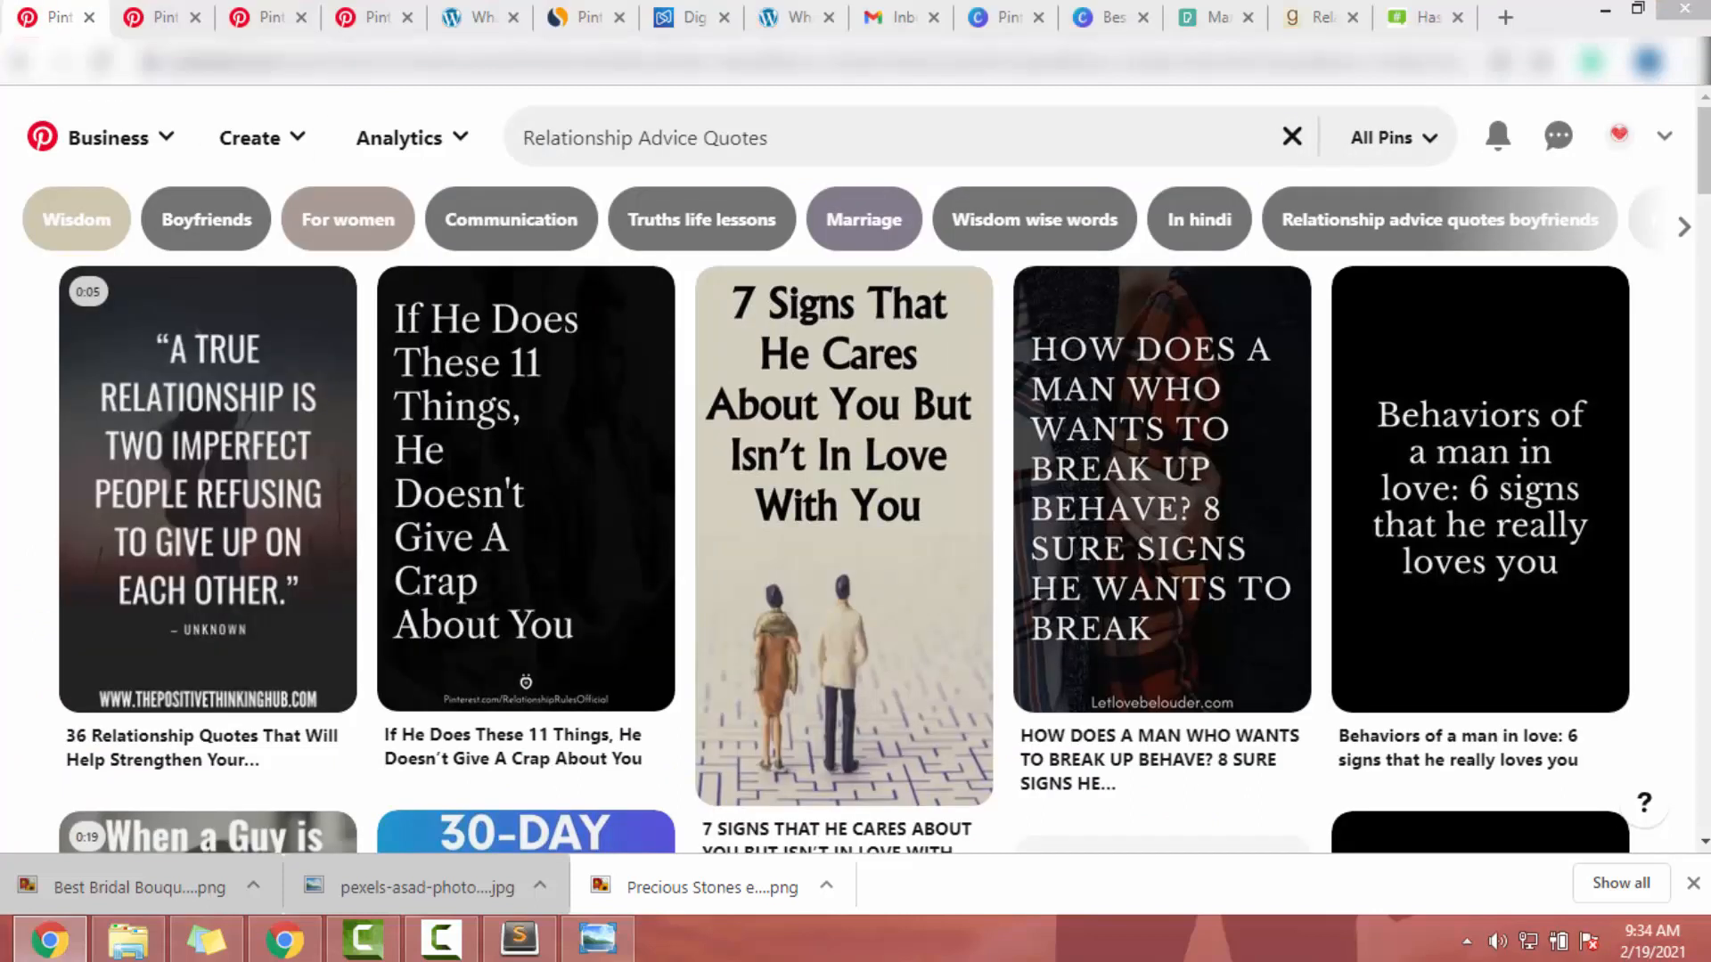
# Extend the Pinterest search to "Relationship Advice Quotes for Women" and run it.
pyautogui.click(840, 138)
pyautogui.click(842, 138)
pyautogui.write('for Women')
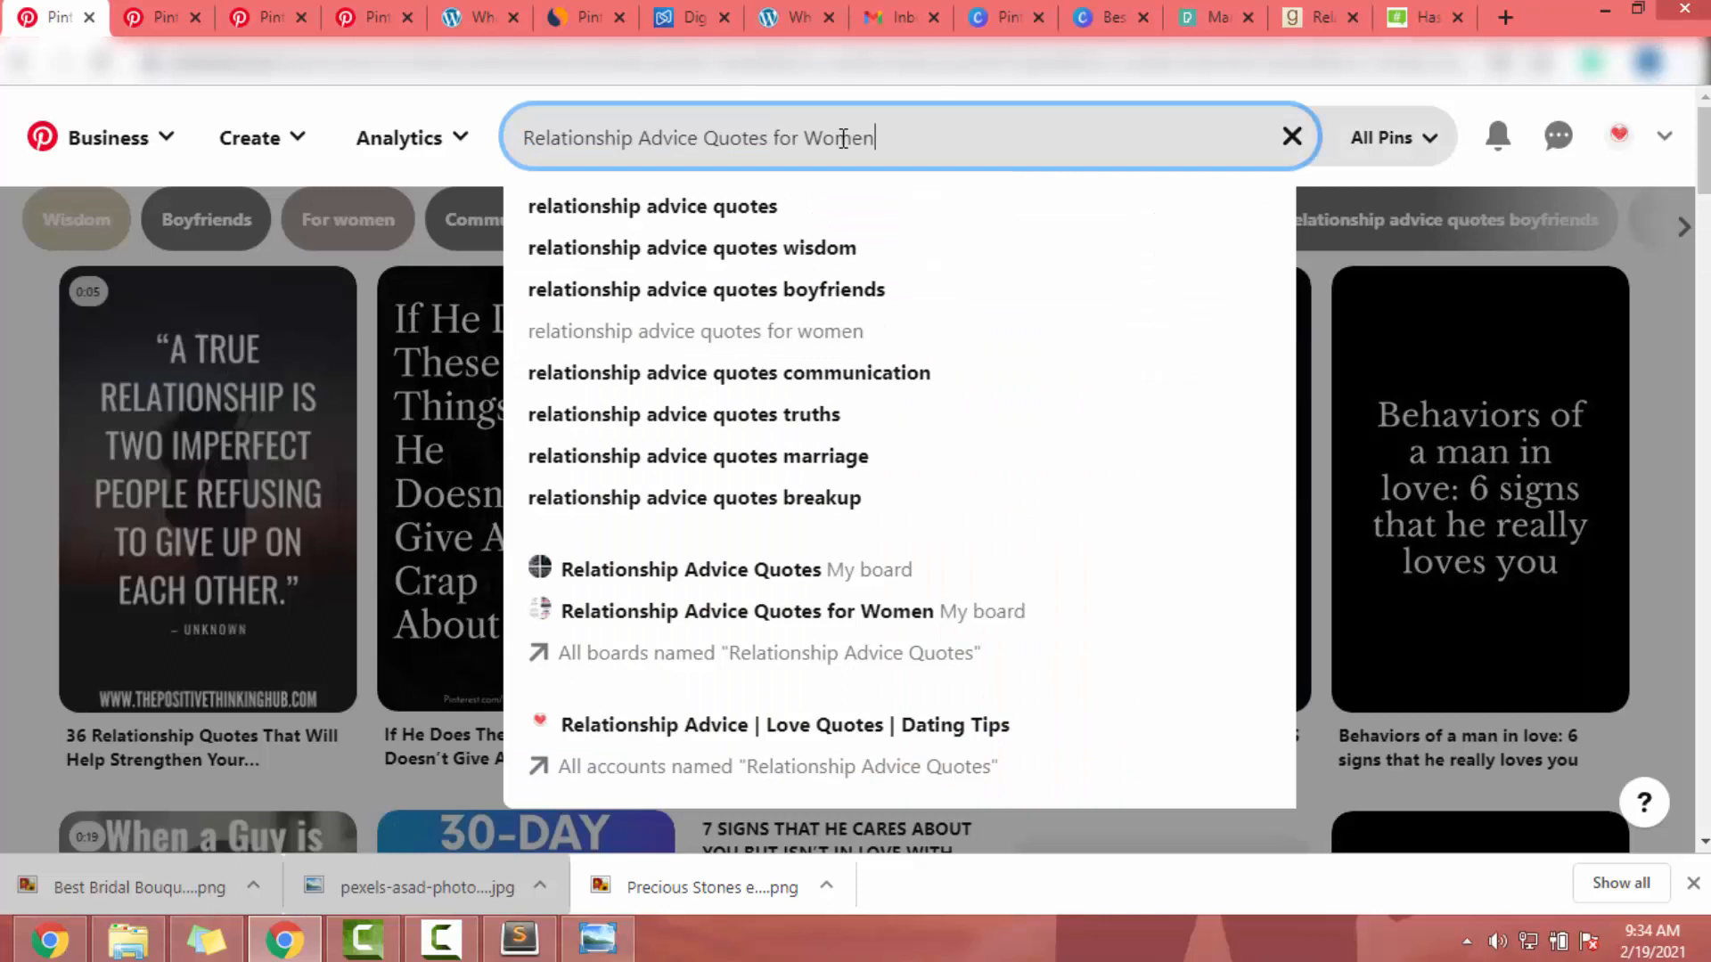
pyautogui.press('Return')
# Save the "It doesn't take a lot of strength to hang on" quote pin to the Relationship quotes broken board.
pyautogui.scroll(-5, 412, 509)
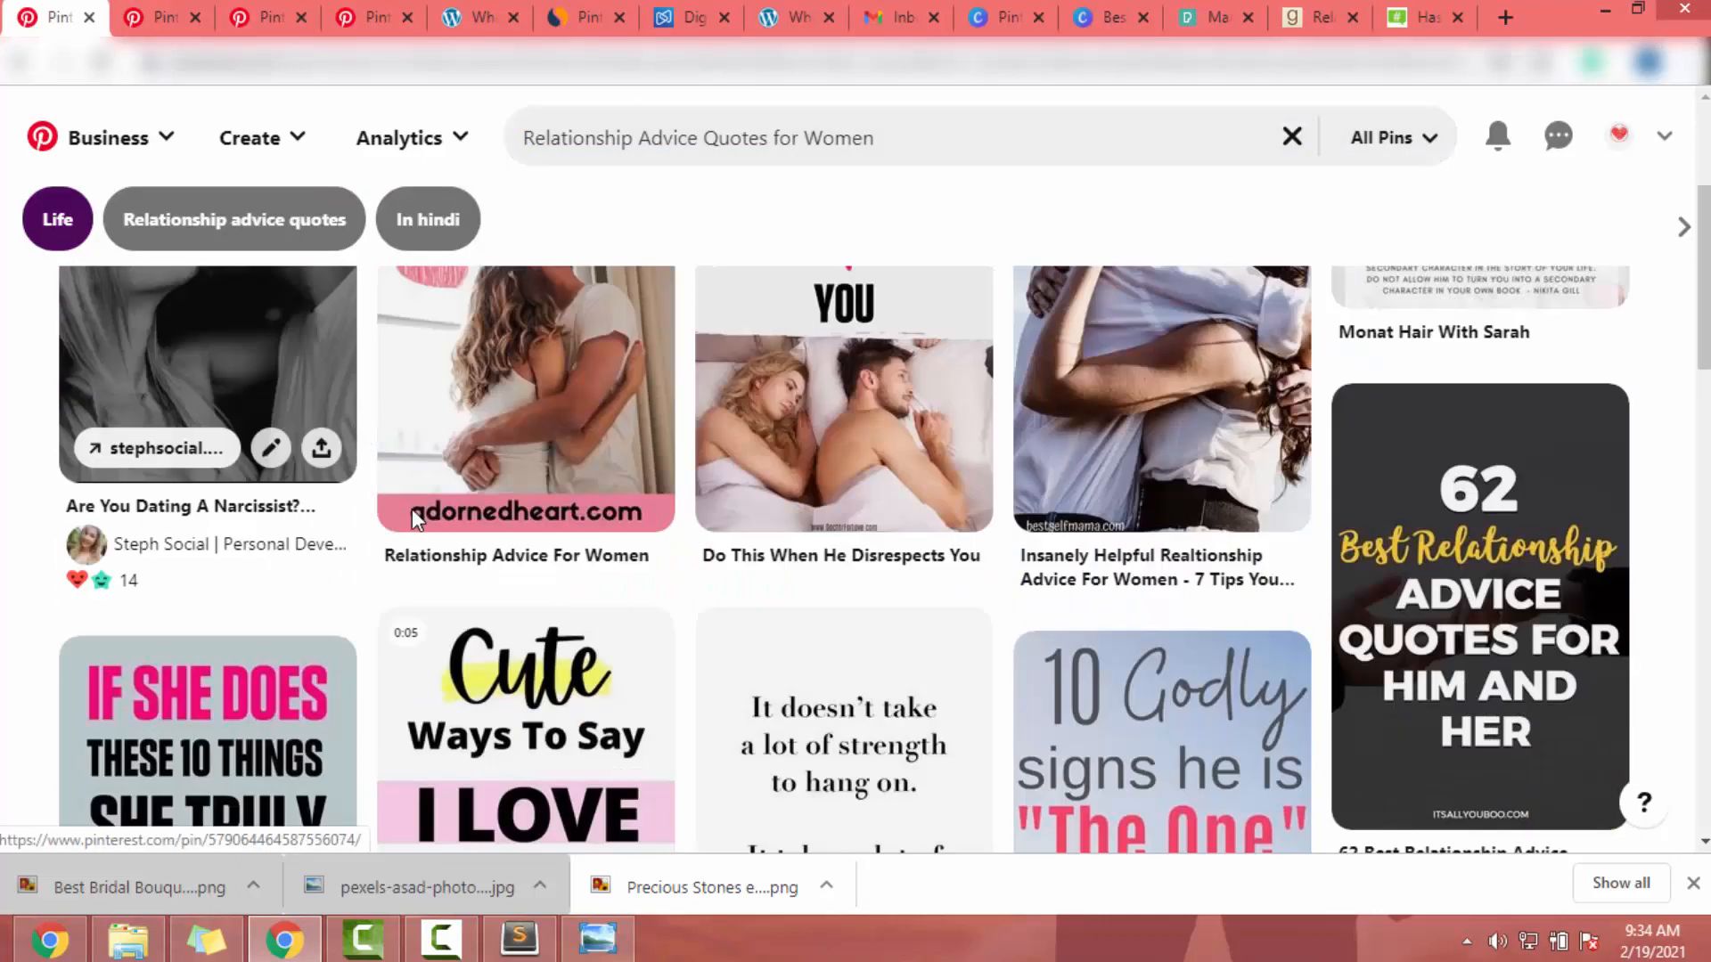
pyautogui.scroll(-2, 412, 509)
pyautogui.click(753, 480)
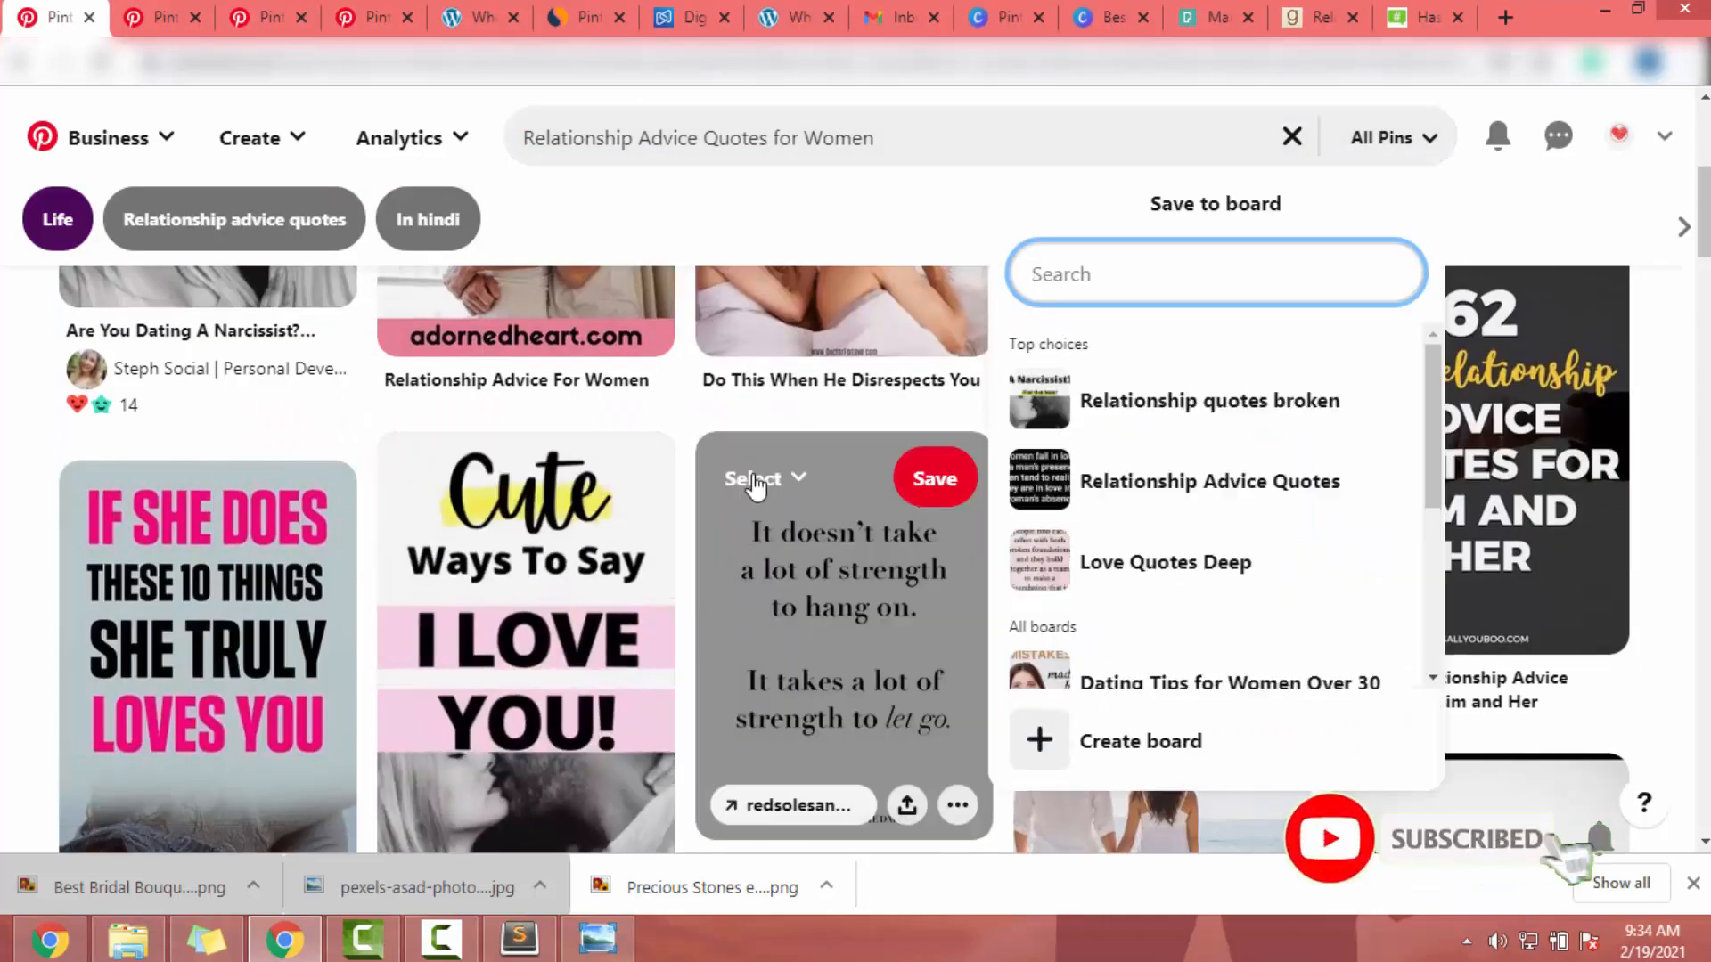
pyautogui.scroll(-3, 1232, 424)
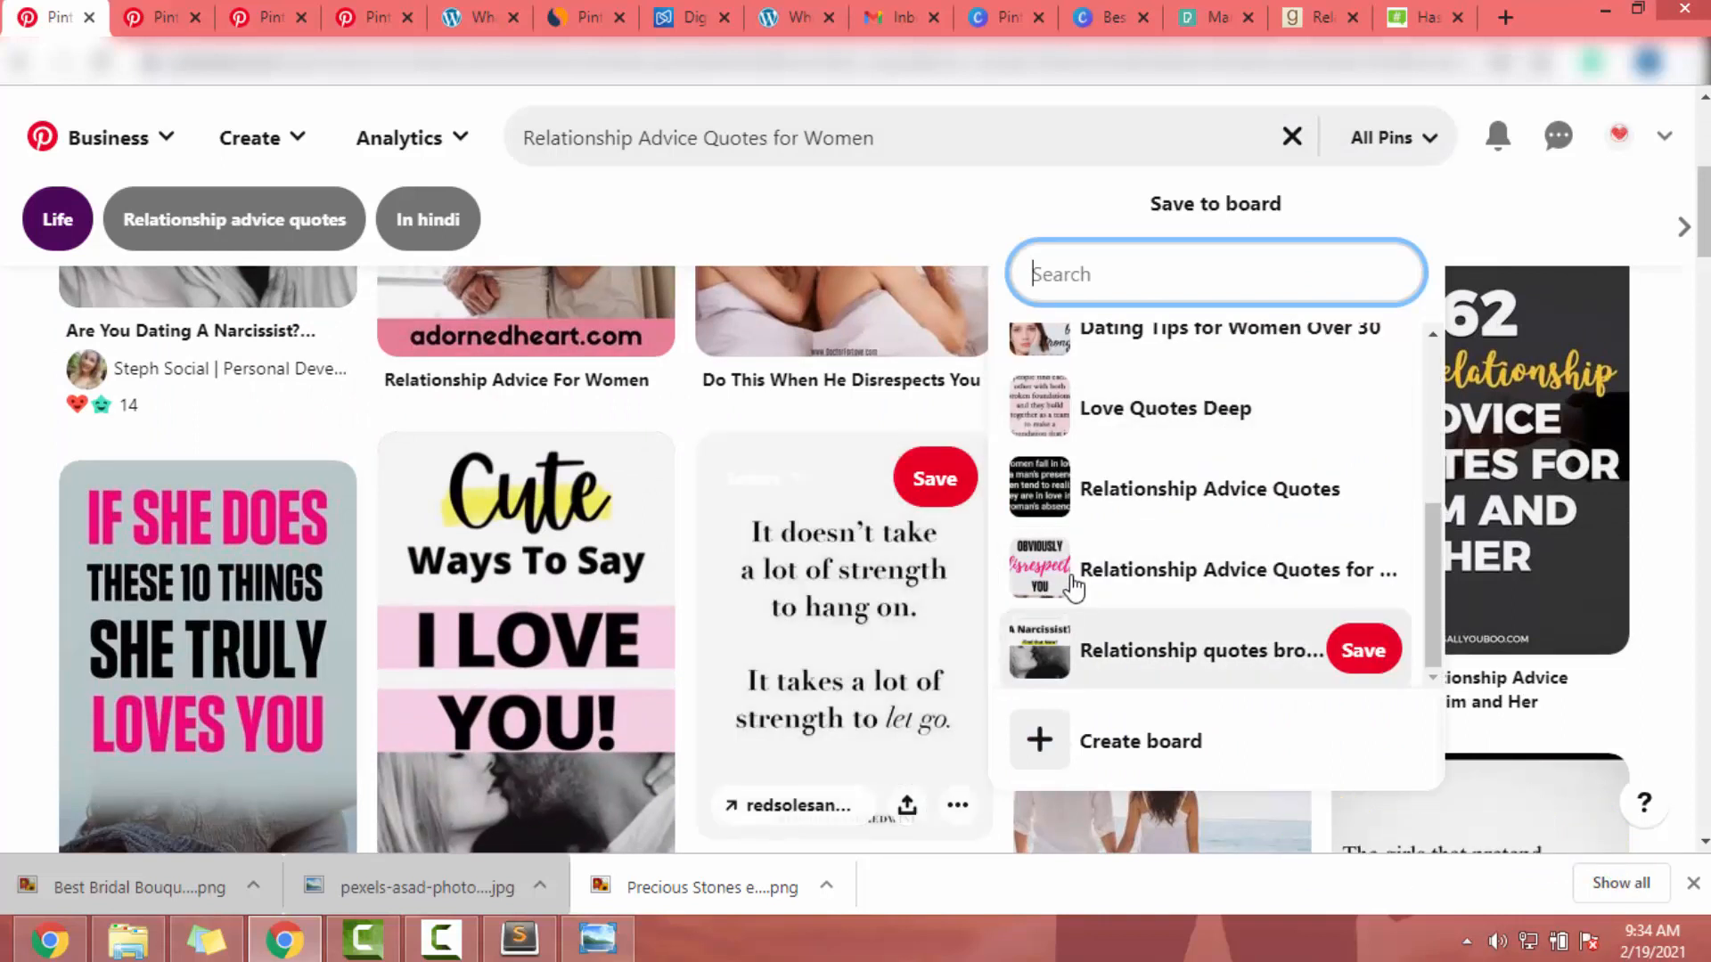
pyautogui.click(1150, 661)
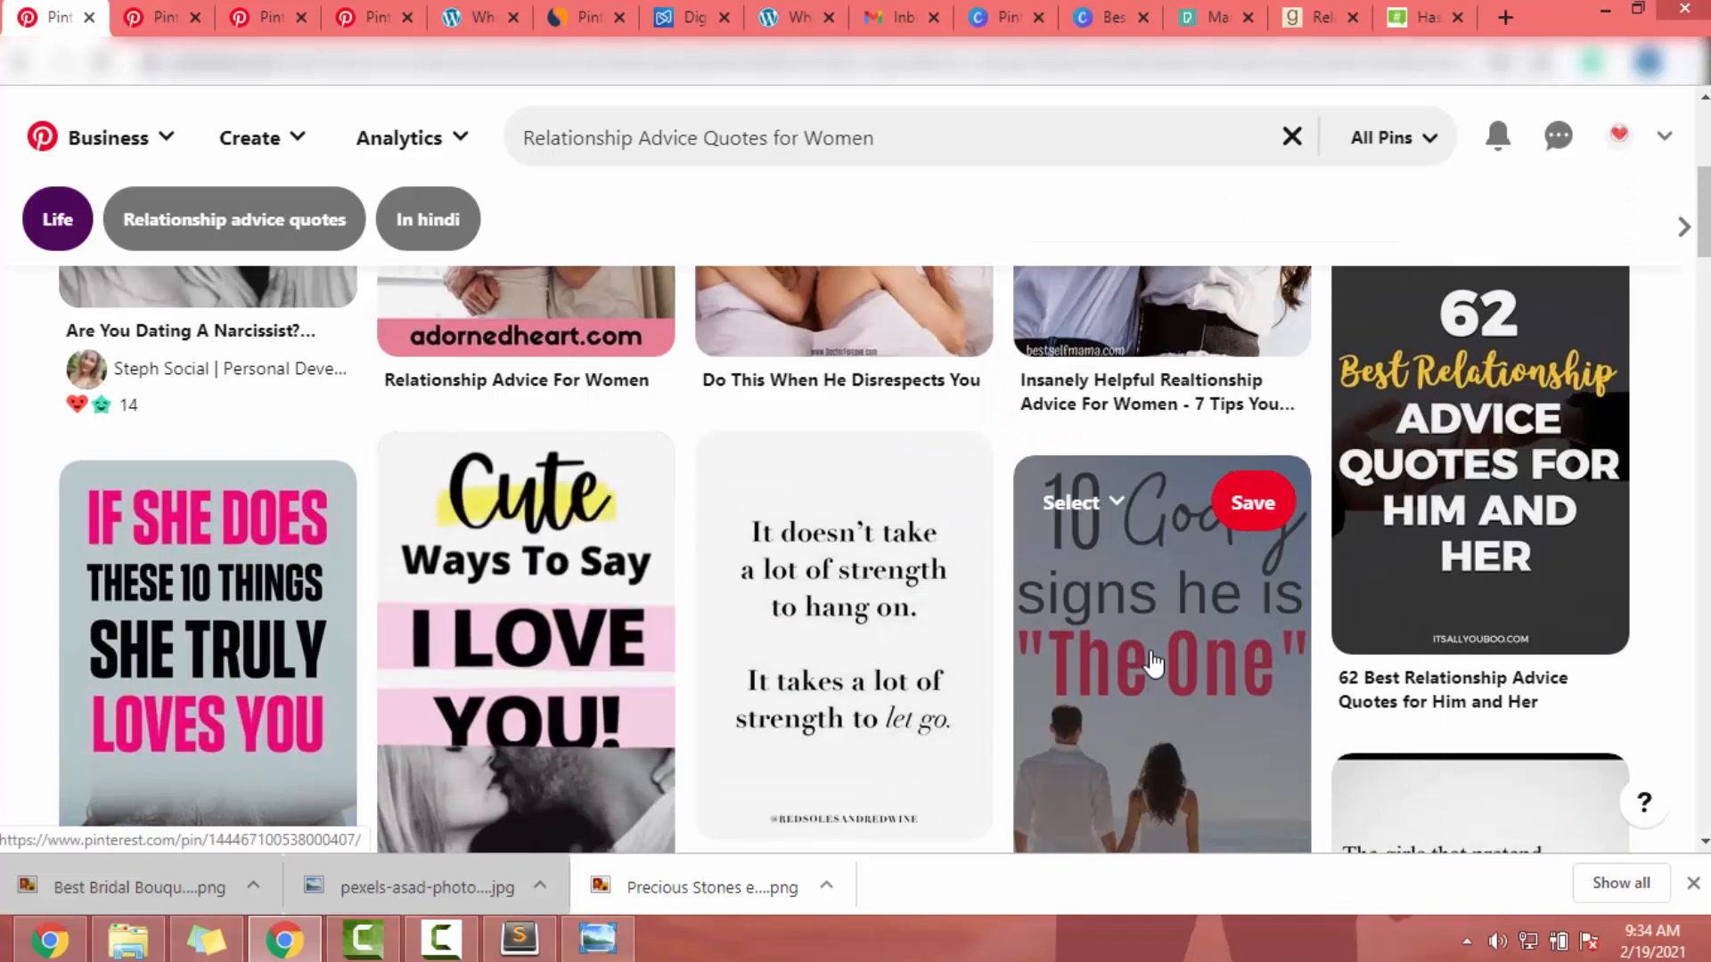
# Save the "It is better to break your own heart" quote pin to the Relationship Advice Quotes board.
pyautogui.scroll(-9, 736, 731)
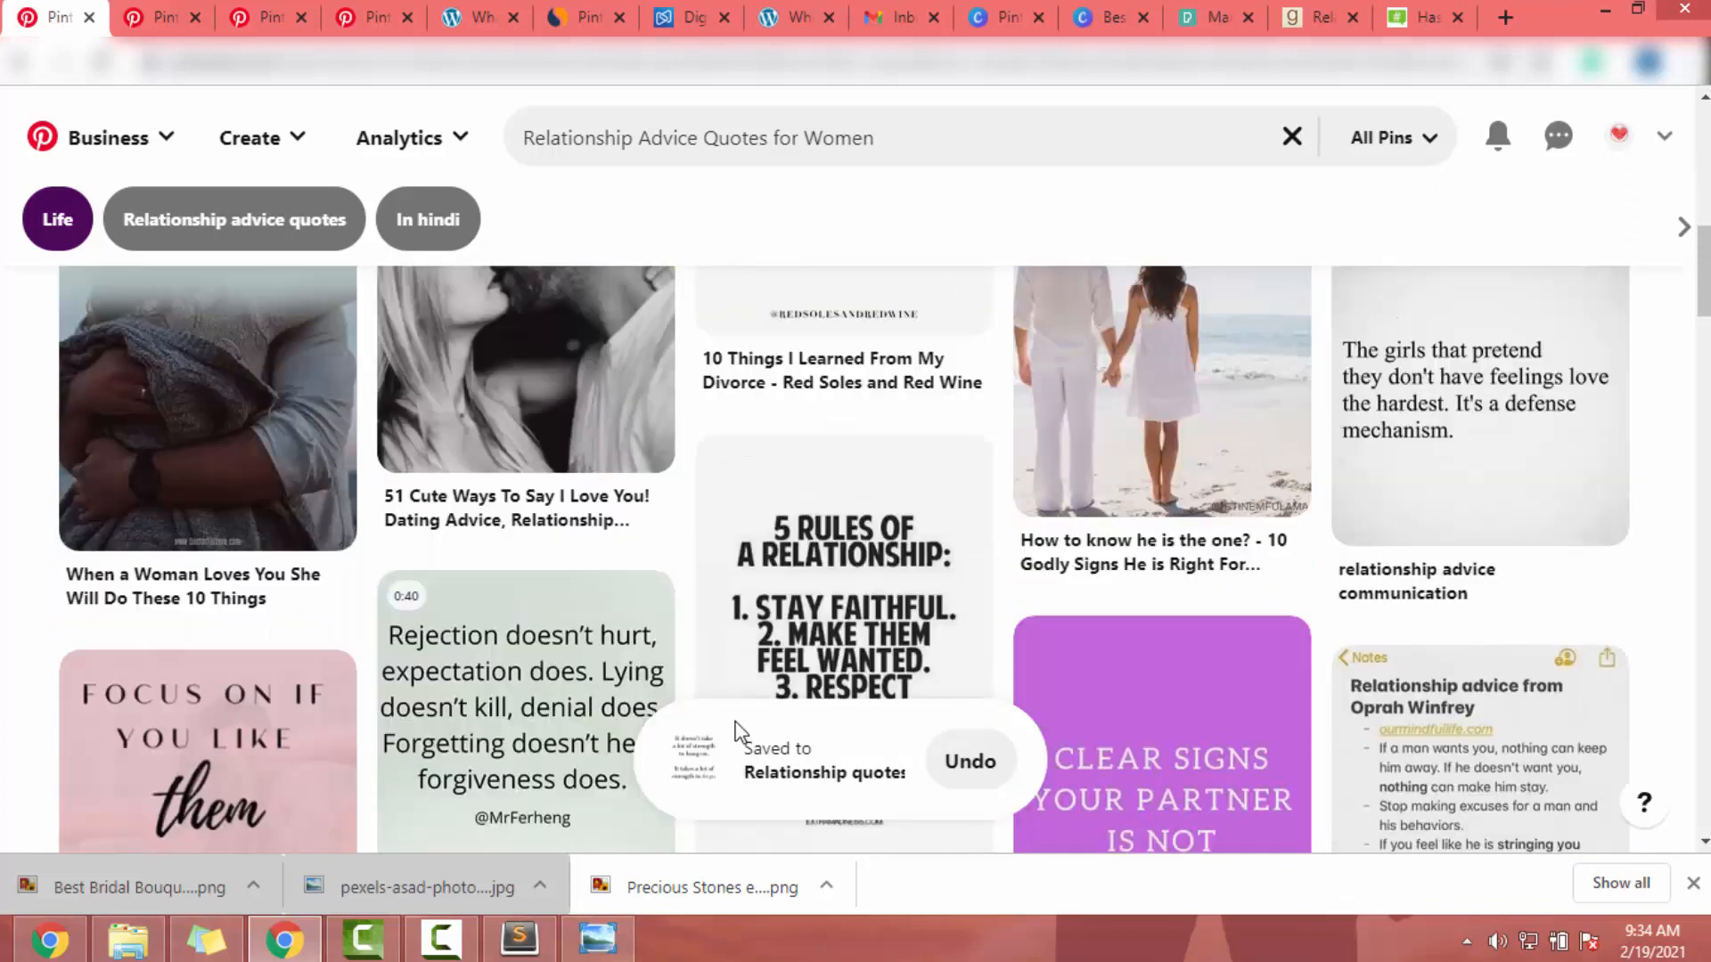
pyautogui.scroll(-4, 736, 731)
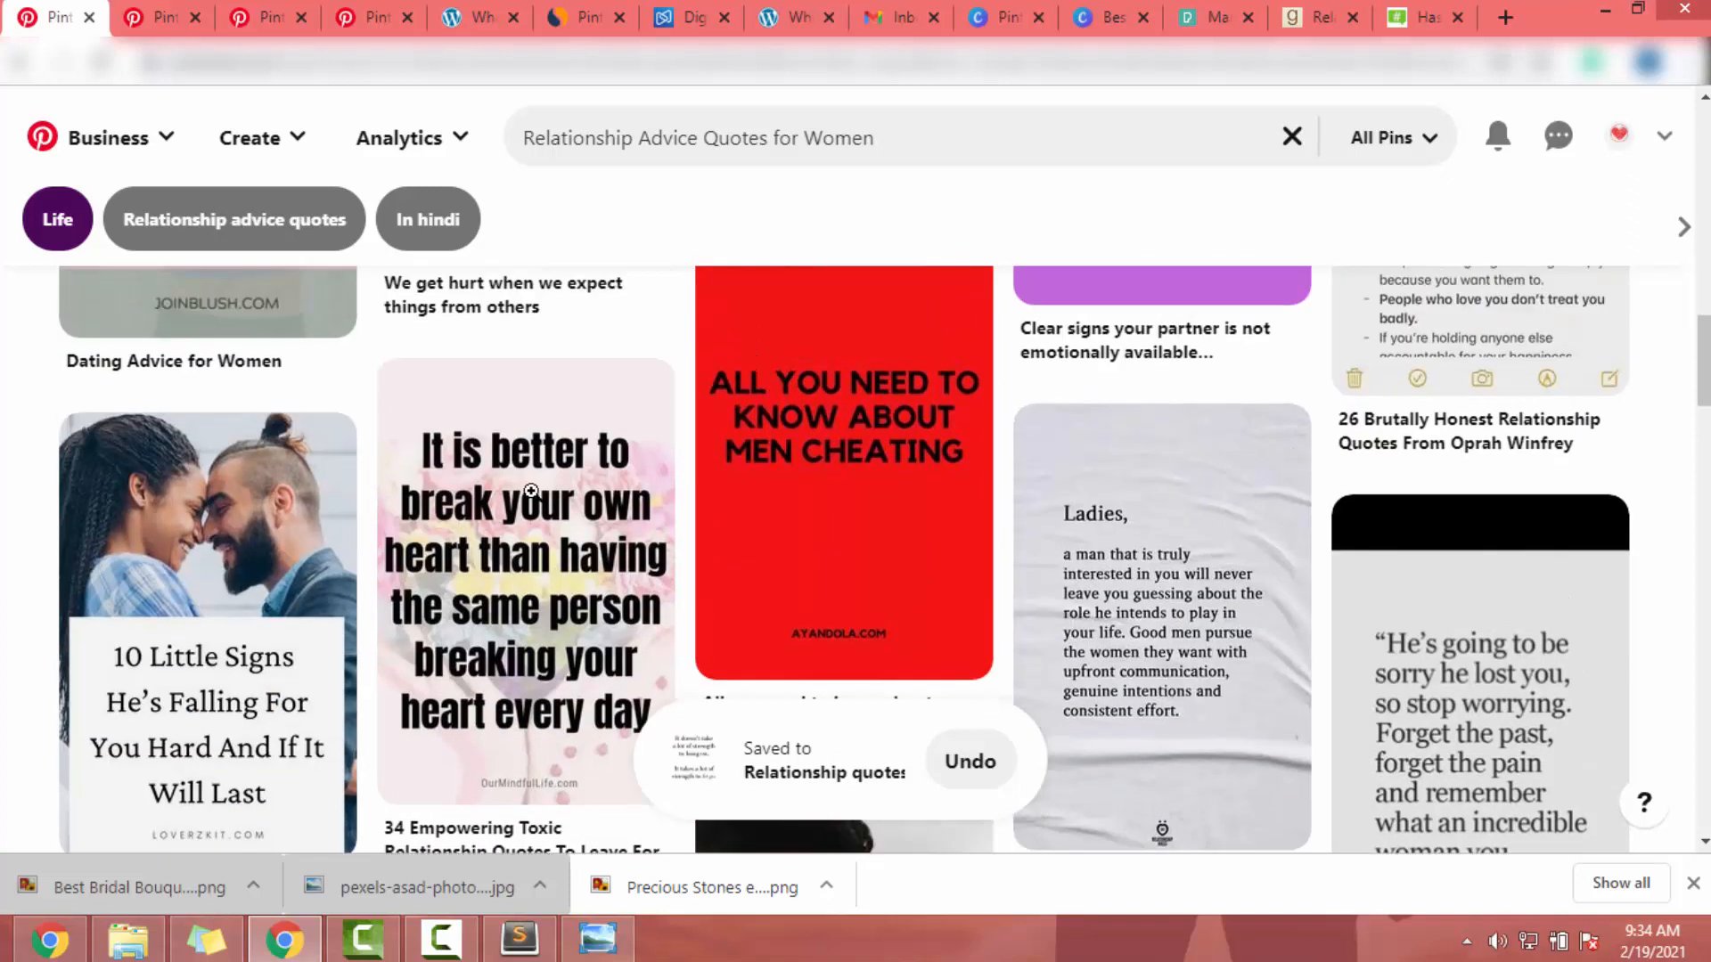
pyautogui.click(450, 401)
pyautogui.scroll(-3, 882, 553)
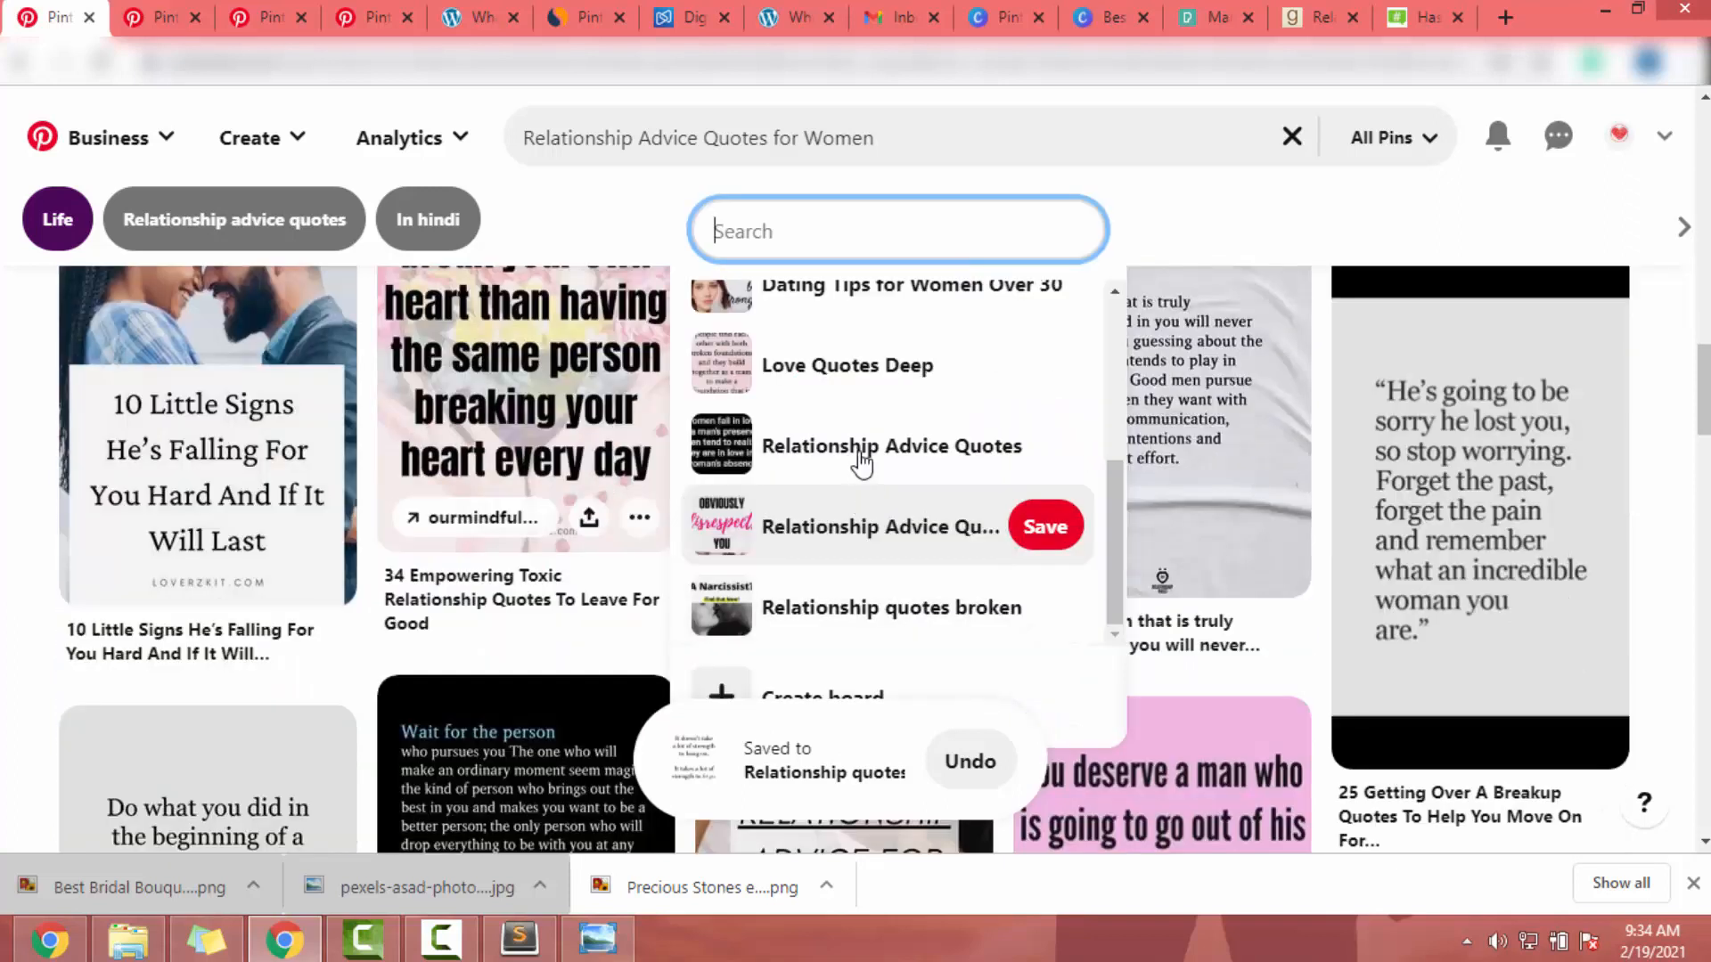
pyautogui.click(860, 450)
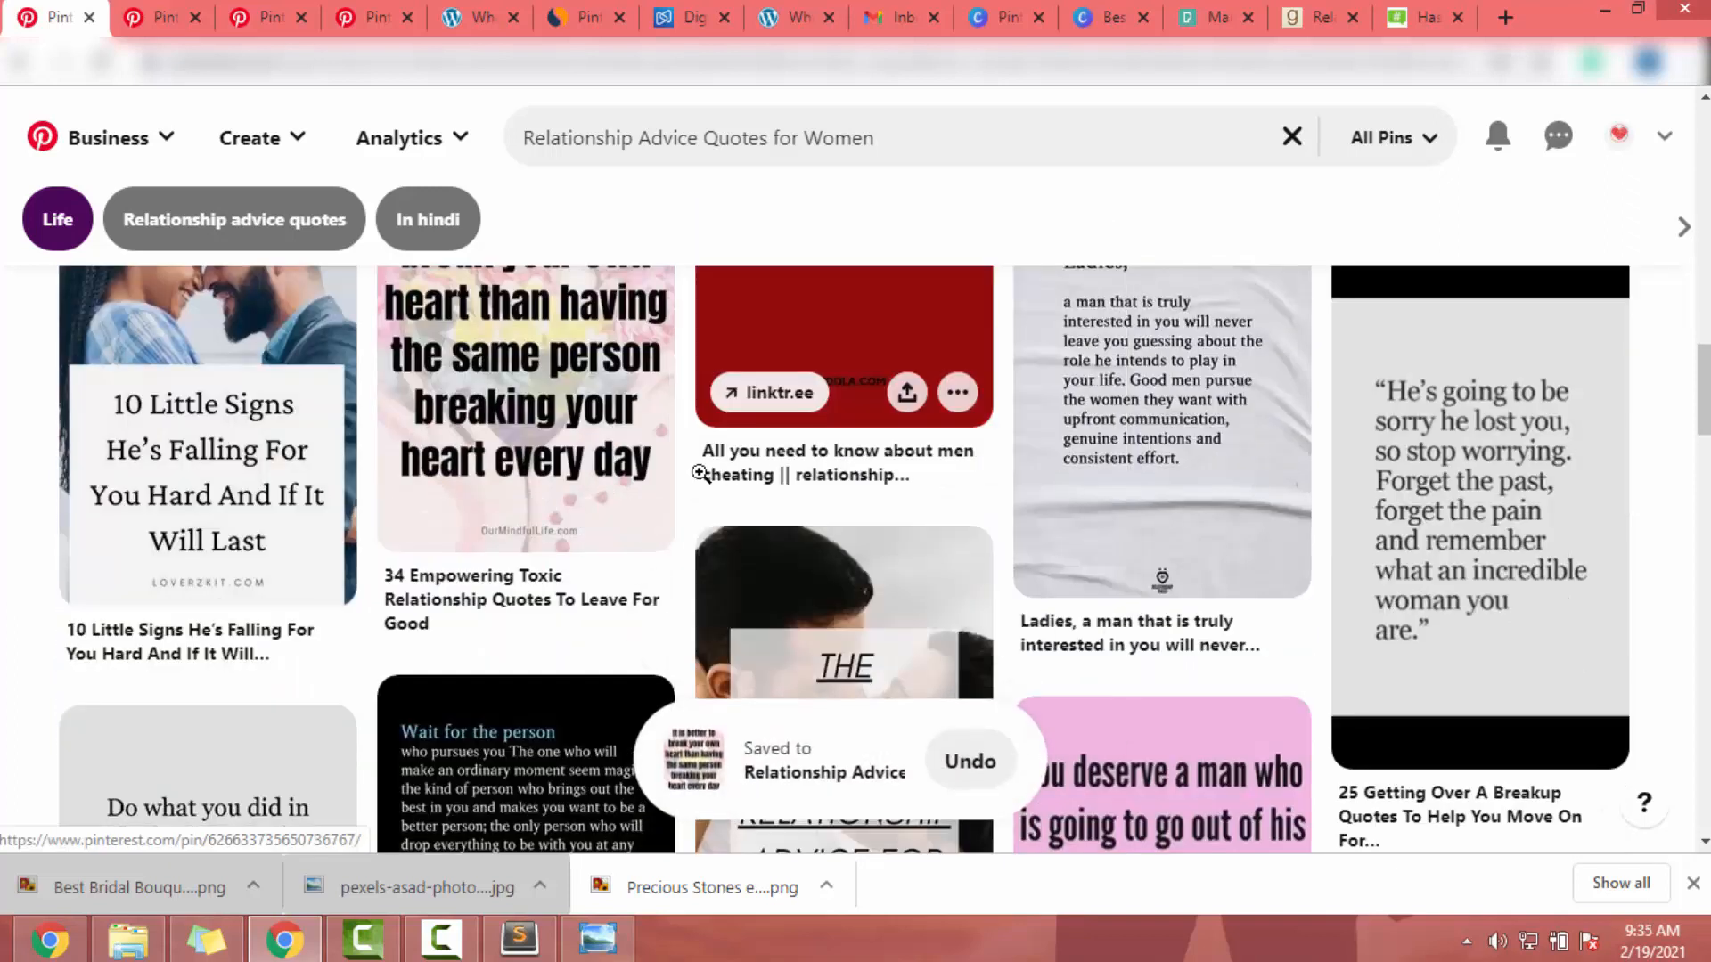
# Return to the business profile and review its banner, bio and boards, including the ones holding the newly saved pins.
pyautogui.scroll(5, 701, 473)
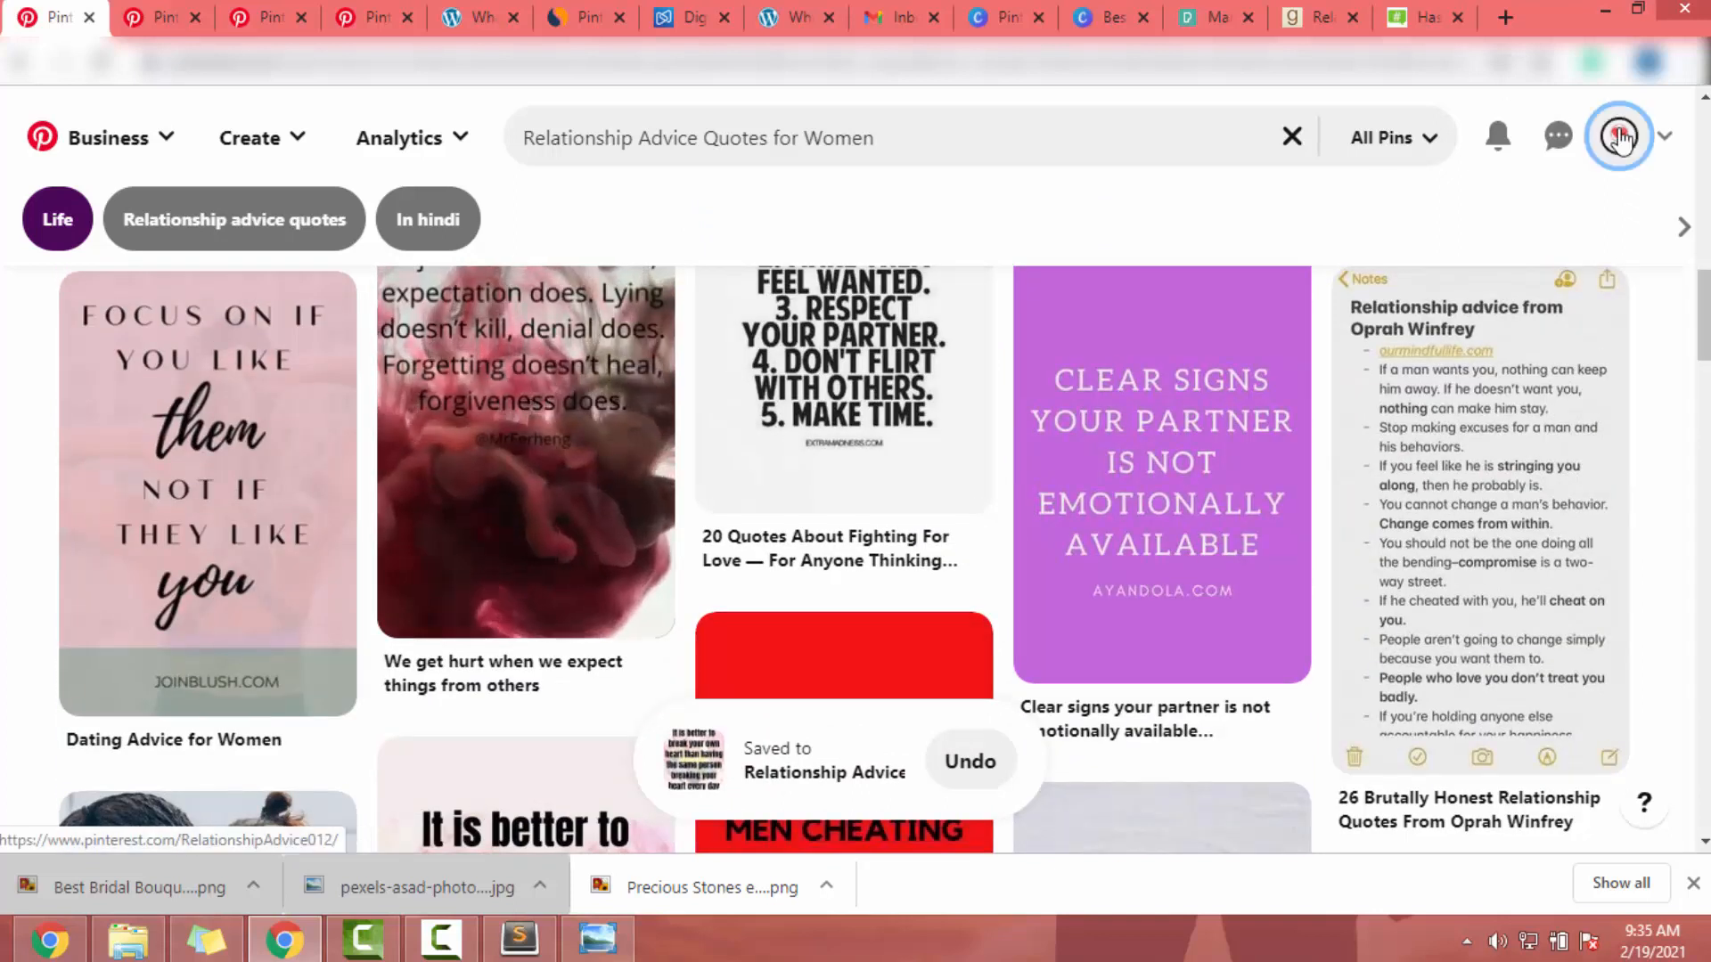
pyautogui.click(1620, 138)
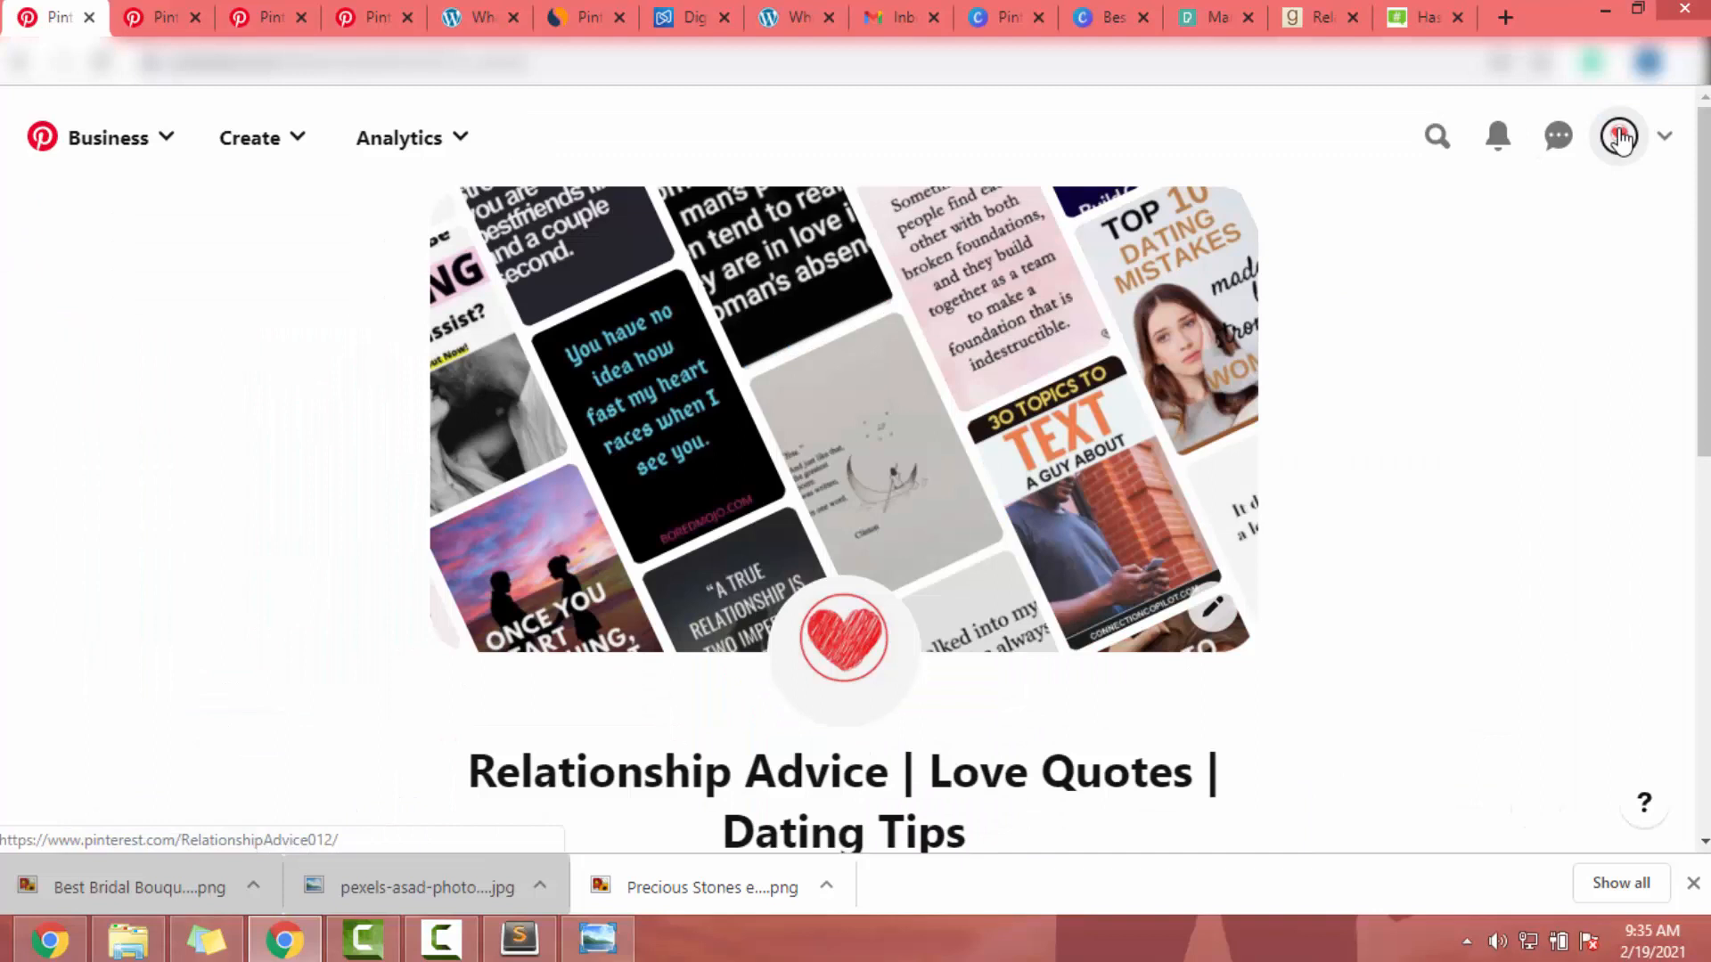
pyautogui.scroll(-5, 1620, 138)
pyautogui.scroll(5, 1620, 135)
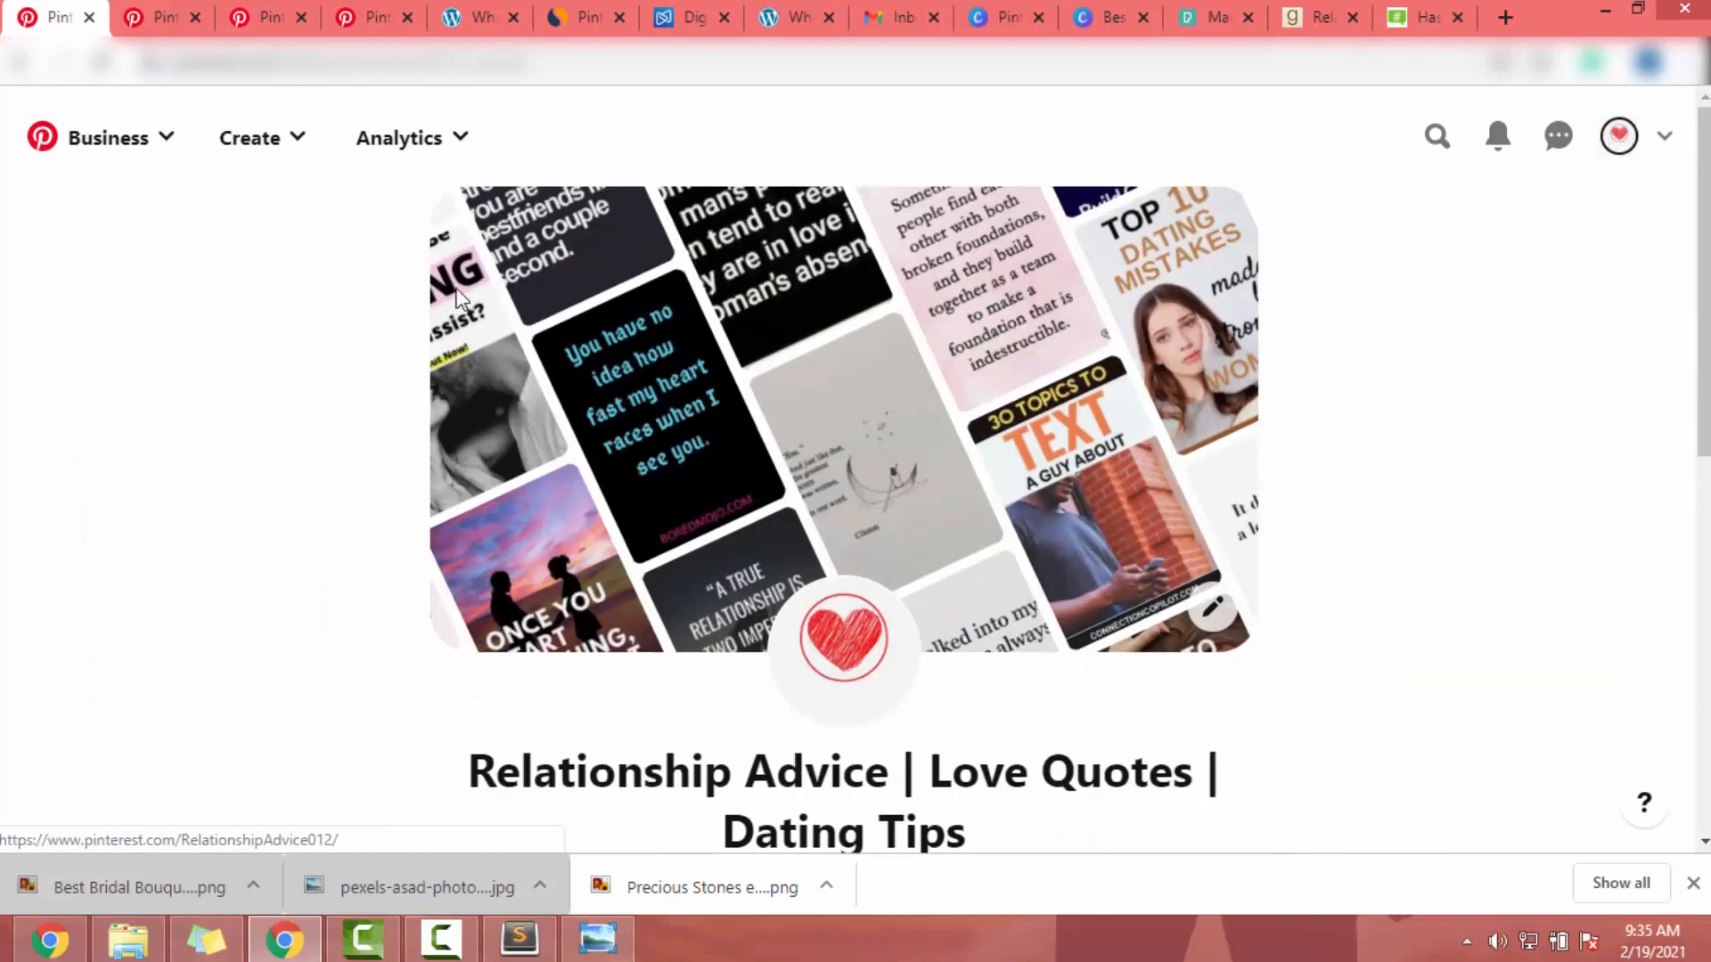
pyautogui.scroll(-5, 1105, 335)
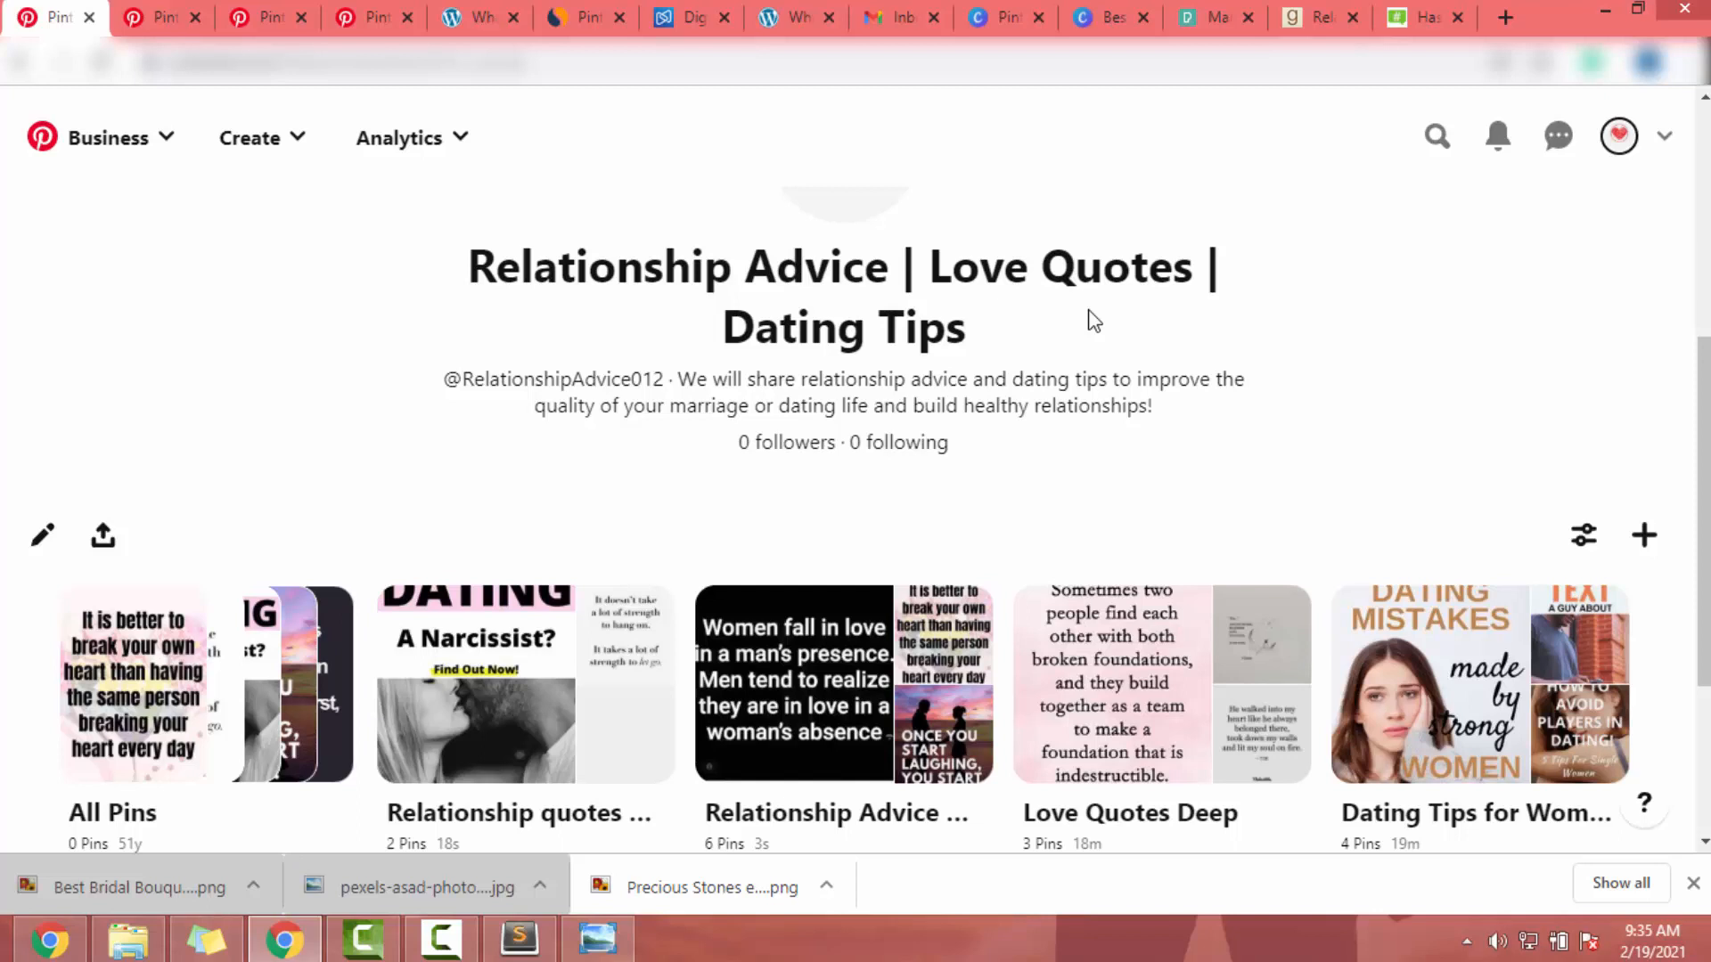
pyautogui.scroll(5, 793, 392)
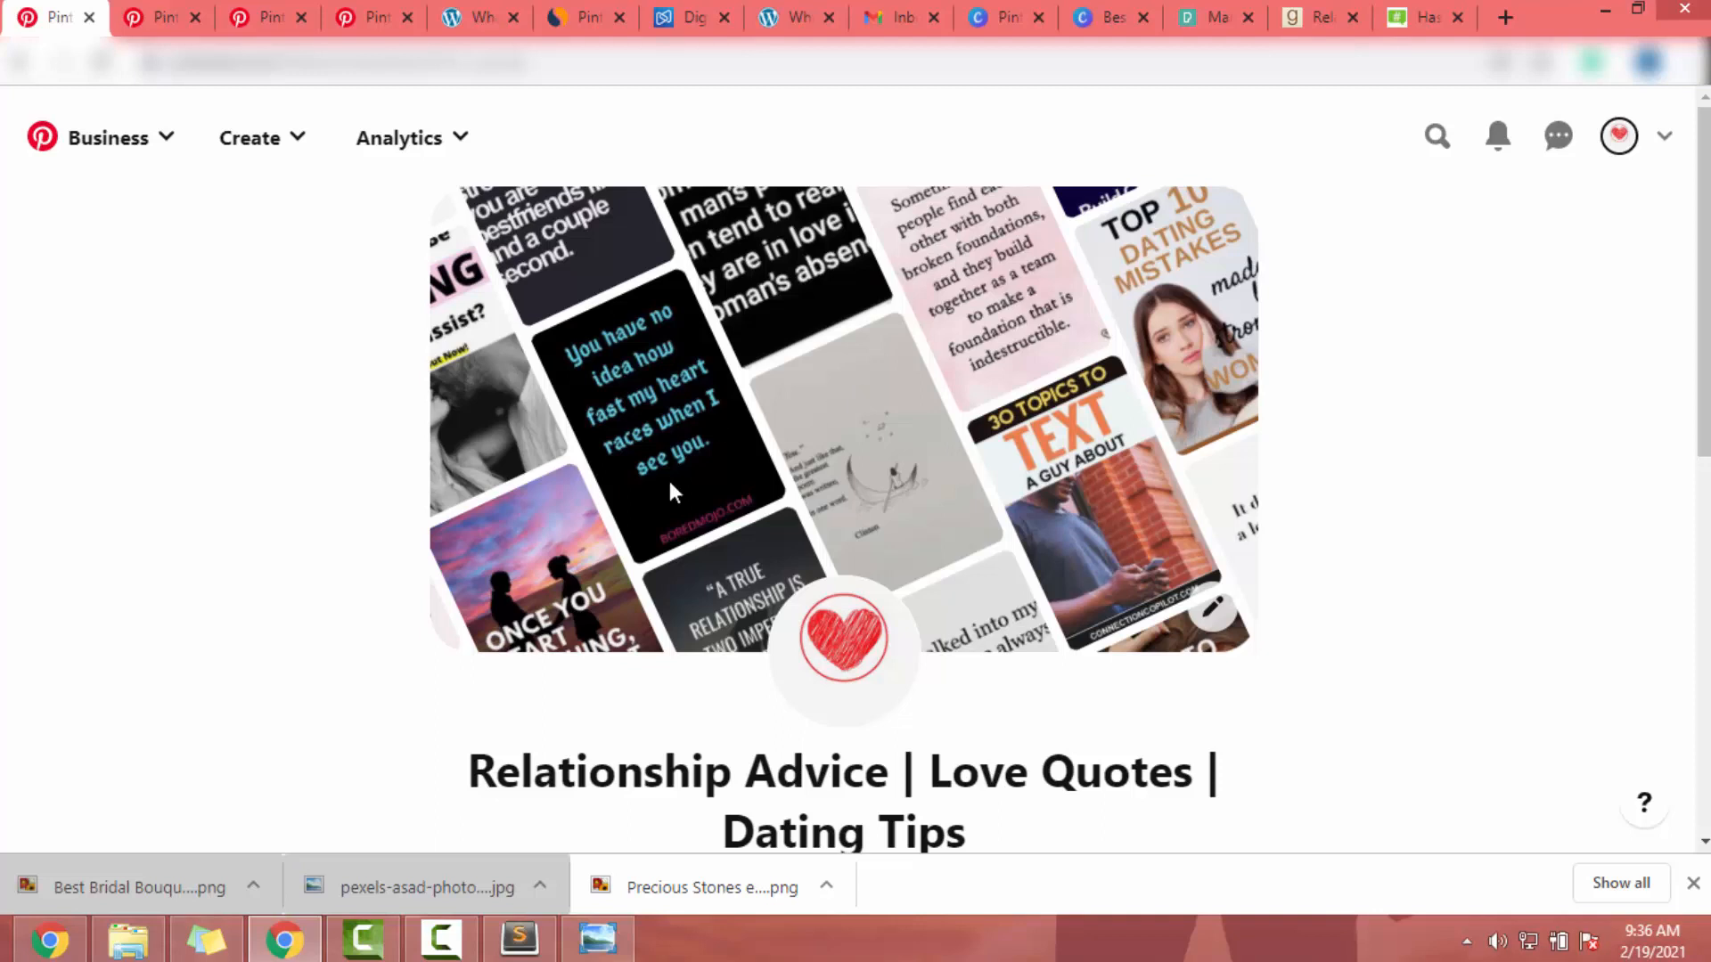
pyautogui.scroll(-6, 726, 824)
pyautogui.scroll(3, 726, 815)
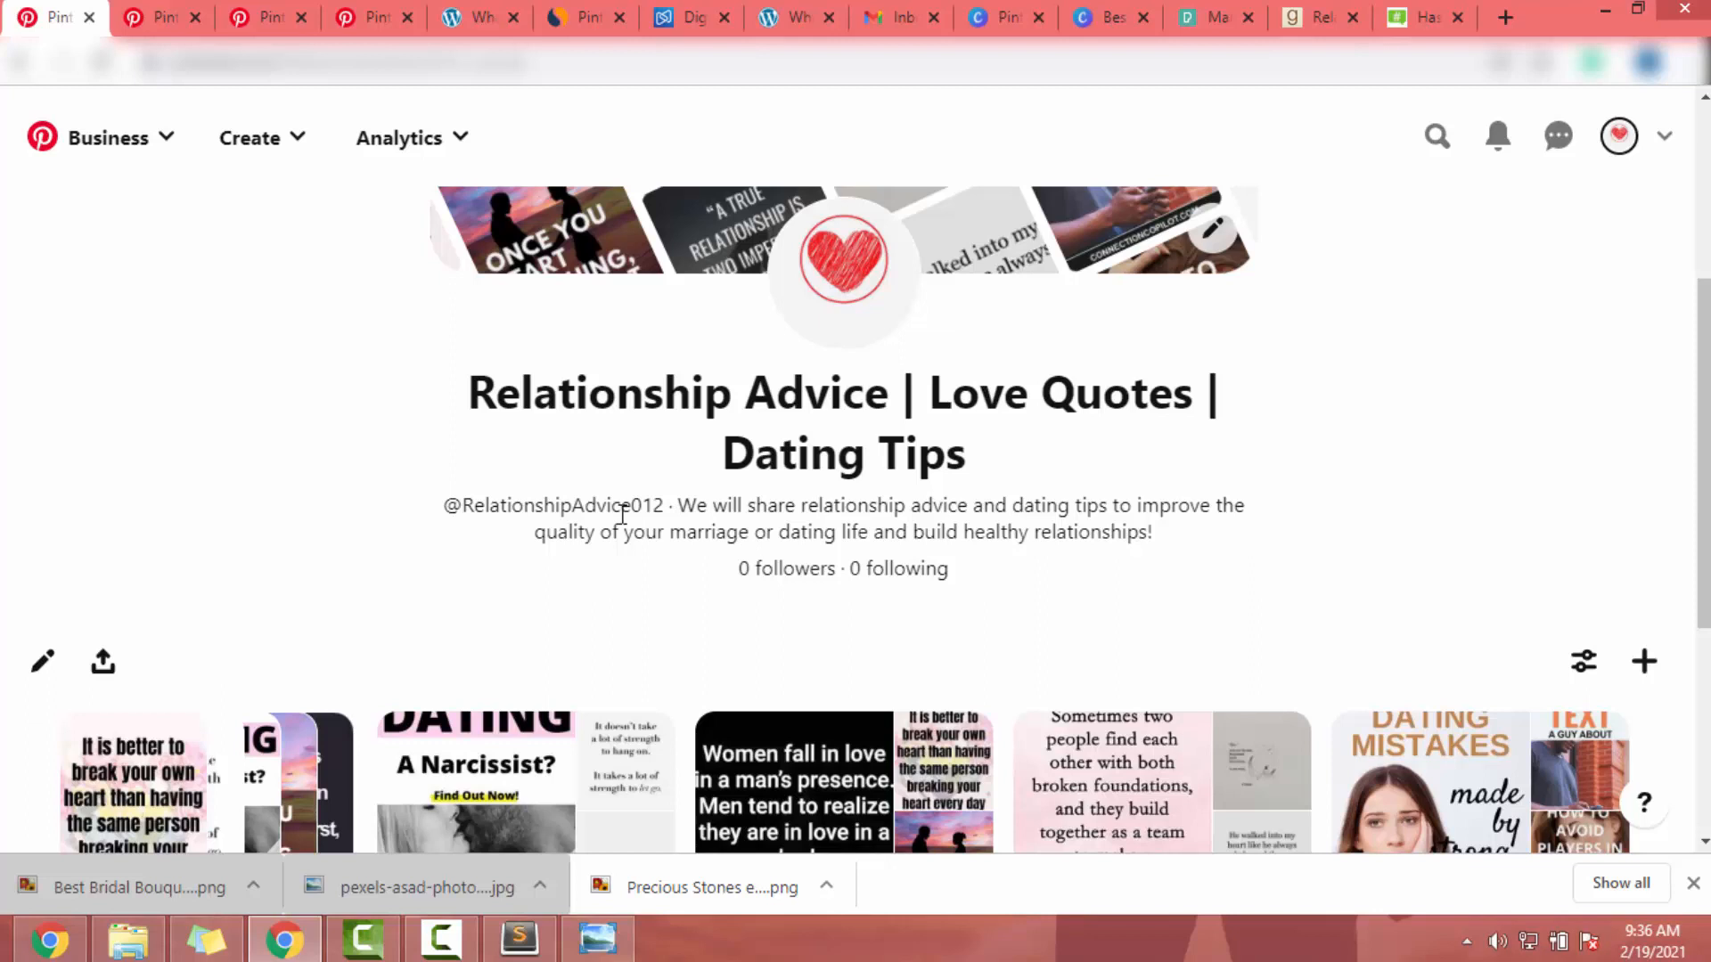
pyautogui.scroll(4, 623, 514)
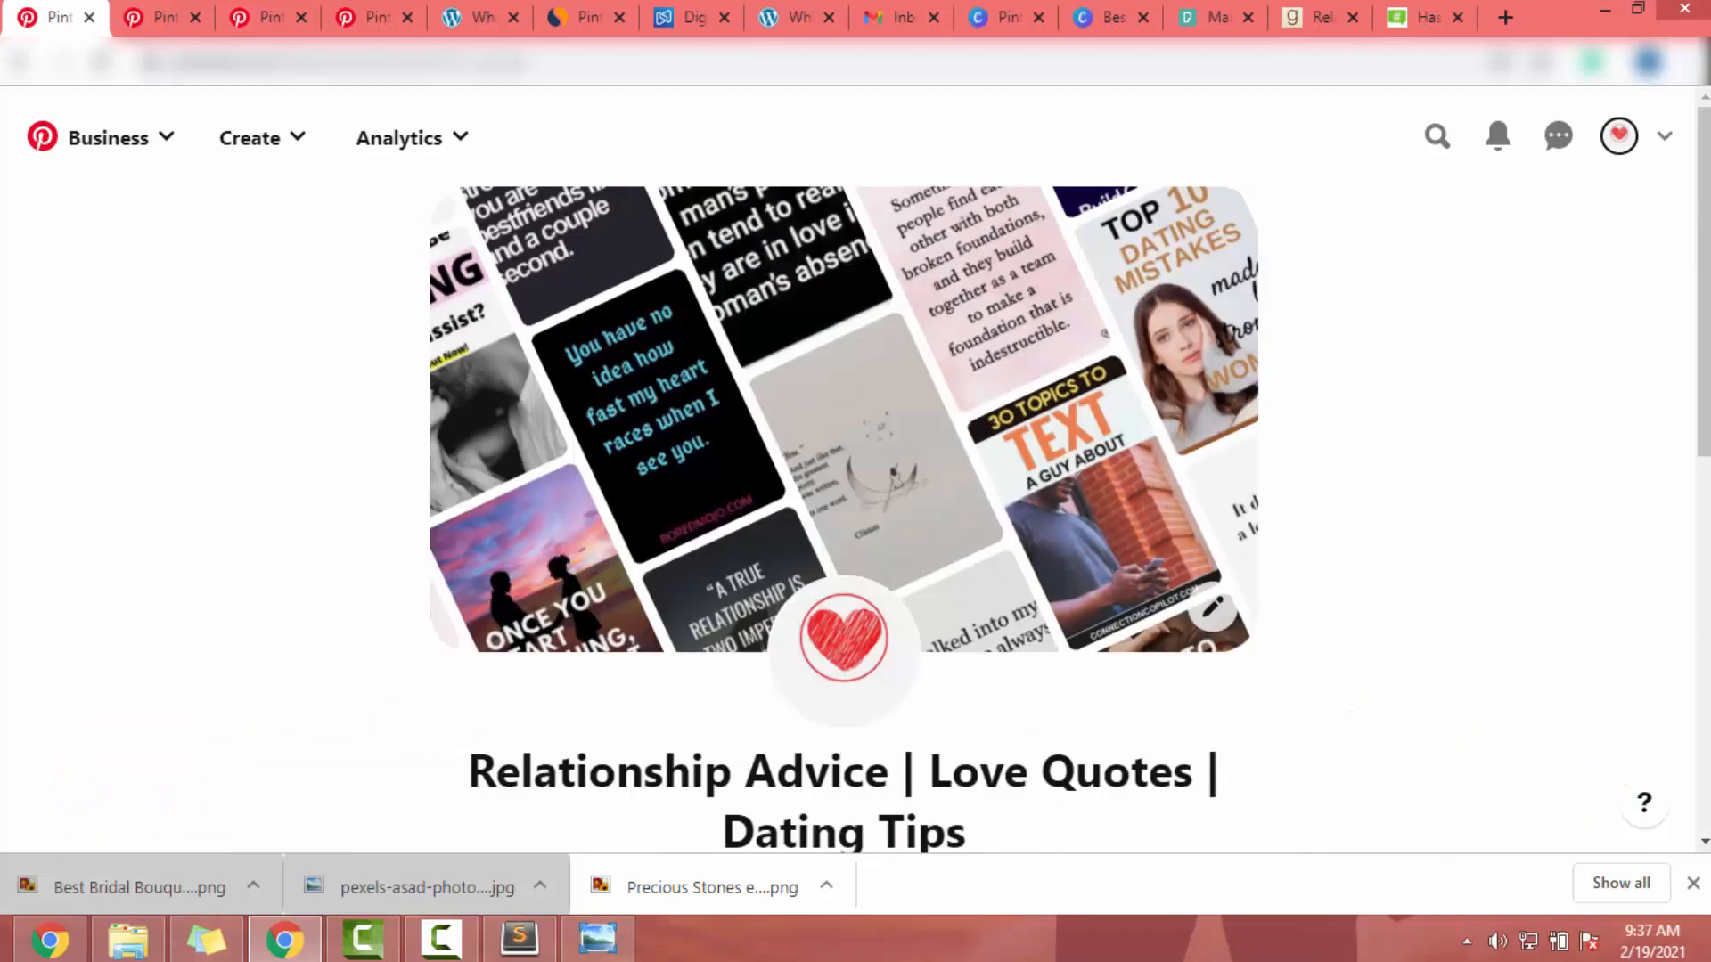